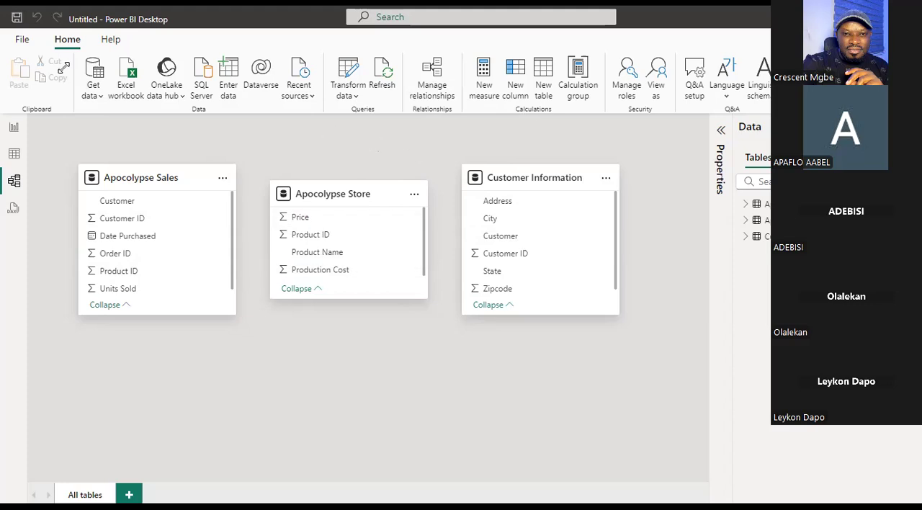
{"action": "left_click", "coordinate": [21, 39]}
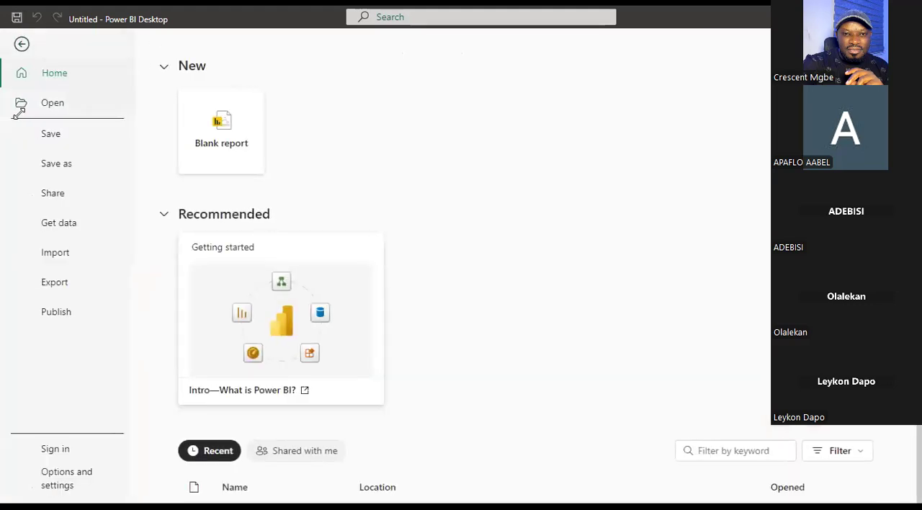
{"action": "left_click", "coordinate": [72, 477]}
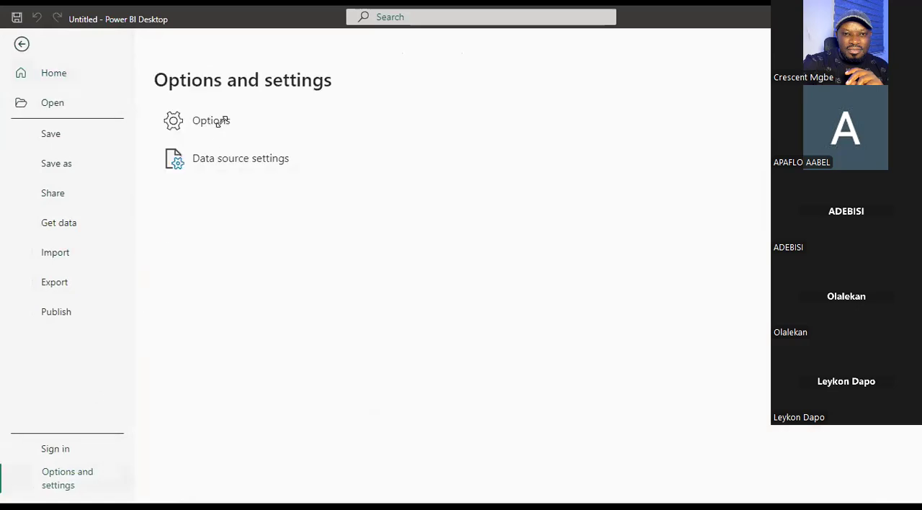
{"action": "left_click", "coordinate": [220, 121]}
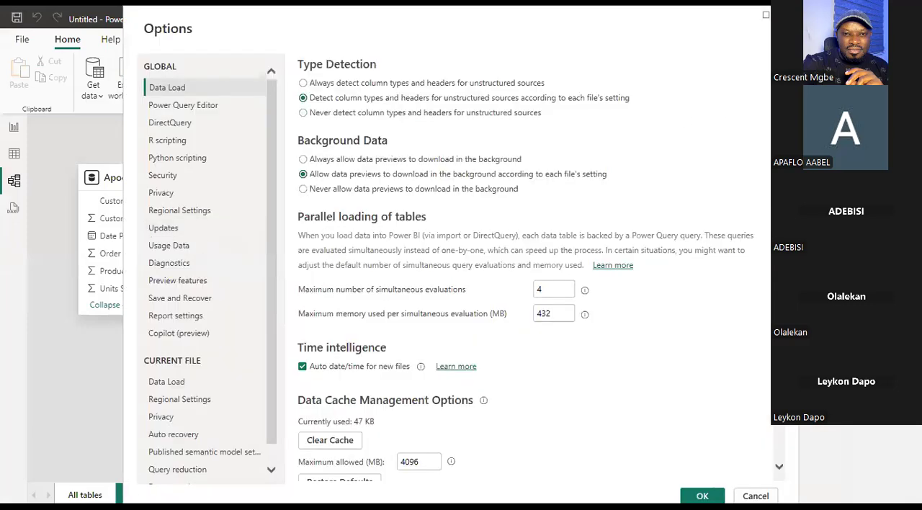
{"action": "left_click", "coordinate": [787, 14]}
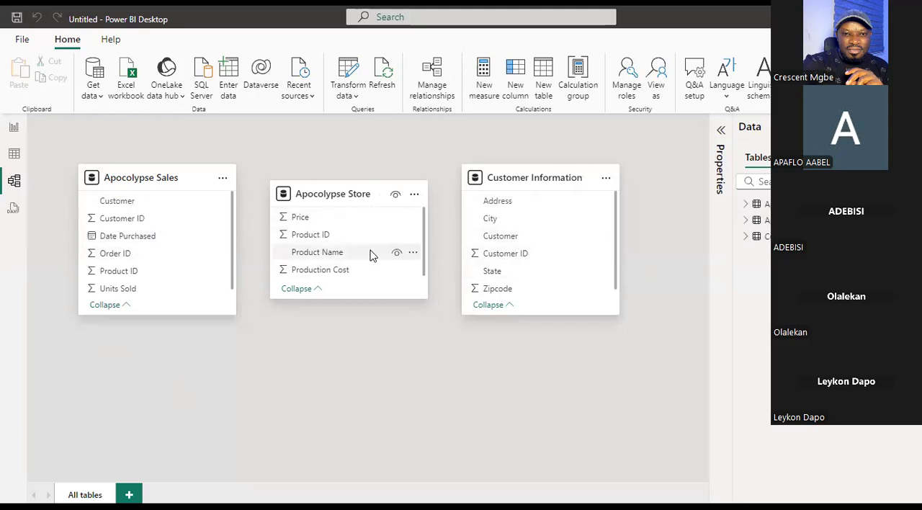
Enable autodetection of new relationships after data is loaded in the current file's Data Load options.
{"action": "left_click", "coordinate": [22, 38]}
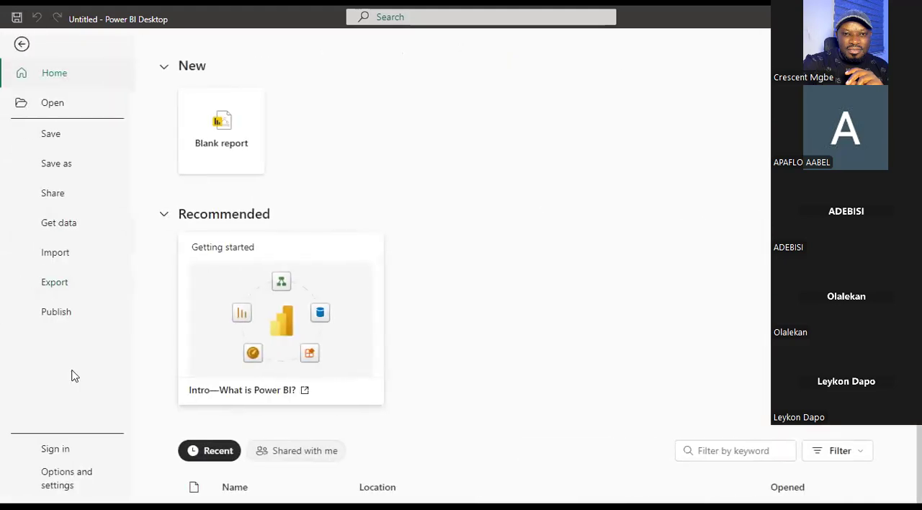
{"action": "left_click", "coordinate": [57, 479]}
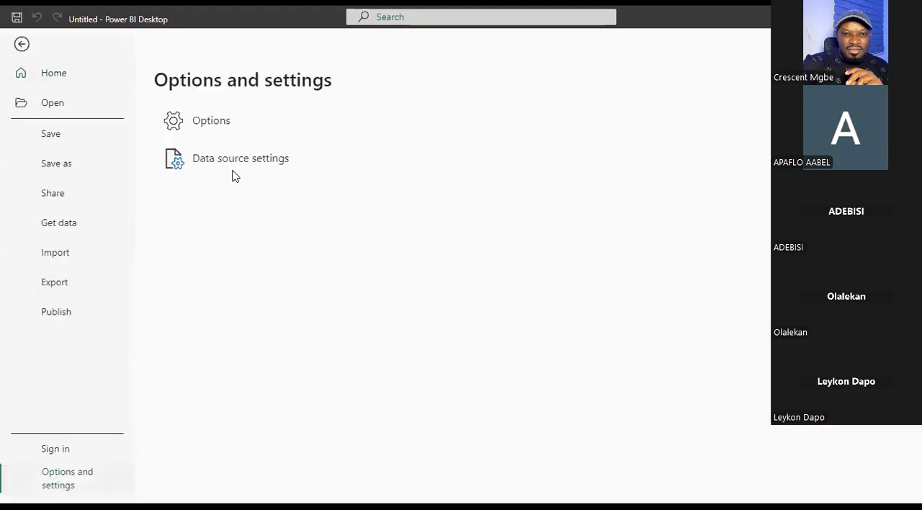
{"action": "left_click", "coordinate": [219, 124]}
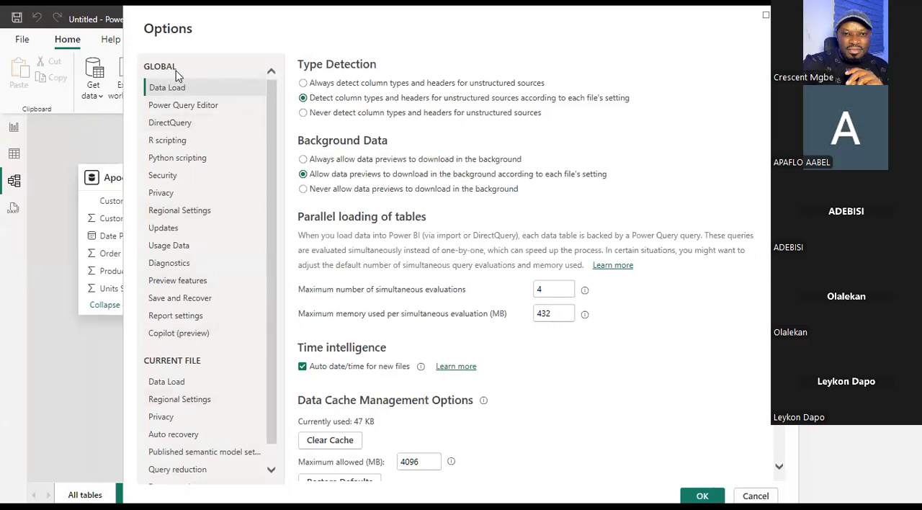
{"action": "left_click", "coordinate": [178, 385]}
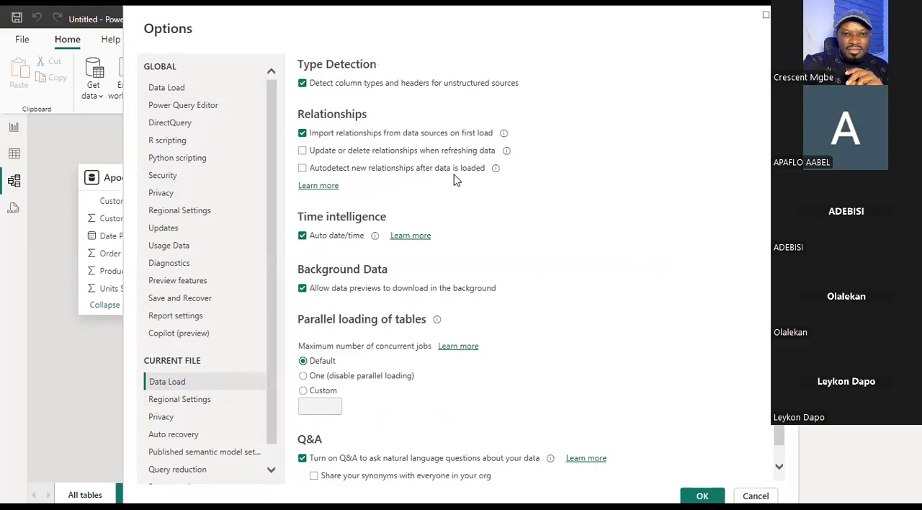
{"action": "left_click", "coordinate": [302, 169]}
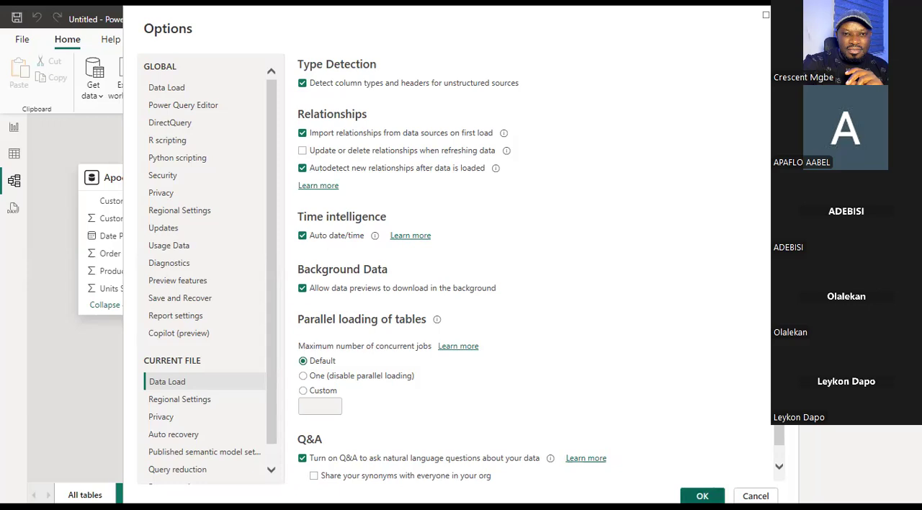
{"action": "left_click", "coordinate": [702, 495]}
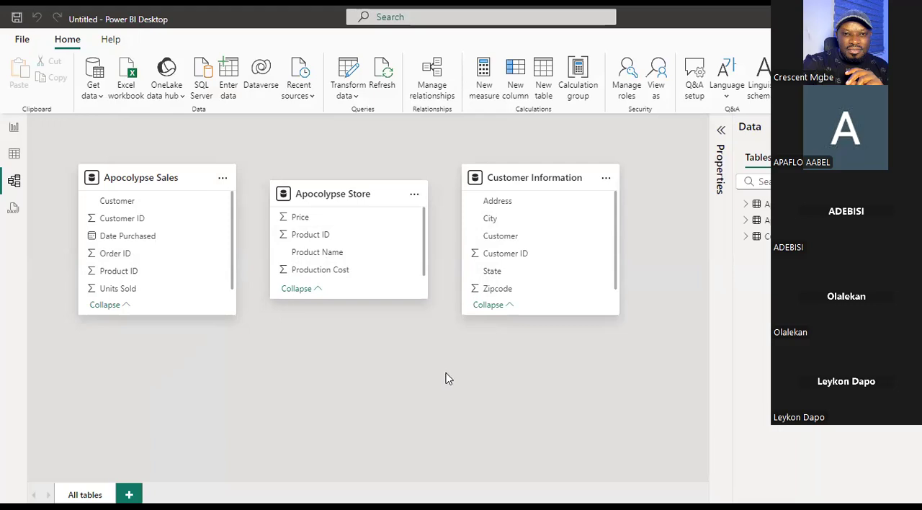
Create a column chart on the report page showing Order ID from Apocolypse Sales by City from Customer Information.
{"action": "left_click", "coordinate": [14, 127]}
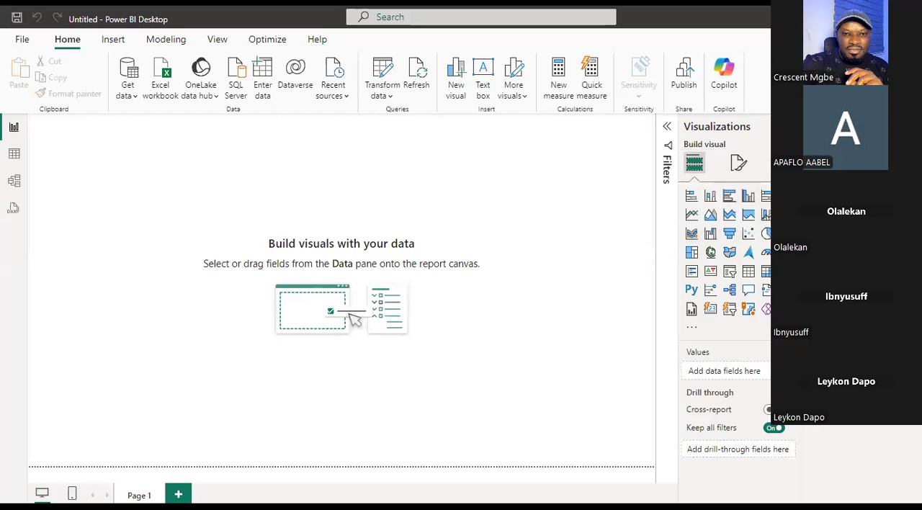
{"action": "left_click", "coordinate": [849, 172]}
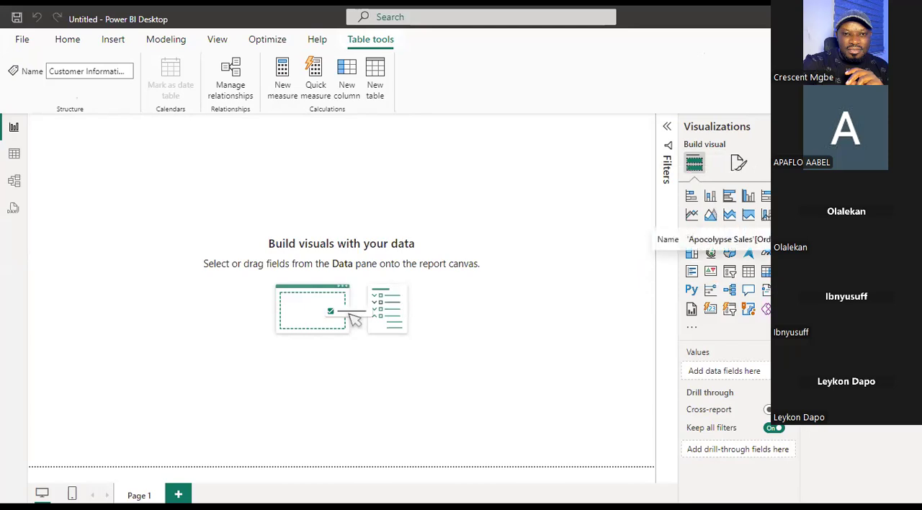
{"action": "left_click", "coordinate": [826, 239]}
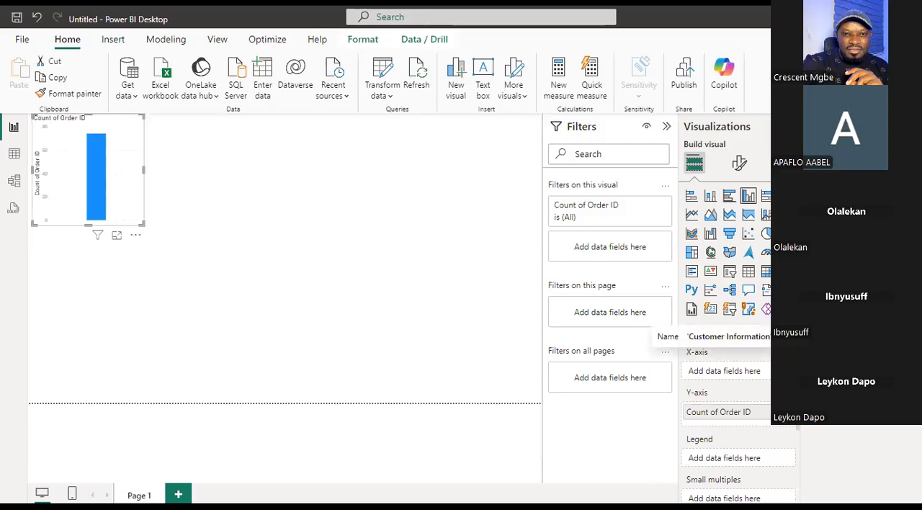
{"action": "left_click", "coordinate": [826, 342]}
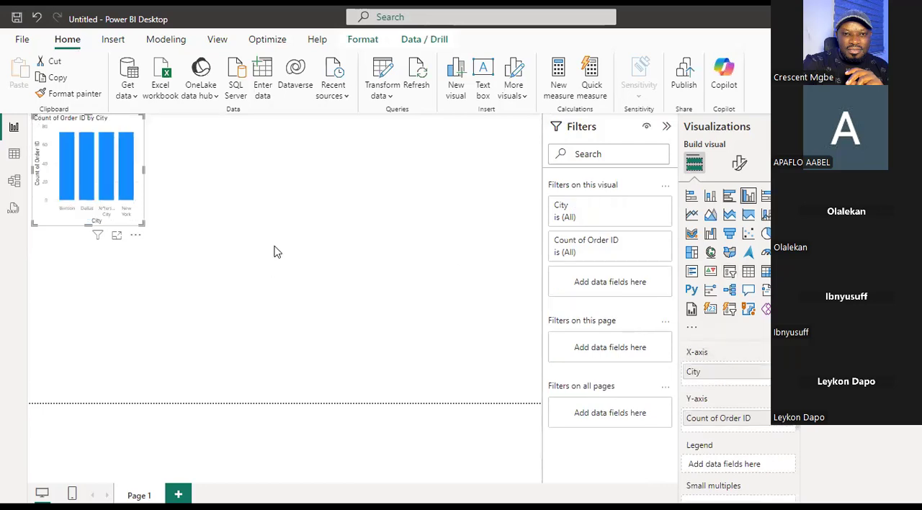
Enlarge the Count of Order ID by City chart and move it towards the middle of the report page.
{"action": "left_click_drag", "start_coordinate": [144, 224], "coordinate": [282, 271]}
{"action": "left_click_drag", "start_coordinate": [177, 175], "coordinate": [270, 189]}
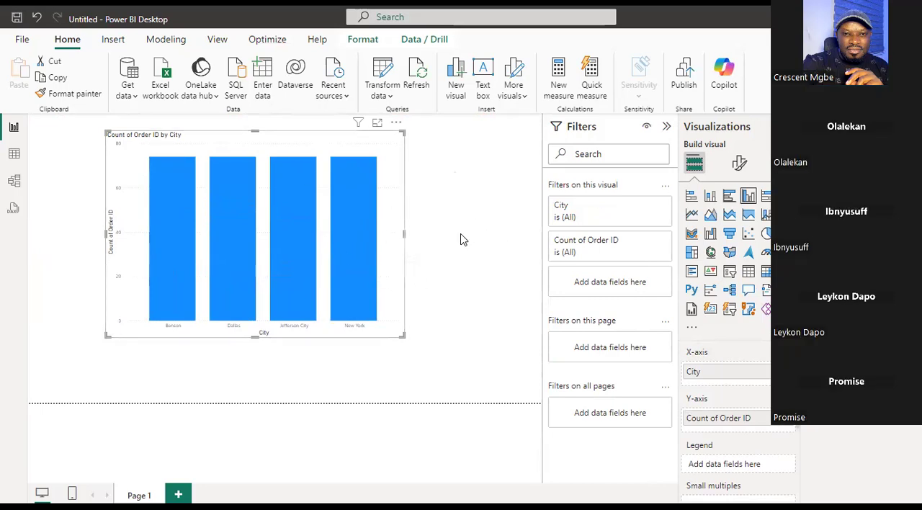
{"action": "mouse_move", "coordinate": [404, 335]}
{"action": "left_mouse_down"}
{"action": "mouse_move", "coordinate": [419, 331]}
{"action": "mouse_move", "coordinate": [399, 334]}
{"action": "mouse_move", "coordinate": [415, 347]}
{"action": "left_mouse_up"}
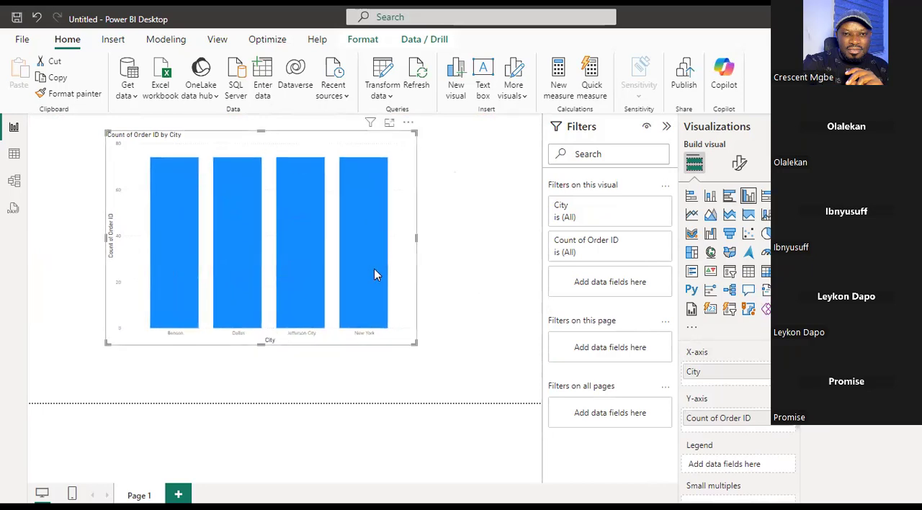
{"action": "mouse_move", "coordinate": [373, 272]}
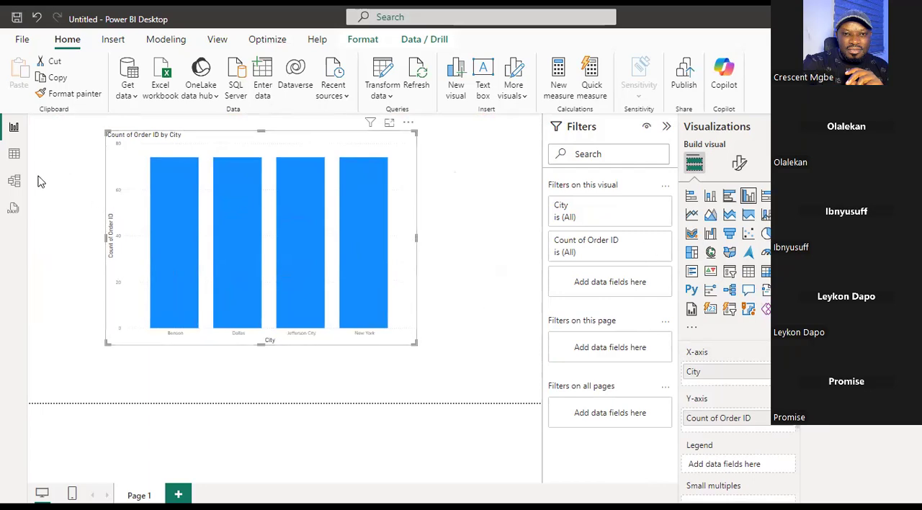
Check the model for relationships between the three tables, and enlarge the column chart a little further in the report.
{"action": "left_click", "coordinate": [14, 181]}
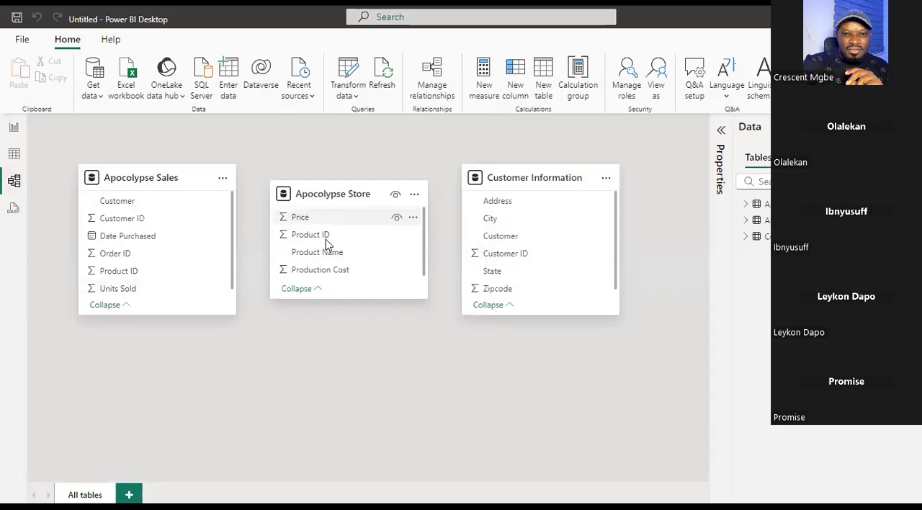
{"action": "left_click", "coordinate": [745, 237]}
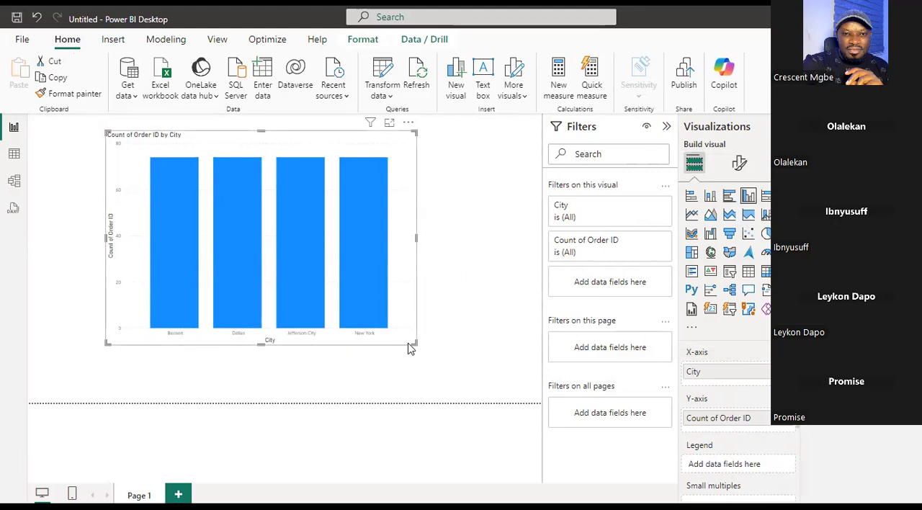
{"action": "left_click", "coordinate": [427, 356]}
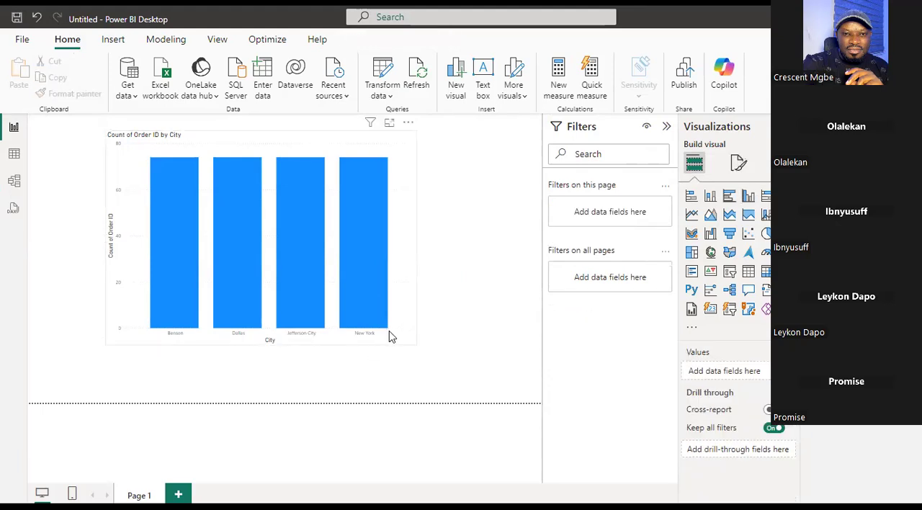
{"action": "left_click", "coordinate": [414, 346]}
{"action": "left_click_drag", "start_coordinate": [415, 345], "coordinate": [446, 369]}
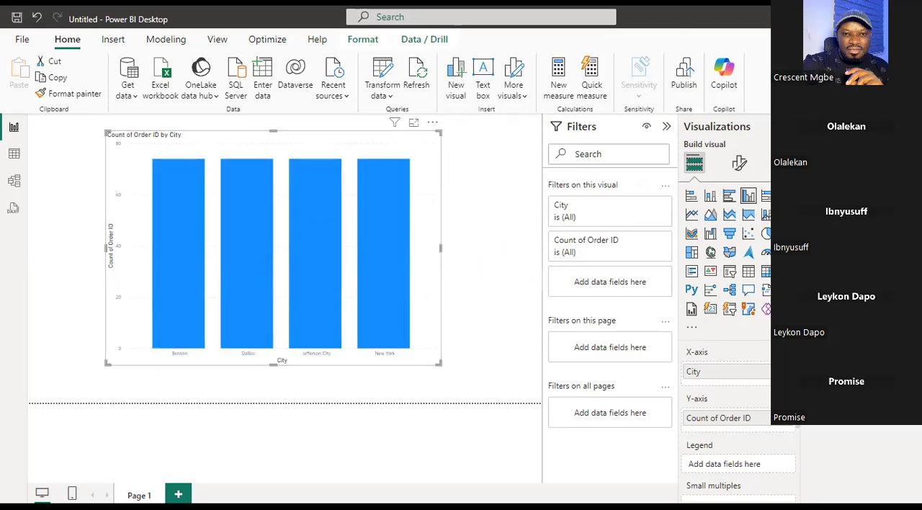
Move the Apocolypse Store table below the others and create a one-to-many relationship from Customer Information to Apocolypse Sales on Customer ID.
{"action": "left_click", "coordinate": [19, 185]}
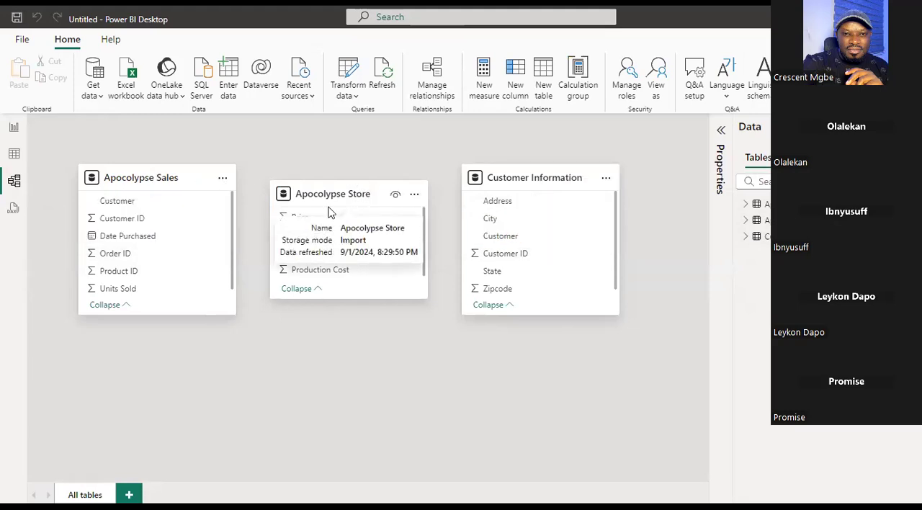
{"action": "left_click_drag", "start_coordinate": [330, 211], "coordinate": [373, 349]}
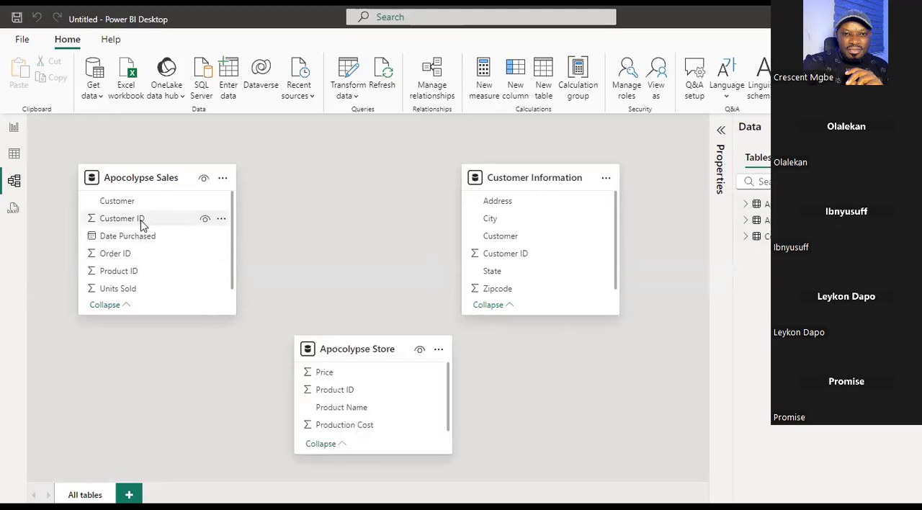
{"action": "left_click", "coordinate": [141, 220]}
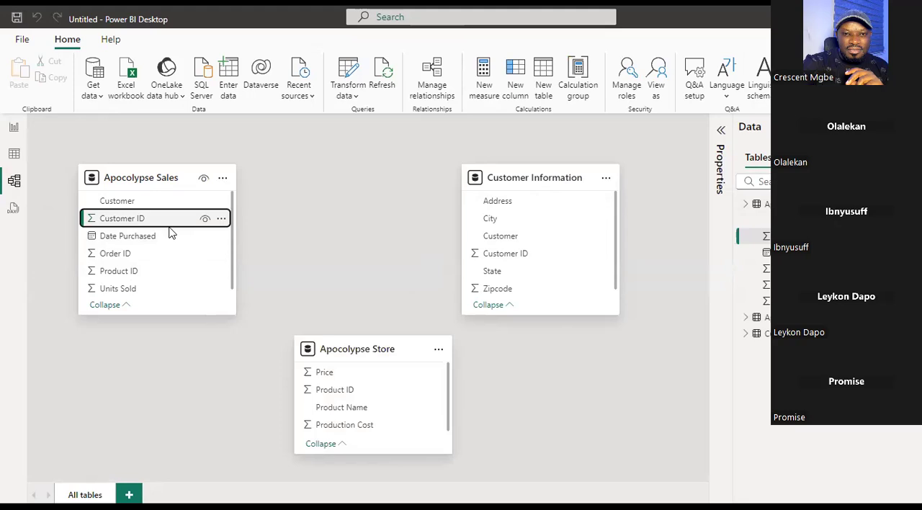
{"action": "left_click", "coordinate": [511, 256]}
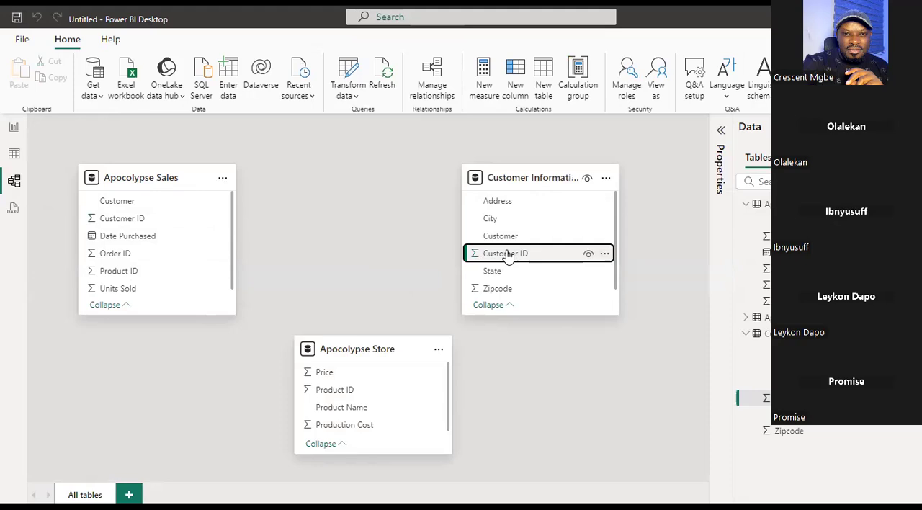
{"action": "left_click_drag", "start_coordinate": [508, 256], "coordinate": [192, 232]}
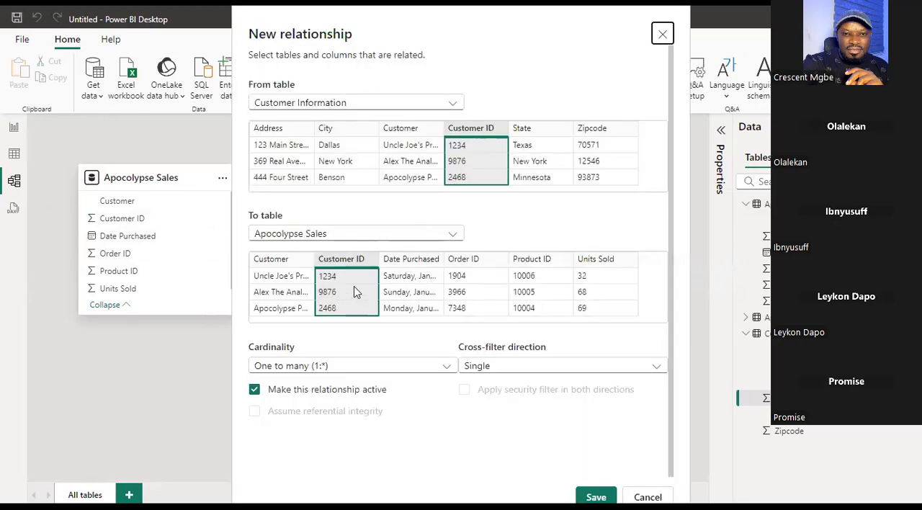
{"action": "left_click", "coordinate": [595, 496]}
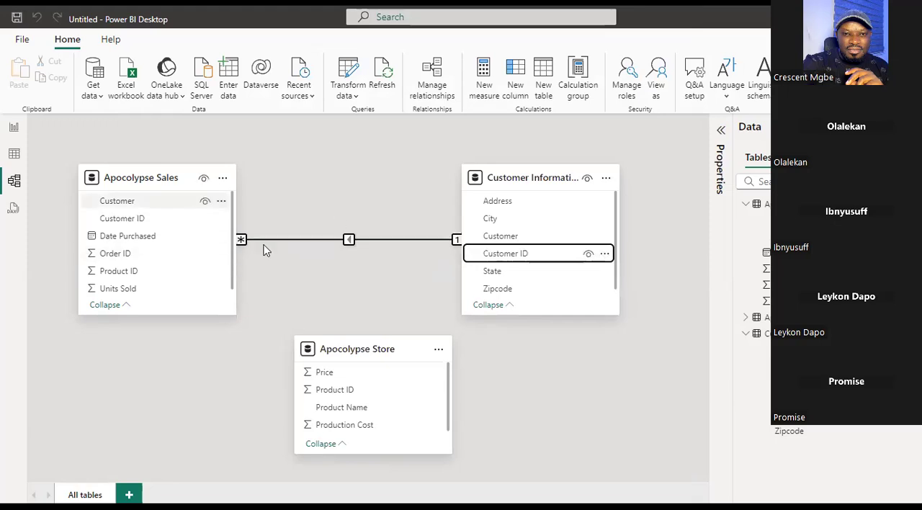
Review the Count of Order ID by City chart in the report, and switch to Excel to examine the Apocolypse Sales sheet of Relationship_Tutorial(1).xlsx.
{"action": "left_click", "coordinate": [15, 129]}
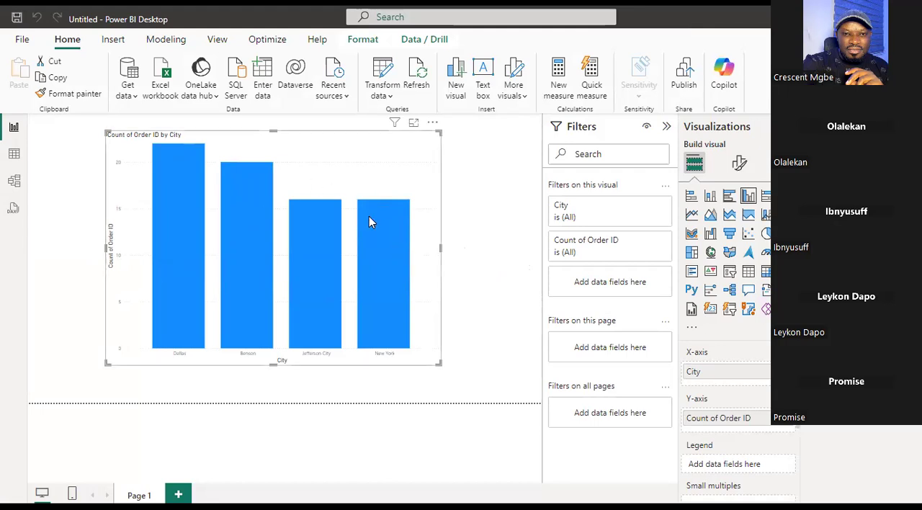
{"action": "left_click", "coordinate": [905, 17]}
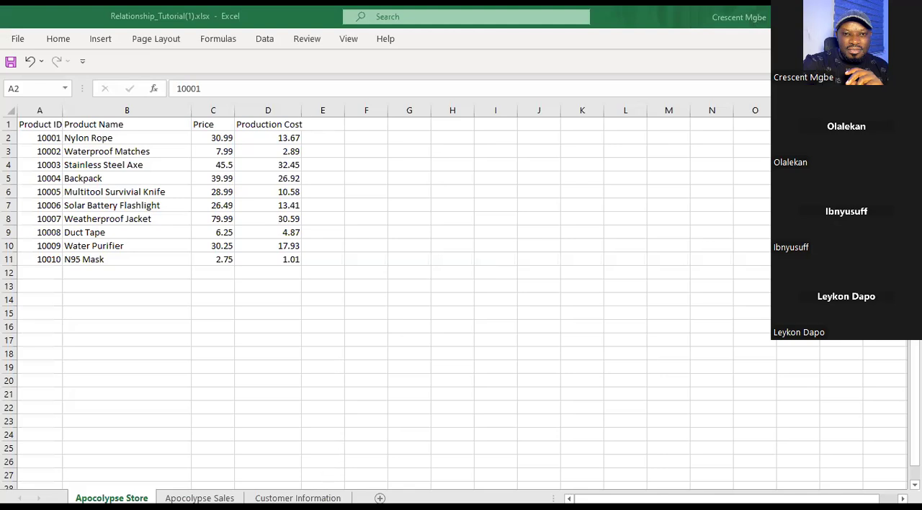
{"action": "left_click", "coordinate": [200, 497]}
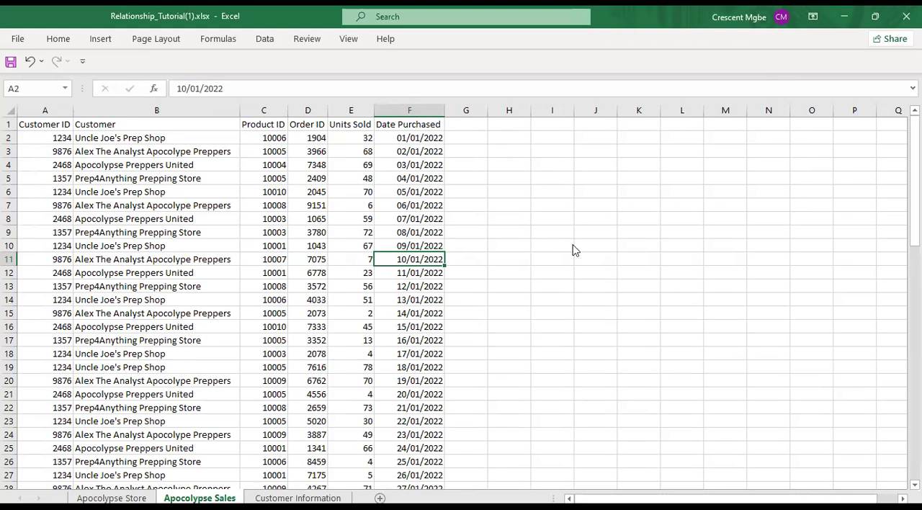
{"action": "key", "text": "alt"}
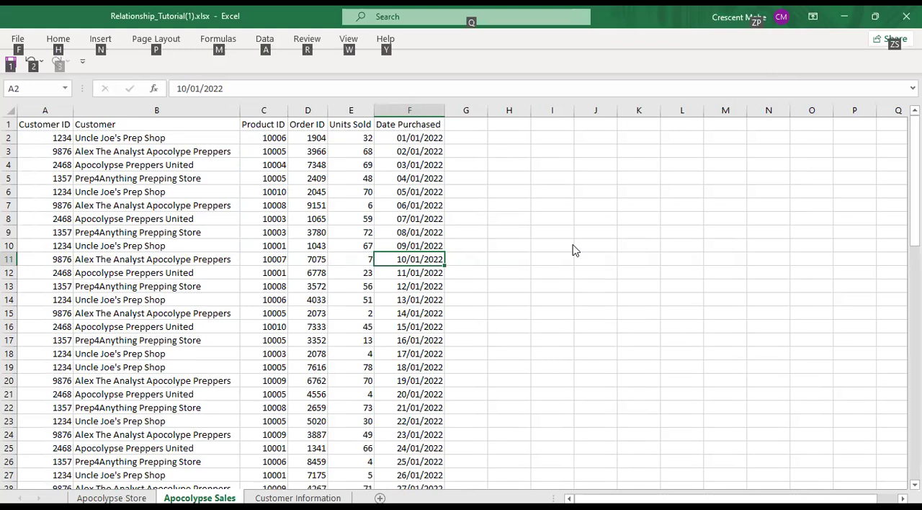
{"action": "key", "text": "alt"}
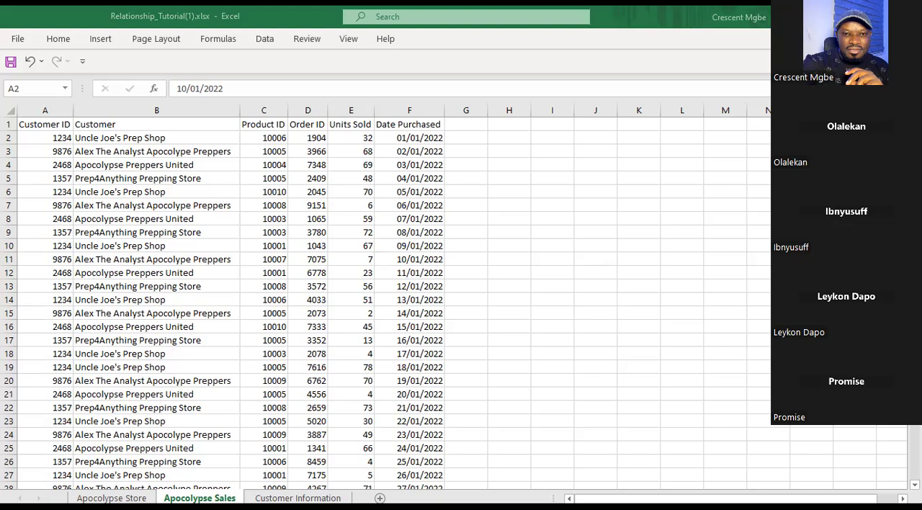
Switch to the Book1 workbook and examine the Customer, Order and Product tables on Sheet1.
{"action": "key", "text": "alt+Tab"}
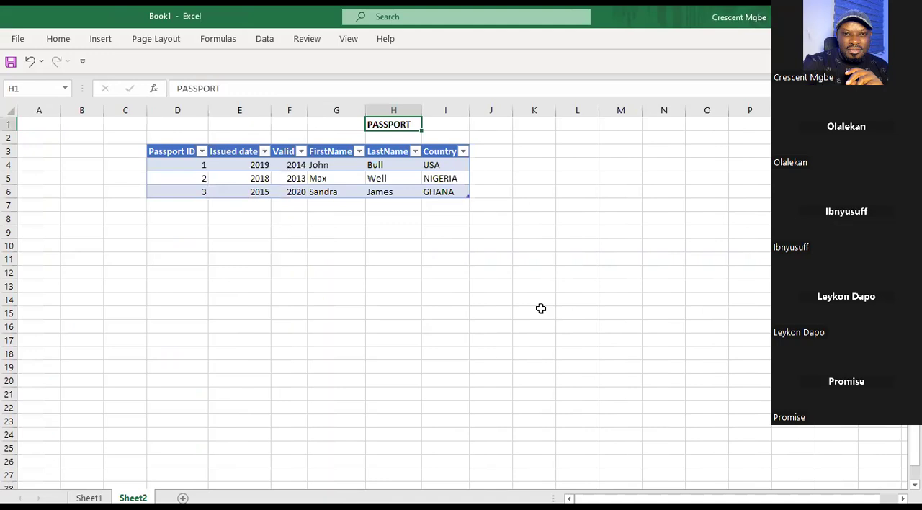
{"action": "left_click", "coordinate": [89, 498]}
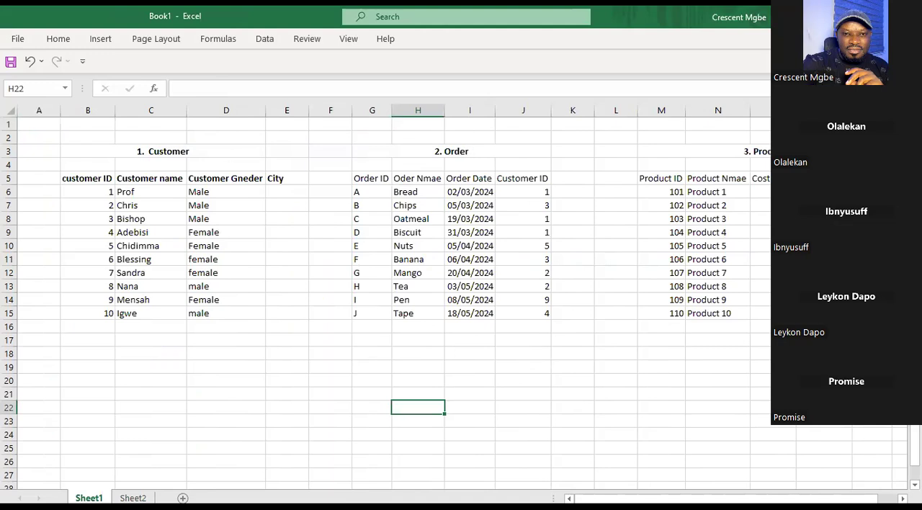
{"action": "left_click", "coordinate": [184, 232]}
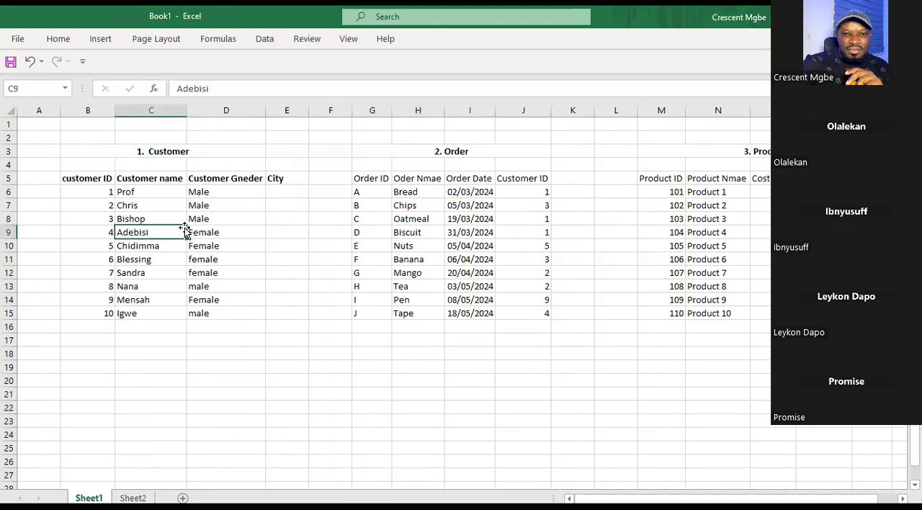
Convert the Customer, Order and Product ranges on Sheet1 into three separate Excel tables with headers.
{"action": "key", "text": "ctrl+t"}
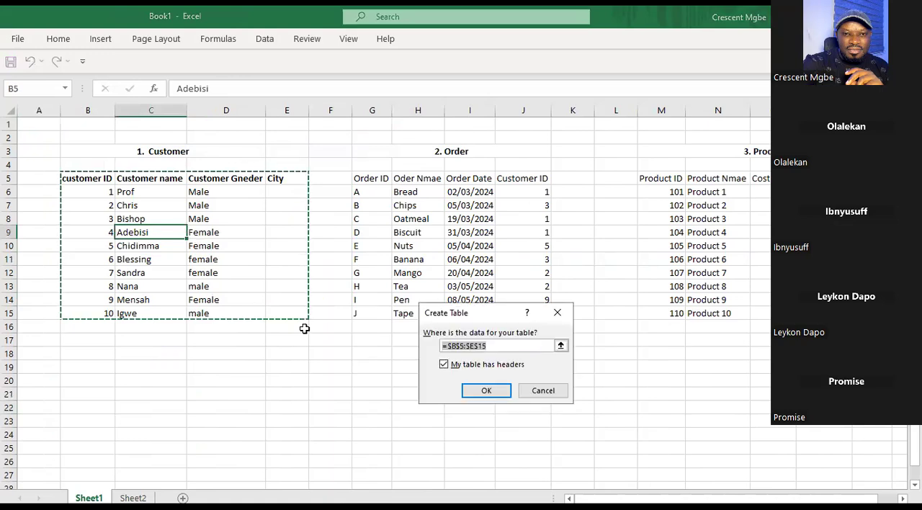
{"action": "left_click", "coordinate": [481, 392]}
{"action": "left_click", "coordinate": [479, 234]}
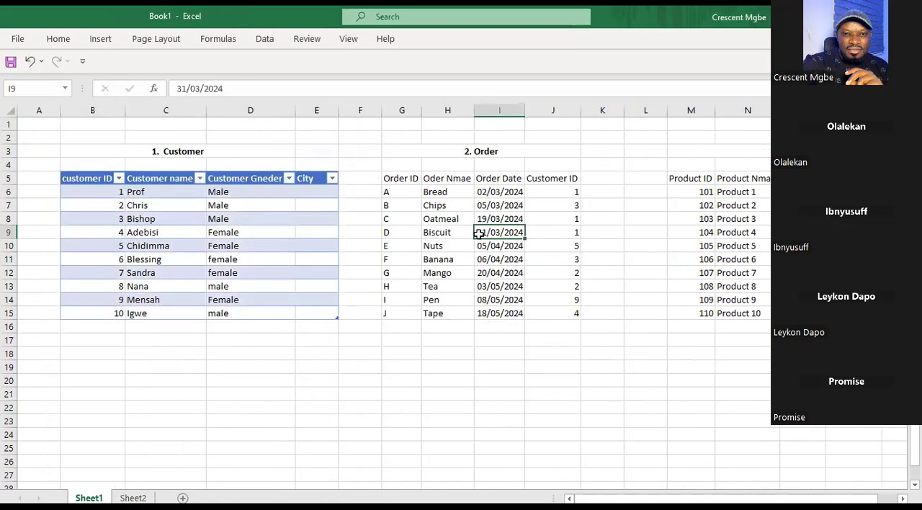
{"action": "key", "text": "ctrl+t"}
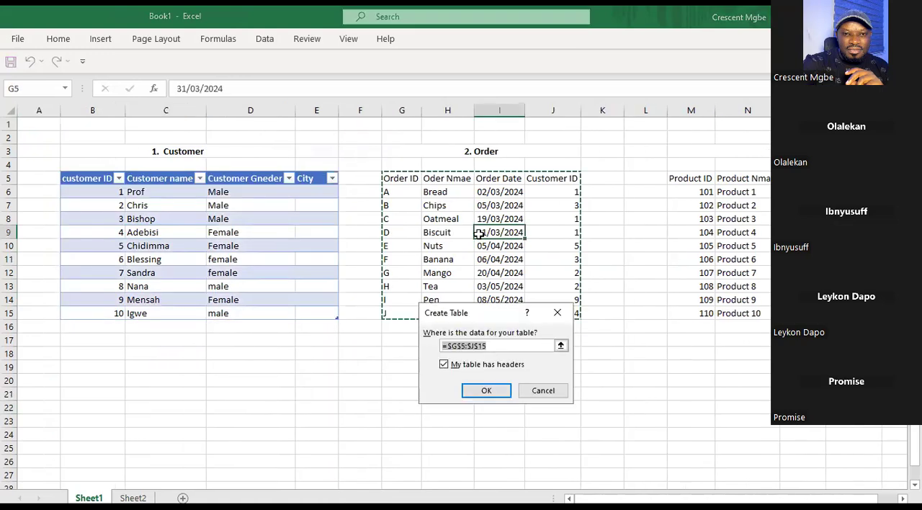
{"action": "left_click", "coordinate": [489, 394]}
{"action": "left_click", "coordinate": [754, 258]}
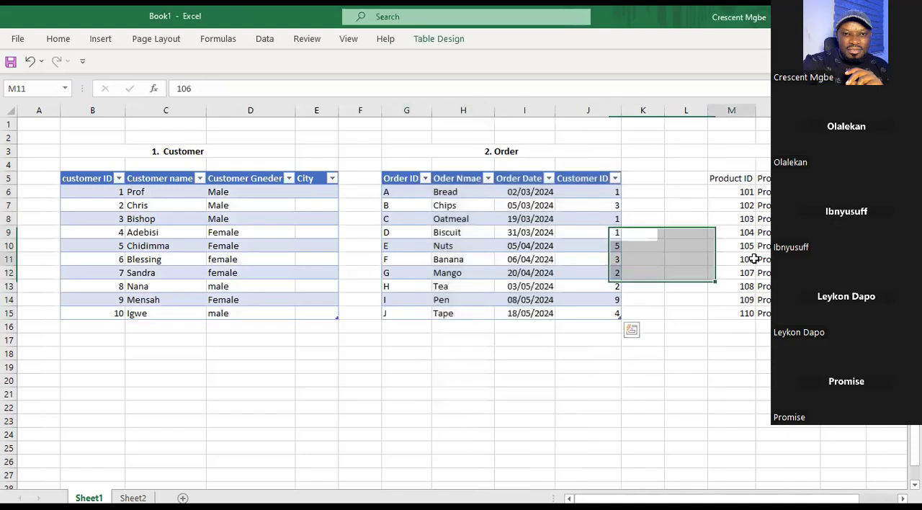
{"action": "key", "text": "ctrl+t"}
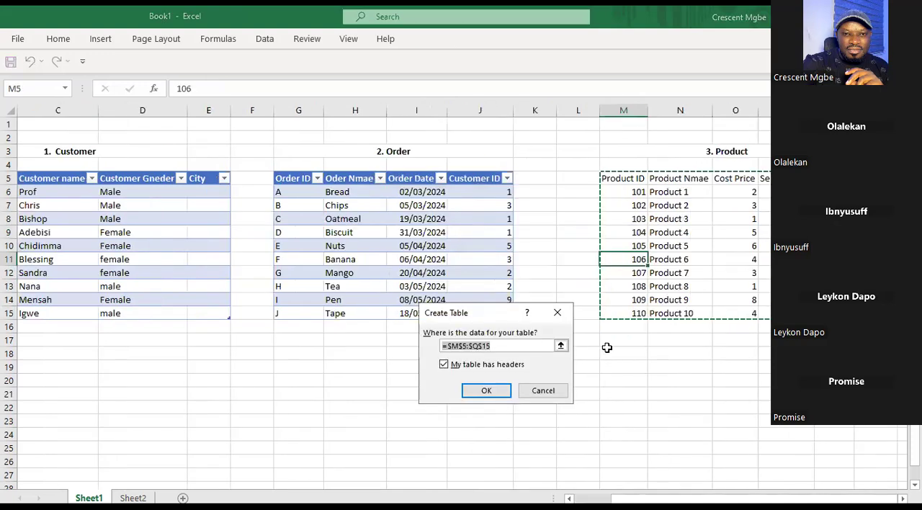
{"action": "left_click", "coordinate": [494, 389]}
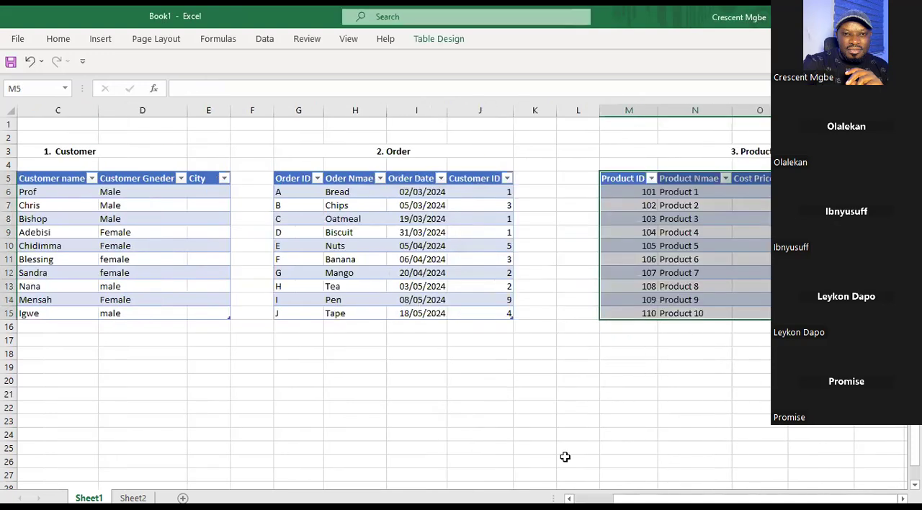
Examine the Product table's ID column and the Order table's ID, name and date columns.
{"action": "left_click_drag", "start_coordinate": [720, 498], "coordinate": [703, 498]}
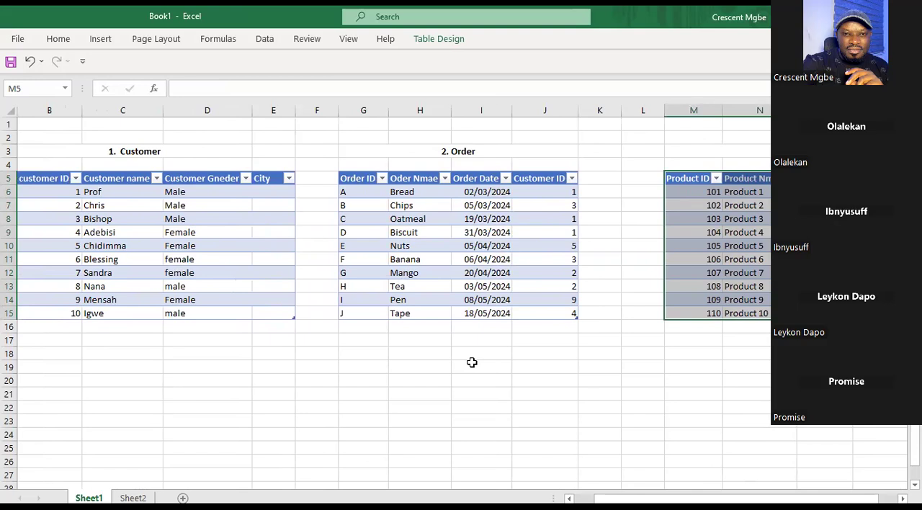
{"action": "left_click", "coordinate": [670, 151]}
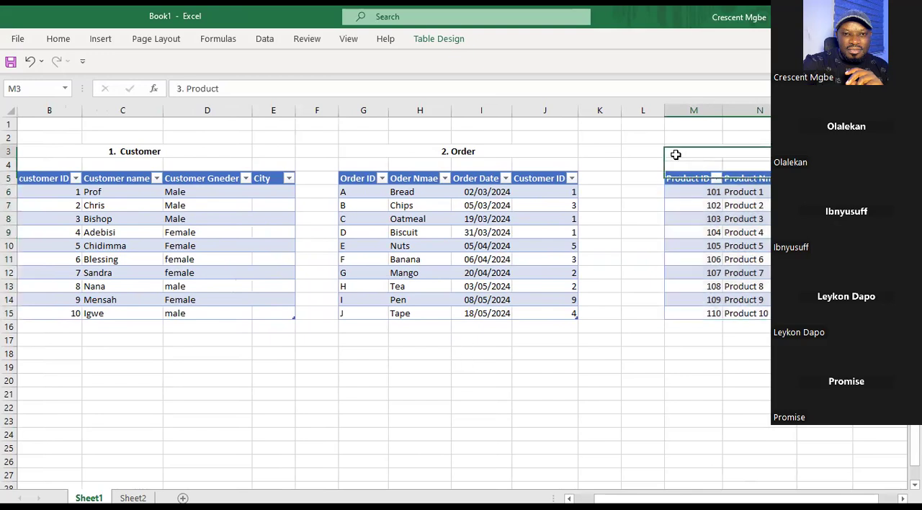
{"action": "left_click", "coordinate": [693, 110]}
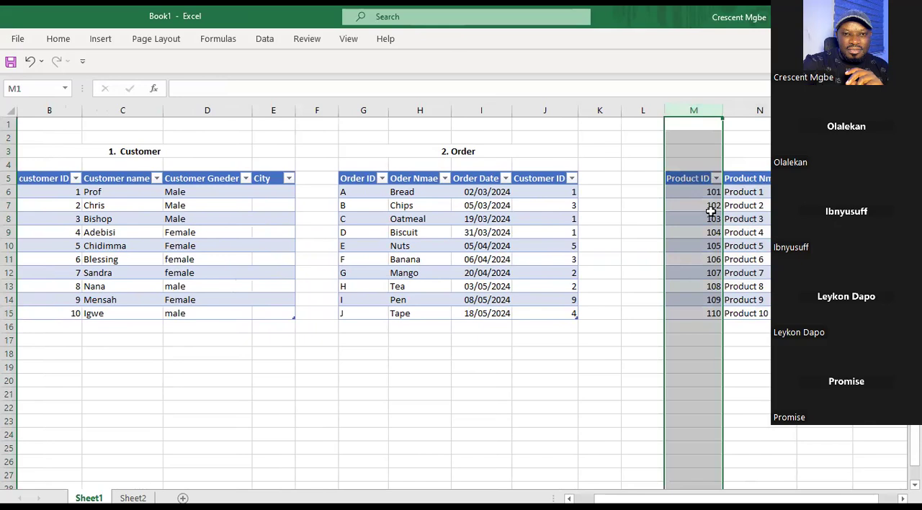
{"action": "left_click", "coordinate": [361, 109]}
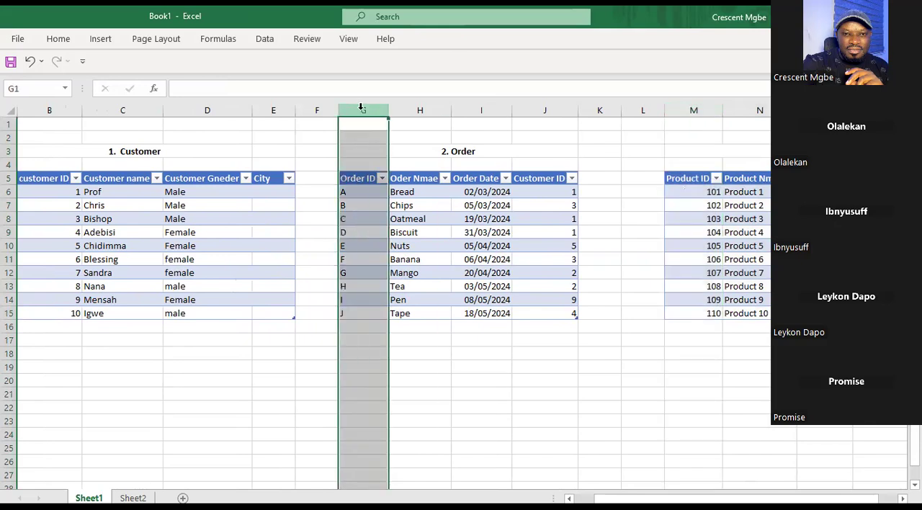
{"action": "left_click", "coordinate": [420, 109]}
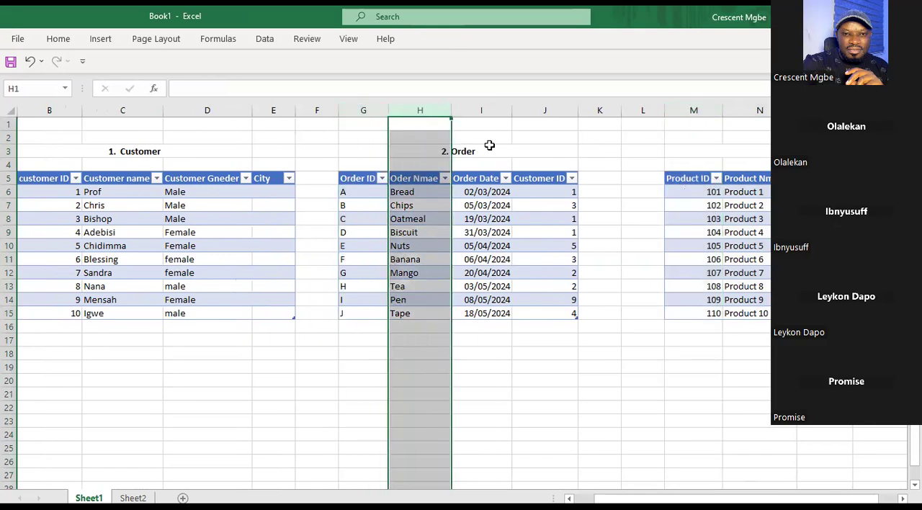
{"action": "left_click", "coordinate": [479, 110]}
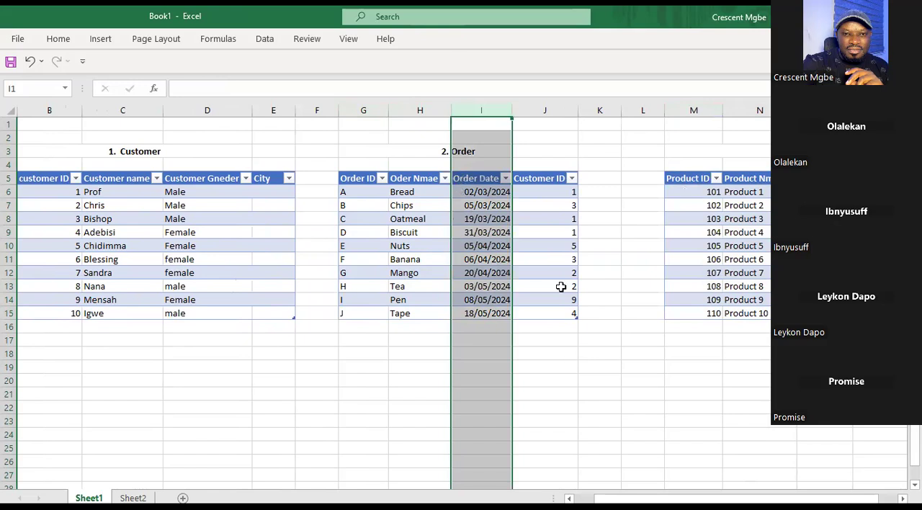
Switch to the Relationship_Tutorial(1).xlsx workbook and examine the column headers of the Apocolypse Sales sheet and the contents of Apocolypse Store.
{"action": "key", "text": "alt"}
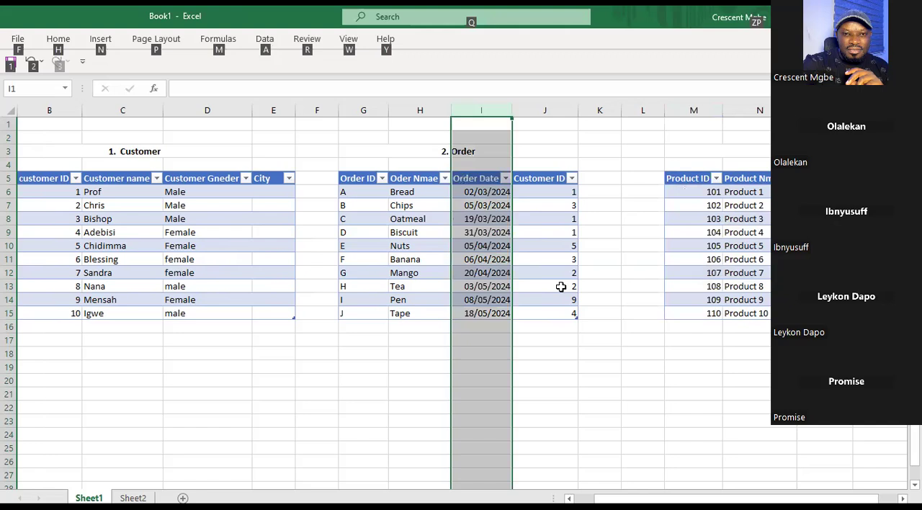
{"action": "key", "text": "alt+Tab"}
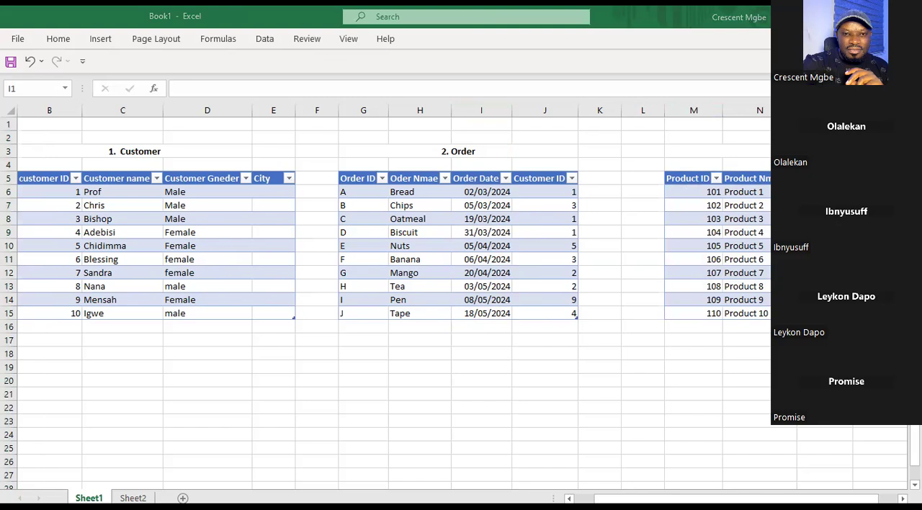
{"action": "key", "text": "alt+Tab"}
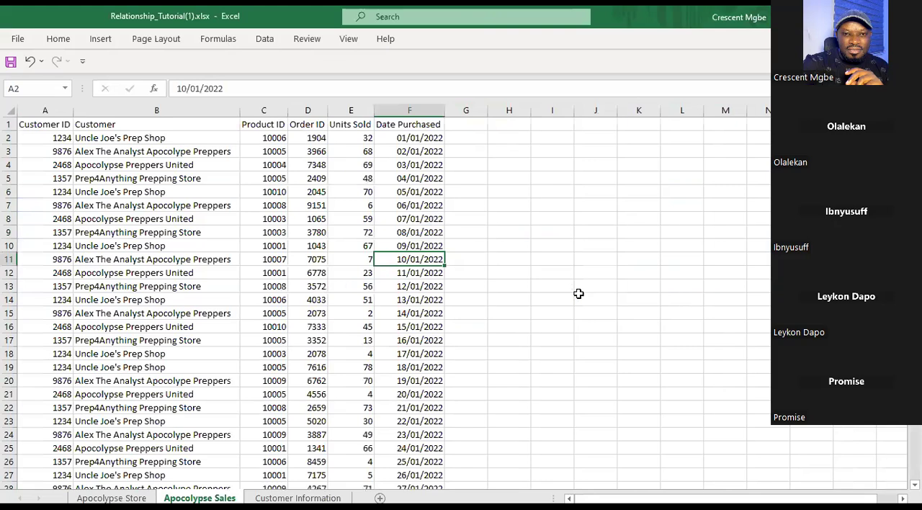
{"action": "left_click", "coordinate": [62, 124]}
{"action": "left_click", "coordinate": [112, 122]}
{"action": "left_click", "coordinate": [259, 128]}
{"action": "left_click", "coordinate": [314, 127]}
{"action": "left_click", "coordinate": [346, 128]}
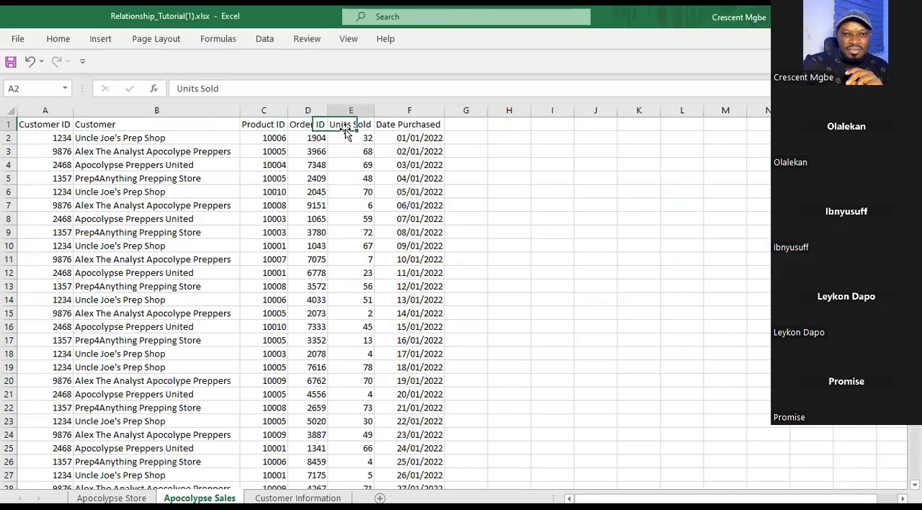
{"action": "left_click", "coordinate": [418, 128]}
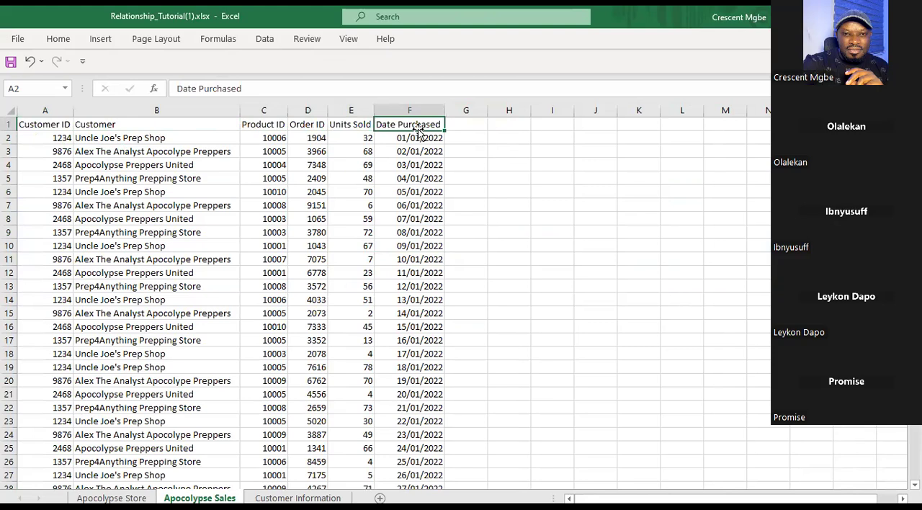
{"action": "left_click", "coordinate": [112, 498], "text": "ctrl"}
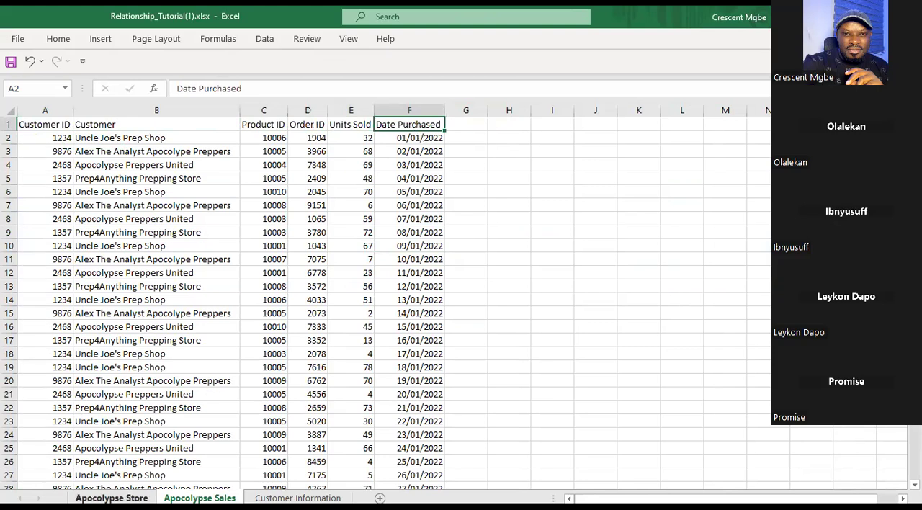
{"action": "left_click", "coordinate": [112, 498]}
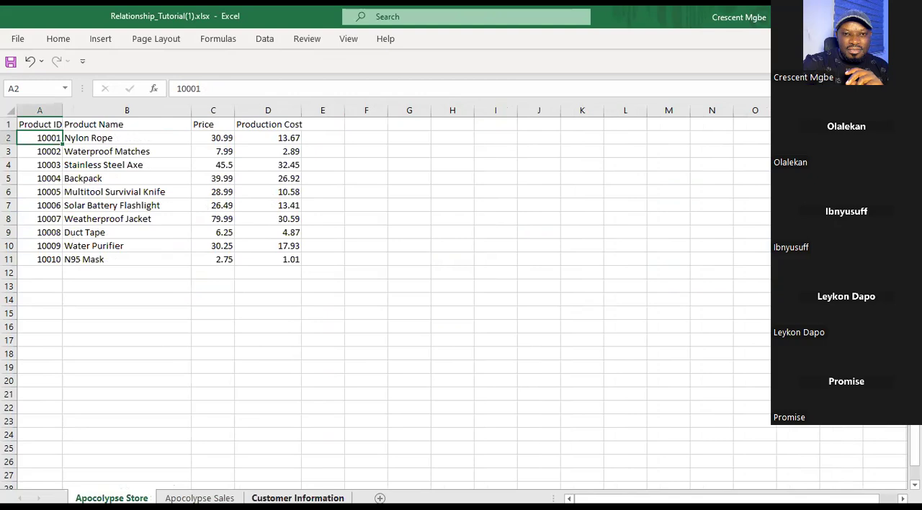
{"action": "left_click", "coordinate": [200, 498]}
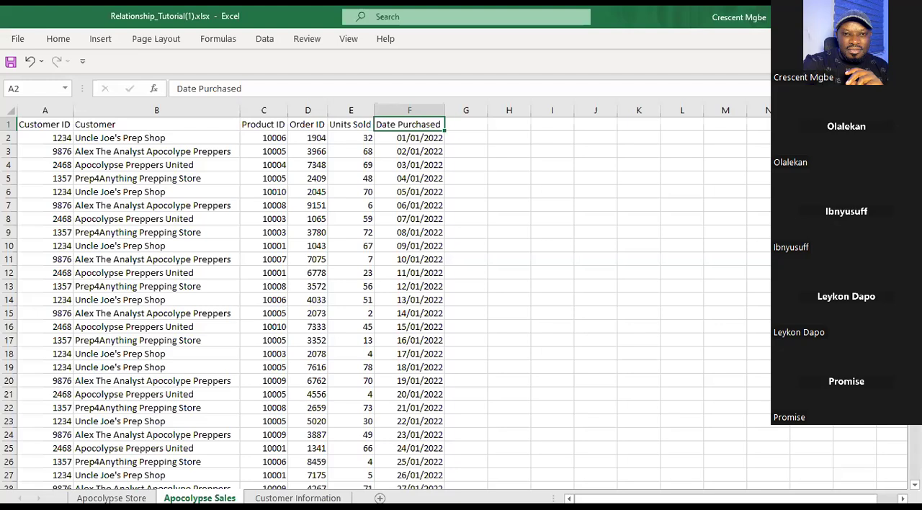
Switch to the Class_Assesment[1].xlsx workbook, look over the Order2 sheet and show the Order1 sheet from its first row.
{"action": "key", "text": "alt+Tab"}
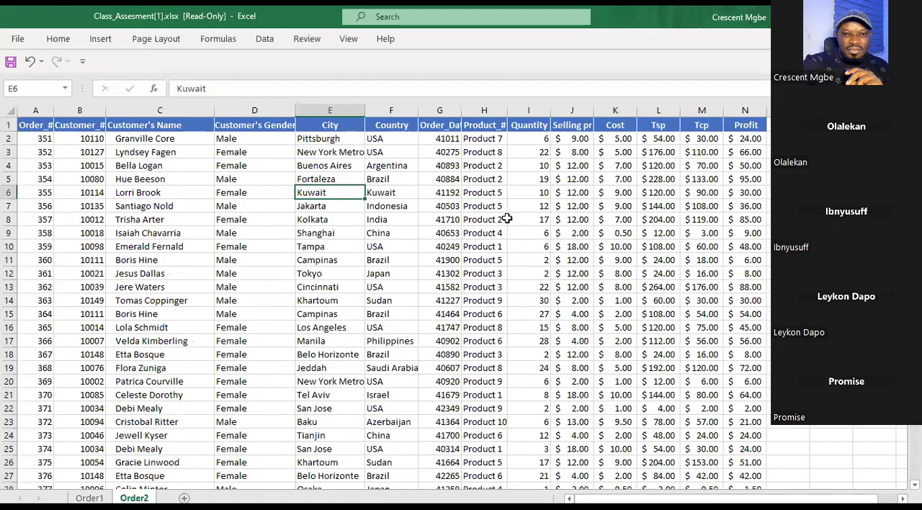
{"action": "left_click", "coordinate": [237, 195]}
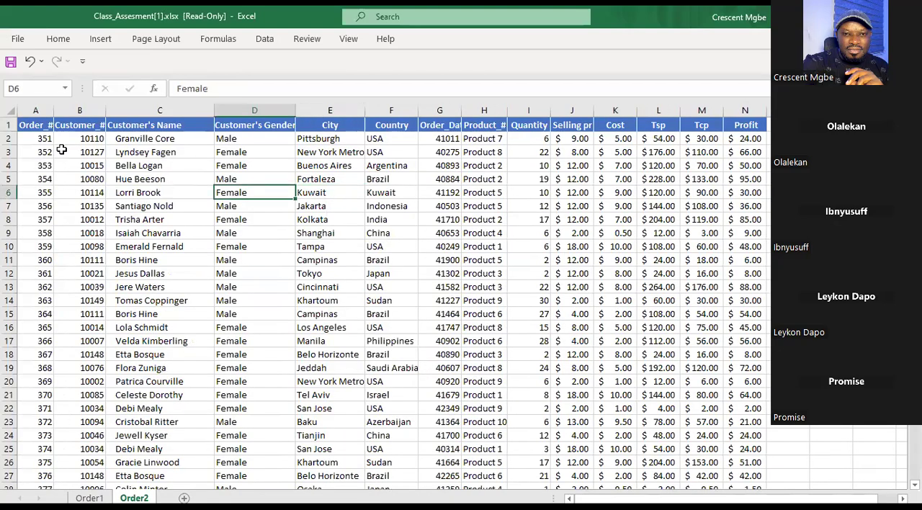
{"action": "left_click", "coordinate": [89, 497]}
{"action": "left_click", "coordinate": [134, 497]}
{"action": "key", "text": "ctrl+Page_Up"}
{"action": "scroll", "coordinate": [273, 204], "scroll_direction": "up", "scroll_amount": 1}
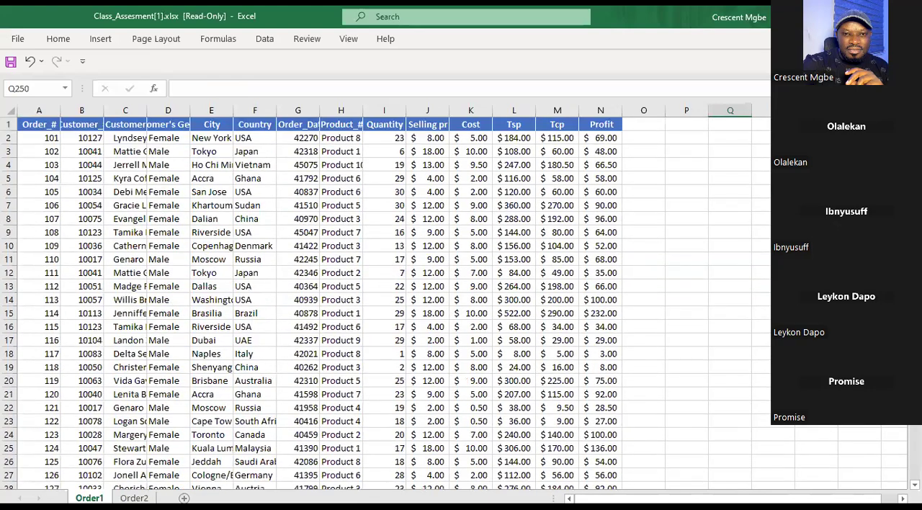
Auto-fit the width of all columns on the Order1 sheet to their contents.
{"action": "left_click", "coordinate": [12, 110]}
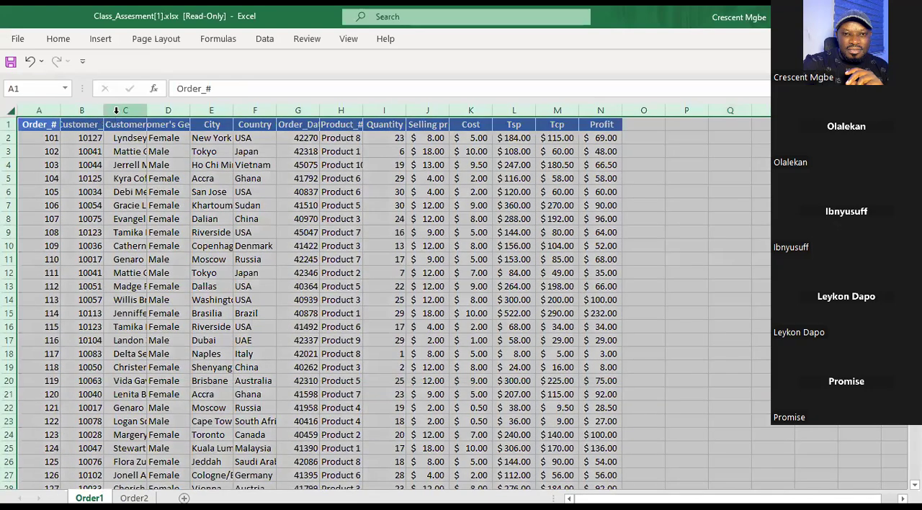
{"action": "double_click", "coordinate": [100, 110]}
{"action": "left_click", "coordinate": [379, 288]}
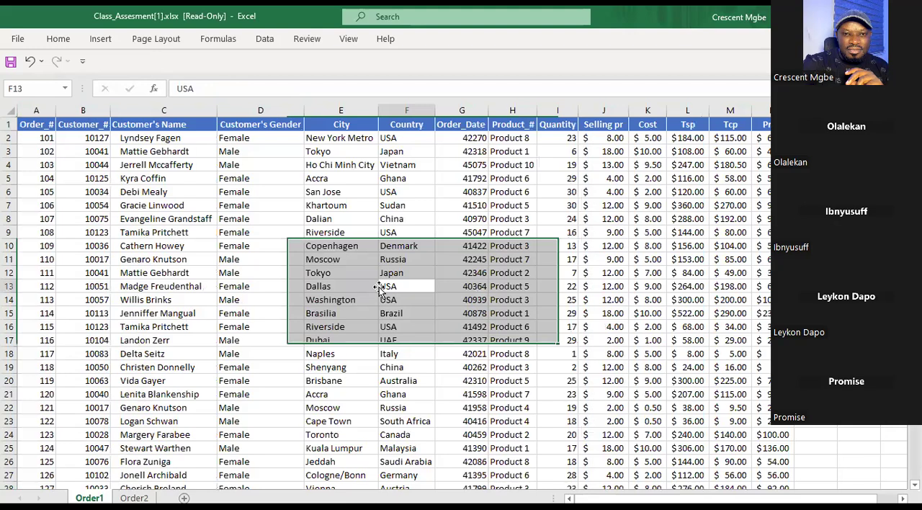
Review the Order1 column headers one by one, from Order_# through the customer, date, quantity and price fields to Tsp.
{"action": "left_click", "coordinate": [36, 124]}
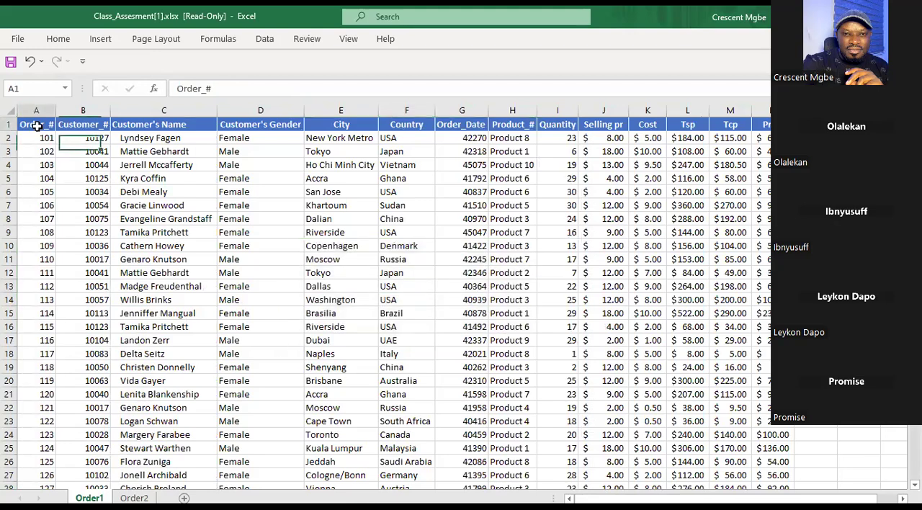
{"action": "left_click", "coordinate": [81, 132]}
{"action": "left_click", "coordinate": [172, 125]}
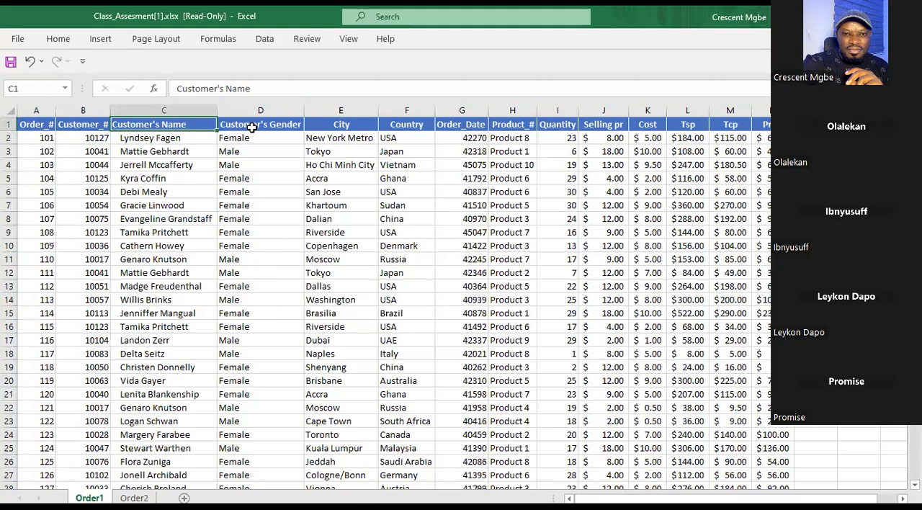
{"action": "left_click", "coordinate": [261, 129]}
{"action": "left_click", "coordinate": [340, 130]}
{"action": "left_click", "coordinate": [405, 126]}
{"action": "left_click", "coordinate": [470, 126]}
{"action": "left_click", "coordinate": [566, 126]}
{"action": "left_click", "coordinate": [601, 126]}
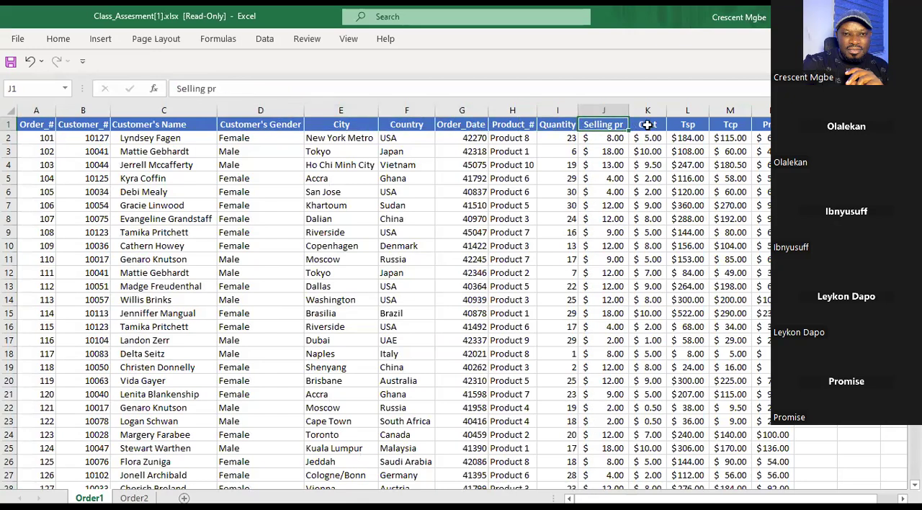
{"action": "left_click", "coordinate": [646, 127]}
{"action": "left_click", "coordinate": [686, 128]}
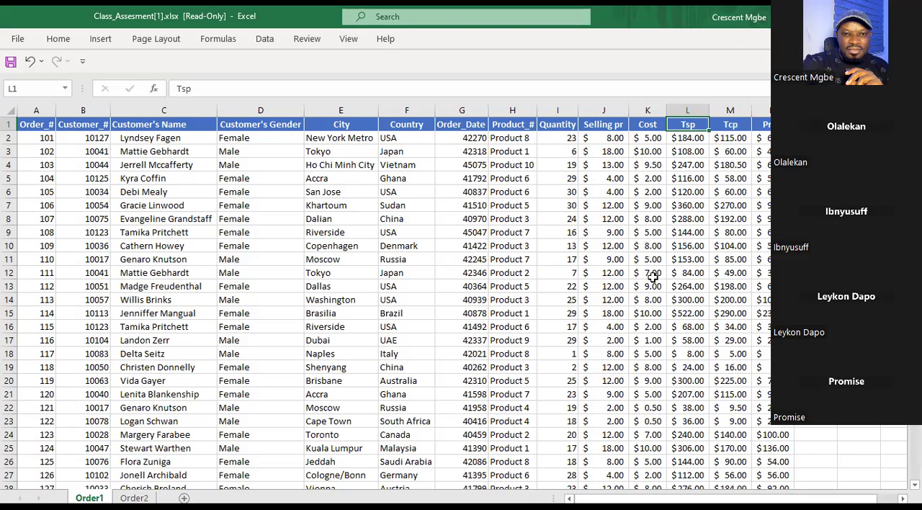
Examine the first order's customer name, order number, quantity, date and product, and the Order_# and Customer's Name headers on Order1.
{"action": "left_click", "coordinate": [170, 138]}
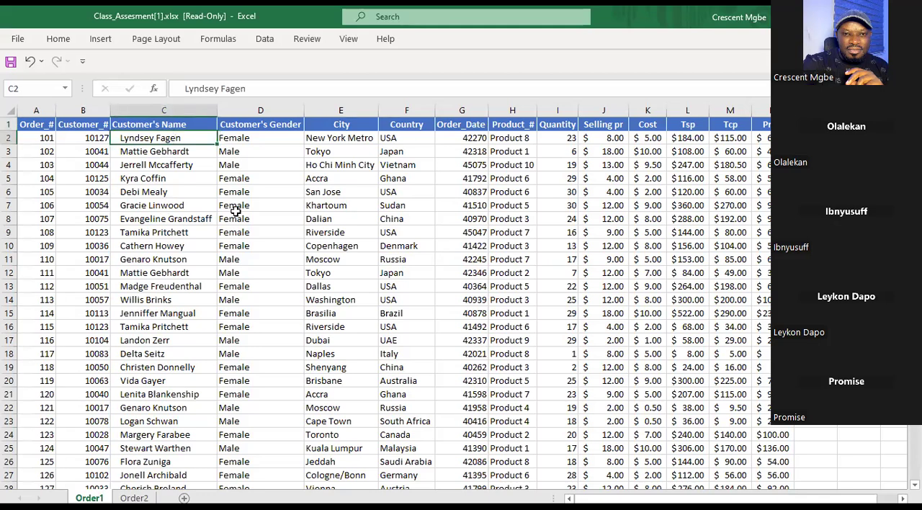
{"action": "left_click", "coordinate": [36, 126]}
{"action": "left_click", "coordinate": [40, 139]}
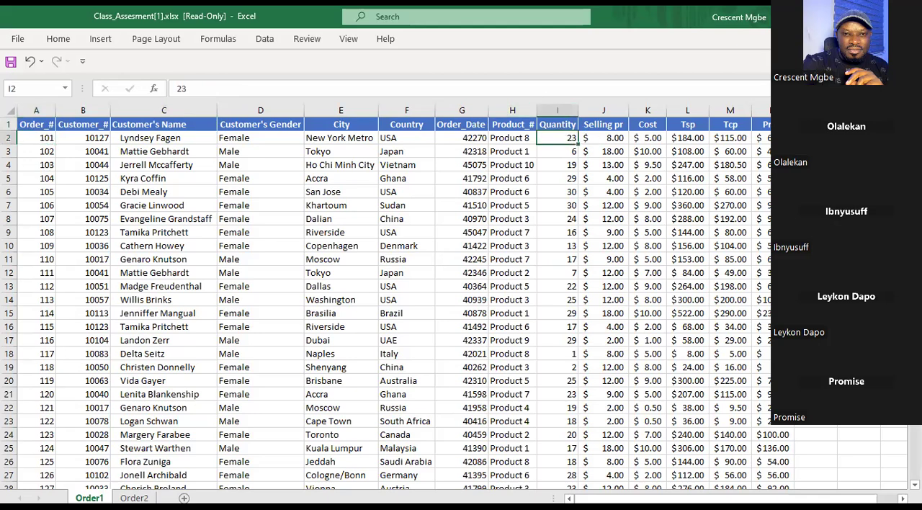
{"action": "left_click", "coordinate": [465, 137]}
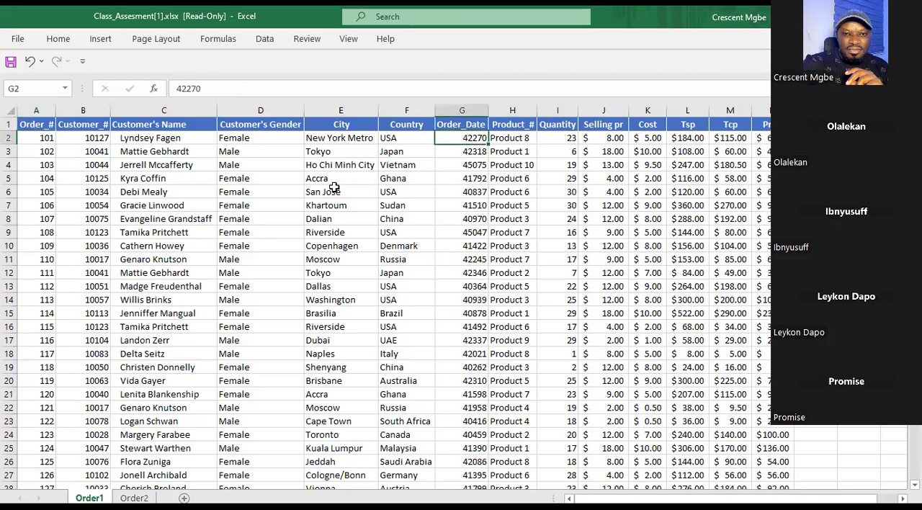
{"action": "left_click", "coordinate": [509, 136]}
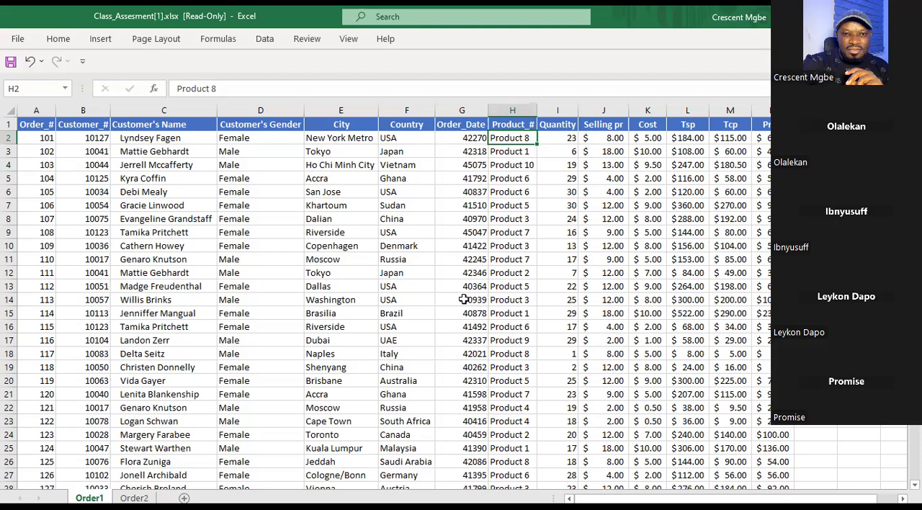
{"action": "left_click", "coordinate": [36, 124]}
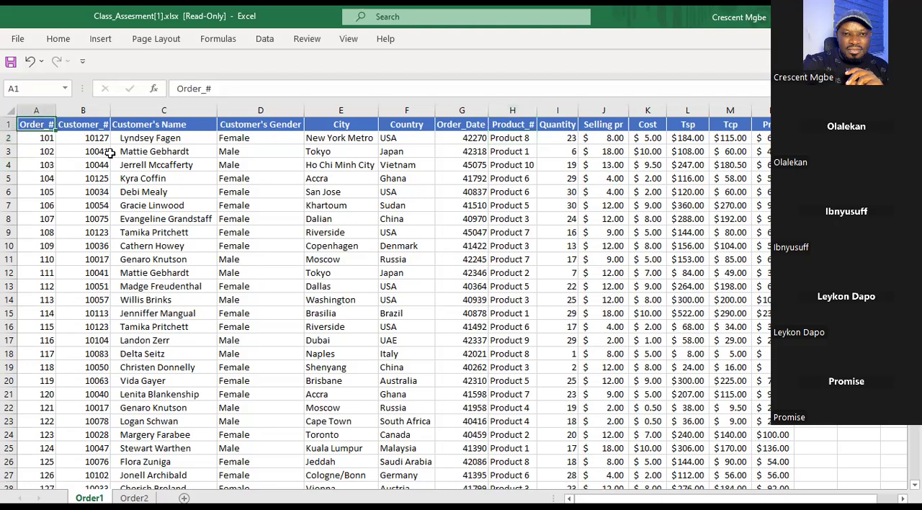
{"action": "left_click", "coordinate": [153, 130]}
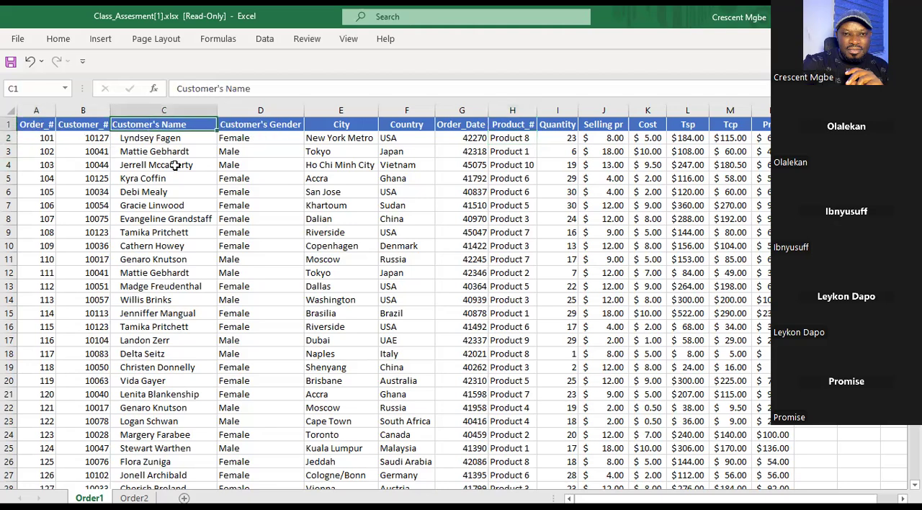
Check the Product_# header on Order1 and compare the Apocolypse Store and Apocolypse Sales sheets in the Relationship_Tutorial(1).xlsx workbook.
{"action": "left_click", "coordinate": [506, 127]}
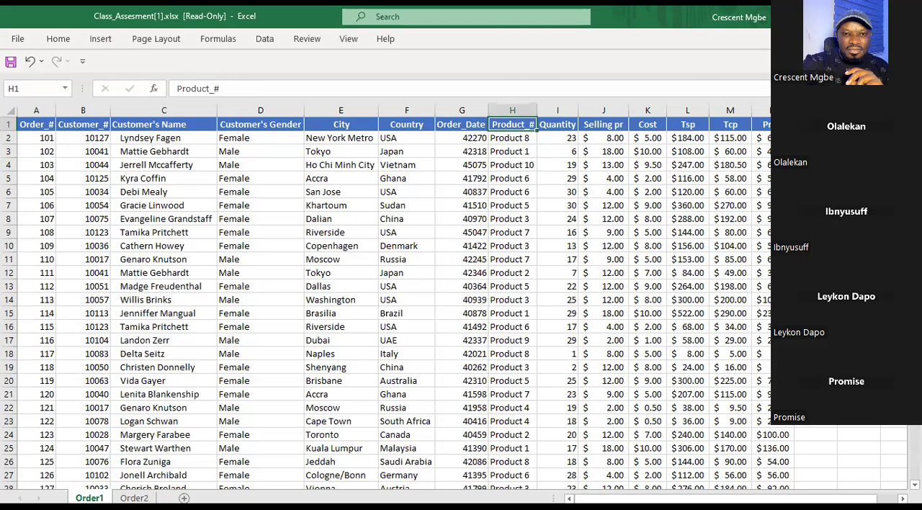
{"action": "key", "text": "alt+Tab"}
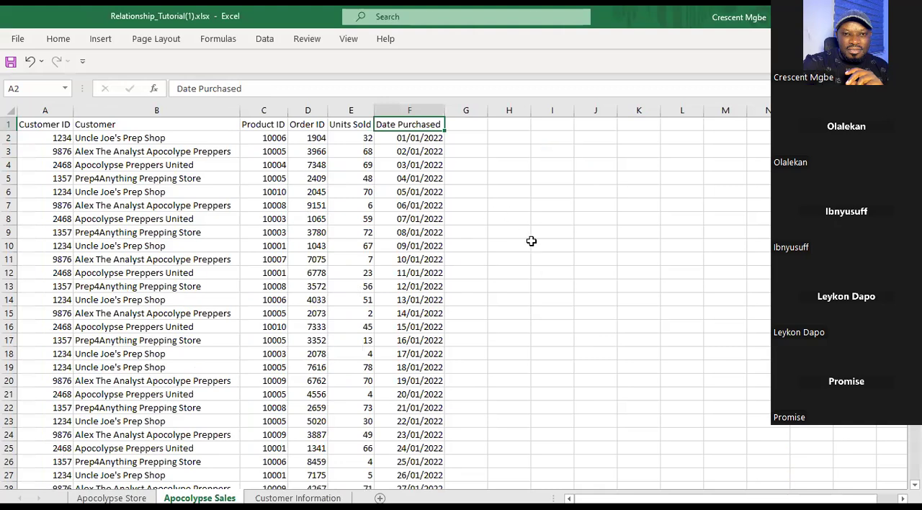
{"action": "left_click", "coordinate": [111, 498]}
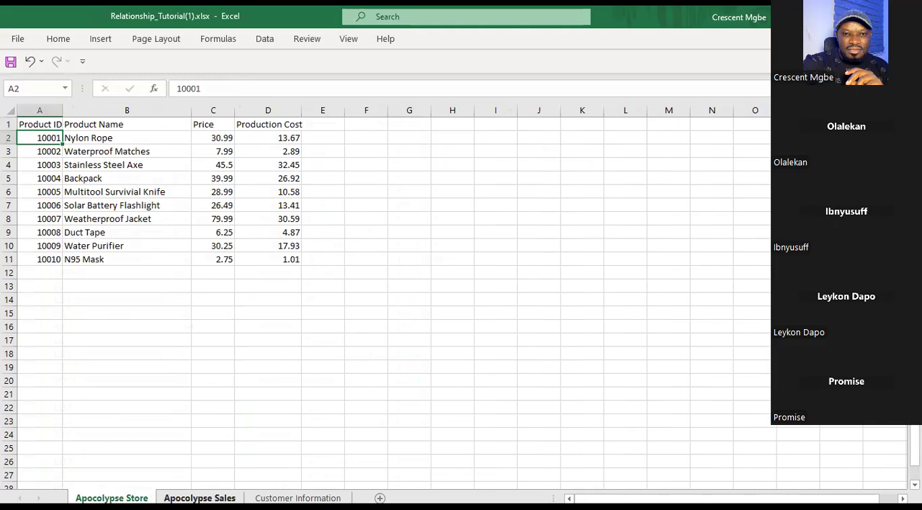
{"action": "left_click", "coordinate": [200, 498]}
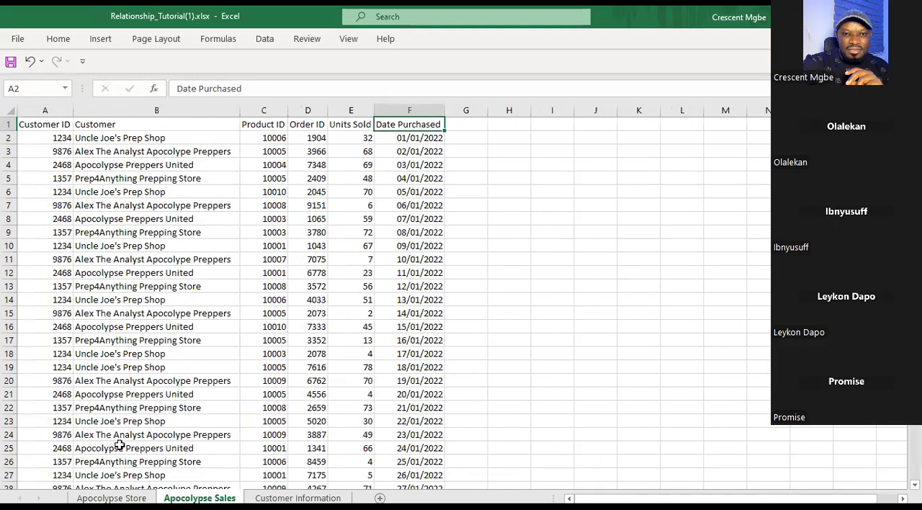
{"action": "left_click", "coordinate": [111, 498]}
{"action": "left_click", "coordinate": [199, 498]}
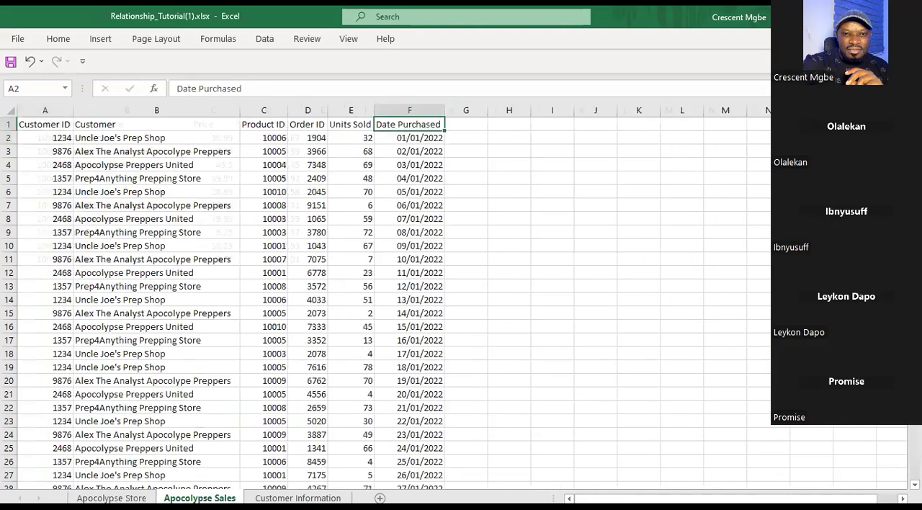
{"action": "left_click", "coordinate": [111, 497]}
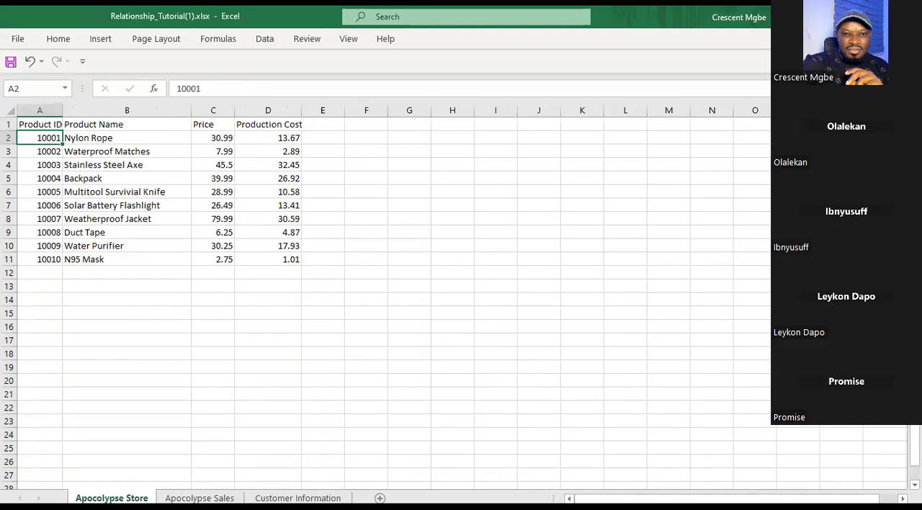
Review the Apocolypse Store headers from Product ID to Production Cost and highlight the whole product table.
{"action": "left_click", "coordinate": [46, 124]}
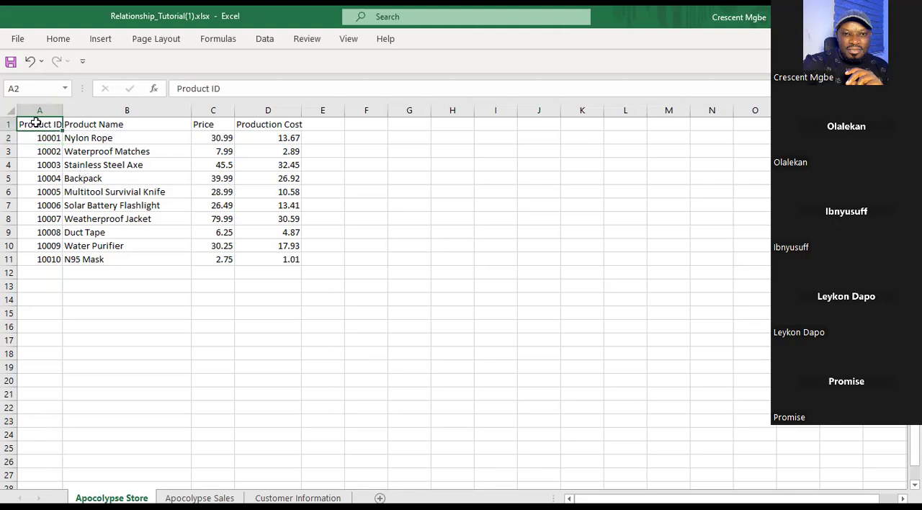
{"action": "left_click", "coordinate": [105, 127]}
{"action": "left_click", "coordinate": [214, 127]}
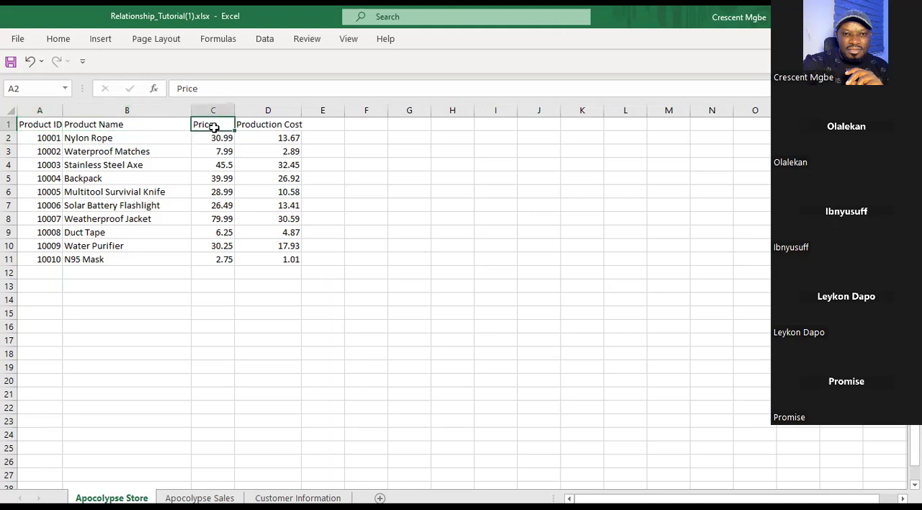
{"action": "left_click", "coordinate": [290, 124]}
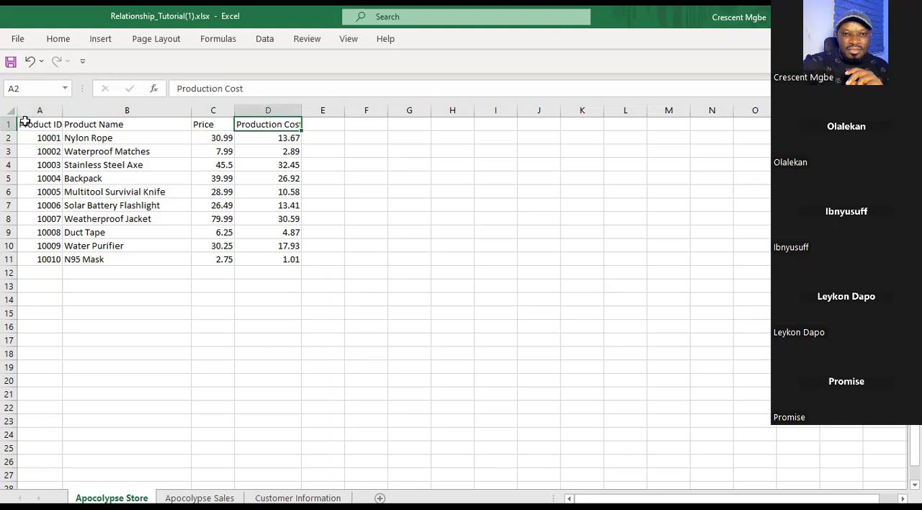
{"action": "left_click_drag", "start_coordinate": [28, 124], "coordinate": [166, 165]}
{"action": "mouse_move", "coordinate": [254, 199]}
{"action": "left_mouse_down"}
{"action": "mouse_move", "coordinate": [305, 266]}
{"action": "mouse_move", "coordinate": [339, 290]}
{"action": "left_mouse_up"}
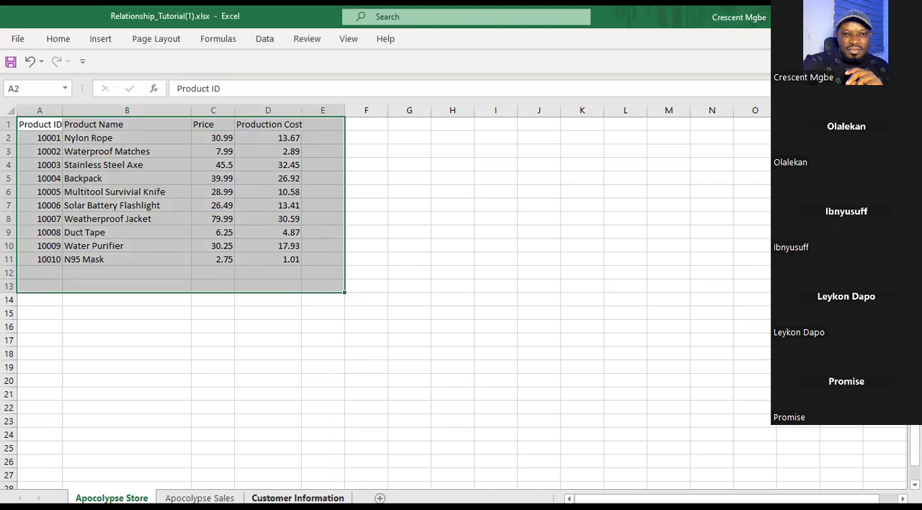
Review the Customer Information headers from Customer ID through Address, City and State to Zipcode, and highlight the whole customer table.
{"action": "left_click", "coordinate": [298, 498]}
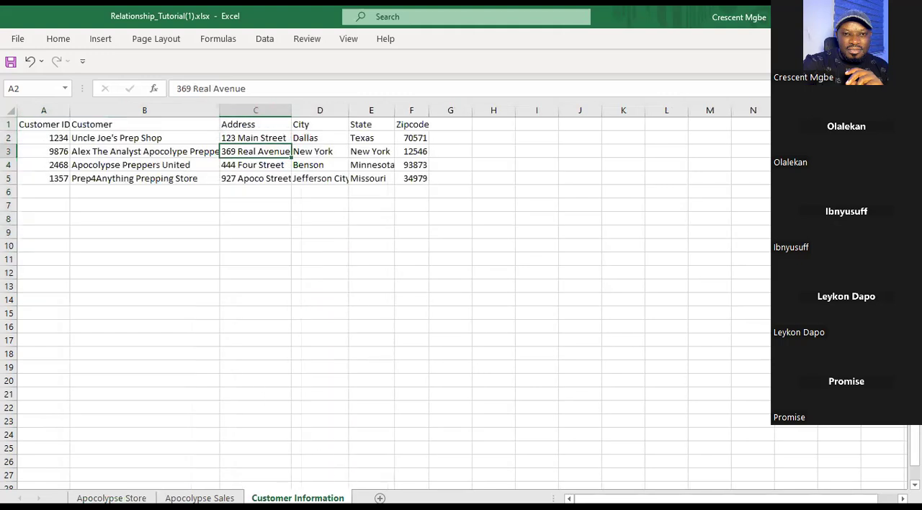
{"action": "left_click", "coordinate": [35, 124]}
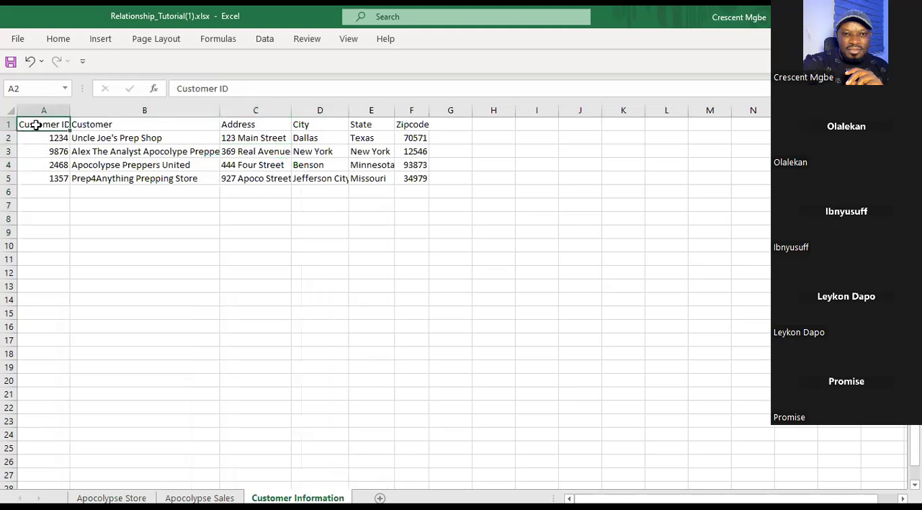
{"action": "left_click", "coordinate": [158, 124]}
{"action": "left_click", "coordinate": [269, 124]}
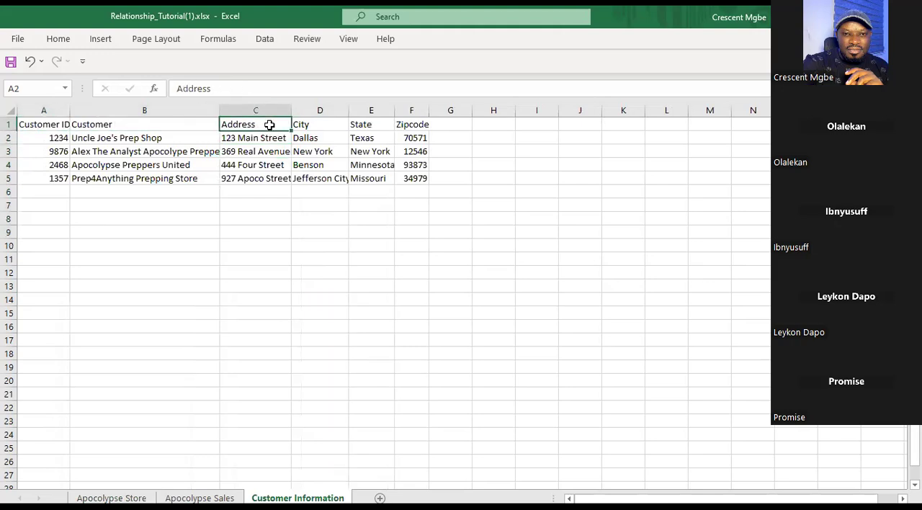
{"action": "left_click", "coordinate": [325, 126]}
{"action": "left_click", "coordinate": [366, 127]}
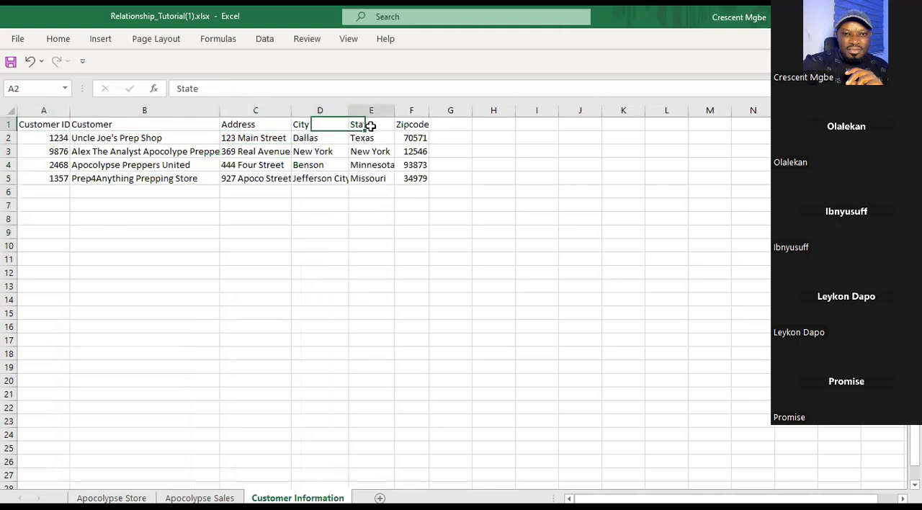
{"action": "left_click", "coordinate": [422, 126]}
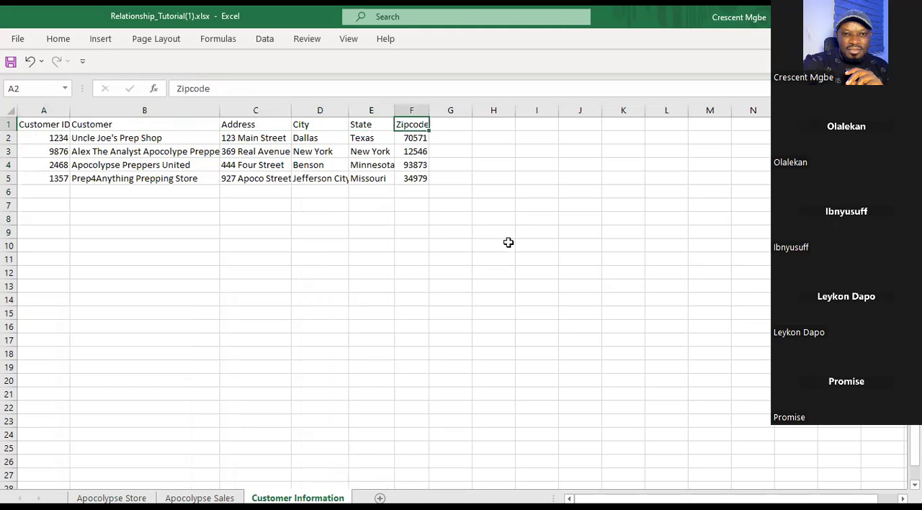
{"action": "left_click", "coordinate": [467, 220]}
{"action": "mouse_move", "coordinate": [468, 220]}
{"action": "left_mouse_down"}
{"action": "mouse_move", "coordinate": [334, 162]}
{"action": "mouse_move", "coordinate": [41, 119]}
{"action": "left_mouse_up"}
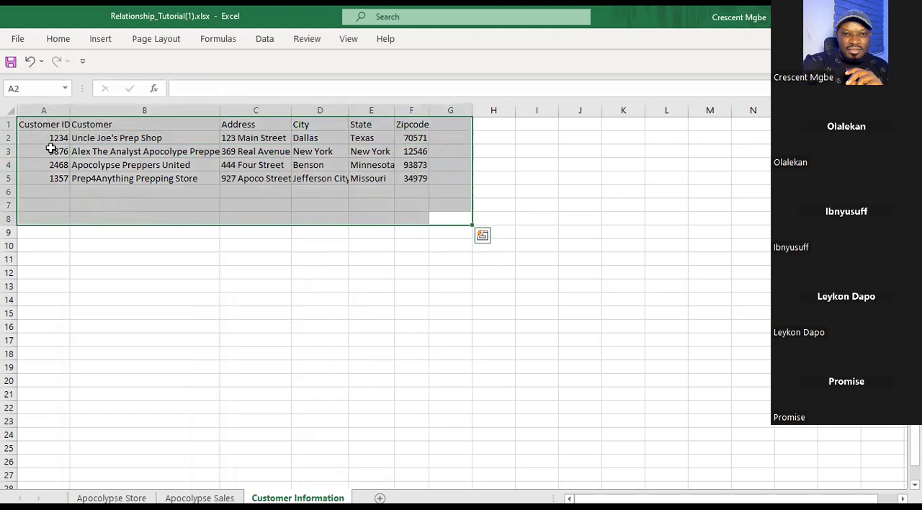
Review the Customer ID, Customer, Product ID and Order ID headers on Apocolypse Sales and highlight the sales records in rows 4 to 12.
{"action": "left_click", "coordinate": [200, 498]}
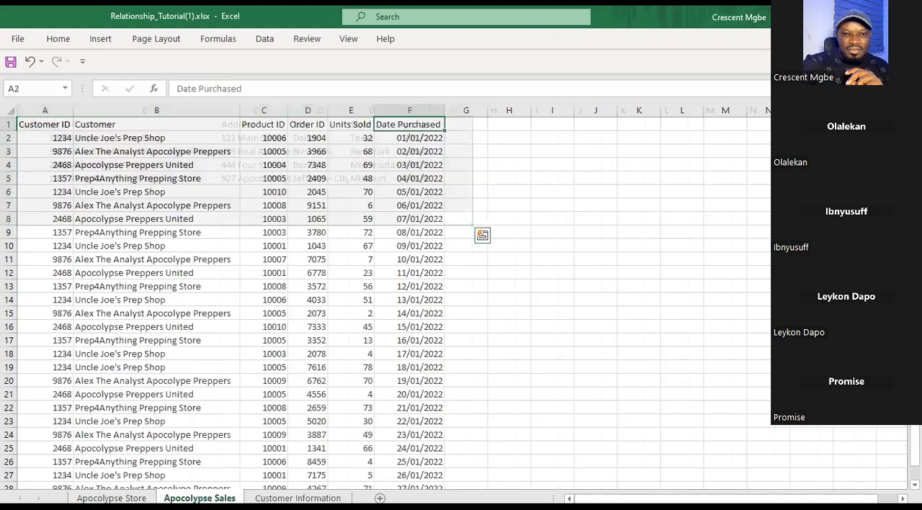
{"action": "left_click", "coordinate": [55, 125]}
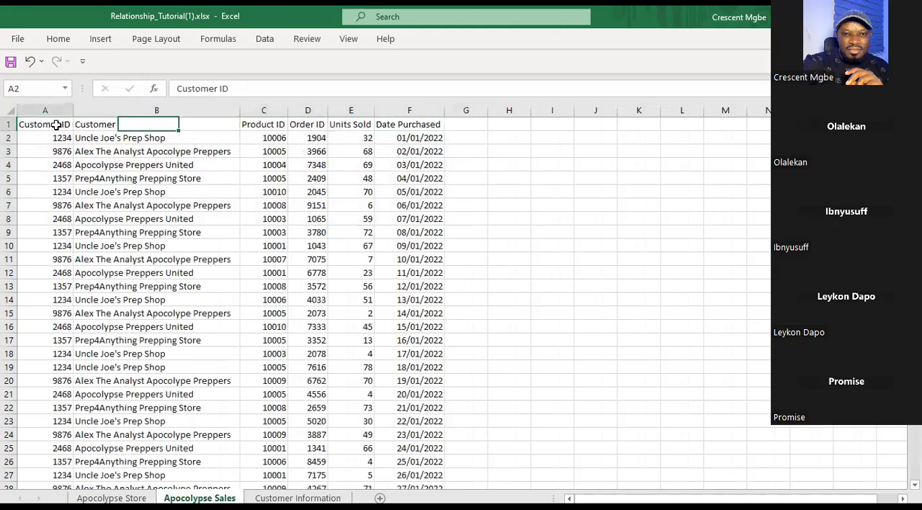
{"action": "left_click", "coordinate": [186, 126]}
{"action": "left_click", "coordinate": [271, 127]}
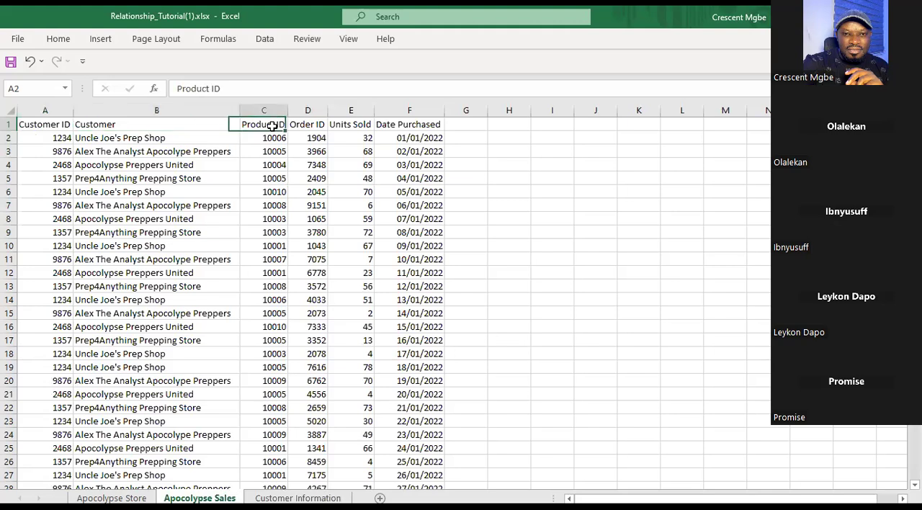
{"action": "left_click", "coordinate": [314, 127]}
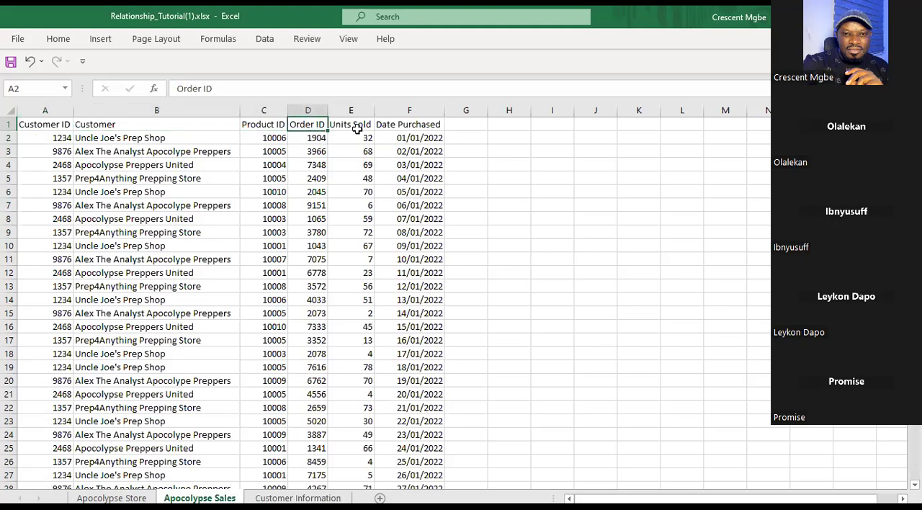
{"action": "left_click_drag", "start_coordinate": [472, 165], "coordinate": [69, 269]}
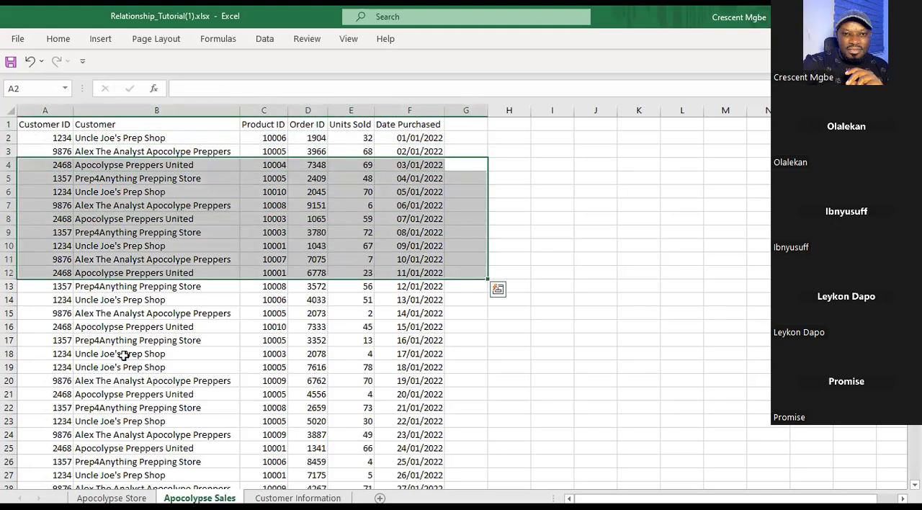
{"action": "left_click", "coordinate": [650, 282]}
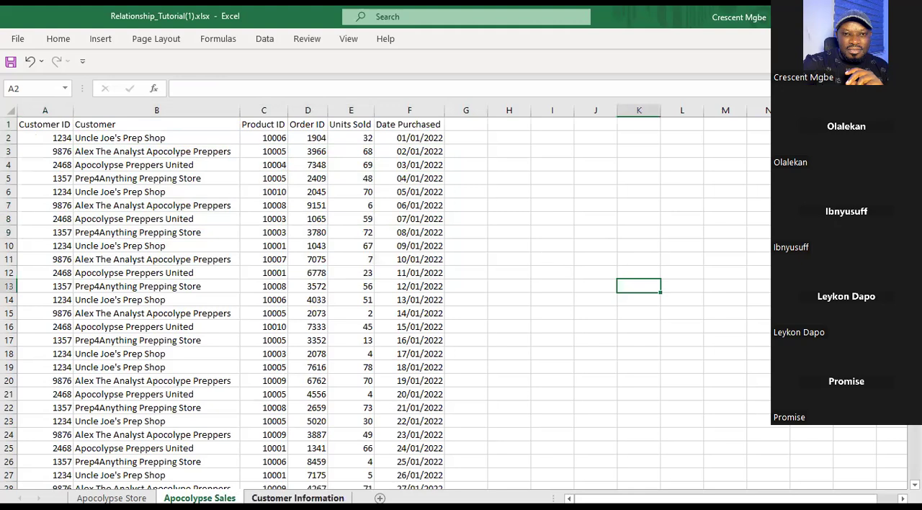
Compare the Customer Information, Apocolypse Sales and Apocolypse Store sheets as three separate tables, ending on Apocolypse Store with its table deselected.
{"action": "left_click", "coordinate": [297, 497]}
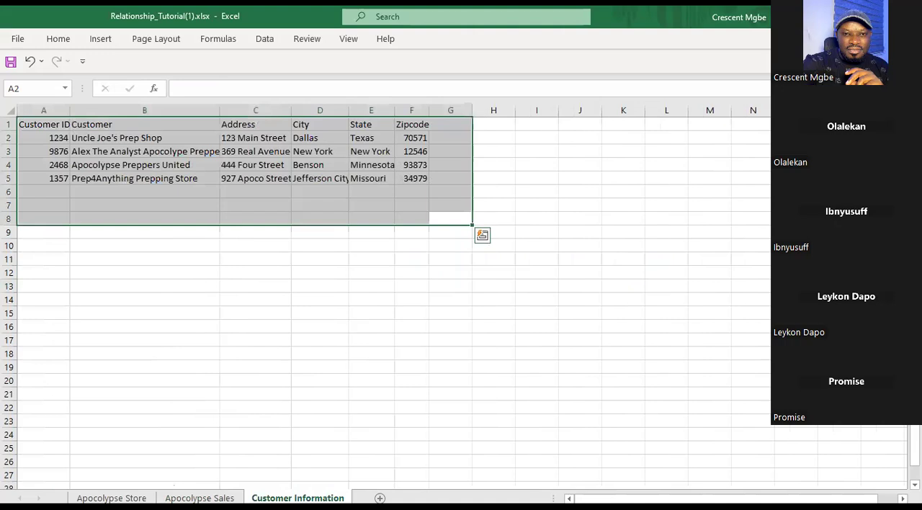
{"action": "left_click", "coordinate": [386, 330]}
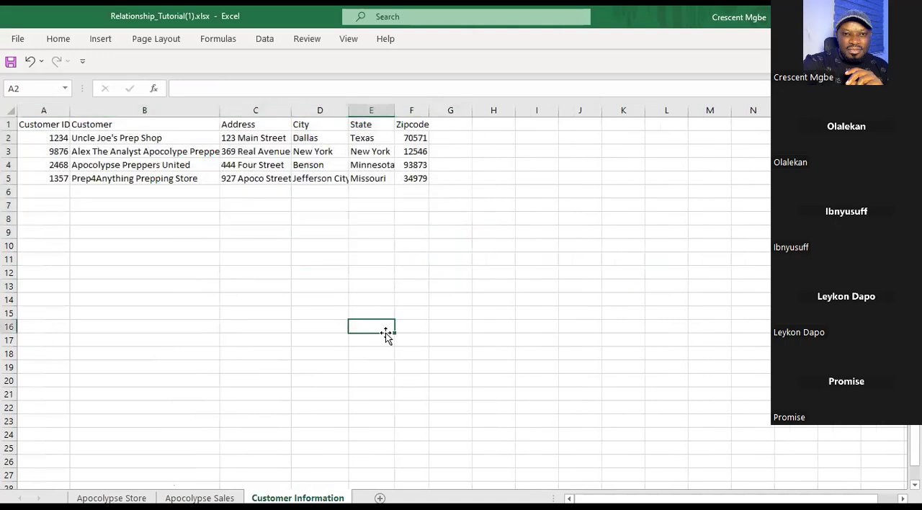
{"action": "left_click", "coordinate": [200, 498]}
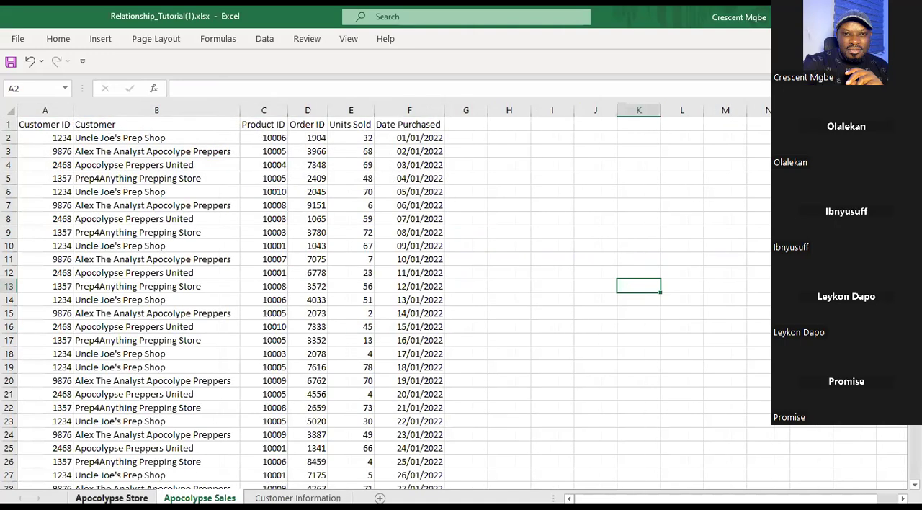
{"action": "key", "text": "ctrl+Page_Up"}
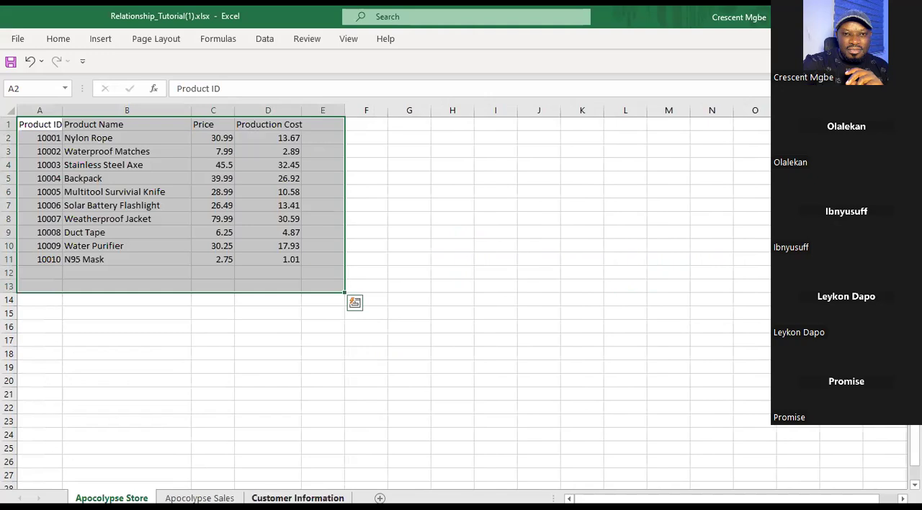
{"action": "left_click", "coordinate": [297, 497]}
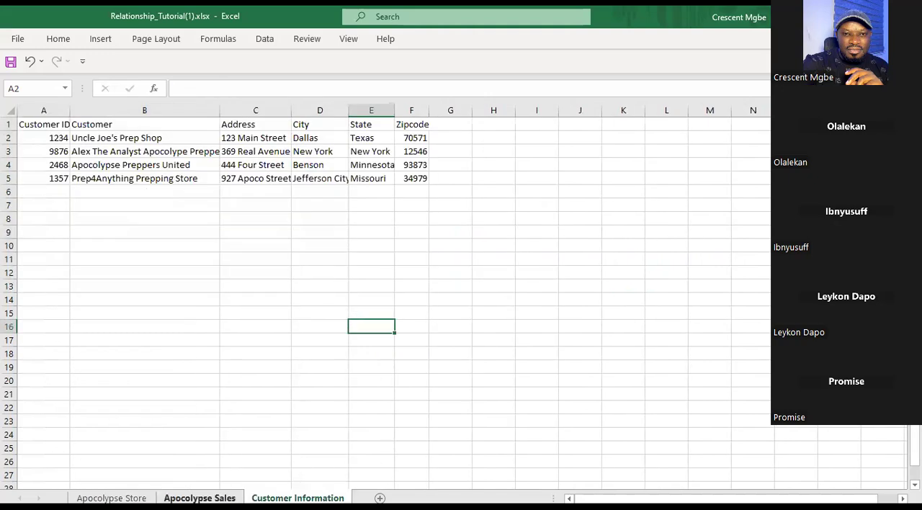
{"action": "key", "text": "ctrl+Page_Up"}
{"action": "key", "text": "ctrl+Page_Up"}
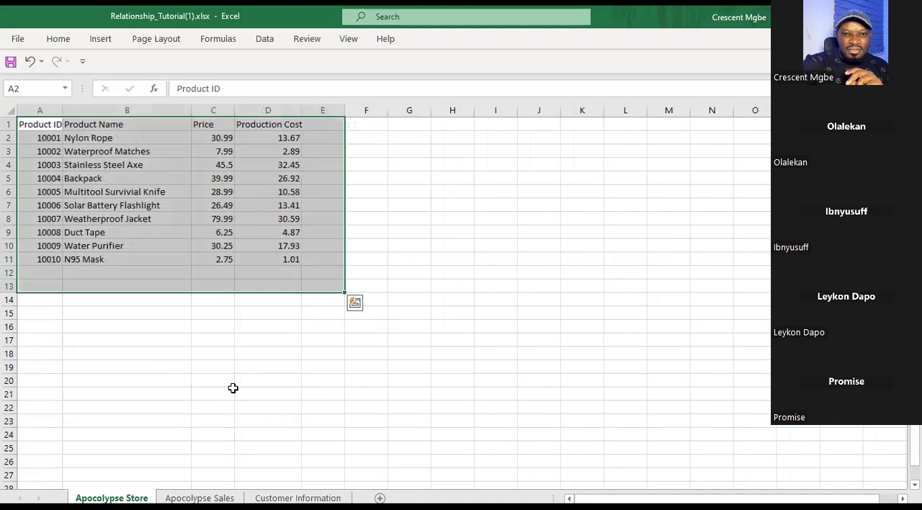
{"action": "left_click", "coordinate": [404, 186]}
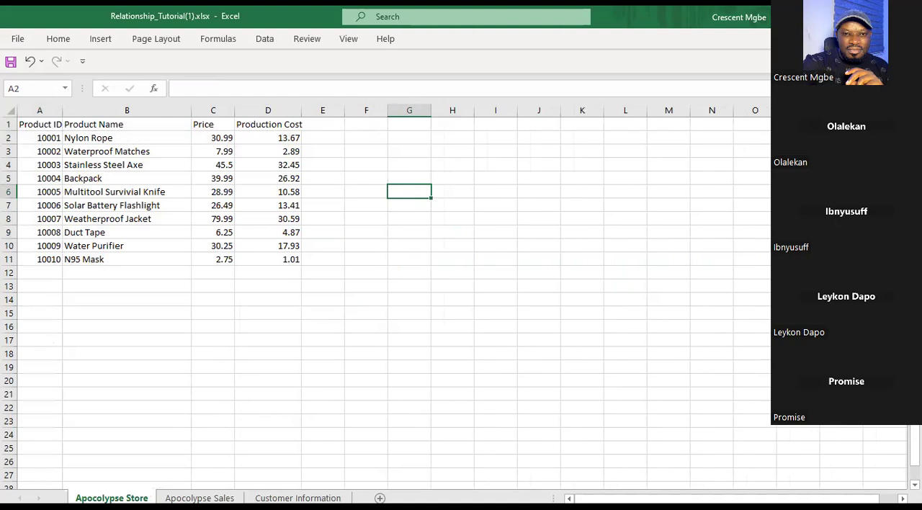
Switch to the Book1 workbook and point out the separate Customer, Order and Product tables on Sheet1, returning to the Customer table.
{"action": "key", "text": "alt+Tab"}
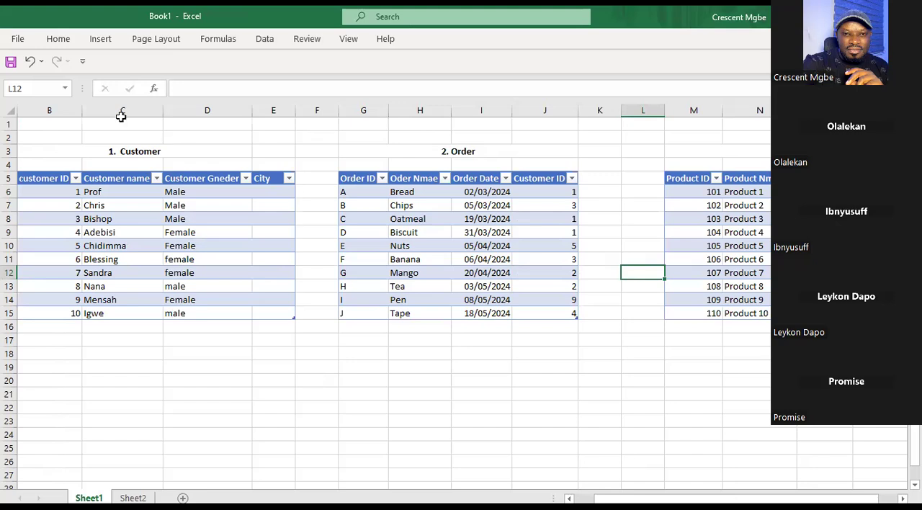
{"action": "left_click", "coordinate": [135, 150]}
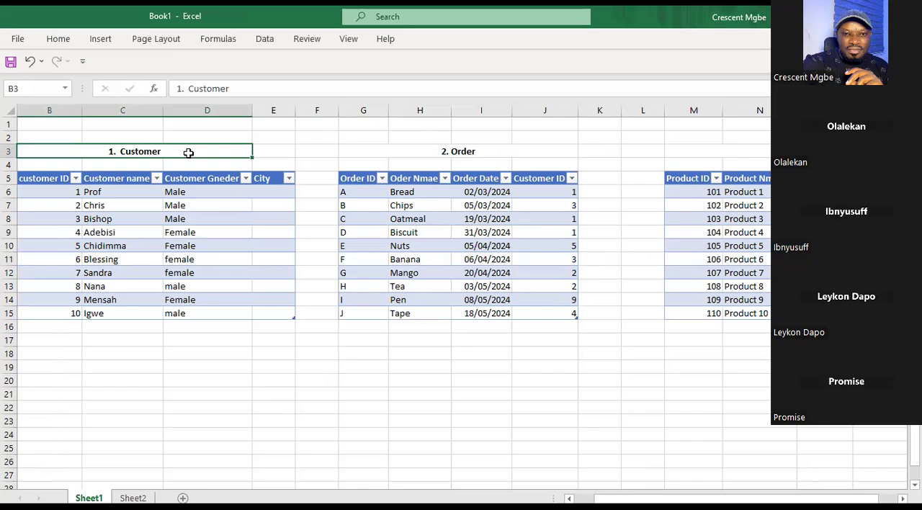
{"action": "left_click", "coordinate": [500, 140]}
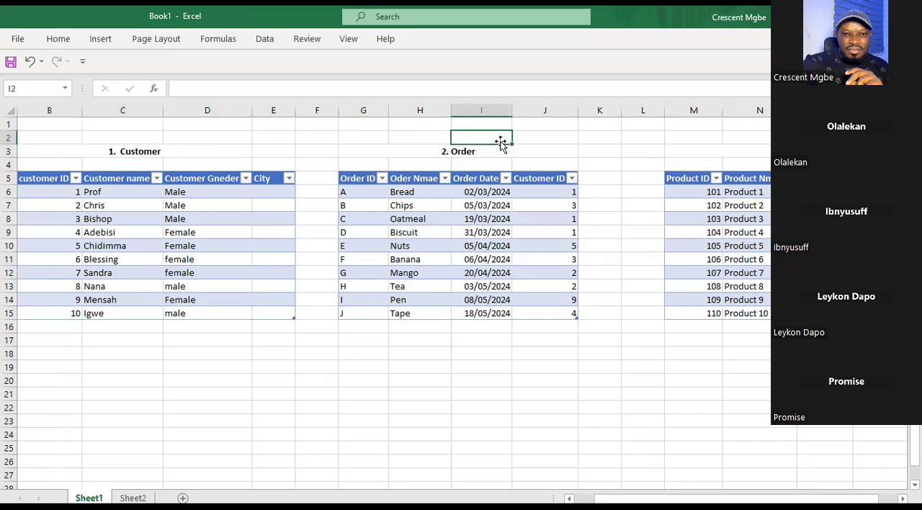
{"action": "left_click", "coordinate": [879, 138]}
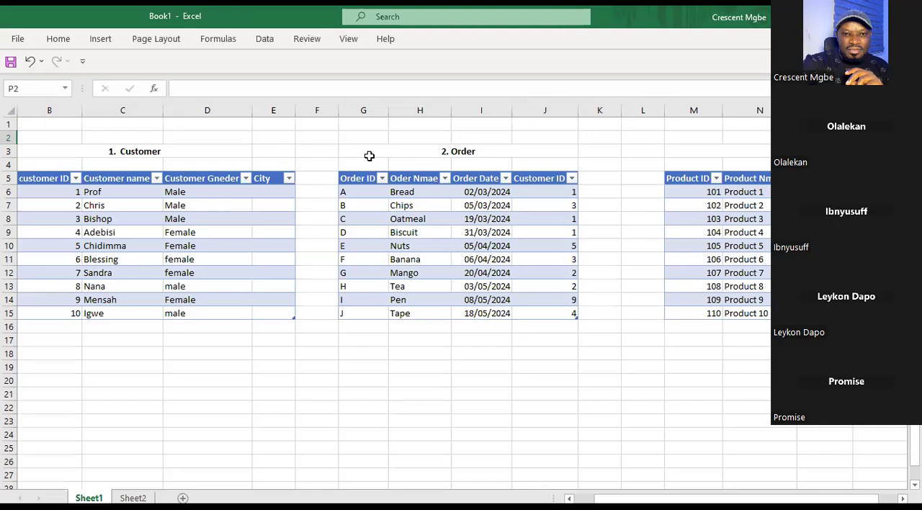
{"action": "left_click", "coordinate": [141, 164]}
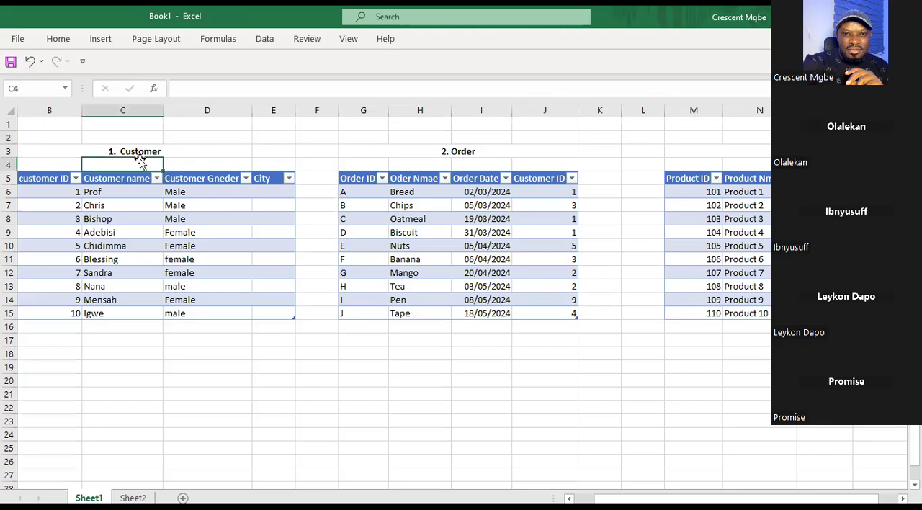
{"action": "left_click", "coordinate": [149, 207]}
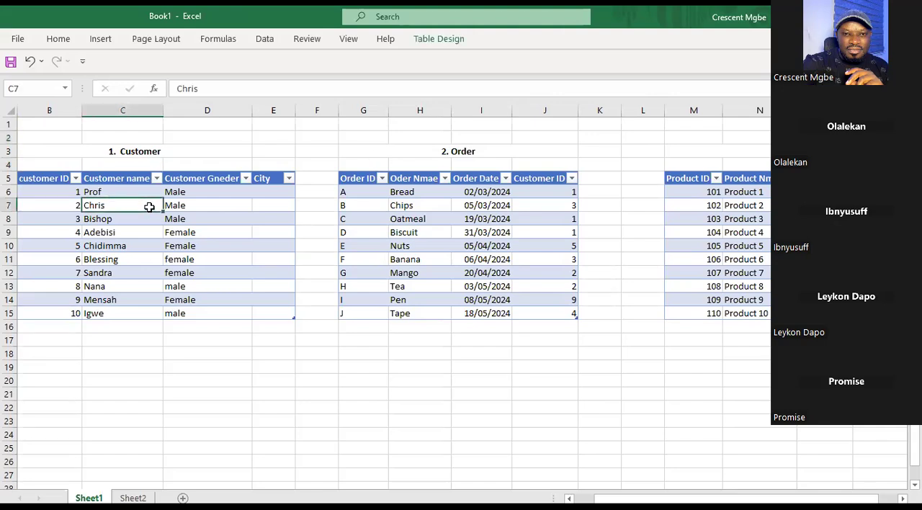
Highlight the Customer table's customer ID column, point out the Customer name header, and select the whole Customer table with its title.
{"action": "left_click", "coordinate": [46, 180]}
{"action": "key", "text": "ctrl+shift+Down"}
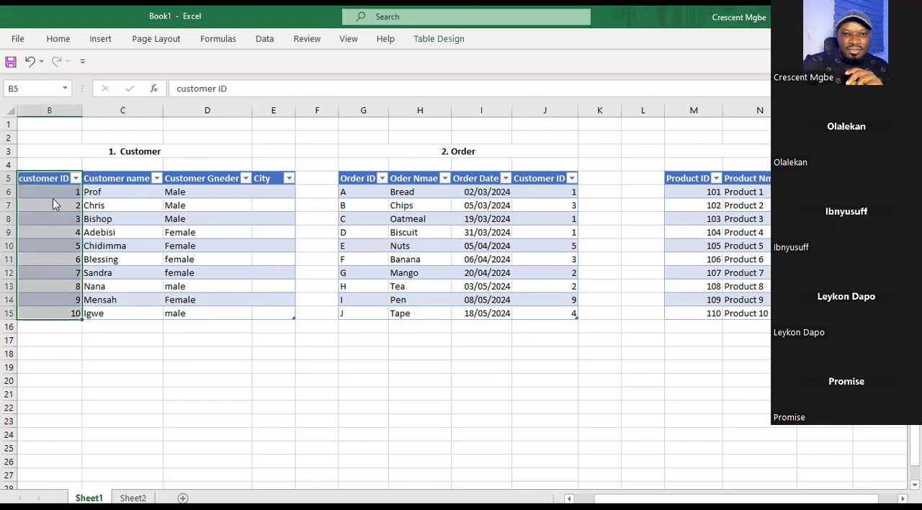
{"action": "left_click_drag", "start_coordinate": [82, 237], "coordinate": [88, 236]}
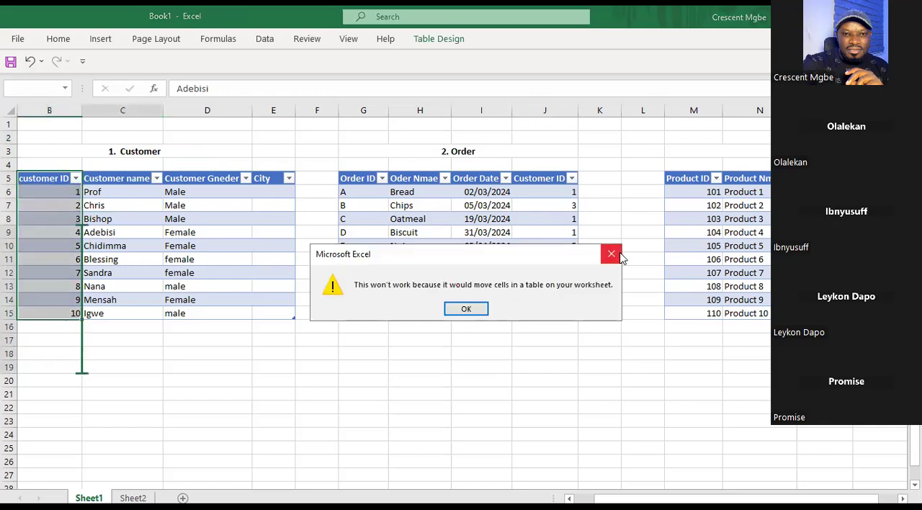
{"action": "left_click", "coordinate": [612, 255]}
{"action": "left_click", "coordinate": [123, 180]}
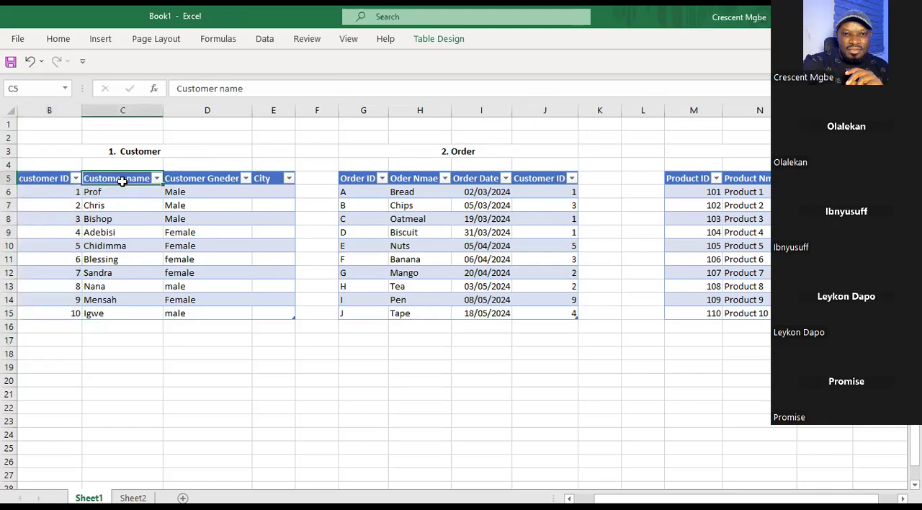
{"action": "left_click_drag", "start_coordinate": [52, 139], "coordinate": [268, 338]}
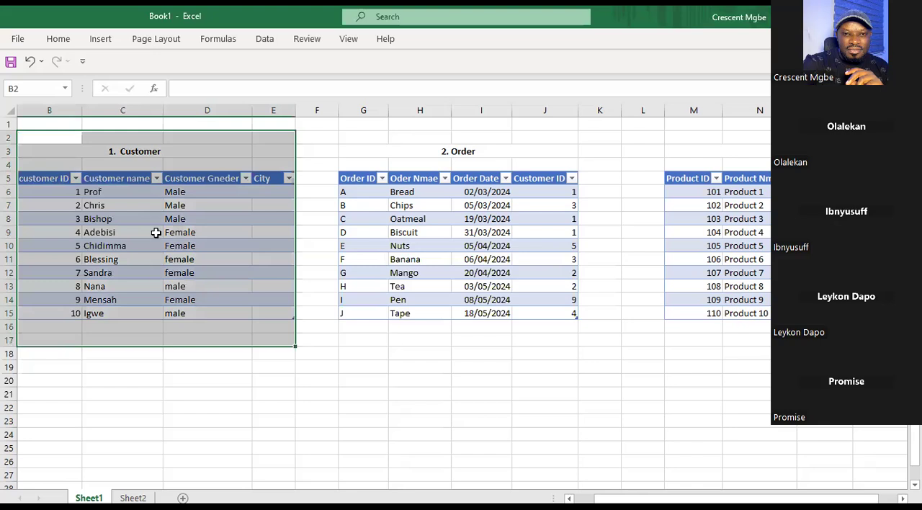
Highlight the Order table and review its first record from Order ID through item name and Order Date to Customer ID.
{"action": "left_click_drag", "start_coordinate": [335, 139], "coordinate": [547, 331]}
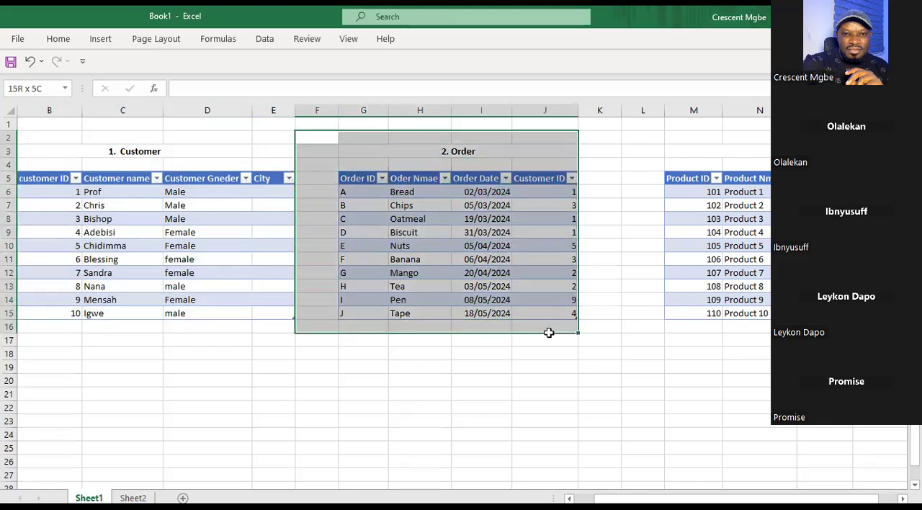
{"action": "left_click", "coordinate": [343, 191]}
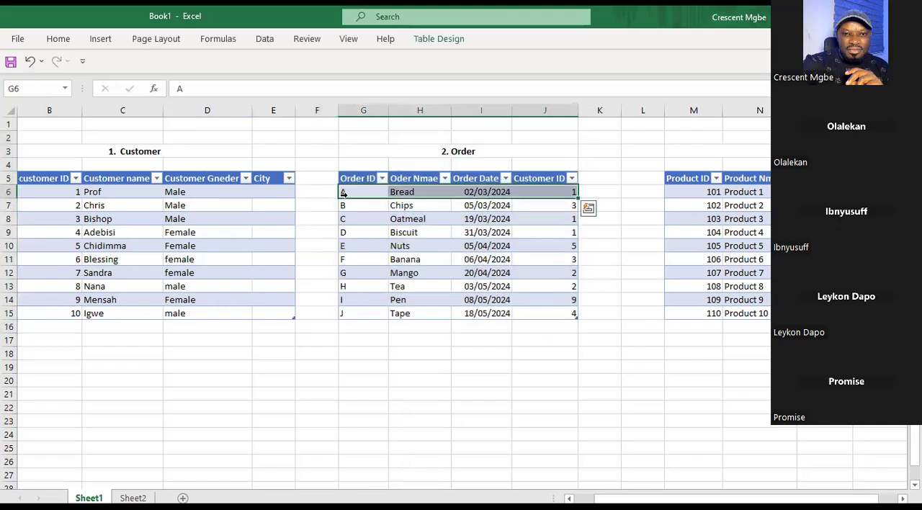
{"action": "left_click", "coordinate": [425, 192]}
{"action": "left_click", "coordinate": [481, 192]}
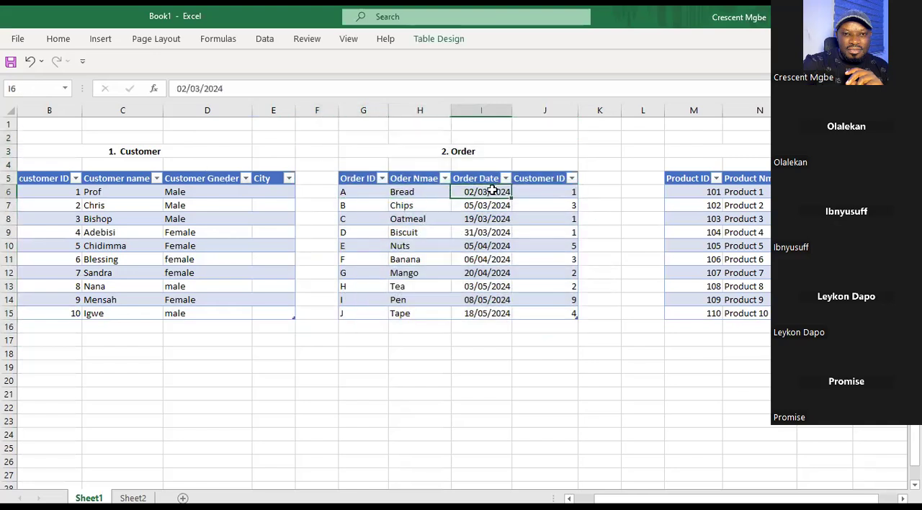
{"action": "left_click", "coordinate": [551, 193]}
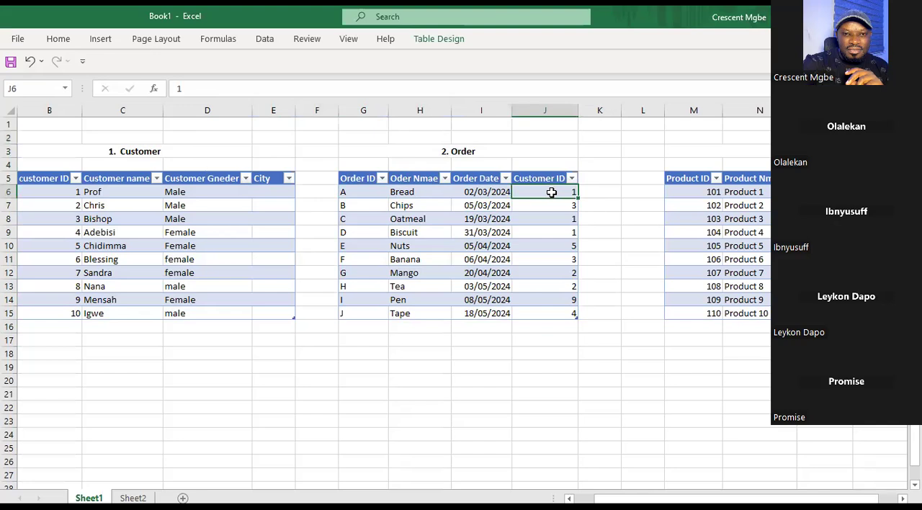
{"action": "left_click_drag", "start_coordinate": [395, 137], "coordinate": [494, 327]}
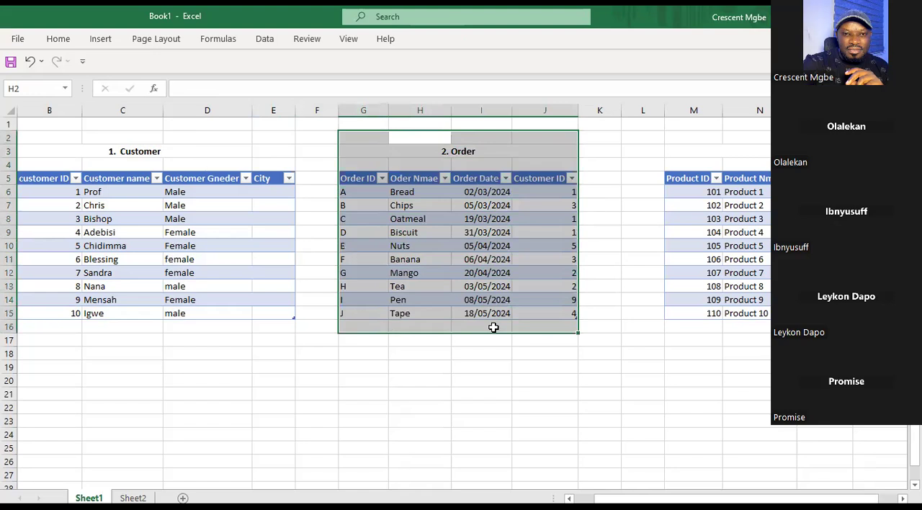
Compare the Customer ID columns shared by the Order and Customer tables, and select columns B and J together.
{"action": "left_click", "coordinate": [541, 189]}
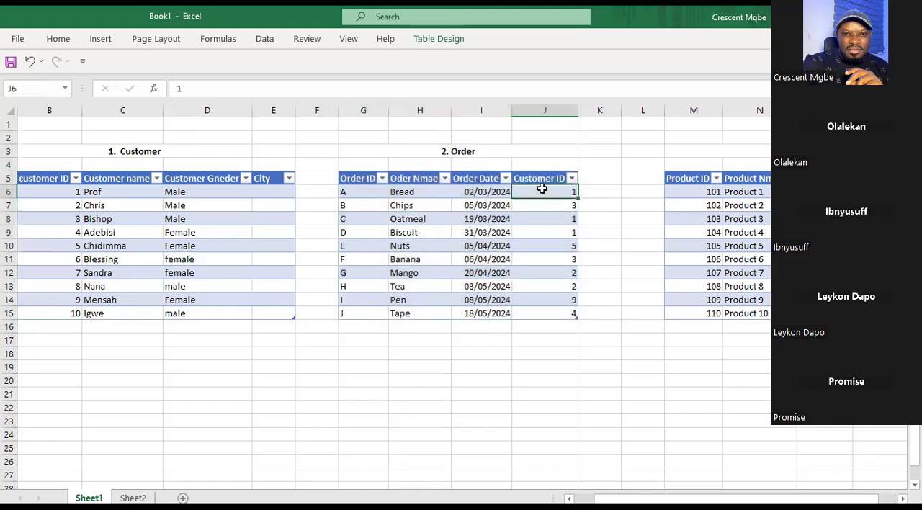
{"action": "left_click", "coordinate": [544, 110]}
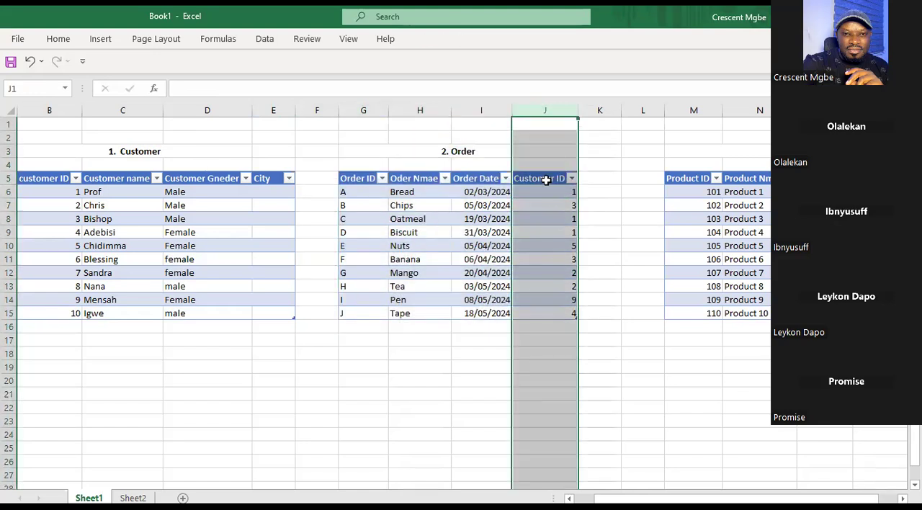
{"action": "left_click", "coordinate": [50, 108]}
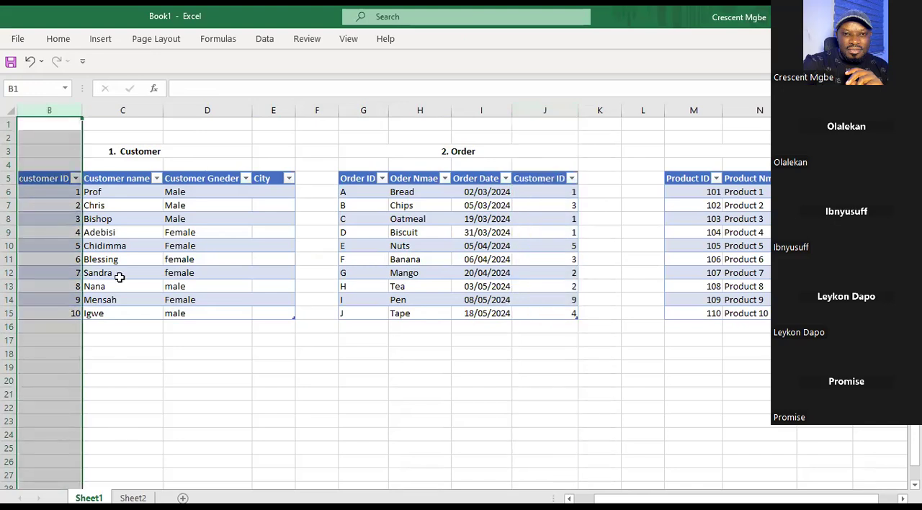
{"action": "left_click", "coordinate": [432, 202]}
{"action": "left_click", "coordinate": [282, 205]}
{"action": "left_click", "coordinate": [402, 203]}
{"action": "left_click", "coordinate": [288, 203]}
{"action": "left_click", "coordinate": [438, 232]}
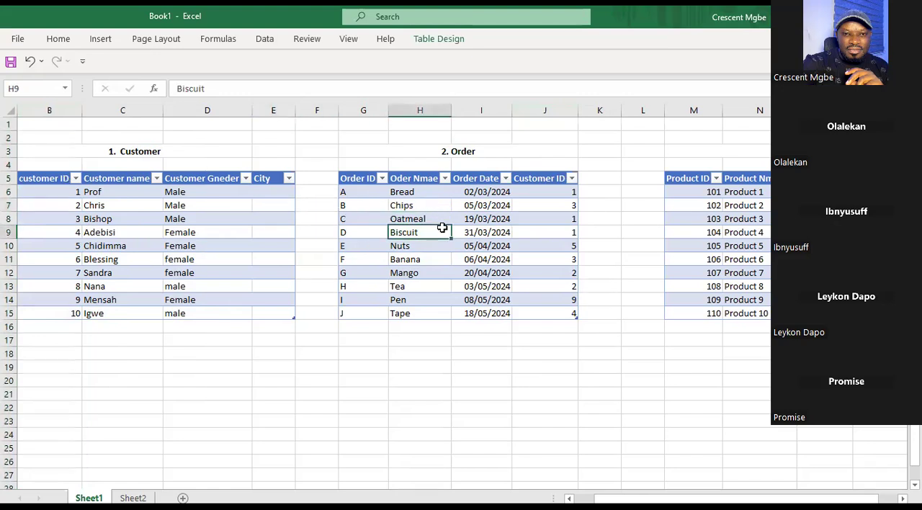
{"action": "left_click", "coordinate": [259, 220]}
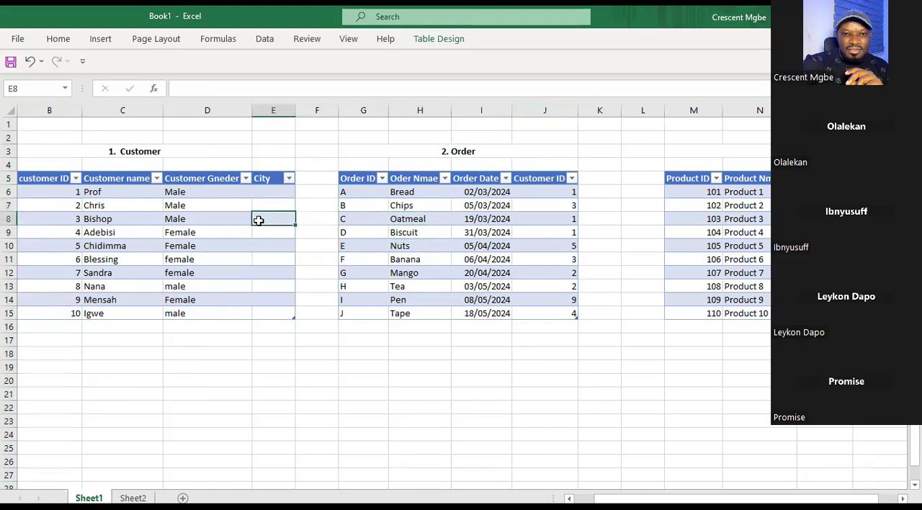
{"action": "left_click", "coordinate": [47, 110]}
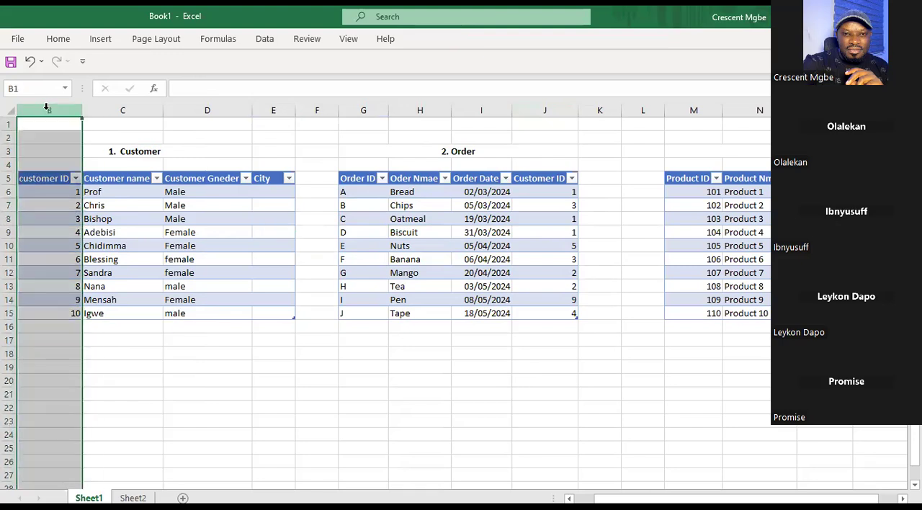
{"action": "left_click", "coordinate": [530, 106], "text": "ctrl"}
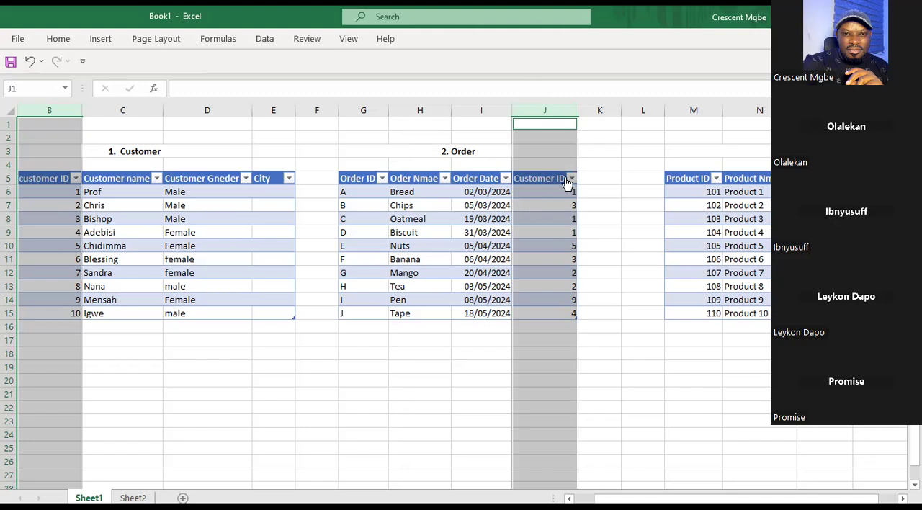
Mark the repeated Customer ID 1 entries in J6, J8 and J9 together, and highlight columns J and B as the matching pair.
{"action": "left_click", "coordinate": [550, 193]}
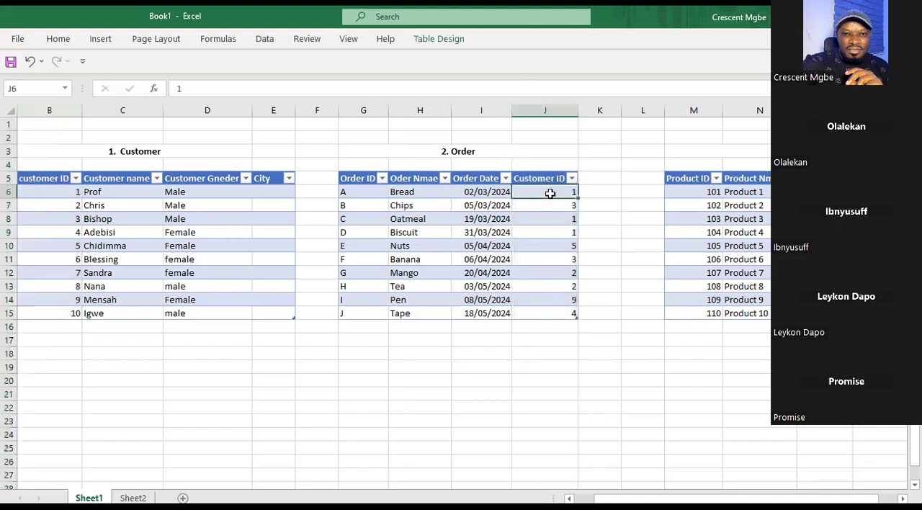
{"action": "left_click", "coordinate": [564, 219], "text": "ctrl"}
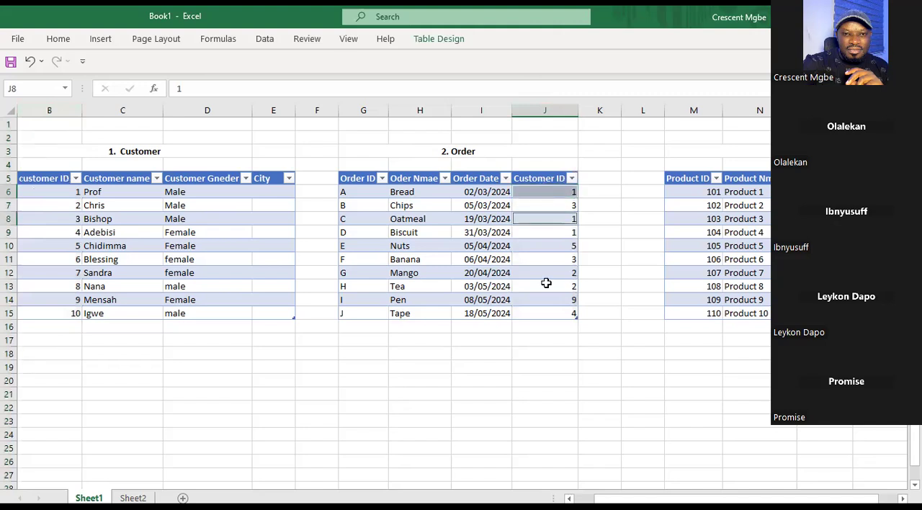
{"action": "left_click", "coordinate": [548, 232], "text": "ctrl"}
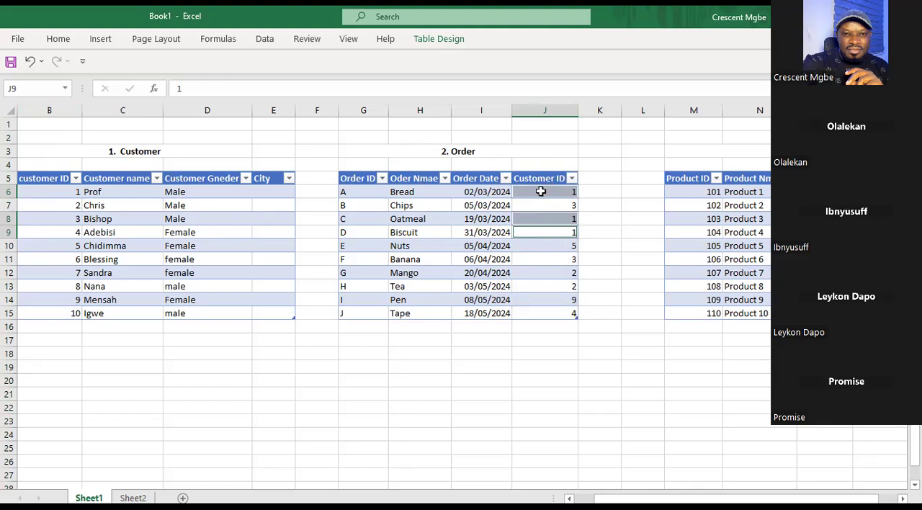
{"action": "left_click", "coordinate": [546, 108]}
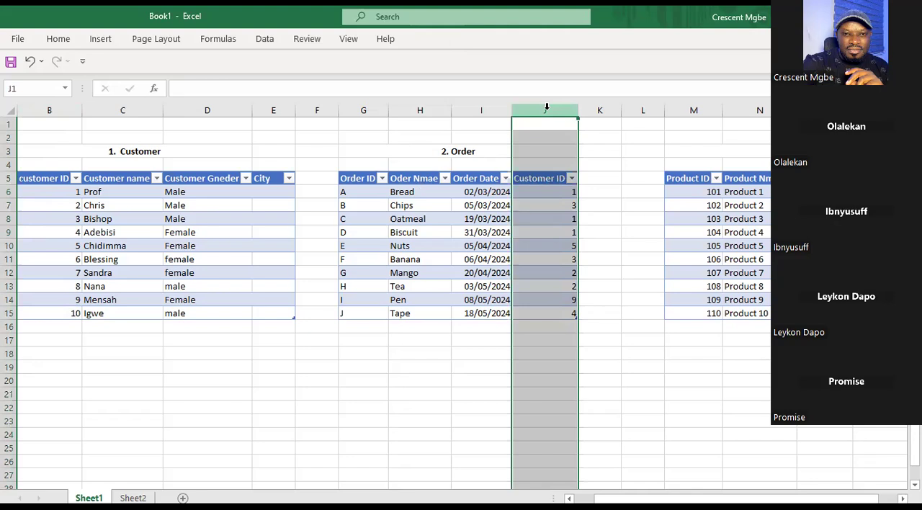
{"action": "left_click", "coordinate": [60, 108], "text": "ctrl"}
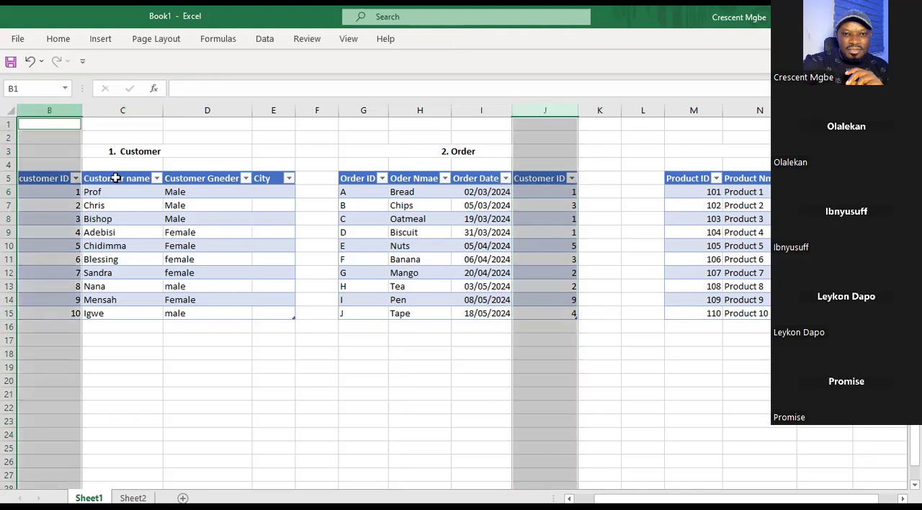
Examine the Customer ID and Order Date cells for customer 1's orders in rows 6, 8 and 9 of the Order table.
{"action": "left_click", "coordinate": [556, 196]}
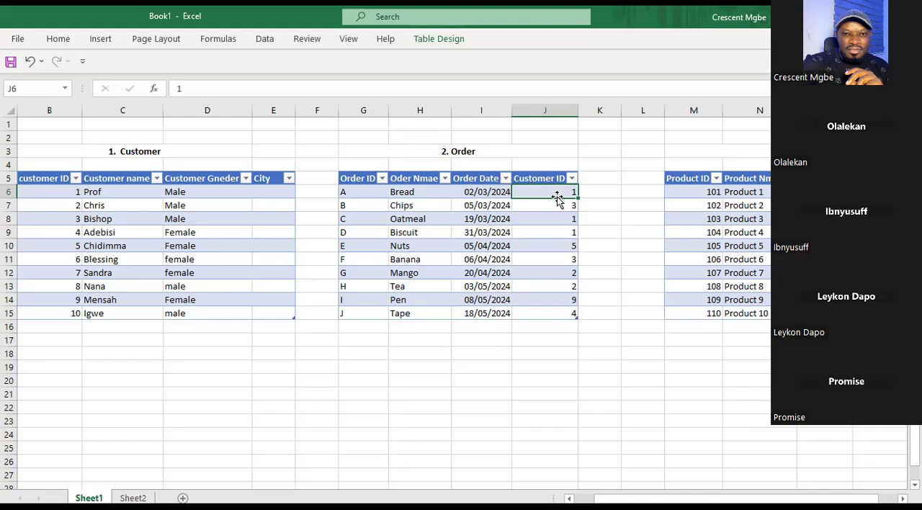
{"action": "left_click", "coordinate": [479, 193]}
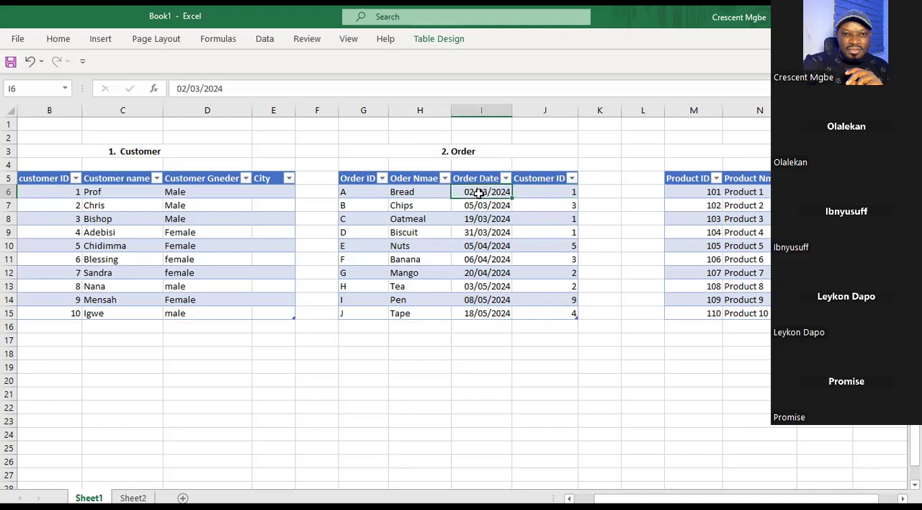
{"action": "left_click", "coordinate": [486, 219]}
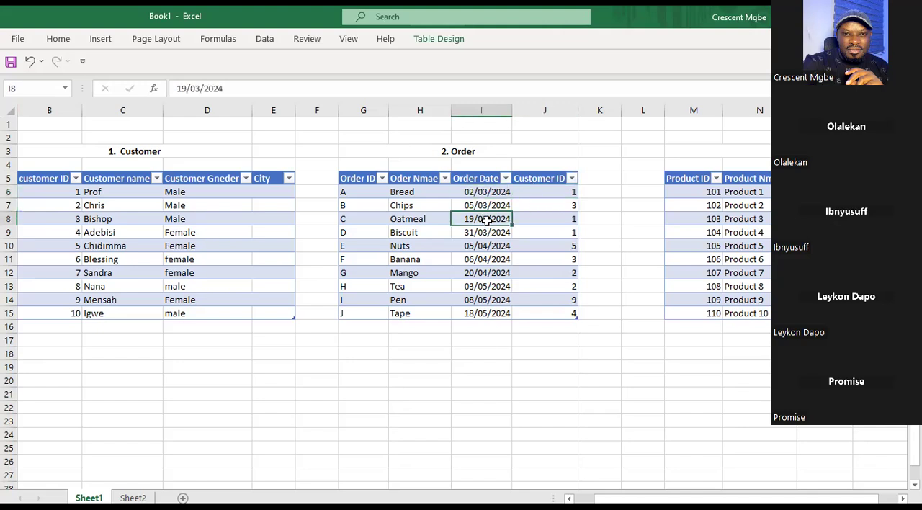
{"action": "left_click", "coordinate": [562, 221]}
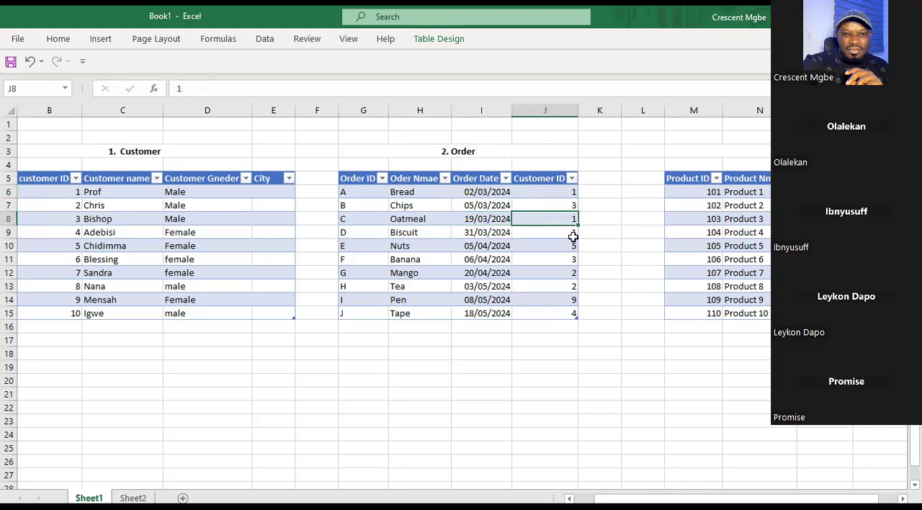
{"action": "left_click", "coordinate": [568, 233]}
{"action": "left_click", "coordinate": [567, 193]}
{"action": "left_click", "coordinate": [569, 220]}
{"action": "left_click", "coordinate": [571, 234]}
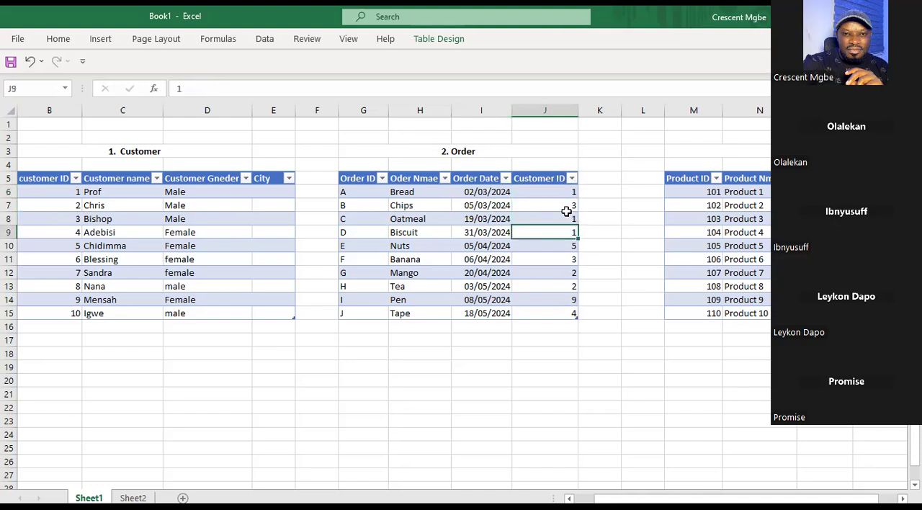
{"action": "left_click", "coordinate": [478, 232]}
{"action": "left_click", "coordinate": [478, 191]}
{"action": "left_click", "coordinate": [484, 220]}
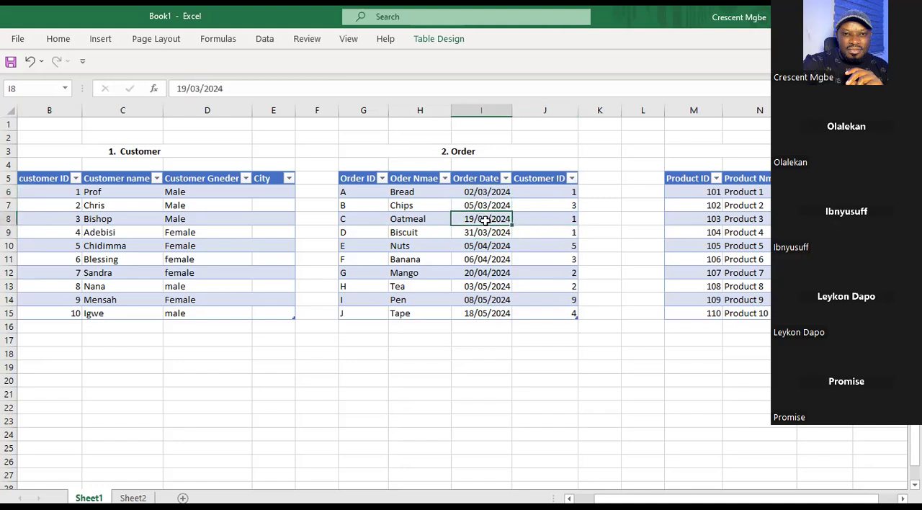
Match customer 1's items Bread, Oatmeal and Biscuit with their order dates in the Order table.
{"action": "left_click", "coordinate": [409, 192]}
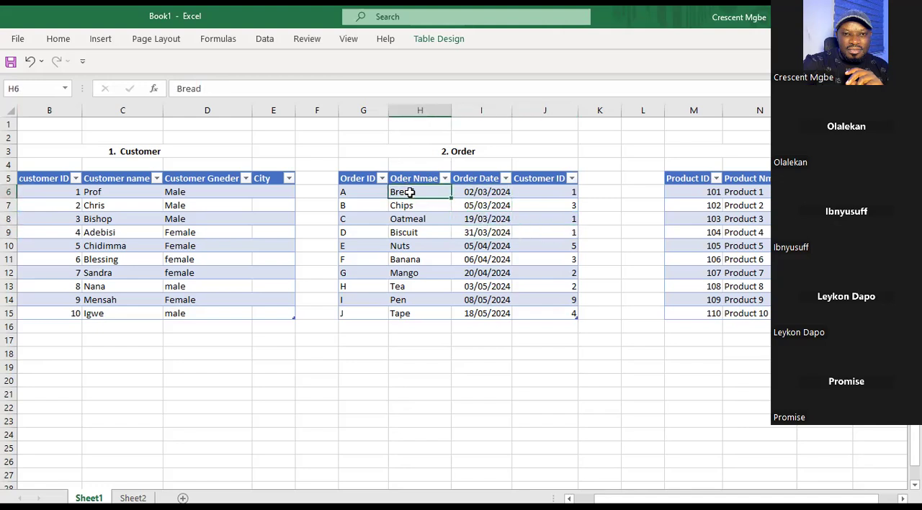
{"action": "left_click", "coordinate": [499, 193]}
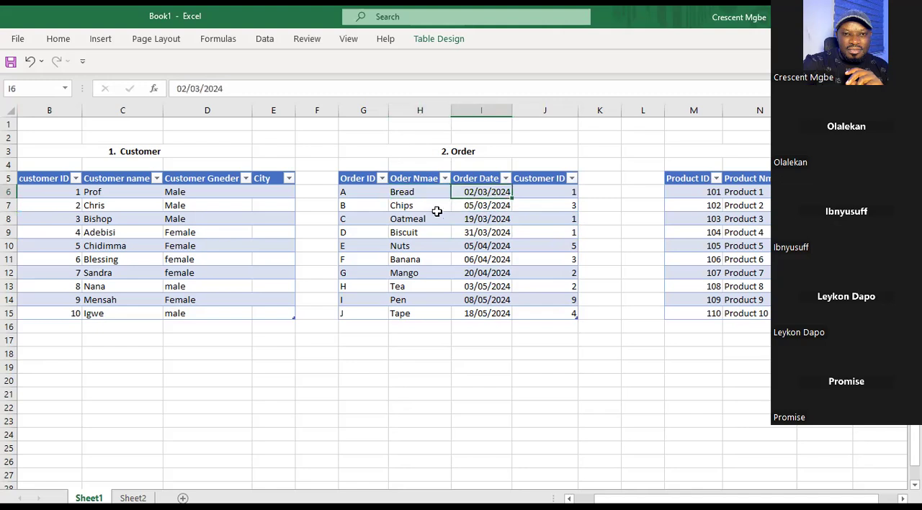
{"action": "left_click", "coordinate": [414, 220]}
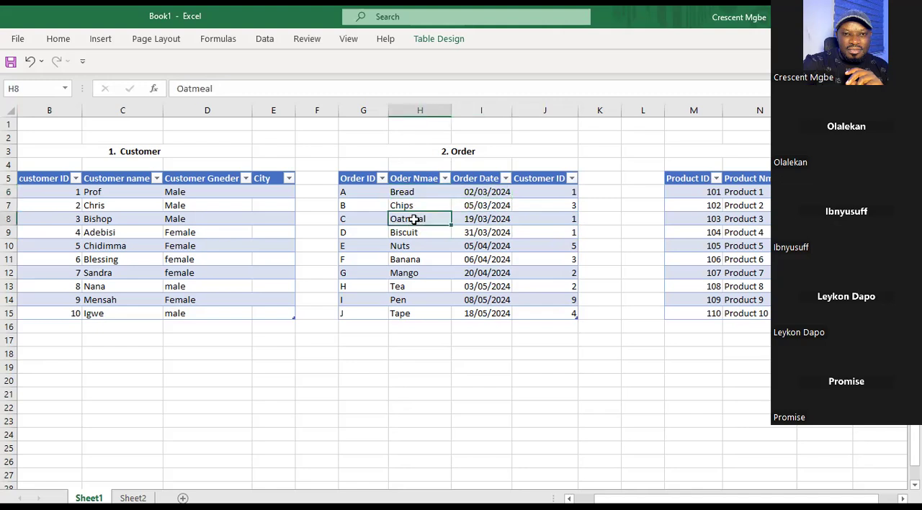
{"action": "left_click", "coordinate": [497, 220]}
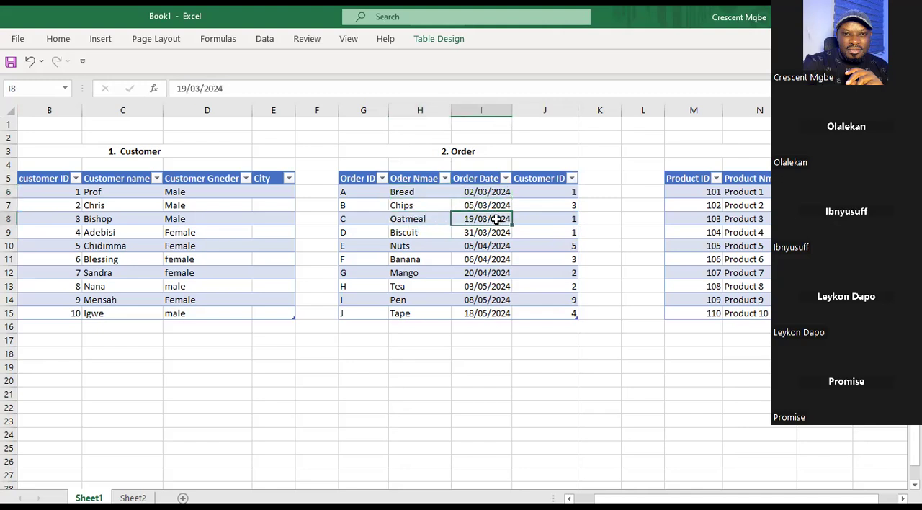
{"action": "left_click", "coordinate": [420, 231]}
{"action": "left_click", "coordinate": [487, 236]}
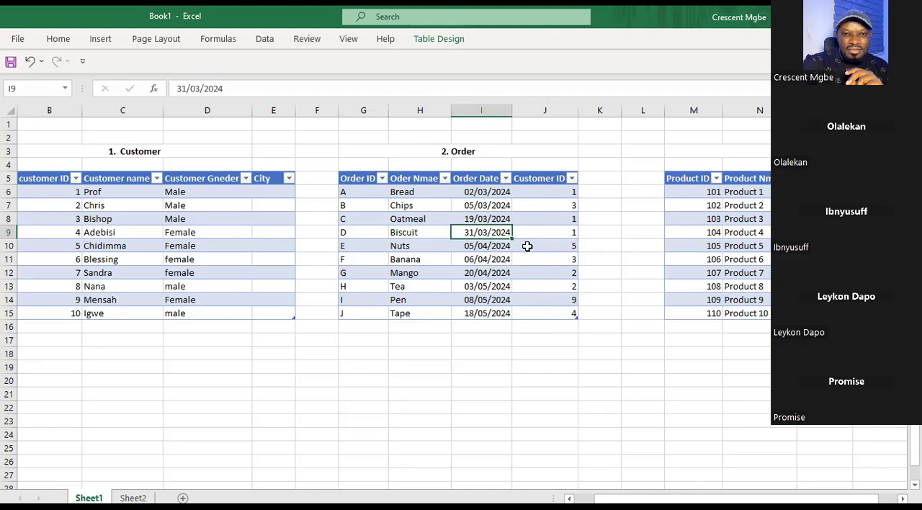
Point out customer 1's name and ID in the Customer table, ending on the empty cell B16 below the ID column.
{"action": "left_click", "coordinate": [99, 193]}
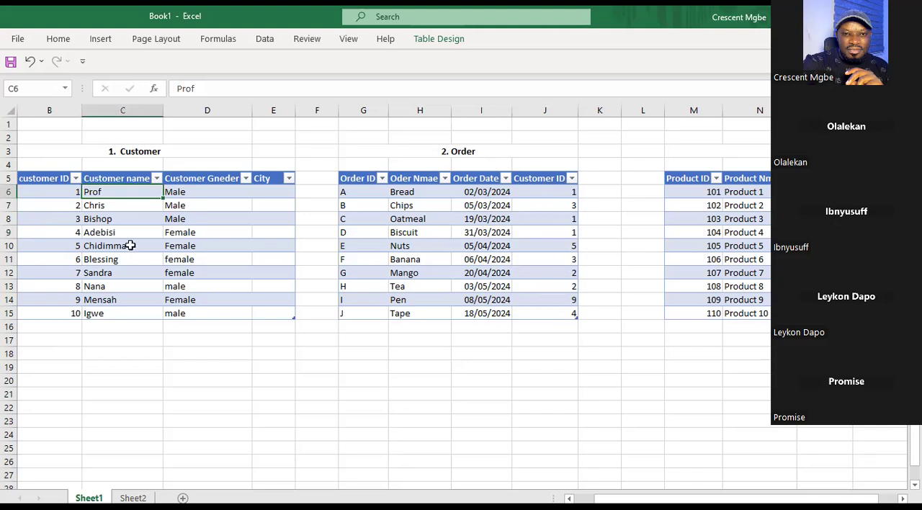
{"action": "left_click", "coordinate": [72, 191]}
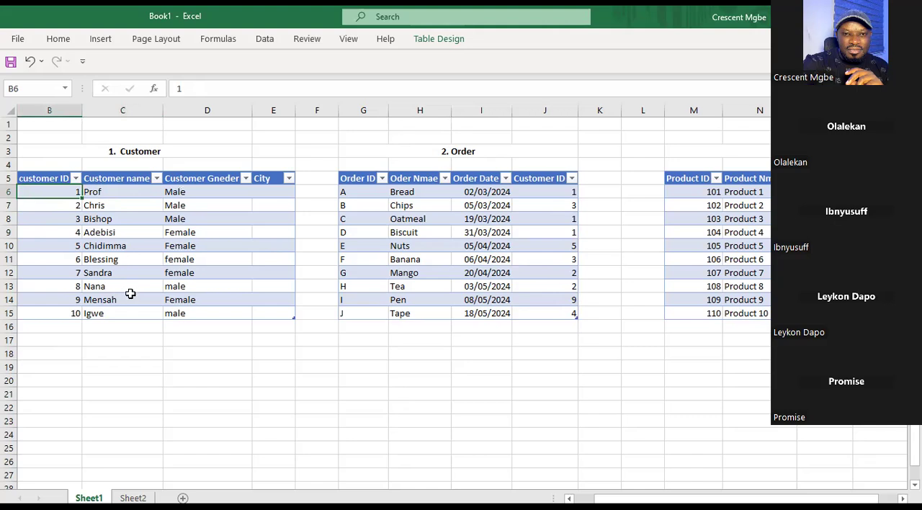
{"action": "left_click", "coordinate": [70, 325]}
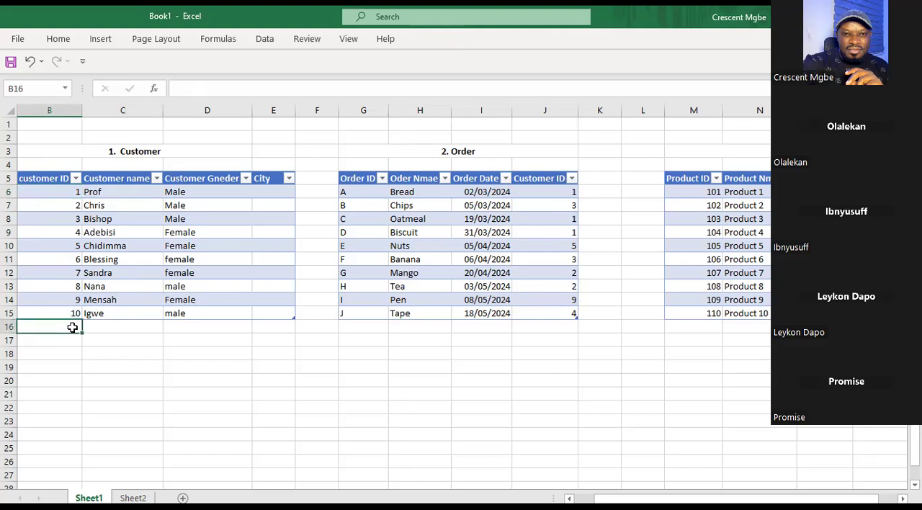
Highlight the customer ID column in the Customer table and point out the Customer and Order table titles.
{"action": "left_click", "coordinate": [117, 327]}
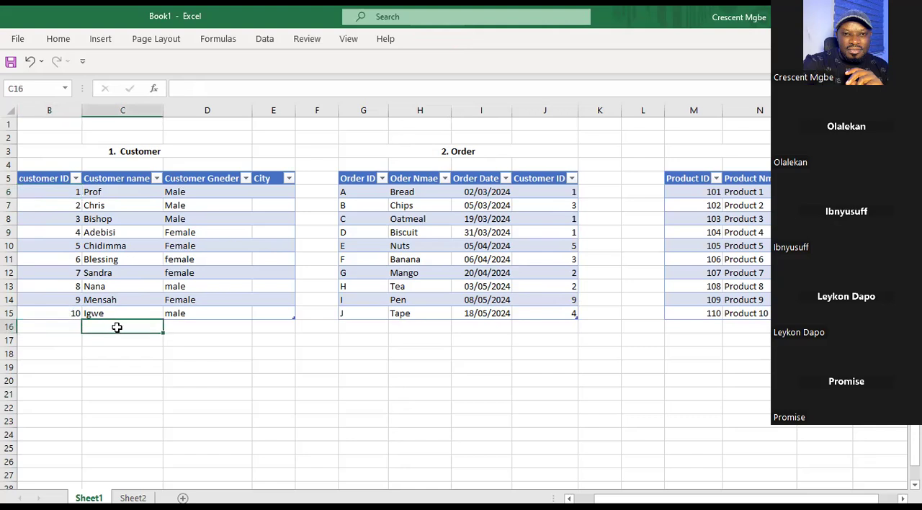
{"action": "left_click", "coordinate": [49, 108]}
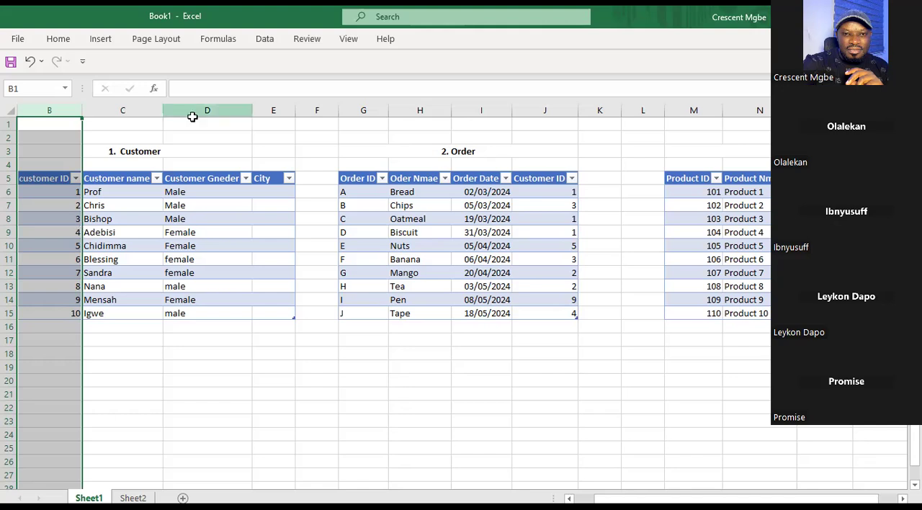
{"action": "left_click", "coordinate": [195, 151]}
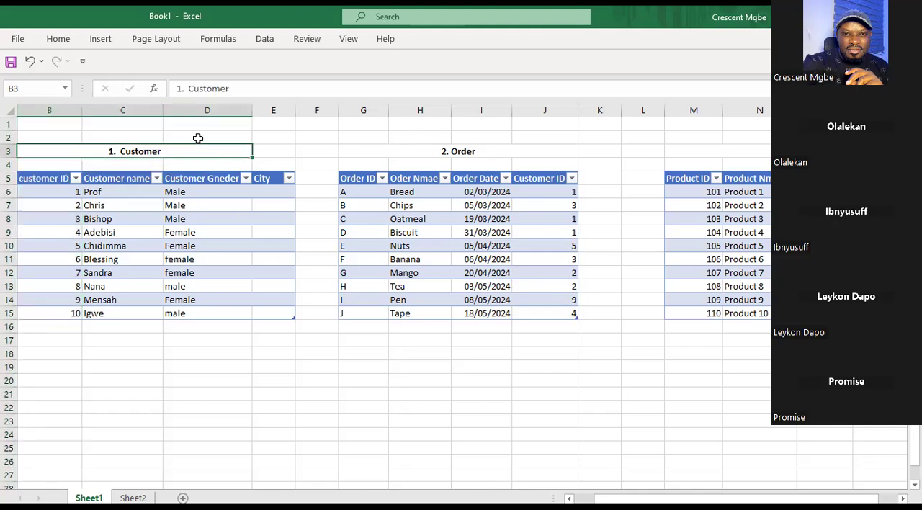
{"action": "left_click", "coordinate": [198, 139]}
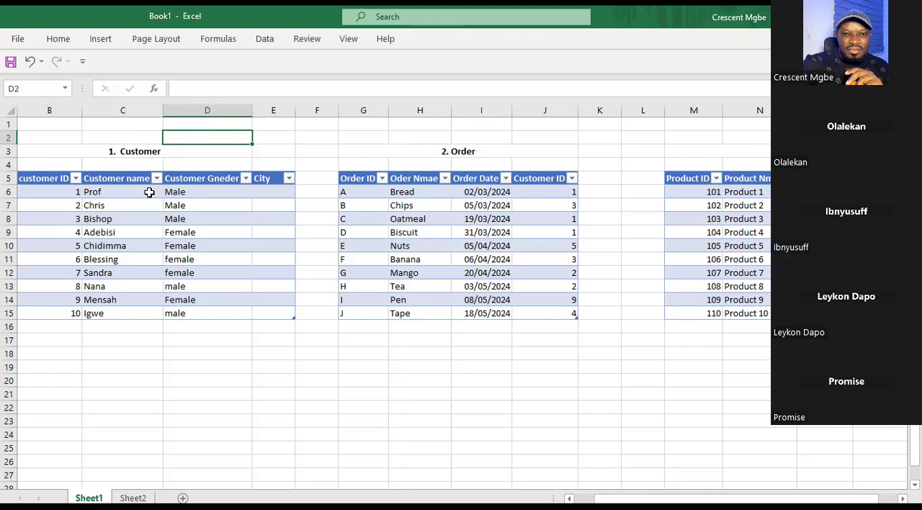
{"action": "left_click", "coordinate": [133, 138]}
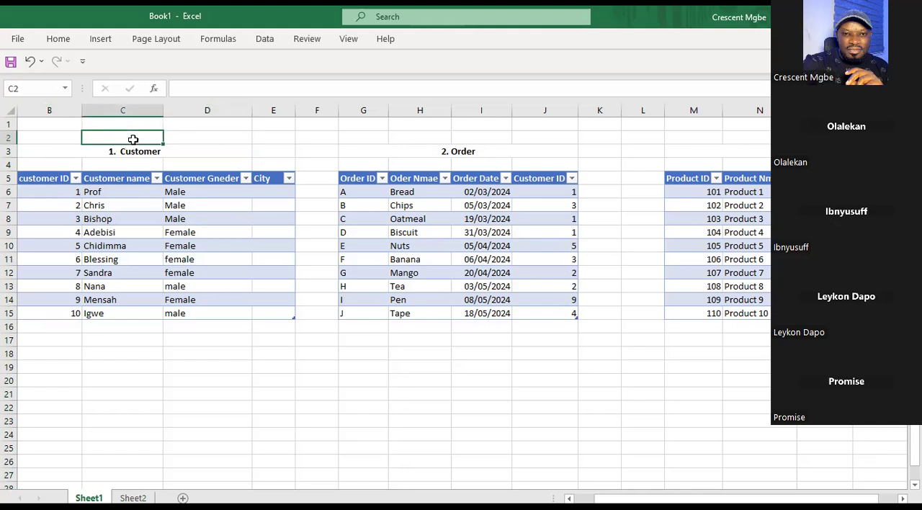
{"action": "left_click", "coordinate": [527, 149]}
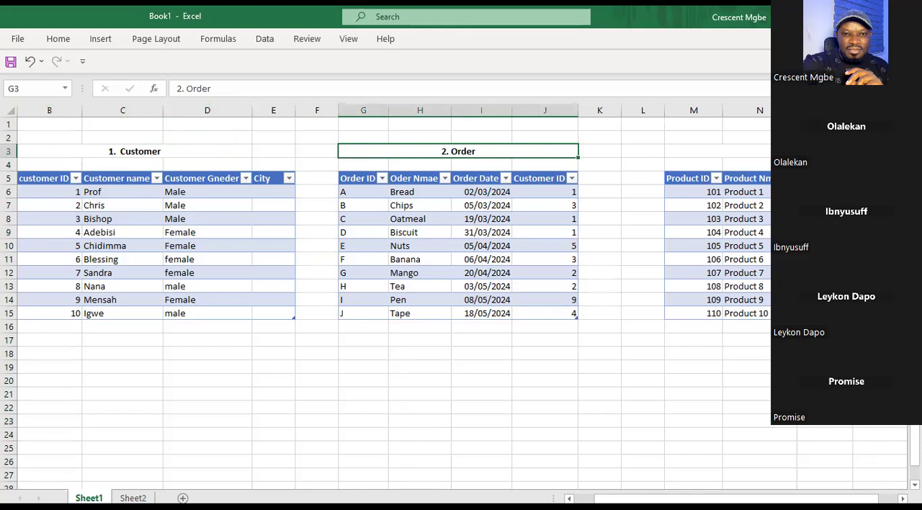
Point out the Product table's Product ID column, title and full range, including Product ID 102 and the first cost price.
{"action": "scroll", "coordinate": [460, 288], "scroll_direction": "right", "scroll_amount": 1}
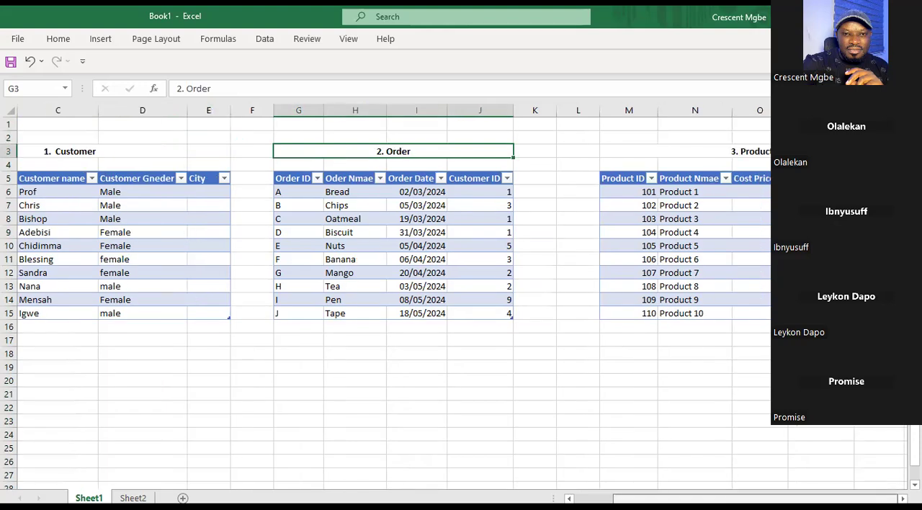
{"action": "left_click", "coordinate": [637, 111]}
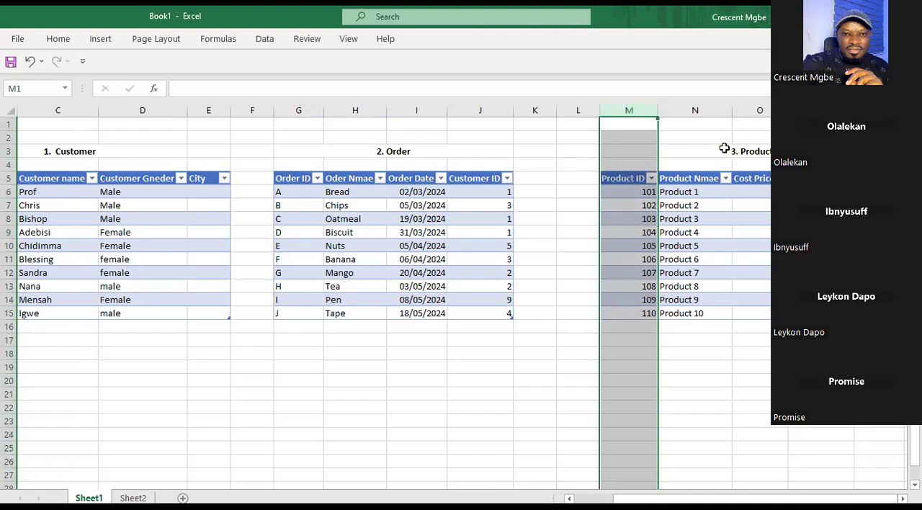
{"action": "left_click", "coordinate": [695, 149]}
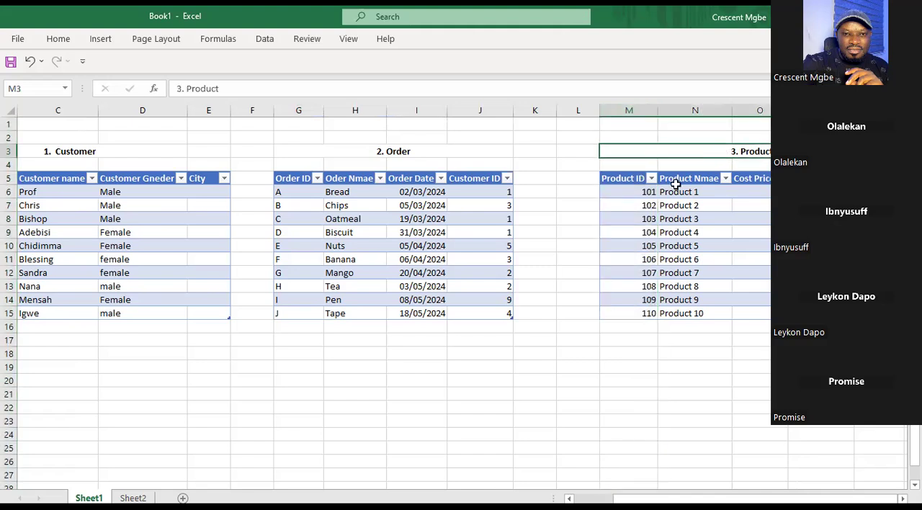
{"action": "left_click_drag", "start_coordinate": [597, 142], "coordinate": [759, 331]}
{"action": "left_click", "coordinate": [632, 203]}
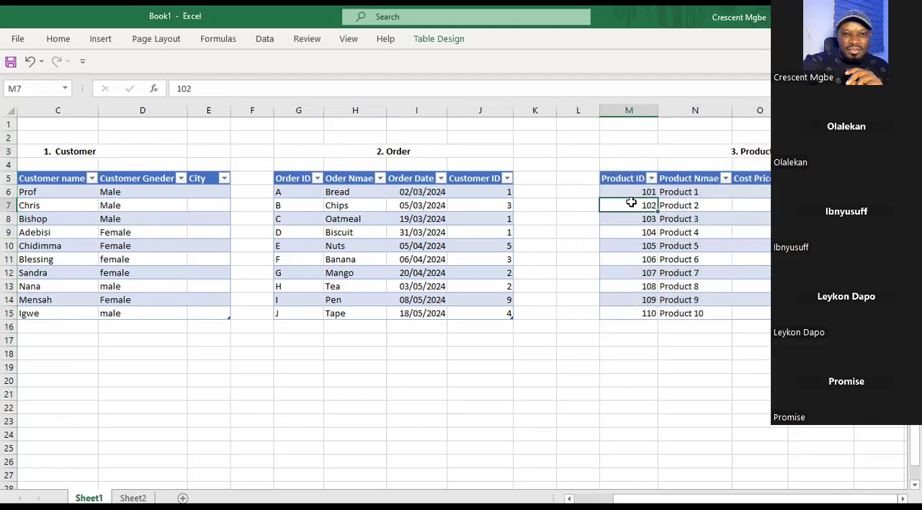
{"action": "left_click", "coordinate": [760, 190]}
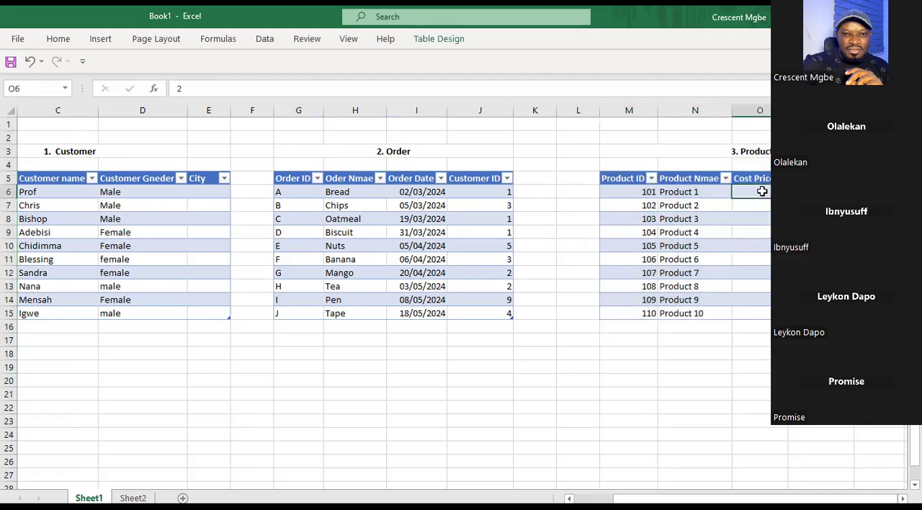
Highlight the Product table's column Q and the Order ID column G together as the matching pair.
{"action": "key", "text": "Right"}
{"action": "key", "text": "Right"}
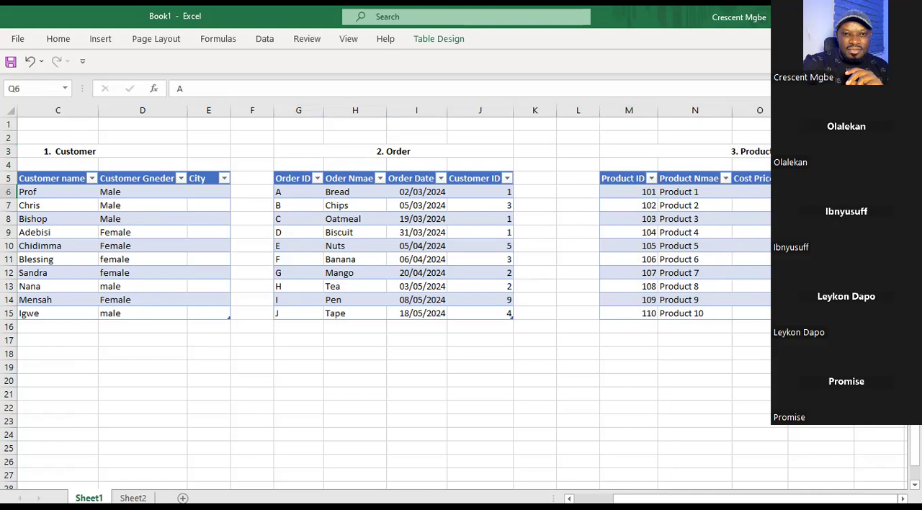
{"action": "left_click", "coordinate": [879, 110]}
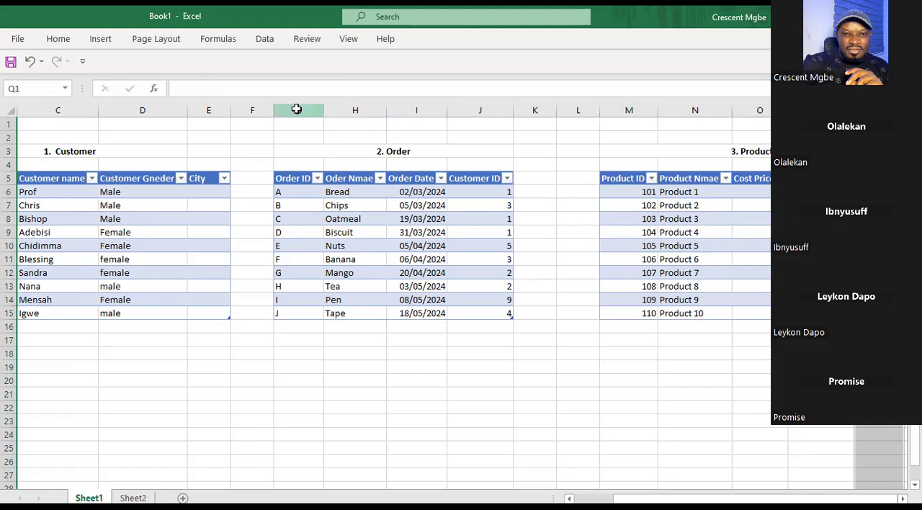
{"action": "left_click", "coordinate": [298, 112]}
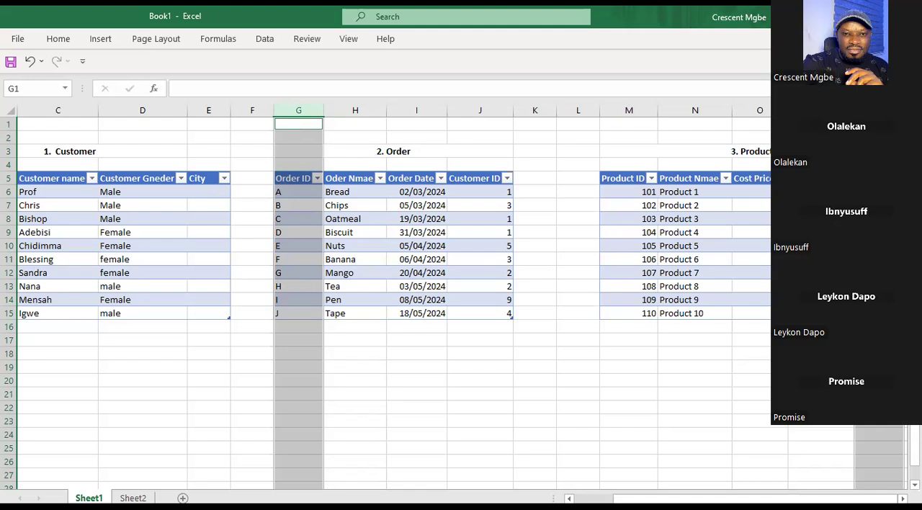
Examine the order letters in Q8 and Q10 of the Product table, highlight column Q, and select Q6.
{"action": "left_click", "coordinate": [879, 219]}
{"action": "left_click", "coordinate": [879, 245], "text": "ctrl"}
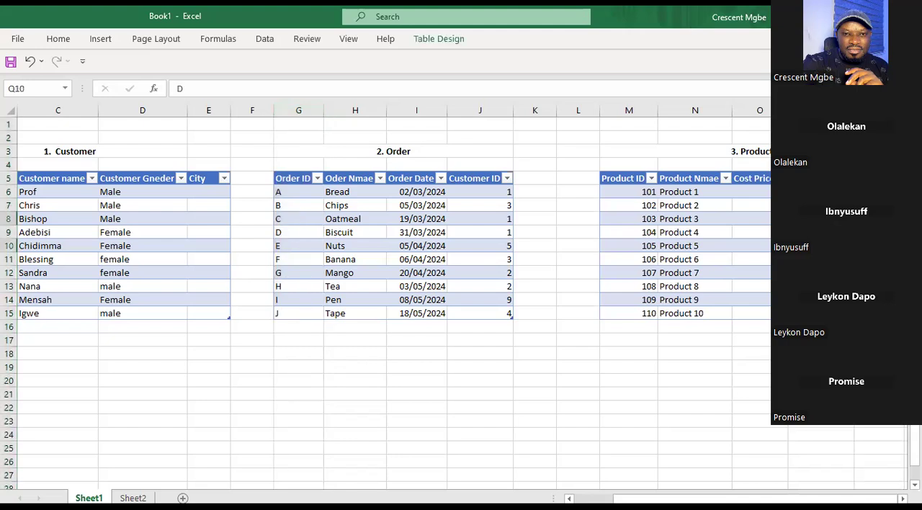
{"action": "left_click", "coordinate": [878, 111]}
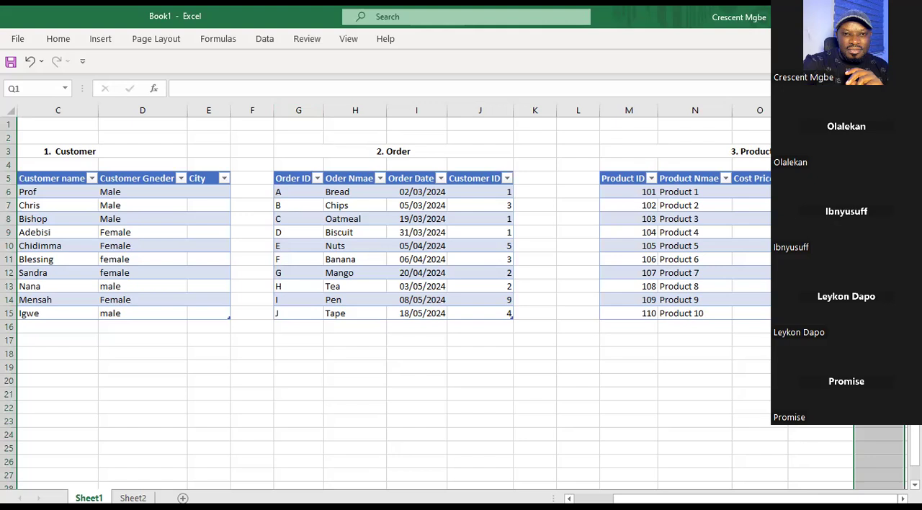
{"action": "left_click", "coordinate": [878, 192]}
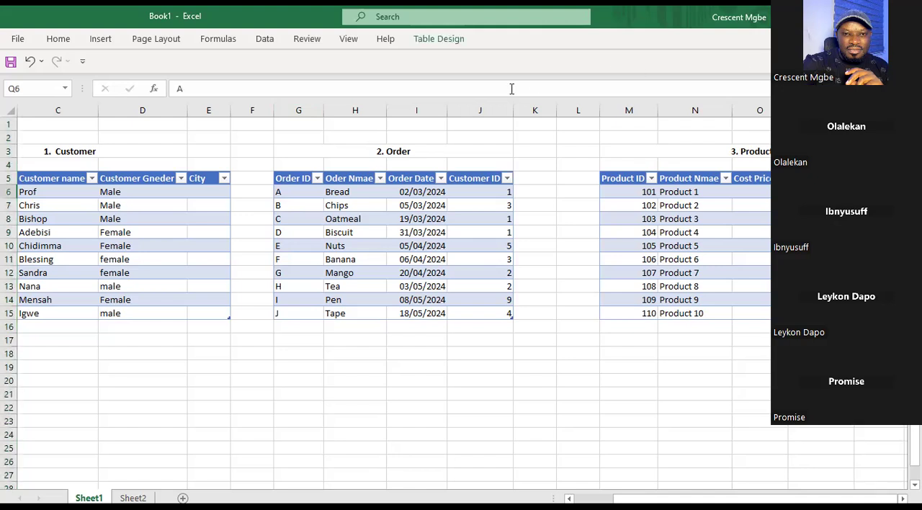
Match order A, Bread, in the Order table with Product 1 and its order letter in Q6 of the Product table.
{"action": "left_click", "coordinate": [293, 194]}
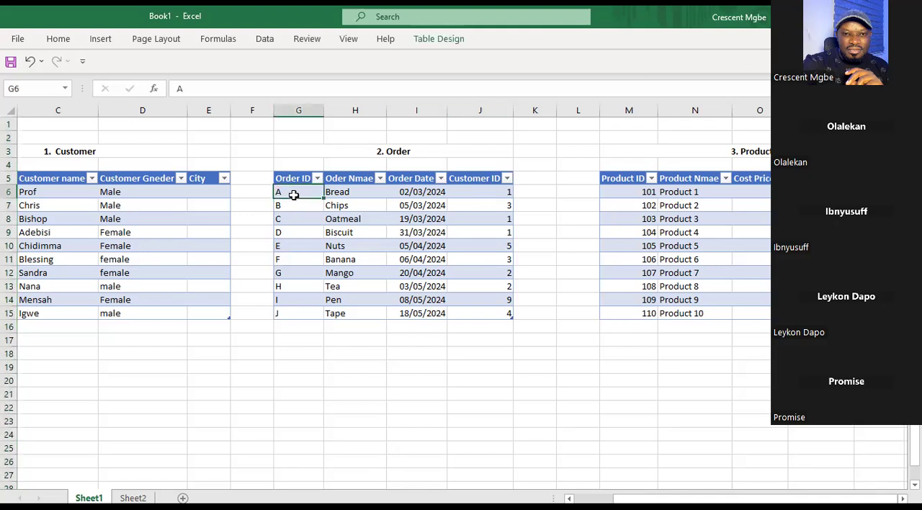
{"action": "left_click", "coordinate": [348, 193]}
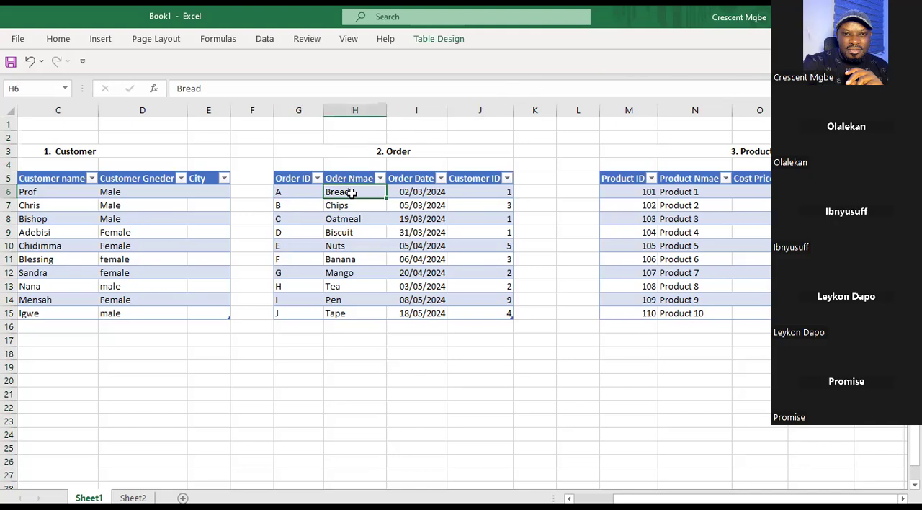
{"action": "left_click", "coordinate": [688, 193]}
{"action": "left_click", "coordinate": [877, 193]}
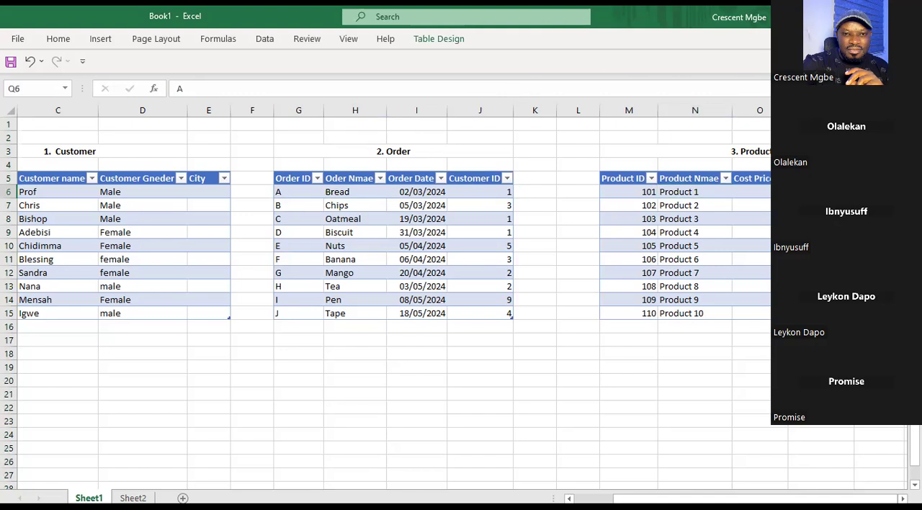
{"action": "left_click", "coordinate": [293, 195]}
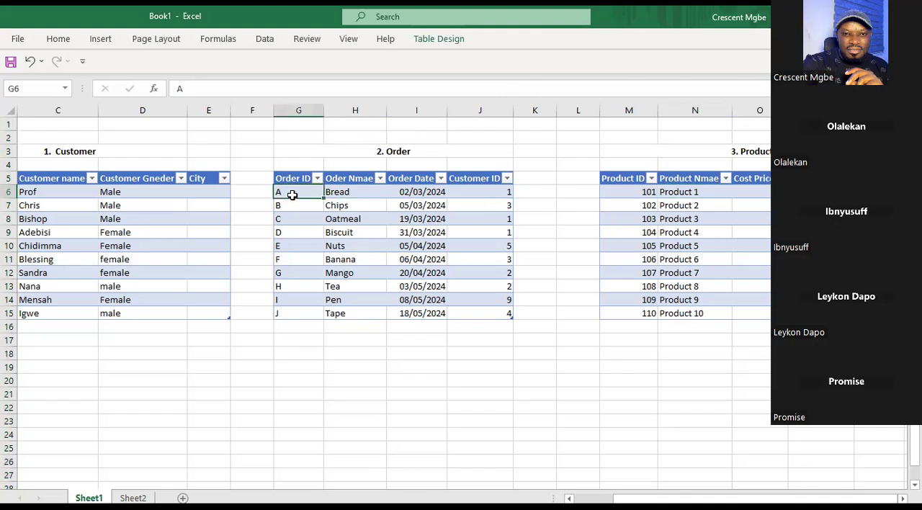
{"action": "left_click", "coordinate": [342, 192]}
{"action": "left_click", "coordinate": [878, 193]}
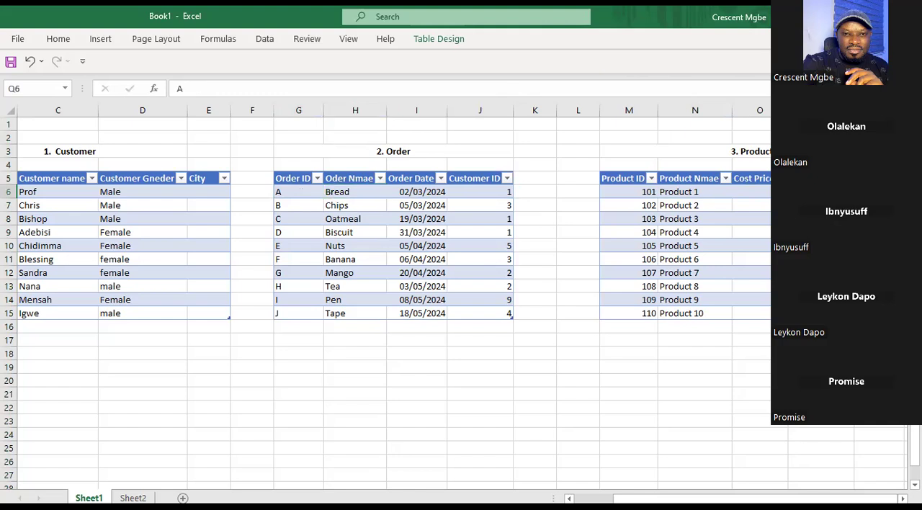
Examine the order letters in Q7 and Q8 of the Product table, ending on Biscuit in the Order table.
{"action": "left_click", "coordinate": [878, 205]}
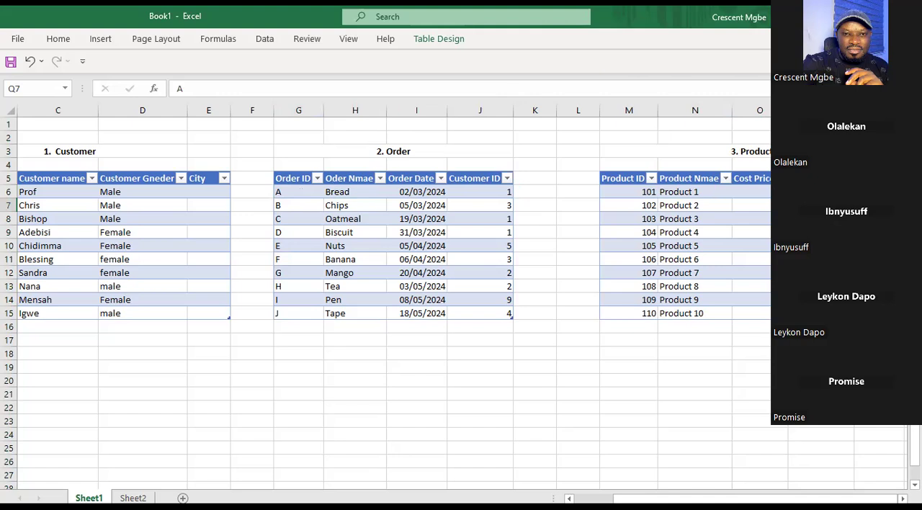
{"action": "left_click", "coordinate": [878, 219]}
{"action": "left_click", "coordinate": [342, 232]}
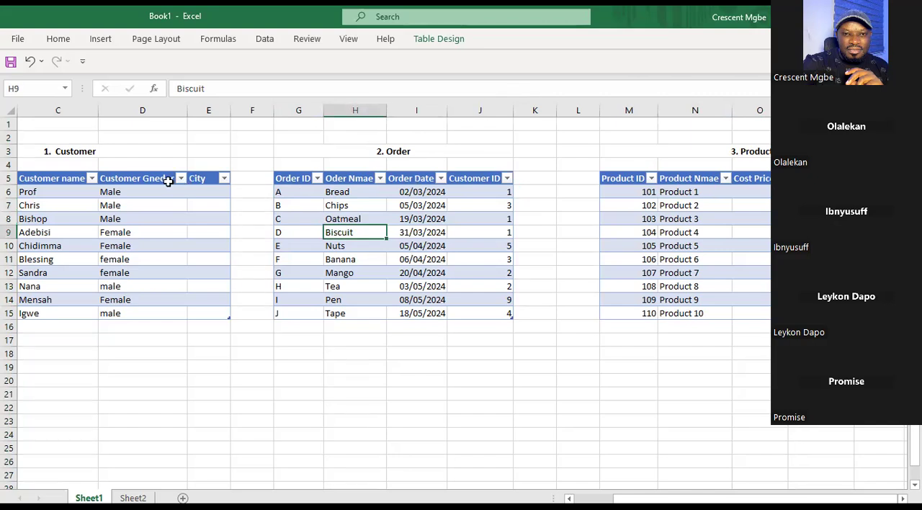
Highlight the customer ID column B in the Customer table and the matching Customer ID column J in the Order table.
{"action": "left_click", "coordinate": [50, 109]}
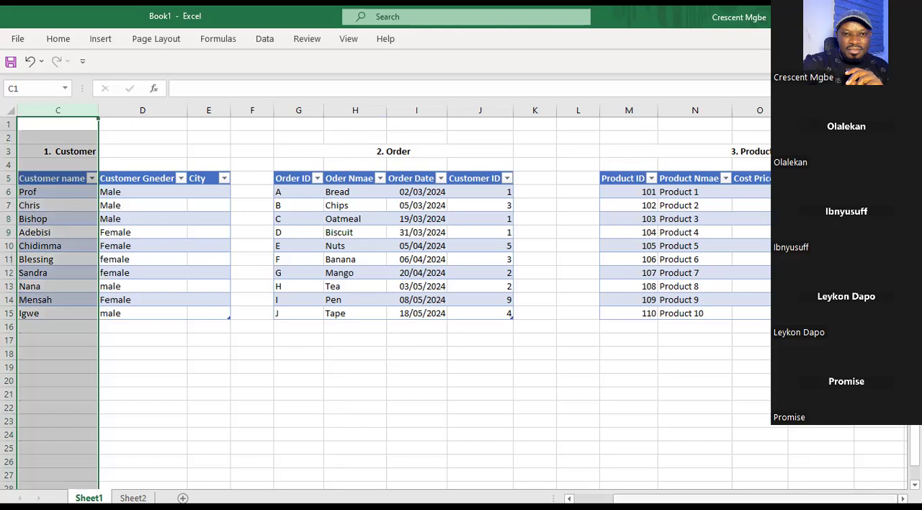
{"action": "scroll", "coordinate": [461, 288], "scroll_direction": "left", "scroll_amount": 3}
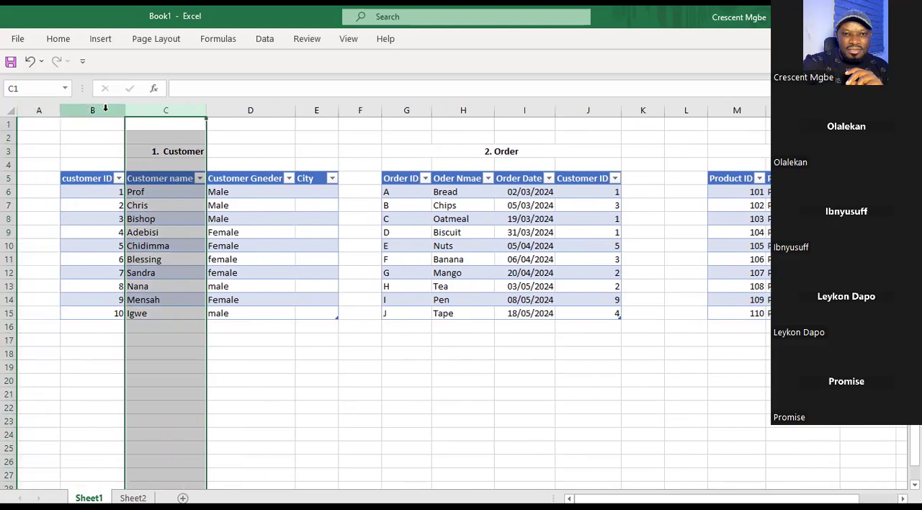
{"action": "left_click", "coordinate": [106, 109]}
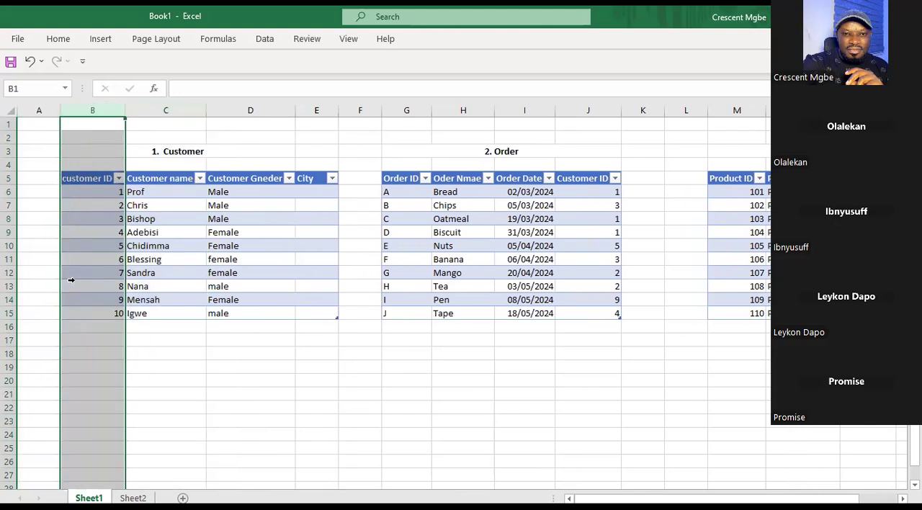
{"action": "left_click", "coordinate": [591, 110]}
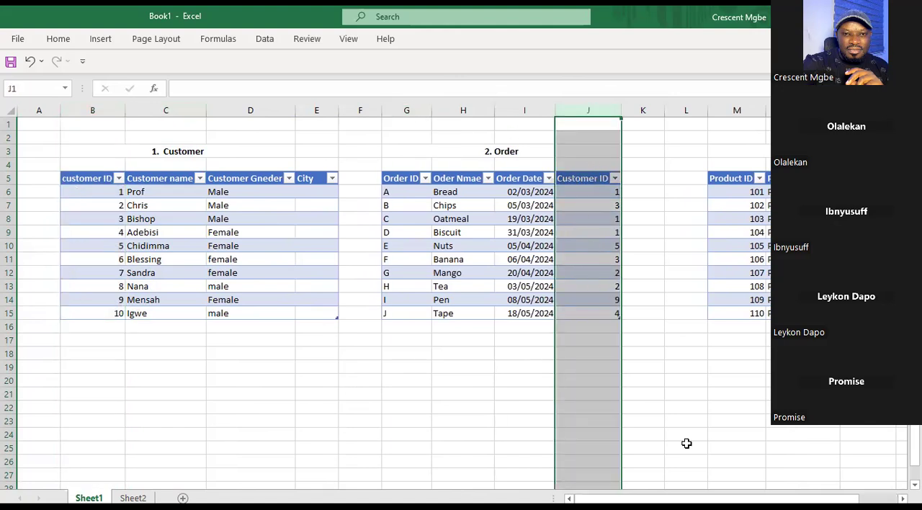
Mark the title areas of the Customer and Product tables to compare them, ending on the Customer title.
{"action": "scroll", "coordinate": [740, 403], "scroll_direction": "right", "scroll_amount": 2}
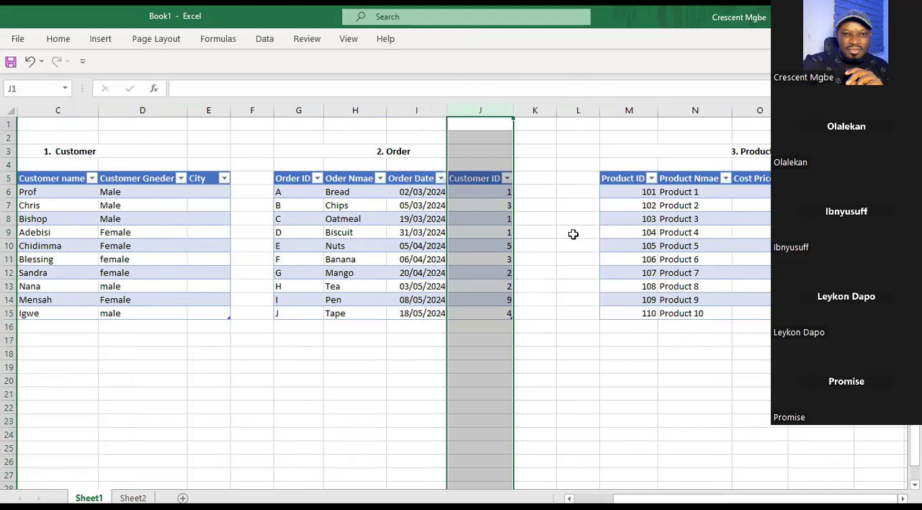
{"action": "left_click_drag", "start_coordinate": [32, 135], "coordinate": [141, 147]}
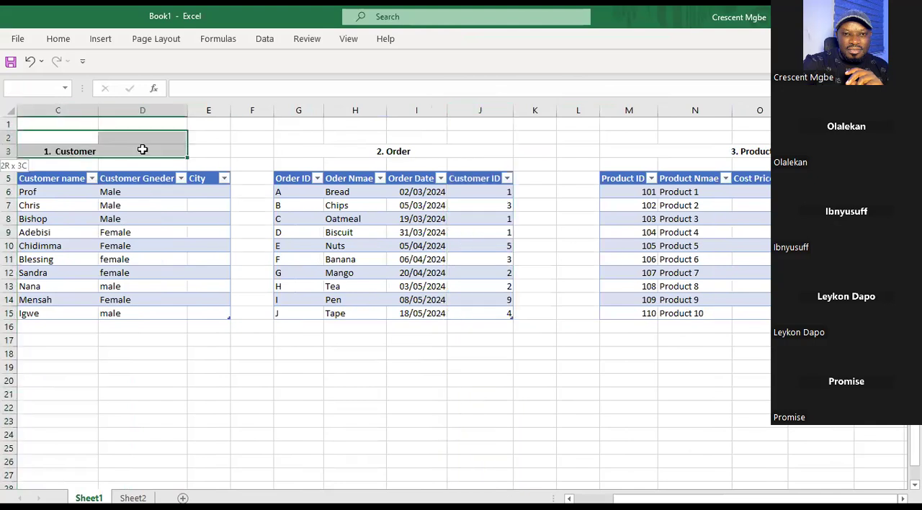
{"action": "left_click_drag", "start_coordinate": [616, 138], "coordinate": [864, 153]}
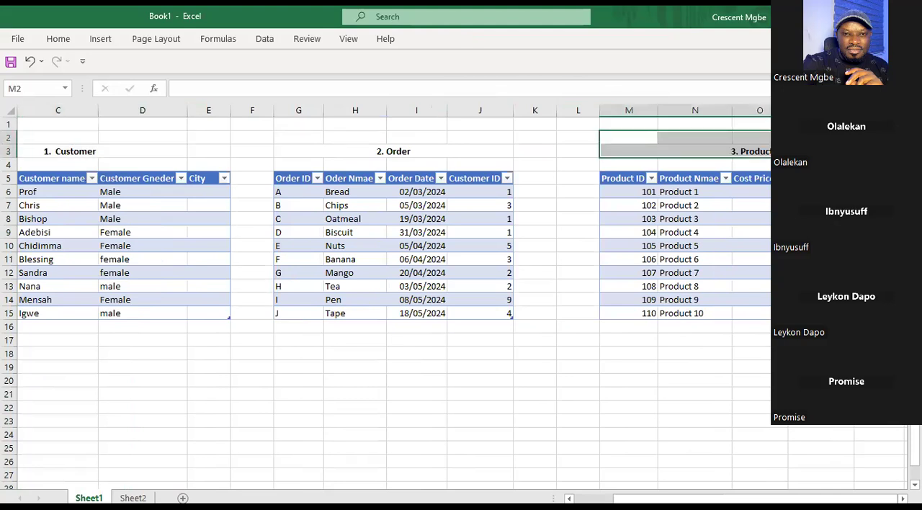
{"action": "left_click_drag", "start_coordinate": [22, 132], "coordinate": [159, 163]}
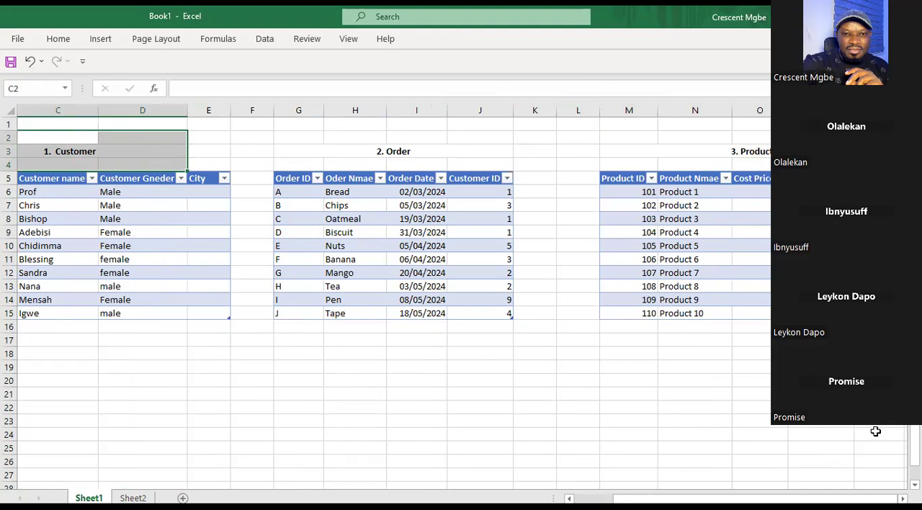
{"action": "scroll", "coordinate": [460, 302], "scroll_direction": "left", "scroll_amount": 3}
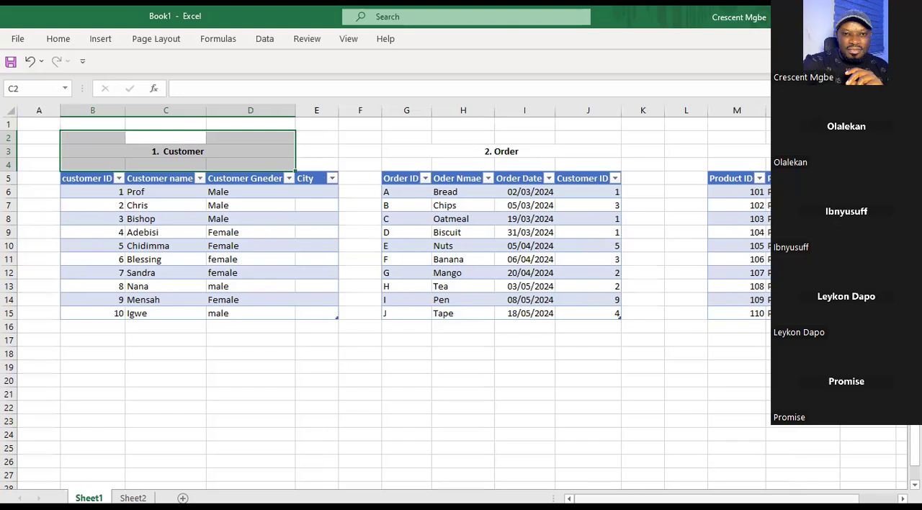
{"action": "left_click_drag", "start_coordinate": [721, 499], "coordinate": [742, 499]}
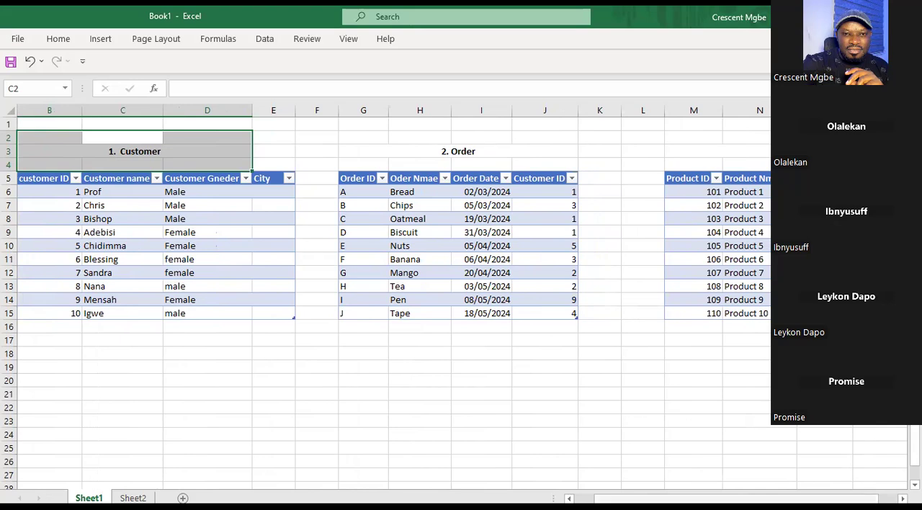
{"action": "mouse_move", "coordinate": [788, 498]}
{"action": "left_mouse_down"}
{"action": "mouse_move", "coordinate": [807, 498]}
{"action": "mouse_move", "coordinate": [778, 498]}
{"action": "mouse_move", "coordinate": [798, 498]}
{"action": "left_mouse_up"}
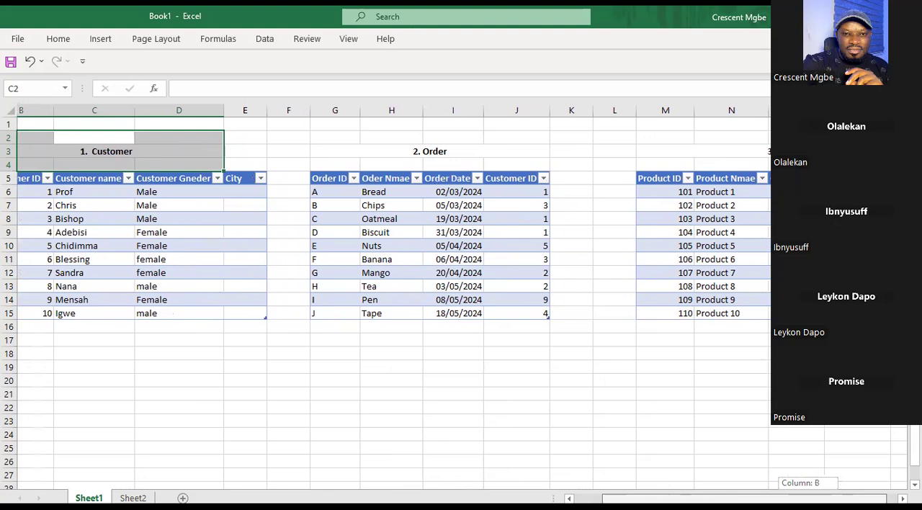
Compare the Product and Customer table titles, ending on customer name cell C8 in the Customer table.
{"action": "left_click_drag", "start_coordinate": [794, 467], "coordinate": [787, 467]}
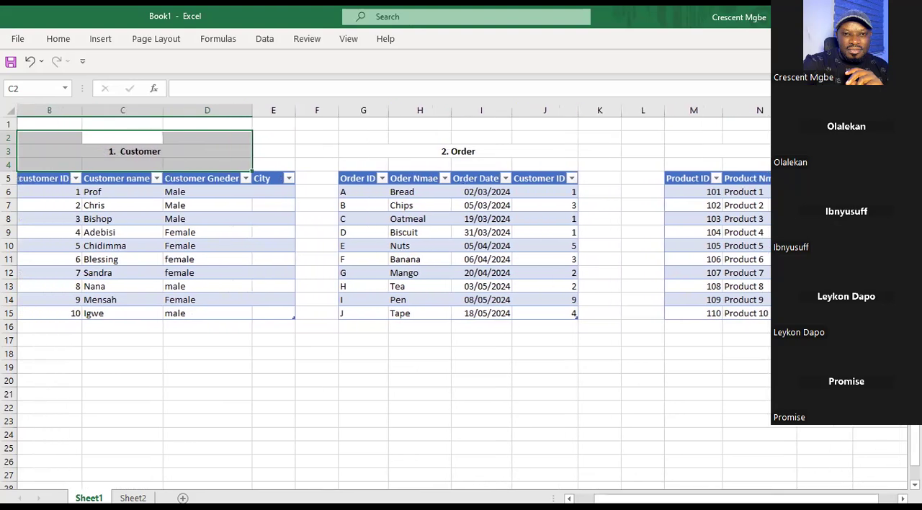
{"action": "left_click_drag", "start_coordinate": [915, 447], "coordinate": [915, 460]}
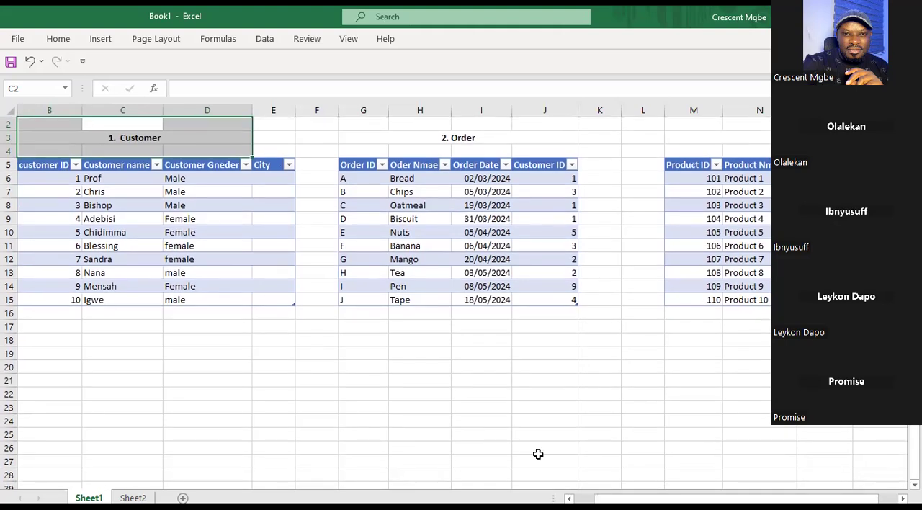
{"action": "left_click", "coordinate": [693, 138]}
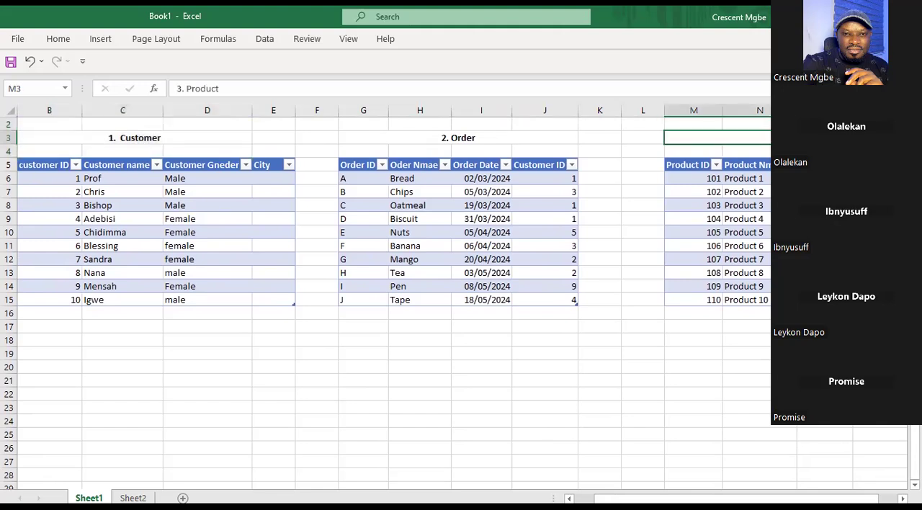
{"action": "left_click", "coordinate": [225, 142]}
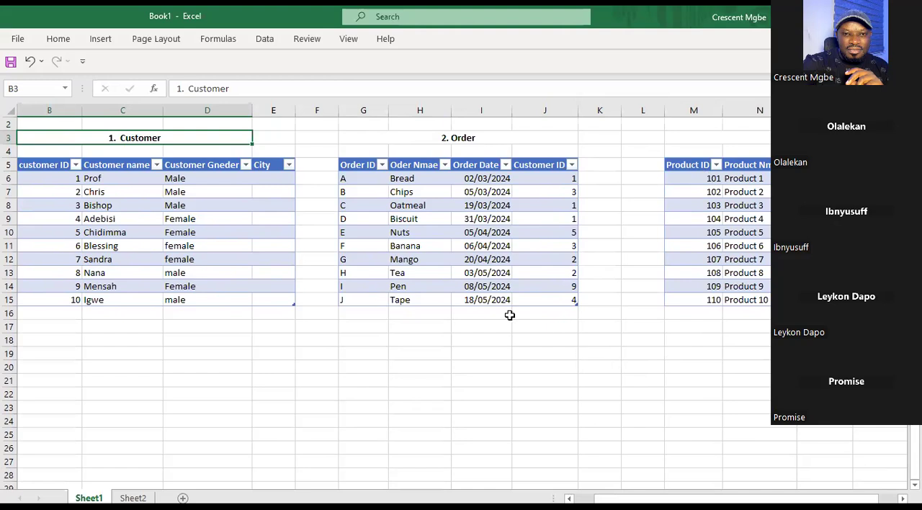
{"action": "left_click", "coordinate": [136, 204]}
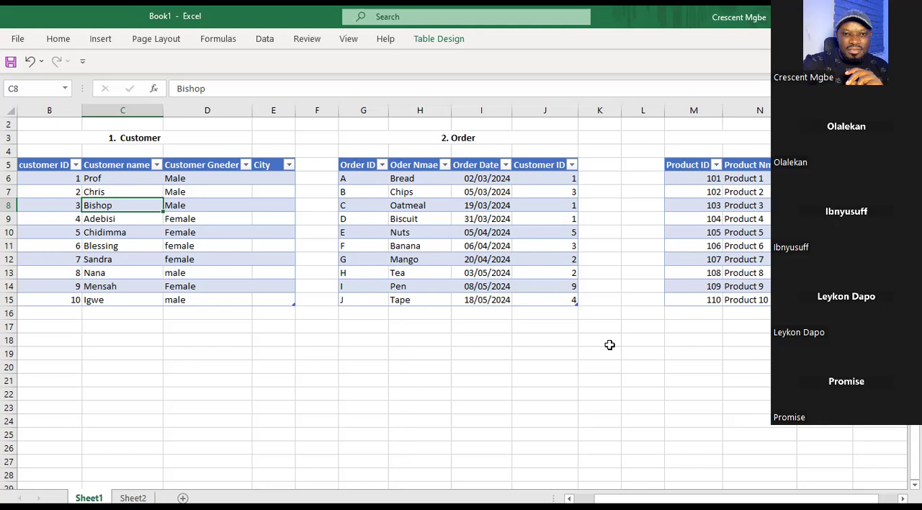
Contrast the Customer table at cell C7 with the Product table at its title and O10, ending on the empty cells from O16.
{"action": "left_click", "coordinate": [149, 145]}
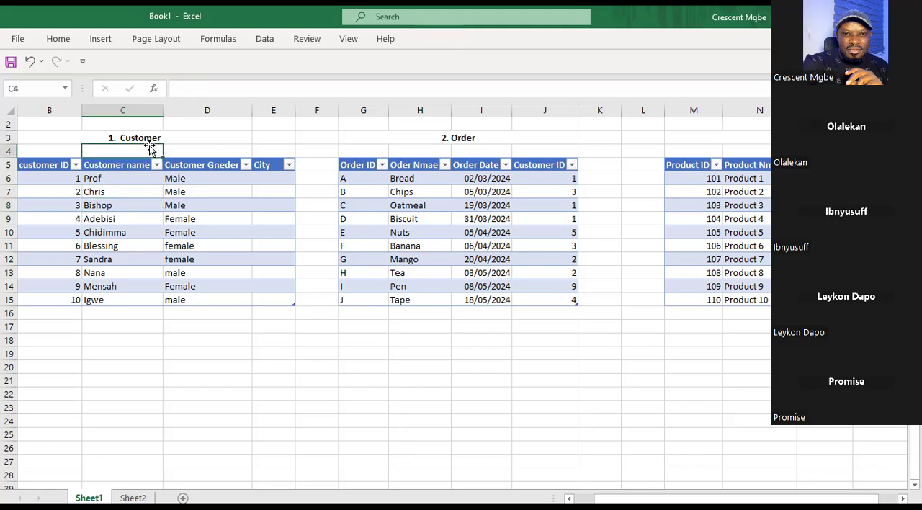
{"action": "left_click", "coordinate": [143, 190]}
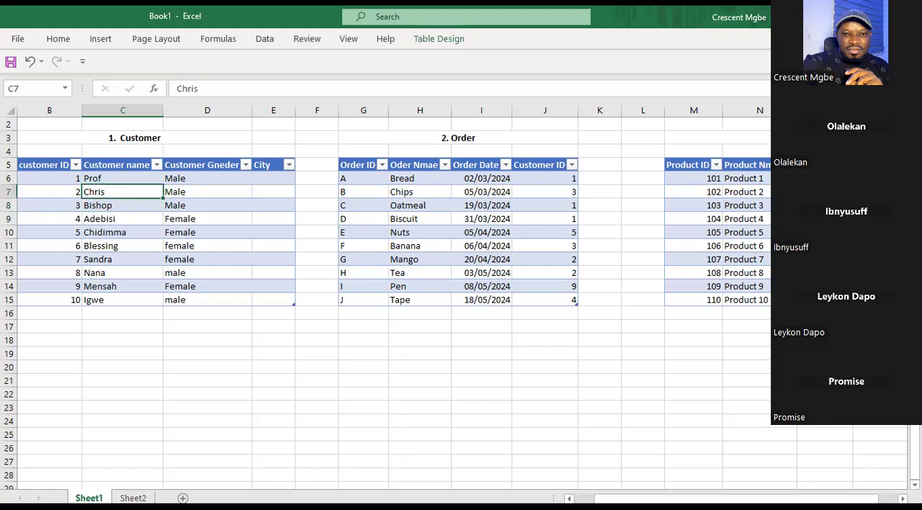
{"action": "left_click", "coordinate": [713, 137]}
{"action": "left_click", "coordinate": [825, 232]}
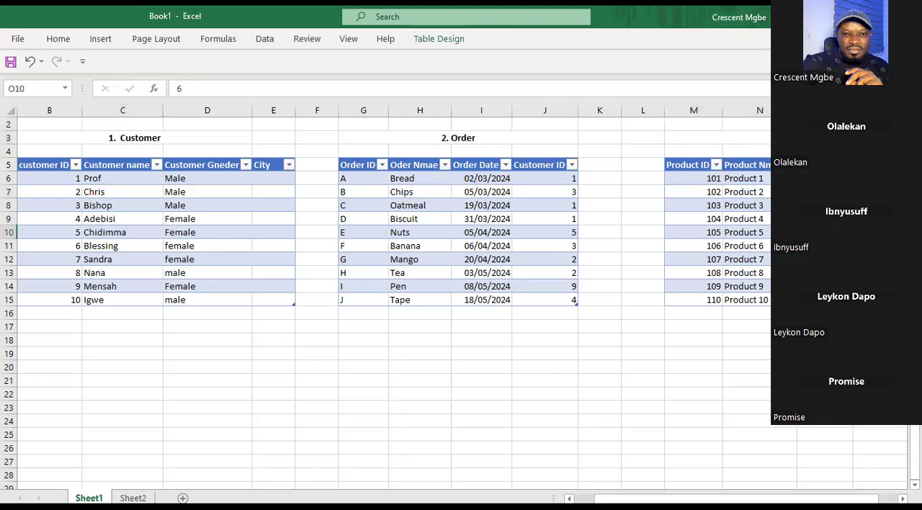
{"action": "left_click_drag", "start_coordinate": [825, 313], "coordinate": [814, 354]}
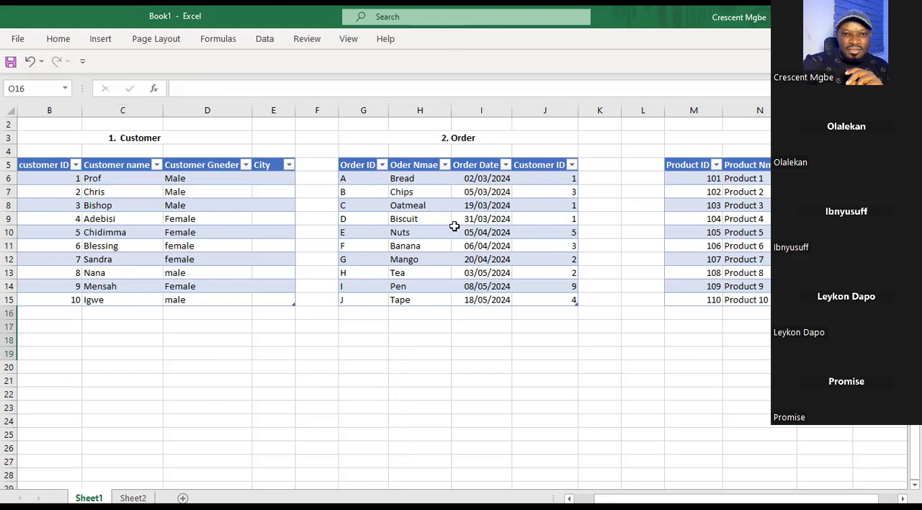
Trace the Order table as the bridge between Customer and Product, from its title through order date I9 to Product 4.
{"action": "left_click", "coordinate": [481, 138]}
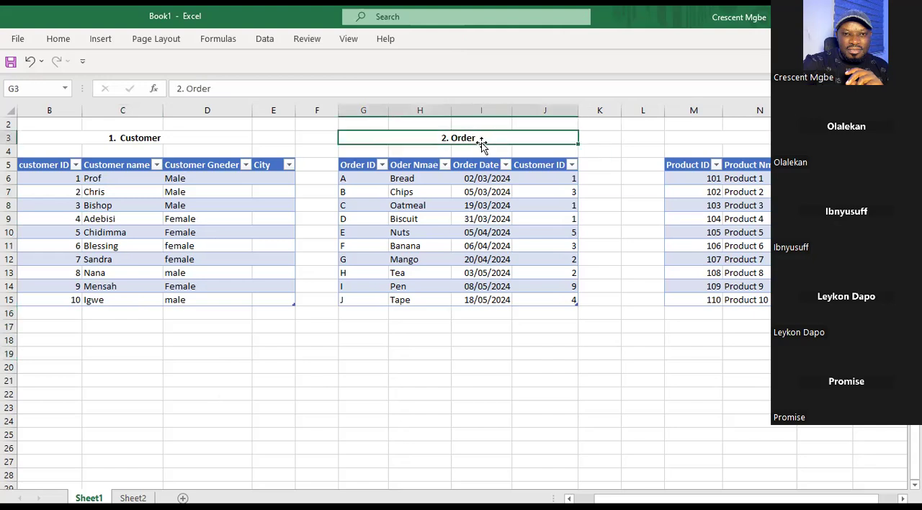
{"action": "left_click", "coordinate": [482, 206]}
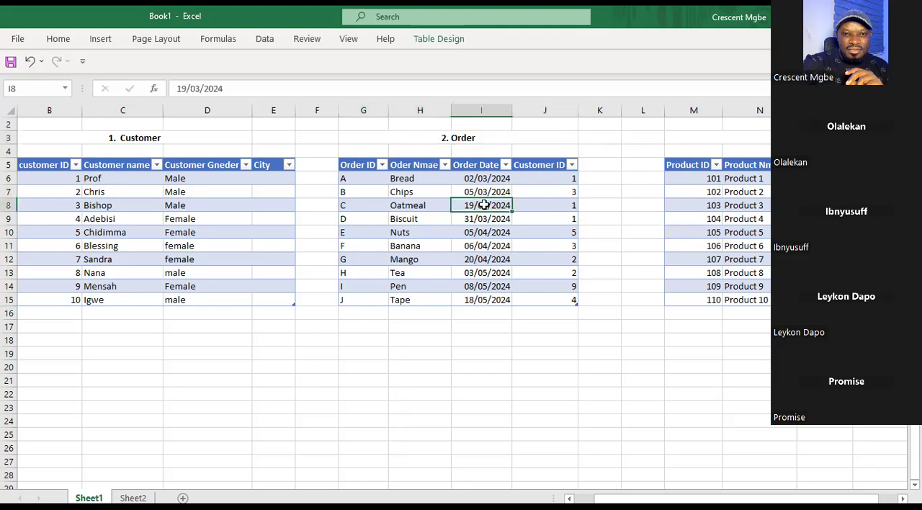
{"action": "left_click", "coordinate": [228, 206]}
{"action": "left_click", "coordinate": [476, 219]}
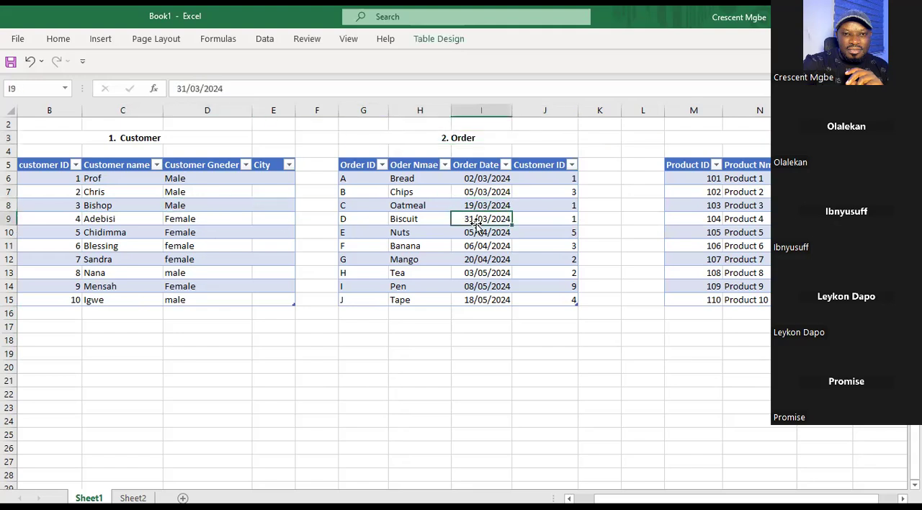
{"action": "left_click", "coordinate": [764, 220]}
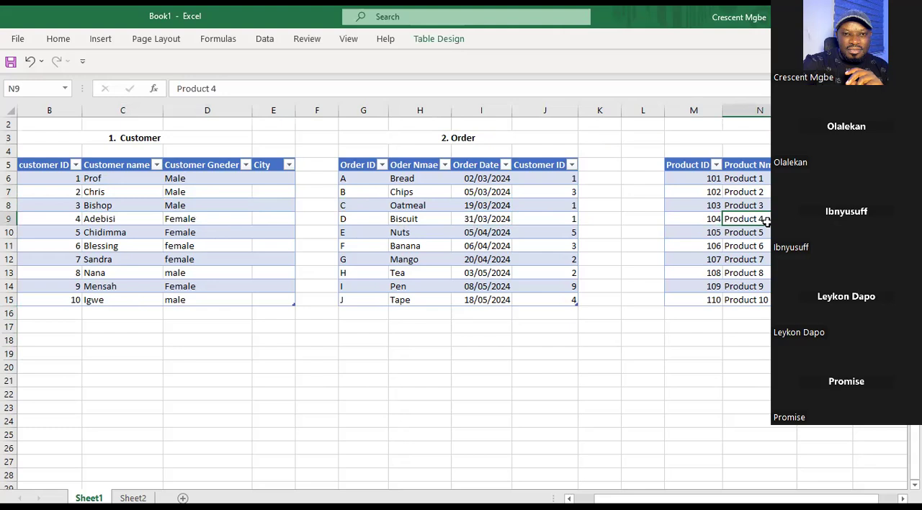
Compare customer name cell C6 with the product name column in the Product table, ending on Product 5.
{"action": "left_click", "coordinate": [147, 183]}
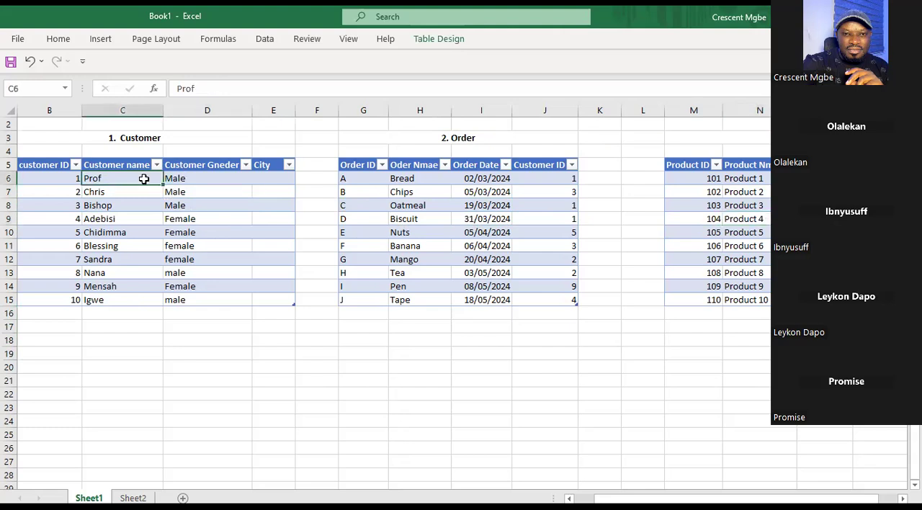
{"action": "left_click", "coordinate": [753, 168]}
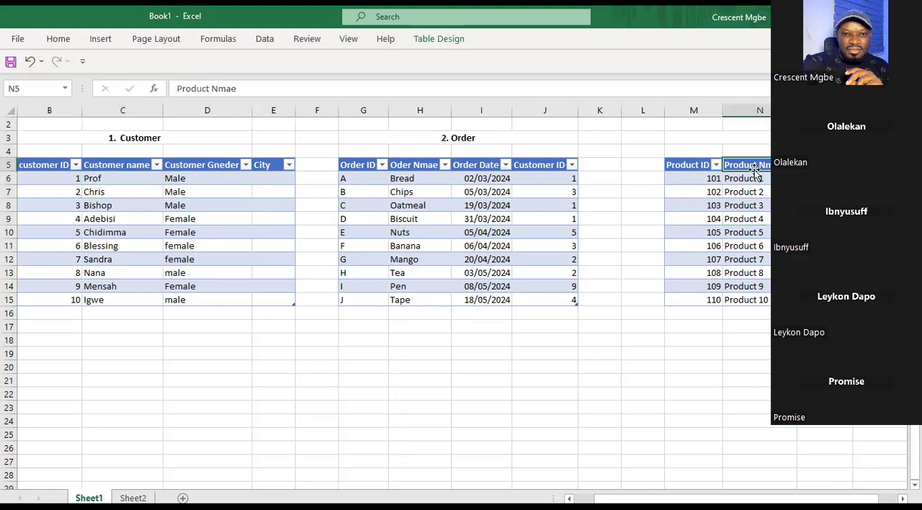
{"action": "left_click", "coordinate": [759, 229]}
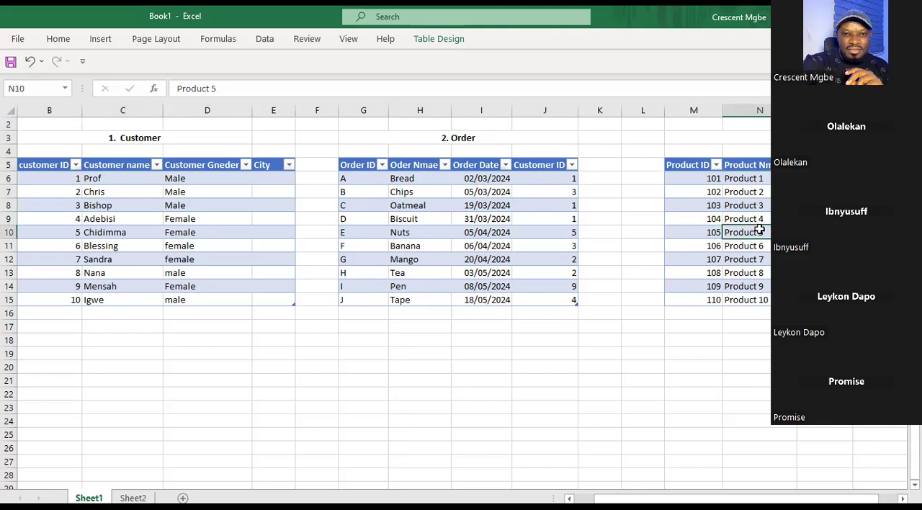
Trace from Chips, Biscuit and Nuts in the Order table to Product 4 in the Product table.
{"action": "left_click", "coordinate": [425, 193]}
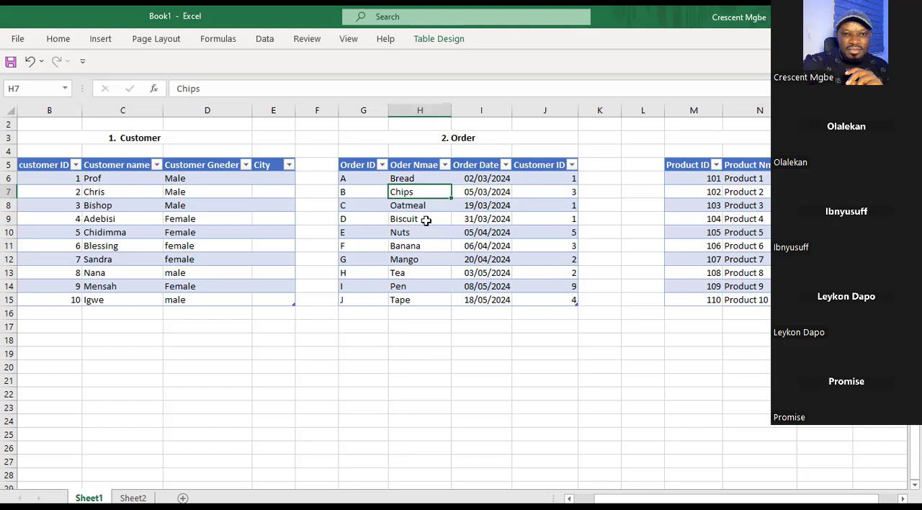
{"action": "left_click", "coordinate": [427, 220]}
{"action": "left_click", "coordinate": [429, 234]}
{"action": "left_click", "coordinate": [761, 217]}
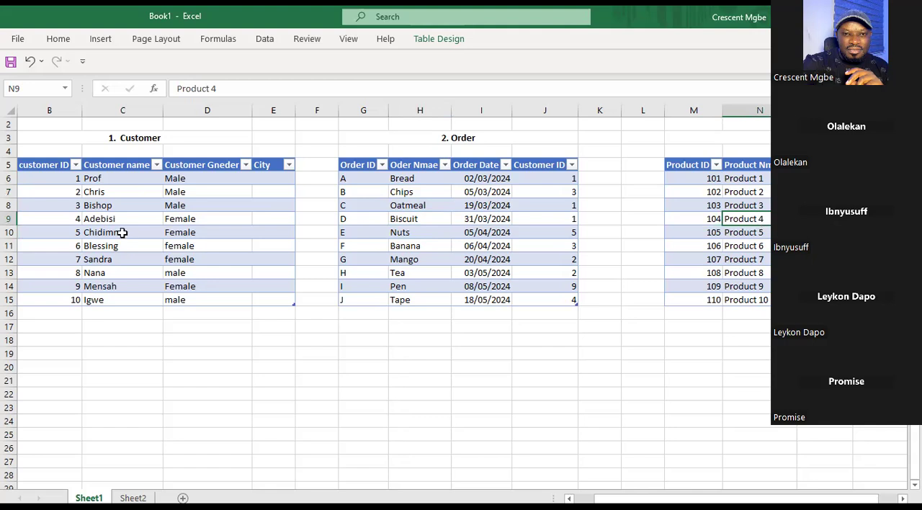
Compare Customer cells C10 and D8 with the Product 4 row, ending on order date I9 in the Order table.
{"action": "left_click", "coordinate": [121, 233]}
{"action": "left_click", "coordinate": [730, 217]}
{"action": "left_click", "coordinate": [171, 203]}
{"action": "left_click", "coordinate": [690, 221]}
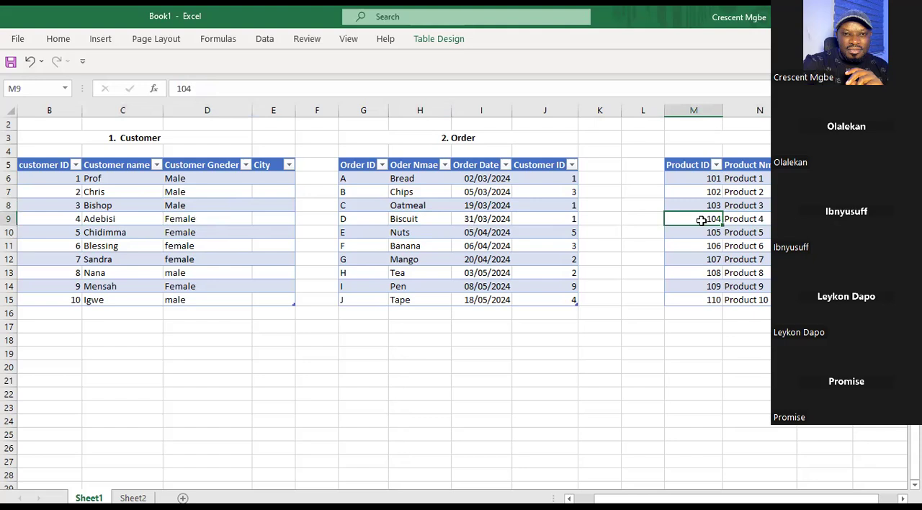
{"action": "left_click", "coordinate": [481, 216]}
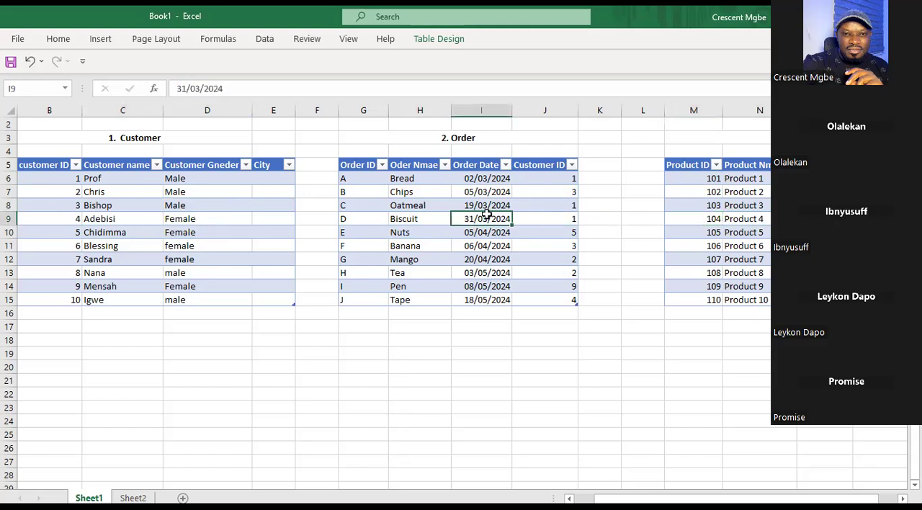
Highlight the linking columns together: B in Customer, J and G in Order, and Q in Product.
{"action": "left_click", "coordinate": [49, 109]}
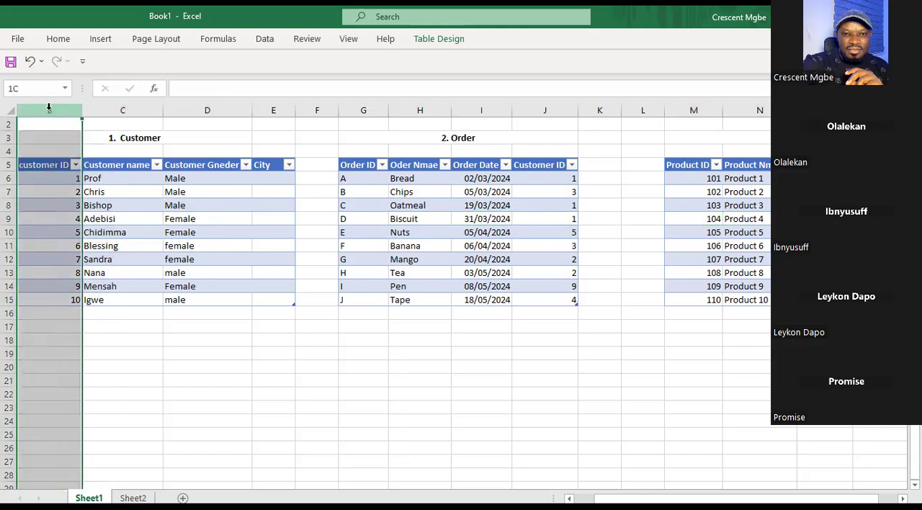
{"action": "left_click", "coordinate": [563, 106], "text": "ctrl"}
{"action": "left_click", "coordinate": [360, 106], "text": "ctrl"}
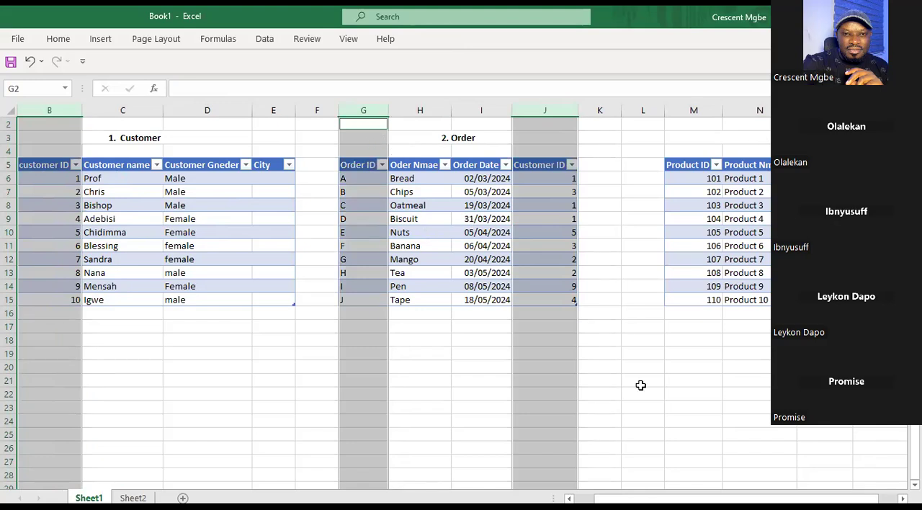
{"action": "left_click", "coordinate": [903, 498]}
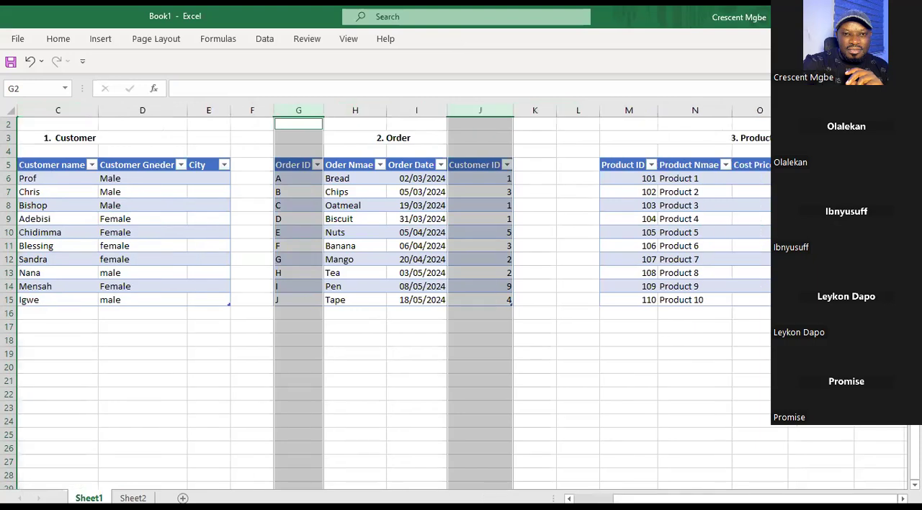
{"action": "left_click", "coordinate": [879, 110], "text": "ctrl"}
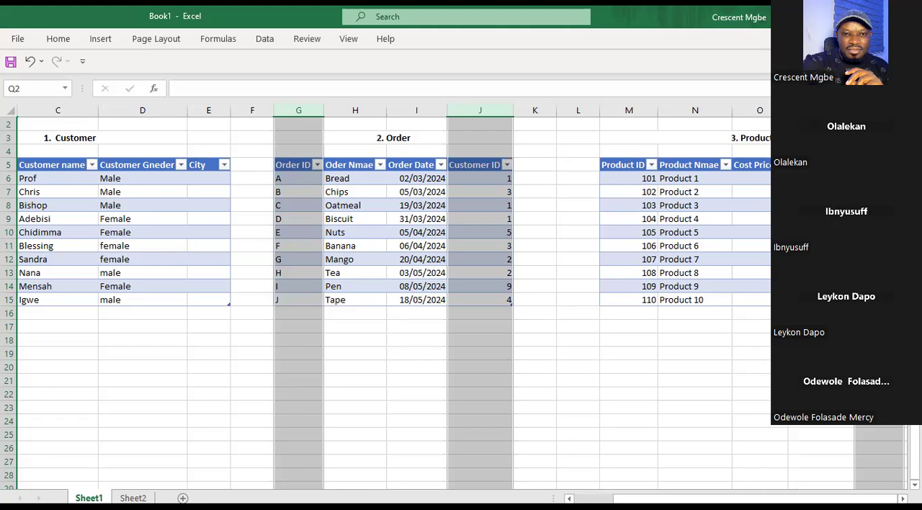
Examine the highlighted linking columns across the Customer, Order and Product tables, and clear the highlight by selecting empty cell N19.
{"action": "left_click_drag", "start_coordinate": [790, 498], "coordinate": [789, 498]}
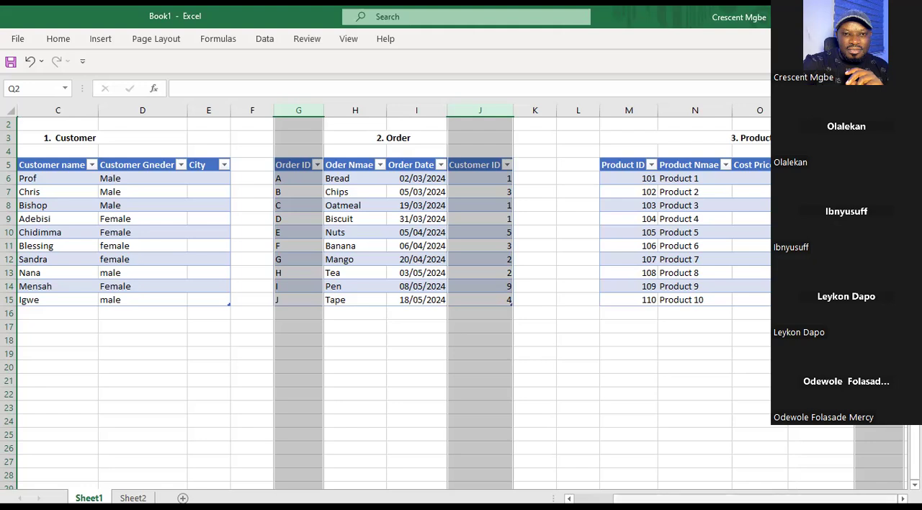
{"action": "scroll", "coordinate": [461, 302], "scroll_direction": "left", "scroll_amount": 1}
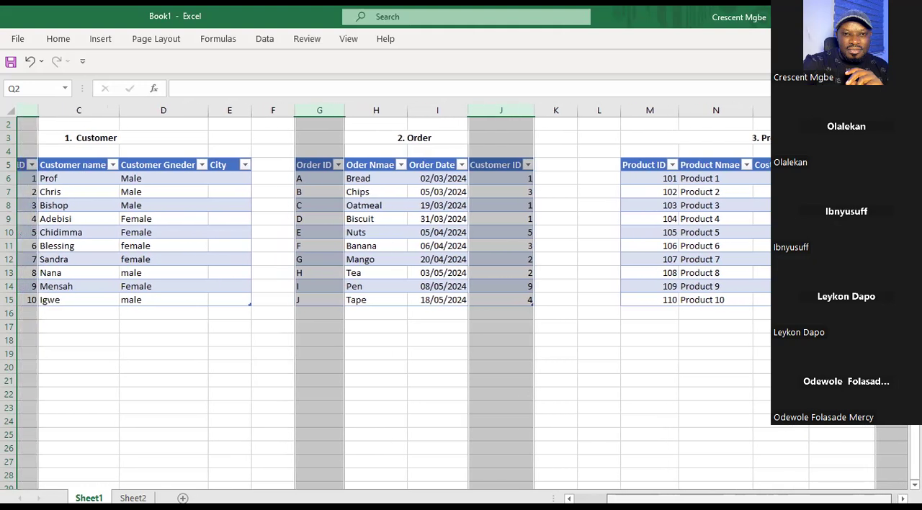
{"action": "scroll", "coordinate": [461, 302], "scroll_direction": "right", "scroll_amount": 1}
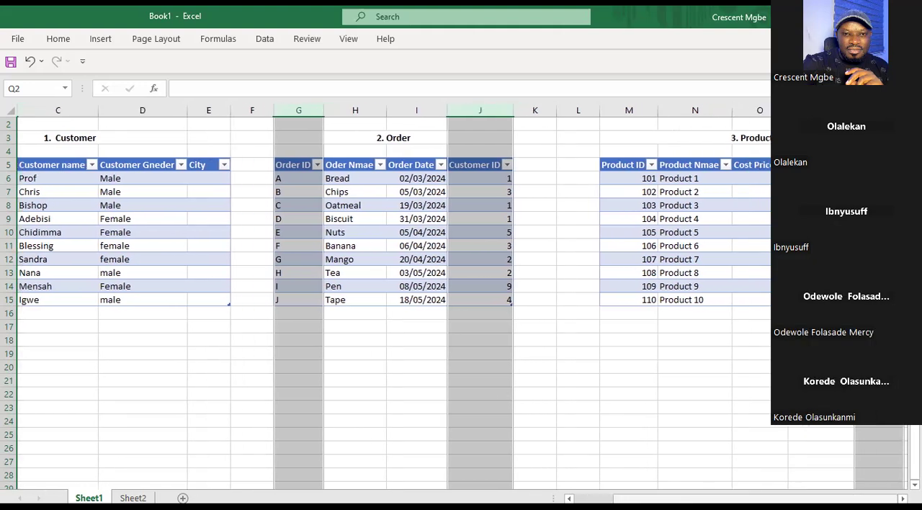
{"action": "scroll", "coordinate": [461, 302], "scroll_direction": "left", "scroll_amount": 2}
{"action": "scroll", "coordinate": [461, 302], "scroll_direction": "left", "scroll_amount": 1}
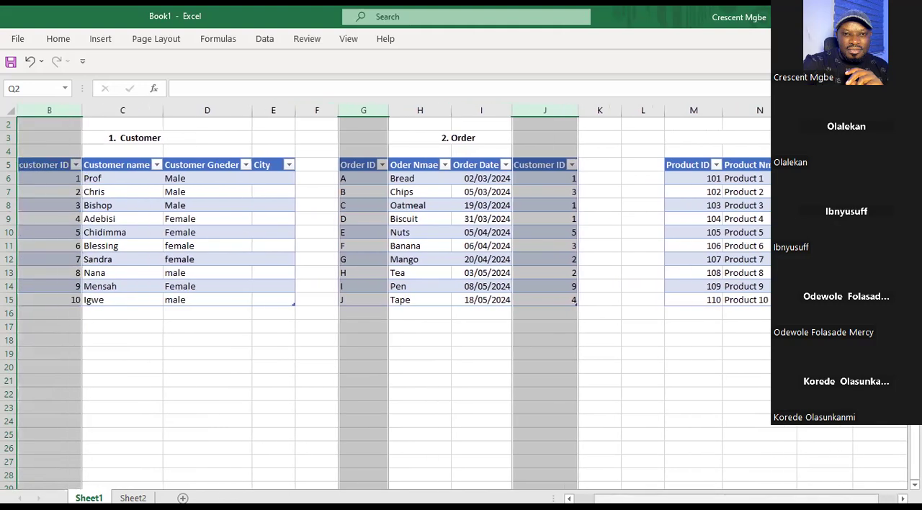
{"action": "scroll", "coordinate": [461, 303], "scroll_direction": "right", "scroll_amount": 1}
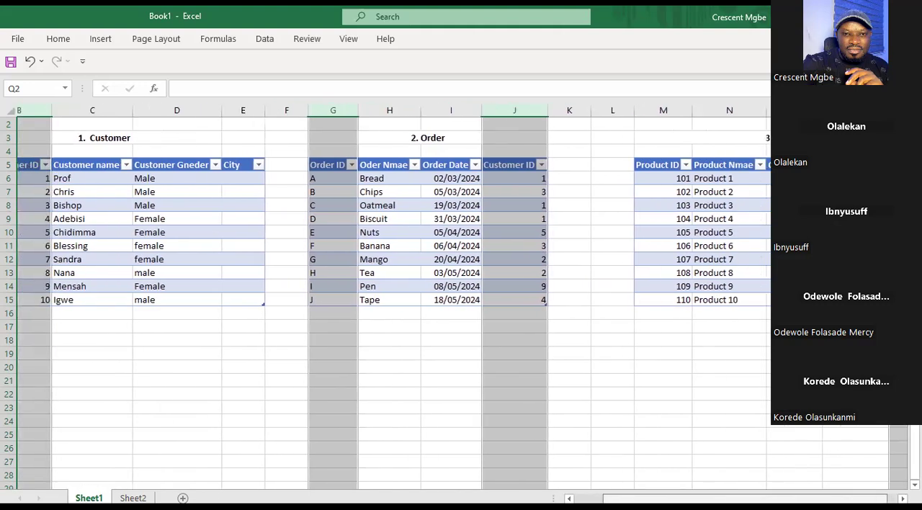
{"action": "scroll", "coordinate": [461, 302], "scroll_direction": "left", "scroll_amount": 1}
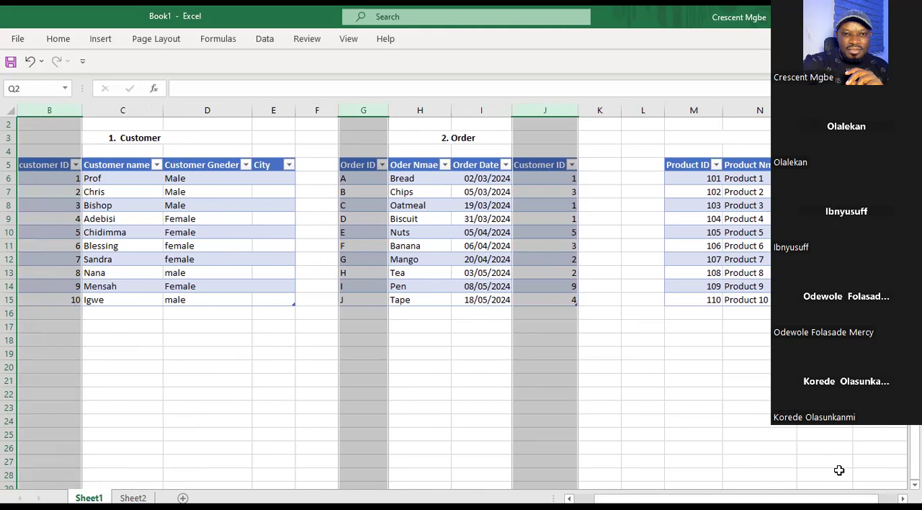
{"action": "left_click", "coordinate": [724, 355]}
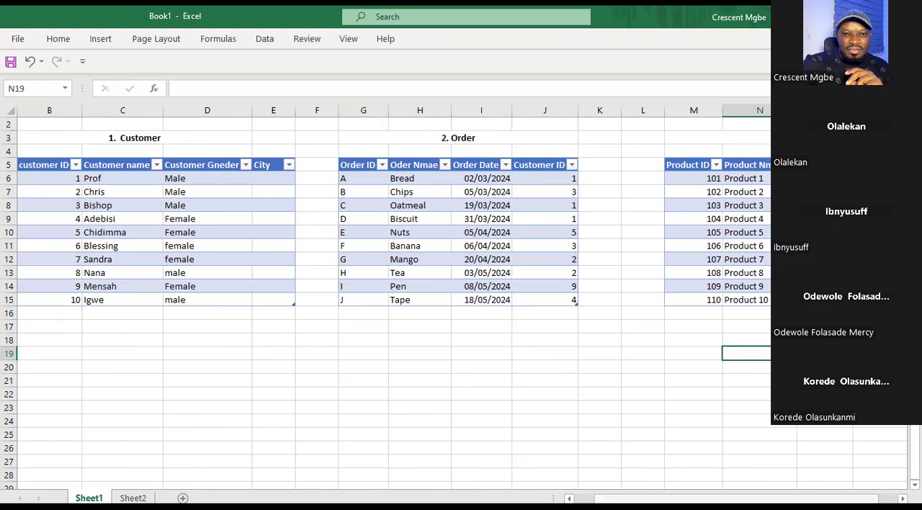
Show Customer ID as the shared field by highlighting column B in Customer and column J in Order, ending on column B.
{"action": "scroll", "coordinate": [86, 216], "scroll_direction": "left", "scroll_amount": 1}
{"action": "left_click", "coordinate": [83, 107]}
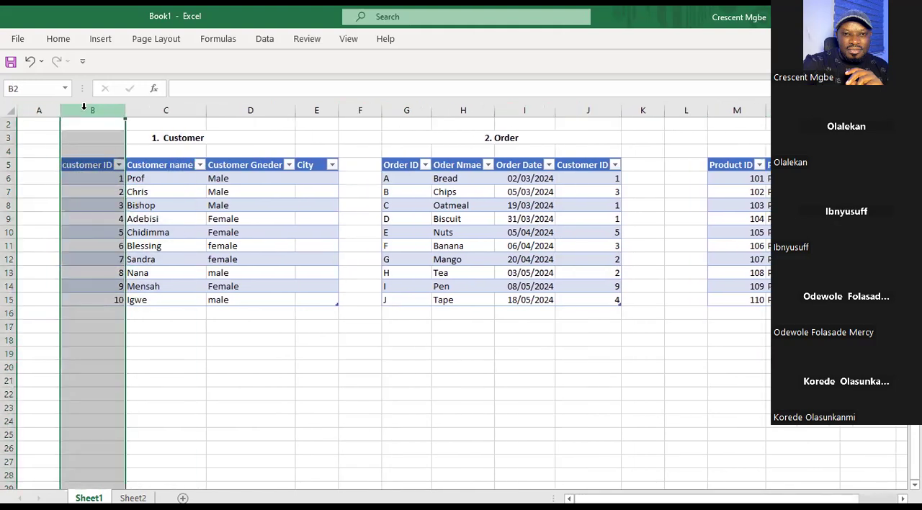
{"action": "left_click_drag", "start_coordinate": [83, 106], "coordinate": [201, 195]}
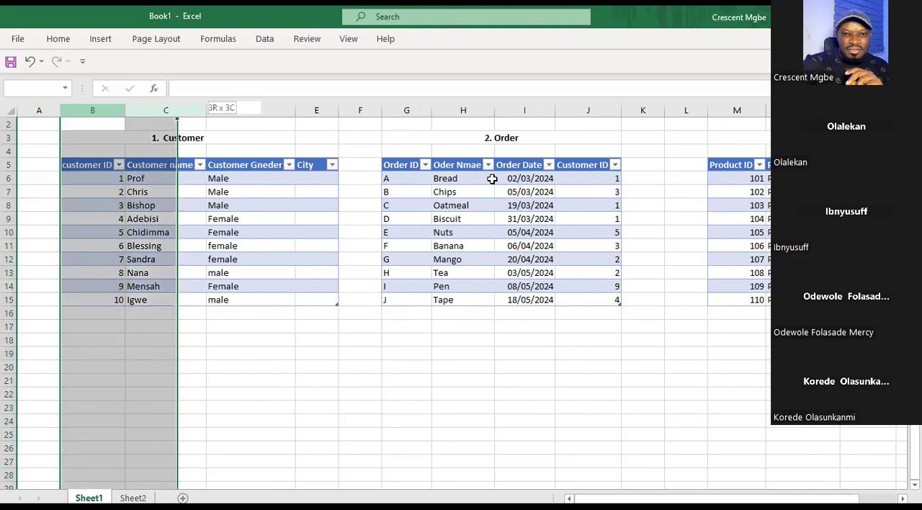
{"action": "left_click_drag", "start_coordinate": [272, 177], "coordinate": [70, 183]}
{"action": "left_click", "coordinate": [607, 112]}
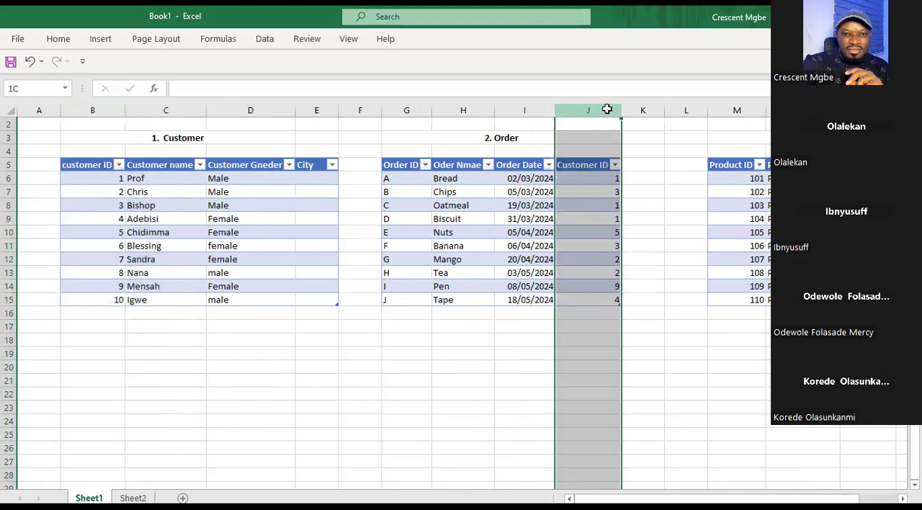
{"action": "left_click_drag", "start_coordinate": [180, 124], "coordinate": [105, 109]}
{"action": "left_click", "coordinate": [105, 110]}
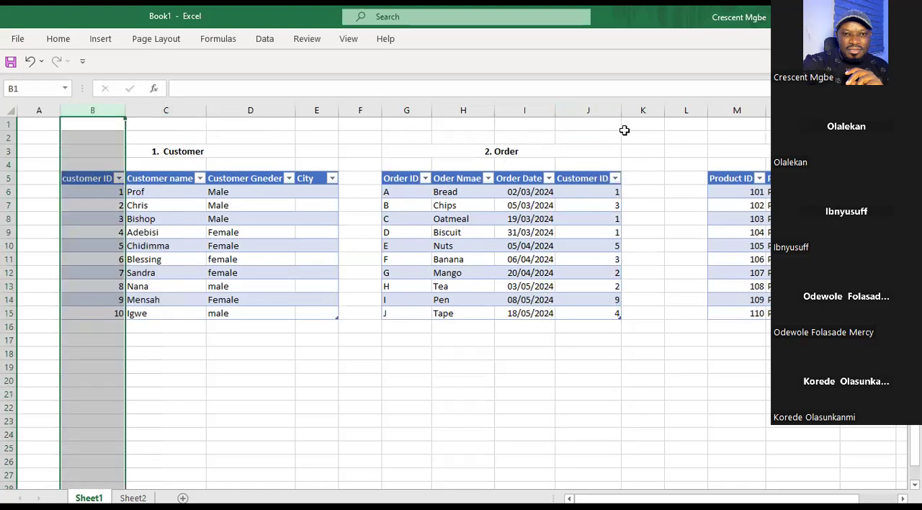
Add column J and column G of Order and column Q of Product to the highlighted linking columns.
{"action": "left_click", "coordinate": [590, 110], "text": "ctrl"}
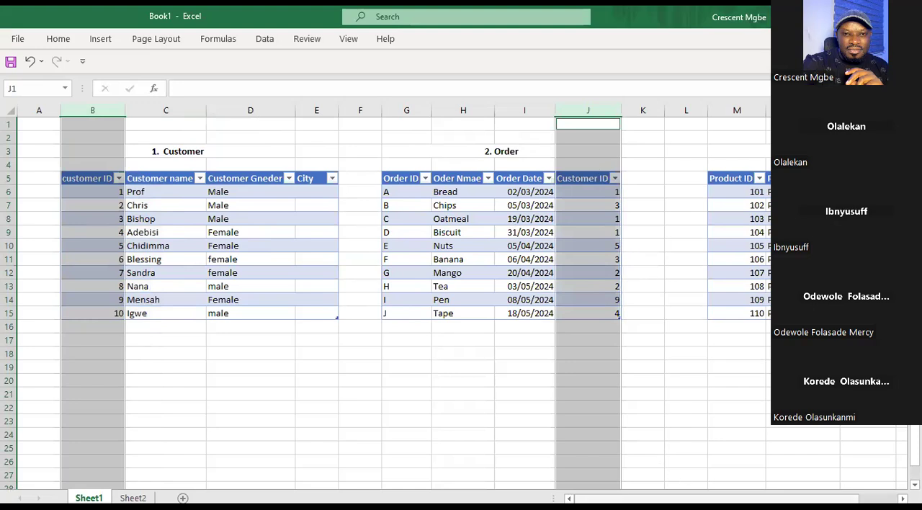
{"action": "scroll", "coordinate": [461, 302], "scroll_direction": "right", "scroll_amount": 2}
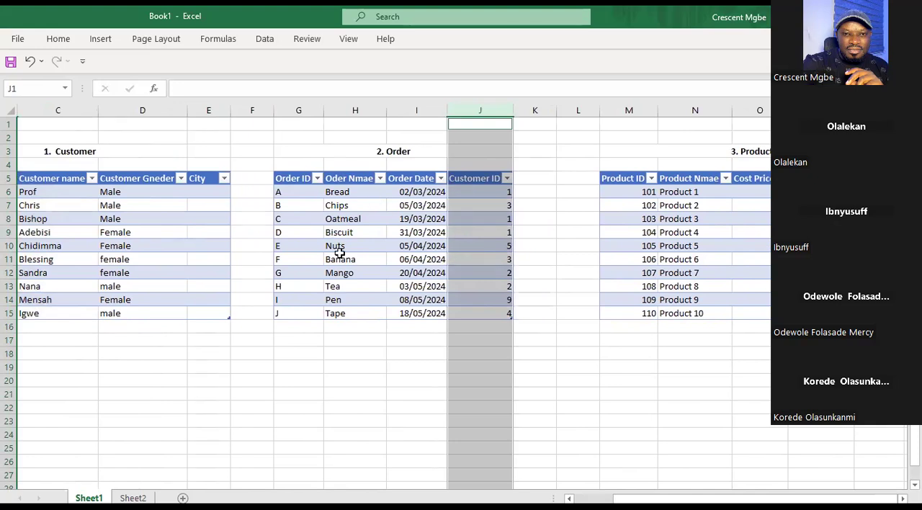
{"action": "left_click", "coordinate": [294, 108], "text": "ctrl"}
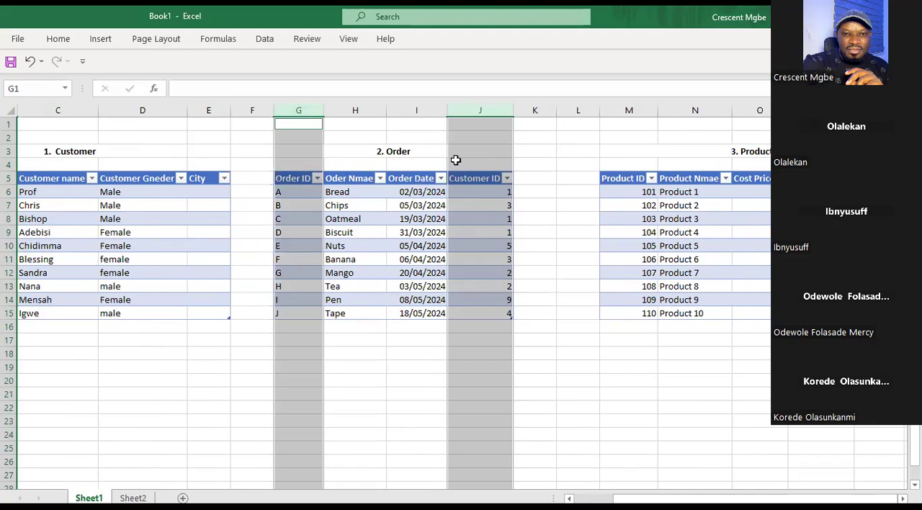
{"action": "left_click", "coordinate": [879, 110], "text": "ctrl"}
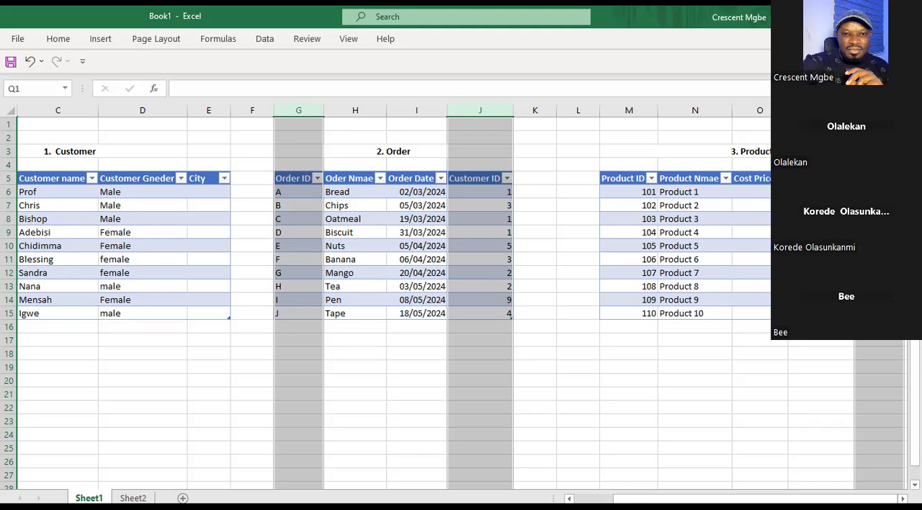
Return to the workbook and clear the column highlights by selecting empty cell L20.
{"action": "key", "text": "alt+Tab"}
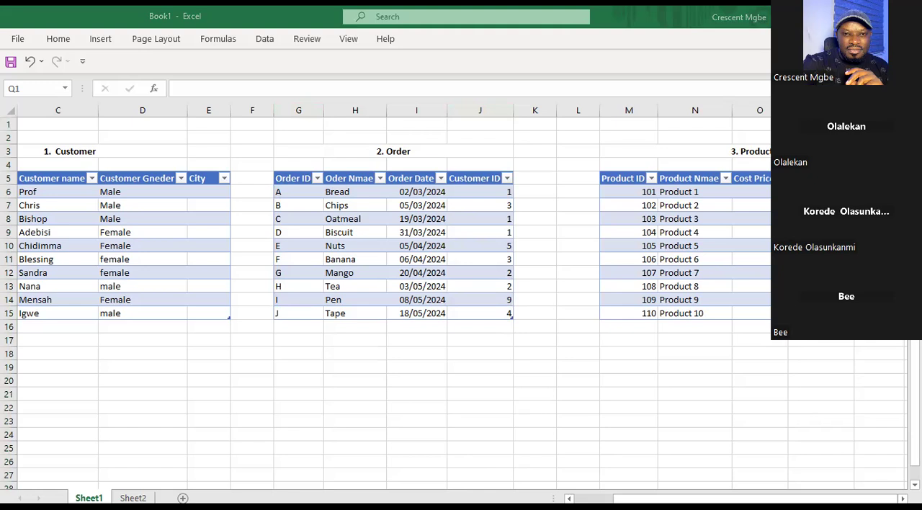
{"action": "left_click", "coordinate": [581, 339]}
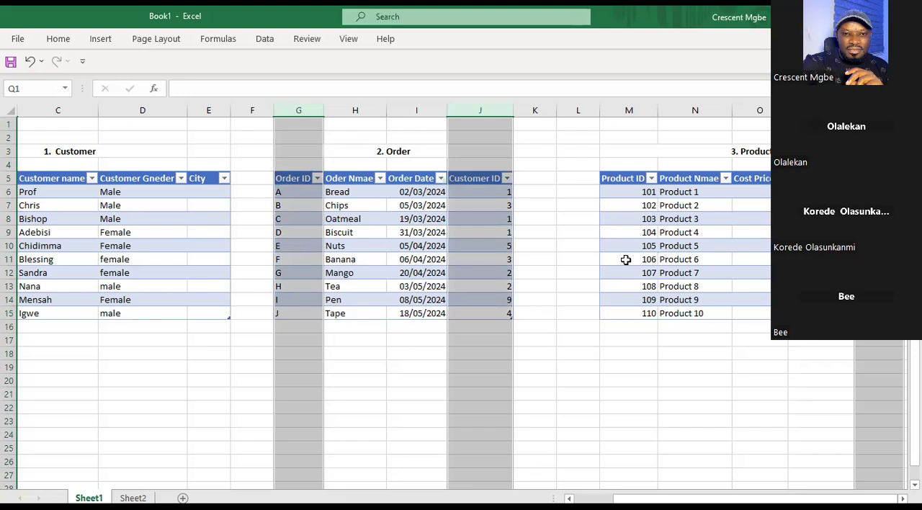
{"action": "left_click", "coordinate": [593, 377]}
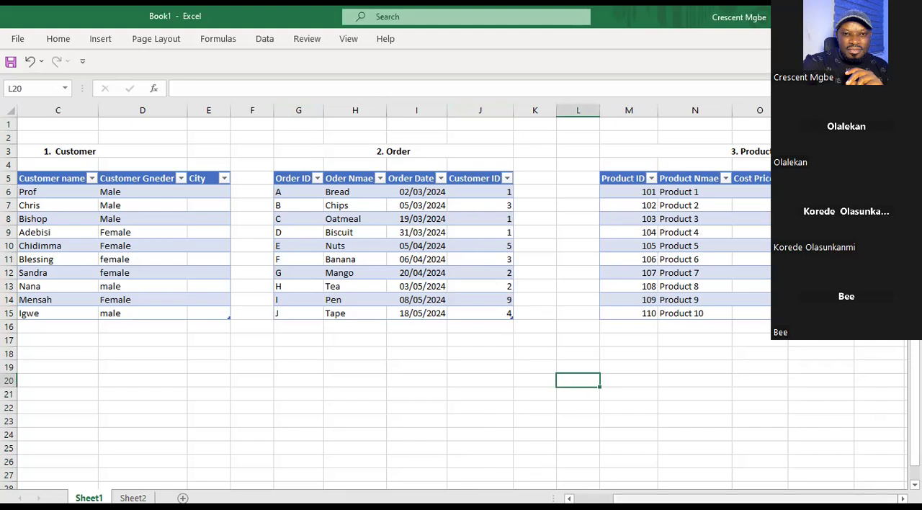
Highlight the Order table together with its title as range F3:J15, and clear the highlight by selecting empty cell K6.
{"action": "mouse_move", "coordinate": [648, 498]}
{"action": "left_mouse_down"}
{"action": "mouse_move", "coordinate": [632, 498]}
{"action": "mouse_move", "coordinate": [643, 498]}
{"action": "left_mouse_up"}
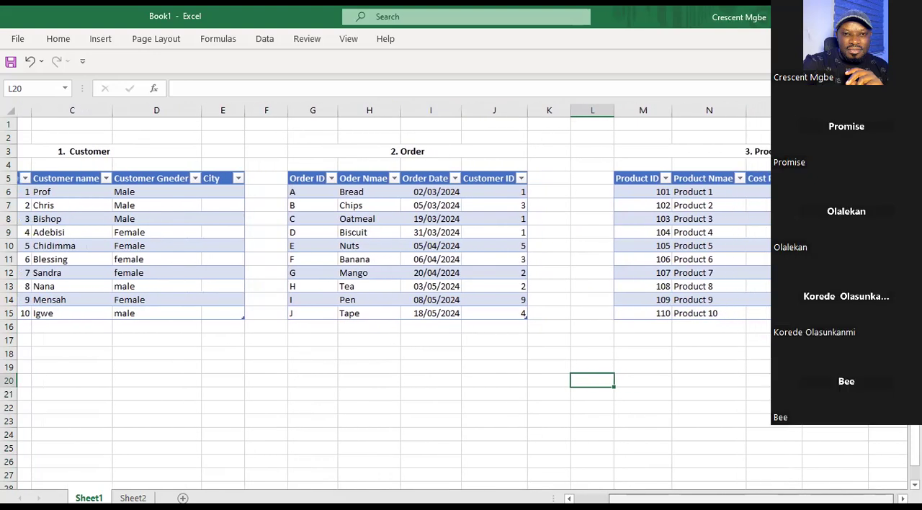
{"action": "left_click_drag", "start_coordinate": [644, 499], "coordinate": [630, 498]}
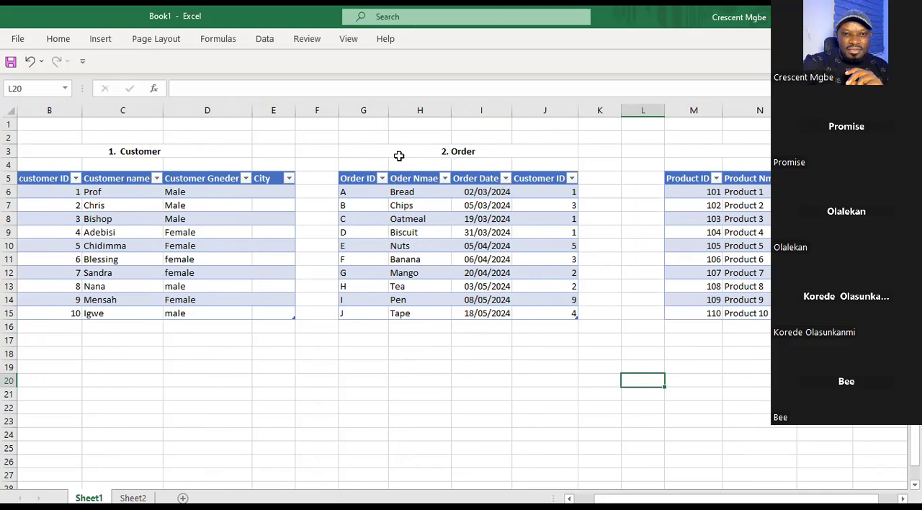
{"action": "left_click_drag", "start_coordinate": [320, 153], "coordinate": [570, 304]}
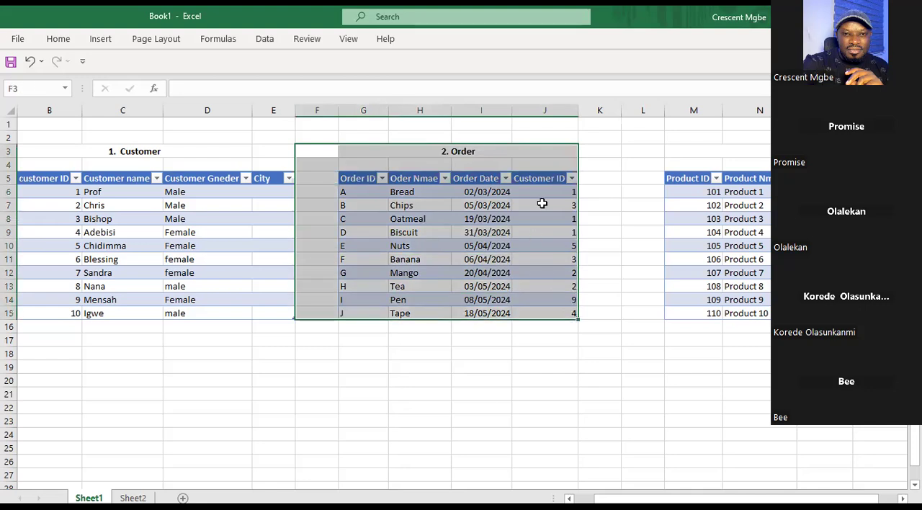
{"action": "left_click", "coordinate": [605, 189]}
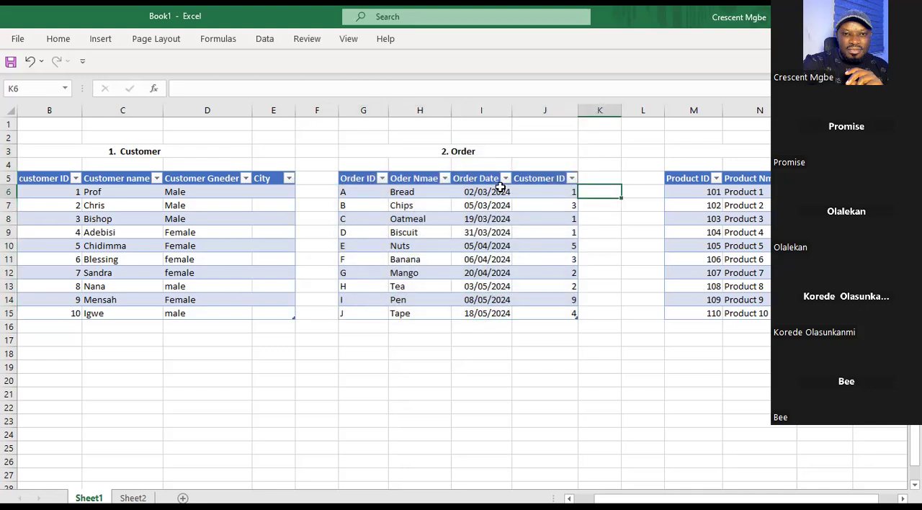
Point out the Order table's title and its Order ID and Customer ID headers, ending on Customer ID in J5.
{"action": "left_click", "coordinate": [477, 151]}
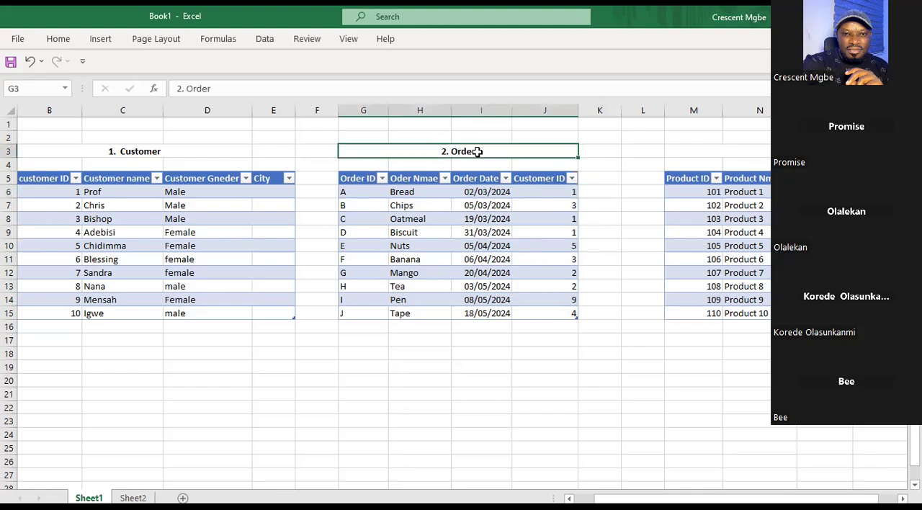
{"action": "left_click", "coordinate": [366, 177]}
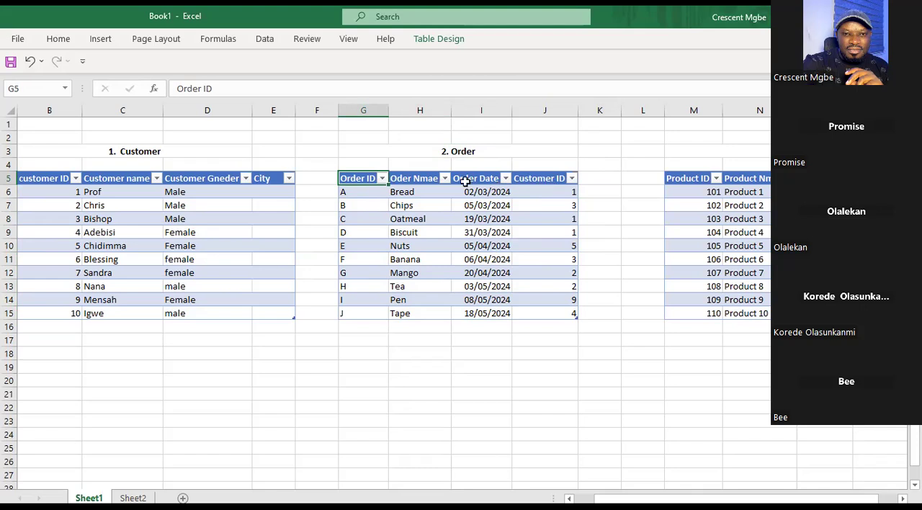
{"action": "left_click", "coordinate": [529, 180]}
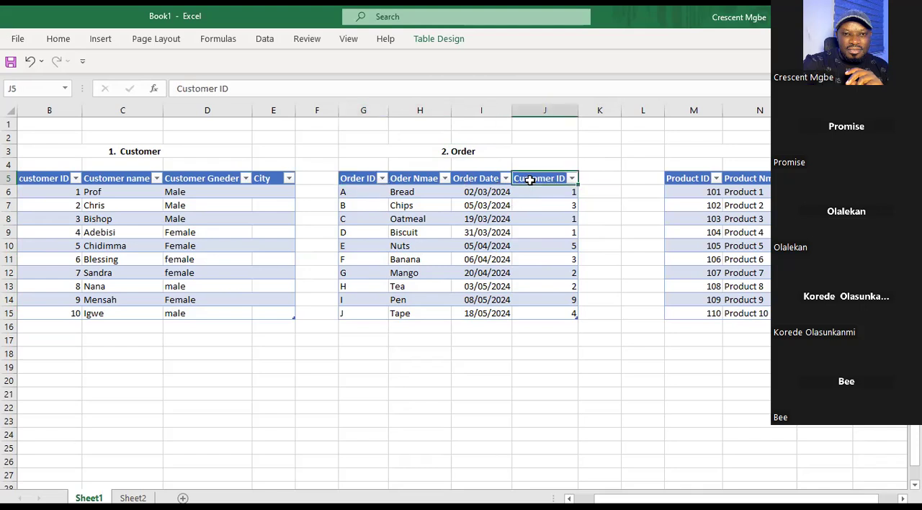
{"action": "left_click", "coordinate": [469, 152]}
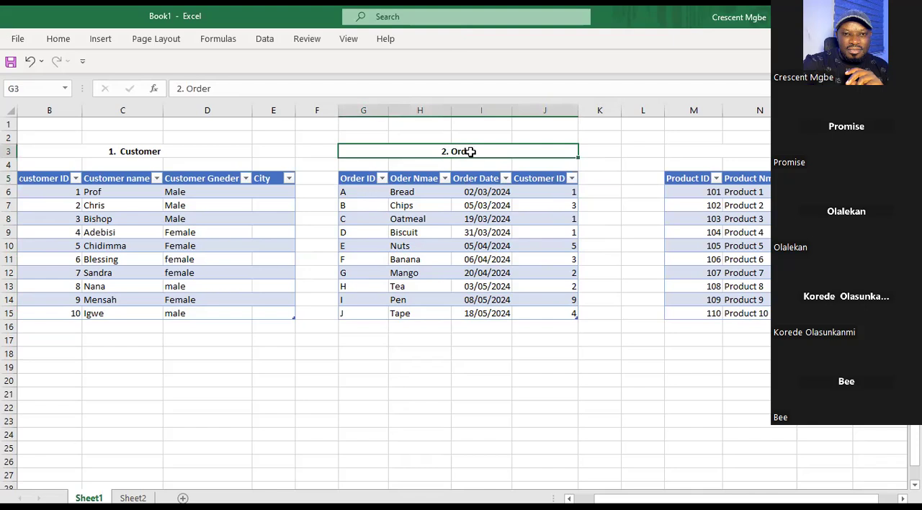
{"action": "left_click", "coordinate": [529, 179]}
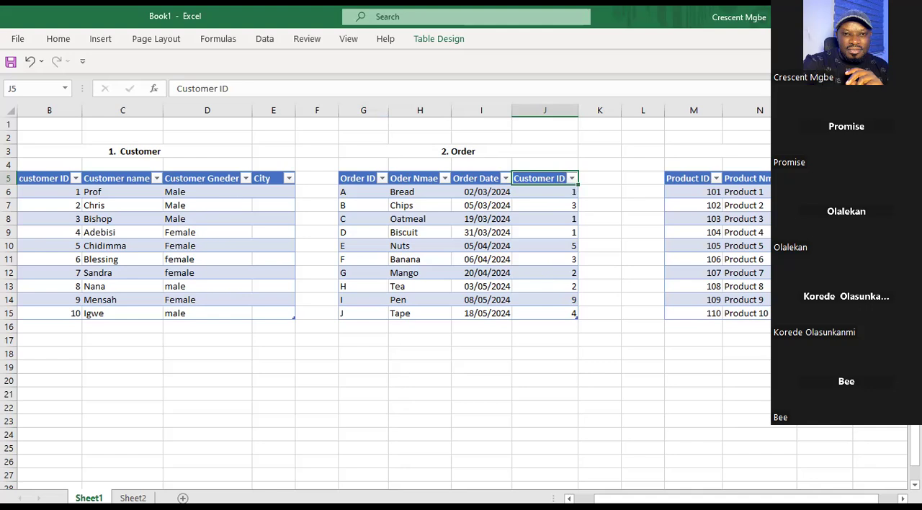
Point out the Customer table's title and customer ID column B, and the matching Customer ID column J of Order, ending on header J5.
{"action": "scroll", "coordinate": [457, 302], "scroll_direction": "left", "scroll_amount": 1}
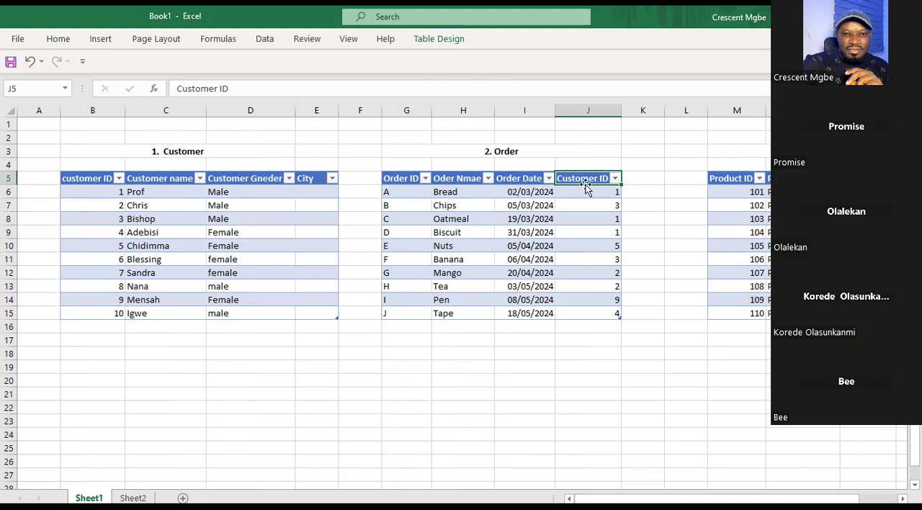
{"action": "left_click", "coordinate": [199, 151]}
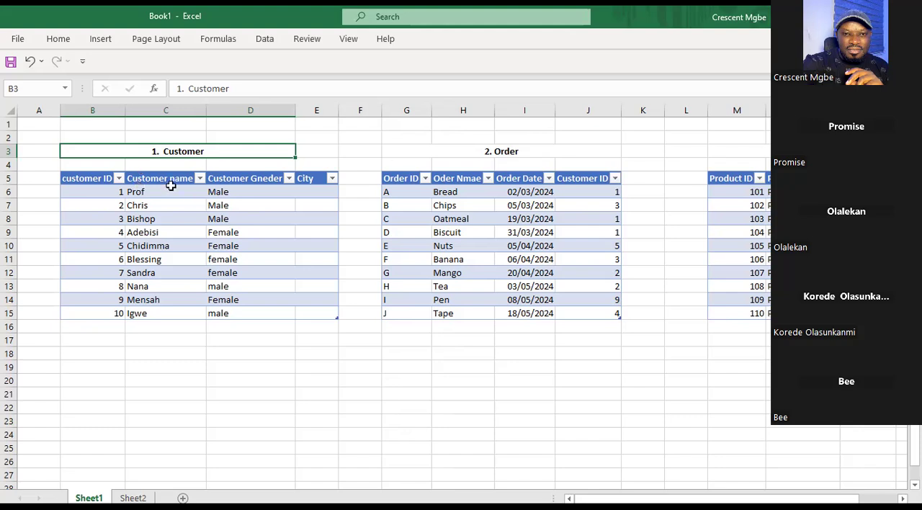
{"action": "left_click", "coordinate": [83, 176]}
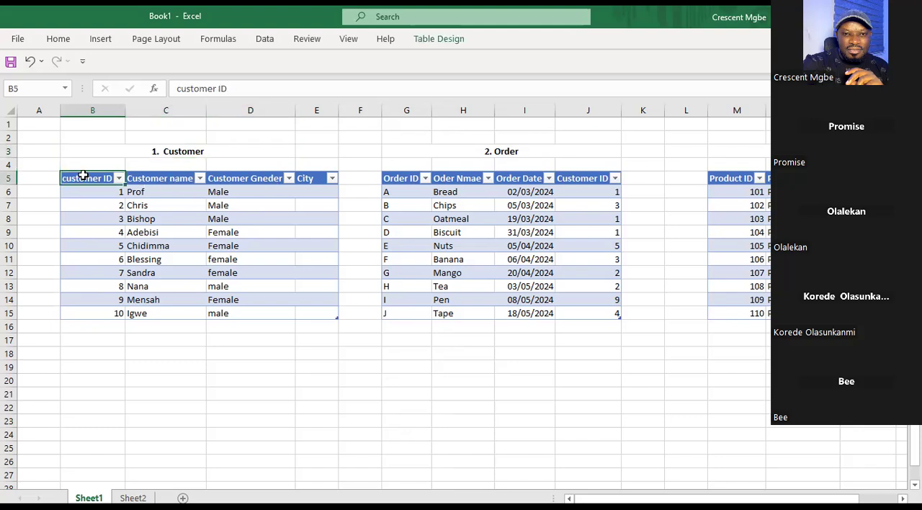
{"action": "left_click", "coordinate": [106, 111]}
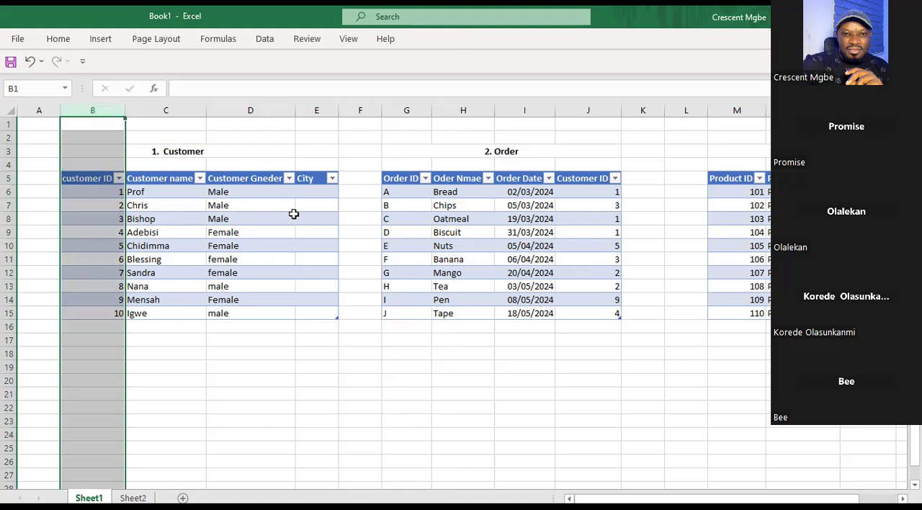
{"action": "left_click", "coordinate": [588, 110]}
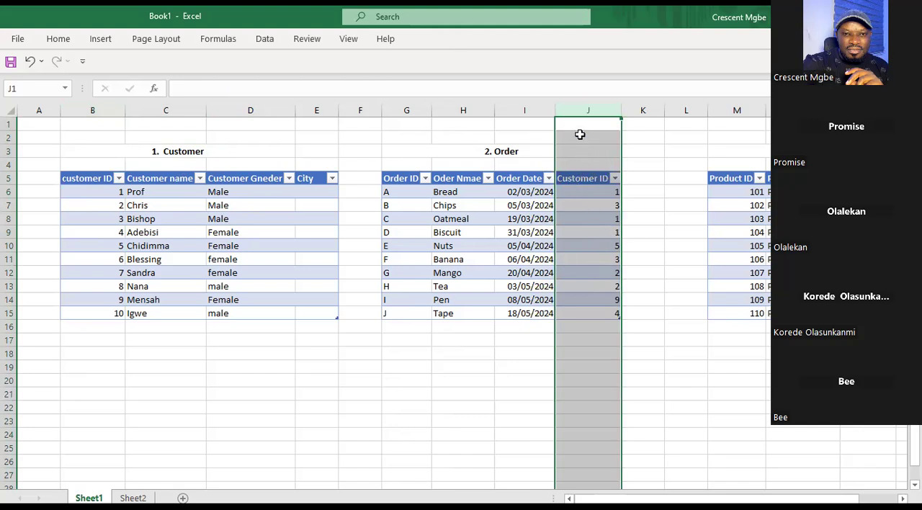
{"action": "left_click", "coordinate": [573, 180]}
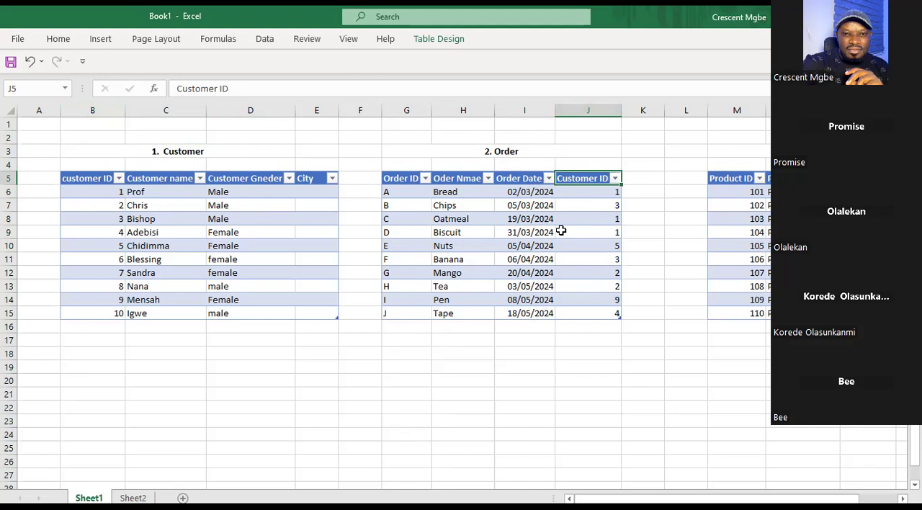
Point out customer ID 1 in B6, and highlight the Order title with the matching Customer ID cells J6, J8 and J9.
{"action": "left_click", "coordinate": [101, 192]}
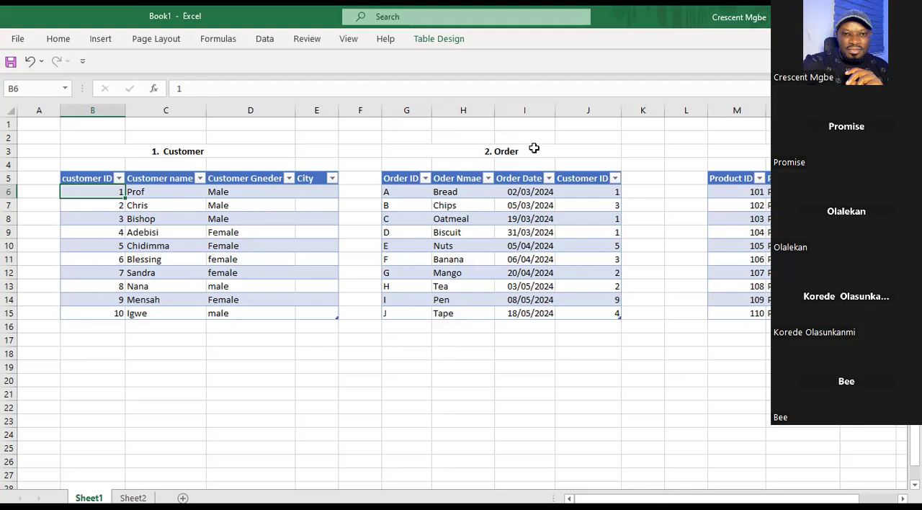
{"action": "left_click", "coordinate": [532, 149]}
{"action": "left_click", "coordinate": [600, 195], "text": "ctrl"}
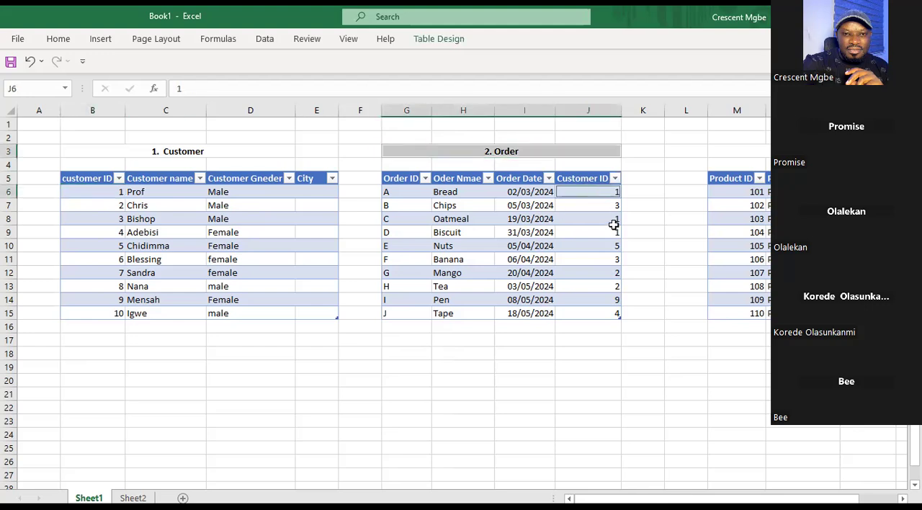
{"action": "left_click", "coordinate": [611, 220], "text": "ctrl"}
{"action": "left_click", "coordinate": [616, 234], "text": "ctrl"}
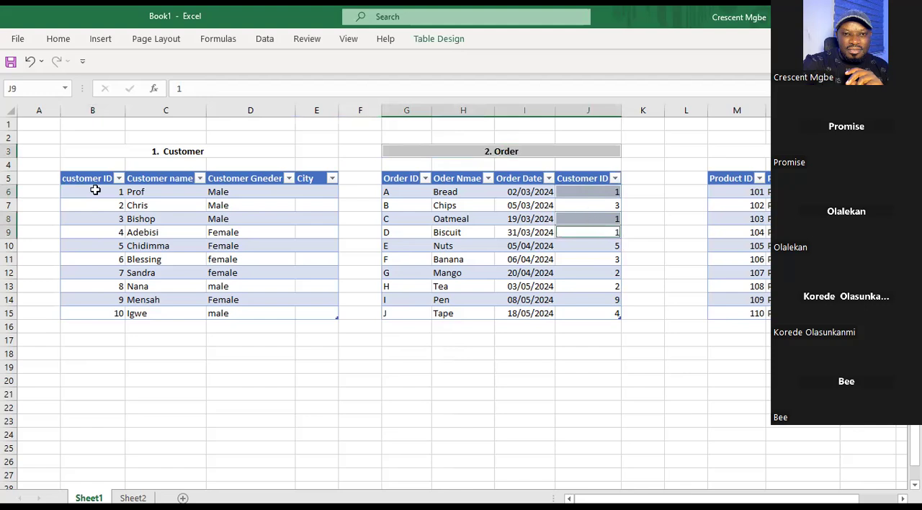
Replace the highlight with the Order table's repeated Customer ID 3 in cells J7 and J11.
{"action": "left_click", "coordinate": [599, 191]}
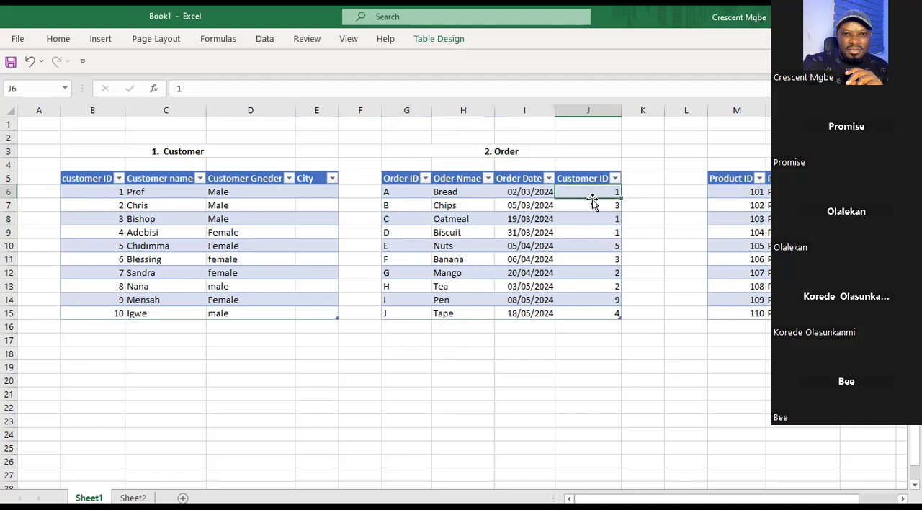
{"action": "left_click", "coordinate": [603, 259]}
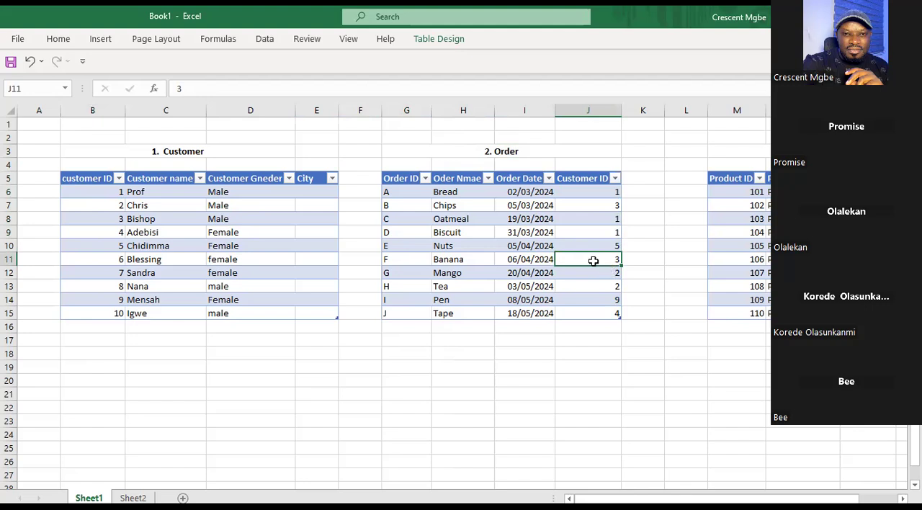
{"action": "left_click", "coordinate": [605, 204]}
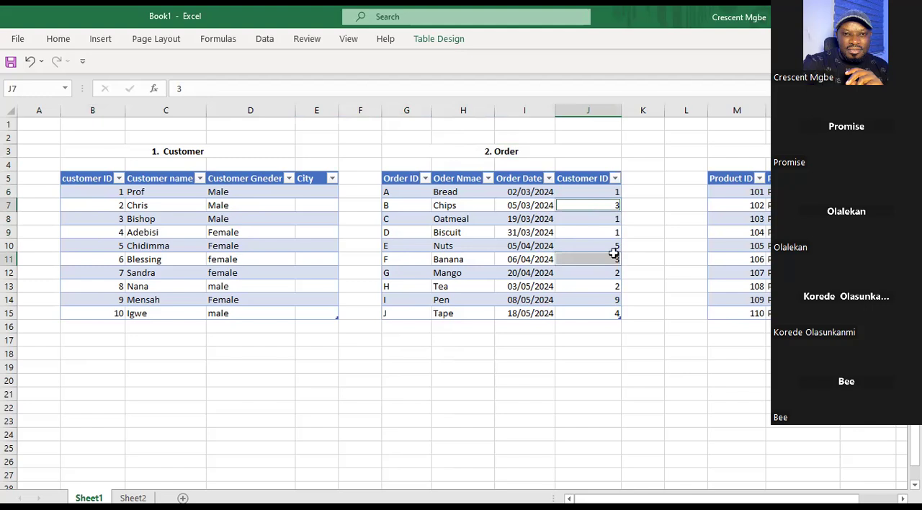
{"action": "left_click", "coordinate": [606, 262], "text": "ctrl"}
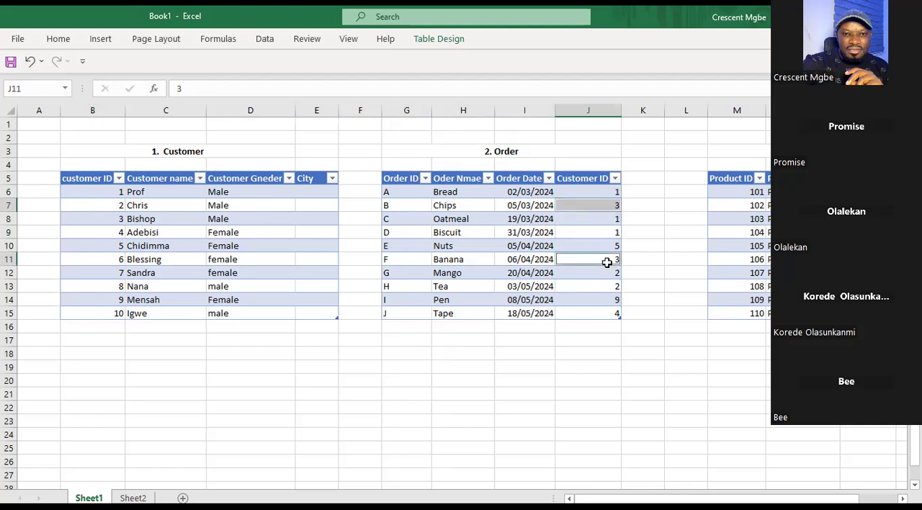
Trace Customer ID 3 from Order to Customer through headers J5 and B5 and row 8's ID, name and city, ending on J11.
{"action": "left_click", "coordinate": [573, 181]}
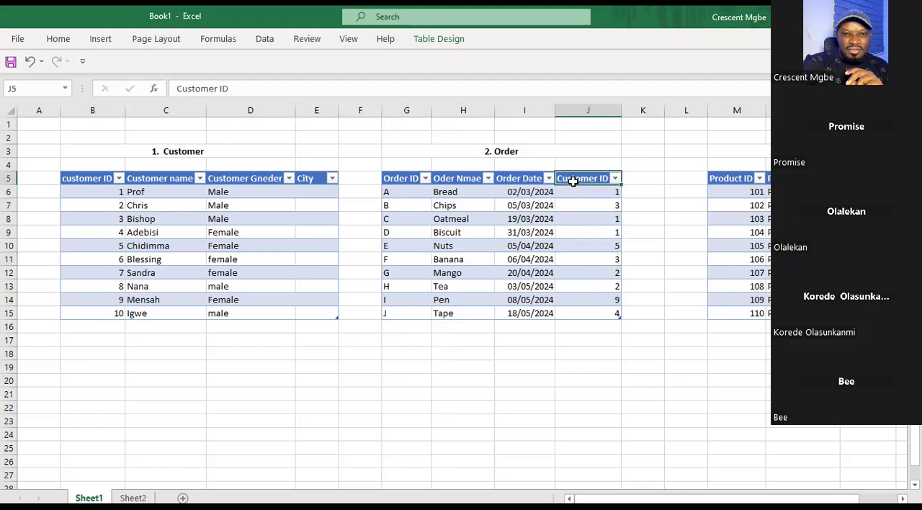
{"action": "left_click", "coordinate": [98, 179]}
{"action": "left_click", "coordinate": [111, 220]}
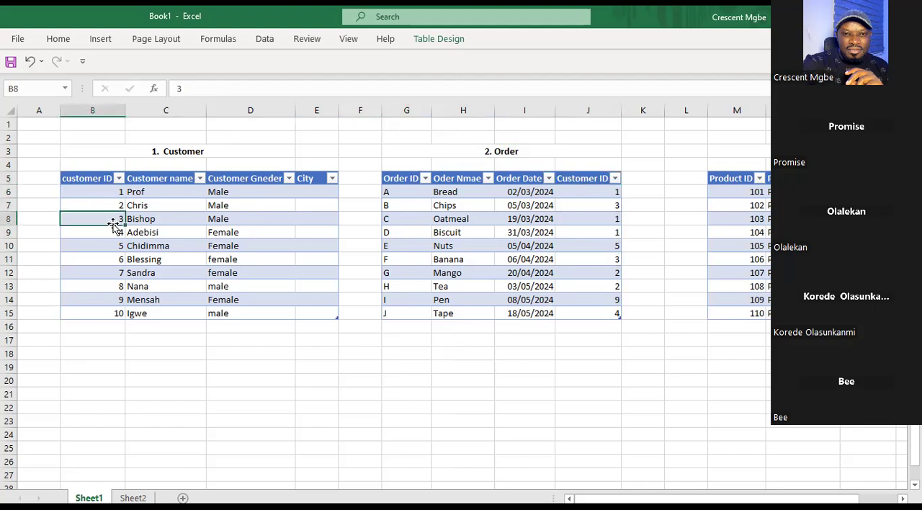
{"action": "left_click", "coordinate": [169, 220]}
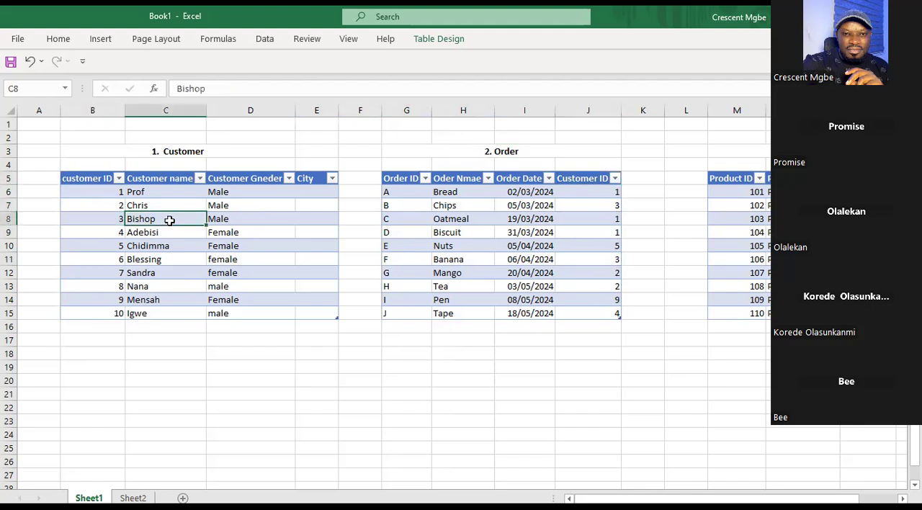
{"action": "left_click", "coordinate": [316, 223]}
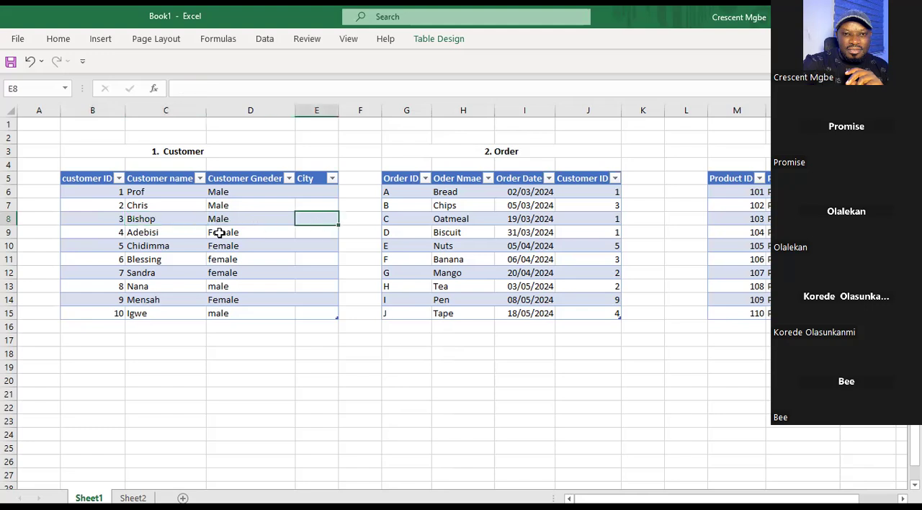
{"action": "left_click", "coordinate": [608, 262]}
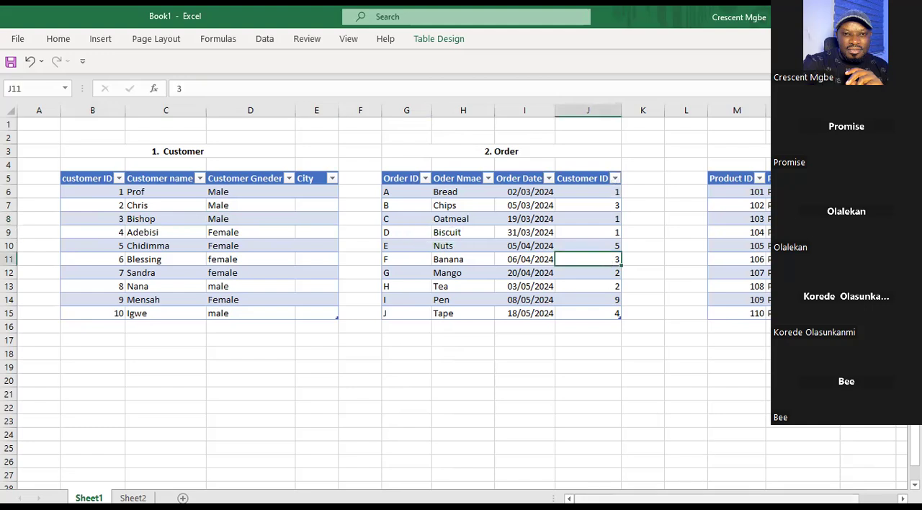
Look at the PASSPORT table on Sheet2 and return to Sheet1.
{"action": "scroll", "coordinate": [768, 383], "scroll_direction": "right", "scroll_amount": 1}
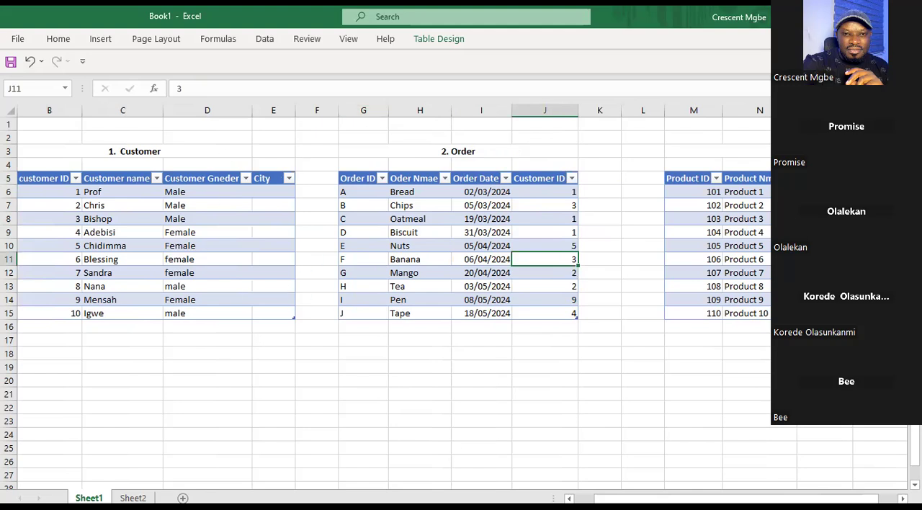
{"action": "scroll", "coordinate": [446, 303], "scroll_direction": "left", "scroll_amount": 1}
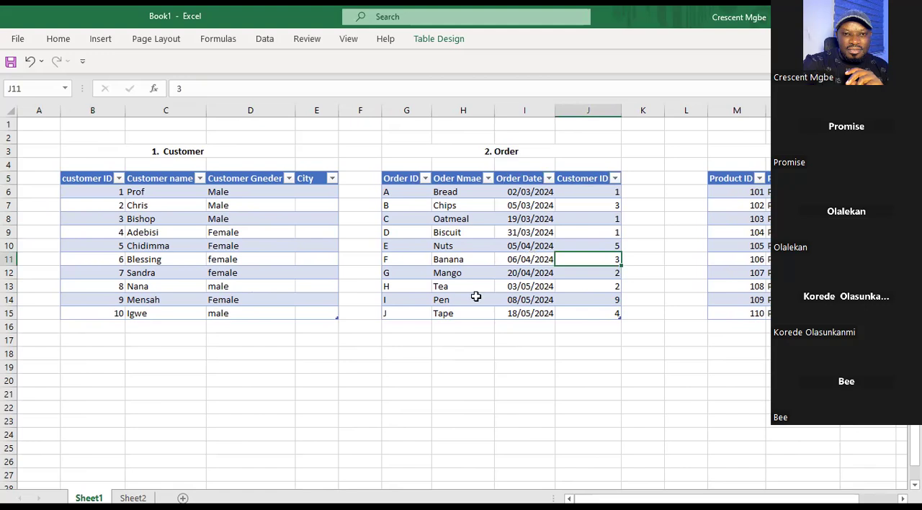
{"action": "left_click", "coordinate": [132, 498]}
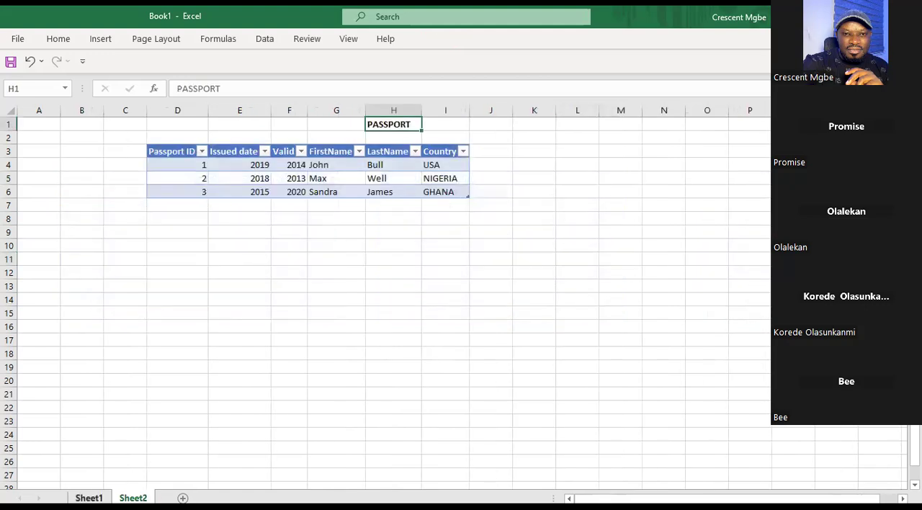
{"action": "left_click", "coordinate": [88, 498]}
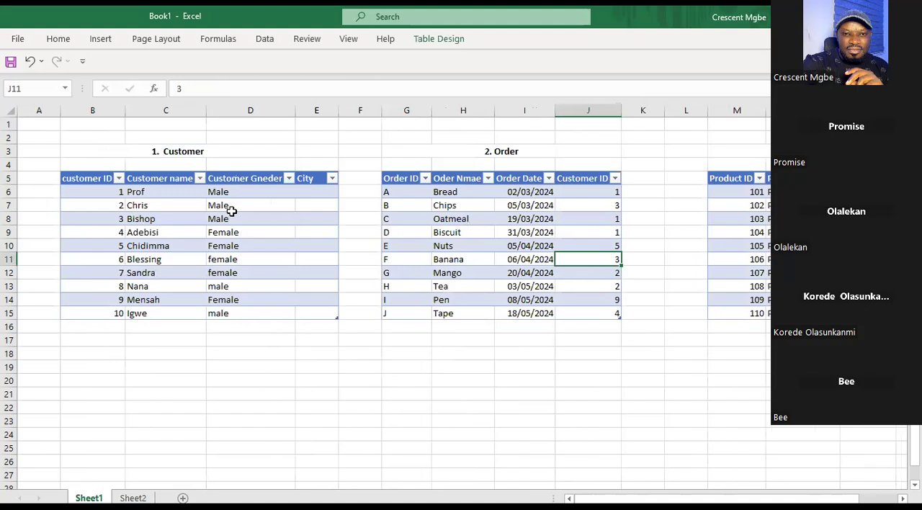
Enter the label CARDINALITY in cell D20 below the Customer table.
{"action": "left_click", "coordinate": [268, 383]}
{"action": "type", "text": "cA"}
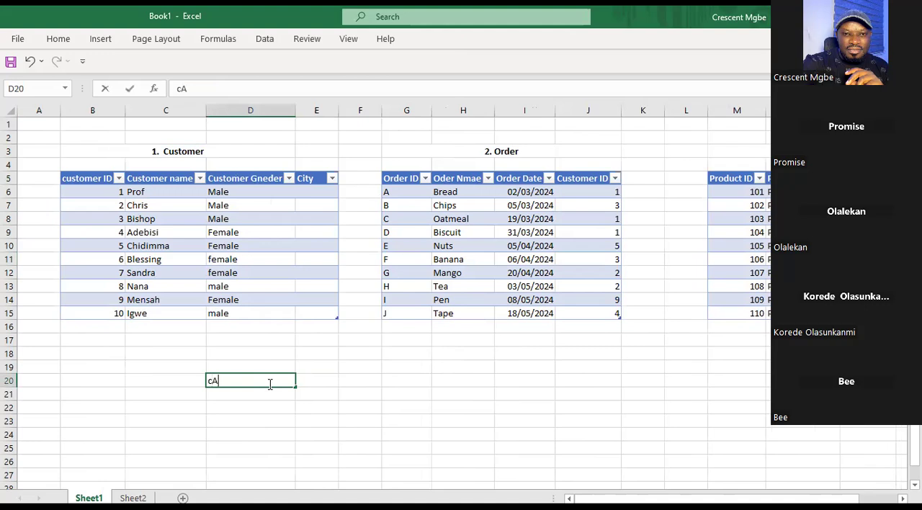
{"action": "key", "text": "BackSpace"}
{"action": "key", "text": "BackSpace"}
{"action": "type", "text": "CARDINAL"}
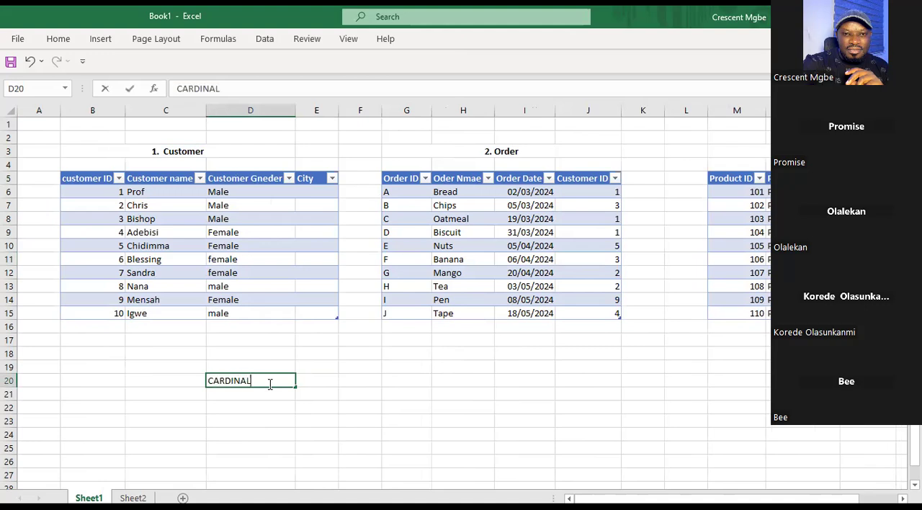
{"action": "type", "text": "ITY"}
{"action": "left_click", "coordinate": [330, 382]}
{"action": "type", "text": "="}
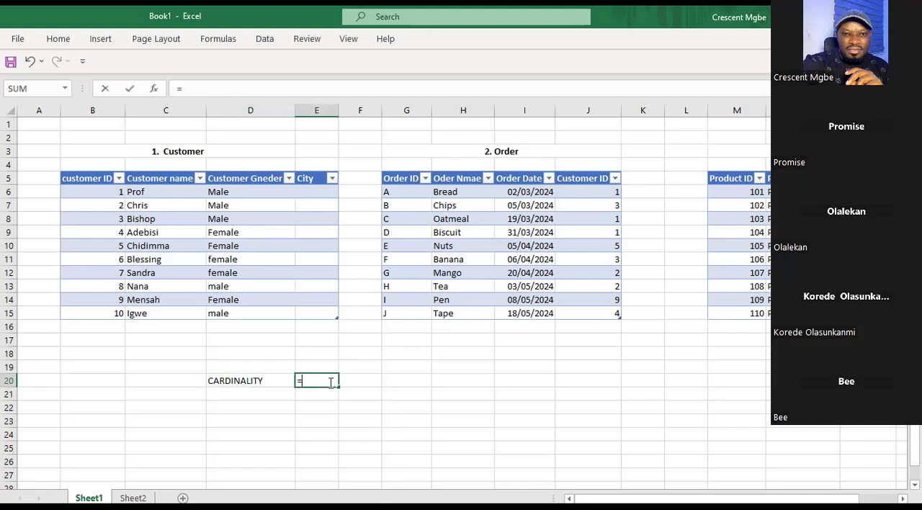
{"action": "left_click", "coordinate": [368, 380]}
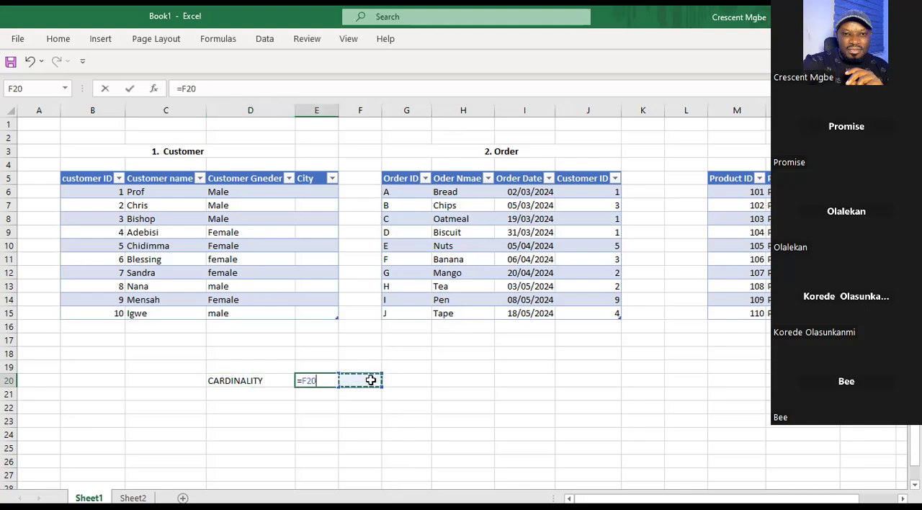
{"action": "left_click", "coordinate": [388, 384]}
{"action": "left_click", "coordinate": [365, 379]}
{"action": "left_click", "coordinate": [317, 380]}
{"action": "key", "text": "BackSpace"}
{"action": "key", "text": "BackSpace"}
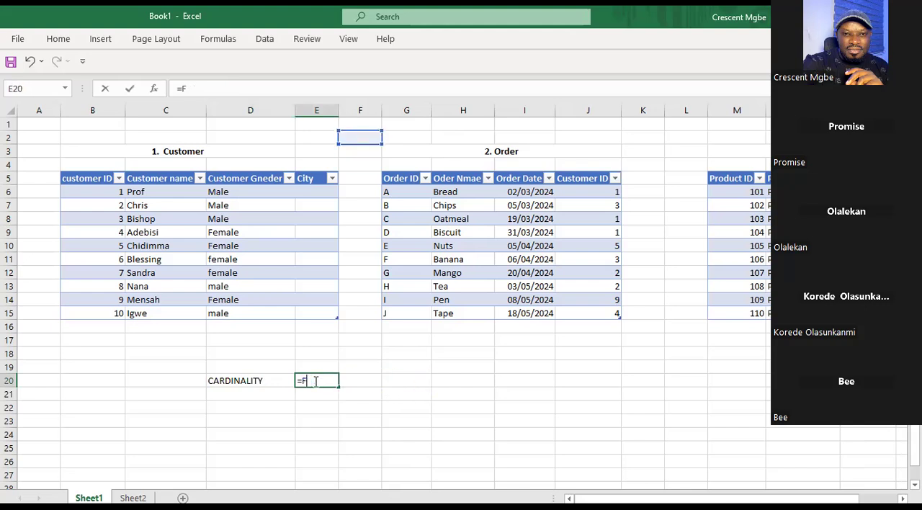
{"action": "key", "text": "Escape"}
{"action": "left_click", "coordinate": [382, 392]}
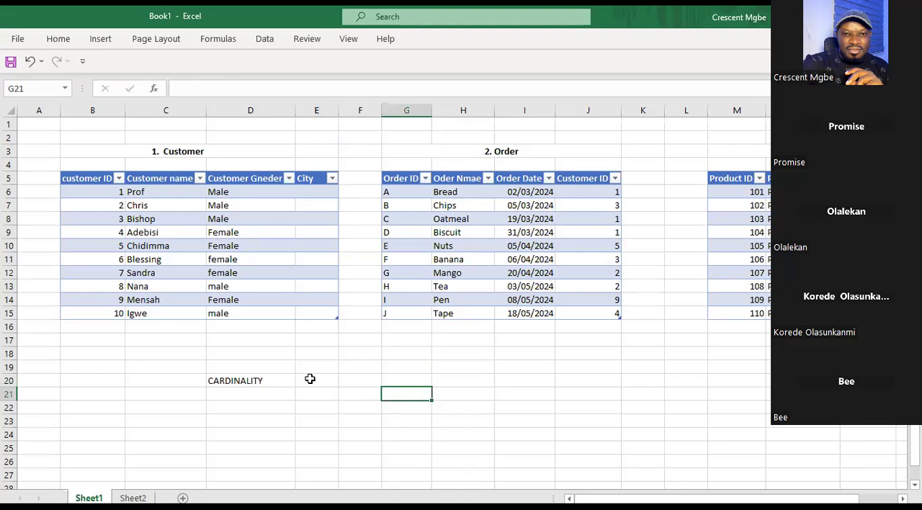
{"action": "left_click", "coordinate": [310, 378]}
{"action": "type", "text": "="}
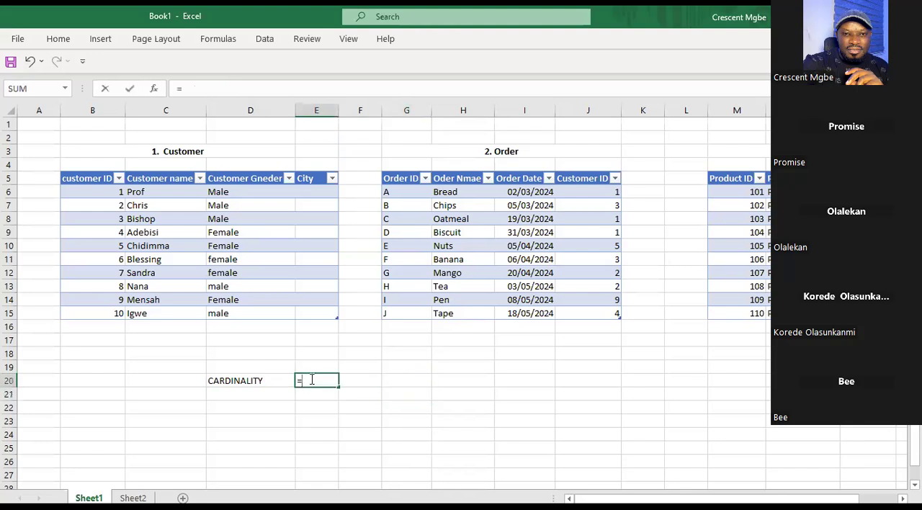
{"action": "left_click", "coordinate": [358, 381]}
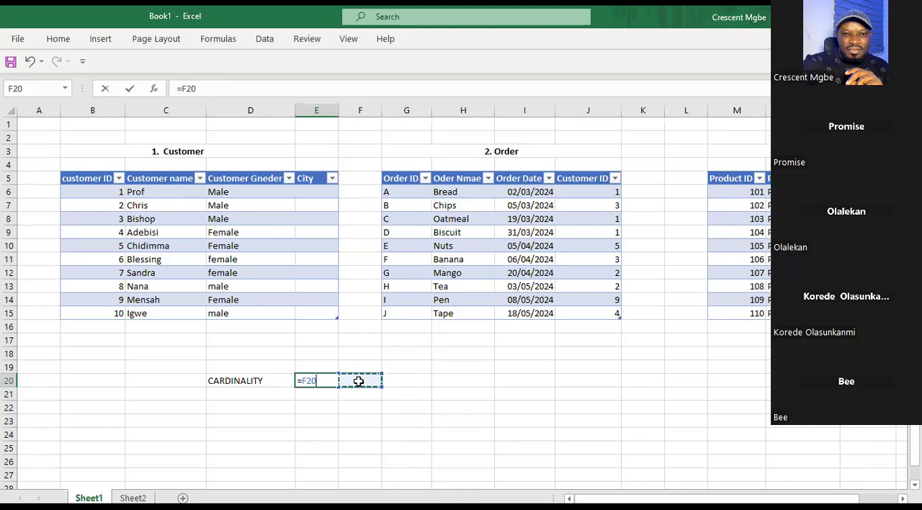
{"action": "left_click", "coordinate": [366, 420]}
{"action": "key", "text": "BackSpace"}
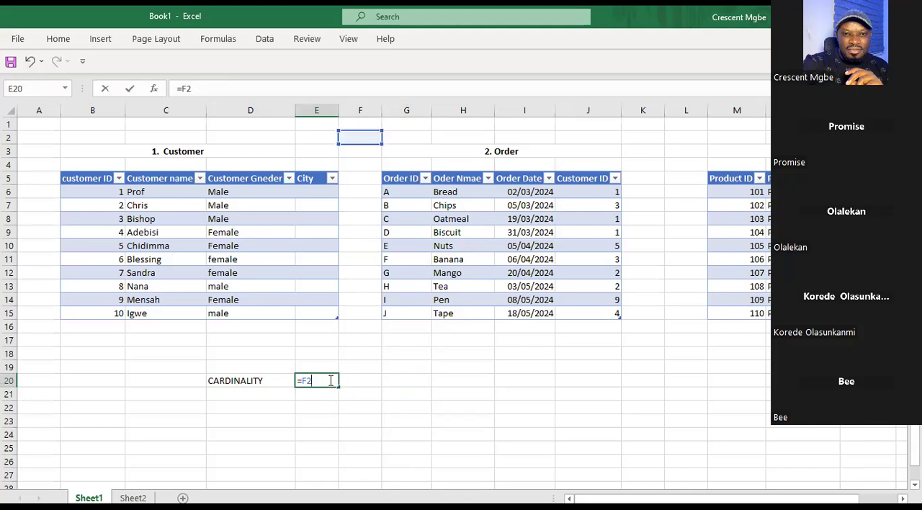
{"action": "key", "text": "Escape"}
{"action": "left_click", "coordinate": [357, 382]}
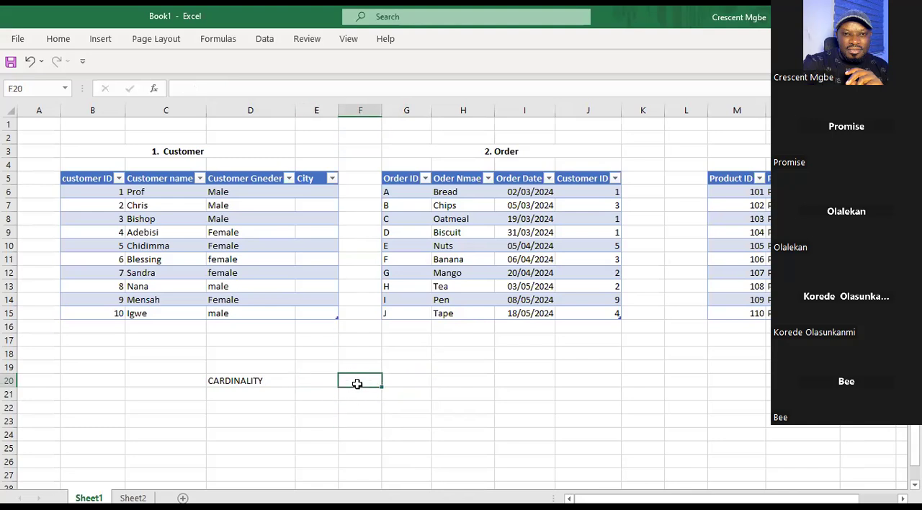
Enter "...." in cell E20 and RELATIONSHIP TYPE in F20 beside the CARDINALITY label, finishing on empty cell I22.
{"action": "left_click", "coordinate": [320, 383]}
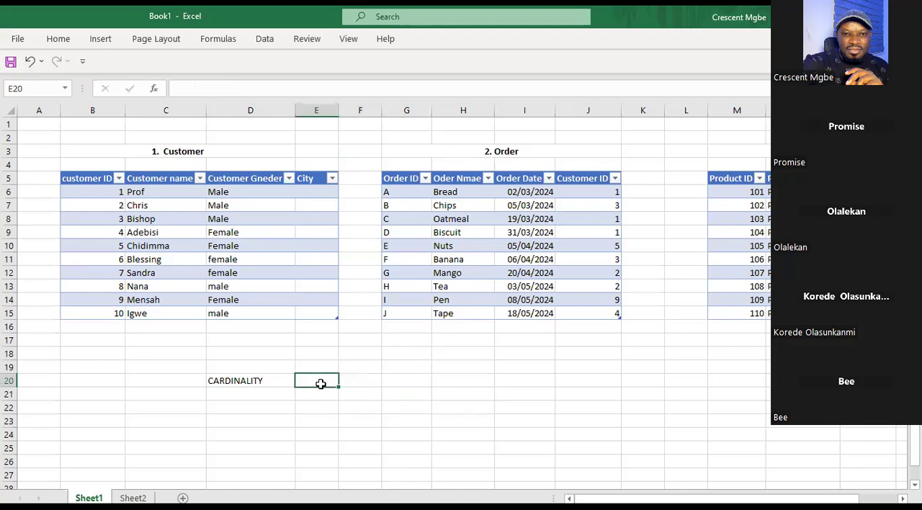
{"action": "type", "text": "...."}
{"action": "left_click", "coordinate": [362, 379]}
{"action": "type", "text": "RELATIONSHIP"}
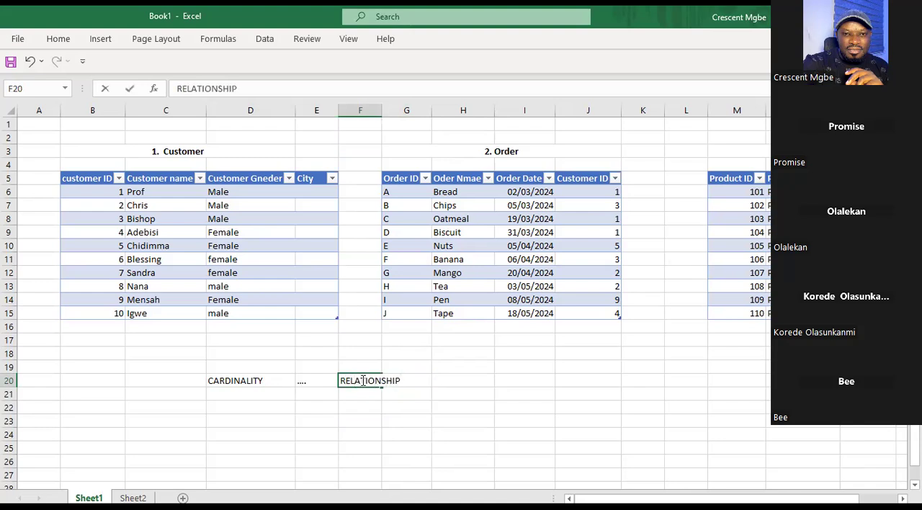
{"action": "type", "text": " TYPE"}
{"action": "left_click", "coordinate": [547, 408]}
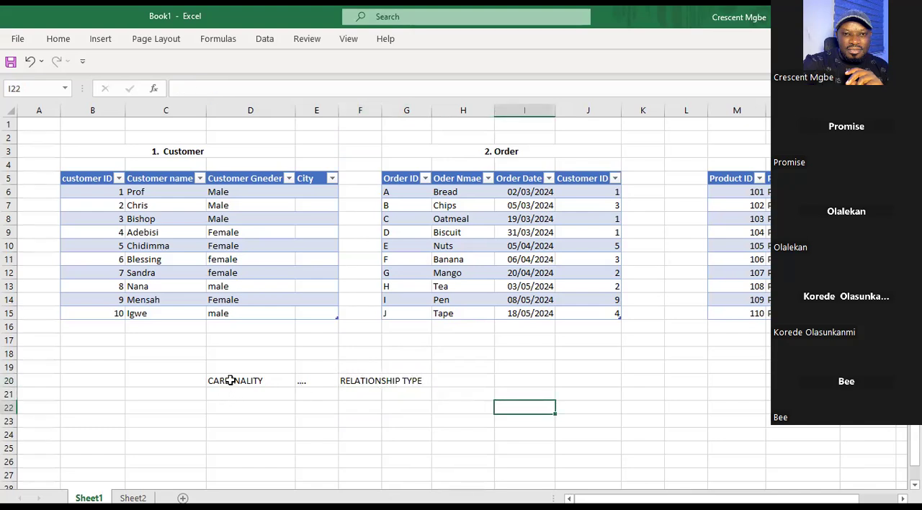
Enter "1. 1 TO may" in cell D21 below the CARDINALITY label.
{"action": "left_click", "coordinate": [393, 382]}
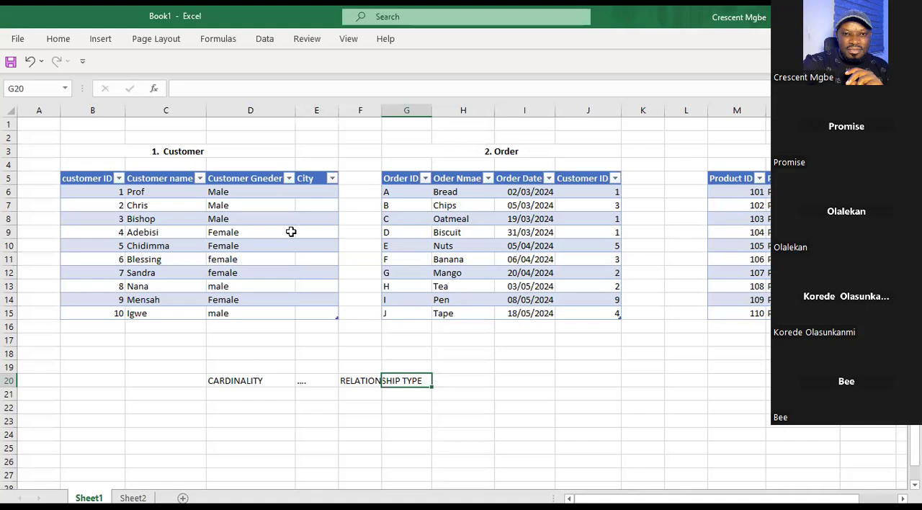
{"action": "left_click", "coordinate": [258, 398]}
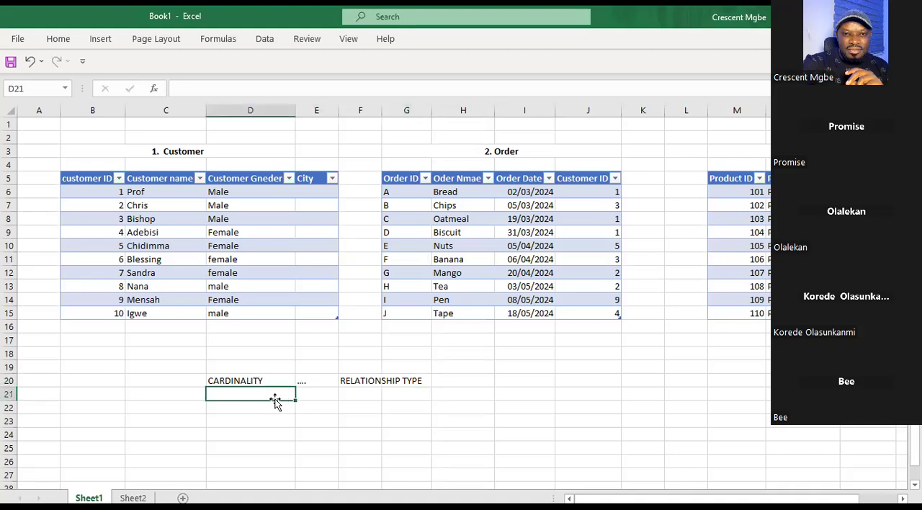
{"action": "type", "text": "1"}
{"action": "type", "text": ". 1 TO MANY"}
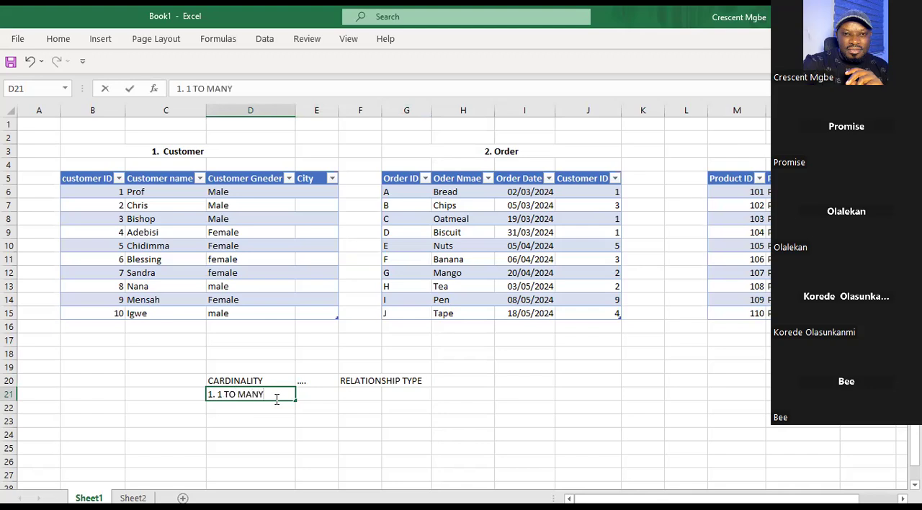
{"action": "key", "text": "BackSpace"}
{"action": "key", "text": "BackSpace"}
{"action": "key", "text": "BackSpace"}
{"action": "key", "text": "BackSpace"}
{"action": "key", "text": "BackSpace"}
{"action": "type", "text": "may"}
{"action": "key", "text": "Return"}
Enter "2. many to 1" in cell D22 and correct the entry in D21 to "1. 1 TO many".
{"action": "type", "text": "2"}
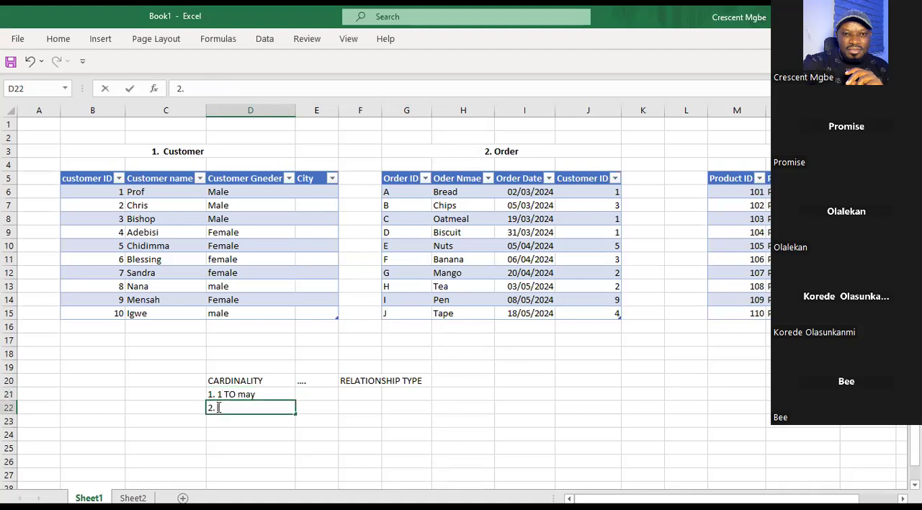
{"action": "type", "text": ". many to 1"}
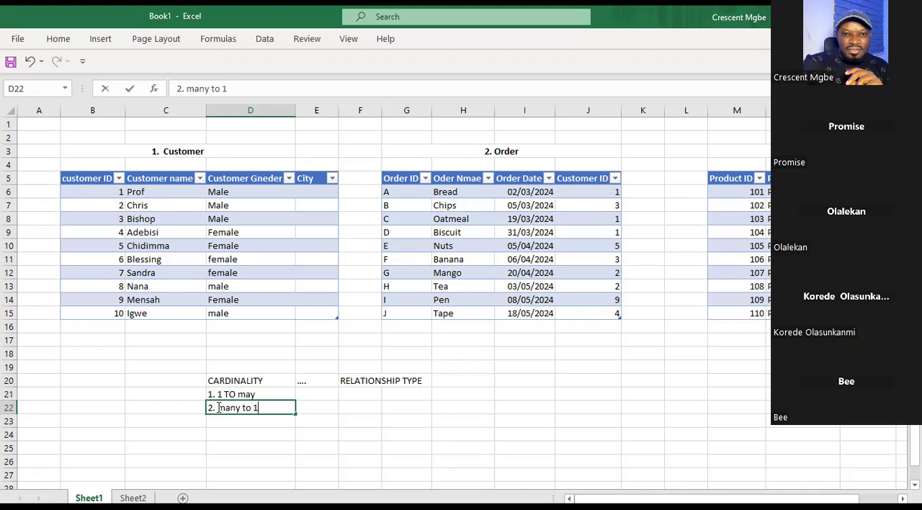
{"action": "left_click", "coordinate": [259, 394]}
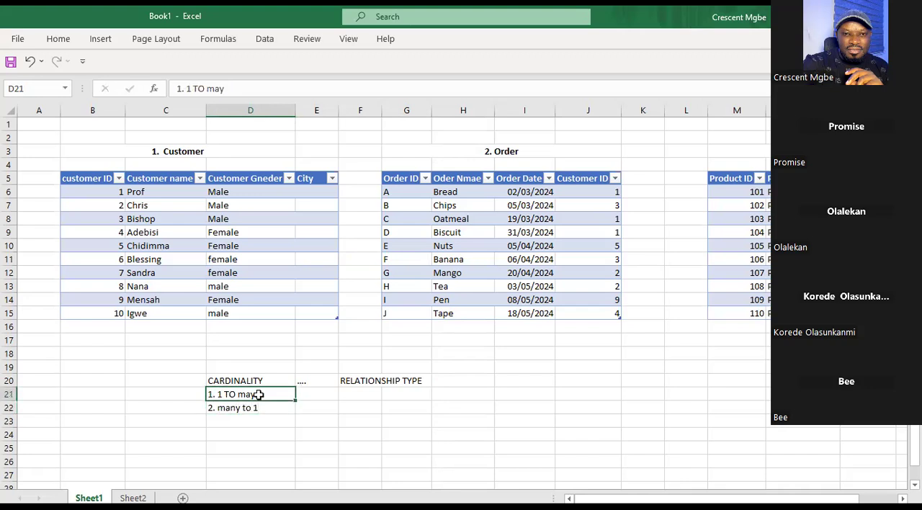
{"action": "key", "text": "BackSpace"}
{"action": "type", "text": "ny"}
{"action": "left_click", "coordinate": [283, 410]}
Enter "3. 1 to 1" in cell D23 and "4. Many to Many" in D24.
{"action": "left_click", "coordinate": [234, 422]}
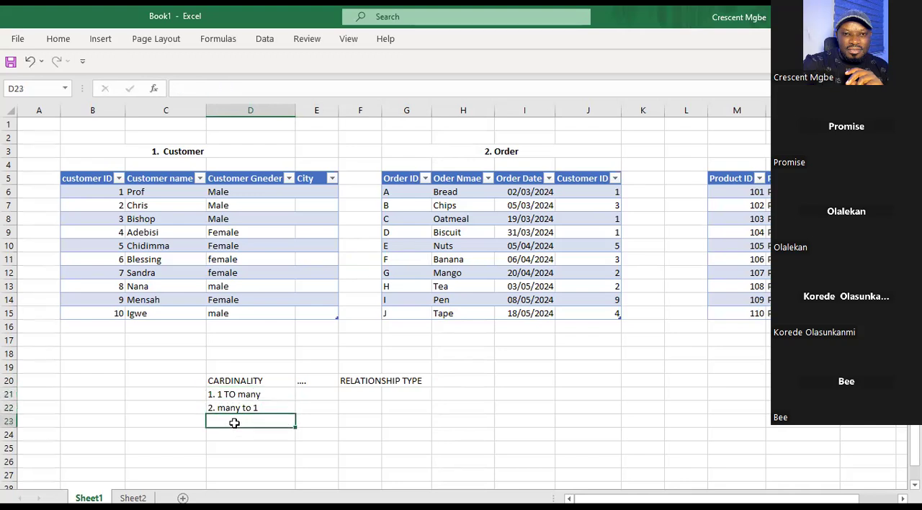
{"action": "type", "text": "3. 1 to 1"}
{"action": "left_click", "coordinate": [259, 437]}
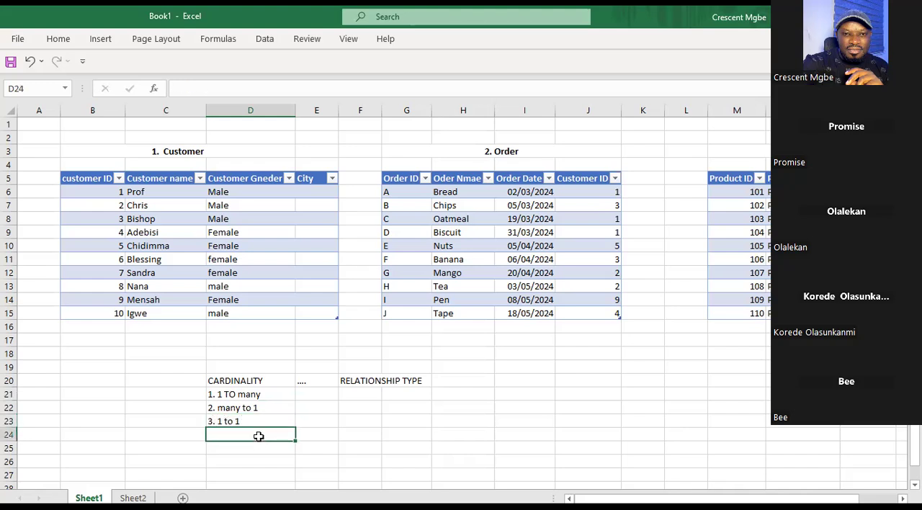
{"action": "type", "text": "4. Many to Many"}
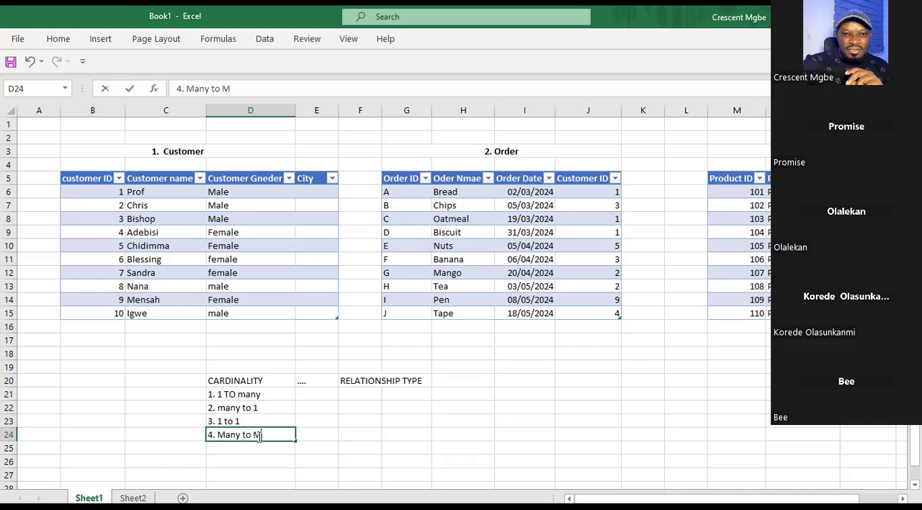
{"action": "left_click", "coordinate": [479, 405]}
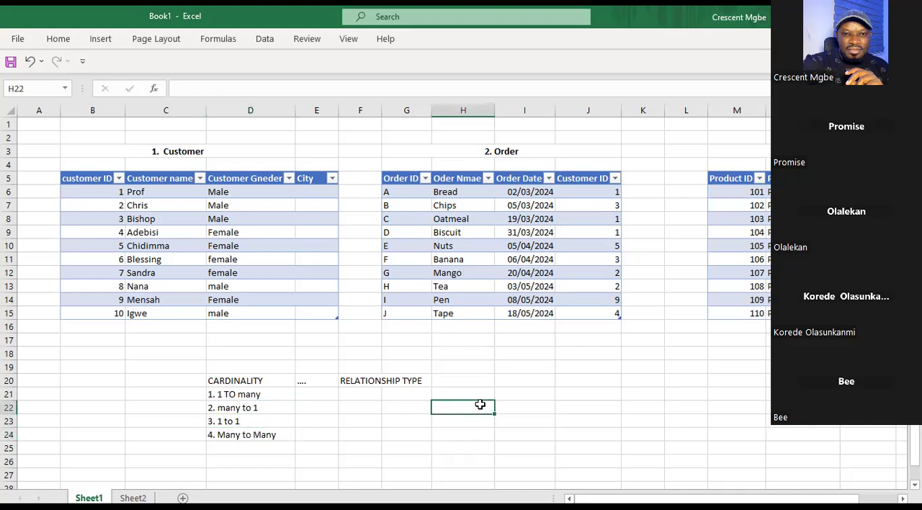
Move the four numbered entries from D21:D24 to F21:F24 under RELATIONSHIP TYPE, finishing on empty cell J22.
{"action": "left_click_drag", "start_coordinate": [244, 394], "coordinate": [251, 434]}
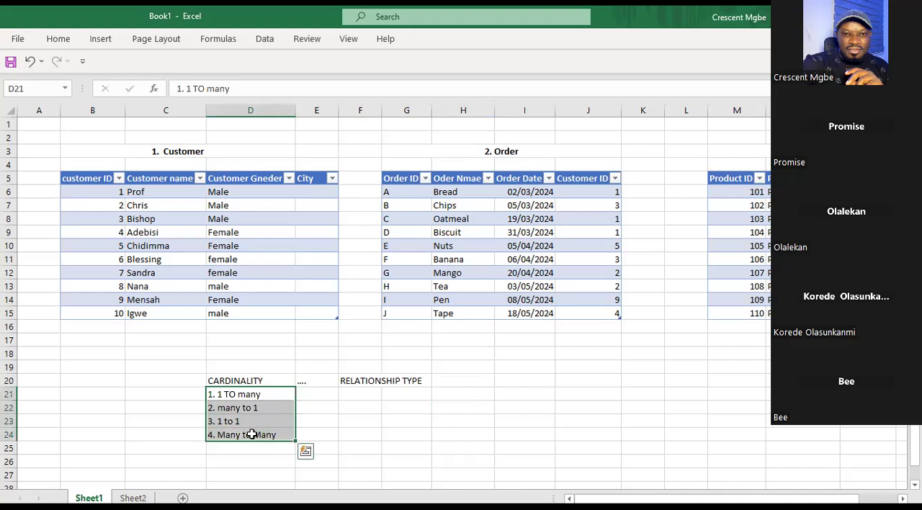
{"action": "key", "text": "ctrl+c"}
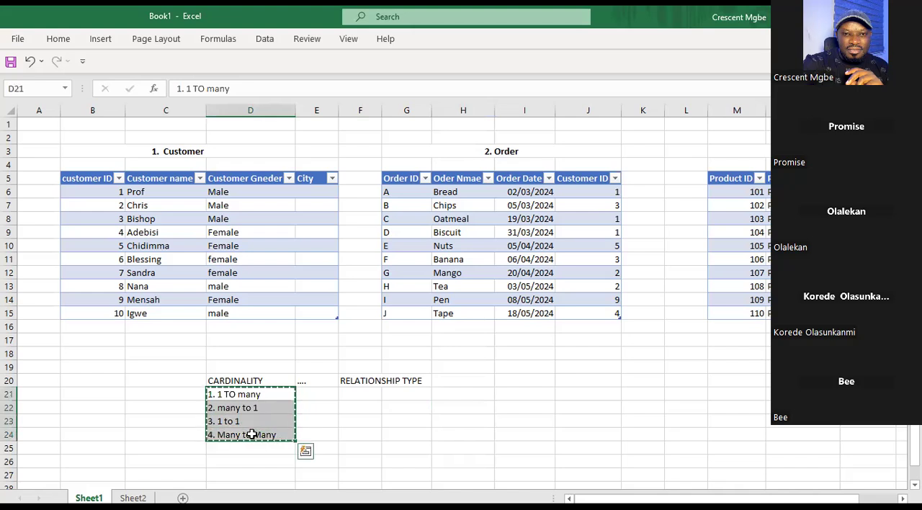
{"action": "left_click", "coordinate": [370, 394]}
{"action": "key", "text": "ctrl+v"}
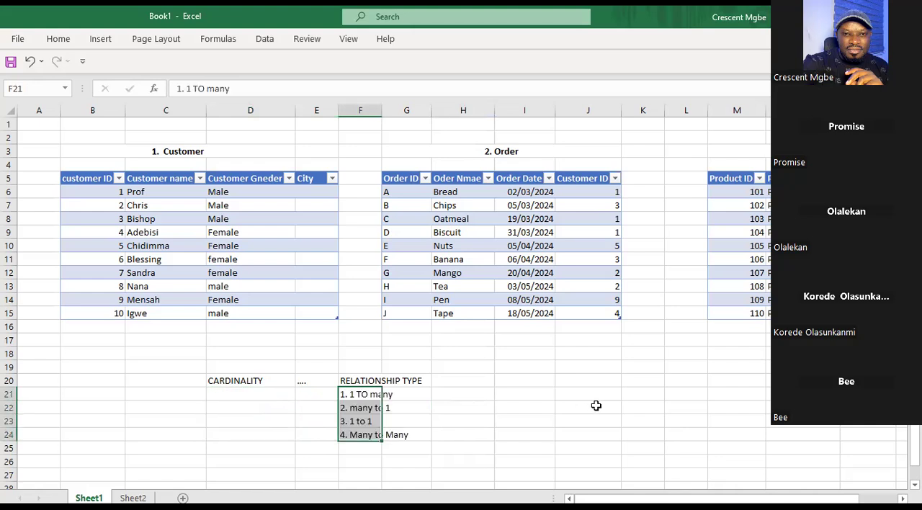
{"action": "left_click", "coordinate": [594, 405]}
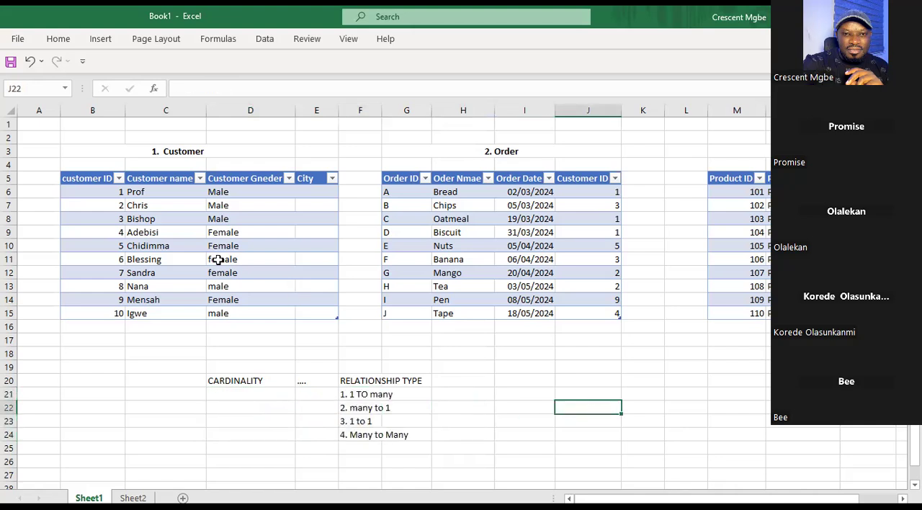
AutoFit the width of all columns on Sheet1, finishing on empty cell I19.
{"action": "left_click", "coordinate": [5, 111]}
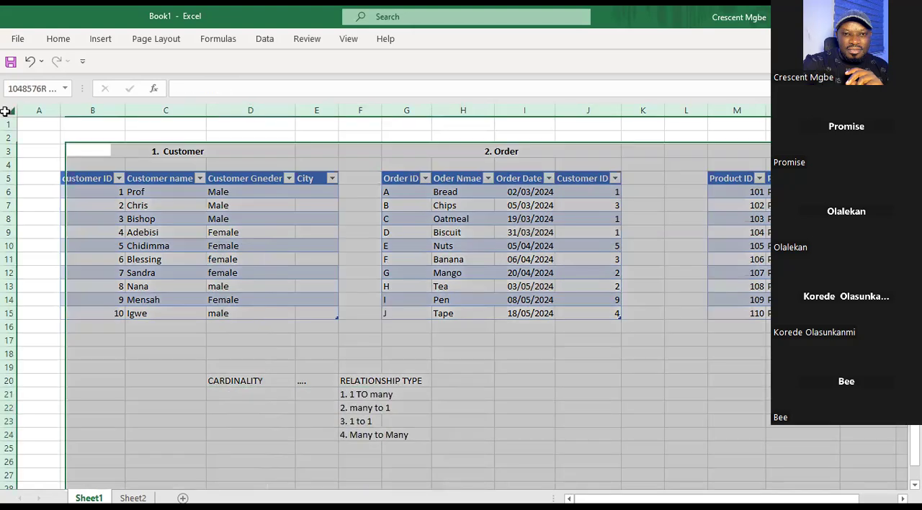
{"action": "double_click", "coordinate": [60, 107]}
{"action": "left_click", "coordinate": [539, 364]}
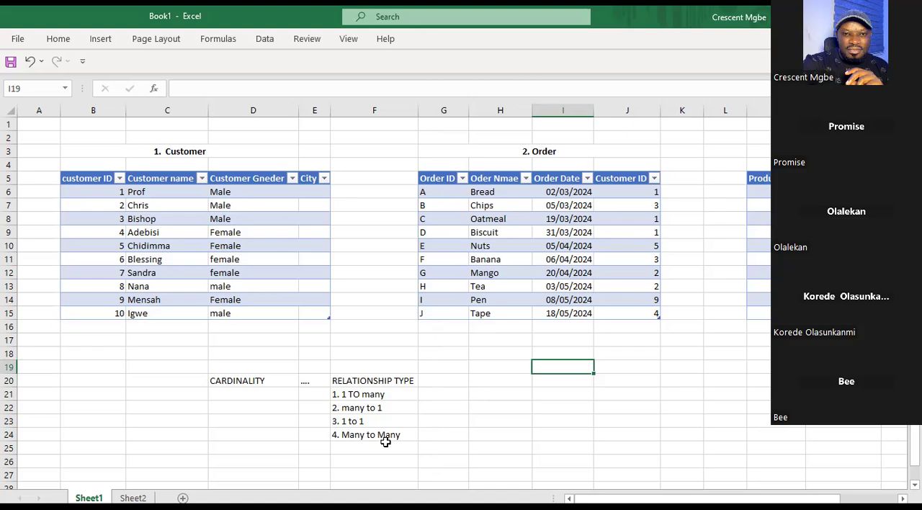
Match customer ID 1 in B6 with its Order table occurrences in J6, J8 and J9, selecting them together before clearing the selection.
{"action": "left_click", "coordinate": [452, 395]}
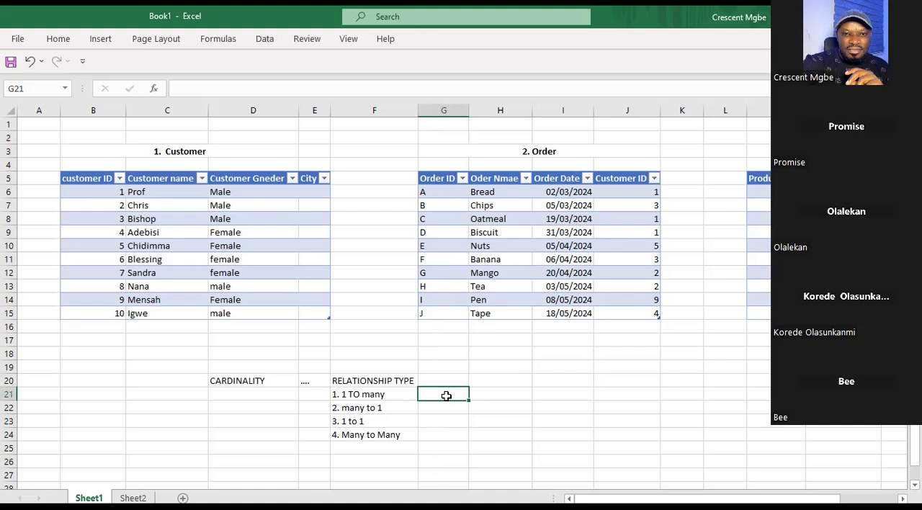
{"action": "left_click", "coordinate": [100, 193]}
{"action": "left_click", "coordinate": [157, 194]}
{"action": "left_click", "coordinate": [119, 193]}
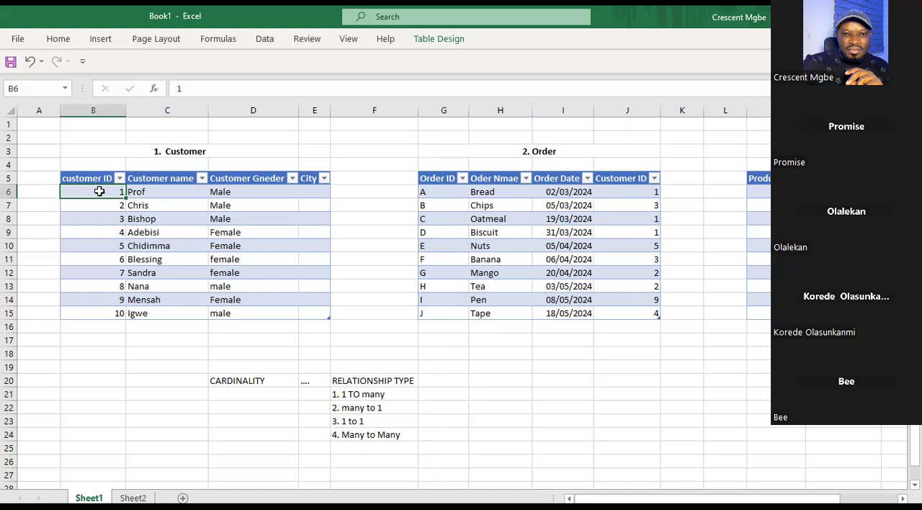
{"action": "left_click", "coordinate": [651, 188], "text": "ctrl"}
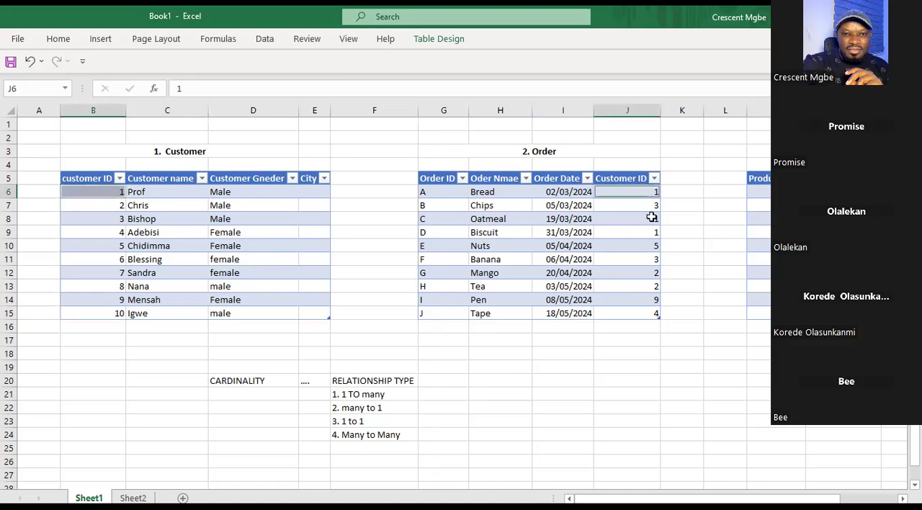
{"action": "left_click", "coordinate": [651, 216], "text": "ctrl"}
{"action": "left_click", "coordinate": [653, 234], "text": "ctrl"}
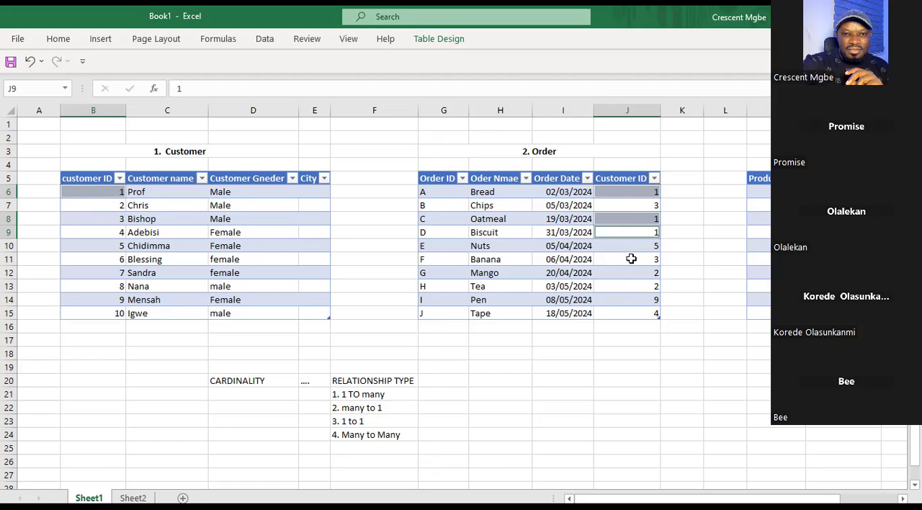
{"action": "left_click", "coordinate": [276, 137]}
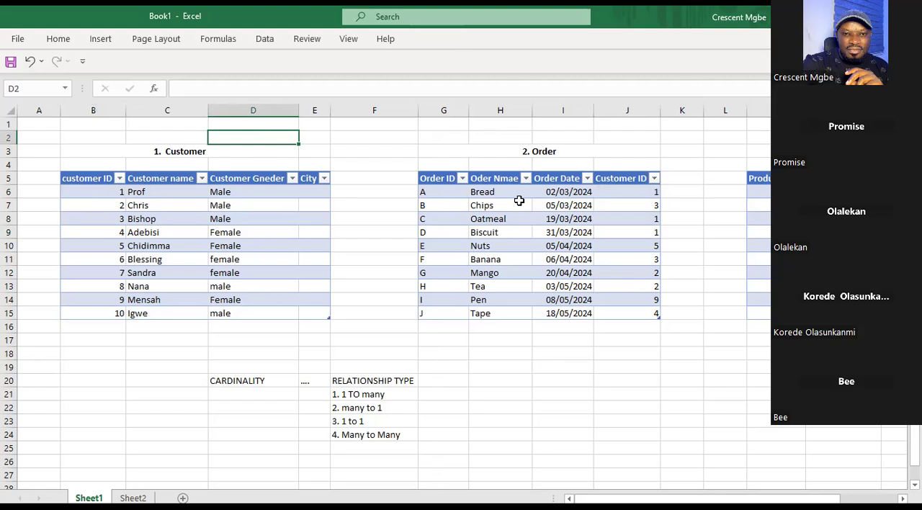
Trace the orders of Customer ID 1 through J6 to Bread and J8 to Oatmeal, ending on J9.
{"action": "left_click", "coordinate": [629, 193]}
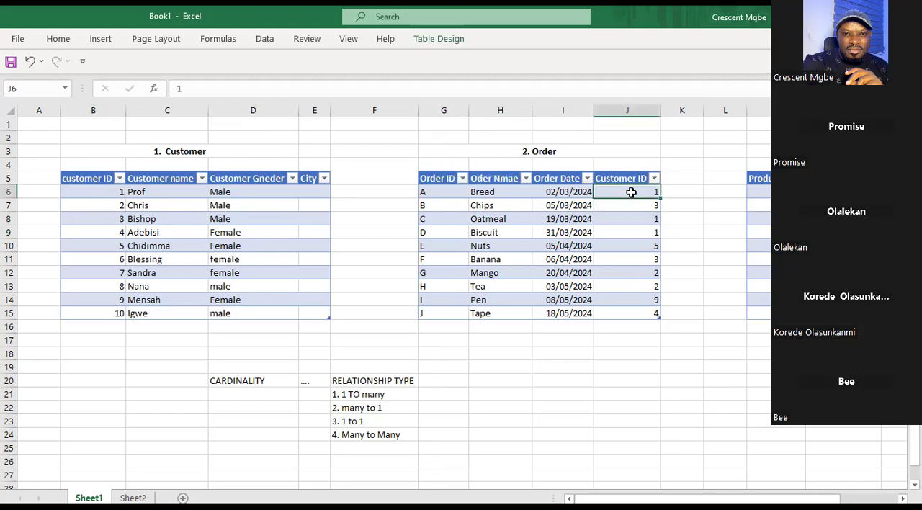
{"action": "left_click", "coordinate": [511, 194]}
{"action": "left_click", "coordinate": [652, 218]}
{"action": "left_click", "coordinate": [512, 223]}
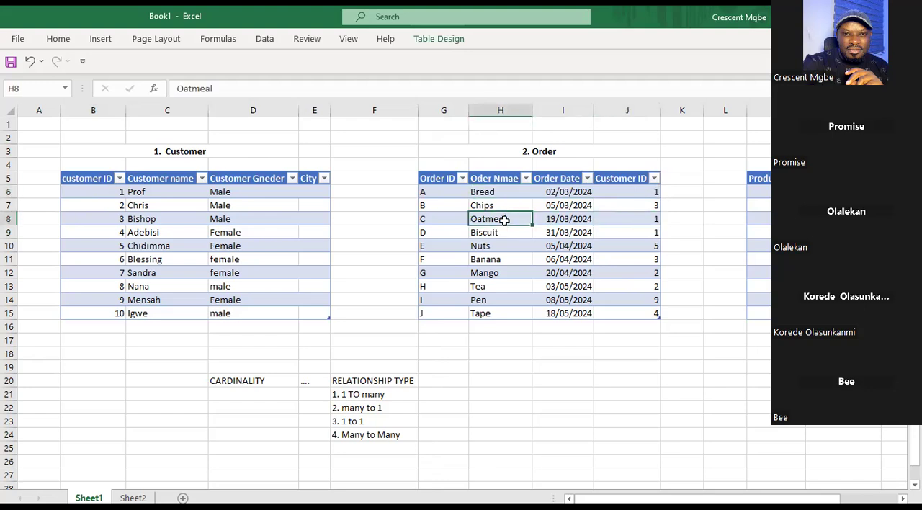
{"action": "left_click", "coordinate": [636, 236]}
{"action": "left_click", "coordinate": [648, 189]}
{"action": "left_click", "coordinate": [649, 219]}
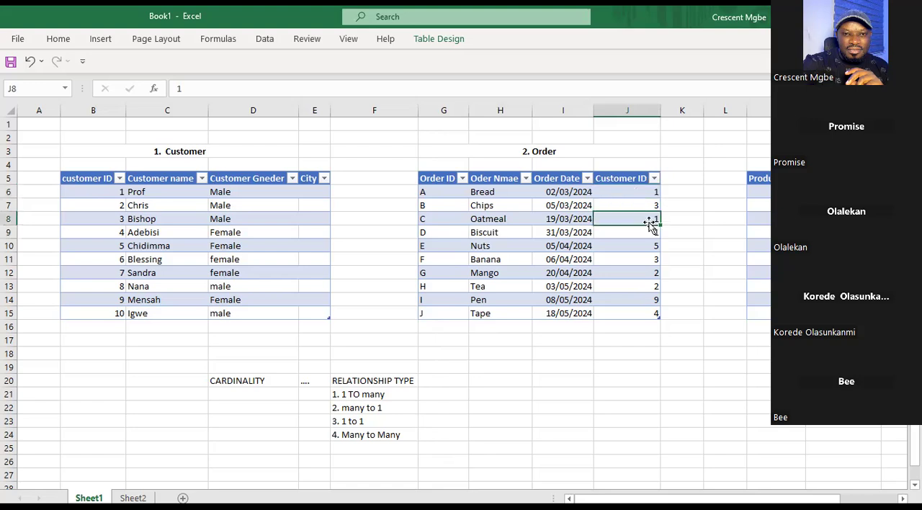
{"action": "left_click", "coordinate": [646, 236]}
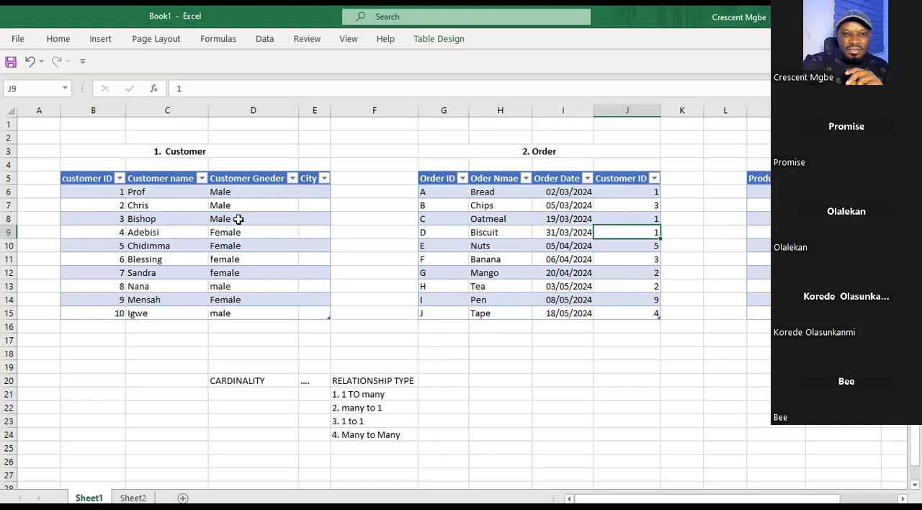
Relate customer ID 1 in B6 to Order cells J6 and J9 and to the "1. 1 TO many" entry in F21, ending on J6.
{"action": "left_click", "coordinate": [108, 191]}
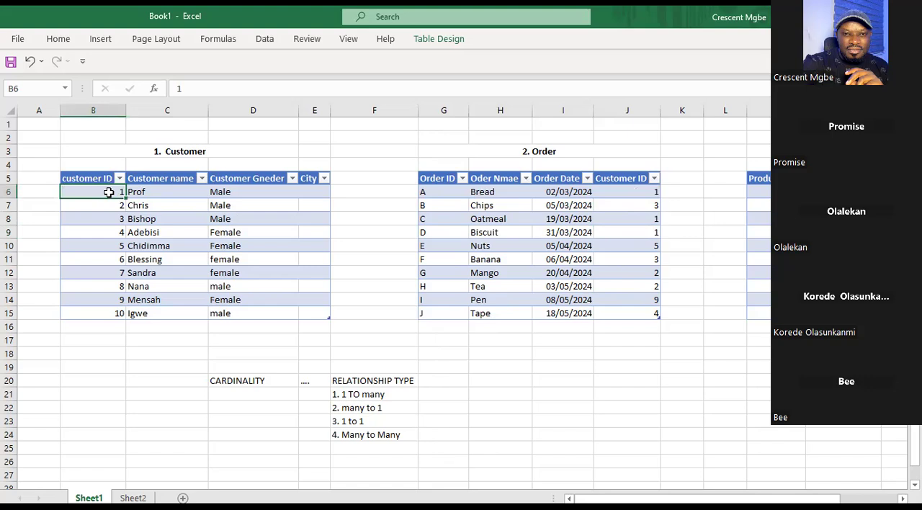
{"action": "left_click", "coordinate": [155, 191]}
{"action": "left_click", "coordinate": [120, 192]}
{"action": "left_click", "coordinate": [625, 191]}
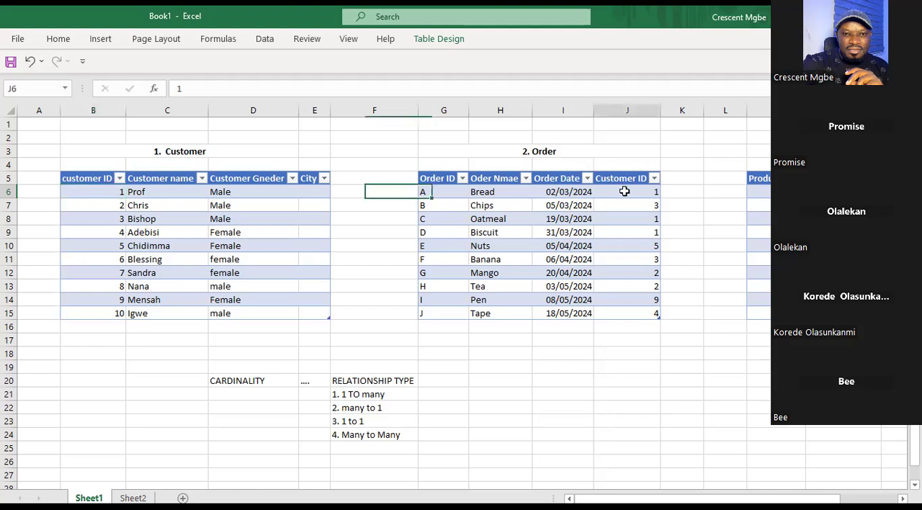
{"action": "left_click", "coordinate": [650, 232]}
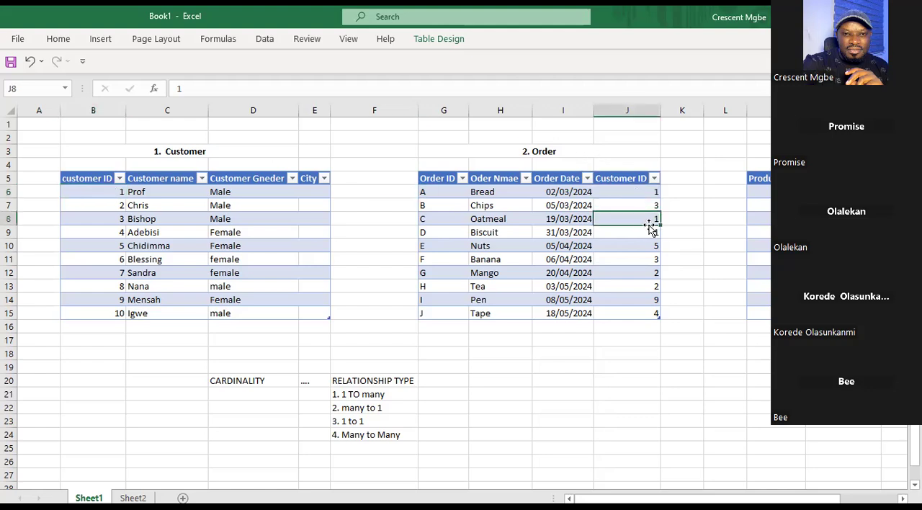
{"action": "left_click", "coordinate": [358, 396]}
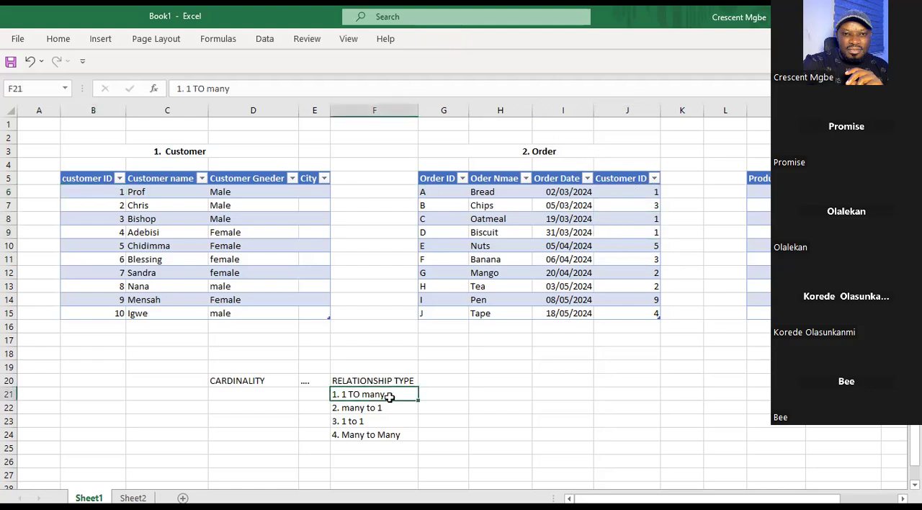
{"action": "left_click", "coordinate": [627, 193]}
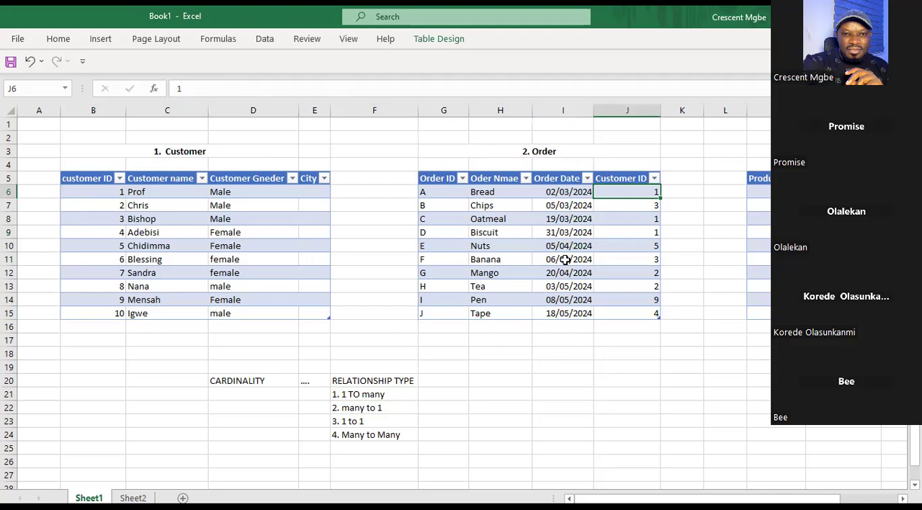
Enter "single" in cell J21 and "both" in J22 below the Order table, finishing on F21.
{"action": "left_click", "coordinate": [649, 390]}
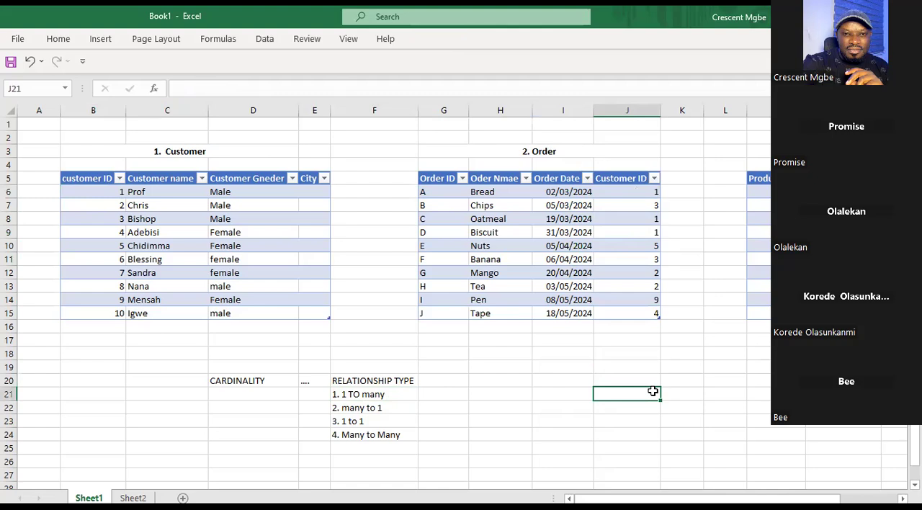
{"action": "type", "text": "single"}
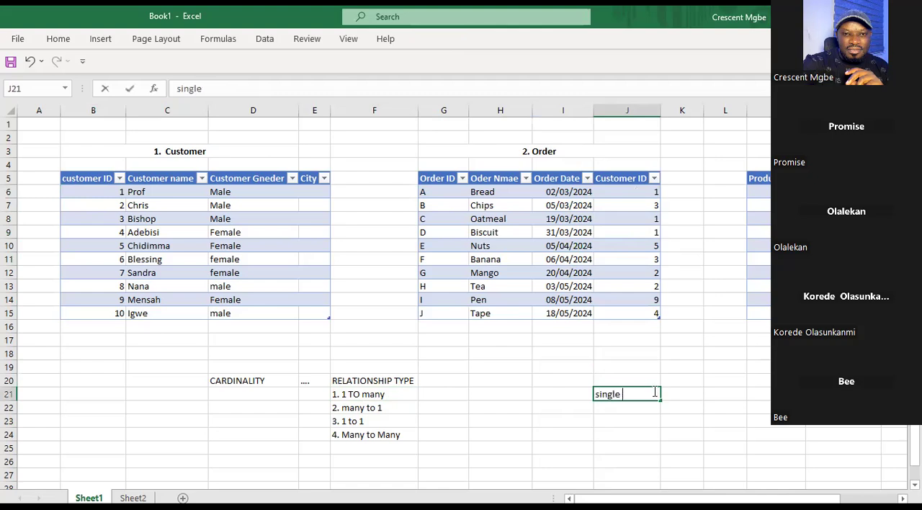
{"action": "left_click", "coordinate": [642, 410]}
{"action": "type", "text": "both"}
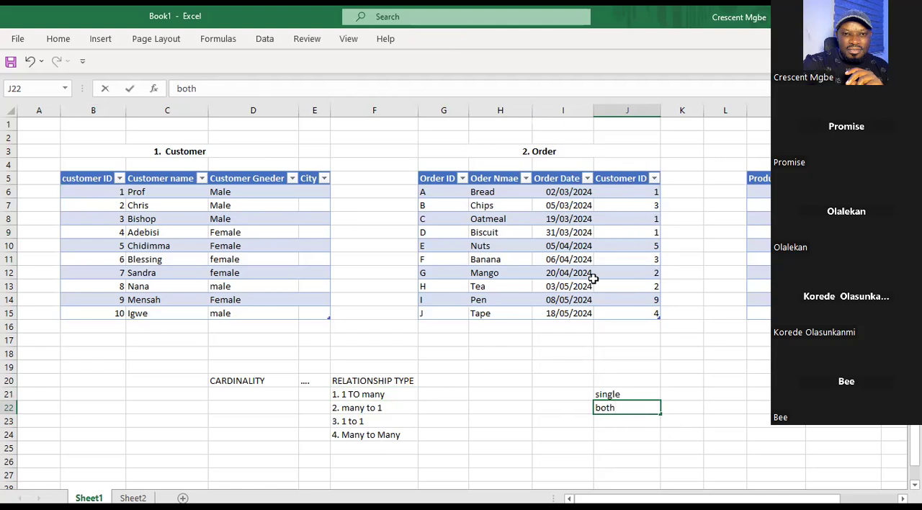
{"action": "left_click", "coordinate": [656, 395]}
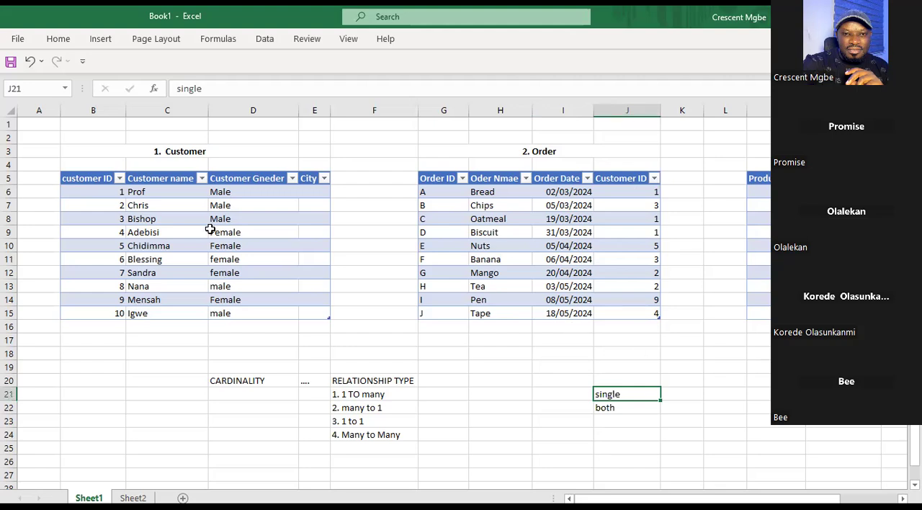
{"action": "left_click", "coordinate": [399, 395]}
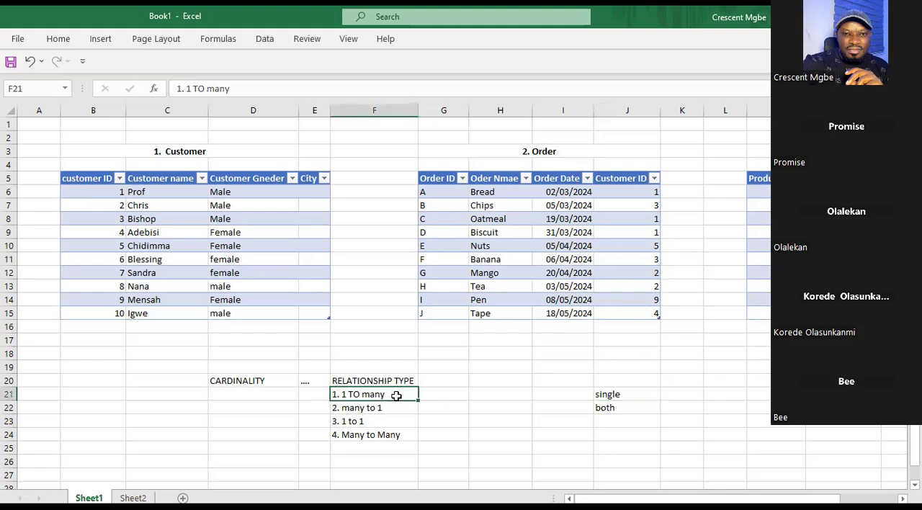
Trace customer ID 1 from B6 in the Customer table to its Order table occurrences in J6, J8 and J9.
{"action": "left_click", "coordinate": [109, 191]}
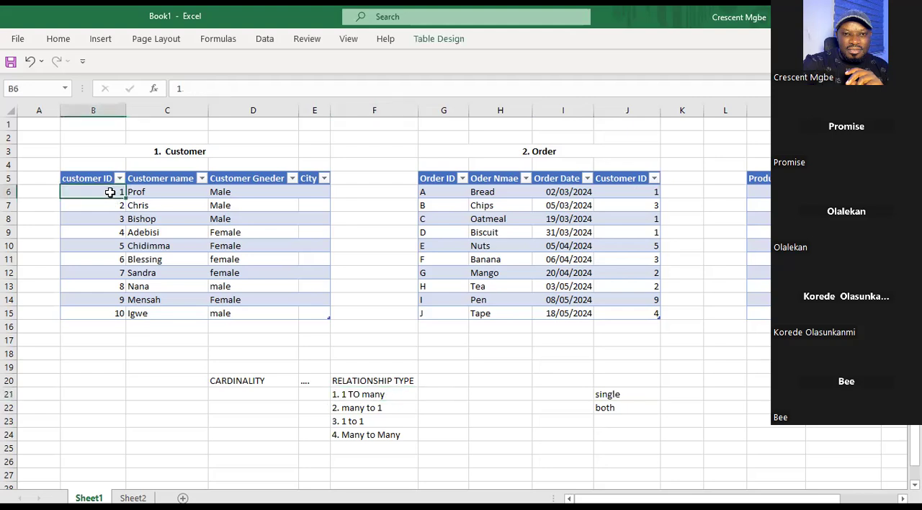
{"action": "left_click", "coordinate": [615, 198]}
{"action": "left_click", "coordinate": [652, 220]}
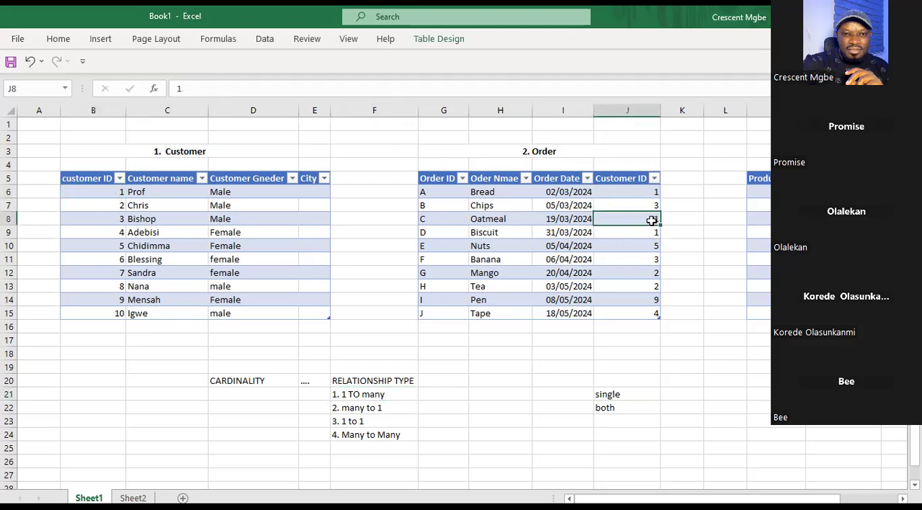
{"action": "left_click", "coordinate": [654, 232]}
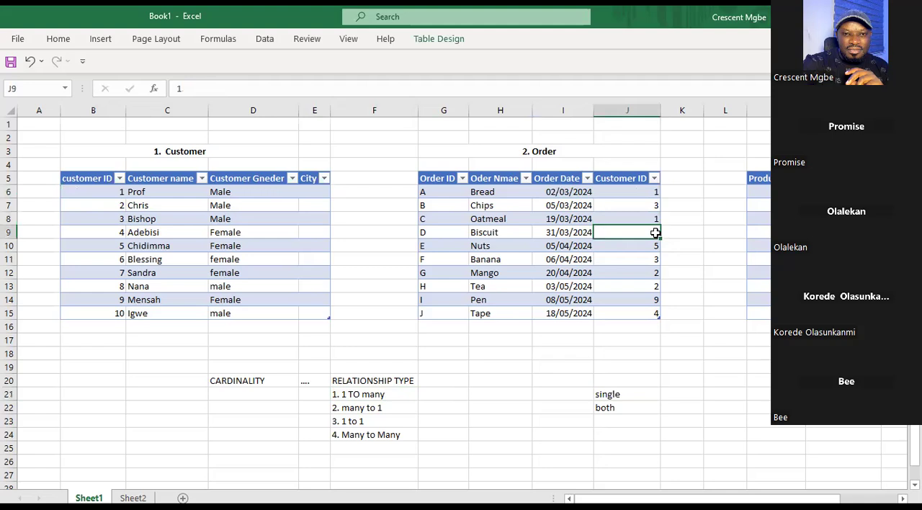
Go through the relationship types many to 1 in F22, 1 to 1 in F23 and Many to Many in F24.
{"action": "left_click", "coordinate": [400, 405]}
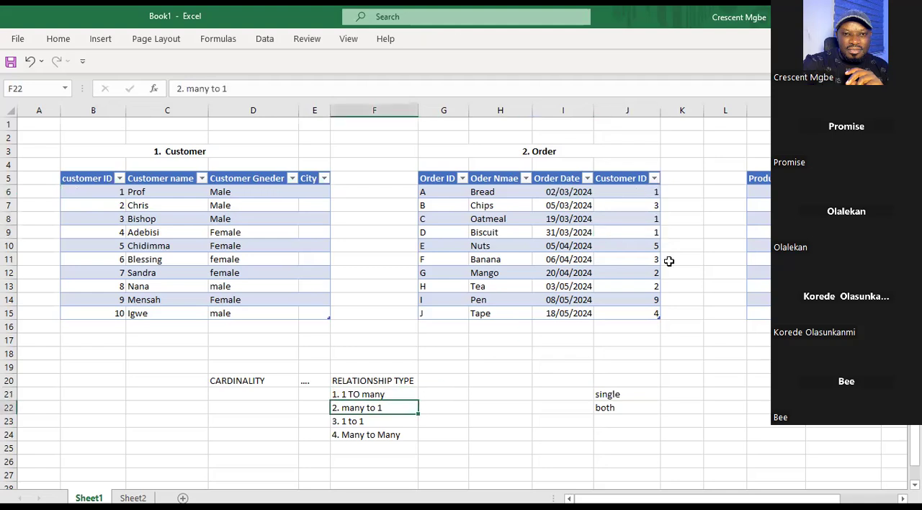
{"action": "left_click", "coordinate": [382, 422]}
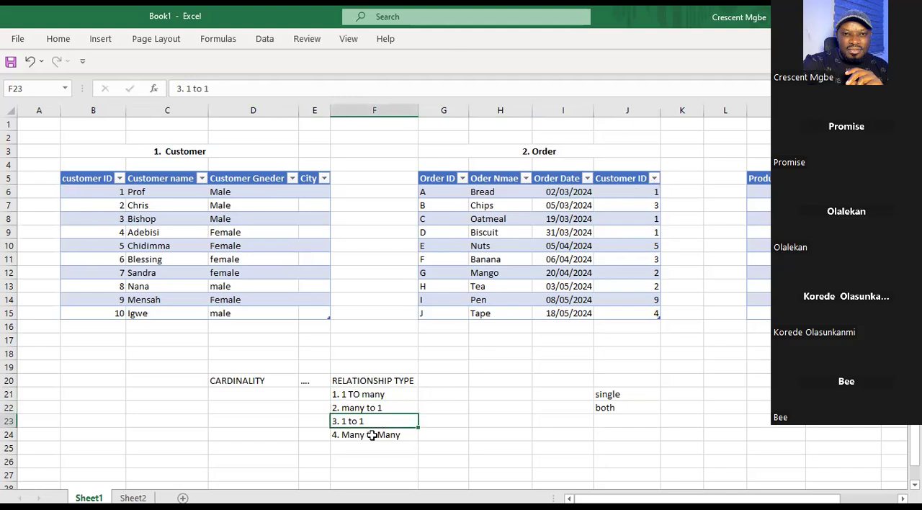
{"action": "left_click", "coordinate": [372, 435]}
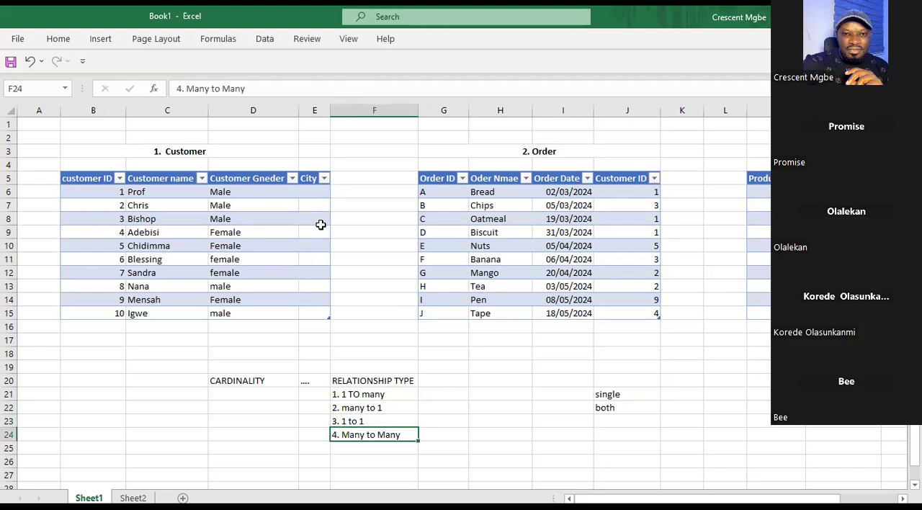
Walk down the Customer name column from C6 to C13 and relate it to the Order table's Customer ID in J6.
{"action": "left_click", "coordinate": [179, 192]}
{"action": "key", "text": "Down"}
{"action": "key", "text": "Down"}
{"action": "key", "text": "Down"}
{"action": "key", "text": "Down"}
{"action": "key", "text": "Down"}
{"action": "key", "text": "Down"}
{"action": "key", "text": "Down"}
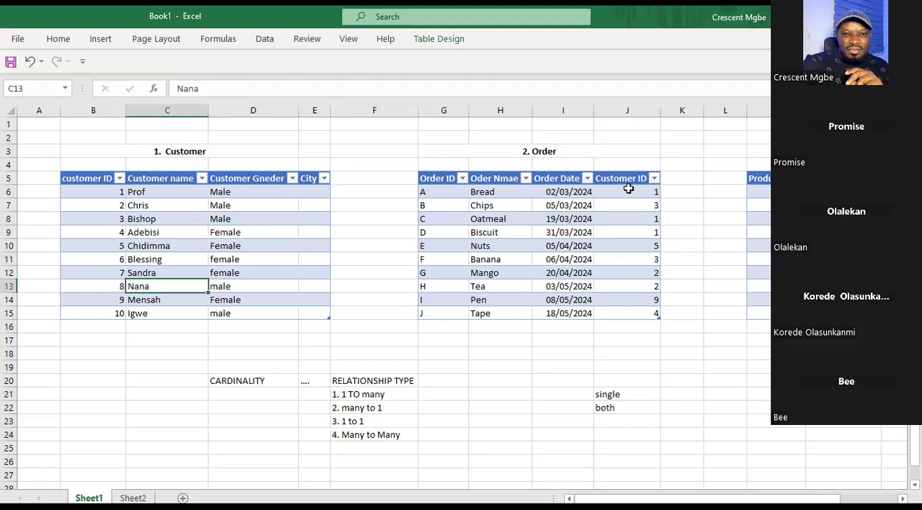
{"action": "left_click", "coordinate": [623, 218]}
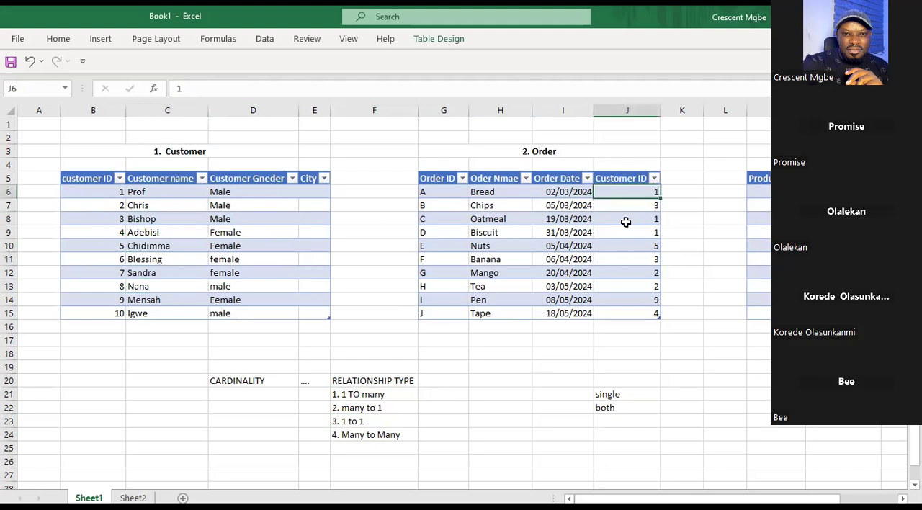
Compare the Many to Many, 1 to 1 and 1 TO many entries in the relationship list, ending on F23.
{"action": "left_click", "coordinate": [437, 438]}
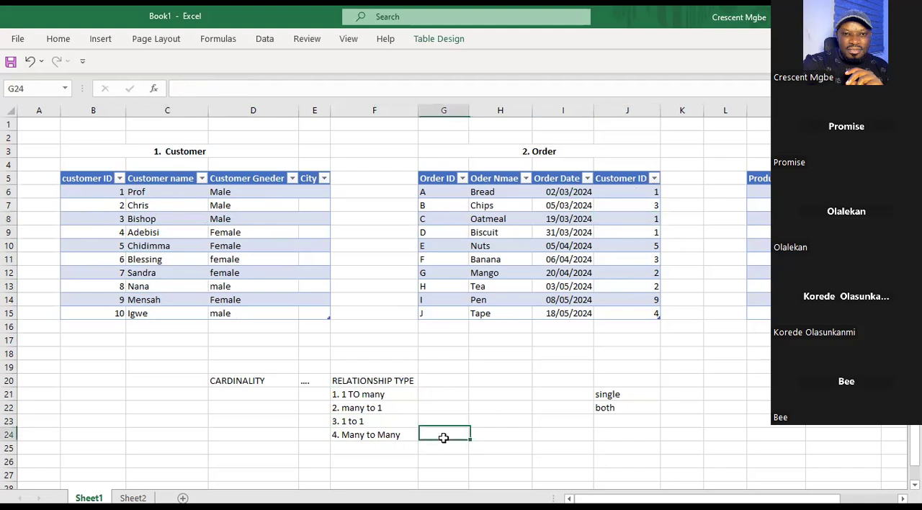
{"action": "left_click", "coordinate": [393, 435]}
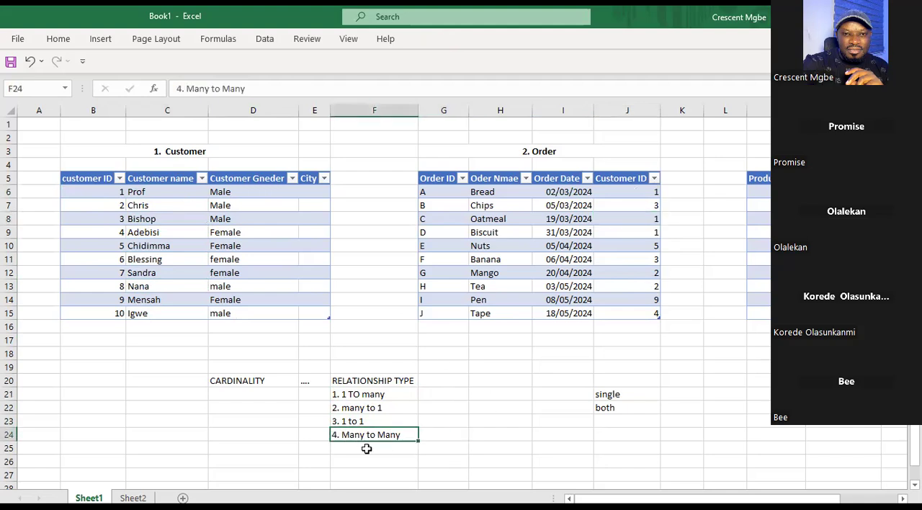
{"action": "left_click", "coordinate": [381, 420]}
{"action": "left_click", "coordinate": [385, 433]}
{"action": "left_click", "coordinate": [390, 396]}
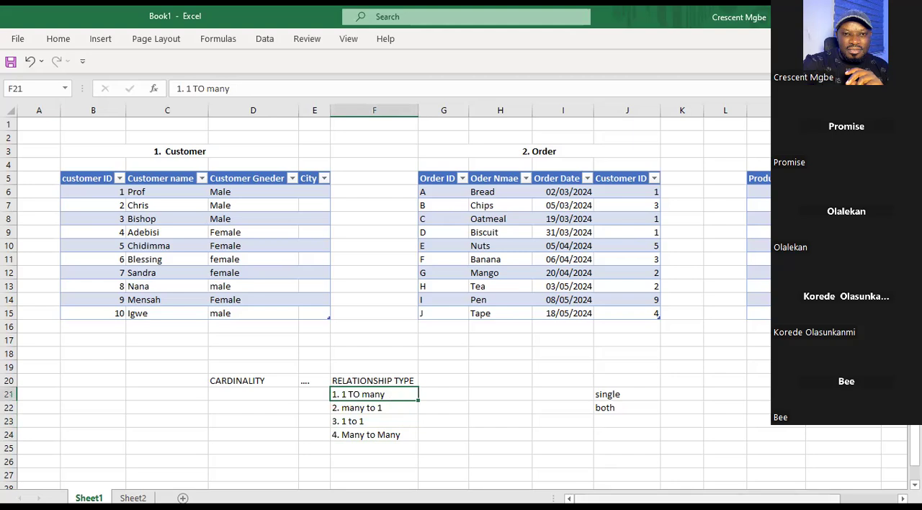
{"action": "left_click", "coordinate": [377, 421]}
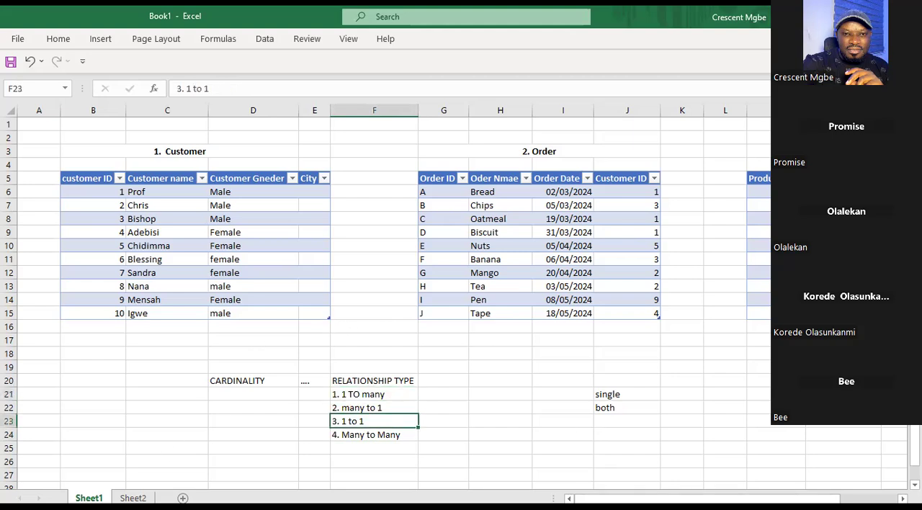
Show the PASSPORT table on Sheet2 and highlight the range C1:J8 around it.
{"action": "key", "text": "ctrl+Page_Down"}
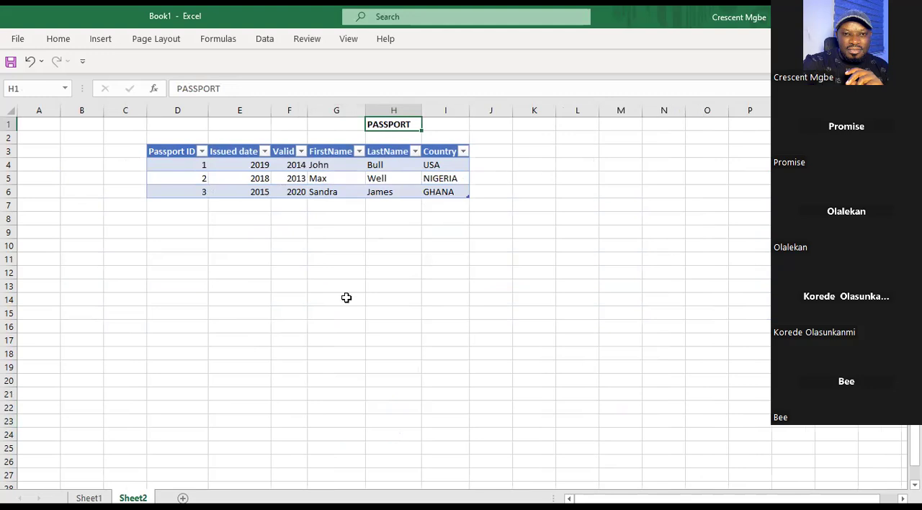
{"action": "left_click", "coordinate": [296, 260]}
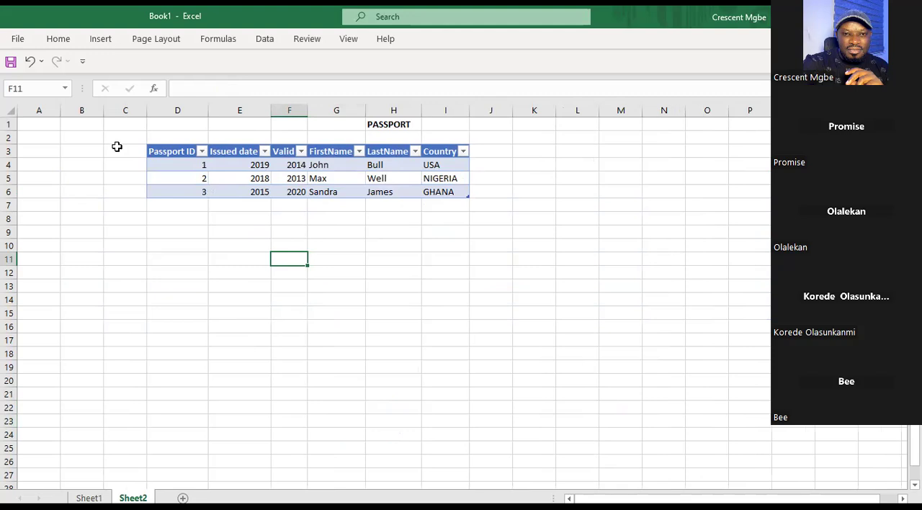
{"action": "left_click_drag", "start_coordinate": [131, 126], "coordinate": [489, 215]}
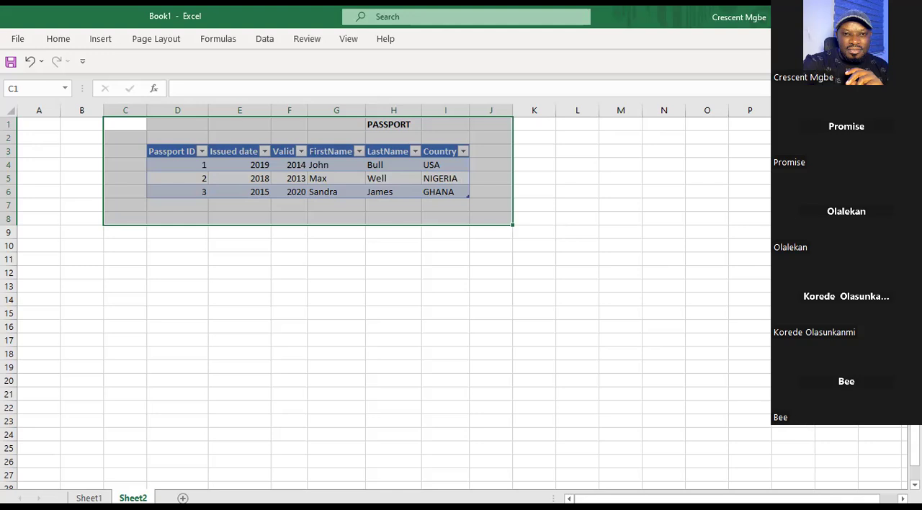
{"action": "scroll", "coordinate": [385, 288], "scroll_direction": "down", "scroll_amount": 1}
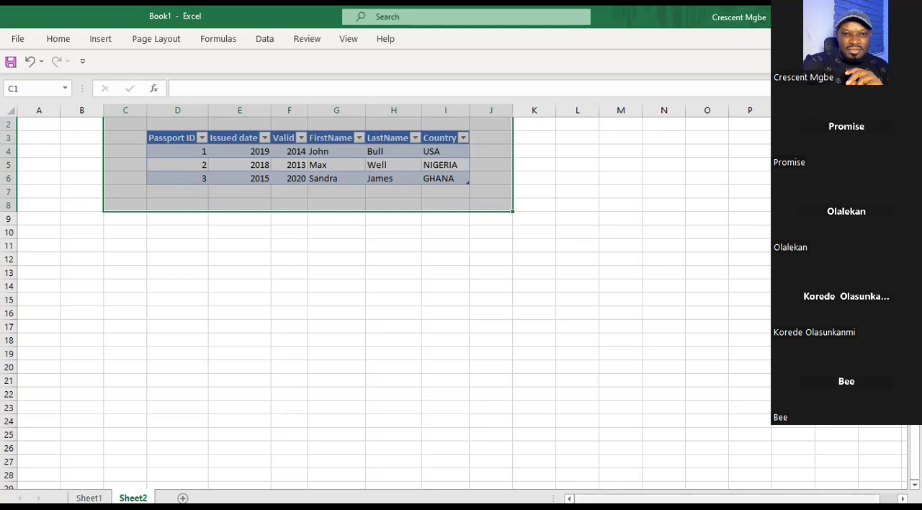
{"action": "scroll", "coordinate": [393, 385], "scroll_direction": "right", "scroll_amount": 1}
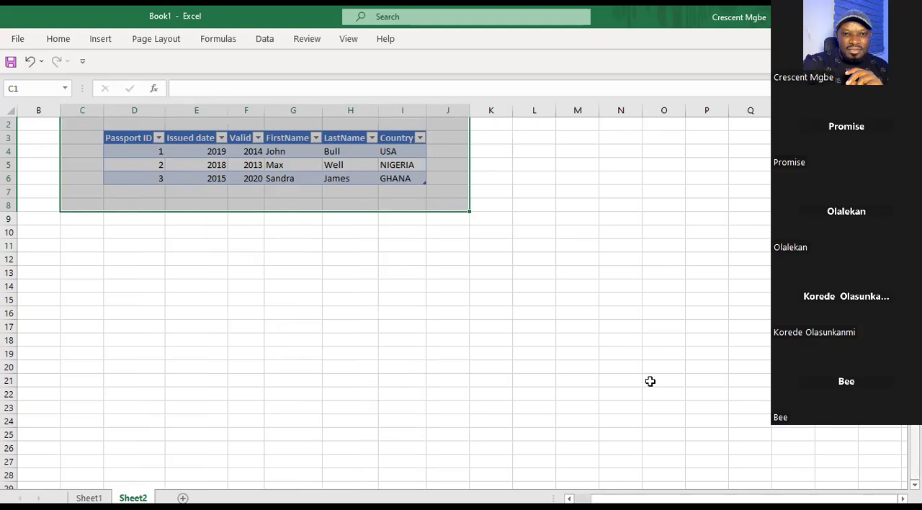
{"action": "scroll", "coordinate": [413, 436], "scroll_direction": "up", "scroll_amount": 1}
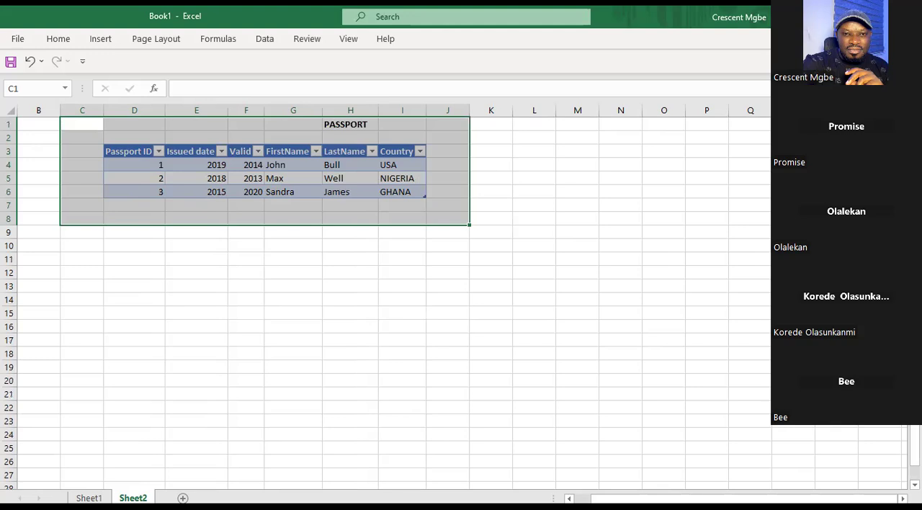
{"action": "key", "text": "alt+Tab"}
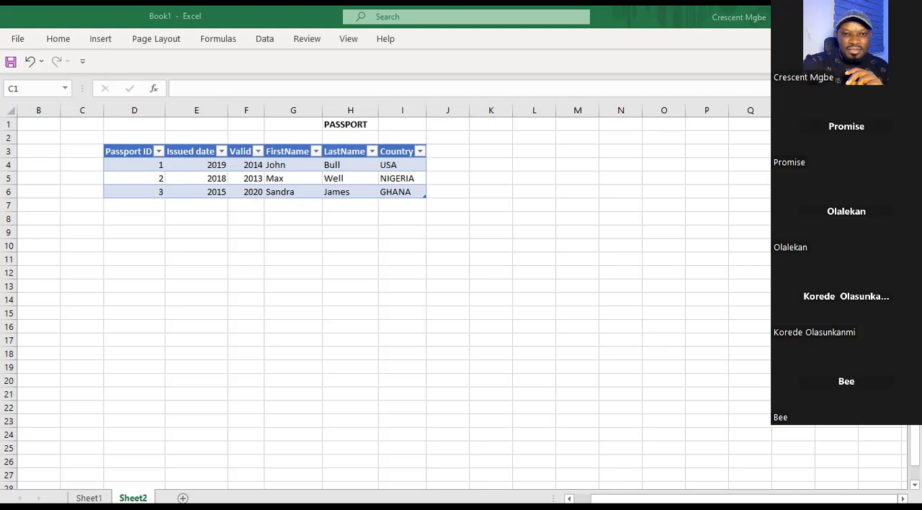
Highlight C1:J8 around the PASSPORT table again for a closer look, ending on empty cell G12.
{"action": "left_click", "coordinate": [308, 313]}
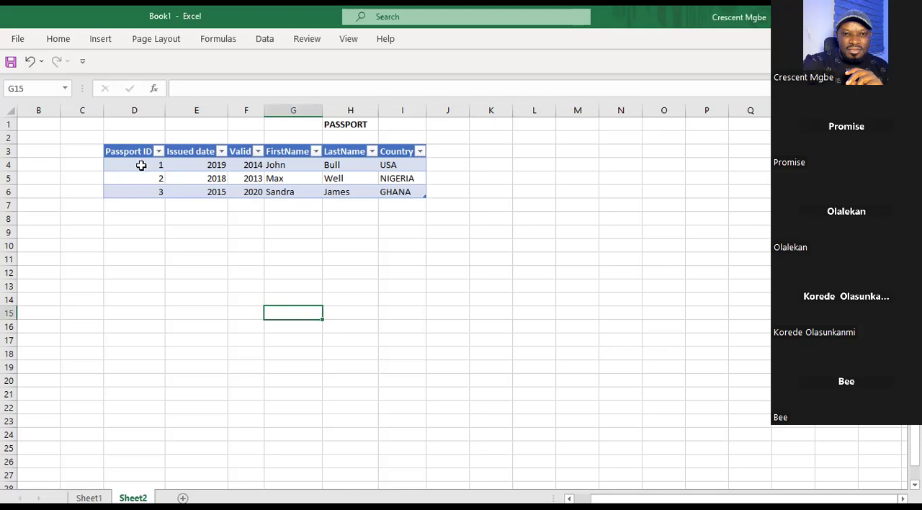
{"action": "left_click_drag", "start_coordinate": [88, 130], "coordinate": [442, 216]}
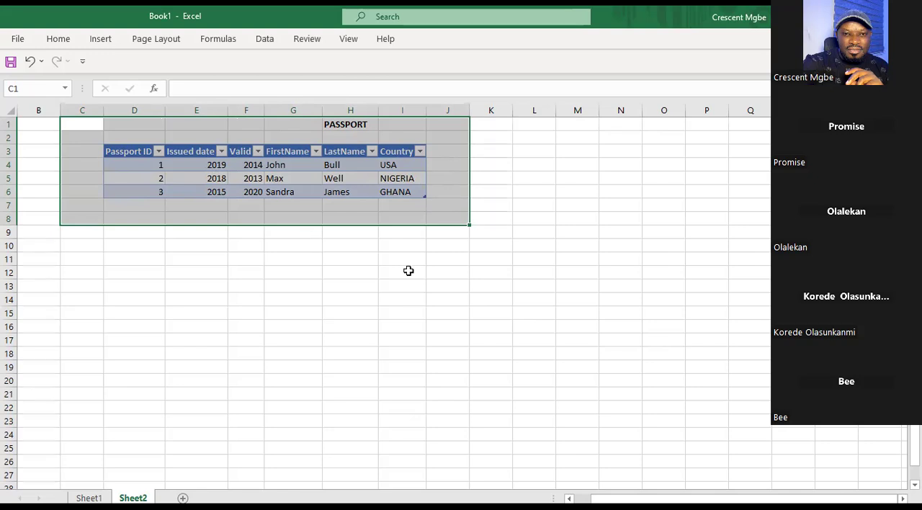
{"action": "scroll", "coordinate": [409, 272], "scroll_direction": "up", "scroll_amount": 1}
{"action": "scroll", "coordinate": [413, 283], "scroll_direction": "up", "scroll_amount": 1}
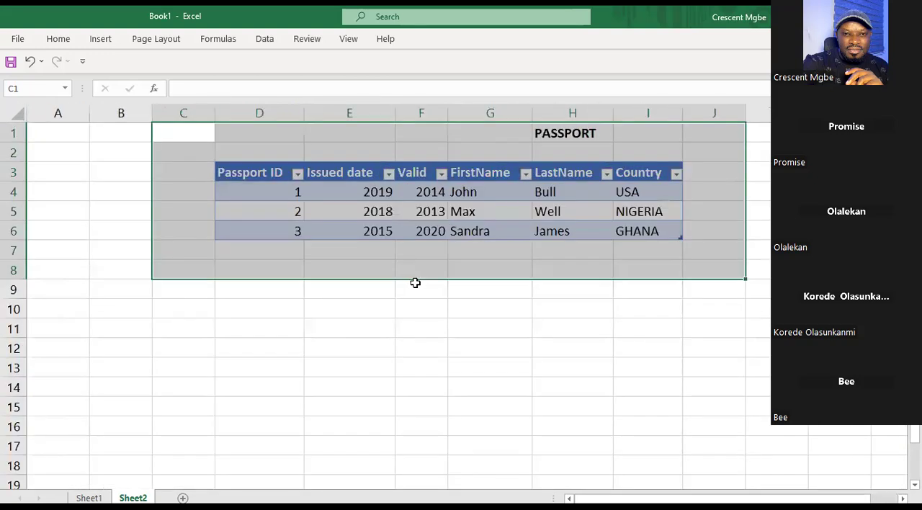
{"action": "left_click", "coordinate": [487, 341]}
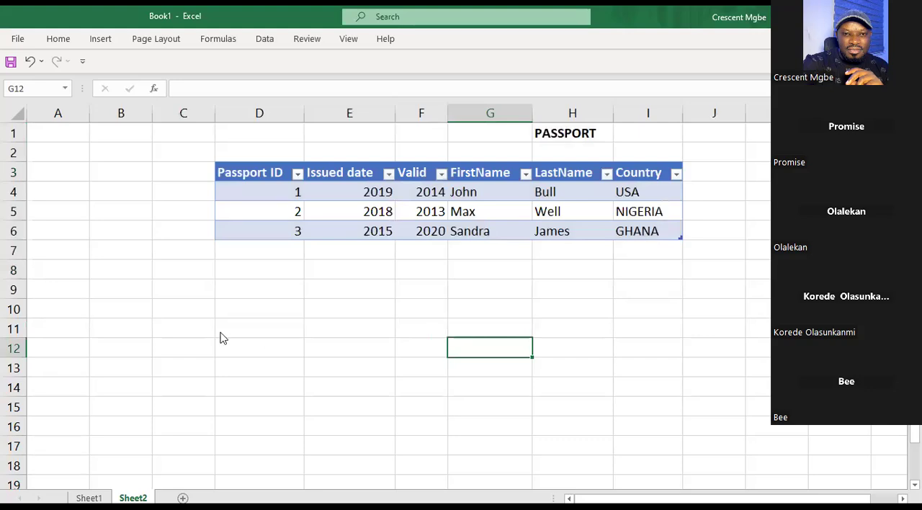
Return to Sheet1, highlight the Customer table in B3:E16, and point out the Customer and Order titles, ending on N2.
{"action": "key", "text": "ctrl+Page_Up"}
{"action": "left_click_drag", "start_coordinate": [63, 148], "coordinate": [308, 328]}
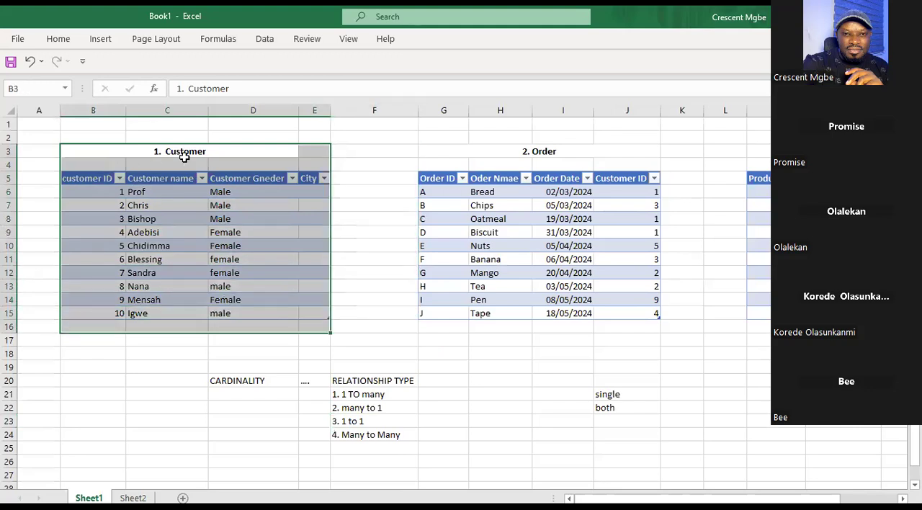
{"action": "left_click", "coordinate": [200, 160]}
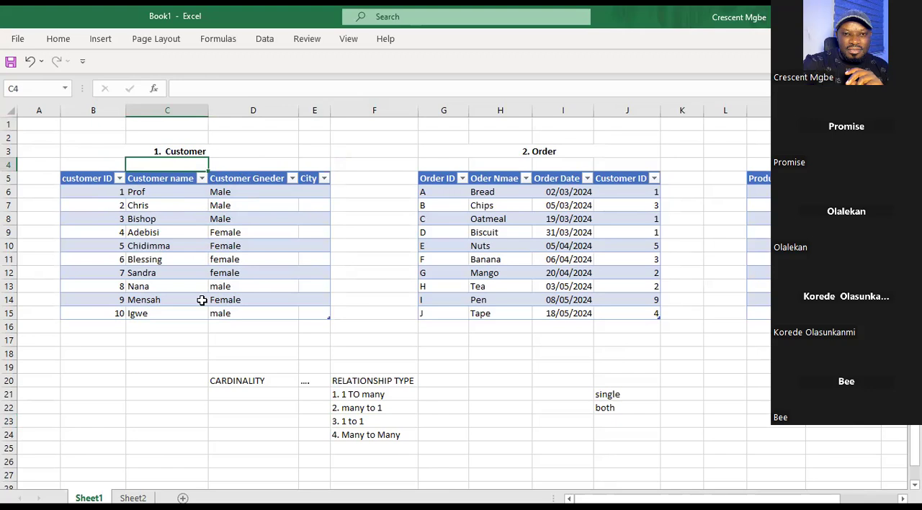
{"action": "left_click_drag", "start_coordinate": [103, 140], "coordinate": [216, 157]}
{"action": "left_click_drag", "start_coordinate": [241, 177], "coordinate": [277, 192]}
{"action": "left_click", "coordinate": [475, 150]}
{"action": "left_click", "coordinate": [841, 138]}
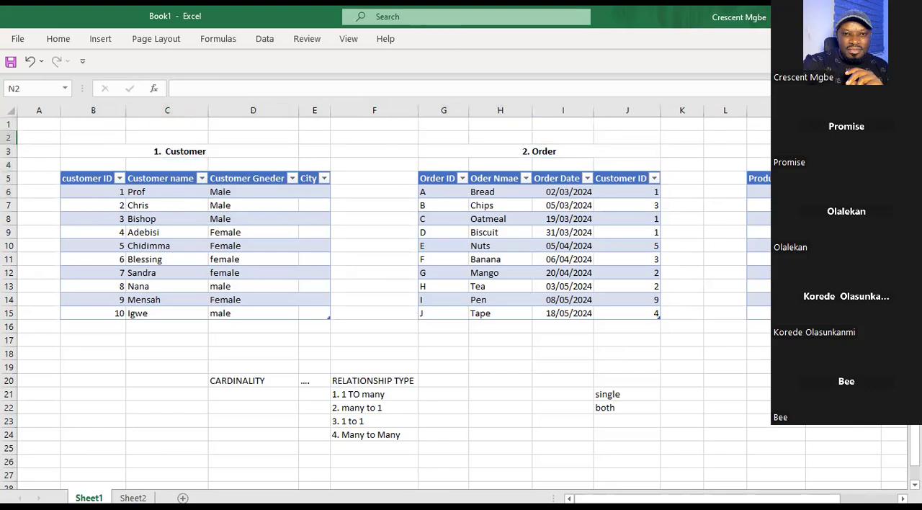
Point out the Customer title in row 3 and highlight the range B4:F16 covering the Customer table.
{"action": "left_click_drag", "start_coordinate": [38, 137], "coordinate": [110, 167]}
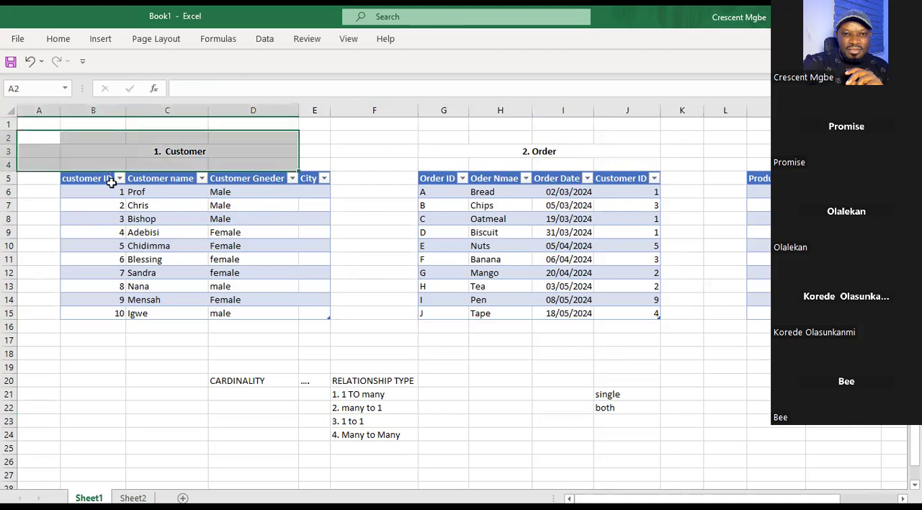
{"action": "left_click", "coordinate": [242, 232]}
{"action": "left_click", "coordinate": [175, 152]}
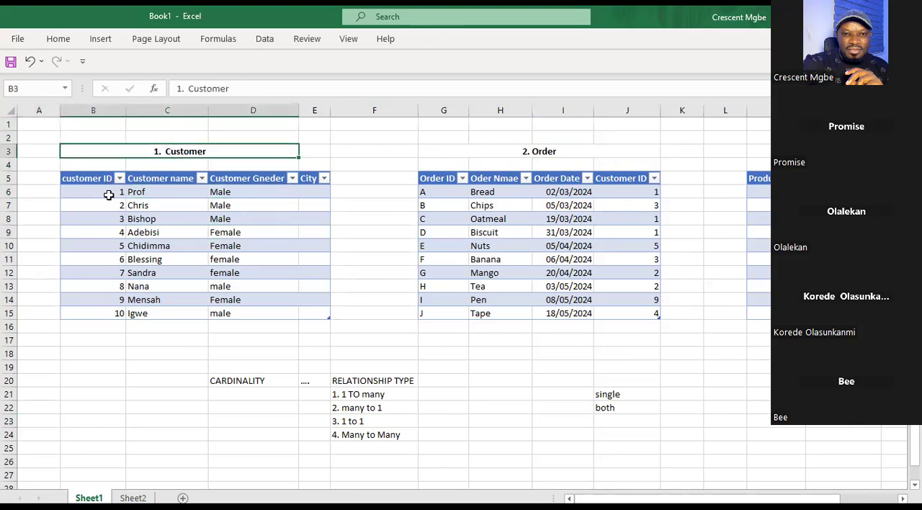
{"action": "left_click_drag", "start_coordinate": [87, 165], "coordinate": [407, 327]}
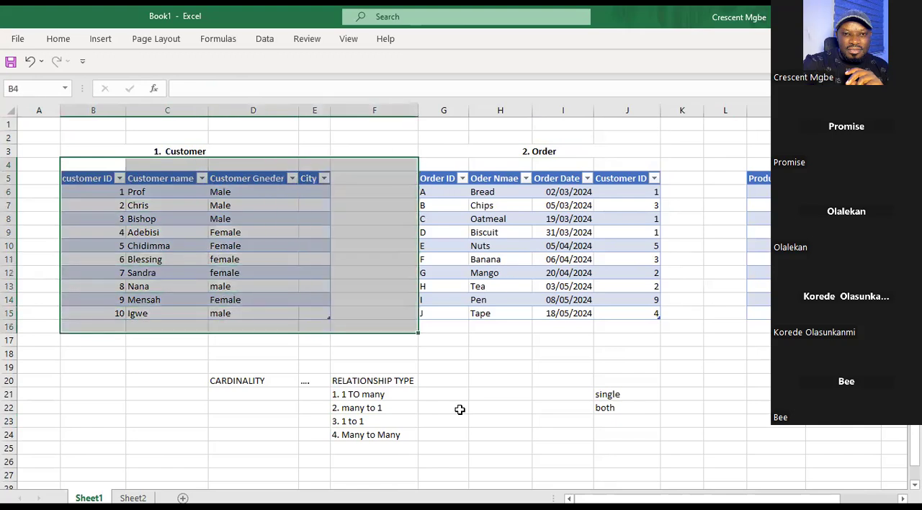
Highlight D2:J7 around the PASSPORT table on Sheet2 and return to the Order table on Sheet1 at I11.
{"action": "left_click", "coordinate": [133, 497]}
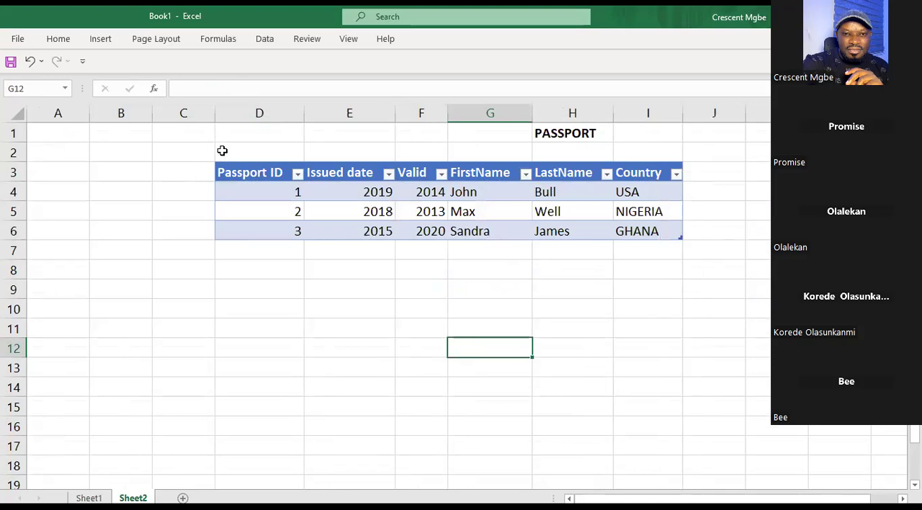
{"action": "left_click_drag", "start_coordinate": [221, 151], "coordinate": [731, 254]}
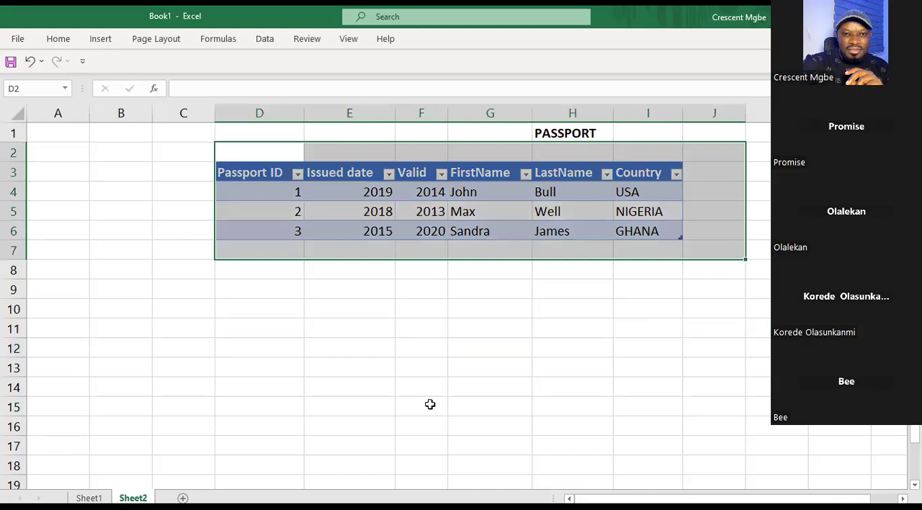
{"action": "key", "text": "ctrl+Page_Up"}
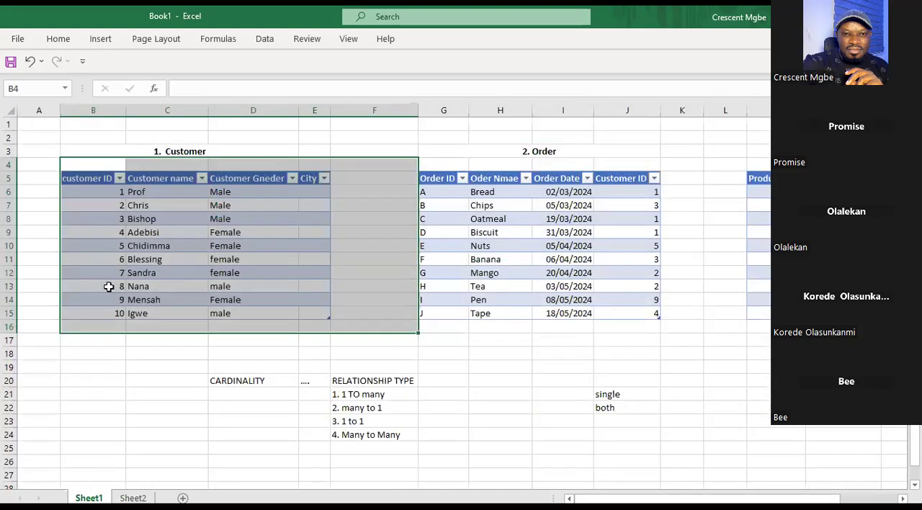
{"action": "left_click", "coordinate": [563, 259]}
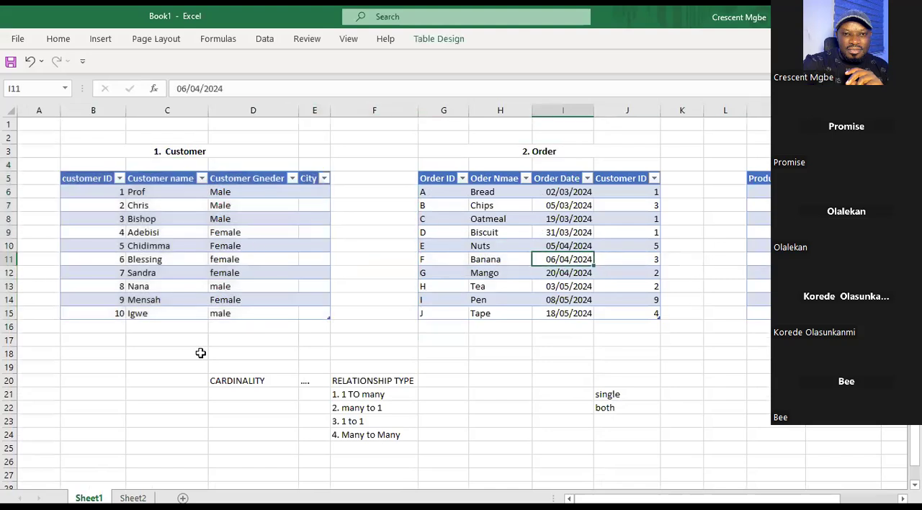
On Sheet2, enter the header Passport ID in C10, below the PASSPORT table.
{"action": "left_click", "coordinate": [132, 497]}
{"action": "left_click", "coordinate": [609, 318]}
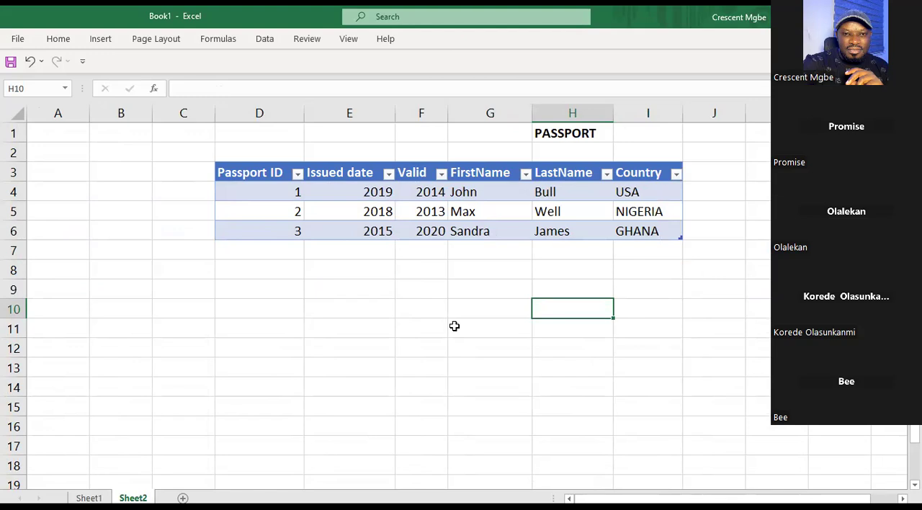
{"action": "left_click", "coordinate": [194, 317]}
{"action": "type", "text": "Passport"}
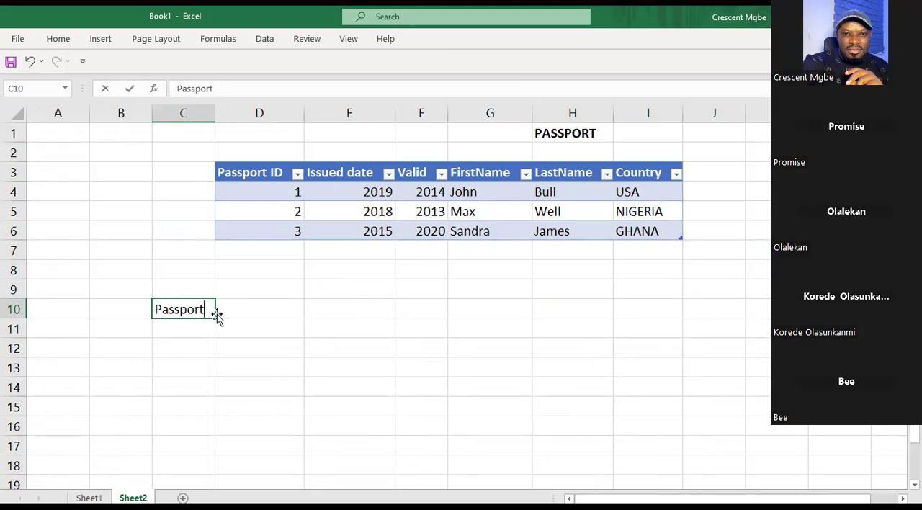
{"action": "type", "text": " Id"}
{"action": "key", "text": "BackSpace"}
{"action": "type", "text": "D"}
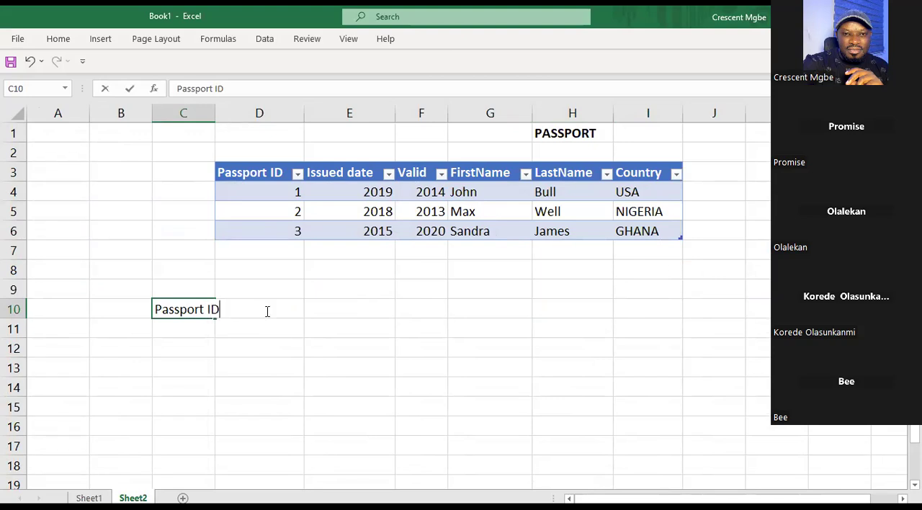
Add the headers Issued date in D10 and VALID in E10.
{"action": "left_click", "coordinate": [383, 309]}
{"action": "left_click", "coordinate": [289, 310]}
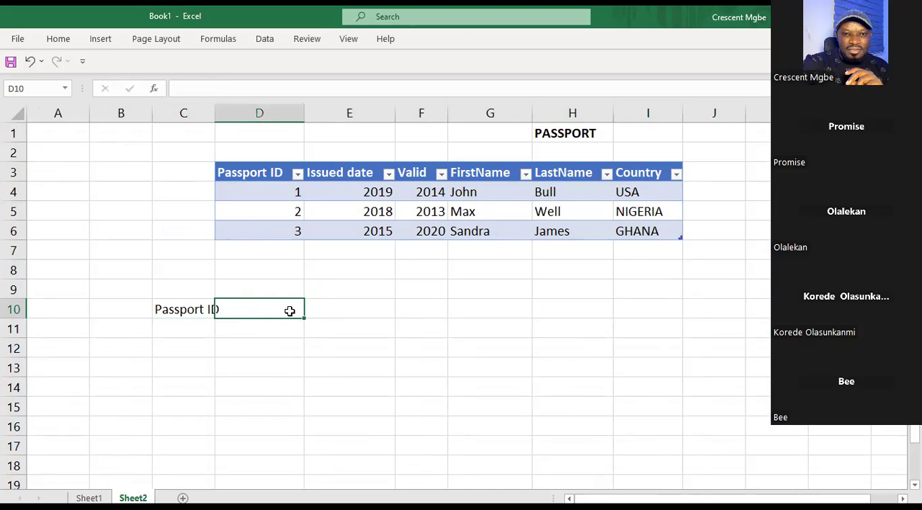
{"action": "type", "text": "Issued date"}
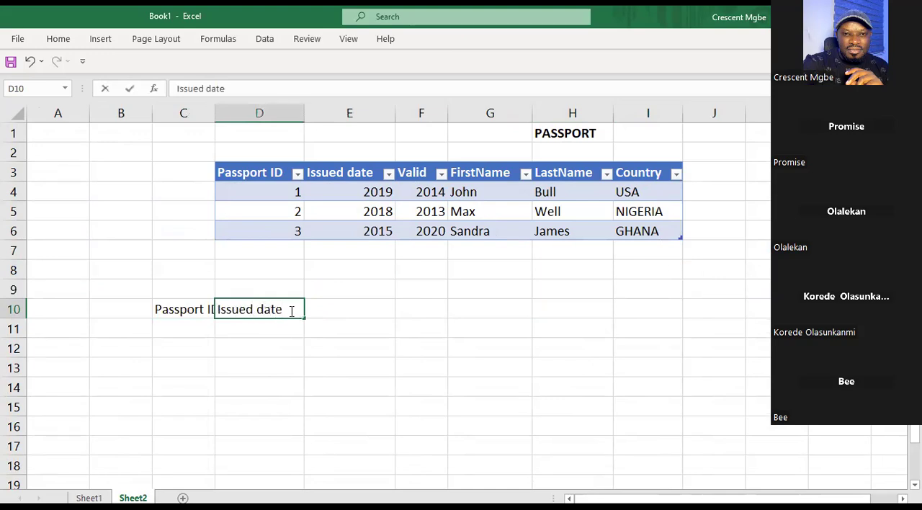
{"action": "left_click", "coordinate": [353, 309]}
{"action": "type", "text": "VALID"}
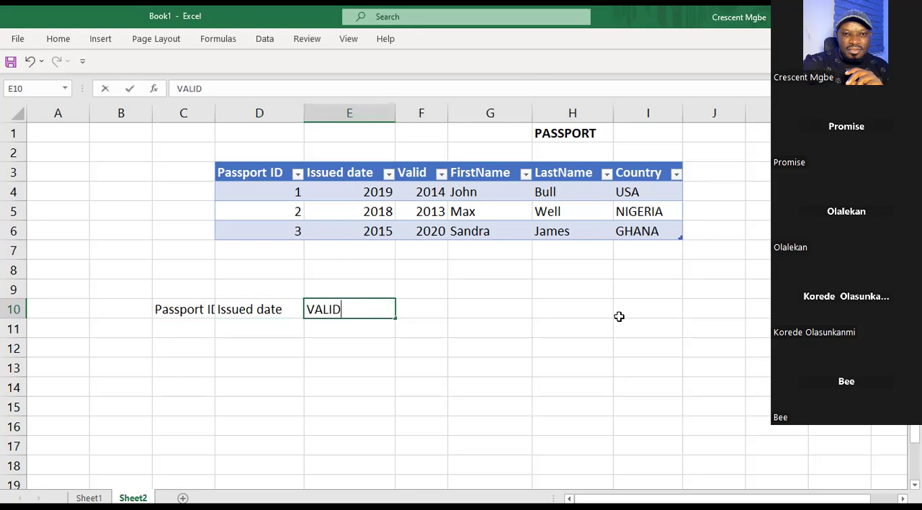
Enter the headers First Name, Lastname and Country in H10, I10 and J10 for a second table.
{"action": "left_click", "coordinate": [598, 308]}
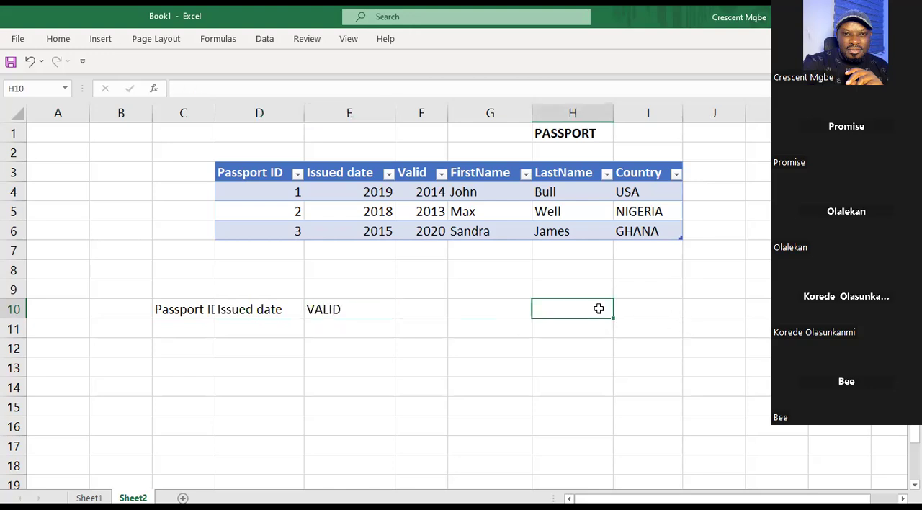
{"action": "type", "text": "First"}
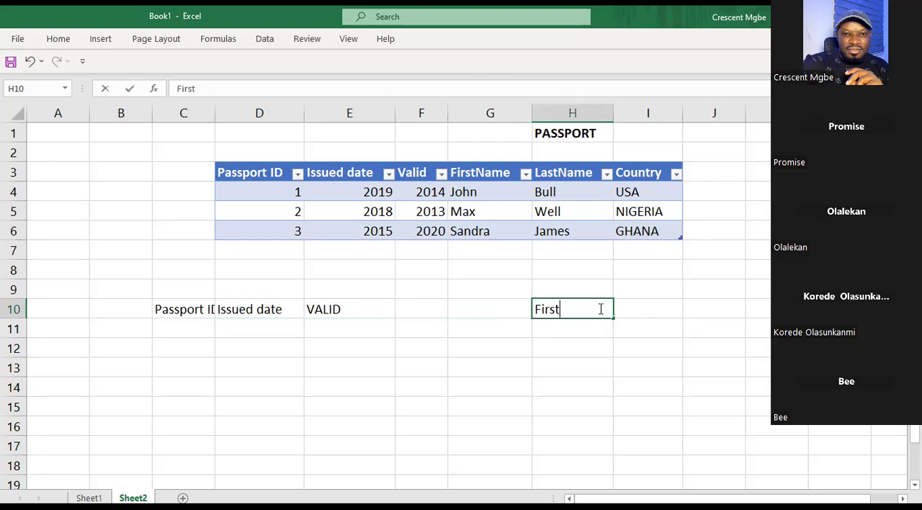
{"action": "type", "text": " Name"}
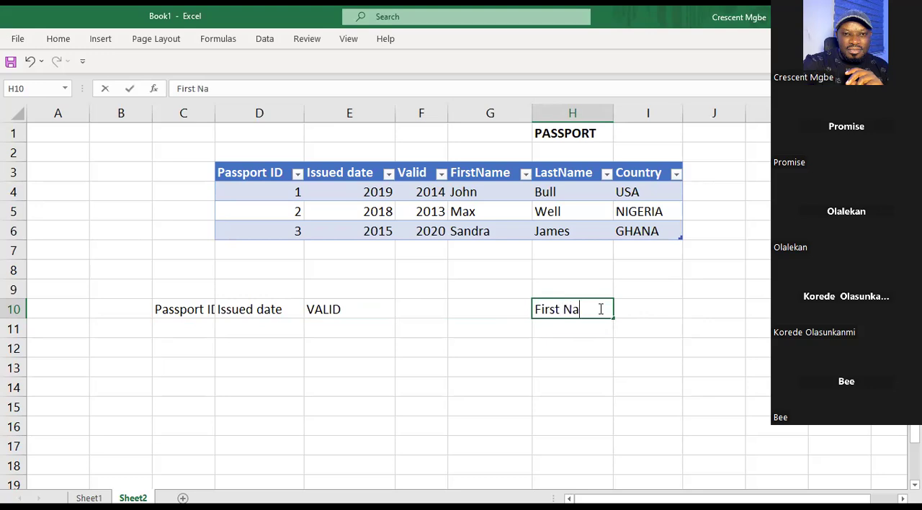
{"action": "left_click", "coordinate": [649, 308]}
{"action": "type", "text": "Lastname"}
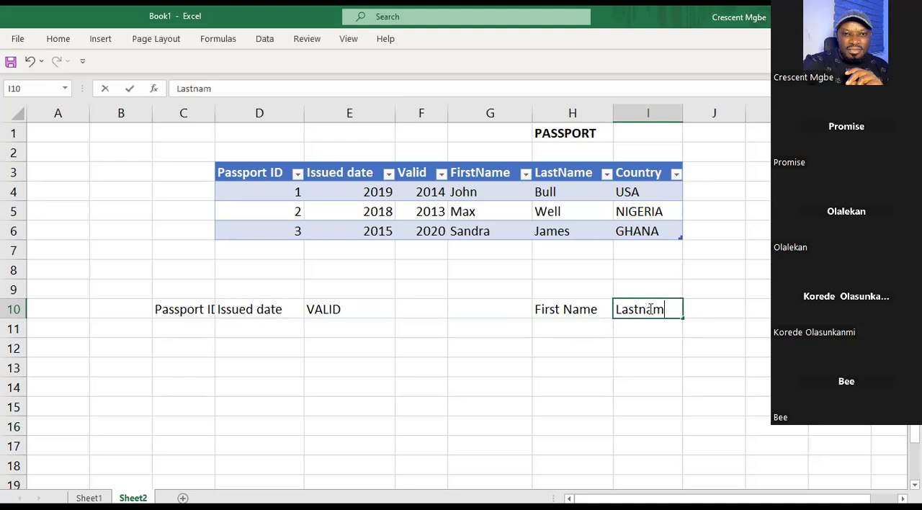
{"action": "left_click", "coordinate": [727, 313]}
{"action": "type", "text": "Country"}
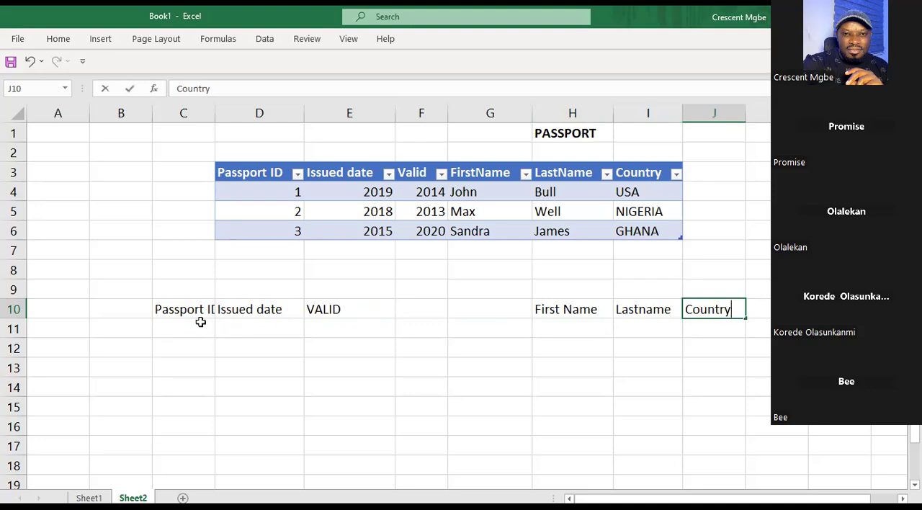
Copy the passport ID, issued date and validity values in D4:F6 under the new headers starting at C11.
{"action": "left_click_drag", "start_coordinate": [243, 192], "coordinate": [418, 222]}
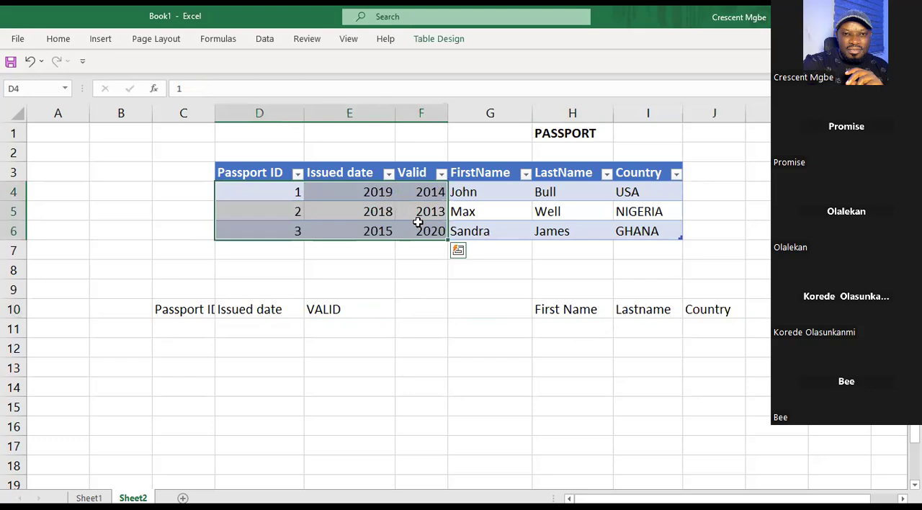
{"action": "key", "text": "ctrl+c"}
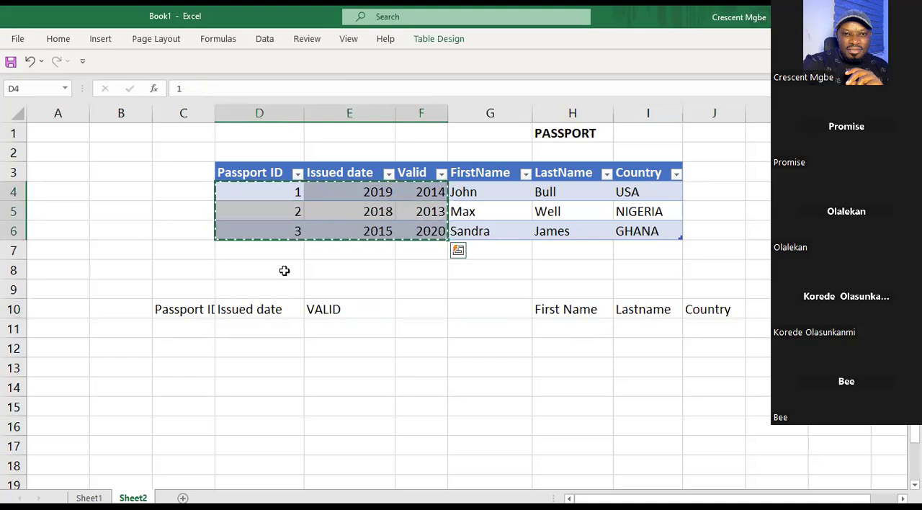
{"action": "key", "text": "ctrl+q"}
{"action": "left_click", "coordinate": [190, 328]}
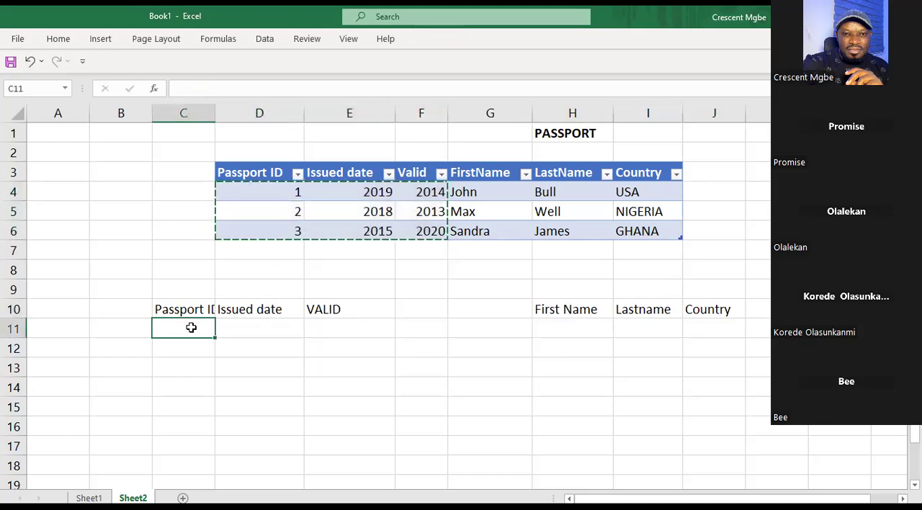
{"action": "key", "text": "ctrl+v"}
{"action": "left_click", "coordinate": [527, 383]}
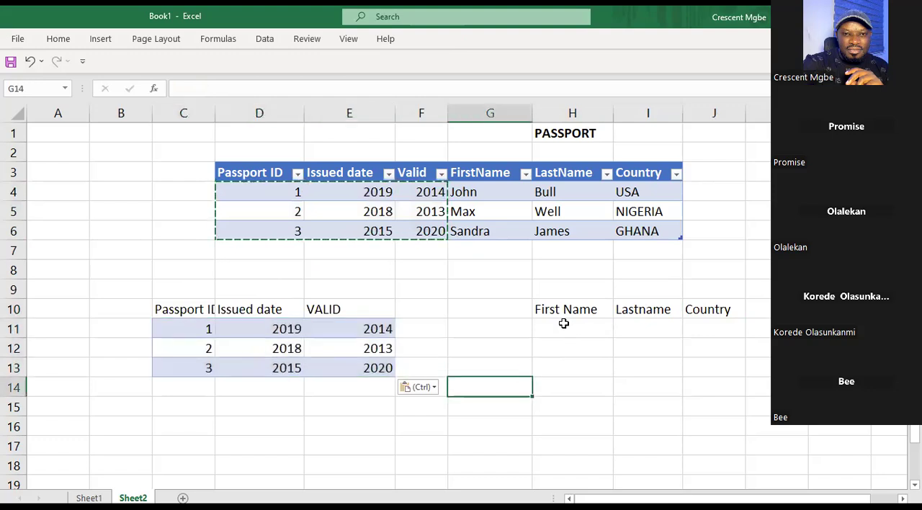
Move the First Name, Lastname and Country headers from H10:J10 so that they start at J12.
{"action": "left_click", "coordinate": [564, 324]}
{"action": "left_click", "coordinate": [675, 346]}
{"action": "left_click", "coordinate": [517, 310]}
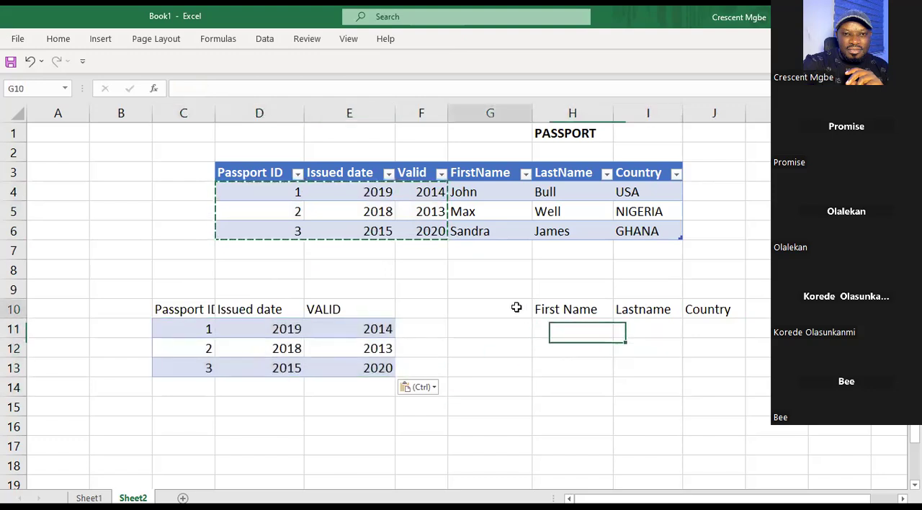
{"action": "left_click_drag", "start_coordinate": [548, 309], "coordinate": [714, 310]}
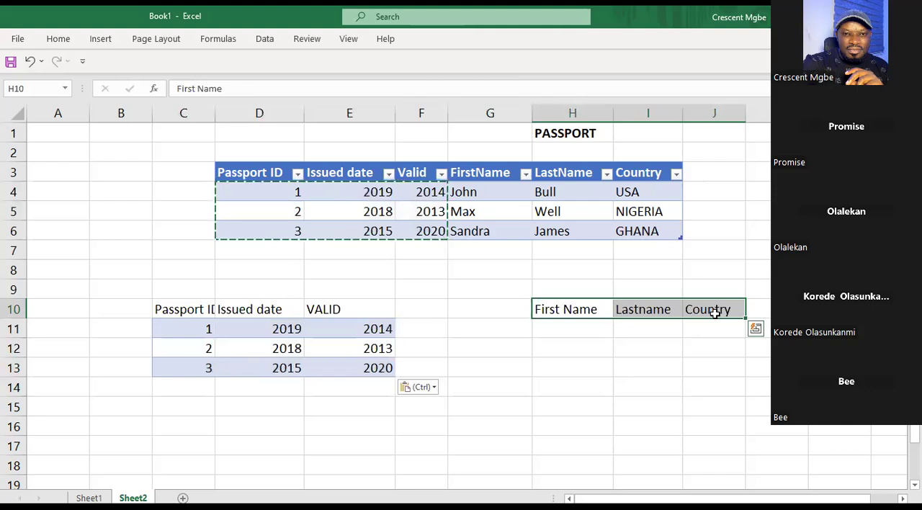
{"action": "key", "text": "ctrl+c"}
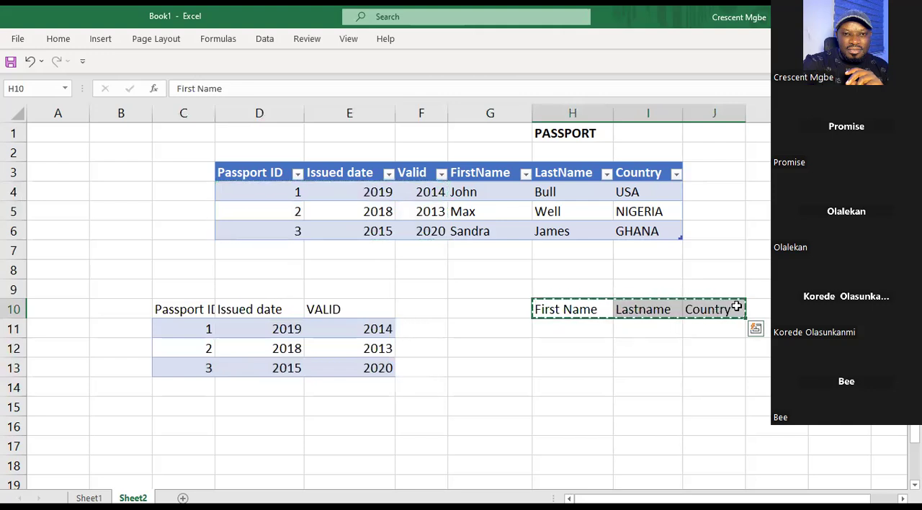
{"action": "left_click", "coordinate": [704, 343]}
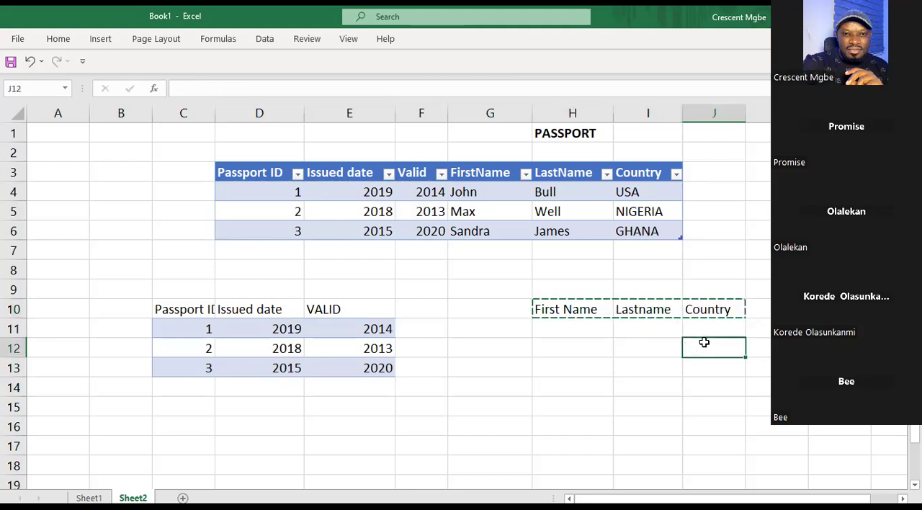
{"action": "key", "text": "ctrl+v"}
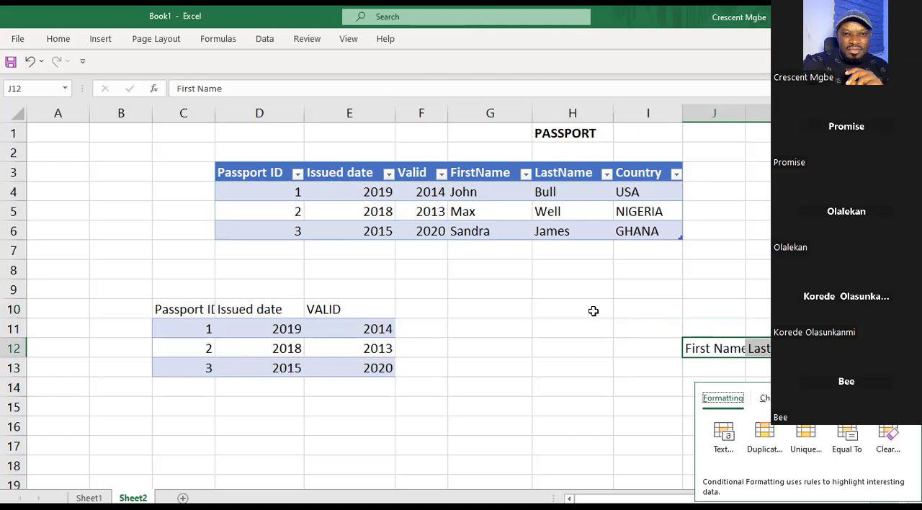
Move the three headers from row 12 to start at I10 and enter the header Passport ID in H10.
{"action": "left_click", "coordinate": [634, 308]}
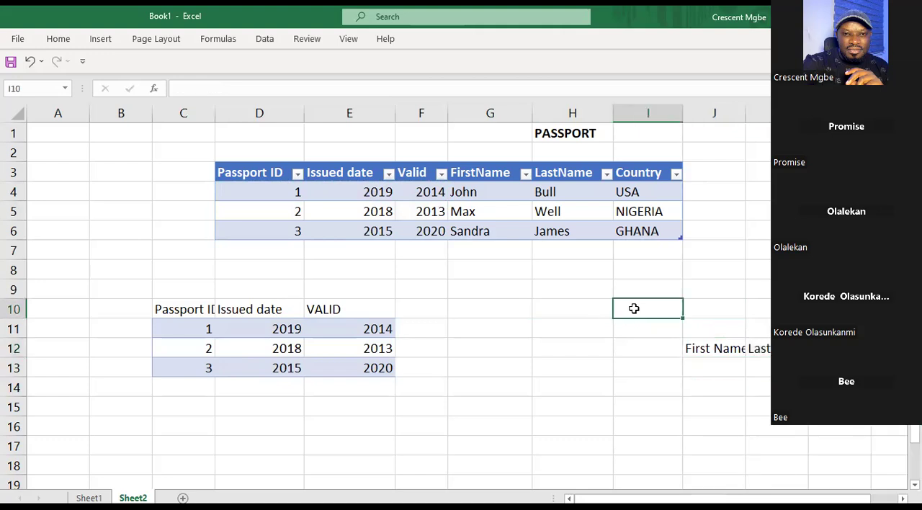
{"action": "left_click_drag", "start_coordinate": [702, 348], "coordinate": [828, 348]}
{"action": "key", "text": "ctrl+c"}
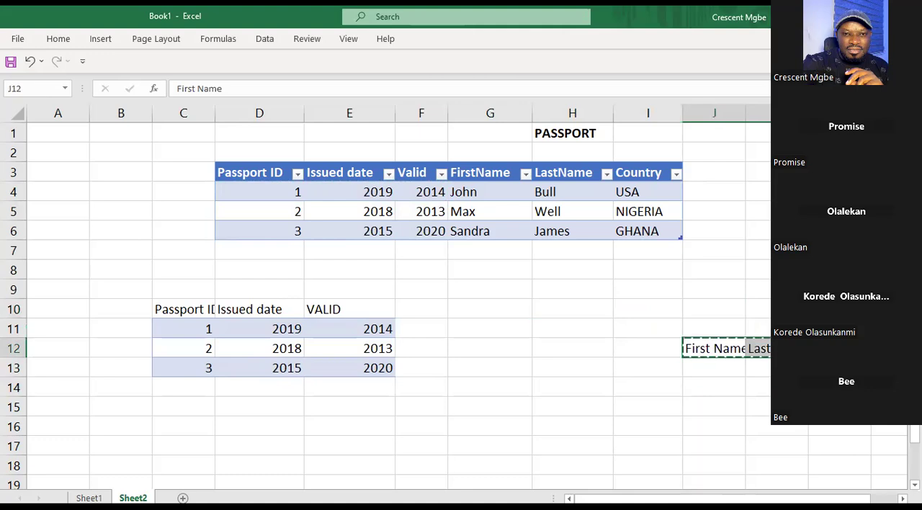
{"action": "left_click", "coordinate": [653, 310]}
{"action": "key", "text": "ctrl+v"}
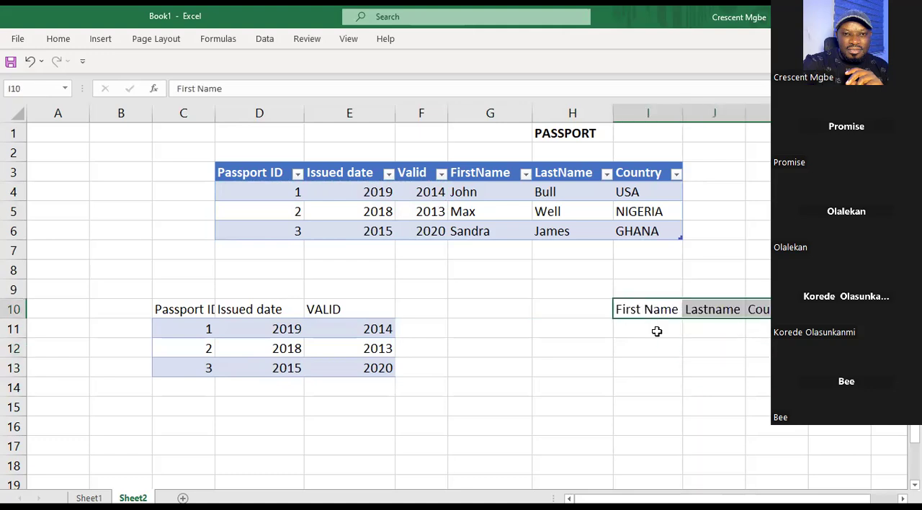
{"action": "left_click", "coordinate": [597, 310]}
{"action": "type", "text": "Passport ID"}
{"action": "left_click", "coordinate": [574, 368]}
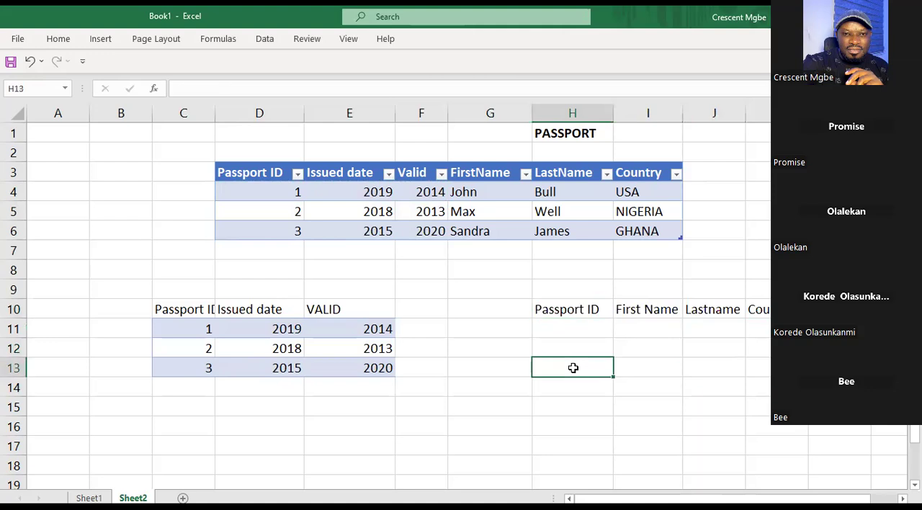
Copy the first name, last name and country records in G4:I6 under the matching headers starting at I11.
{"action": "left_click_drag", "start_coordinate": [487, 189], "coordinate": [640, 226]}
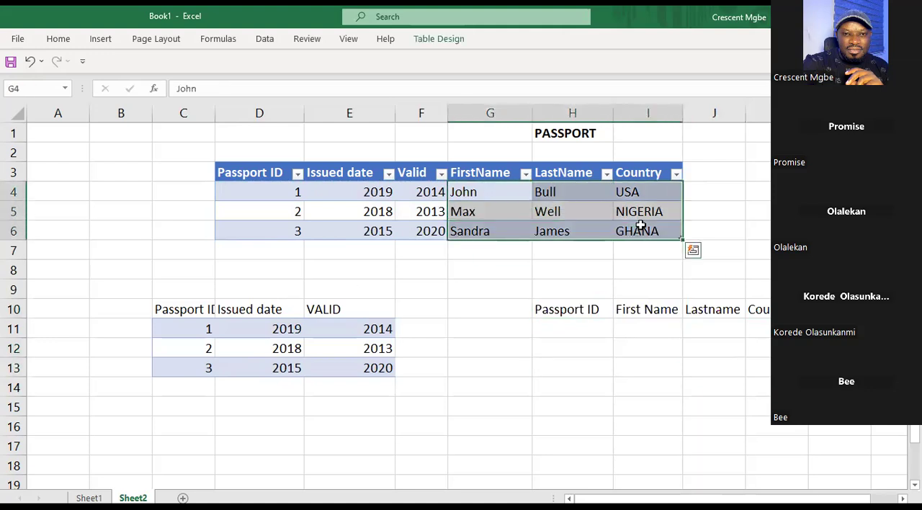
{"action": "key", "text": "ctrl+c"}
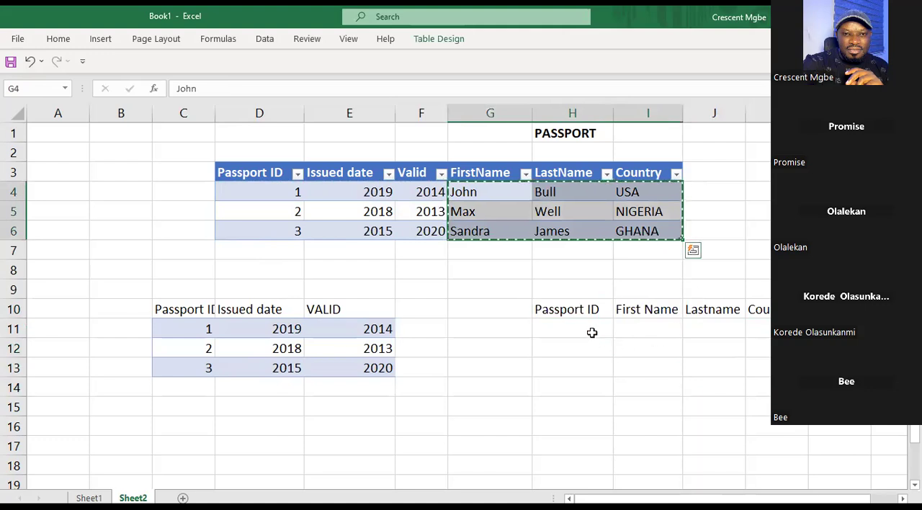
{"action": "left_click", "coordinate": [643, 328]}
{"action": "key", "text": "ctrl+v"}
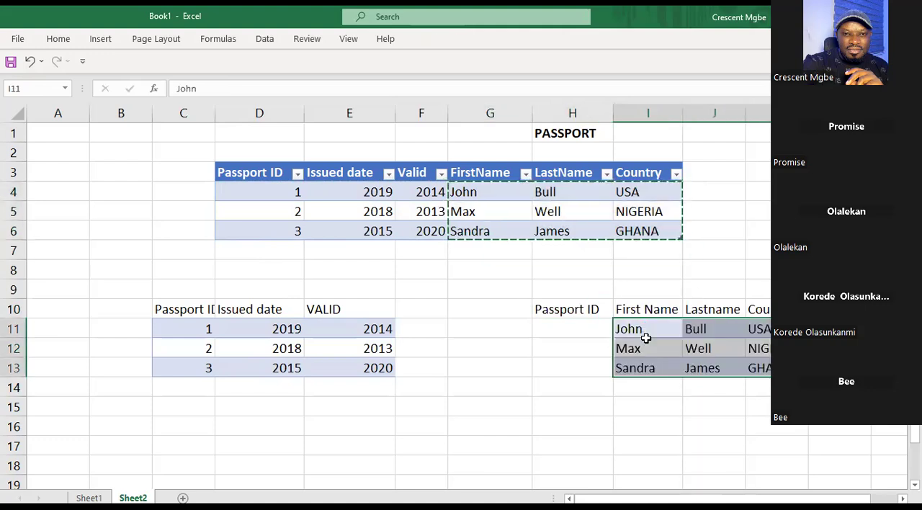
Copy the passport IDs in D4:D6 under the second Passport ID header starting at H11.
{"action": "left_click", "coordinate": [560, 322]}
{"action": "left_click_drag", "start_coordinate": [280, 189], "coordinate": [294, 230]}
{"action": "key", "text": "ctrl+c"}
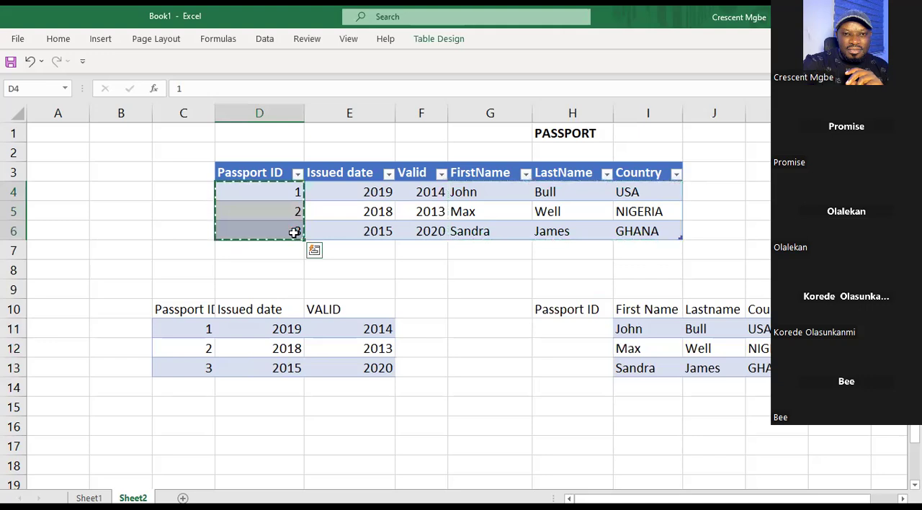
{"action": "left_click", "coordinate": [572, 329]}
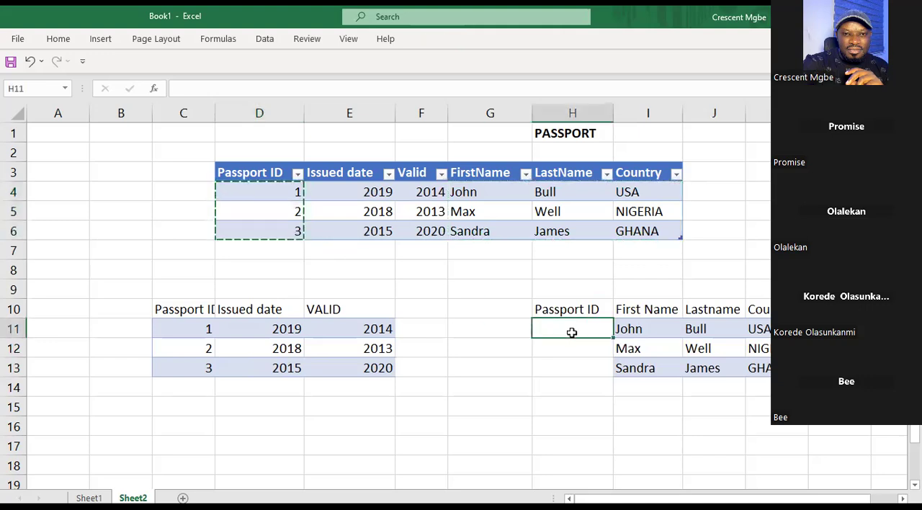
{"action": "key", "text": "ctrl+v"}
{"action": "left_click", "coordinate": [490, 422]}
Convert the ranges C10:E13 and H10:K13 into two separate tables with headers.
{"action": "left_click", "coordinate": [211, 309]}
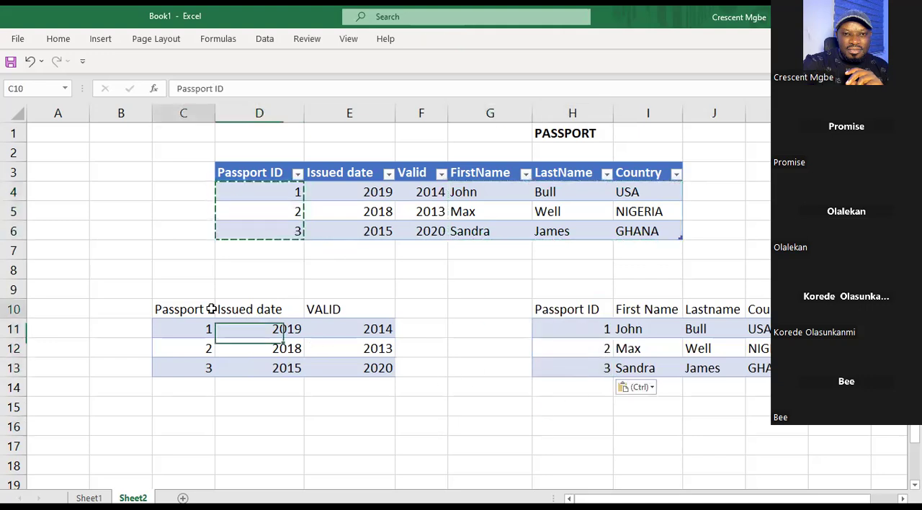
{"action": "key", "text": "ctrl+t"}
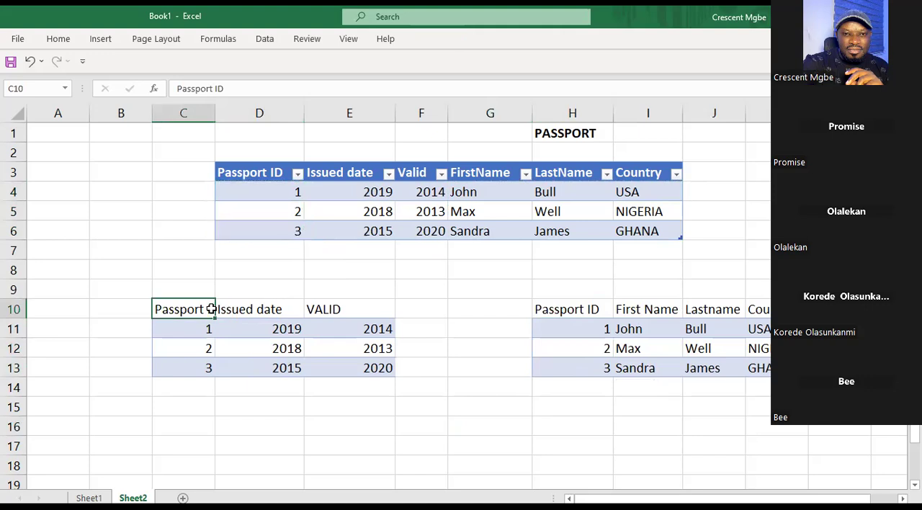
{"action": "left_click", "coordinate": [495, 391]}
{"action": "left_click", "coordinate": [715, 332]}
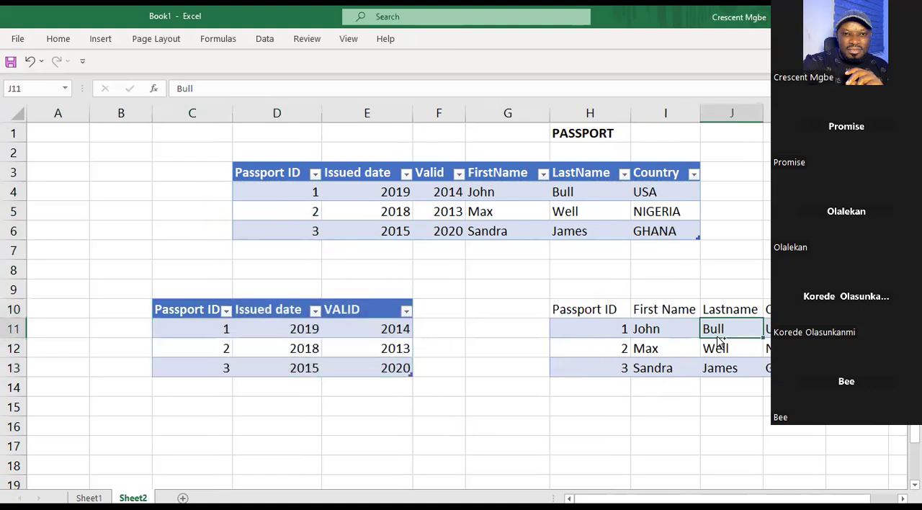
{"action": "key", "text": "ctrl+t"}
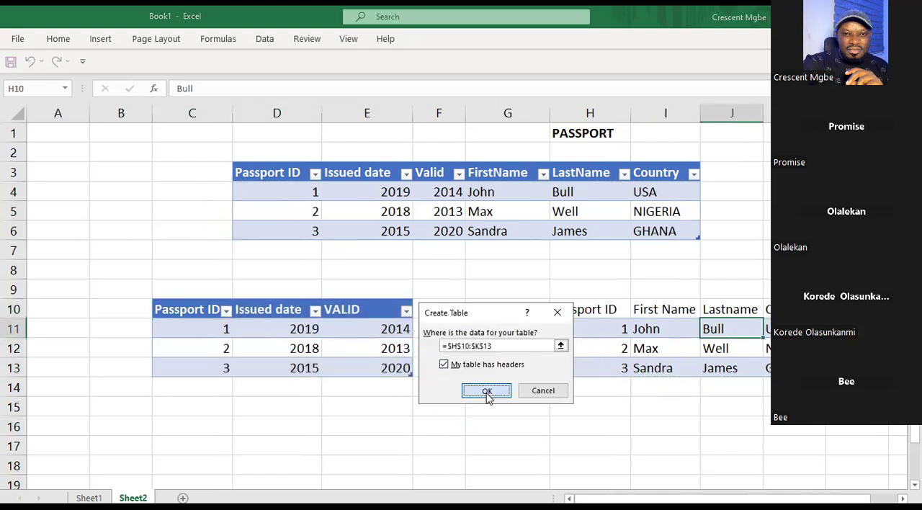
{"action": "left_click", "coordinate": [489, 393]}
{"action": "left_click", "coordinate": [873, 232]}
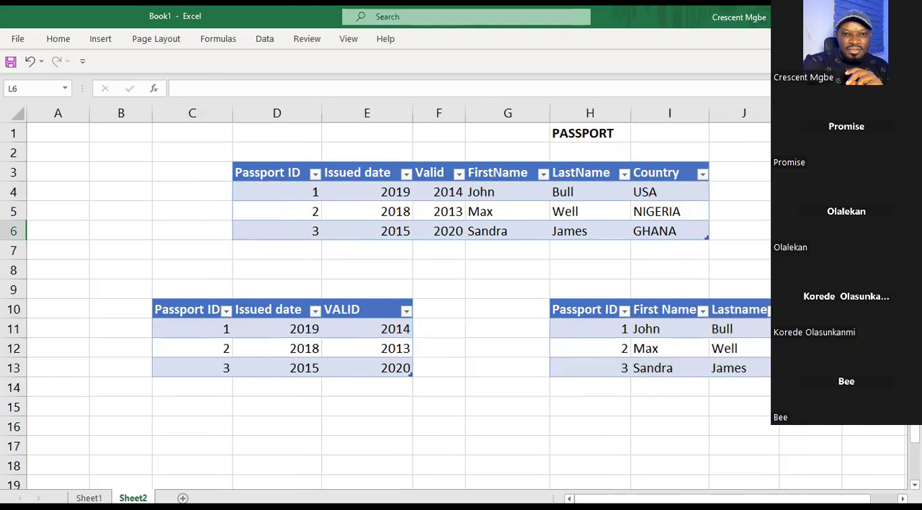
{"action": "left_click_drag", "start_coordinate": [658, 498], "coordinate": [684, 498]}
{"action": "left_click", "coordinate": [810, 192]}
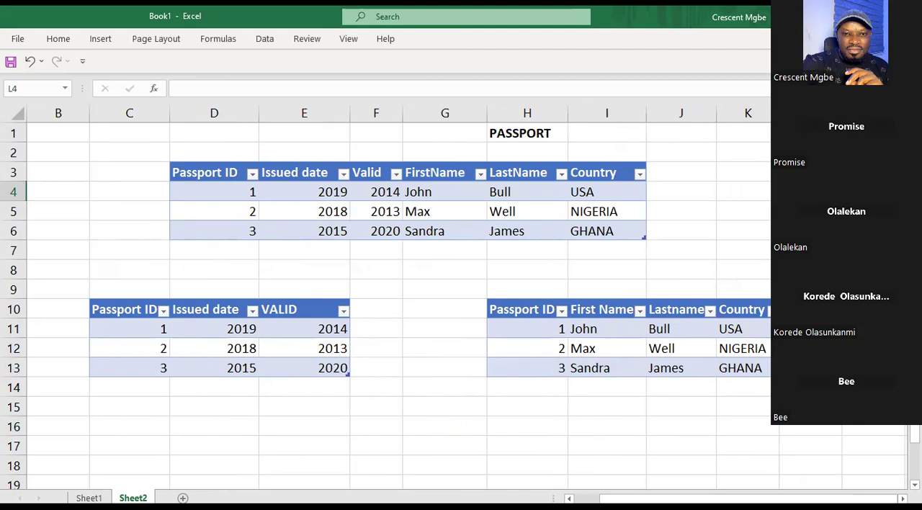
{"action": "left_click", "coordinate": [745, 195]}
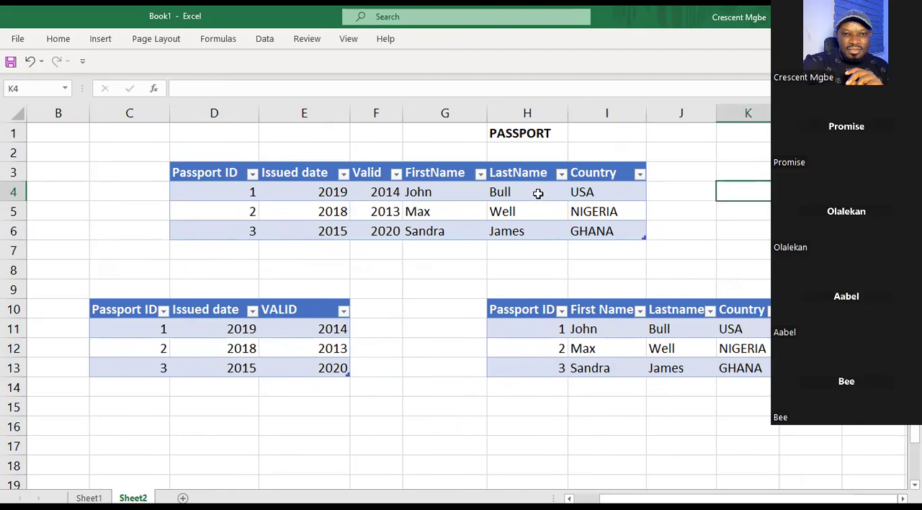
{"action": "left_click_drag", "start_coordinate": [167, 137], "coordinate": [648, 236]}
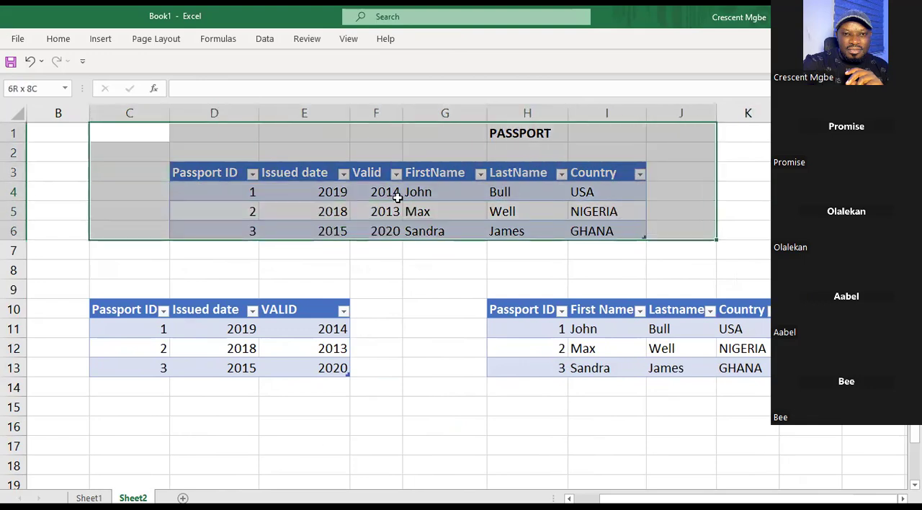
{"action": "left_click", "coordinate": [229, 173]}
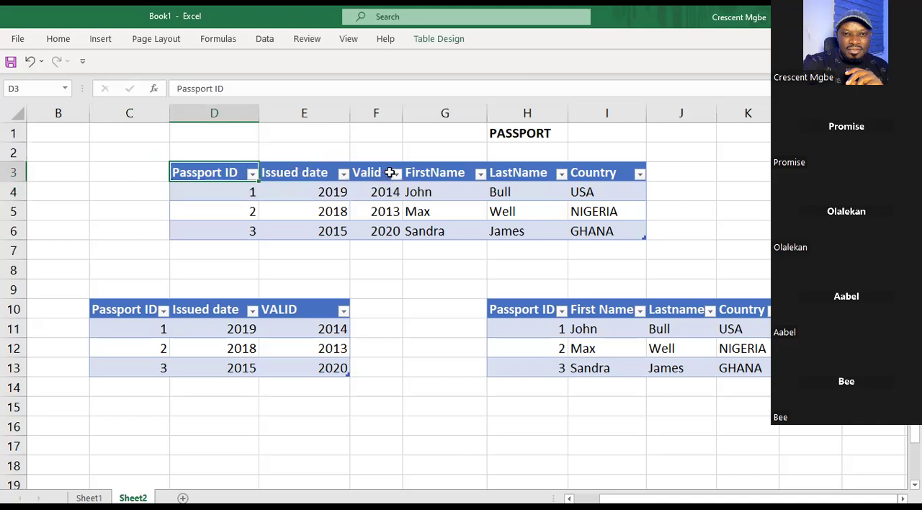
{"action": "left_click", "coordinate": [456, 173]}
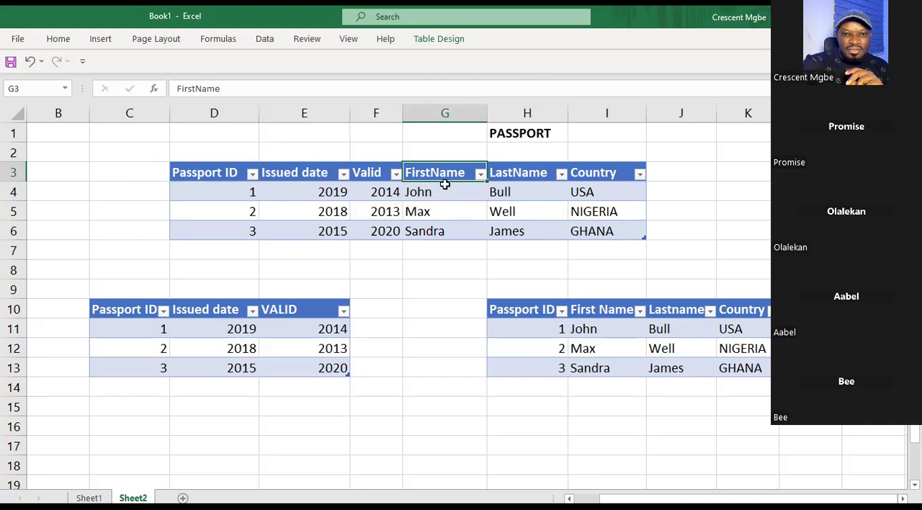
Label the two split tables by entering Passport in D9 and User in I9.
{"action": "left_click", "coordinate": [198, 284]}
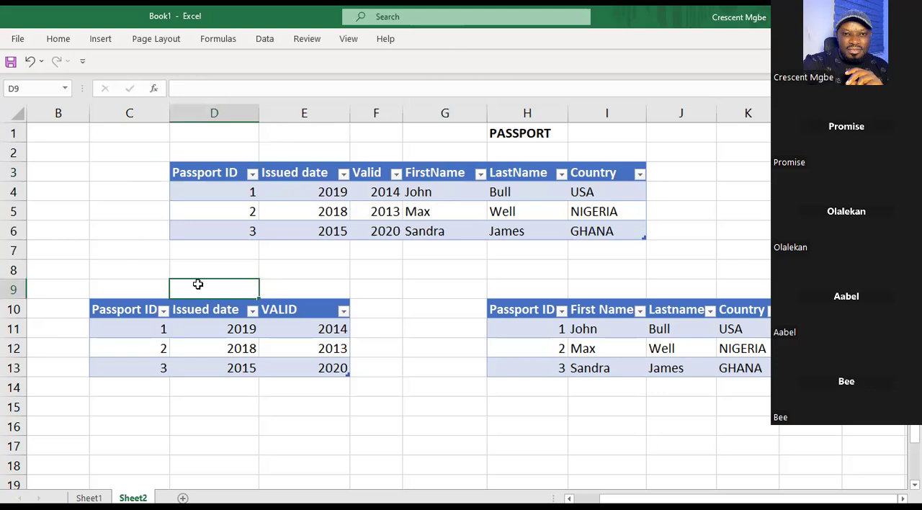
{"action": "type", "text": "Passport"}
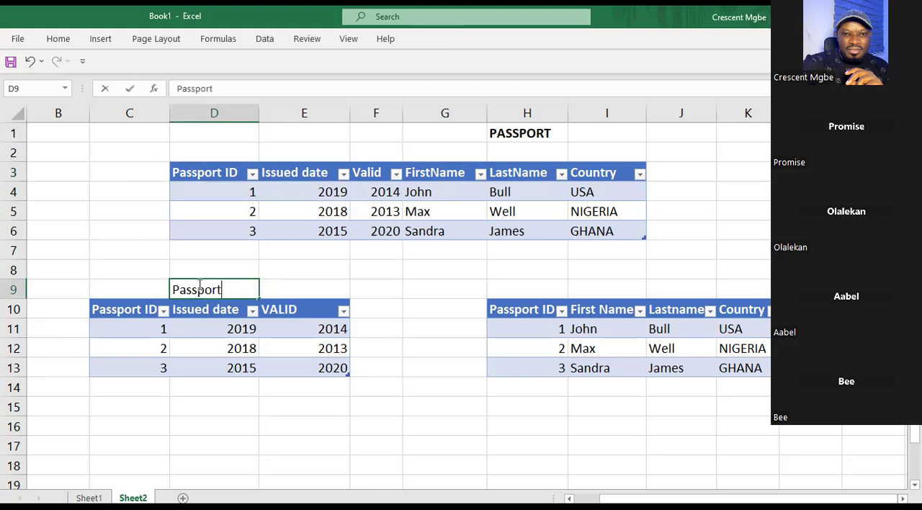
{"action": "left_click", "coordinate": [615, 283]}
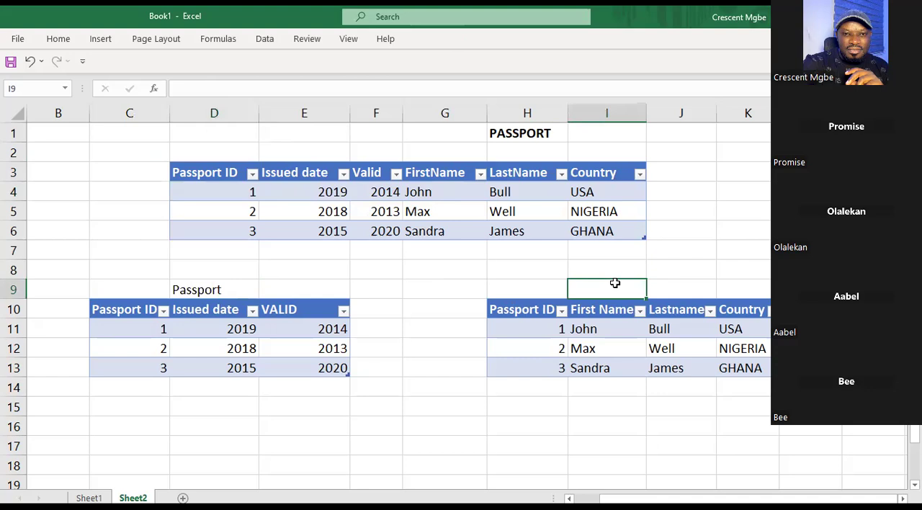
{"action": "type", "text": "User"}
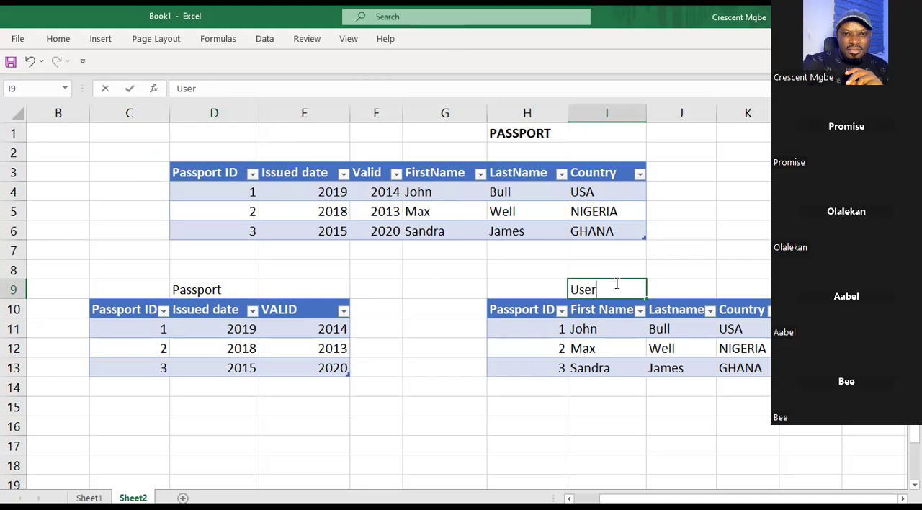
{"action": "left_click", "coordinate": [806, 250]}
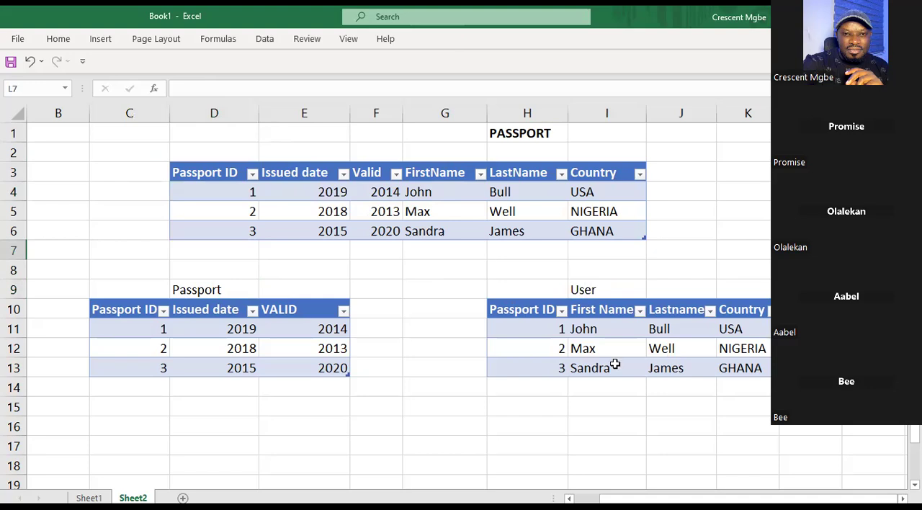
Examine the first User record, the columns of the new Passport table and the 1 to 1 note in L3.
{"action": "left_click", "coordinate": [587, 330]}
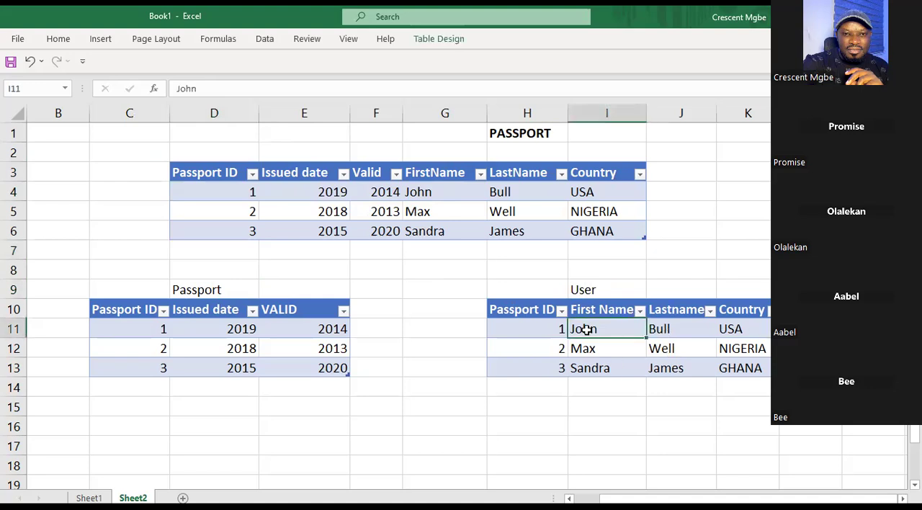
{"action": "left_click", "coordinate": [683, 328]}
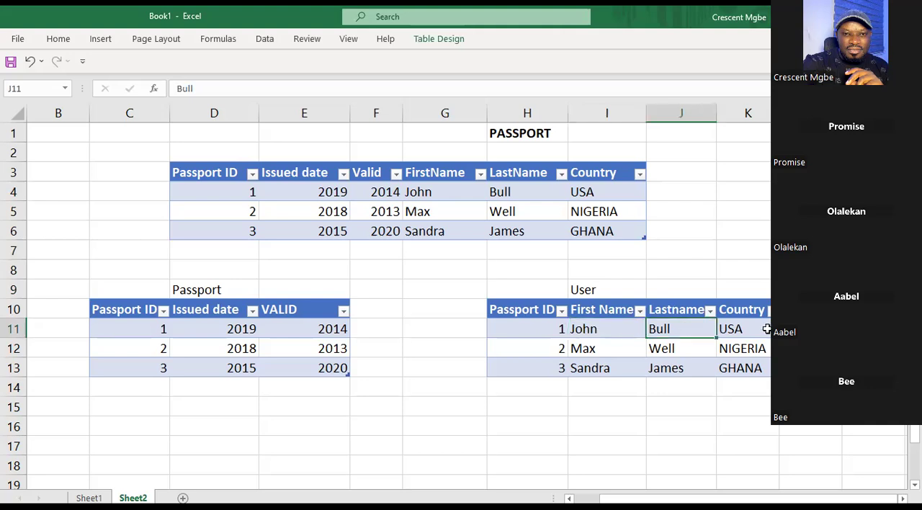
{"action": "left_click", "coordinate": [761, 327]}
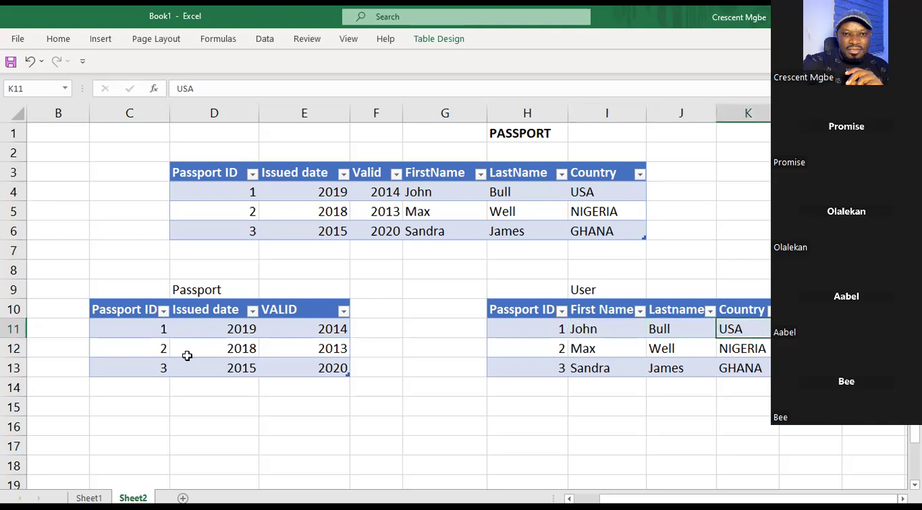
{"action": "left_click", "coordinate": [135, 306]}
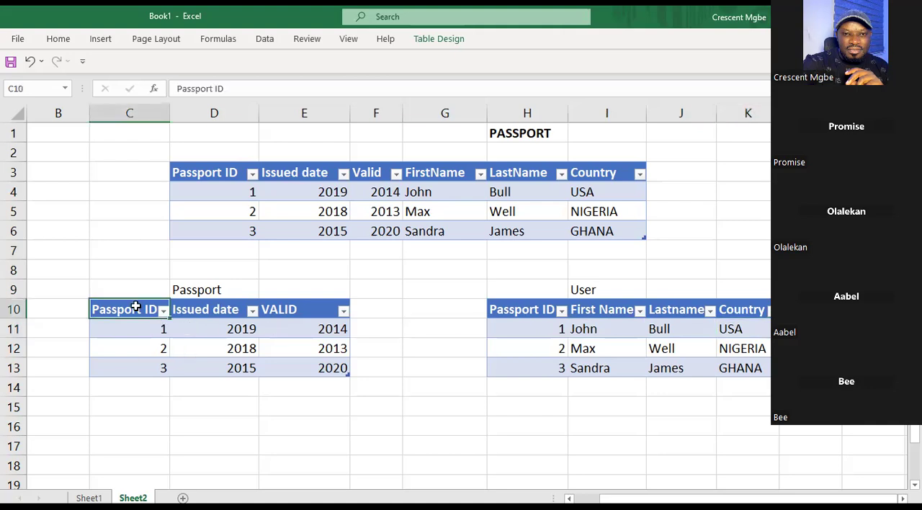
{"action": "left_click", "coordinate": [206, 312]}
{"action": "left_click", "coordinate": [297, 310]}
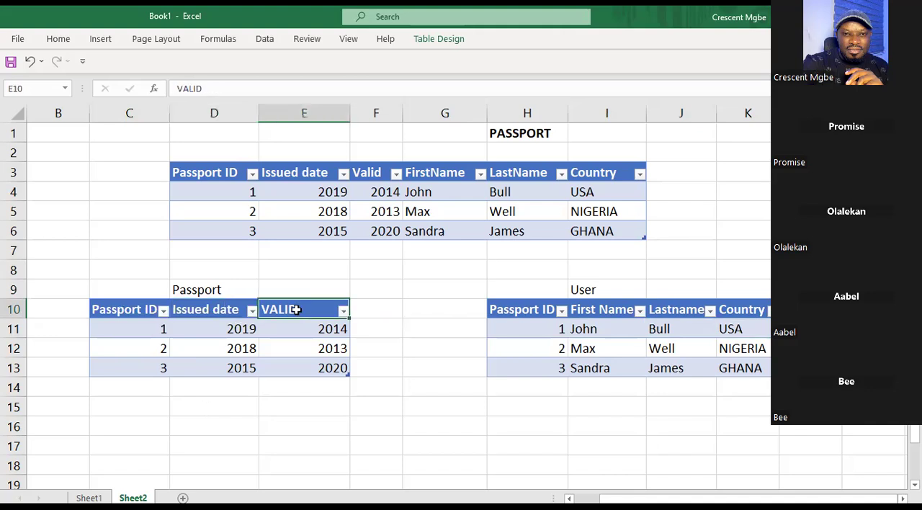
{"action": "left_click", "coordinate": [190, 300]}
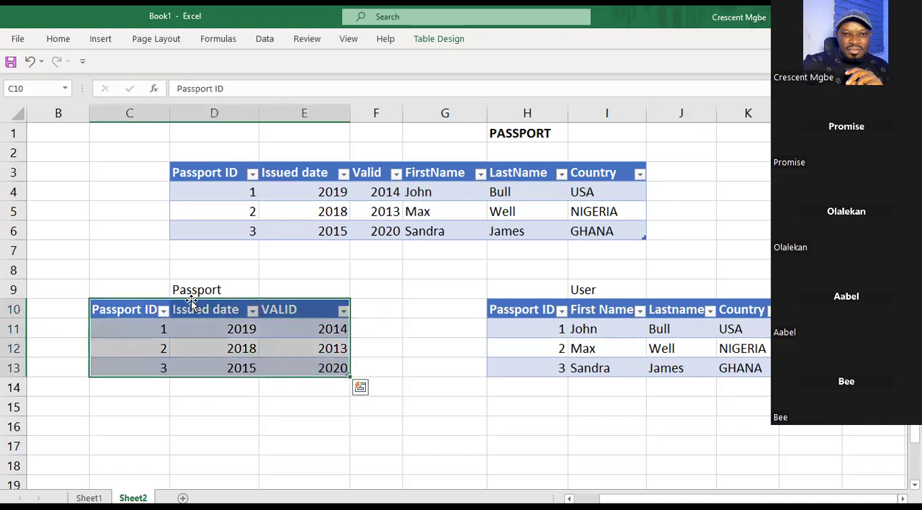
{"action": "left_click", "coordinate": [306, 309]}
{"action": "left_click", "coordinate": [363, 310]}
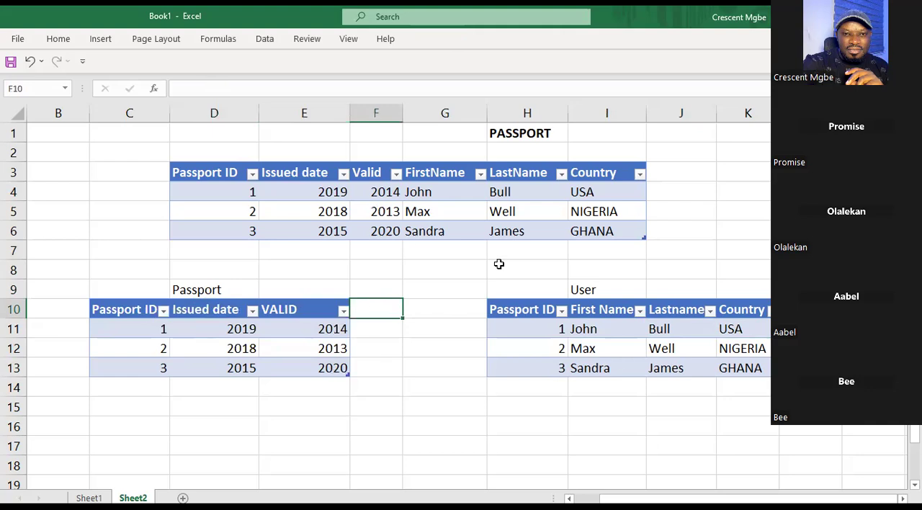
{"action": "left_click", "coordinate": [810, 172]}
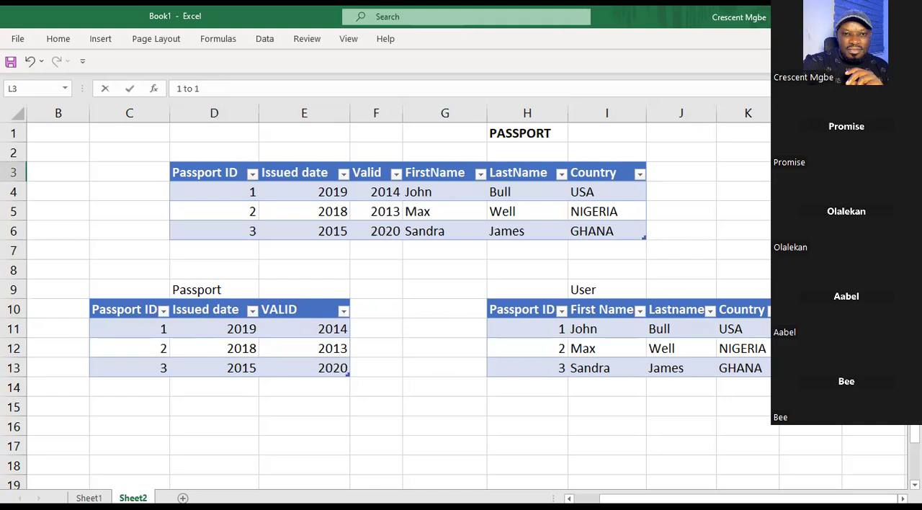
{"action": "left_click", "coordinate": [872, 231]}
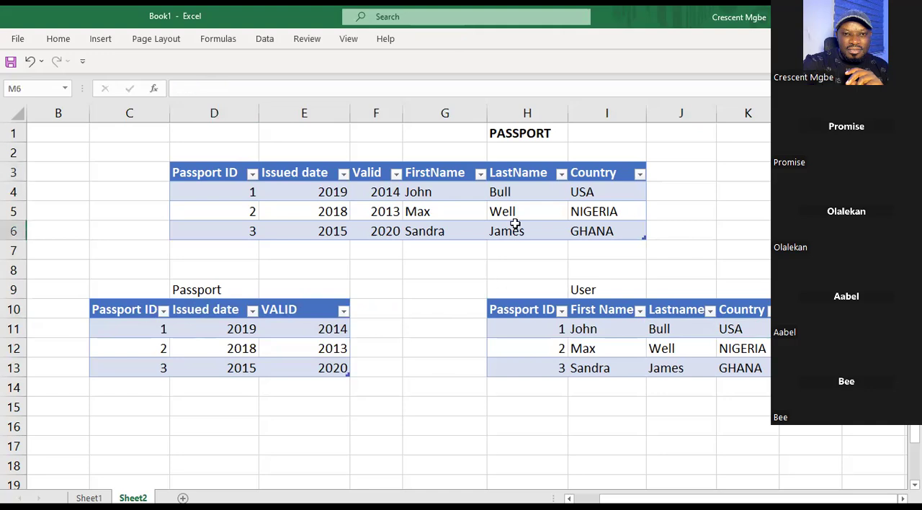
Trace the first User record's passport ID, names and country against the passport ID in D4 of the original table.
{"action": "left_click", "coordinate": [605, 328]}
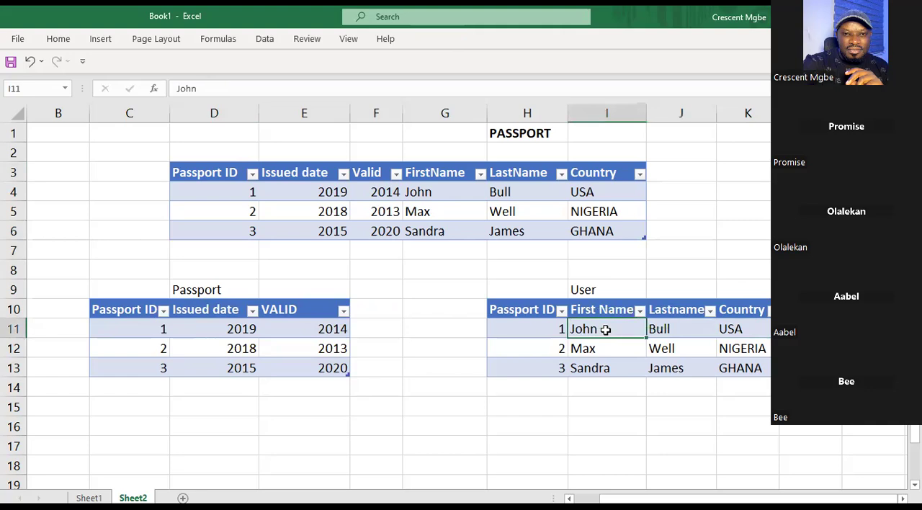
{"action": "left_click", "coordinate": [546, 329]}
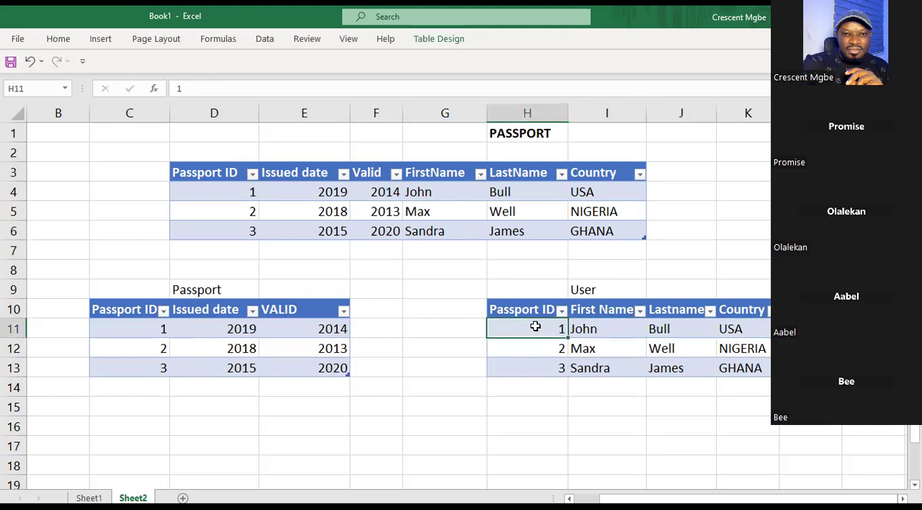
{"action": "left_click", "coordinate": [722, 332]}
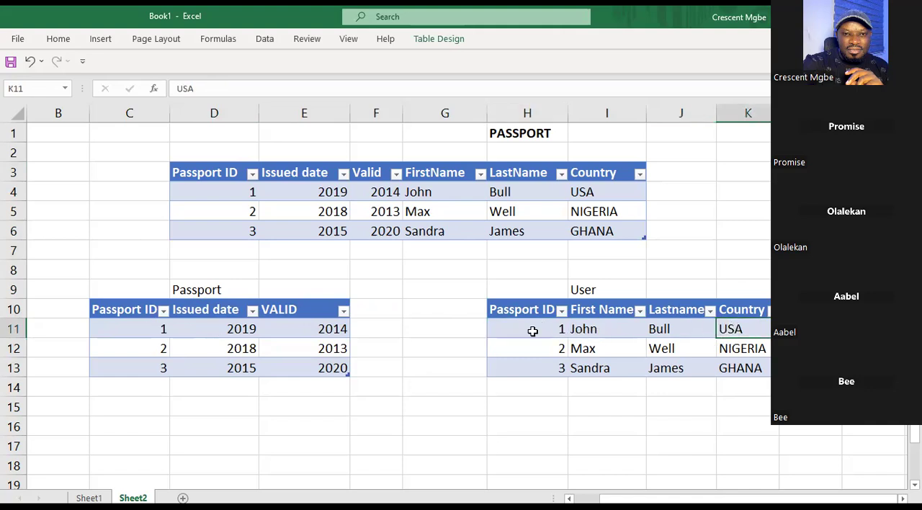
{"action": "left_click", "coordinate": [217, 191]}
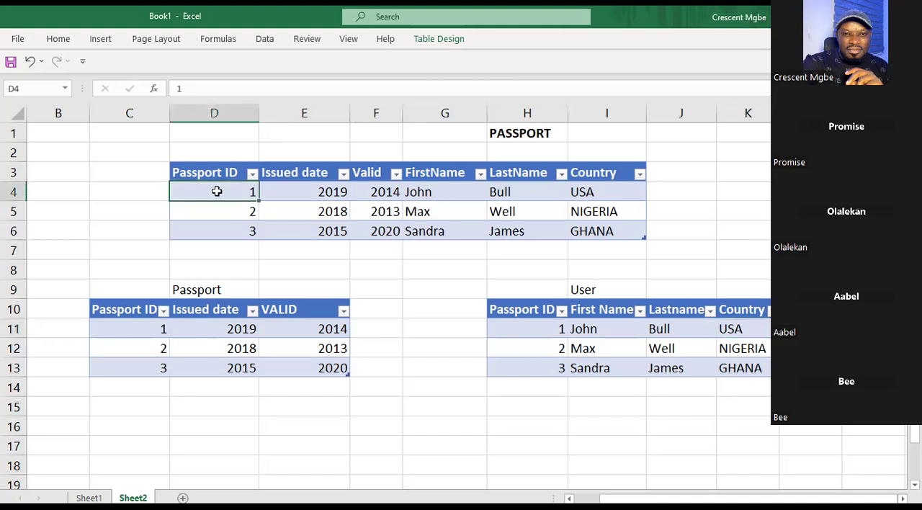
{"action": "left_click", "coordinate": [547, 335]}
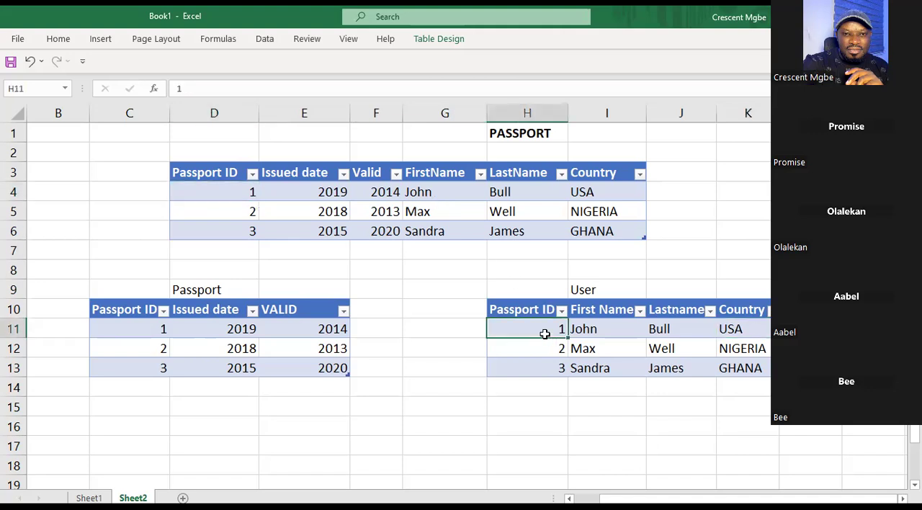
{"action": "left_click", "coordinate": [601, 331]}
{"action": "left_click", "coordinate": [670, 330]}
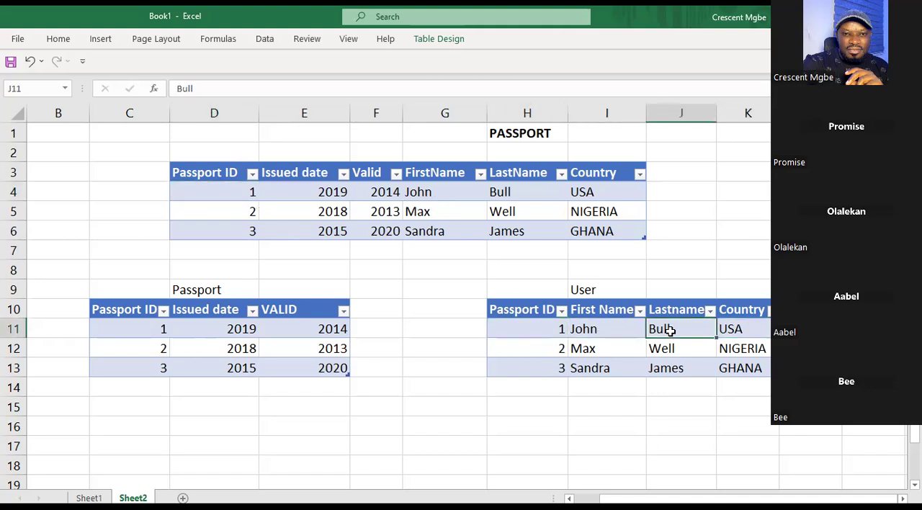
{"action": "left_click", "coordinate": [723, 330]}
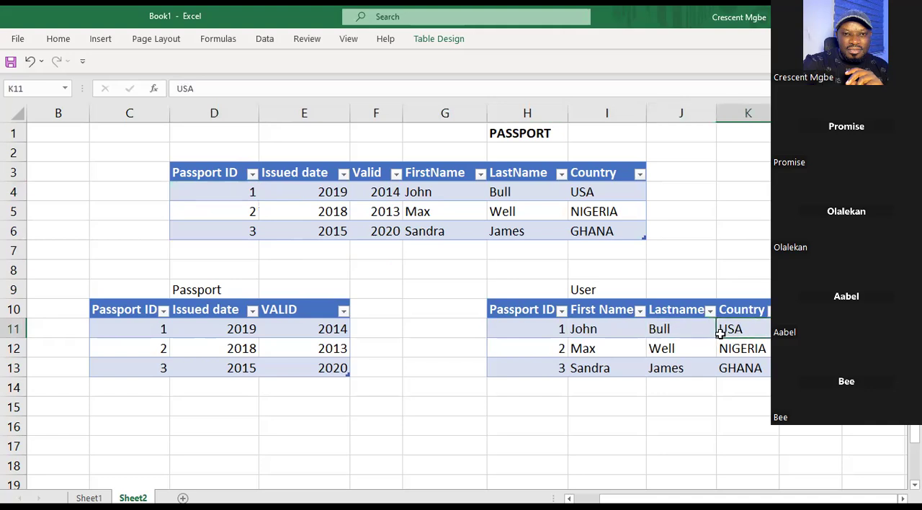
{"action": "left_click", "coordinate": [670, 331]}
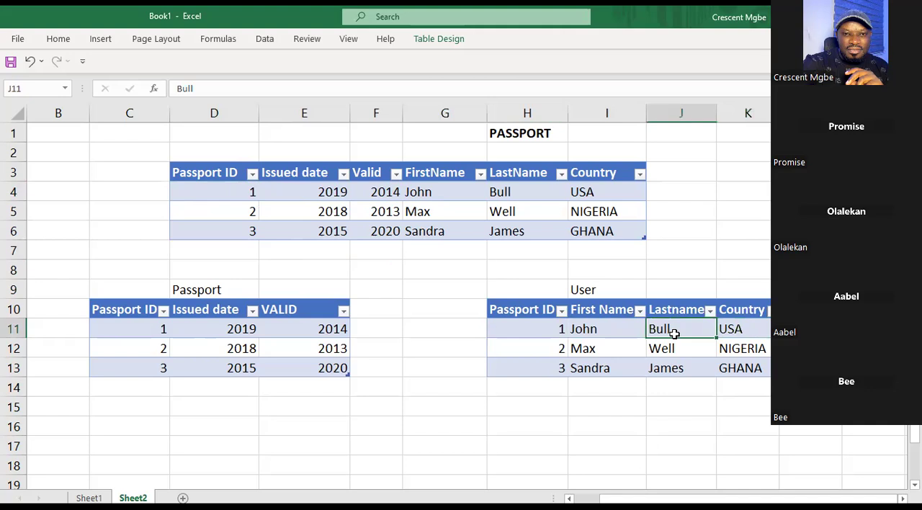
Compare the split Passport table in C10:E13 with the passport ID, name and country of the first User record.
{"action": "left_click_drag", "start_coordinate": [107, 271], "coordinate": [325, 382]}
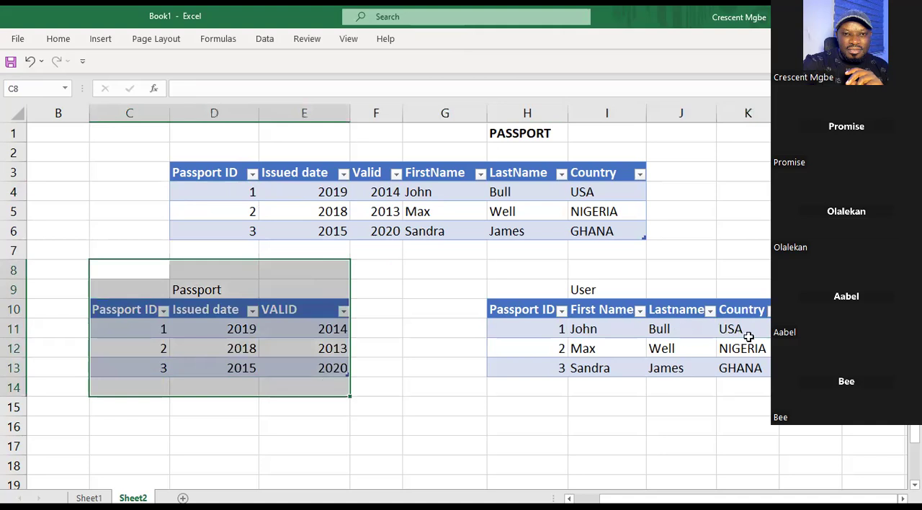
{"action": "left_click", "coordinate": [679, 333]}
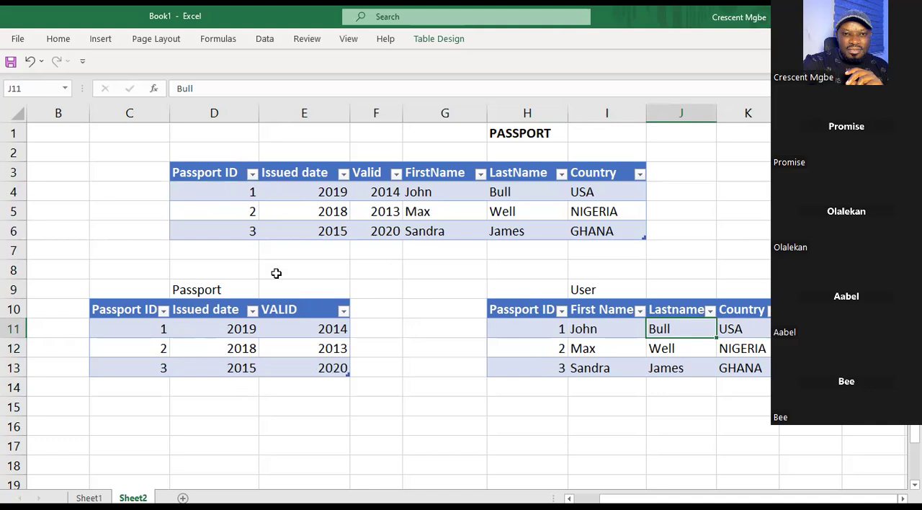
{"action": "left_click_drag", "start_coordinate": [276, 273], "coordinate": [278, 479]}
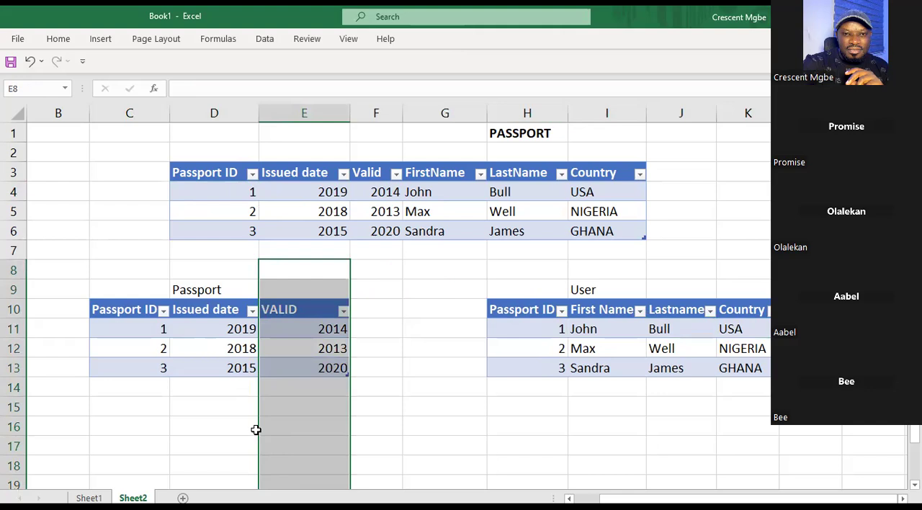
{"action": "left_click", "coordinate": [227, 284]}
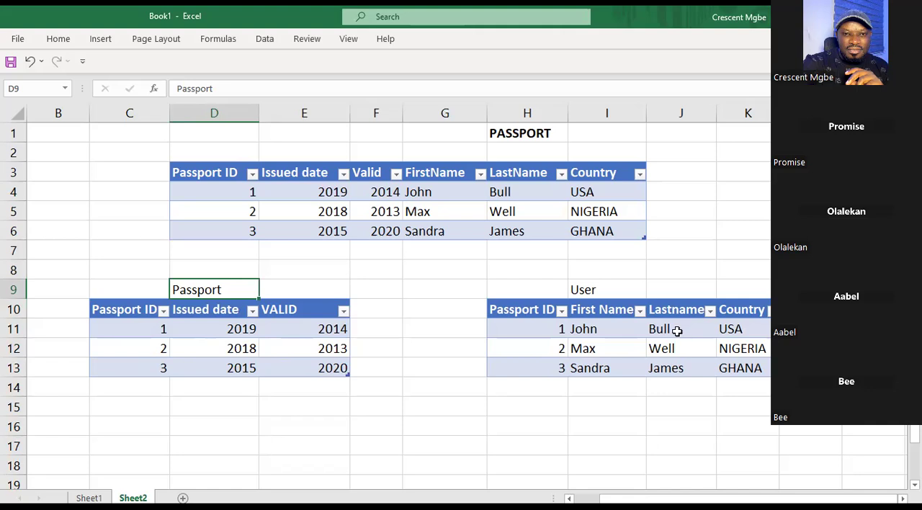
{"action": "left_click", "coordinate": [676, 330]}
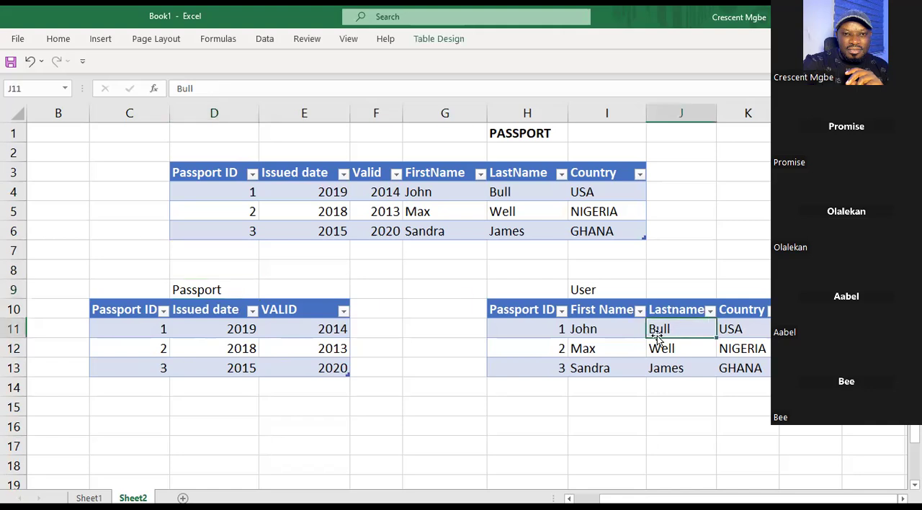
{"action": "left_click", "coordinate": [611, 332]}
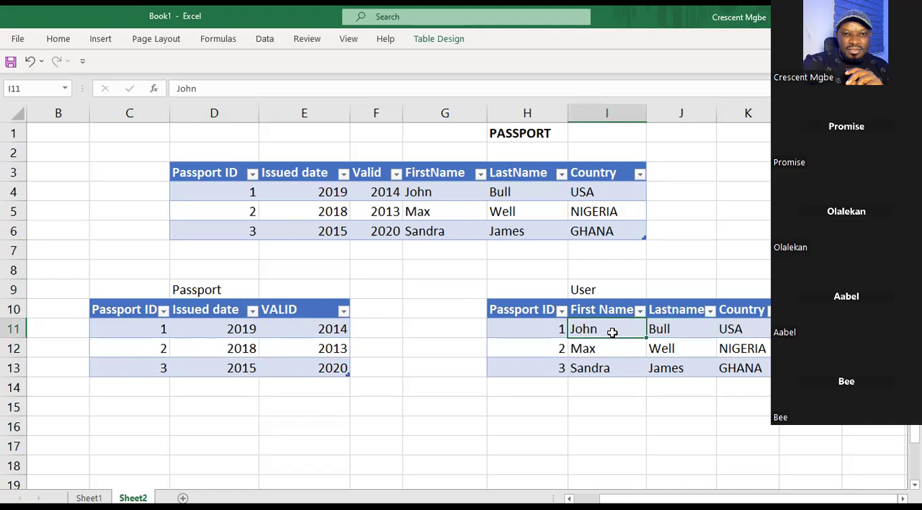
{"action": "left_click", "coordinate": [756, 335]}
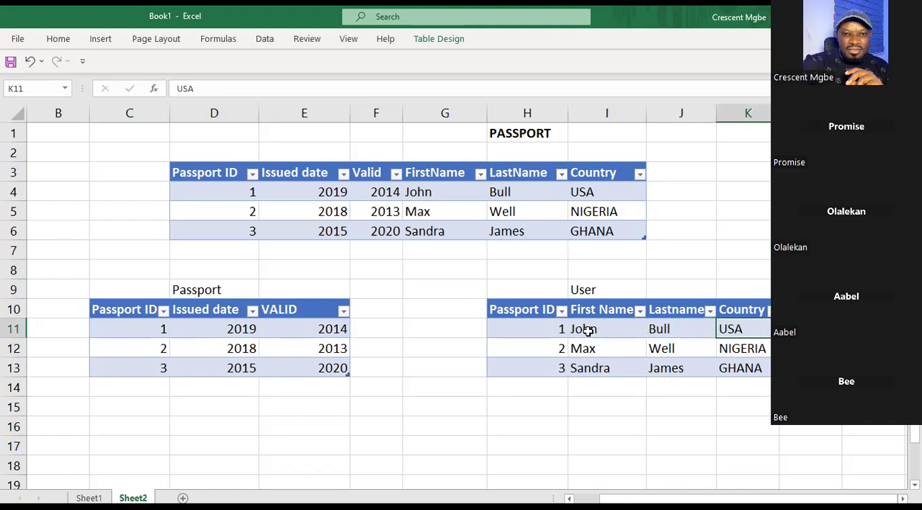
{"action": "left_click_drag", "start_coordinate": [588, 329], "coordinate": [679, 331]}
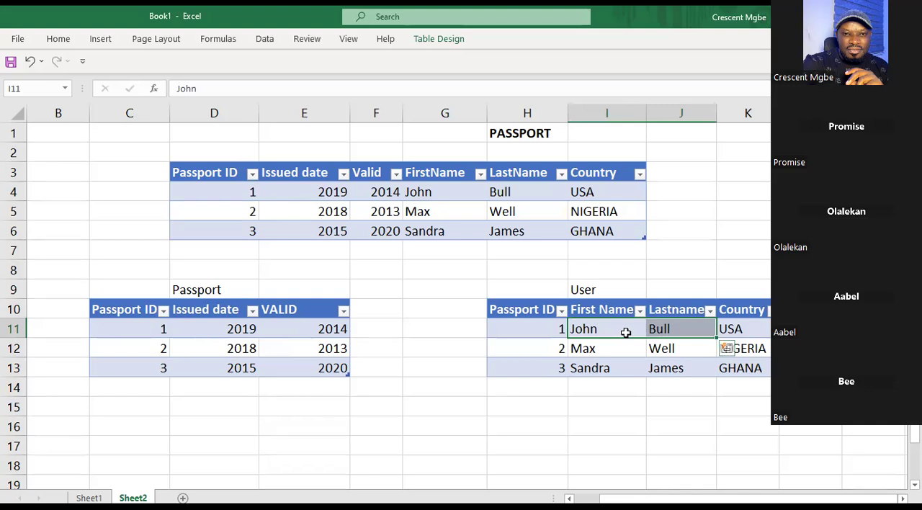
{"action": "left_click", "coordinate": [682, 295]}
{"action": "left_click", "coordinate": [549, 329]}
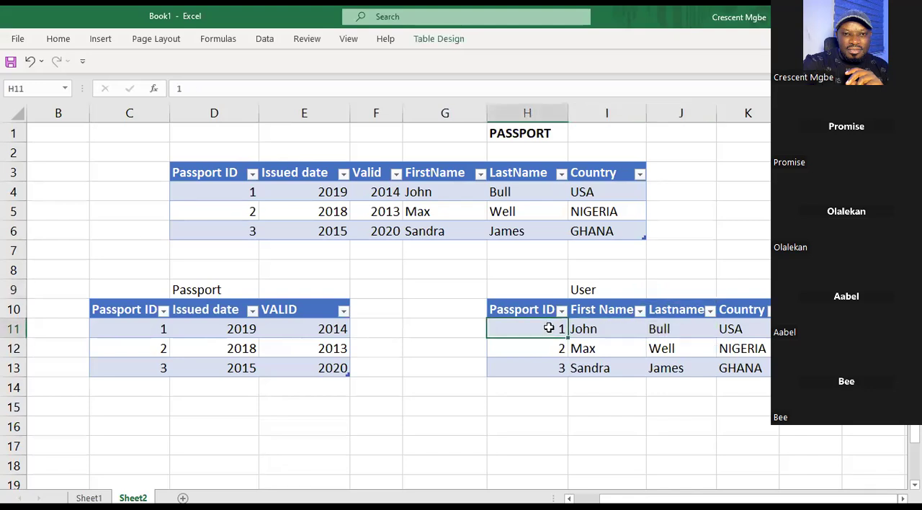
Compare the first passport ID in the User table with the ID, issued date and valid year in row 11 of the Passport table.
{"action": "left_click", "coordinate": [539, 288]}
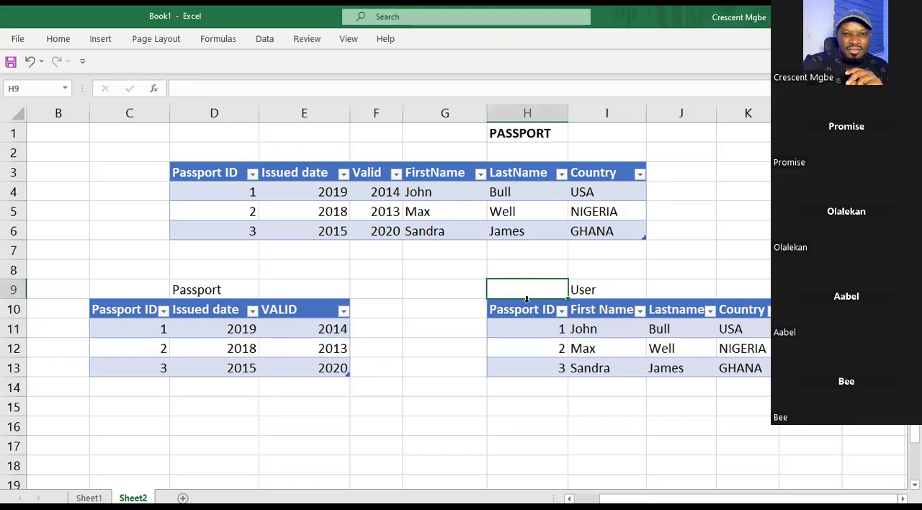
{"action": "left_click", "coordinate": [526, 329]}
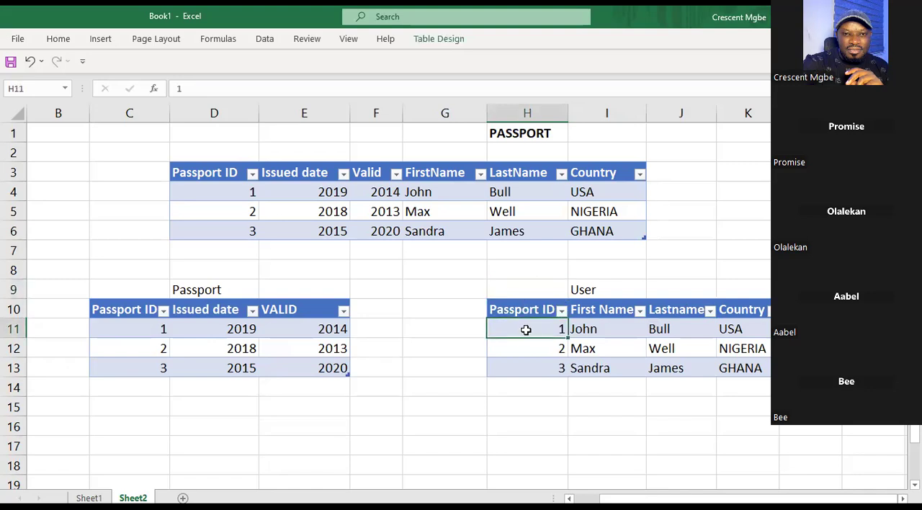
{"action": "left_click", "coordinate": [130, 330]}
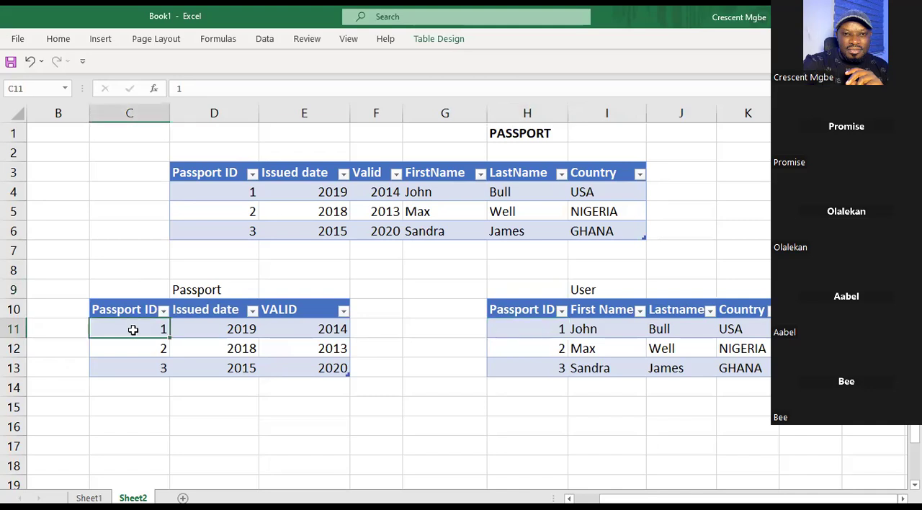
{"action": "left_click", "coordinate": [208, 329]}
{"action": "left_click", "coordinate": [286, 326]}
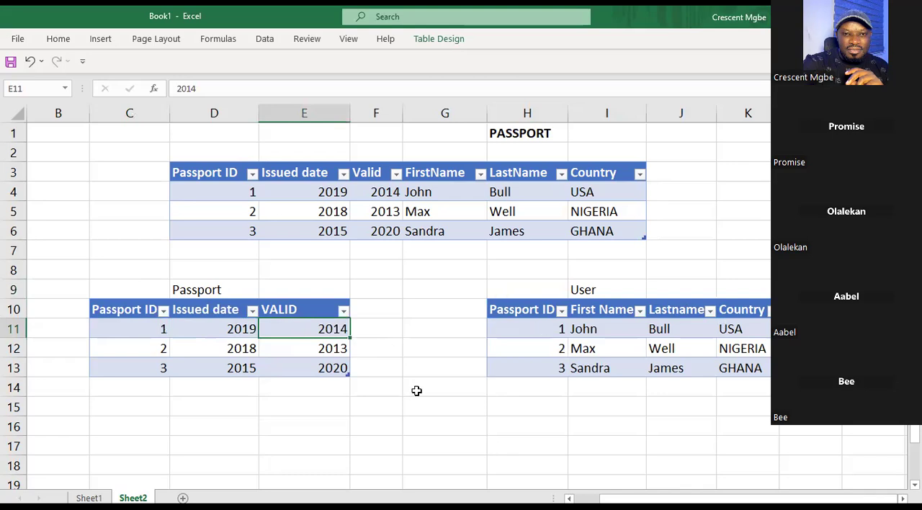
Compare the customer ID columns of the Customer and Order tables on Sheet1.
{"action": "left_click", "coordinate": [89, 497]}
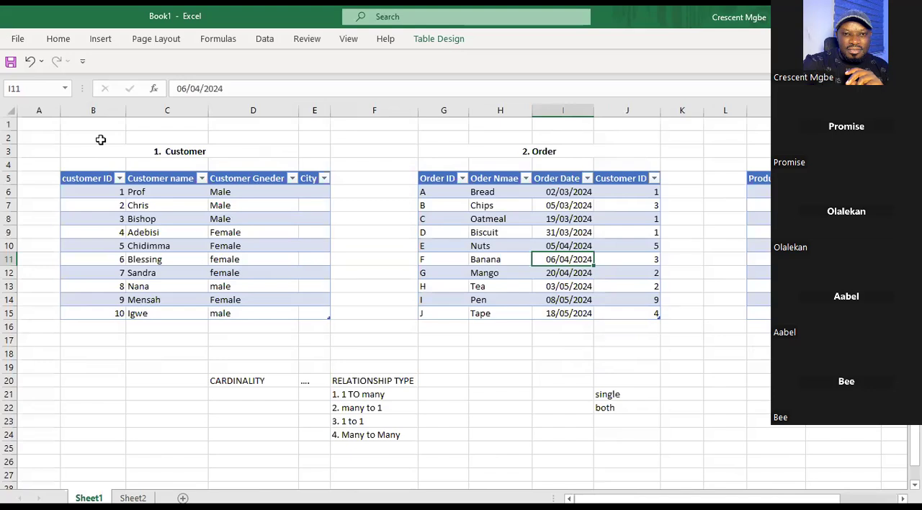
{"action": "left_click", "coordinate": [103, 152]}
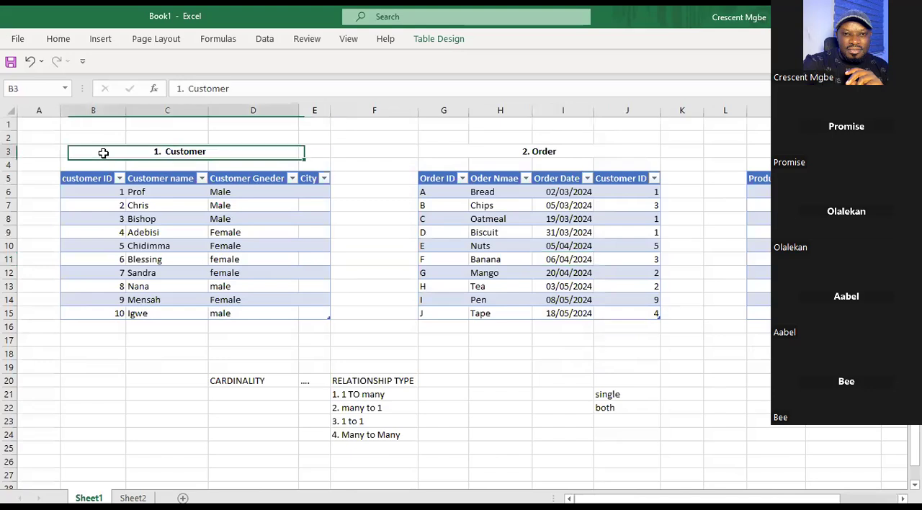
{"action": "left_click", "coordinate": [93, 109]}
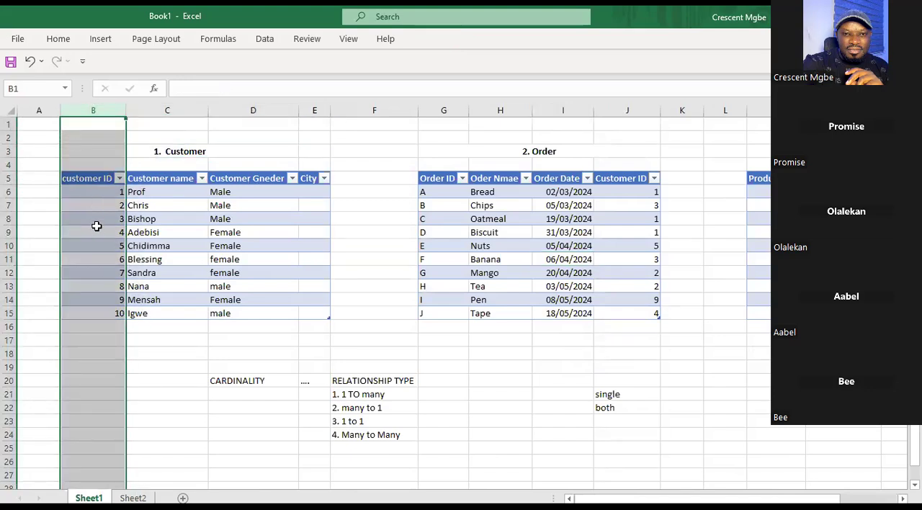
{"action": "left_click", "coordinate": [638, 110]}
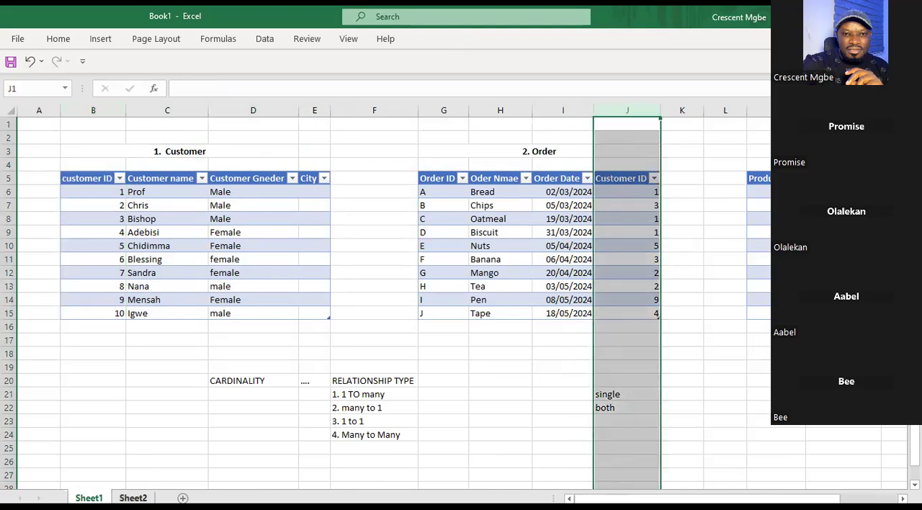
Compare the Passport ID headers of both Sheet2 tables and examine the first User record's ID and names.
{"action": "left_click", "coordinate": [132, 497]}
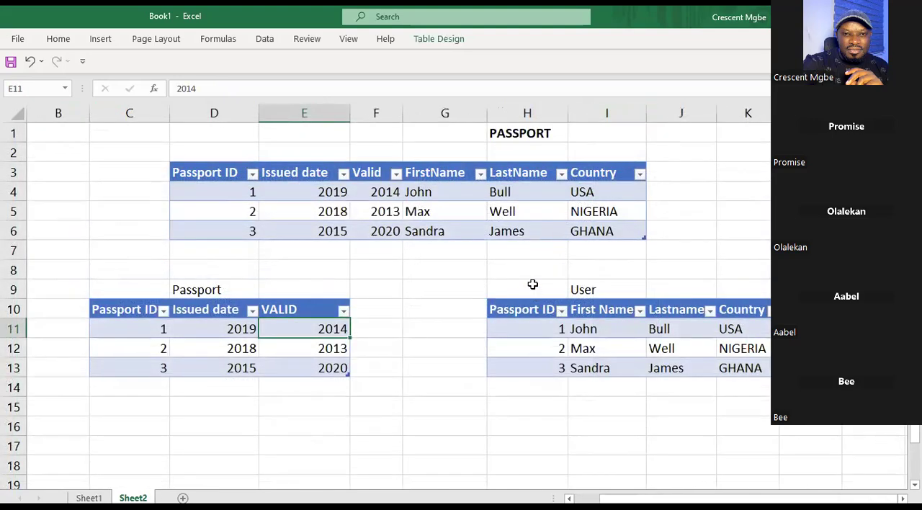
{"action": "left_click", "coordinate": [529, 311]}
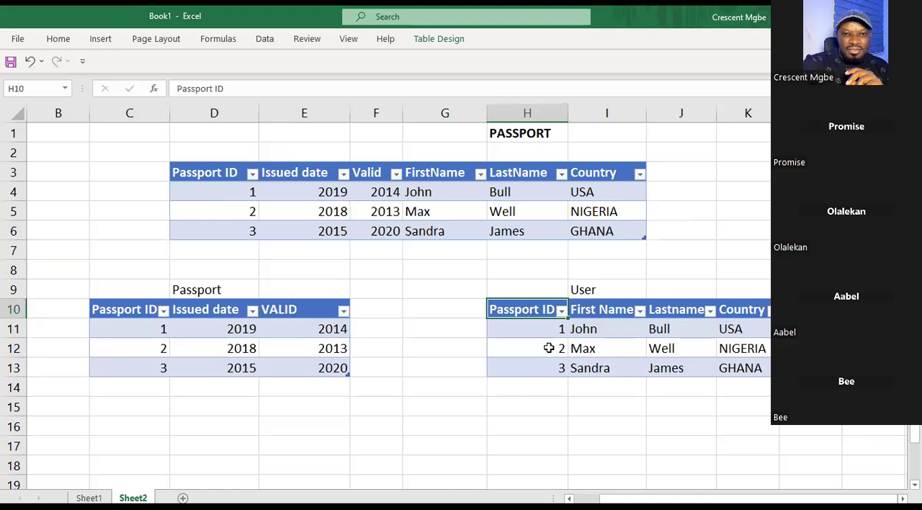
{"action": "left_click", "coordinate": [129, 310]}
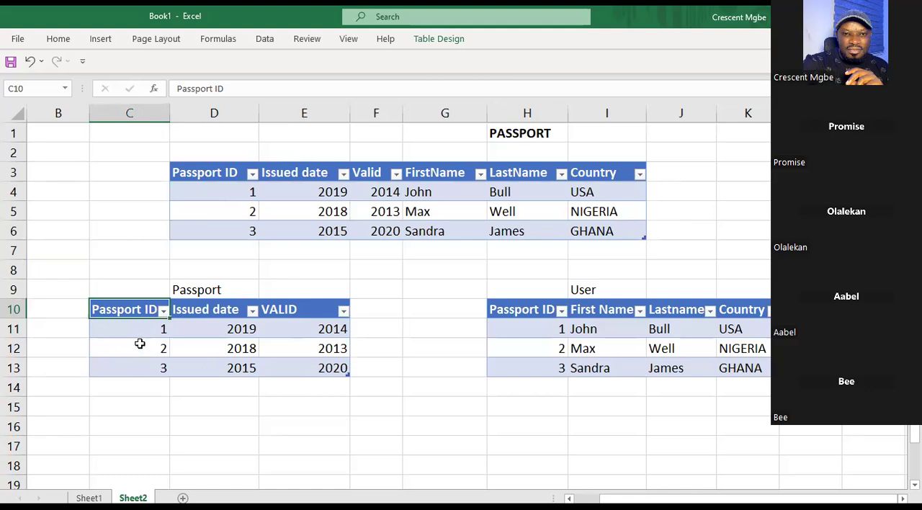
{"action": "left_click", "coordinate": [515, 332]}
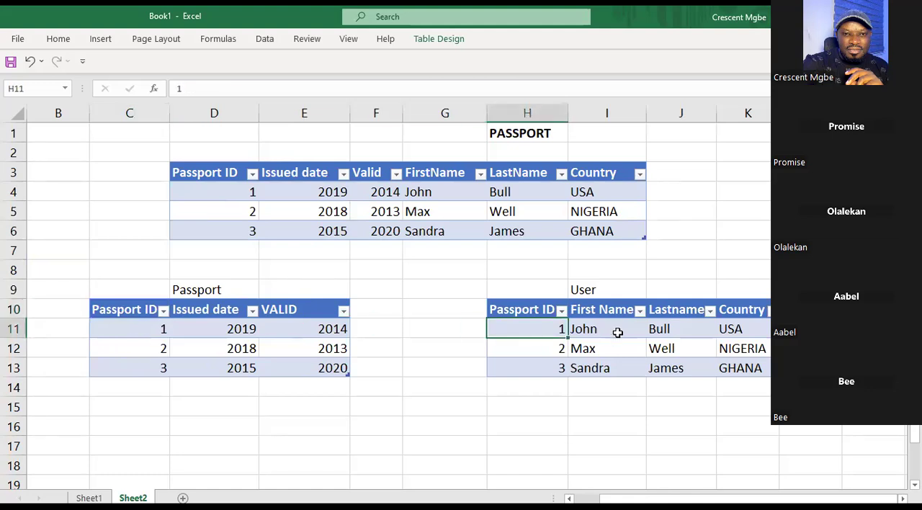
{"action": "left_click", "coordinate": [658, 331]}
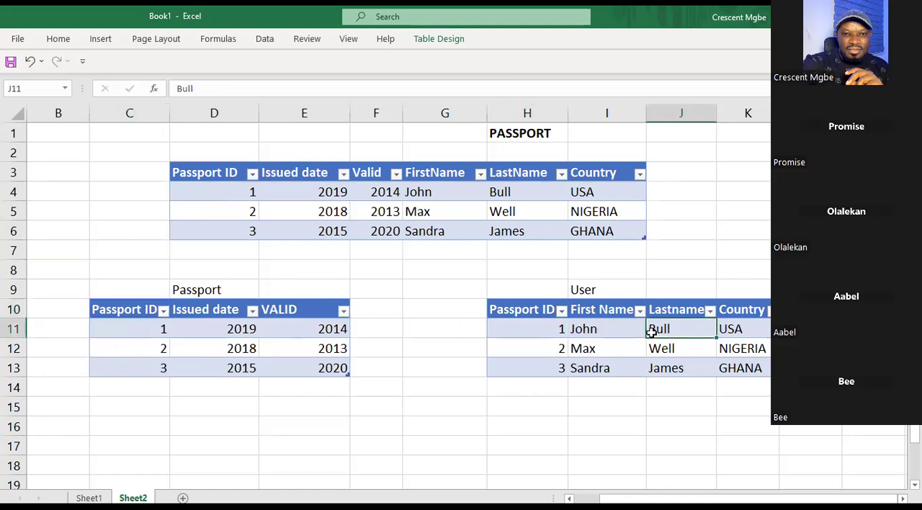
{"action": "left_click", "coordinate": [583, 330]}
{"action": "left_click", "coordinate": [561, 338]}
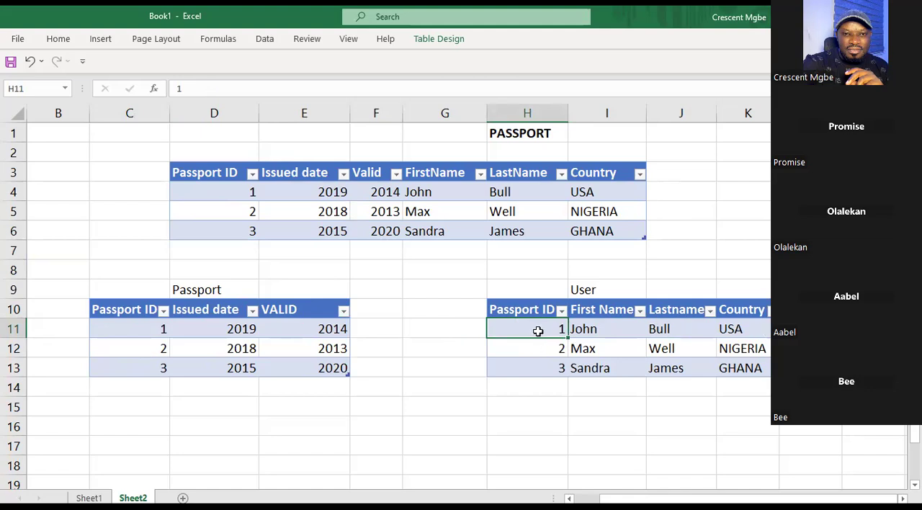
Match the first and second User records with their rows in the Passport table.
{"action": "left_click", "coordinate": [147, 332]}
{"action": "left_click", "coordinate": [521, 333]}
{"action": "left_click", "coordinate": [115, 329]}
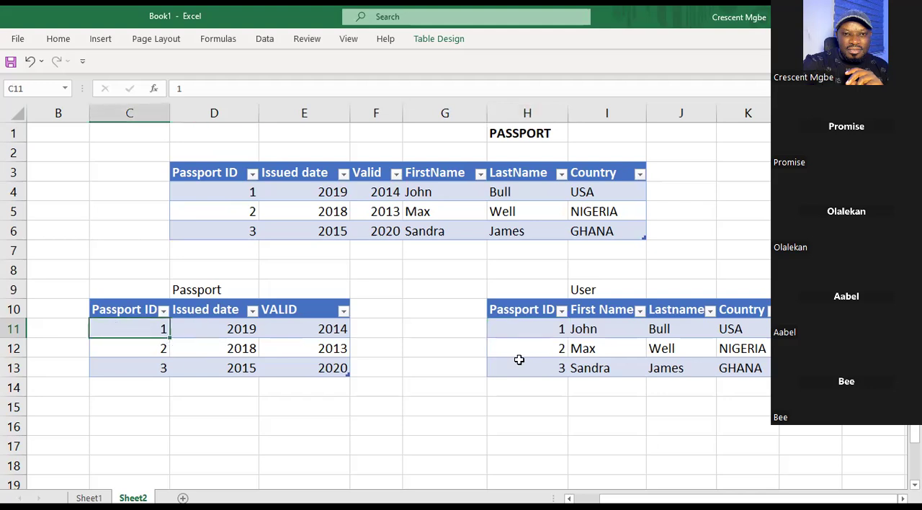
{"action": "left_click", "coordinate": [617, 348]}
{"action": "left_click", "coordinate": [89, 351]}
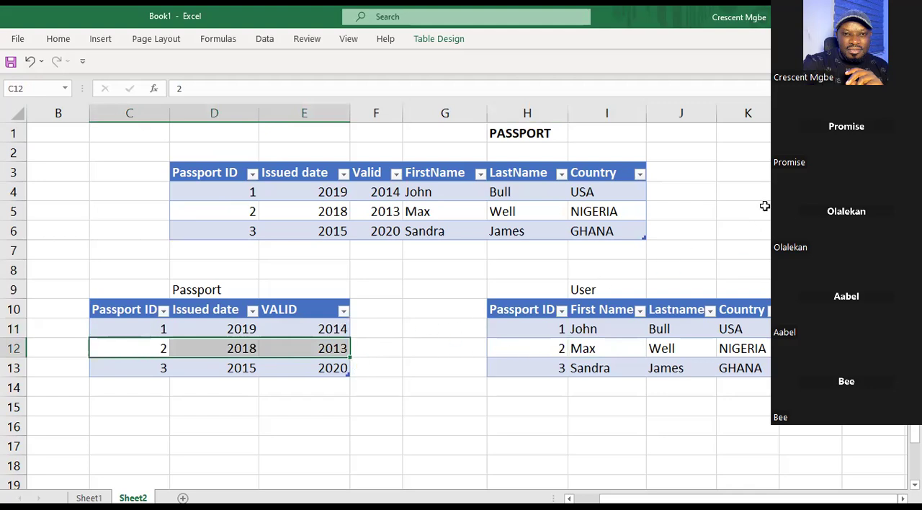
{"action": "left_click", "coordinate": [742, 172]}
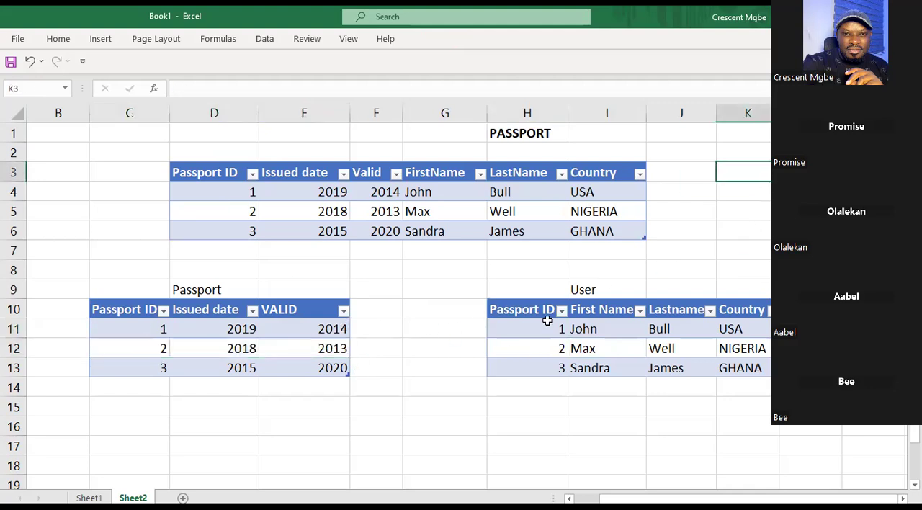
Compare the full Passport ID columns of the Passport and User tables, and check the relationship note in L3.
{"action": "left_click", "coordinate": [117, 307]}
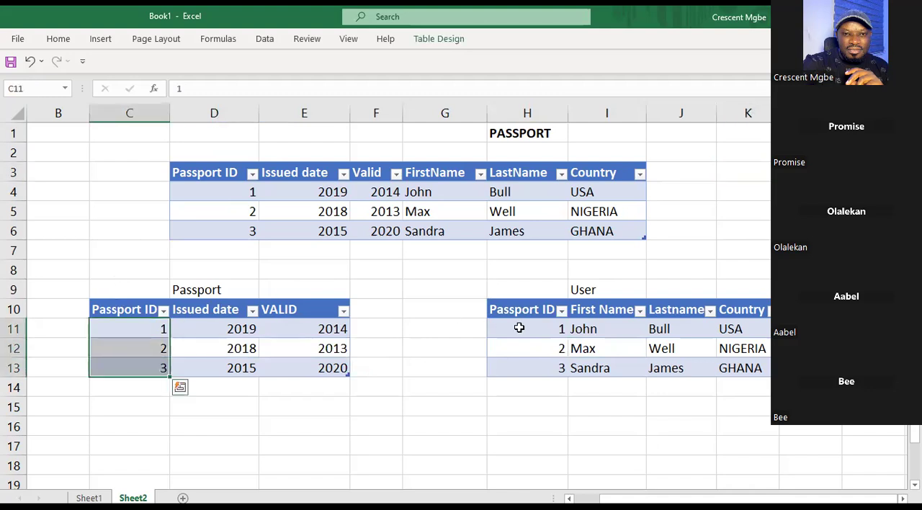
{"action": "left_click", "coordinate": [539, 308]}
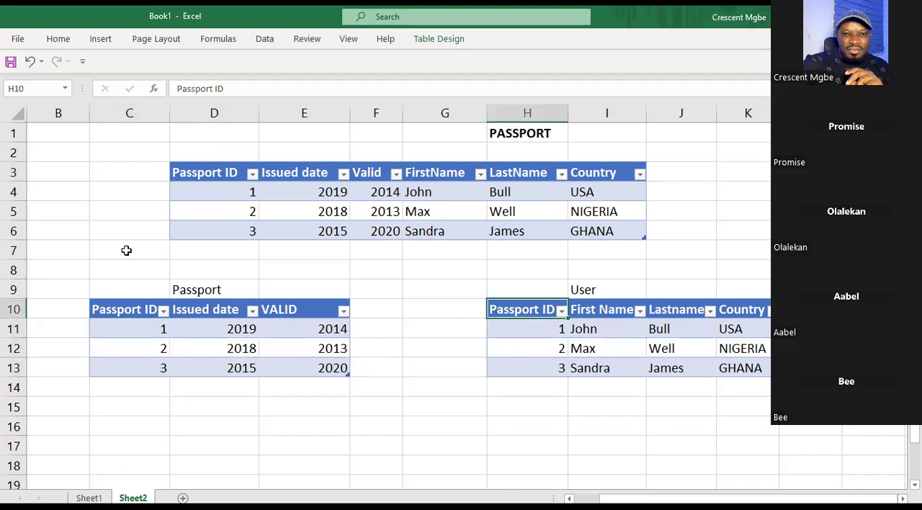
{"action": "left_click_drag", "start_coordinate": [134, 291], "coordinate": [150, 366]}
{"action": "left_click_drag", "start_coordinate": [539, 291], "coordinate": [549, 371]}
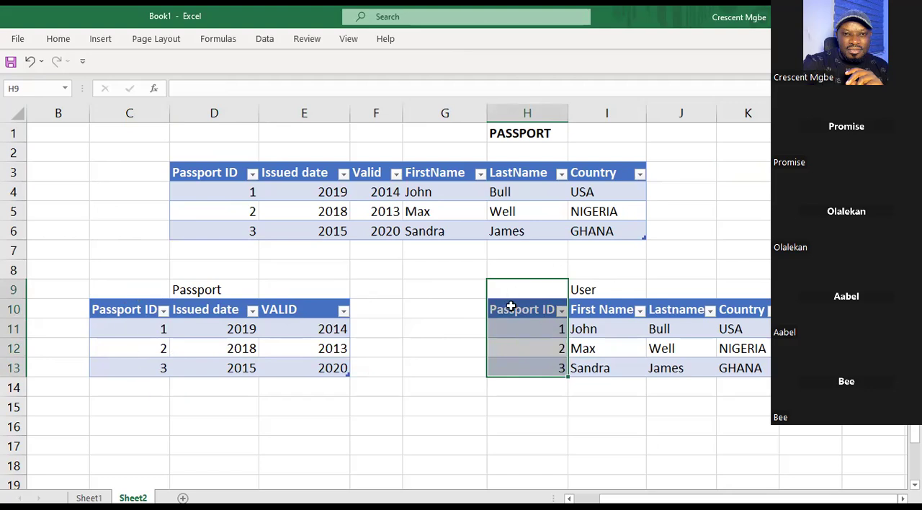
{"action": "left_click", "coordinate": [524, 268]}
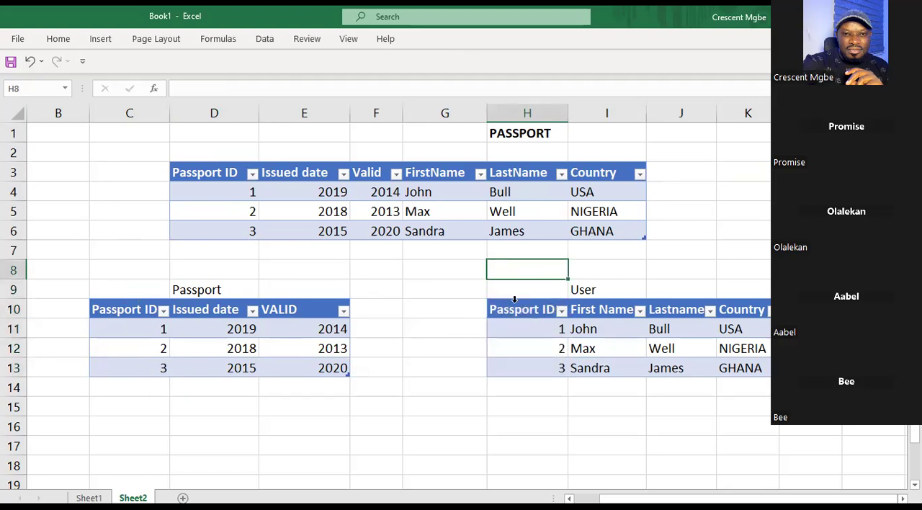
{"action": "left_click_drag", "start_coordinate": [520, 310], "coordinate": [533, 382]}
{"action": "left_click_drag", "start_coordinate": [116, 284], "coordinate": [130, 372]}
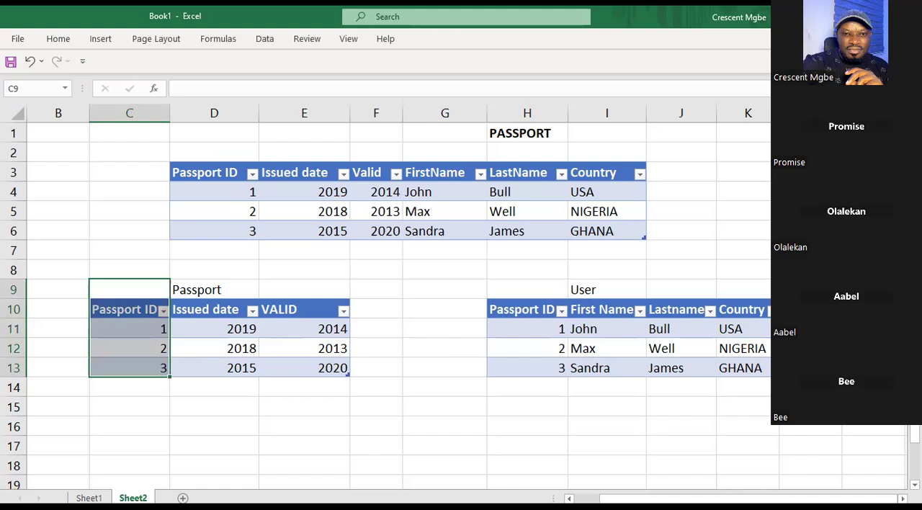
{"action": "left_click", "coordinate": [810, 173]}
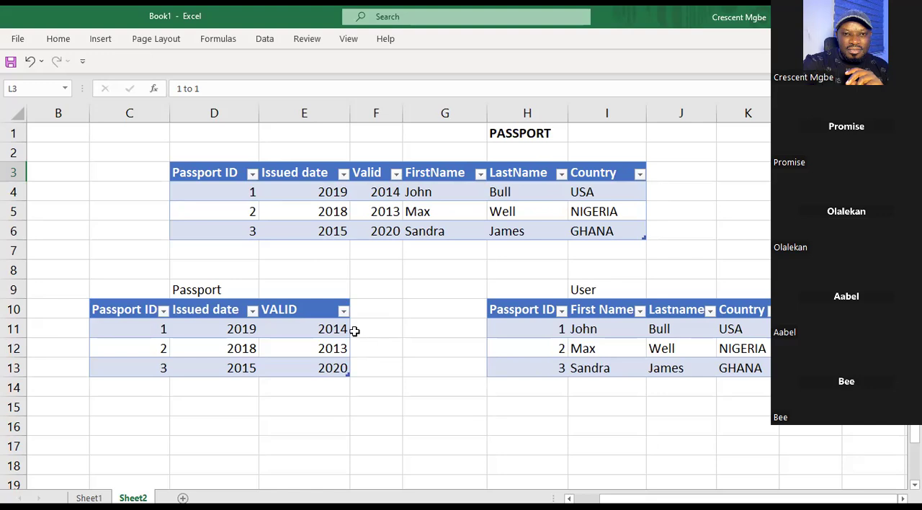
Compare the customer ID headers in B5 and J5 of the Customer and Order tables on Sheet1.
{"action": "left_click", "coordinate": [88, 498]}
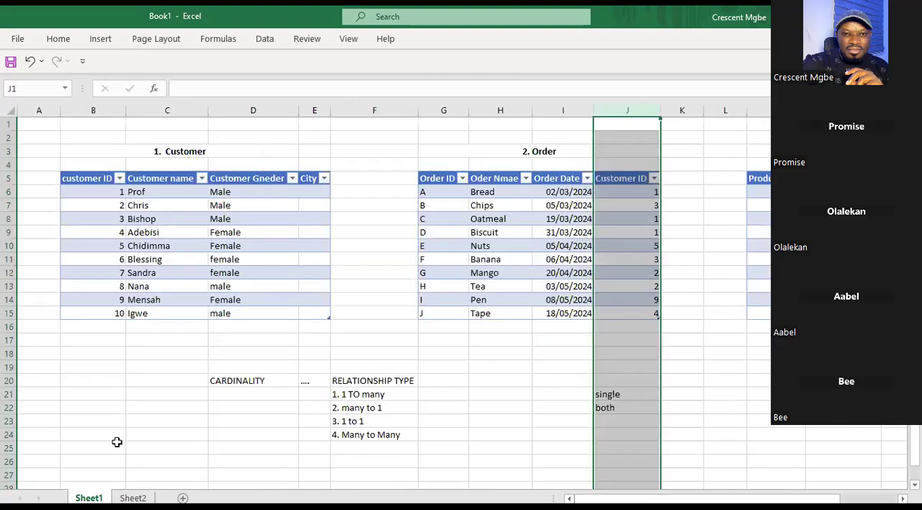
{"action": "left_click", "coordinate": [93, 179]}
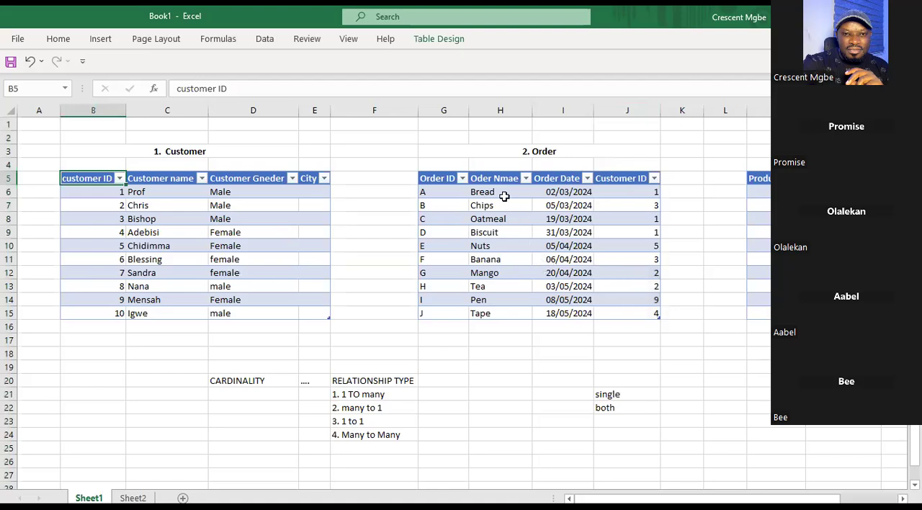
{"action": "left_click", "coordinate": [628, 180]}
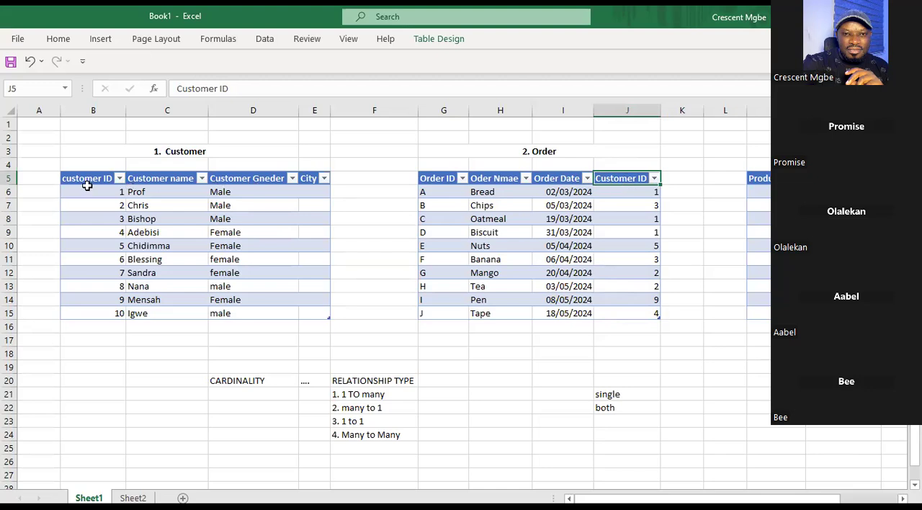
Replace the order names in H6:H15 with Product 1 to Product 10 copied from the product table's N6:N15.
{"action": "left_click", "coordinate": [491, 182]}
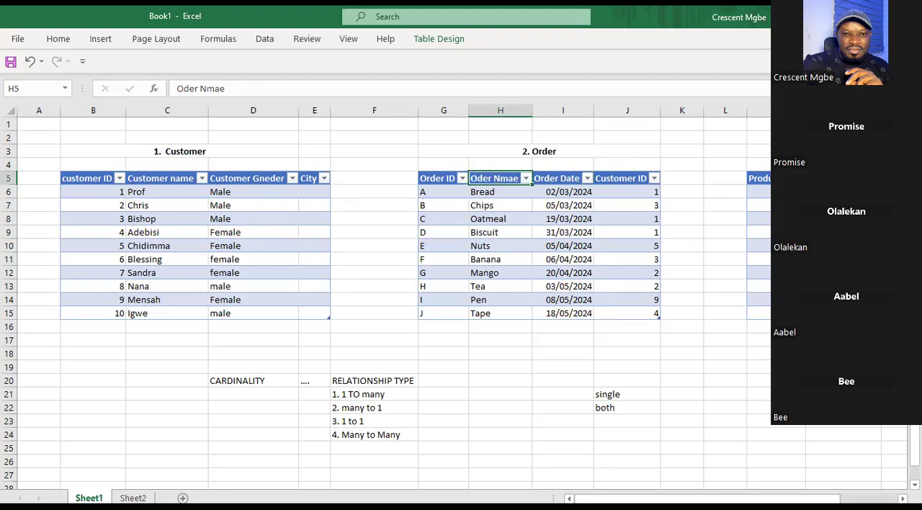
{"action": "left_click", "coordinate": [838, 179]}
{"action": "left_click", "coordinate": [497, 182]}
{"action": "left_click", "coordinate": [494, 192]}
{"action": "left_click_drag", "start_coordinate": [838, 192], "coordinate": [838, 313]}
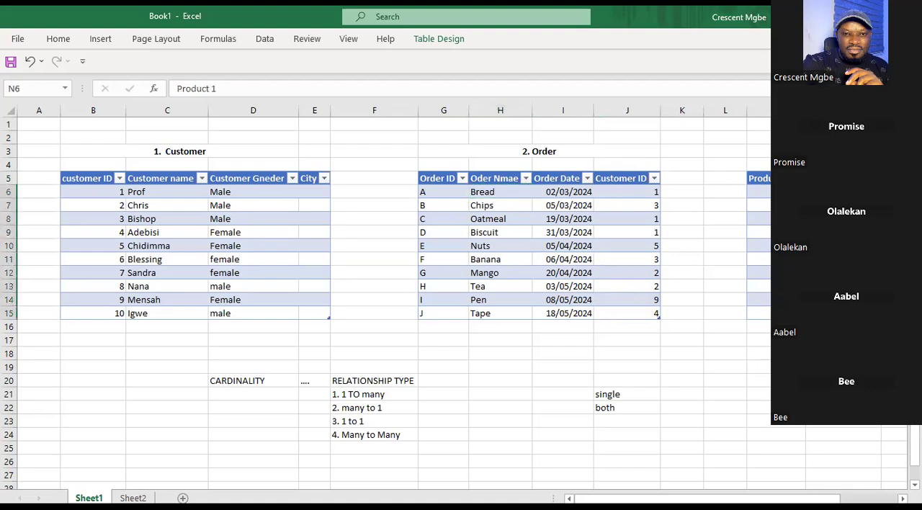
{"action": "left_click_drag", "start_coordinate": [483, 192], "coordinate": [504, 311]}
{"action": "type", "text": "Product 1 Product 2 Product 3 Product 4 Product 5 Product 6 Product 7 Product 8 Product 9 Product 10"}
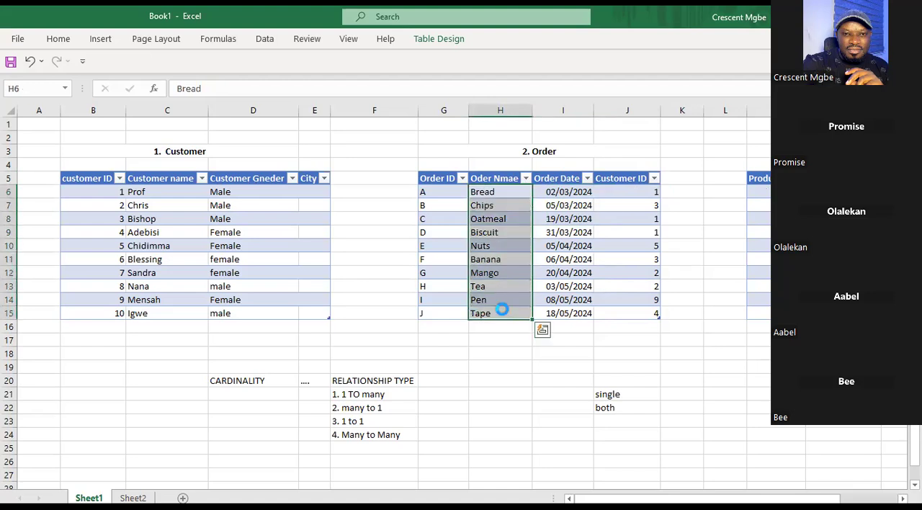
{"action": "left_click", "coordinate": [625, 364]}
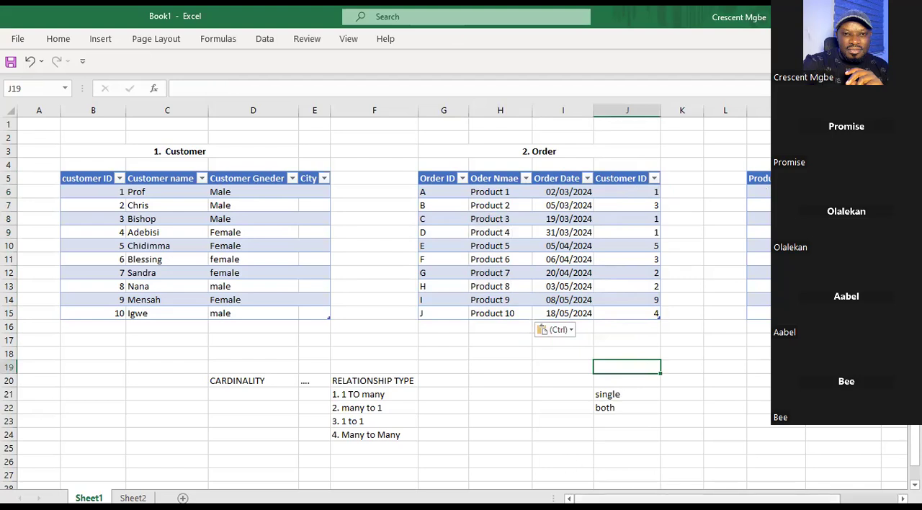
{"action": "scroll", "coordinate": [616, 407], "scroll_direction": "right", "scroll_amount": 2}
{"action": "left_click", "coordinate": [615, 407]}
{"action": "double_click", "coordinate": [609, 245]}
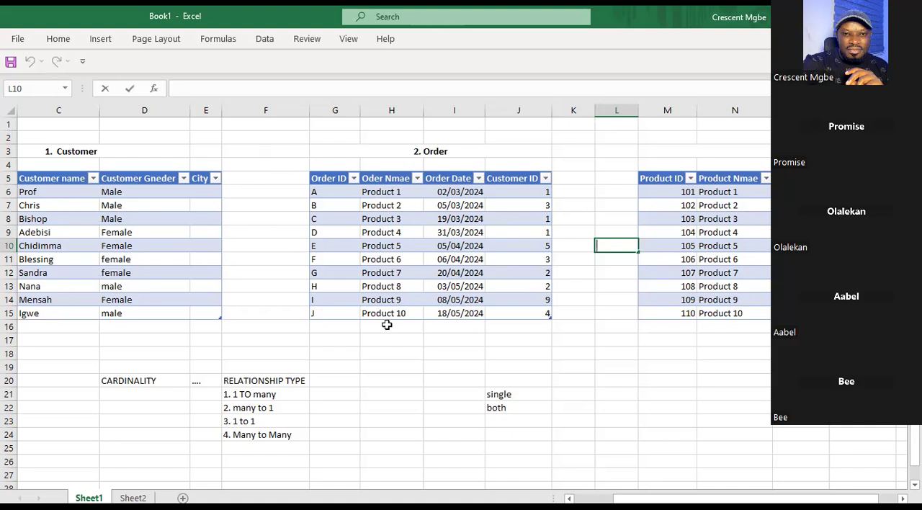
{"action": "left_click", "coordinate": [747, 399]}
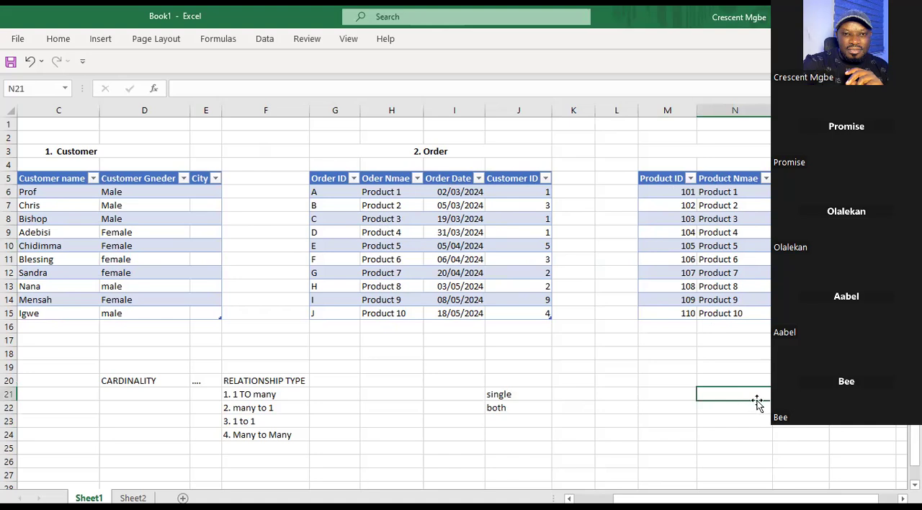
{"action": "type", "text": "product"}
{"action": "key", "text": "Tab"}
{"action": "left_click", "coordinate": [744, 392]}
{"action": "key", "text": "BackSpace"}
Compare the product names in column N with those in column H of the Order table, and check the Product ID header.
{"action": "left_click", "coordinate": [434, 283]}
{"action": "left_click", "coordinate": [735, 259]}
{"action": "left_click", "coordinate": [389, 258]}
{"action": "left_click_drag", "start_coordinate": [733, 192], "coordinate": [731, 246]}
{"action": "left_click", "coordinate": [720, 109]}
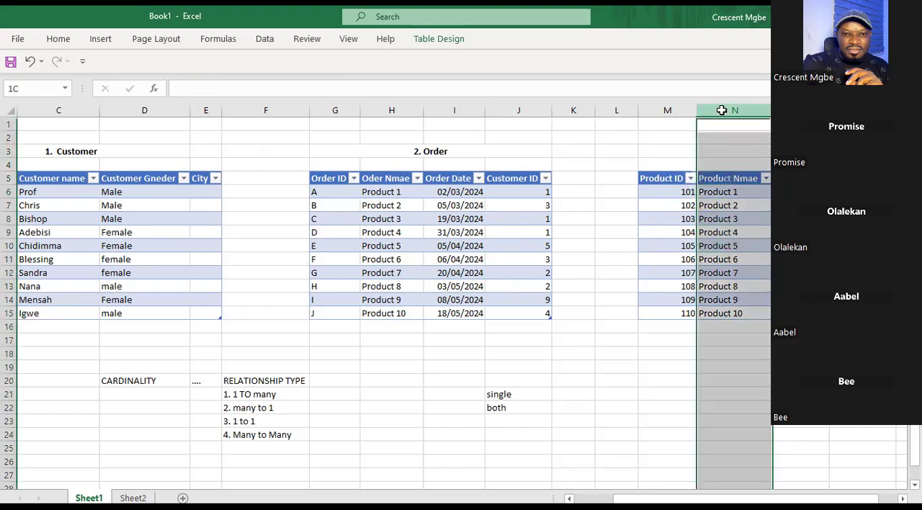
{"action": "left_click", "coordinate": [382, 109], "text": "ctrl"}
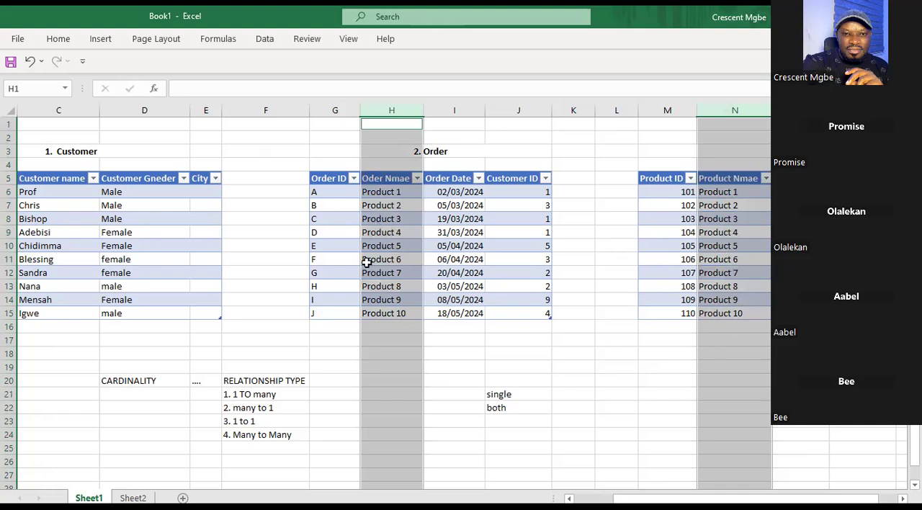
{"action": "left_click", "coordinate": [666, 178]}
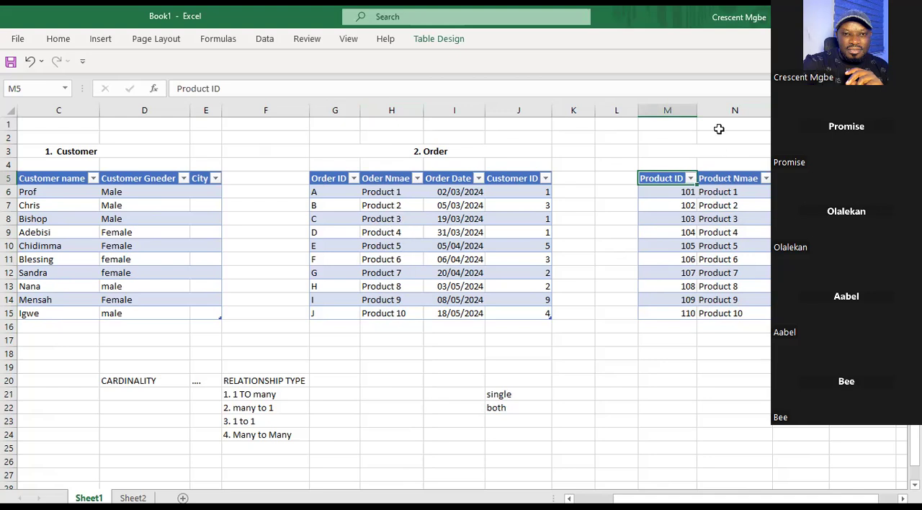
Rename the Order table's header in H5 as Product.
{"action": "double_click", "coordinate": [386, 180]}
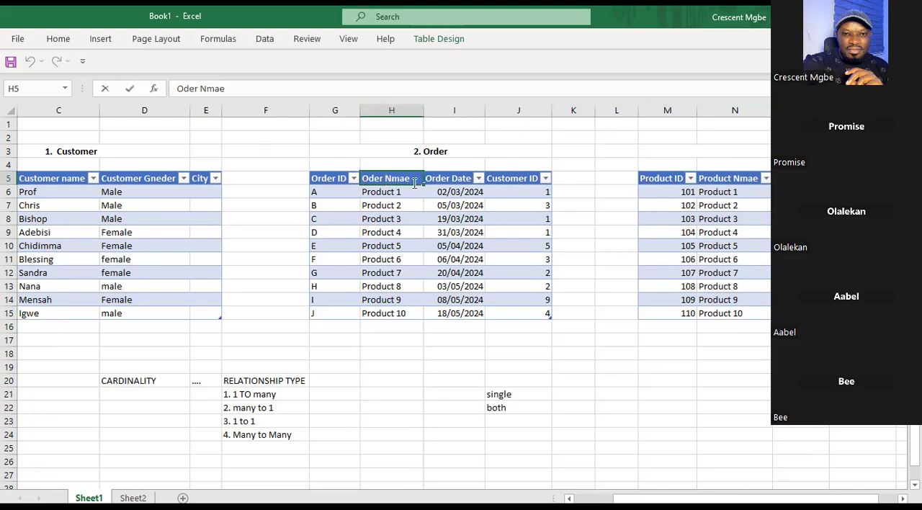
{"action": "key", "text": "BackSpace"}
{"action": "key", "text": "BackSpace"}
{"action": "key", "text": "BackSpace"}
{"action": "key", "text": "BackSpace"}
{"action": "key", "text": "BackSpace"}
{"action": "key", "text": "BackSpace"}
{"action": "key", "text": "BackSpace"}
{"action": "key", "text": "BackSpace"}
{"action": "key", "text": "BackSpace"}
{"action": "type", "text": "Product"}
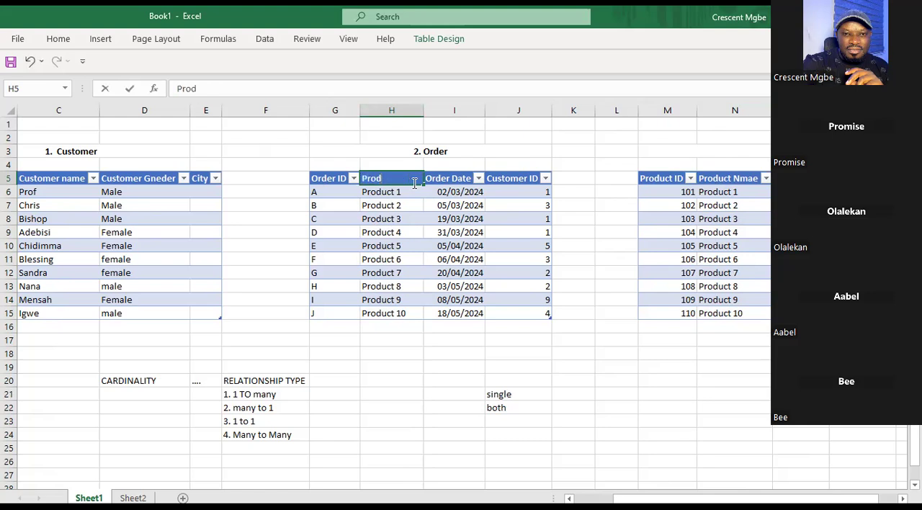
{"action": "left_click", "coordinate": [680, 384]}
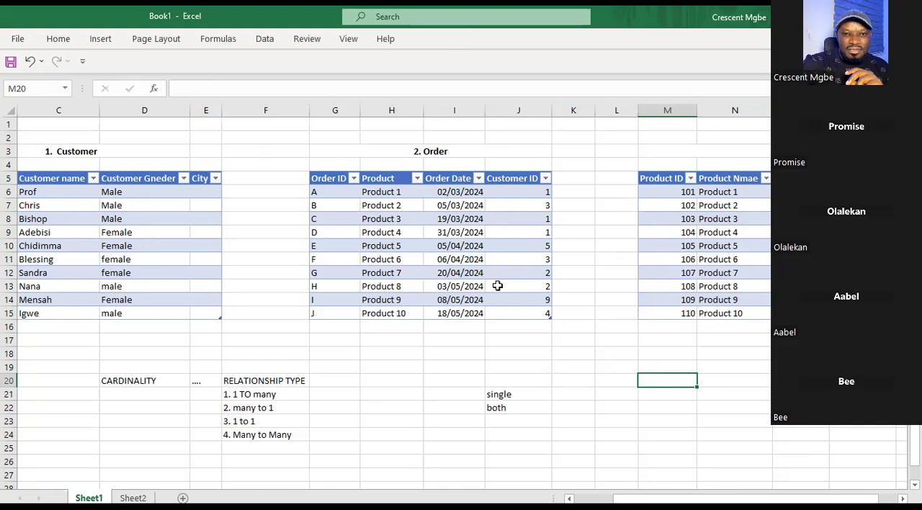
Compare the Order table's header in H5 with the product table's name header in N5.
{"action": "left_click", "coordinate": [392, 182]}
{"action": "left_click", "coordinate": [738, 180]}
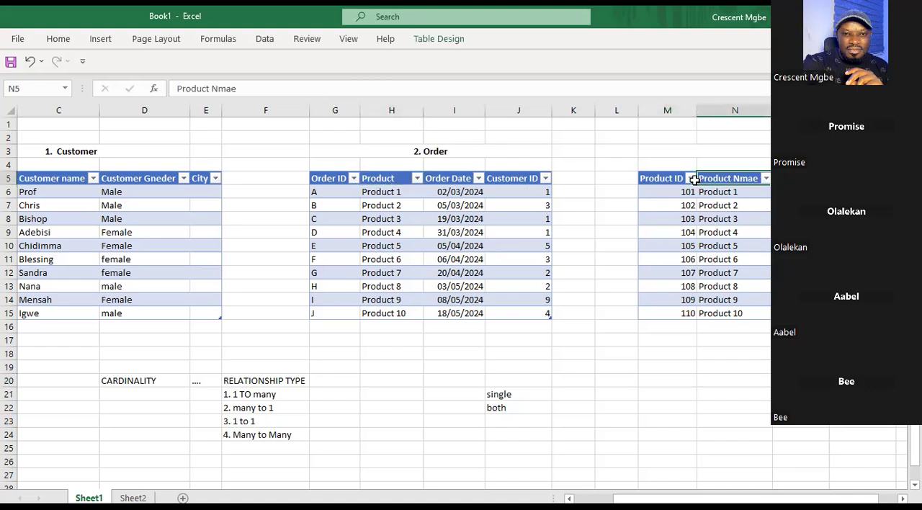
{"action": "left_click", "coordinate": [383, 180]}
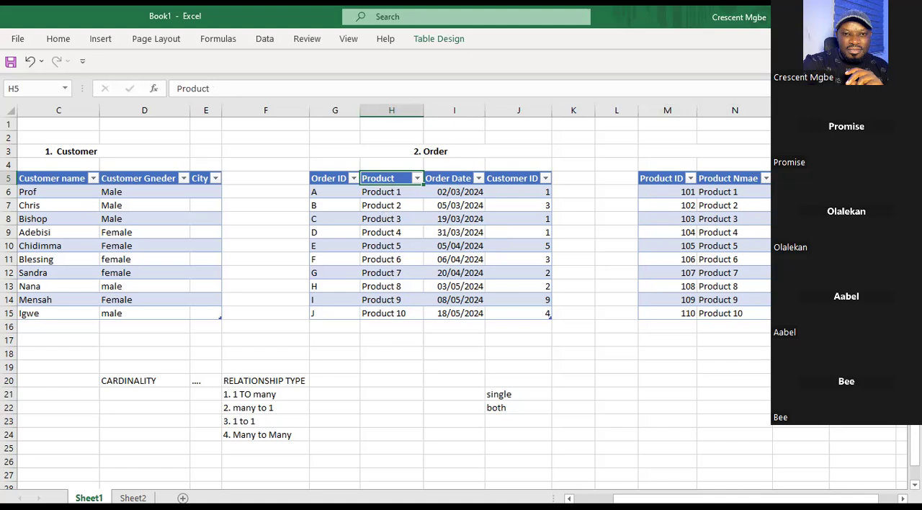
Compare the product table's names with the entries in the Order table's Product column.
{"action": "left_click_drag", "start_coordinate": [734, 192], "coordinate": [742, 314]}
{"action": "left_click_drag", "start_coordinate": [393, 192], "coordinate": [383, 282]}
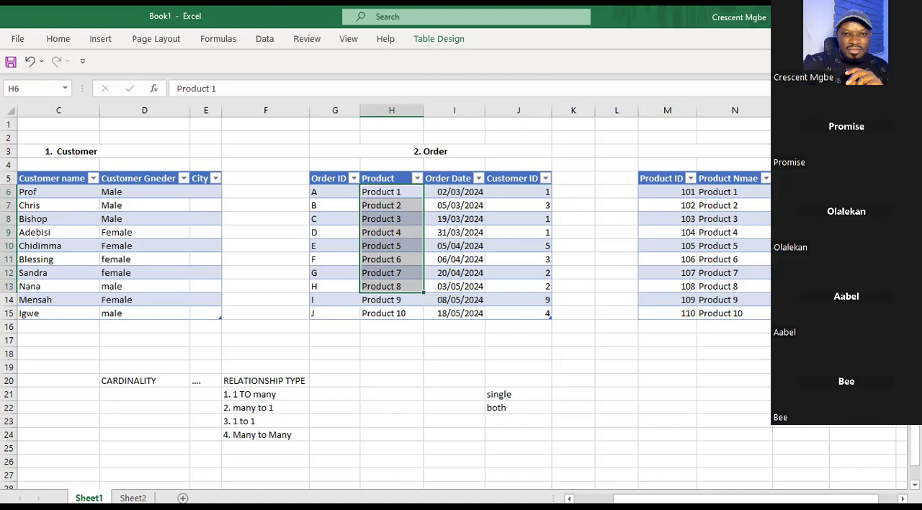
Switch to the Relationship_Tutorial(1).xlsx workbook and convert A1:D11 on the Apocolypse Store sheet into a table with headers.
{"action": "left_click", "coordinate": [495, 477]}
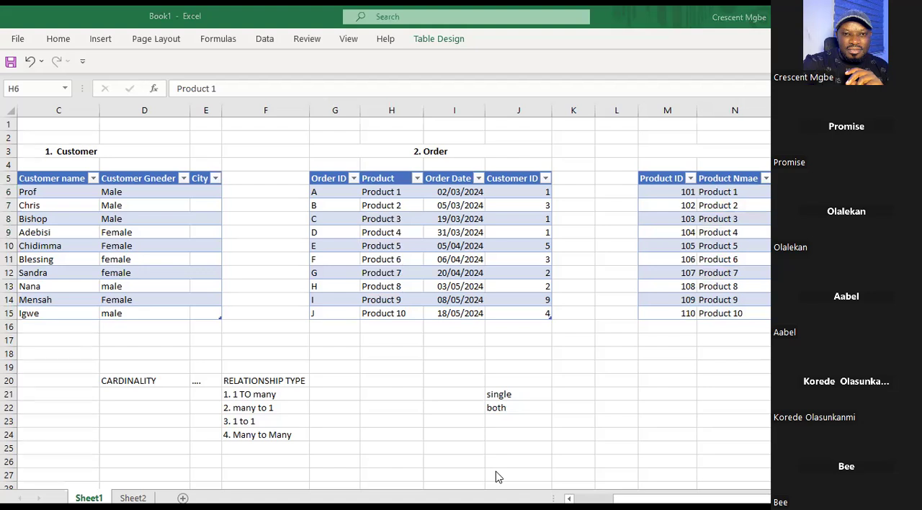
{"action": "left_click", "coordinate": [498, 477]}
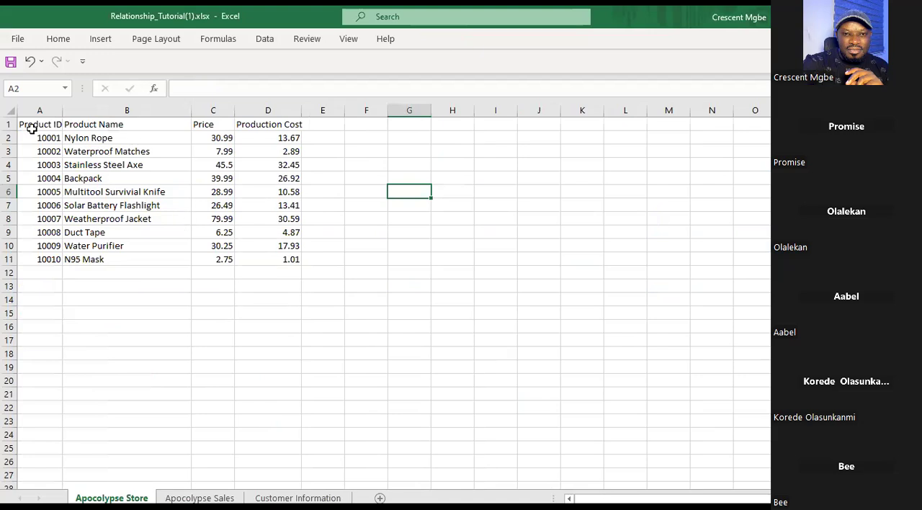
{"action": "left_click", "coordinate": [95, 177]}
{"action": "key", "text": "ctrl+t"}
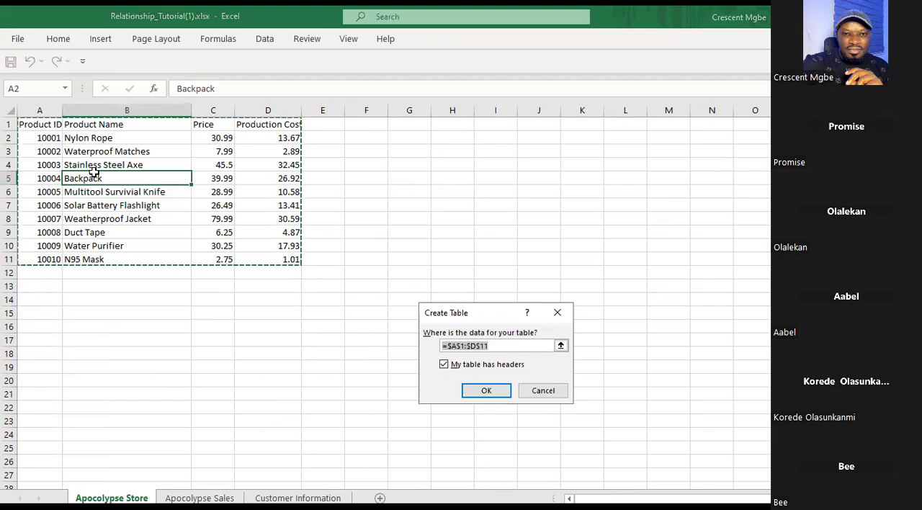
{"action": "left_click", "coordinate": [488, 390]}
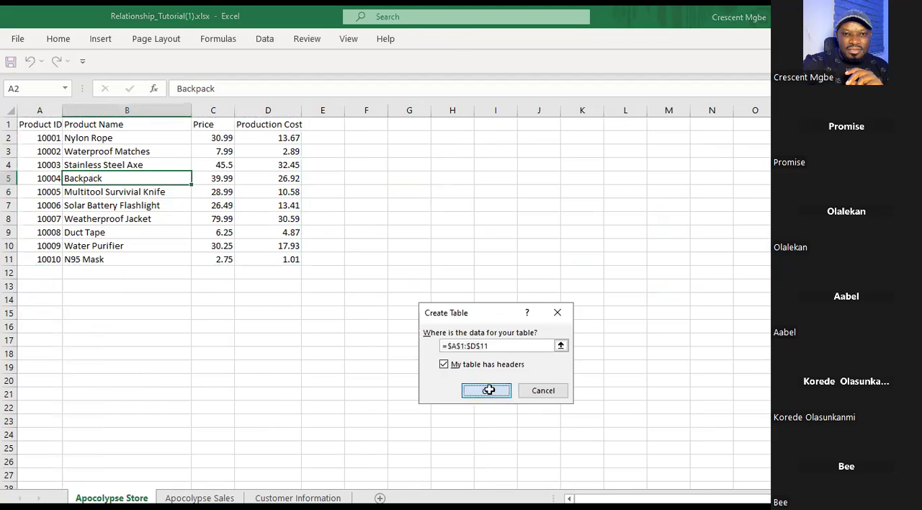
Convert the Apocolypse Sales sheet's data in A1:F75 into a table with headers.
{"action": "left_click", "coordinate": [200, 497]}
{"action": "left_click", "coordinate": [245, 273]}
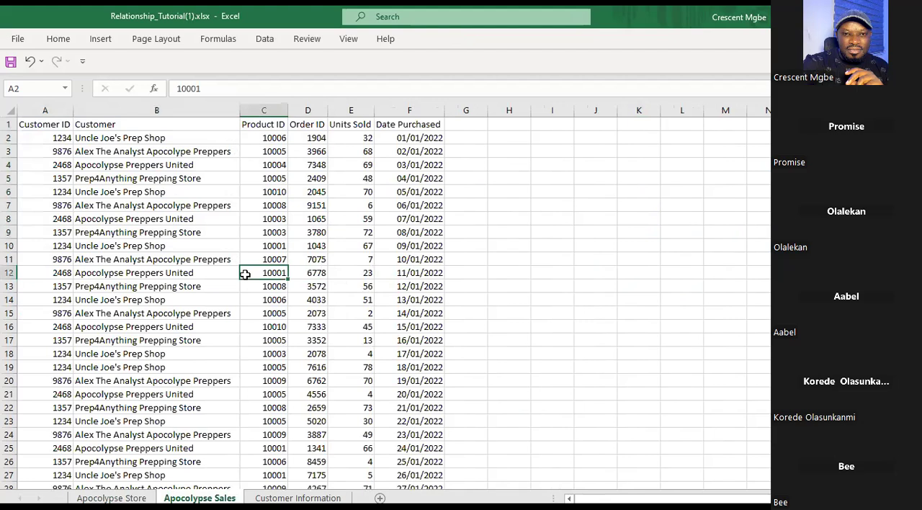
{"action": "key", "text": "ctrl+t"}
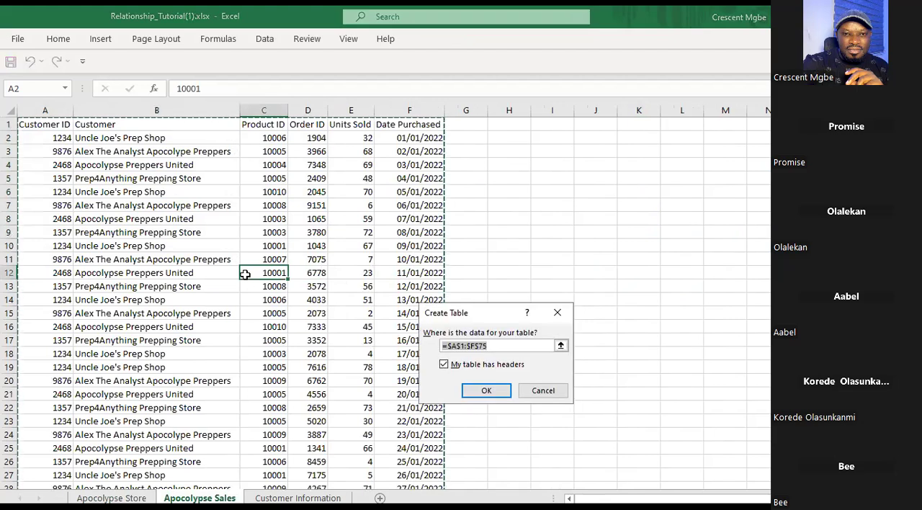
{"action": "left_click", "coordinate": [493, 394]}
Convert the Customer Information sheet's data in A1:F5 into a table with headers.
{"action": "left_click", "coordinate": [297, 497]}
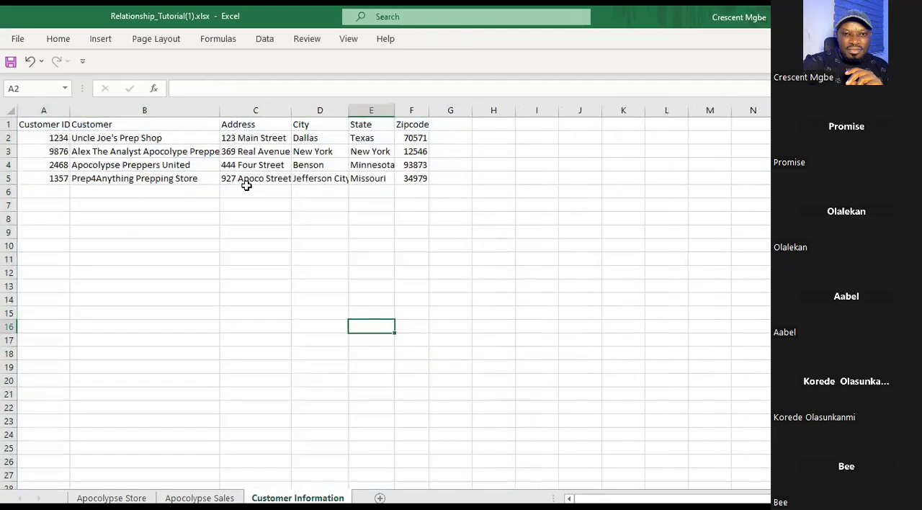
{"action": "left_click", "coordinate": [244, 179]}
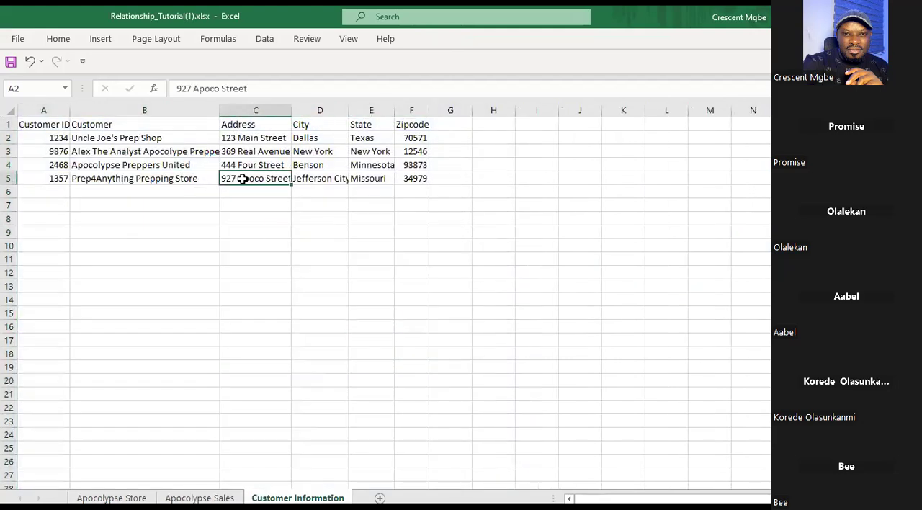
{"action": "key", "text": "ctrl+t"}
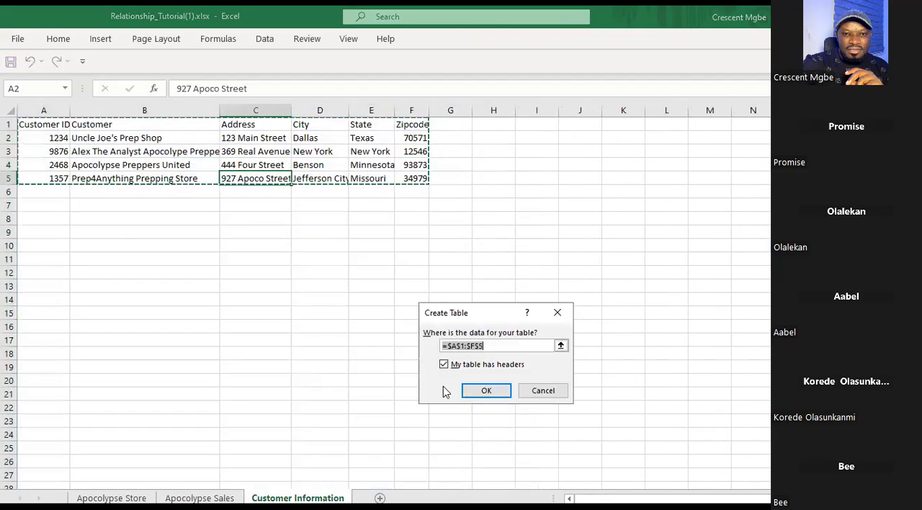
{"action": "left_click", "coordinate": [497, 391]}
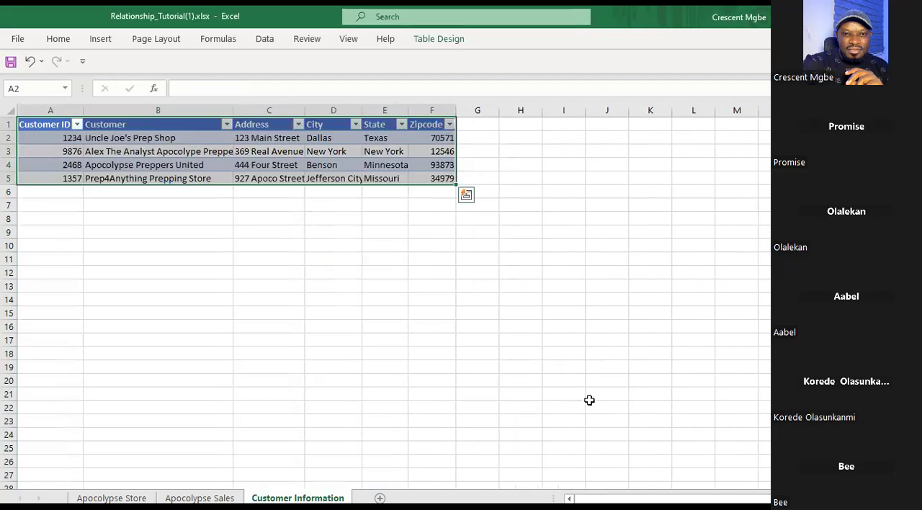
{"action": "left_click", "coordinate": [494, 359]}
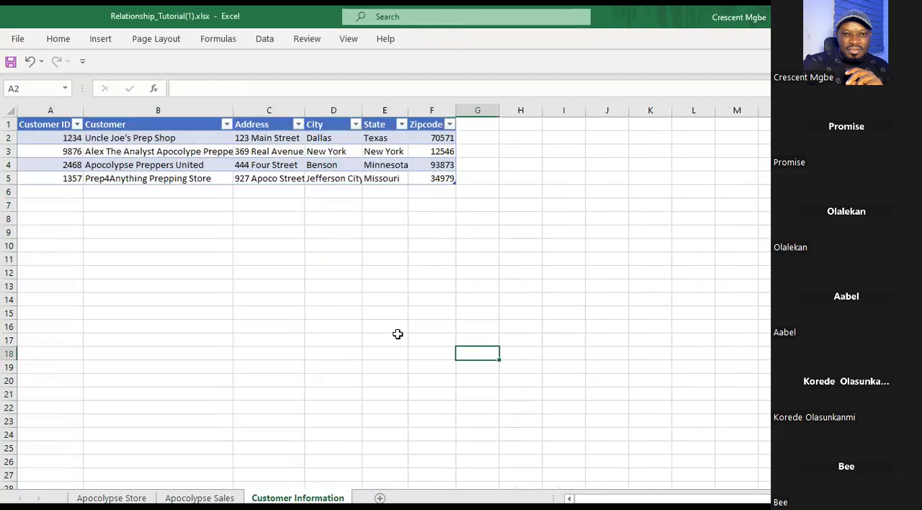
{"action": "left_click", "coordinate": [380, 290]}
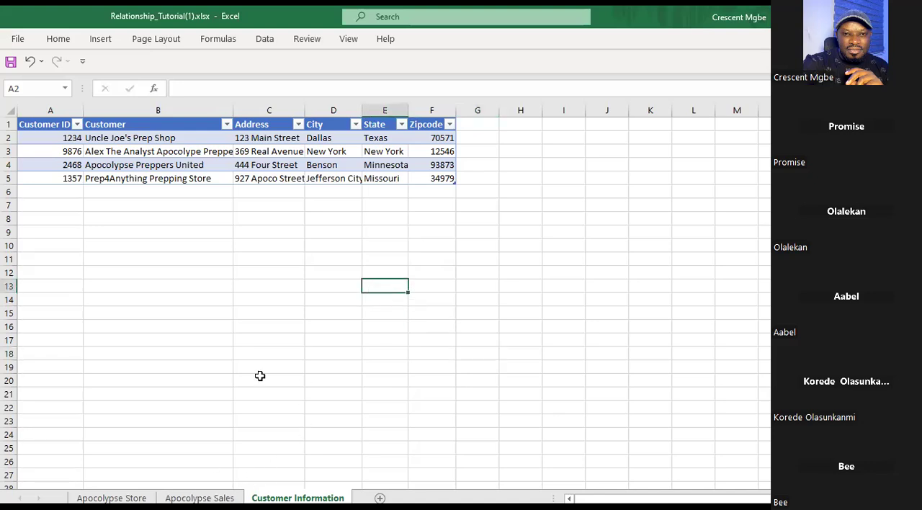
Look through the tables on the Apocolypse Store, Apocolypse Sales and Customer Information sheets.
{"action": "left_click", "coordinate": [111, 497]}
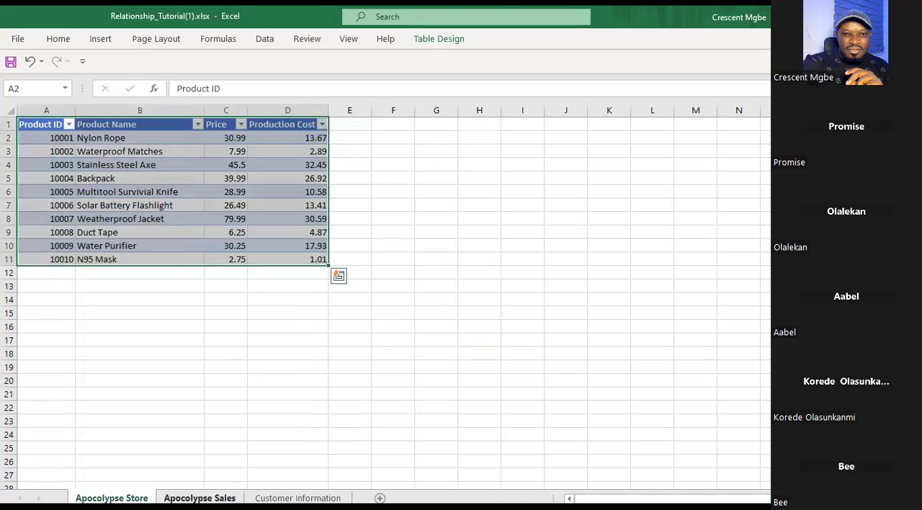
{"action": "left_click", "coordinate": [200, 498]}
{"action": "left_click", "coordinate": [298, 497]}
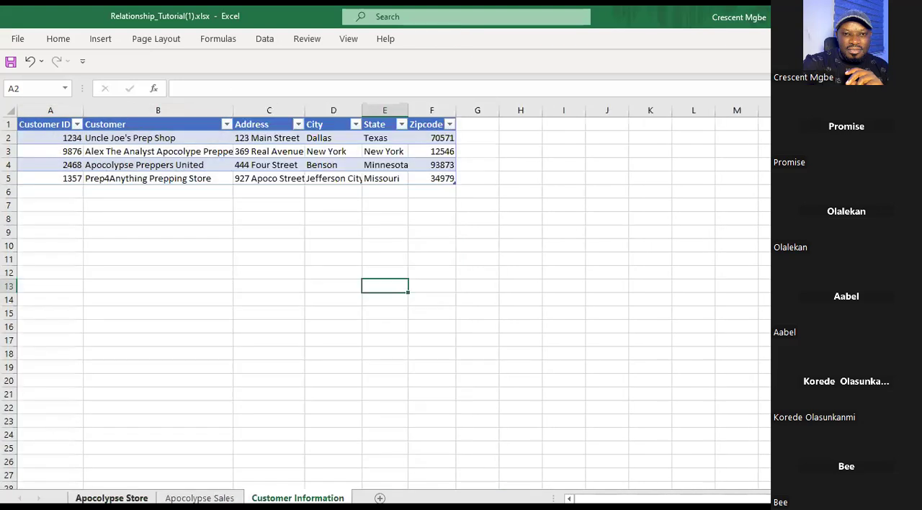
{"action": "left_click", "coordinate": [111, 497]}
Enter the label Customer in cell C12 of the Customer Information sheet.
{"action": "left_click", "coordinate": [297, 497]}
{"action": "left_click", "coordinate": [286, 272]}
{"action": "type", "text": "Customer"}
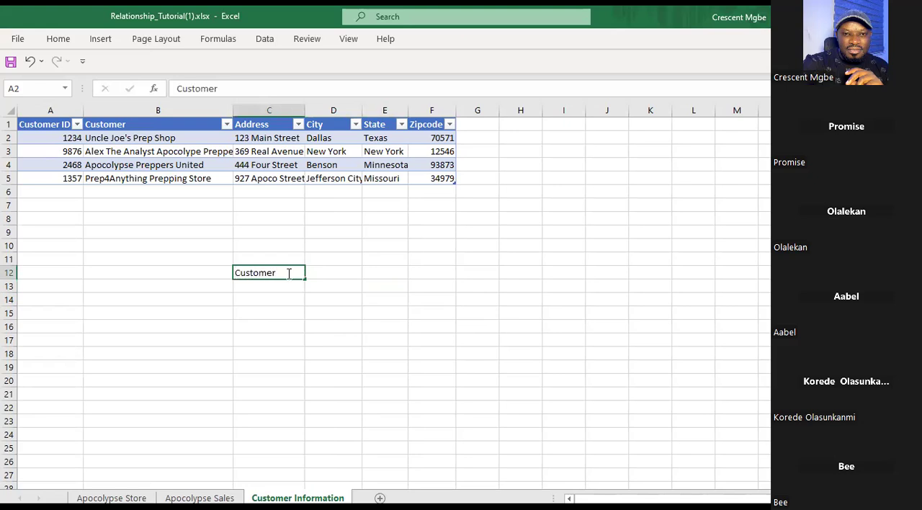
{"action": "left_click", "coordinate": [344, 249]}
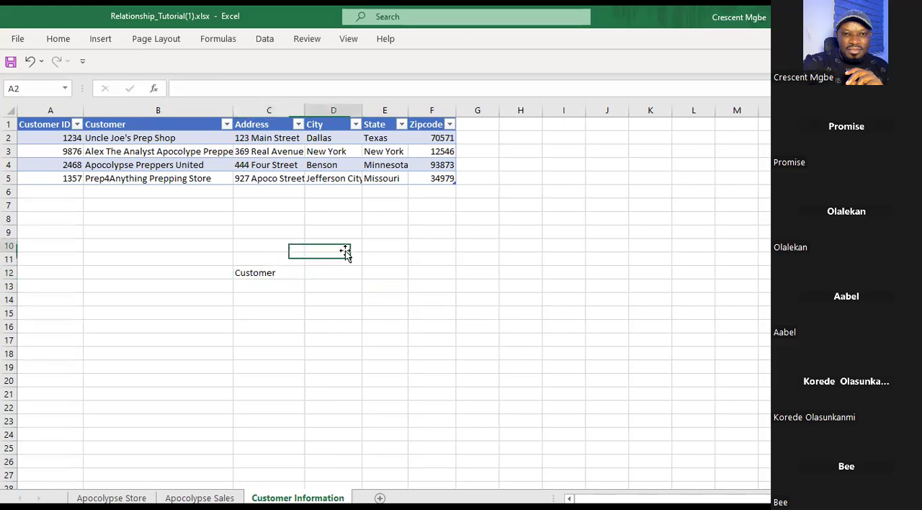
Review the Customer Information table's Customer ID, Customer, Address, City and State headers.
{"action": "left_click", "coordinate": [27, 125]}
{"action": "left_click", "coordinate": [138, 124]}
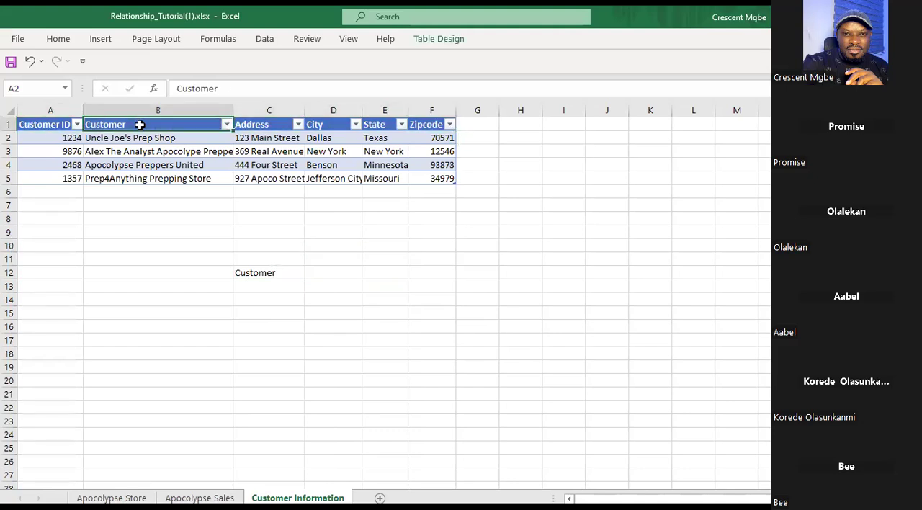
{"action": "left_click", "coordinate": [263, 125]}
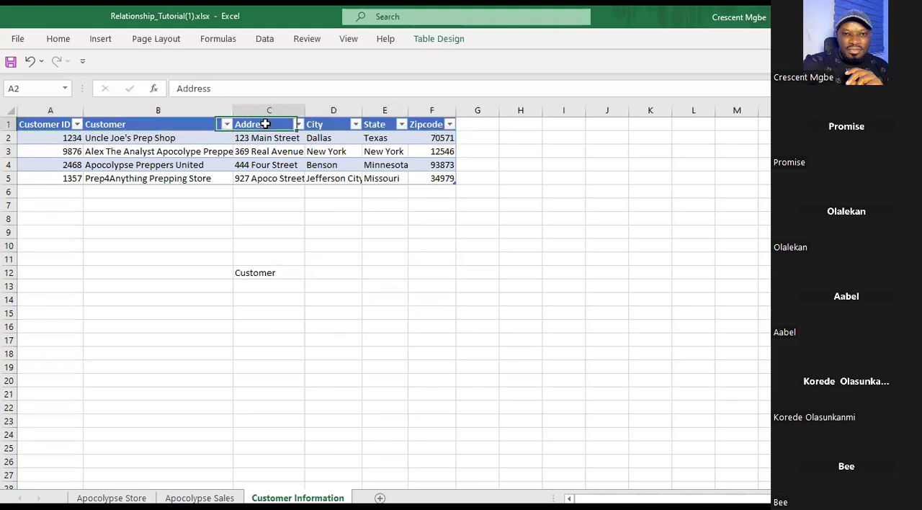
{"action": "left_click", "coordinate": [331, 125]}
{"action": "left_click", "coordinate": [379, 130]}
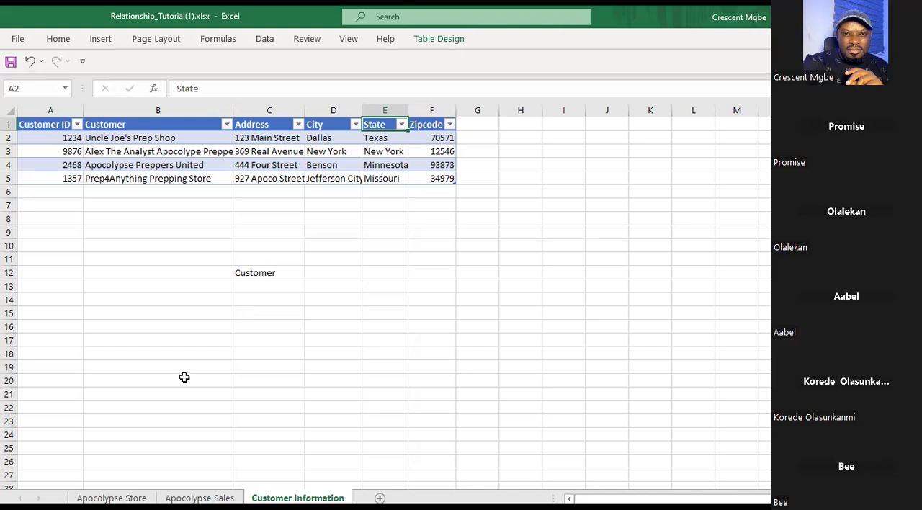
Examine the Apocolypse Store table's Product ID, Product Name, Price and Production Cost columns.
{"action": "left_click", "coordinate": [104, 497]}
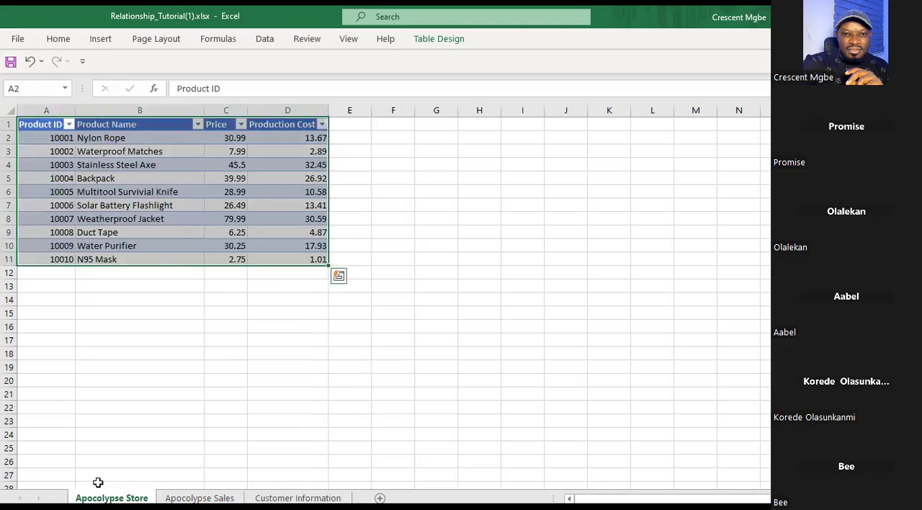
{"action": "left_click", "coordinate": [222, 302]}
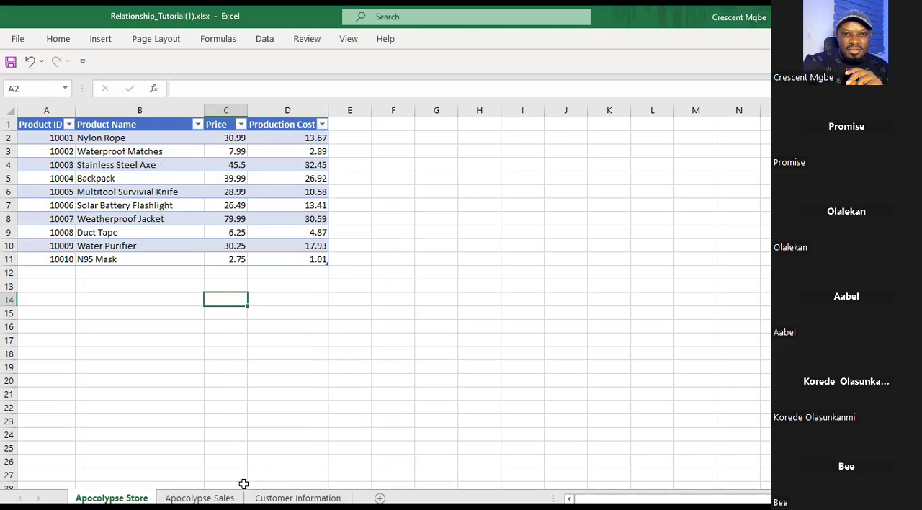
{"action": "left_click", "coordinate": [297, 497]}
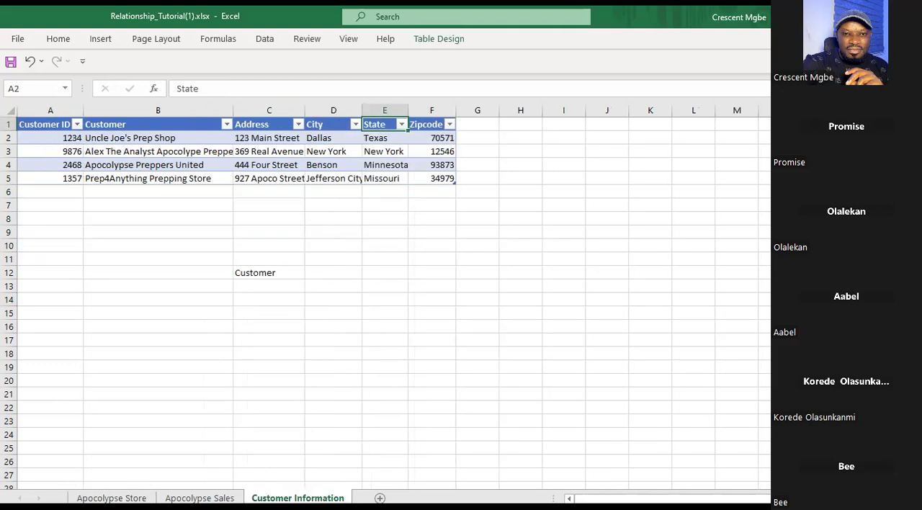
{"action": "left_click", "coordinate": [111, 497]}
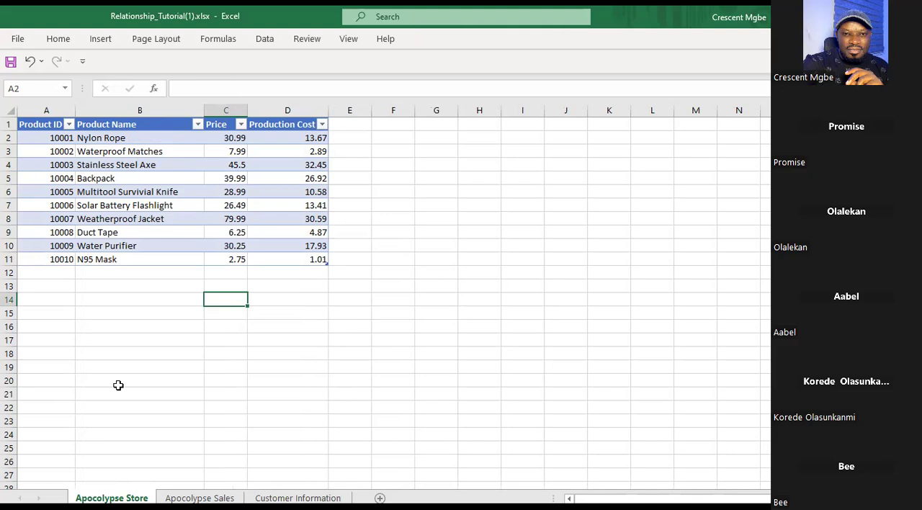
{"action": "left_click", "coordinate": [33, 126]}
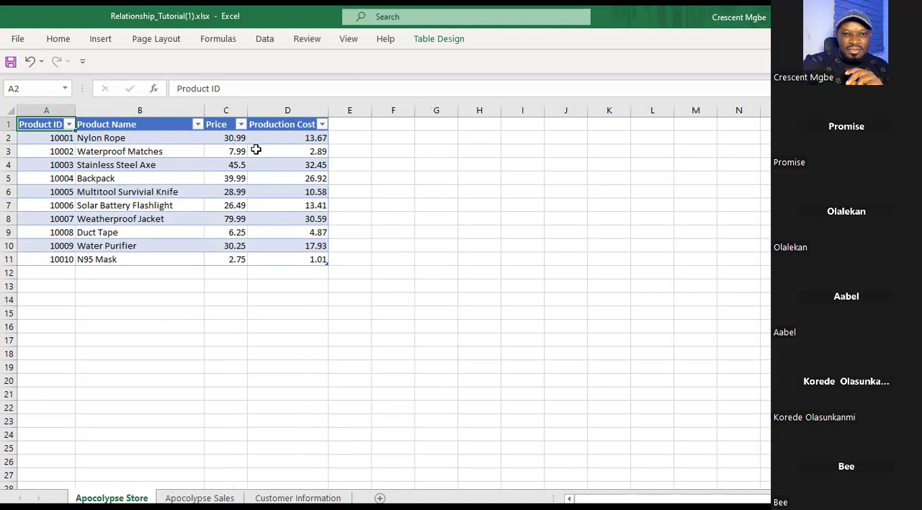
{"action": "left_click", "coordinate": [135, 124]}
{"action": "left_click", "coordinate": [134, 138]}
{"action": "left_click", "coordinate": [139, 152]}
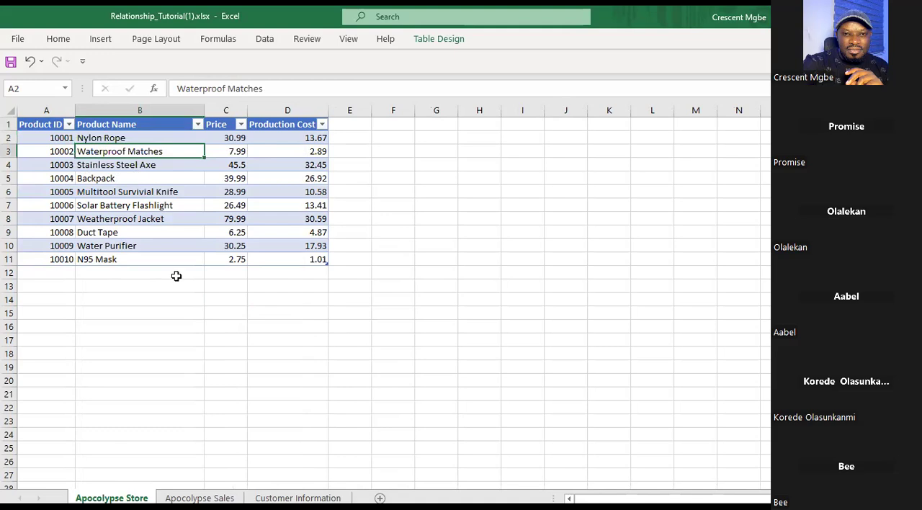
{"action": "left_click", "coordinate": [148, 175]}
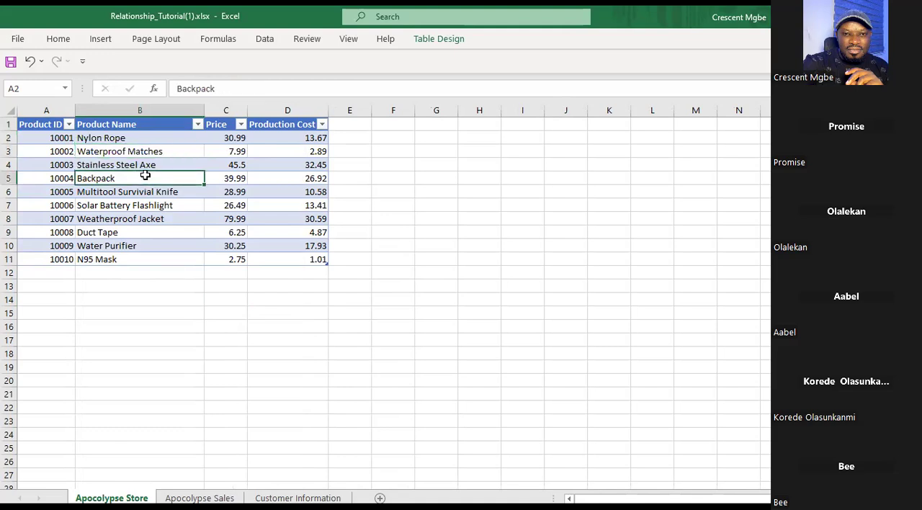
{"action": "left_click", "coordinate": [216, 127]}
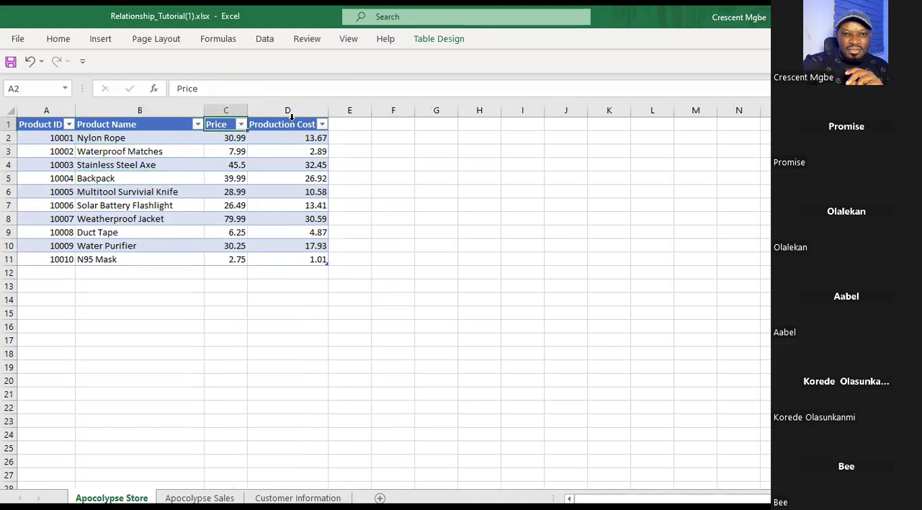
{"action": "left_click", "coordinate": [290, 119]}
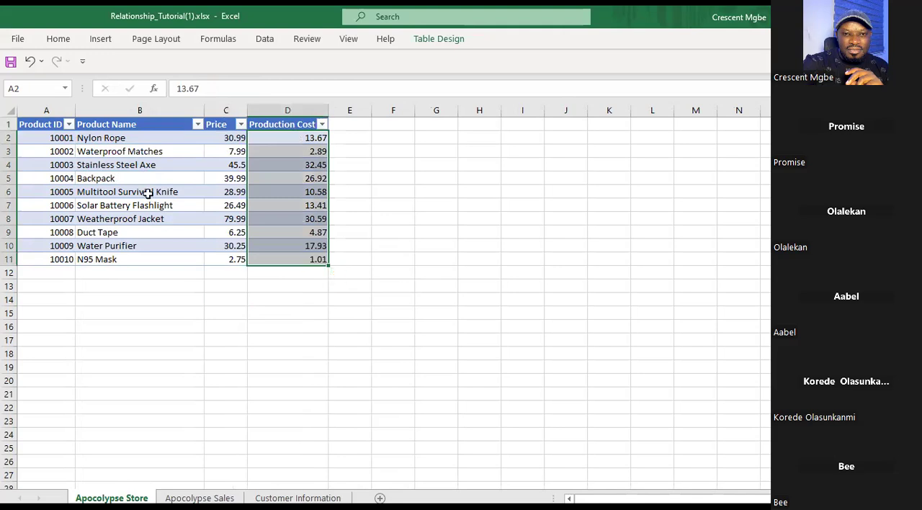
Compare the Apocolypse Sales table's Customer ID and Customer headers with those on the Customer Information sheet.
{"action": "left_click", "coordinate": [199, 498]}
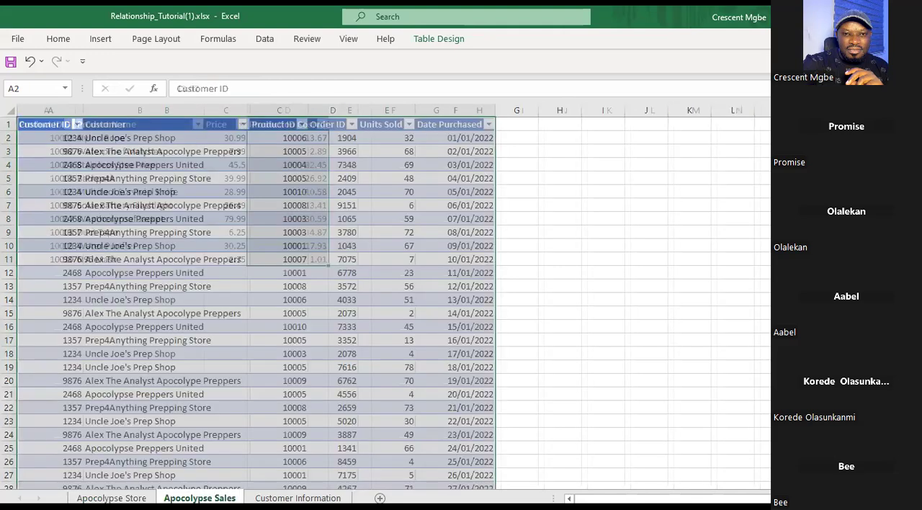
{"action": "left_click", "coordinate": [571, 235]}
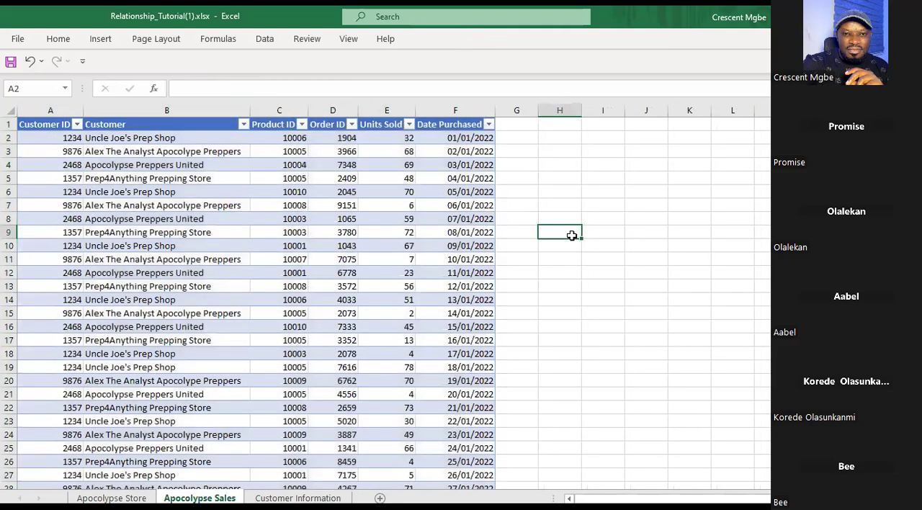
{"action": "left_click", "coordinate": [48, 126]}
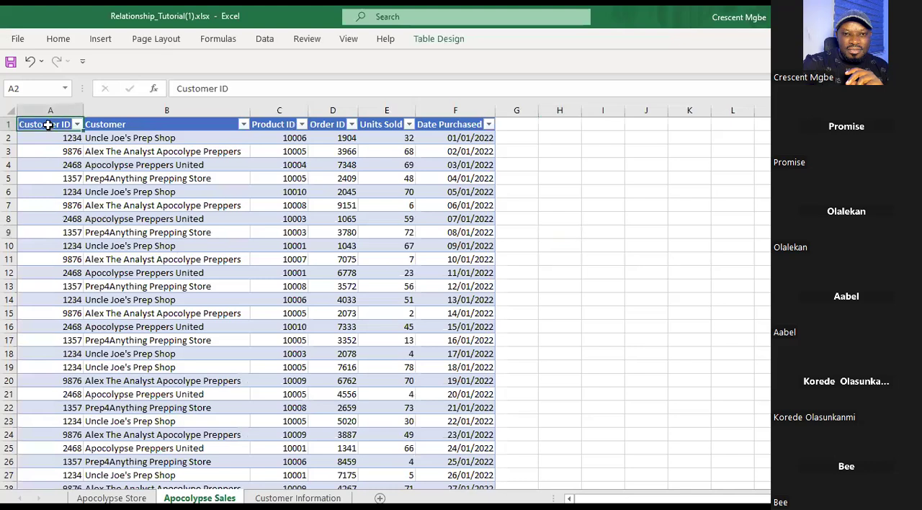
{"action": "left_click", "coordinate": [153, 126]}
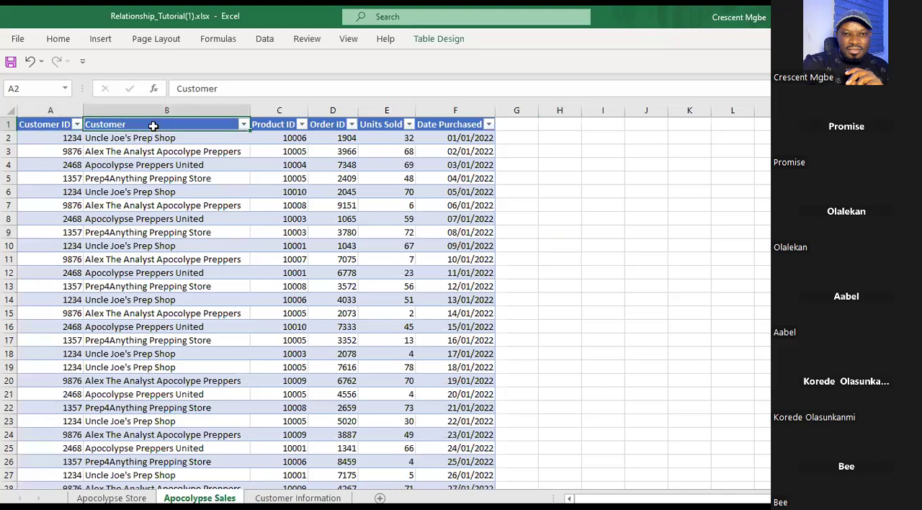
{"action": "left_click", "coordinate": [297, 498]}
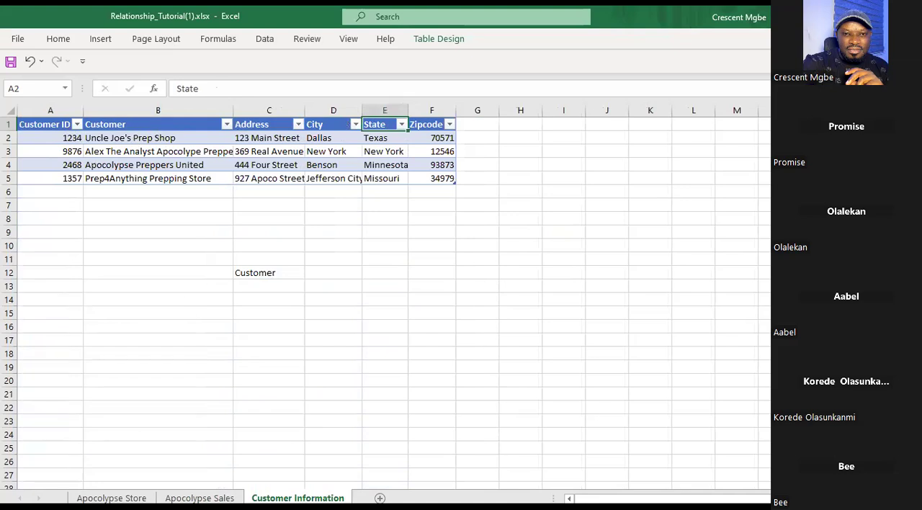
Compare the Customer names in B2:B5 of Customer Information with the Customer column entries in B2:B25 of Apocolypse Sales.
{"action": "left_click_drag", "start_coordinate": [126, 137], "coordinate": [142, 184]}
{"action": "left_click", "coordinate": [144, 191]}
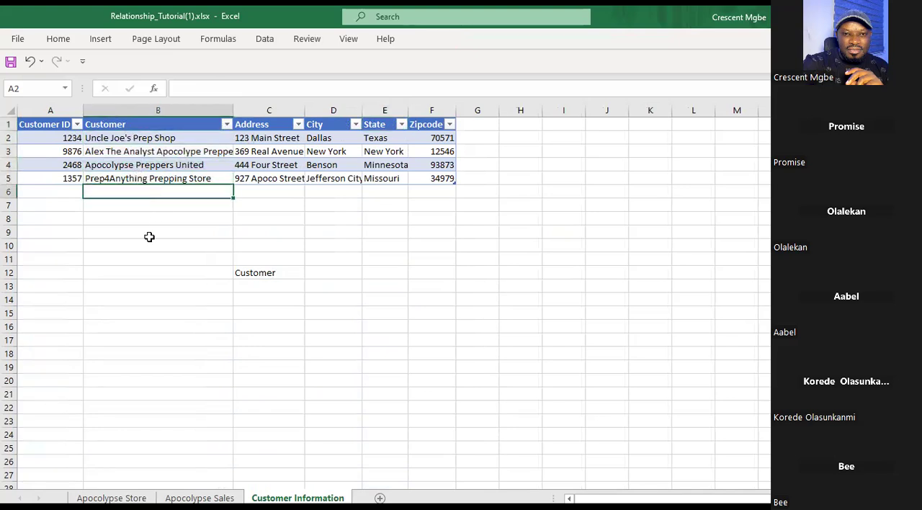
{"action": "left_click_drag", "start_coordinate": [127, 138], "coordinate": [157, 179]}
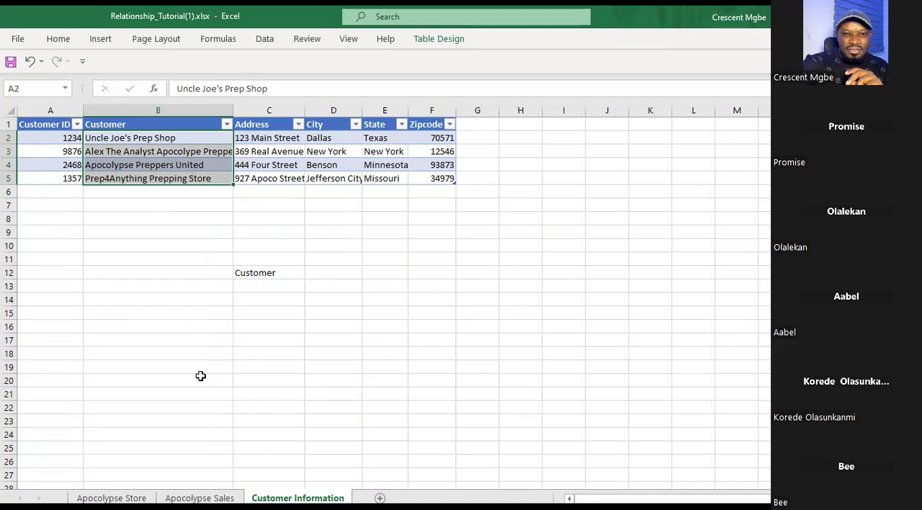
{"action": "left_click", "coordinate": [200, 497]}
{"action": "left_click_drag", "start_coordinate": [140, 139], "coordinate": [173, 446]}
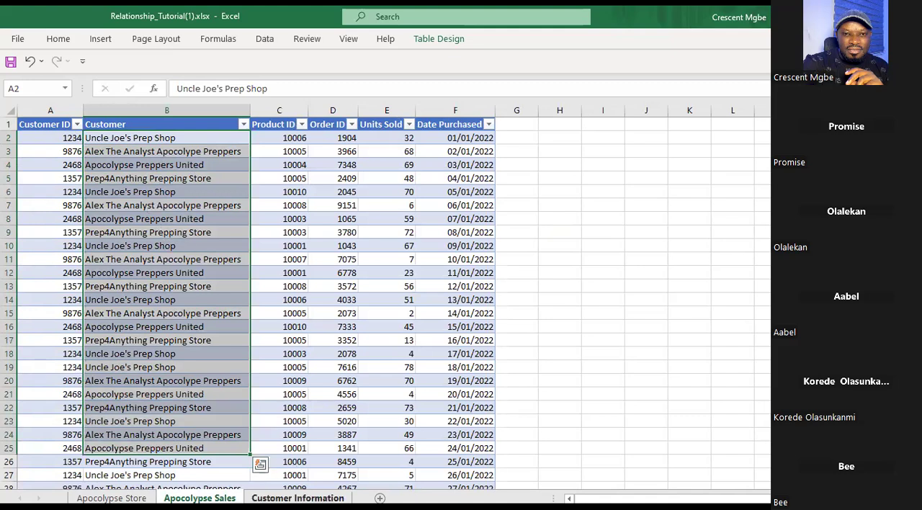
Match Uncle Joe's Prep Shop on Customer Information to its repeated Apocolypse Sales entries, selecting B2, B6, B10, B14, B18, B19 and B23 together.
{"action": "left_click", "coordinate": [297, 497]}
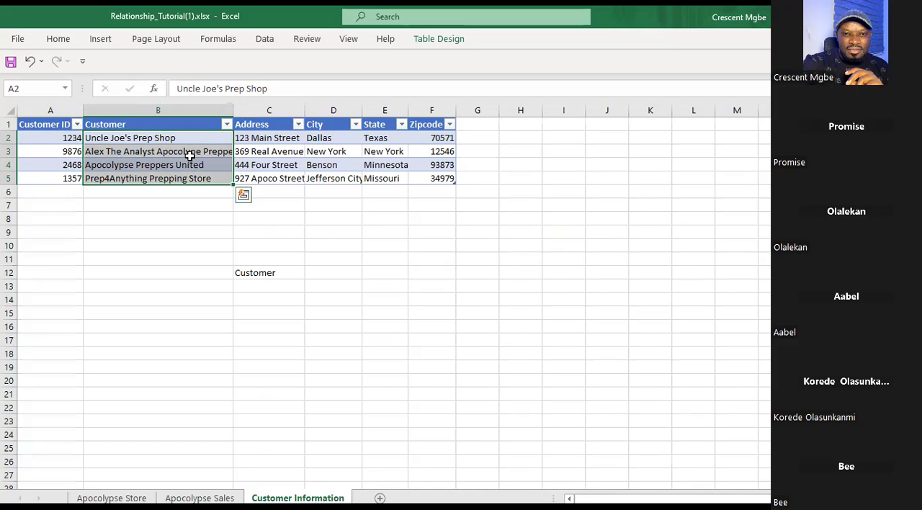
{"action": "left_click", "coordinate": [118, 141]}
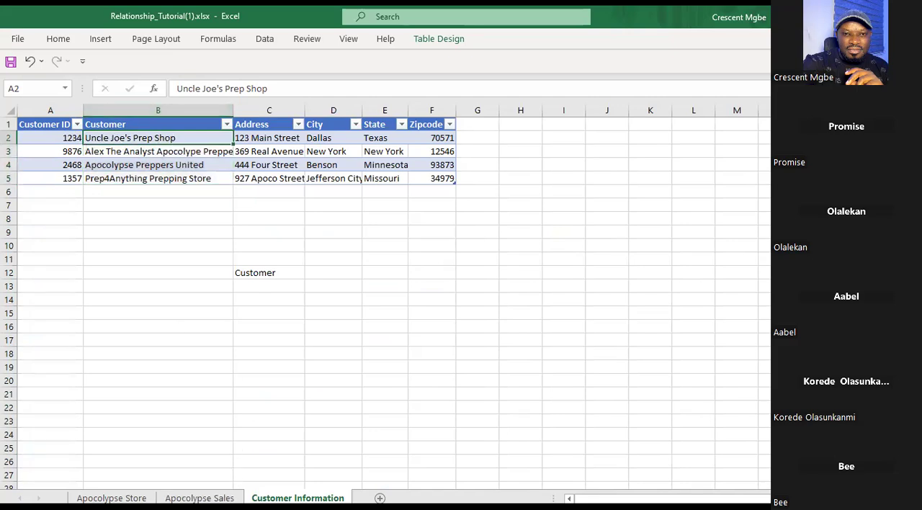
{"action": "left_click", "coordinate": [199, 498]}
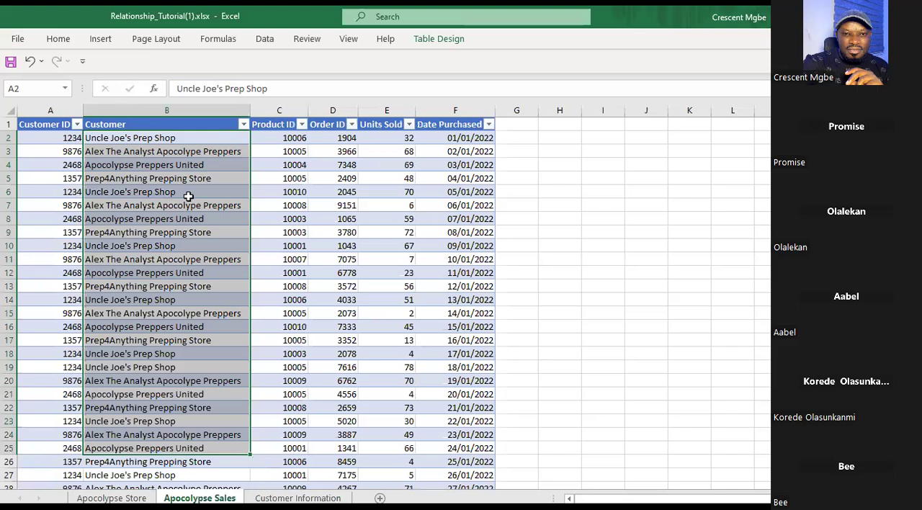
{"action": "left_click", "coordinate": [151, 137]}
{"action": "left_click", "coordinate": [151, 135]}
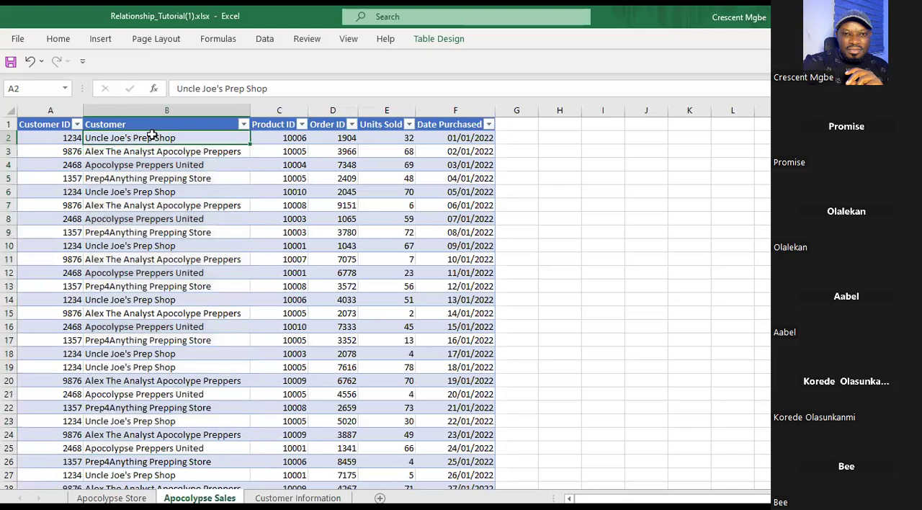
{"action": "left_click", "coordinate": [144, 193], "text": "ctrl"}
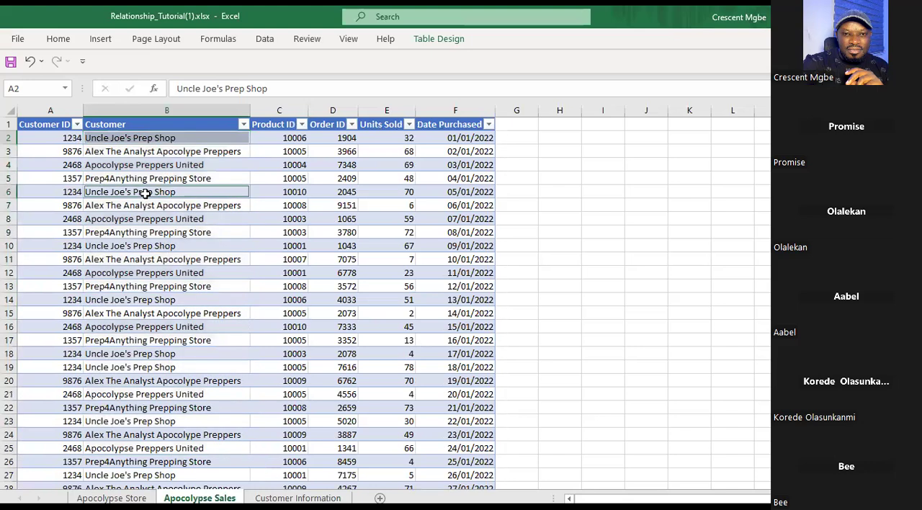
{"action": "left_click", "coordinate": [130, 246], "text": "ctrl"}
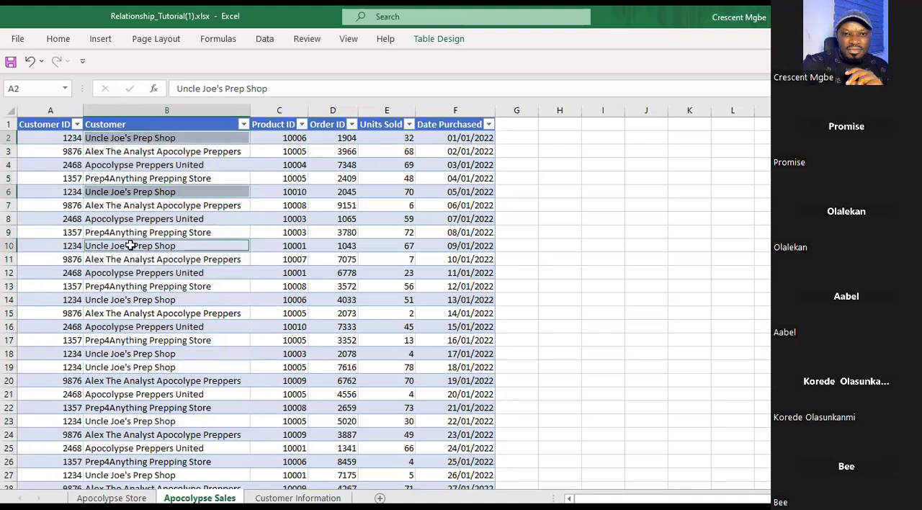
{"action": "left_click", "coordinate": [127, 300], "text": "ctrl"}
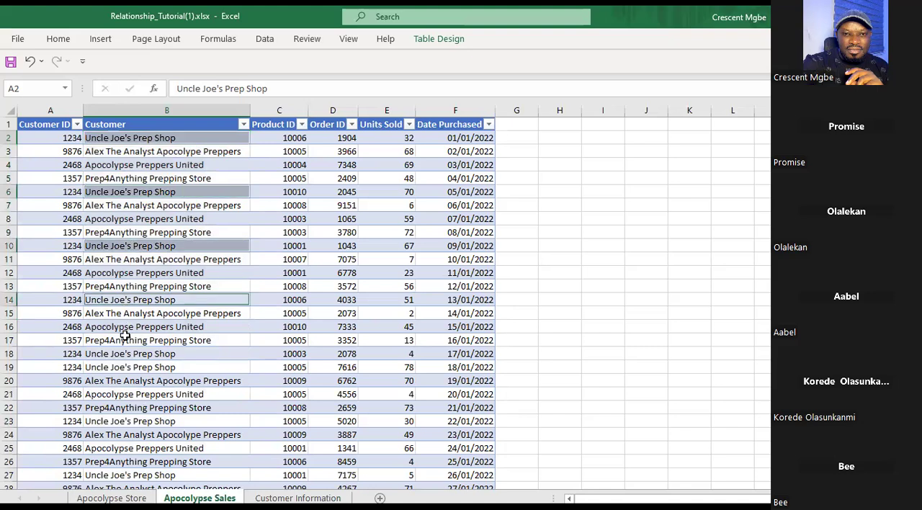
{"action": "left_click", "coordinate": [126, 364], "text": "ctrl"}
{"action": "left_click", "coordinate": [126, 352], "text": "ctrl"}
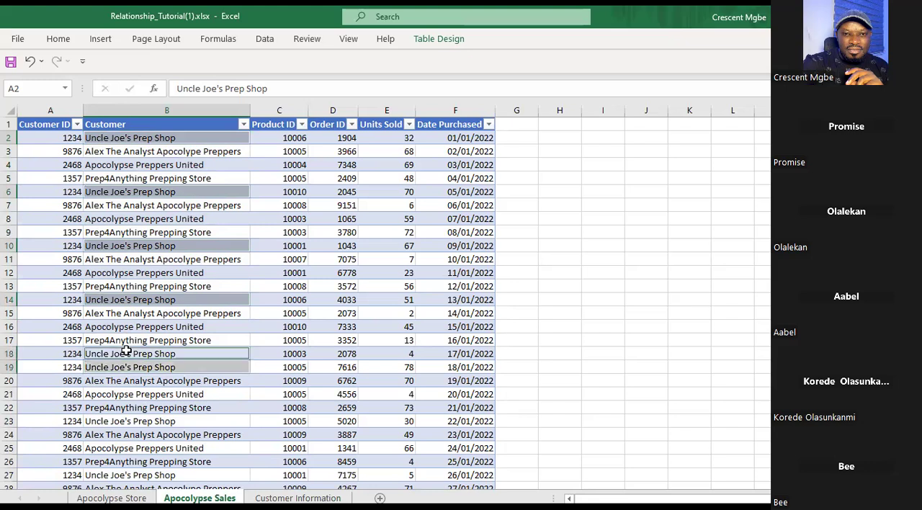
{"action": "left_click", "coordinate": [130, 422], "text": "ctrl"}
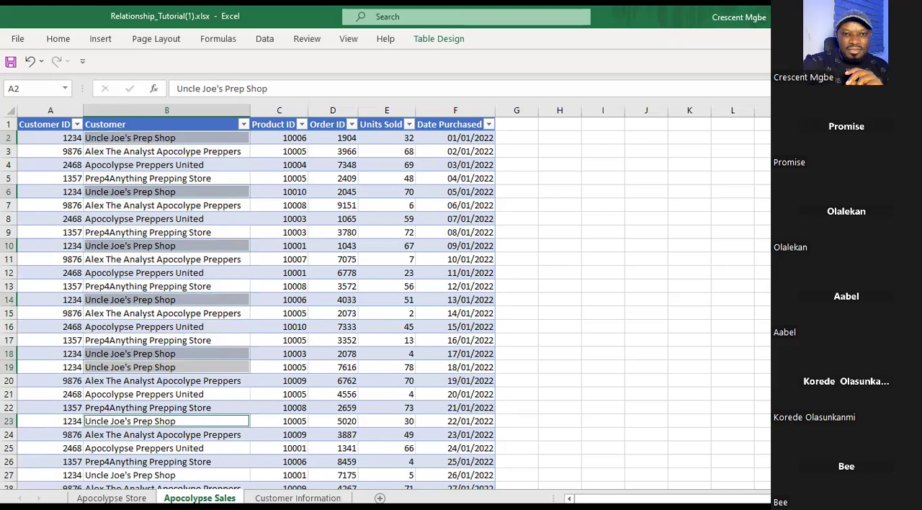
Match Alex The Analyst Apocolype Preppers on Customer Information to its repeated Apocolypse Sales entries in B3, B7, B11, B15 and B20.
{"action": "key", "text": "ctrl+Page_Down"}
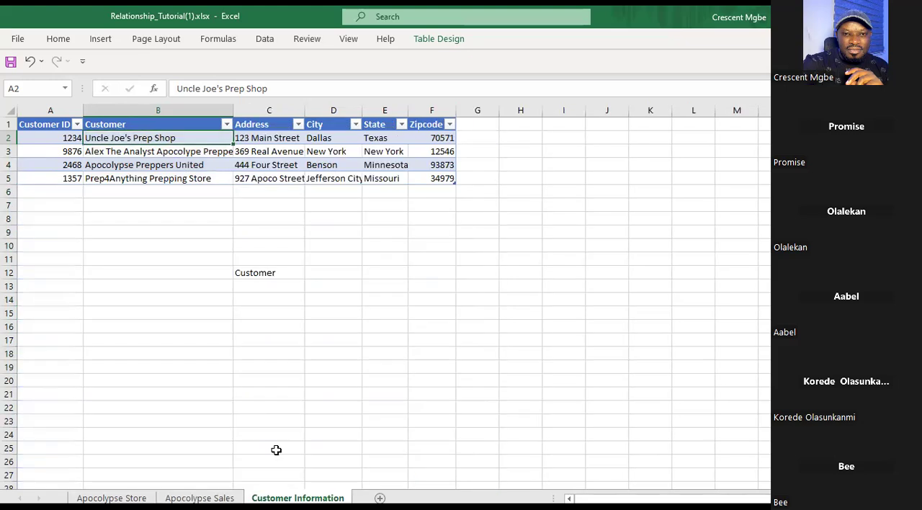
{"action": "left_click", "coordinate": [137, 152]}
{"action": "left_click", "coordinate": [200, 498]}
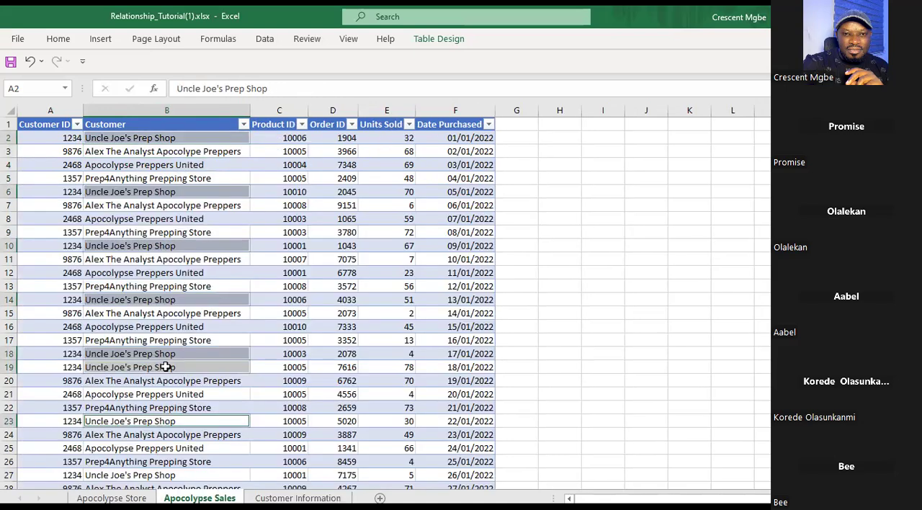
{"action": "left_click", "coordinate": [166, 152]}
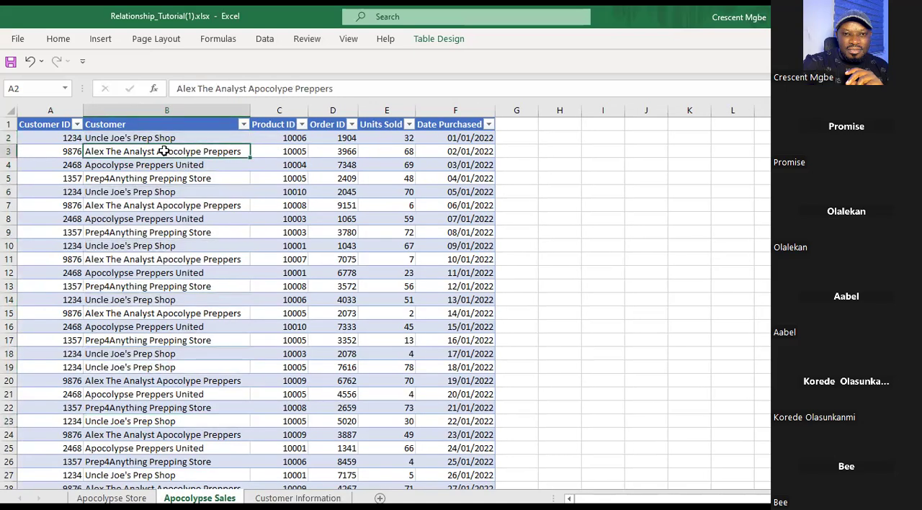
{"action": "left_click", "coordinate": [137, 205], "text": "ctrl"}
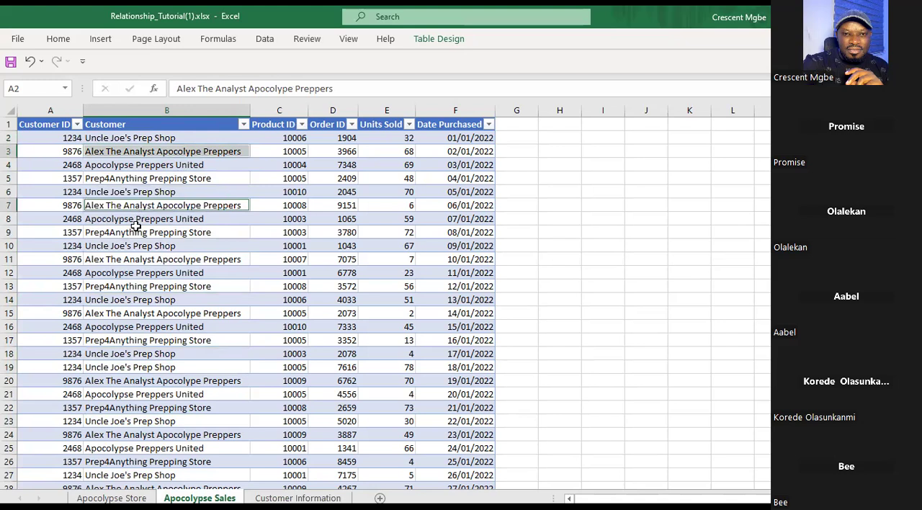
{"action": "left_click", "coordinate": [130, 261], "text": "ctrl"}
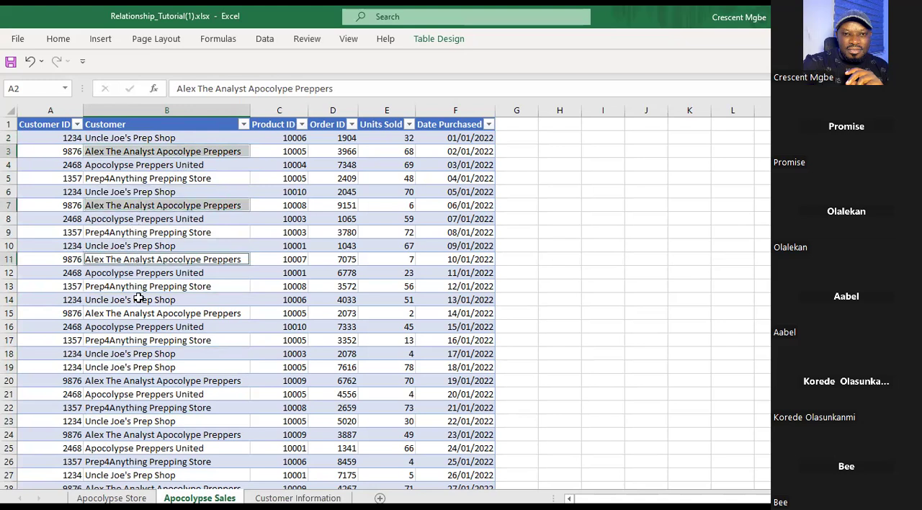
{"action": "left_click", "coordinate": [131, 315], "text": "ctrl"}
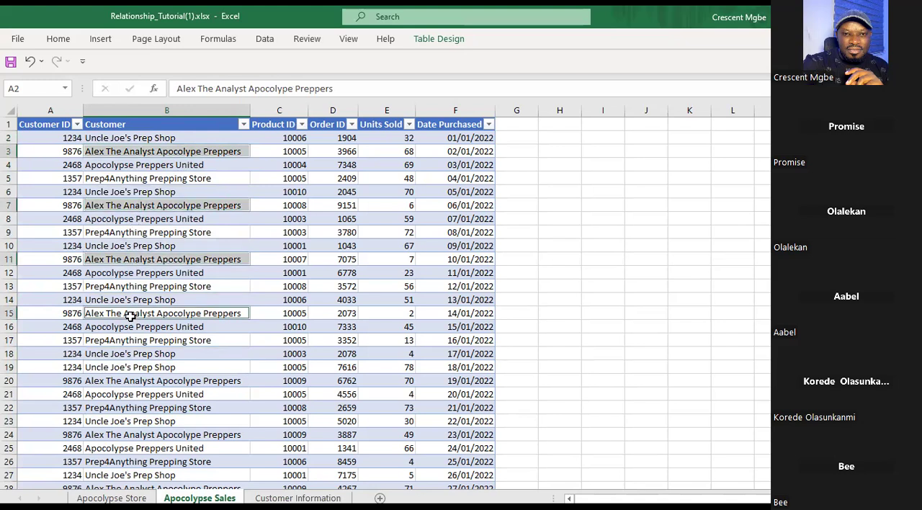
{"action": "left_click", "coordinate": [129, 383], "text": "ctrl"}
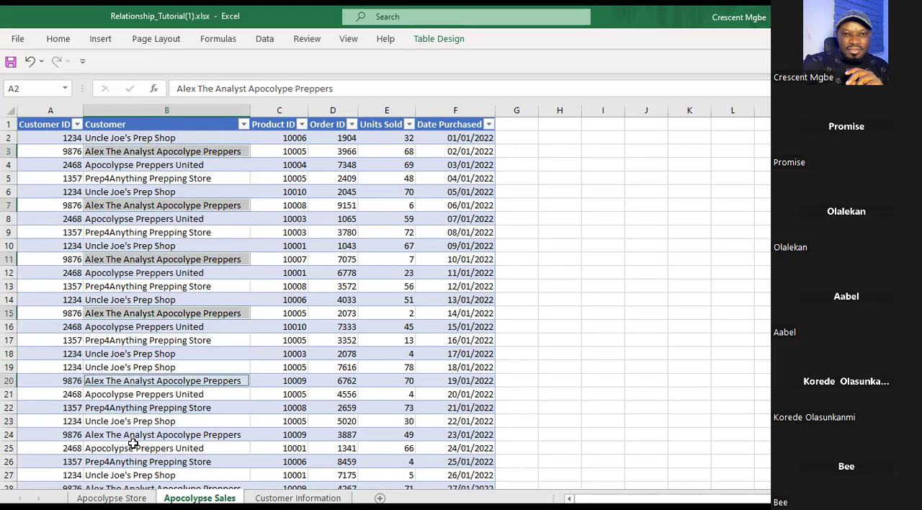
{"action": "left_click", "coordinate": [235, 448], "text": "ctrl"}
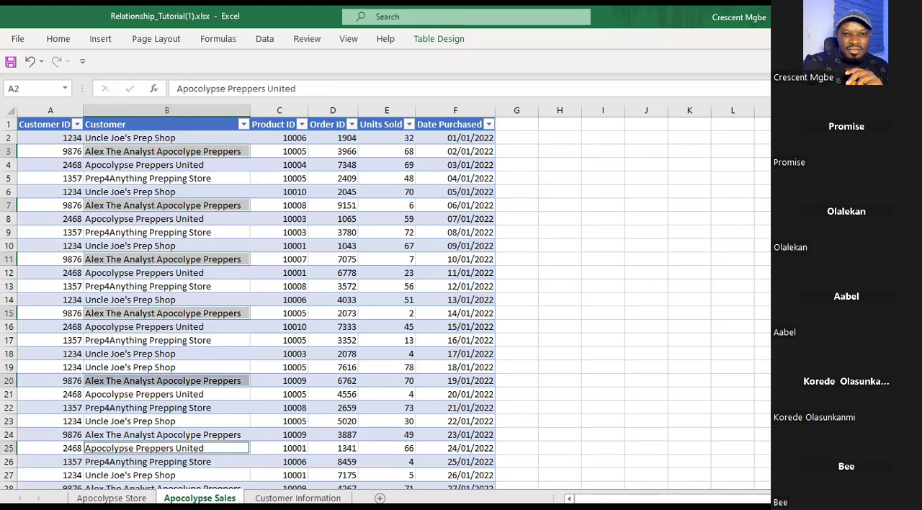
Trace Uncle Joe's Prep Shop from the Customer Information sheet's Customer column to its Customer ID formula in cell A6 of Apocolypse Sales.
{"action": "left_click", "coordinate": [297, 498]}
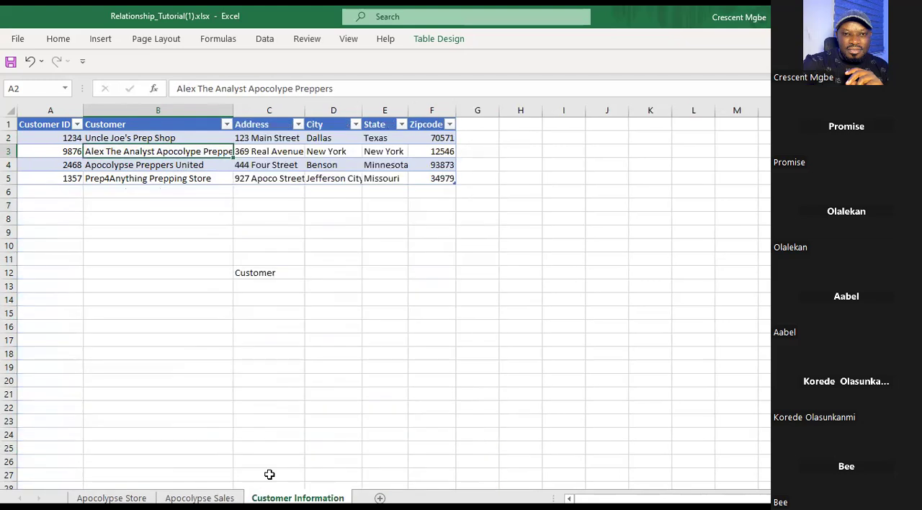
{"action": "left_click", "coordinate": [180, 139]}
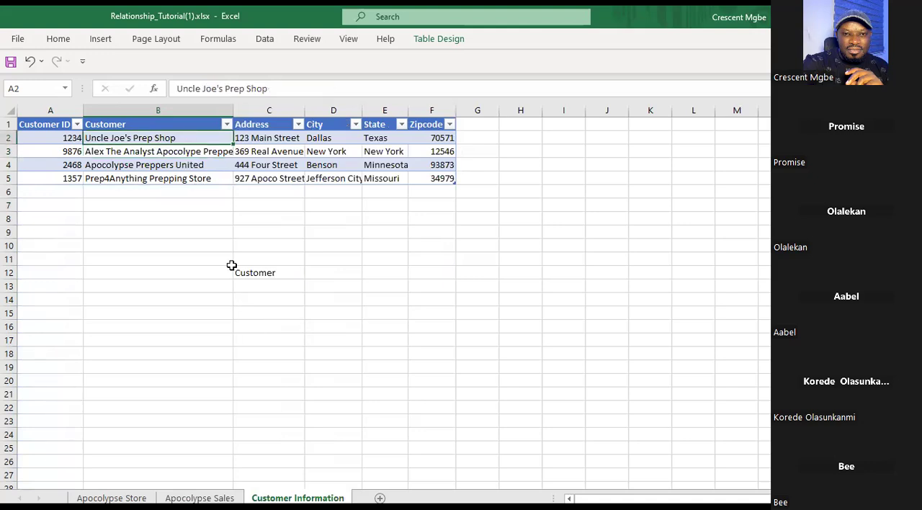
{"action": "left_click", "coordinate": [186, 105]}
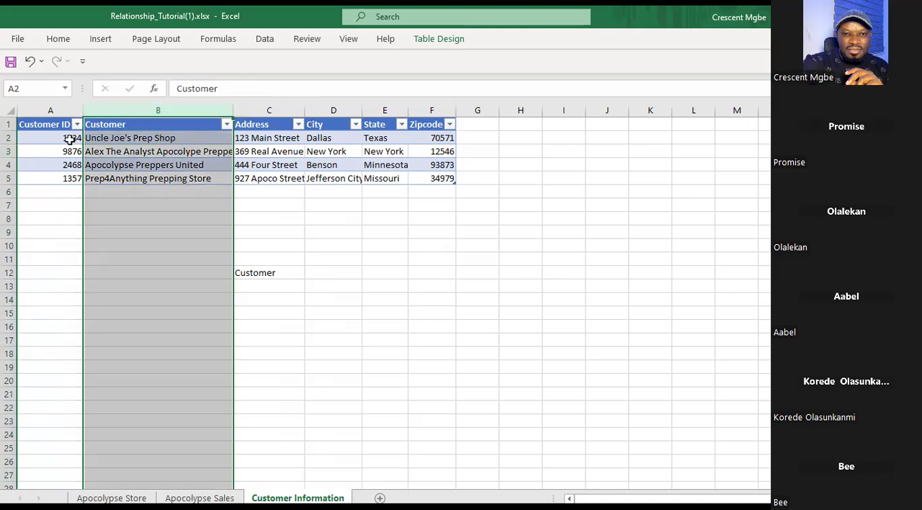
{"action": "left_click", "coordinate": [199, 498]}
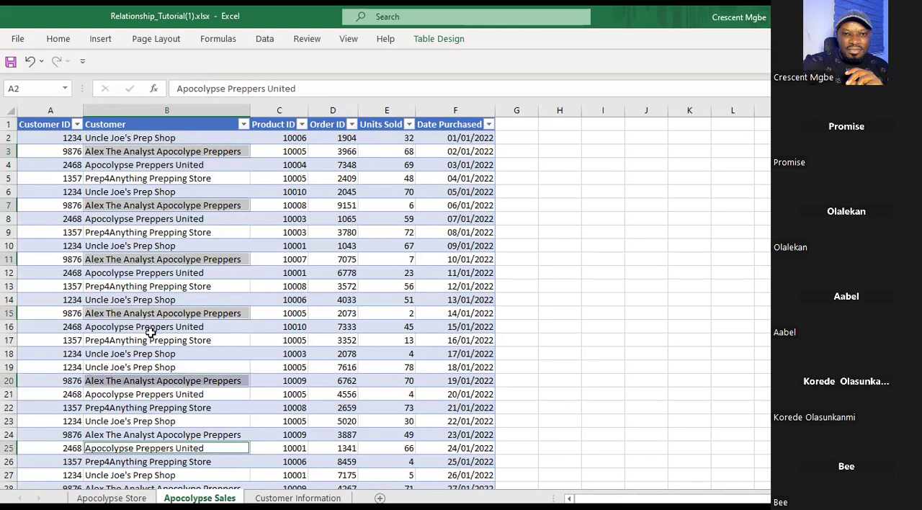
{"action": "left_click", "coordinate": [144, 138]}
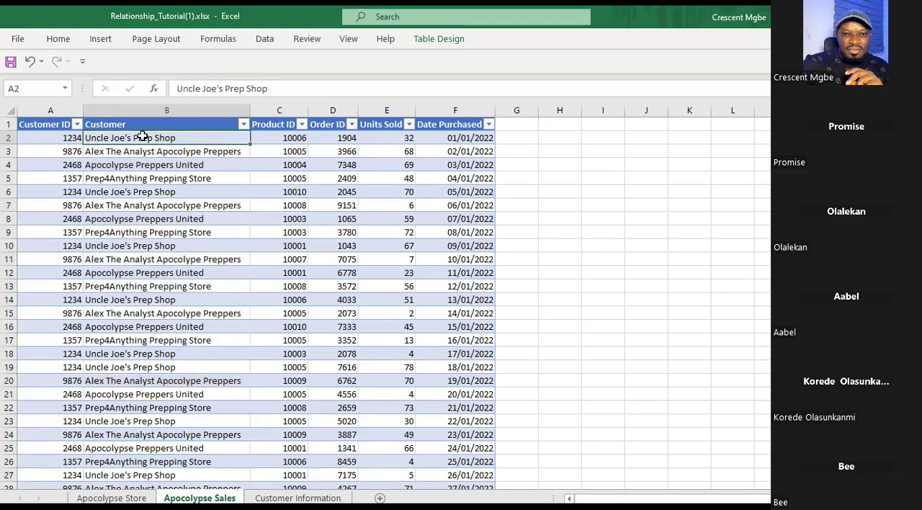
{"action": "left_click", "coordinate": [69, 136]}
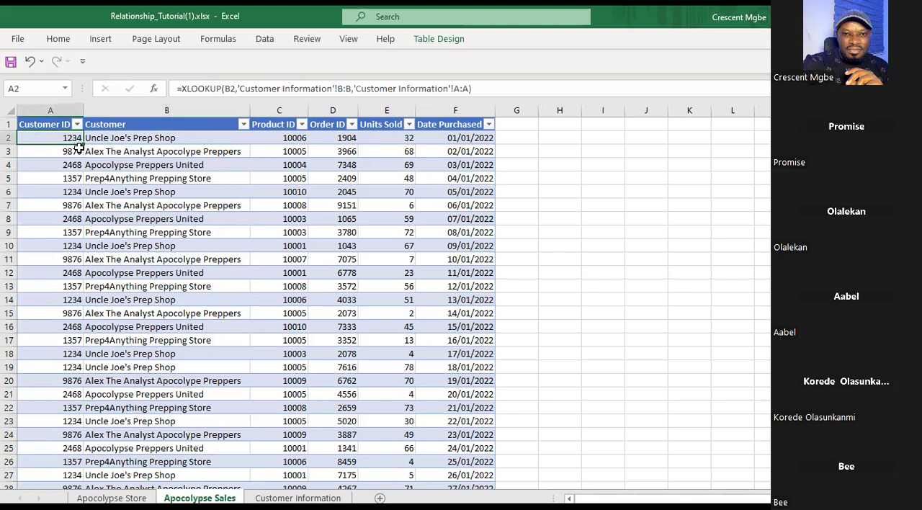
{"action": "left_click", "coordinate": [67, 192]}
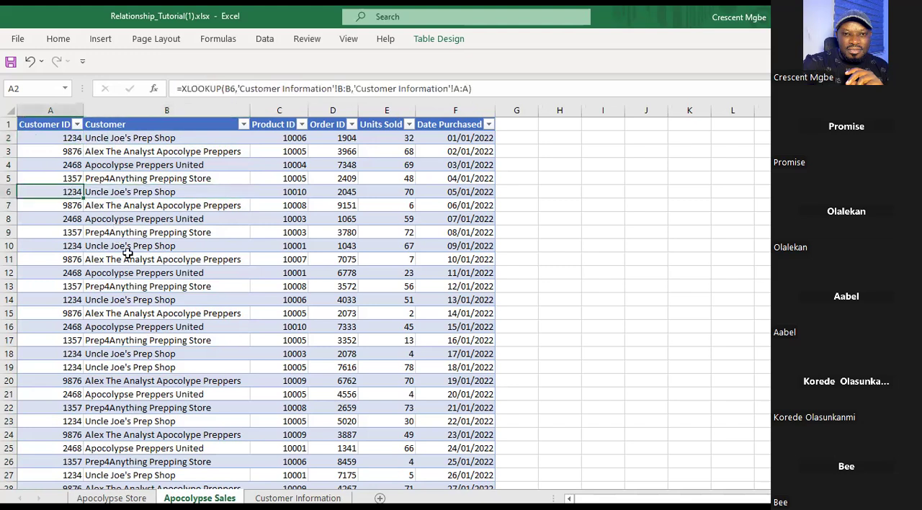
Examine the Customer ID and Customer columns of Customer Information as matching columns, and return to the Apocolypse Sales sheet.
{"action": "left_click", "coordinate": [297, 497]}
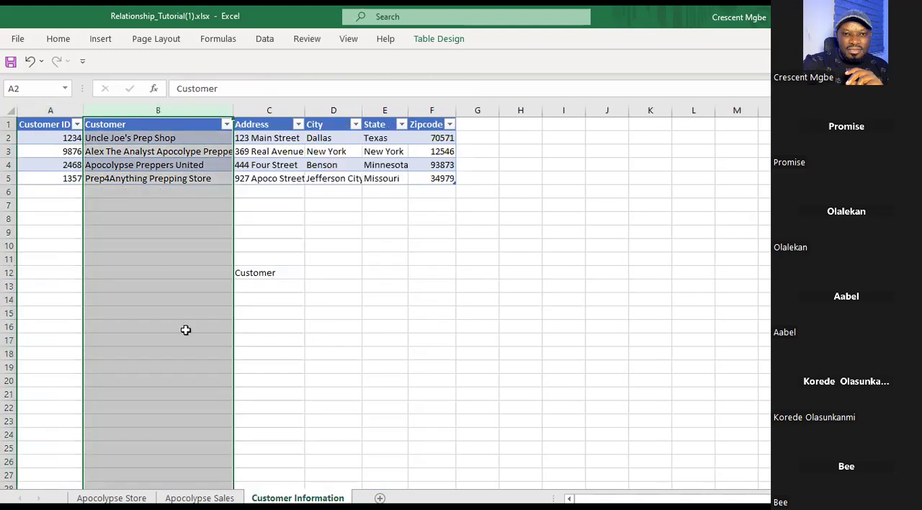
{"action": "left_click", "coordinate": [63, 138]}
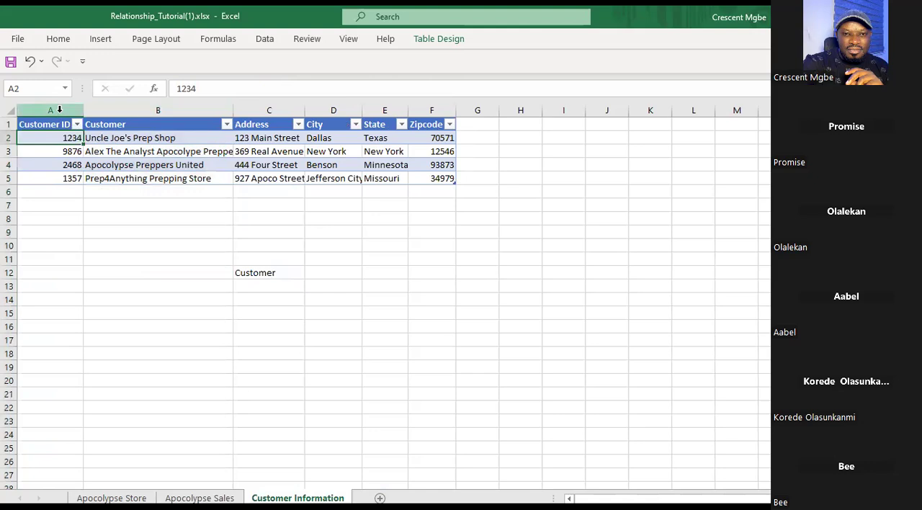
{"action": "left_click", "coordinate": [59, 110]}
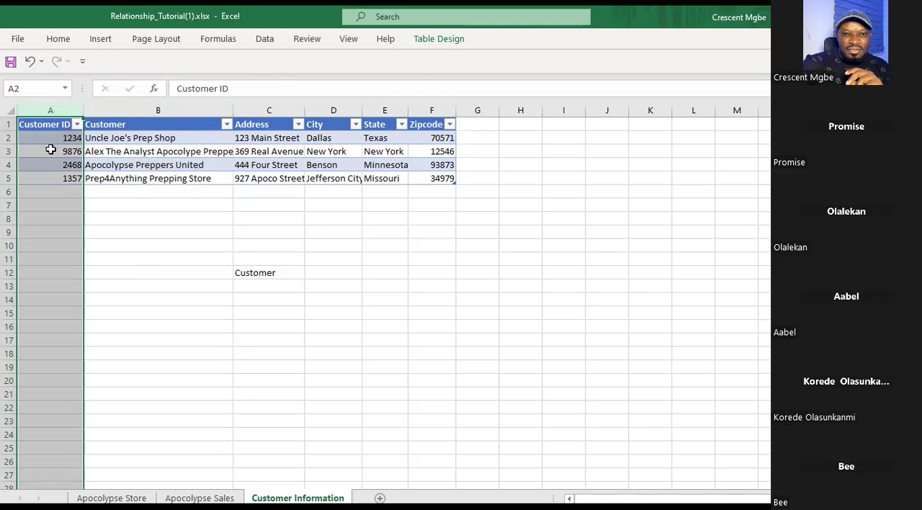
{"action": "left_click", "coordinate": [141, 109]}
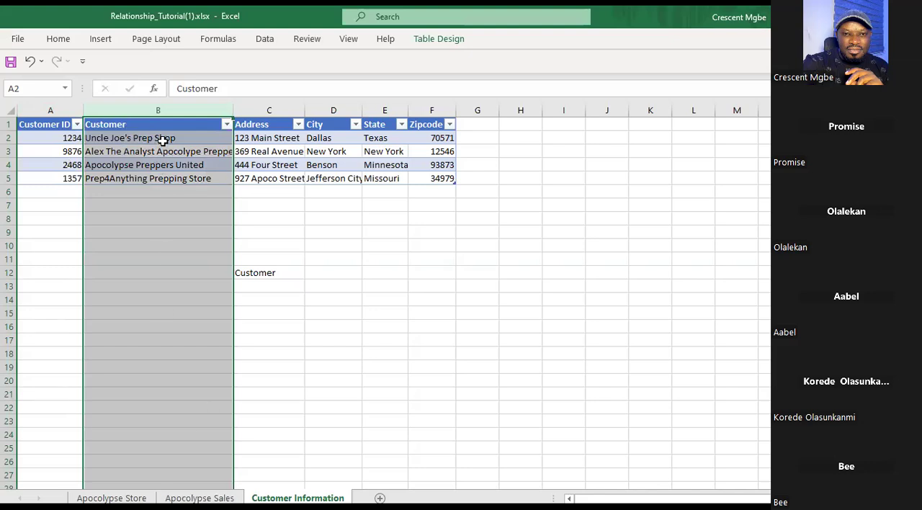
{"action": "left_click", "coordinate": [67, 139]}
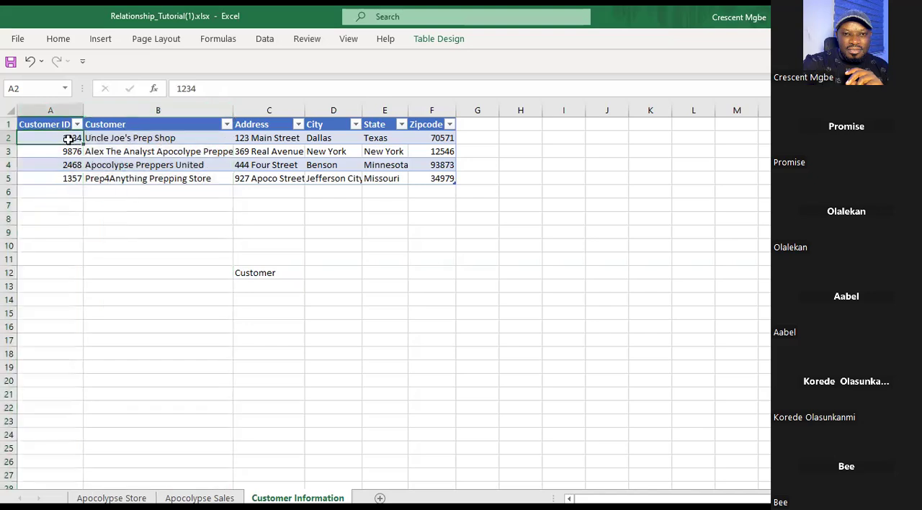
{"action": "left_click", "coordinate": [115, 137]}
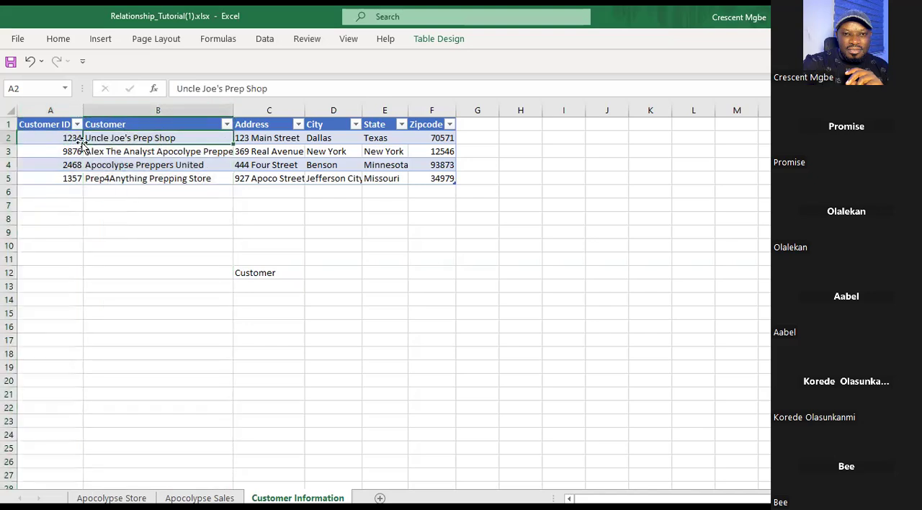
{"action": "left_click", "coordinate": [138, 110]}
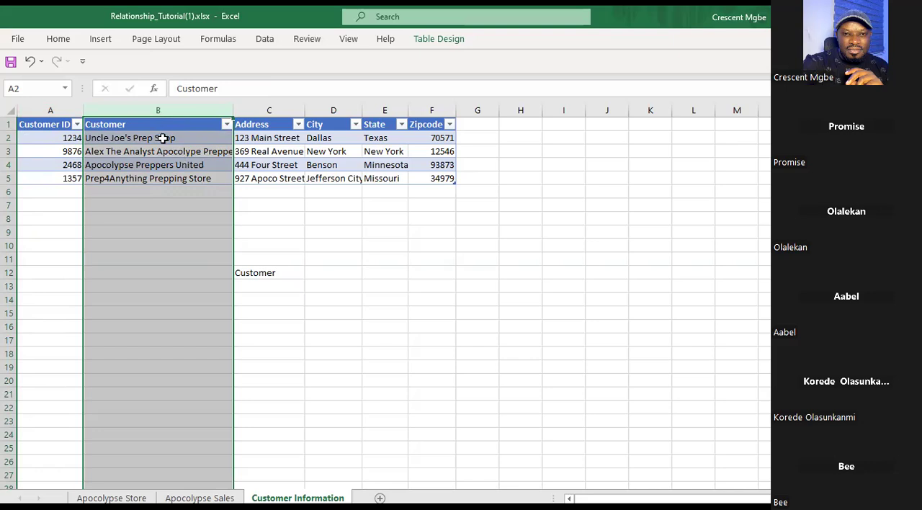
{"action": "left_click", "coordinate": [199, 498]}
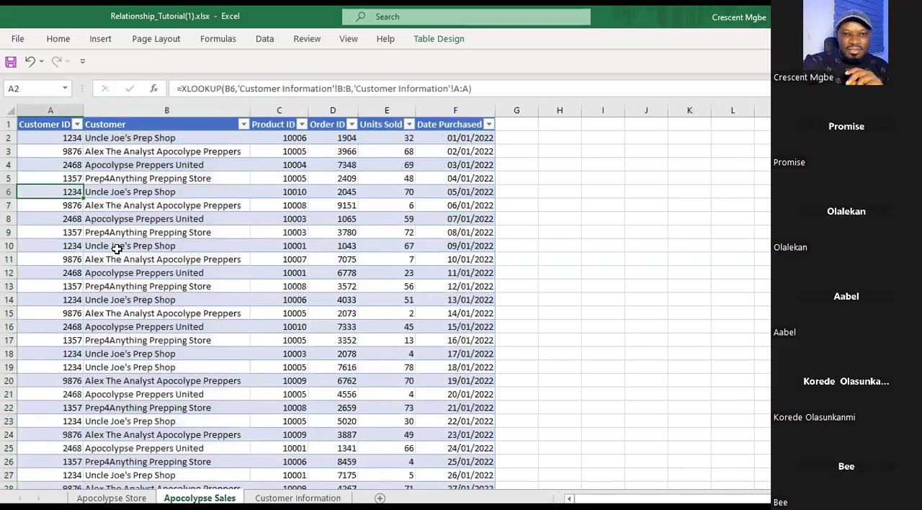
Examine the Customer ID column of Apocolypse Sales and select Uncle Joe's Prep Shop's repeated IDs in A2, A6, A10, A14 and A18 together.
{"action": "left_click", "coordinate": [48, 128]}
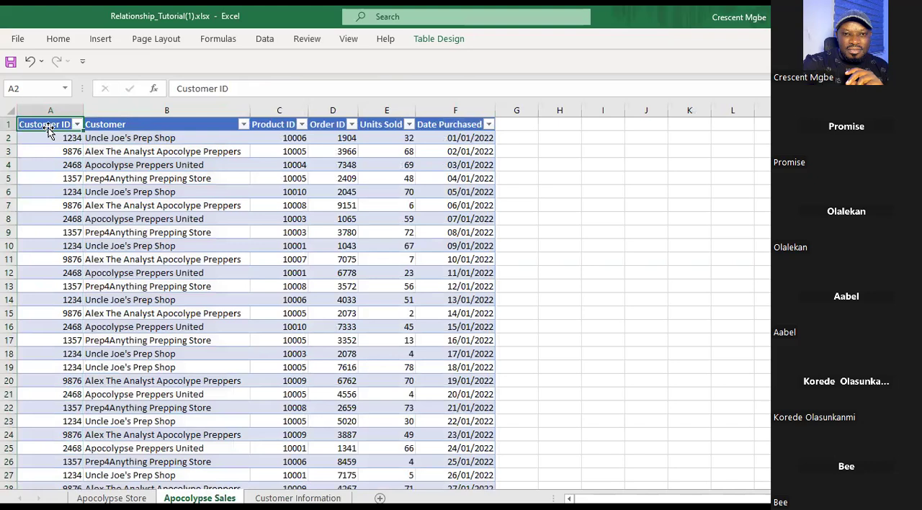
{"action": "left_click", "coordinate": [49, 109]}
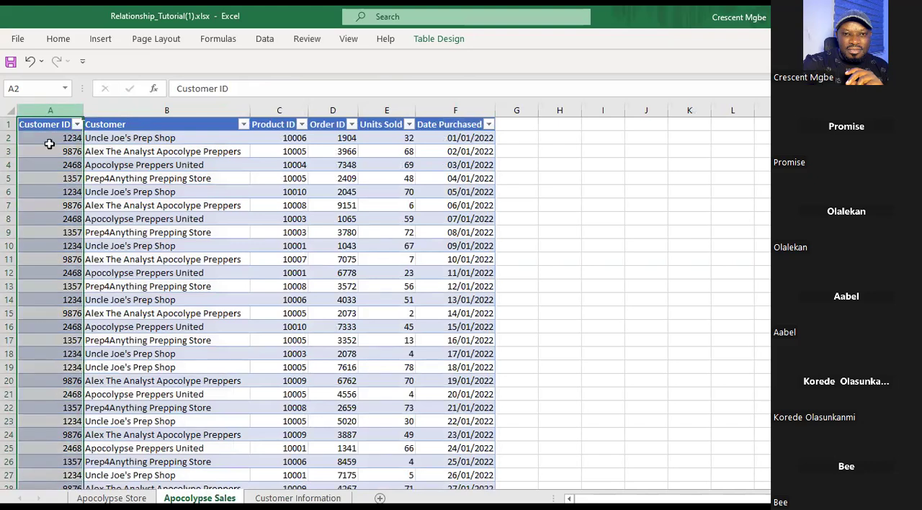
{"action": "left_click", "coordinate": [49, 137]}
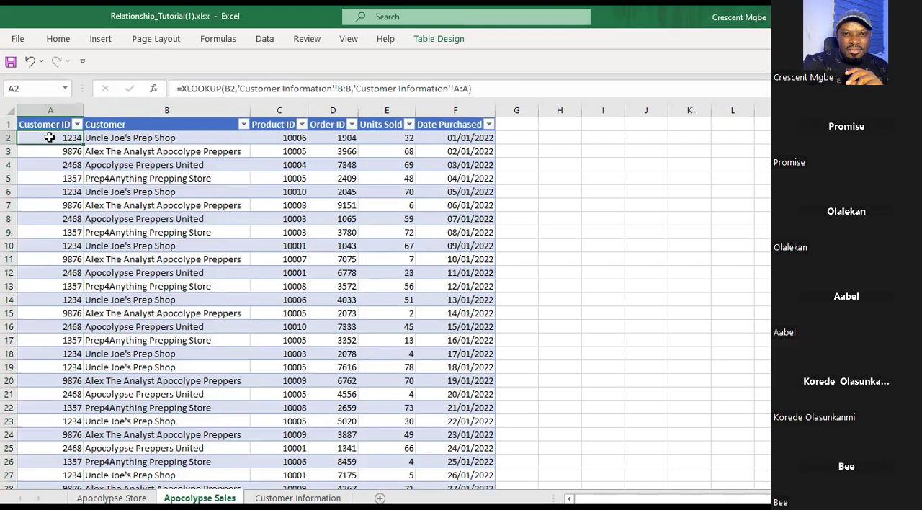
{"action": "left_click", "coordinate": [73, 190], "text": "ctrl"}
{"action": "left_click", "coordinate": [74, 244], "text": "ctrl"}
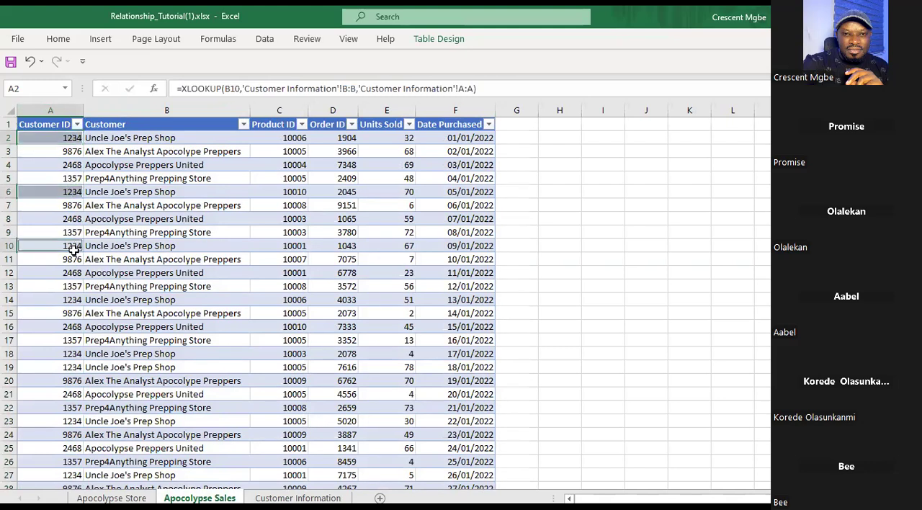
{"action": "left_click", "coordinate": [75, 299], "text": "ctrl"}
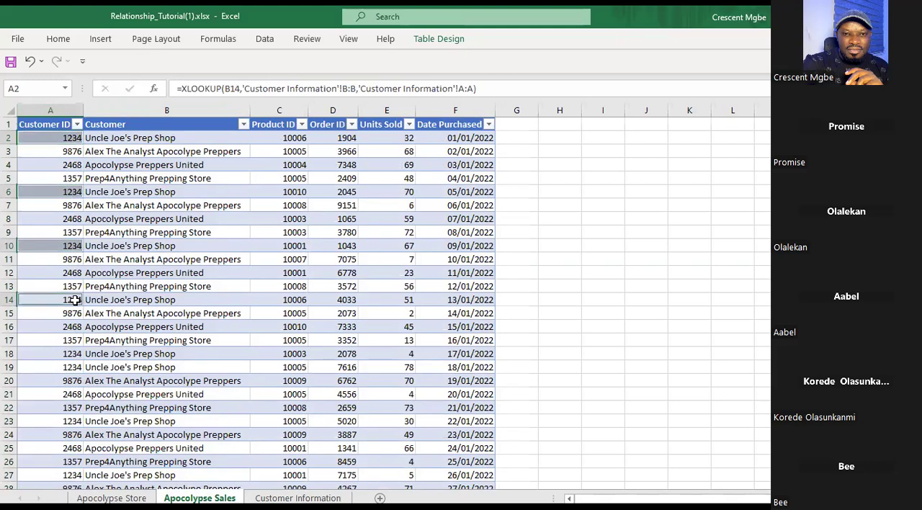
{"action": "left_click", "coordinate": [71, 353], "text": "ctrl"}
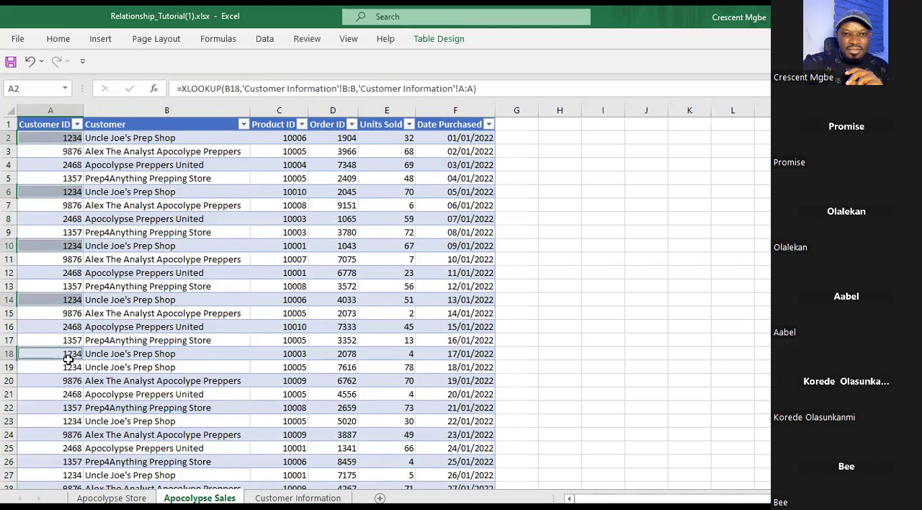
Examine the Customer ID and Customer columns of Apocolypse Sales, singling out Uncle Joe's Prep Shop in B2, B6 and B10 from the Customer column selection.
{"action": "left_click", "coordinate": [43, 124]}
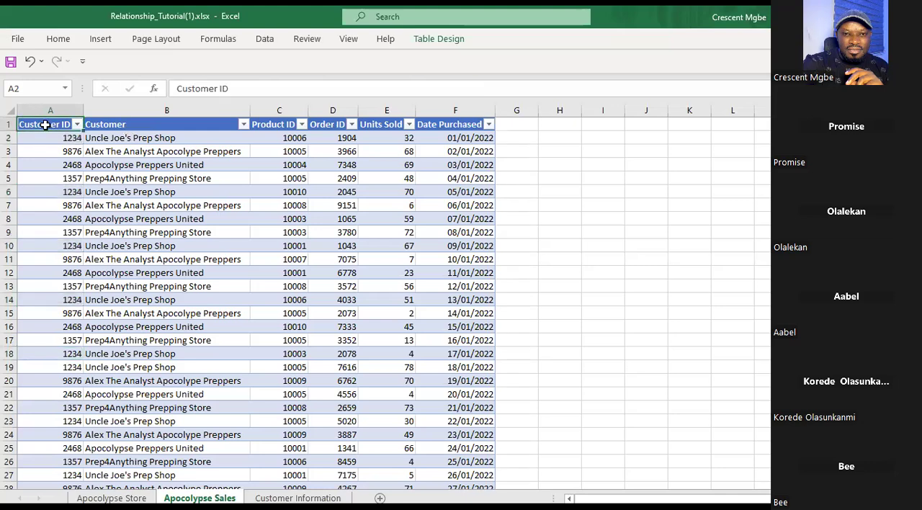
{"action": "left_click", "coordinate": [46, 117]}
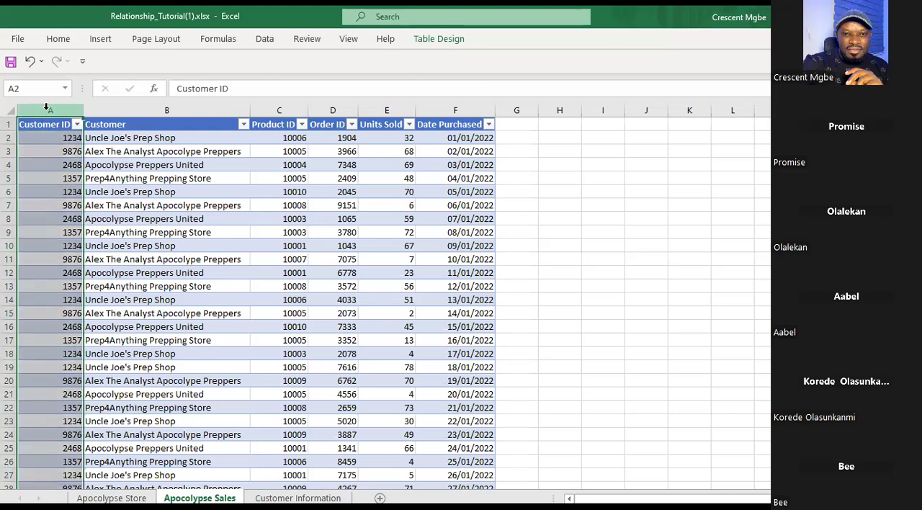
{"action": "left_click", "coordinate": [132, 109]}
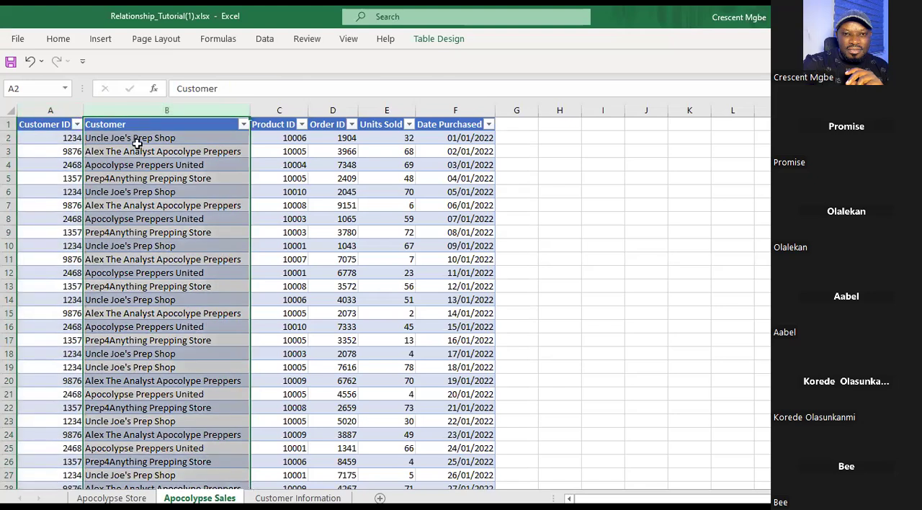
{"action": "left_click", "coordinate": [139, 138]}
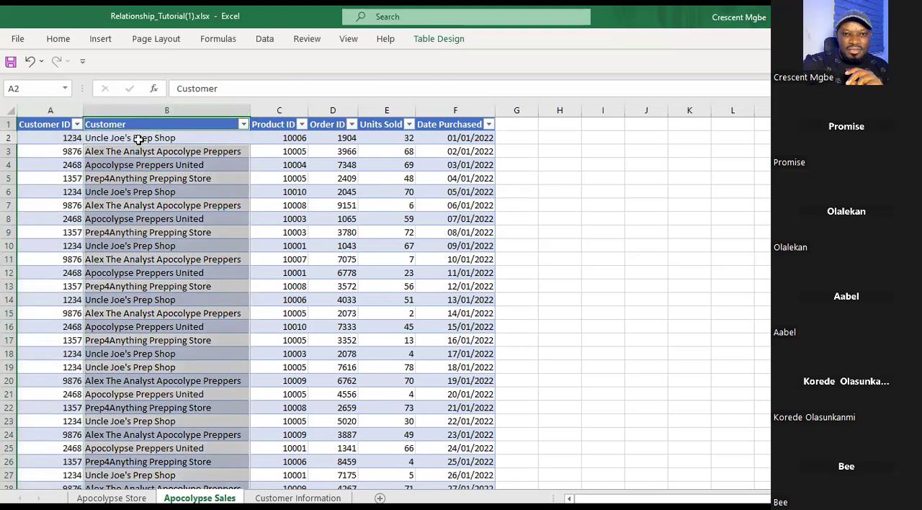
{"action": "left_click", "coordinate": [128, 193], "text": "ctrl"}
{"action": "left_click", "coordinate": [121, 245], "text": "ctrl"}
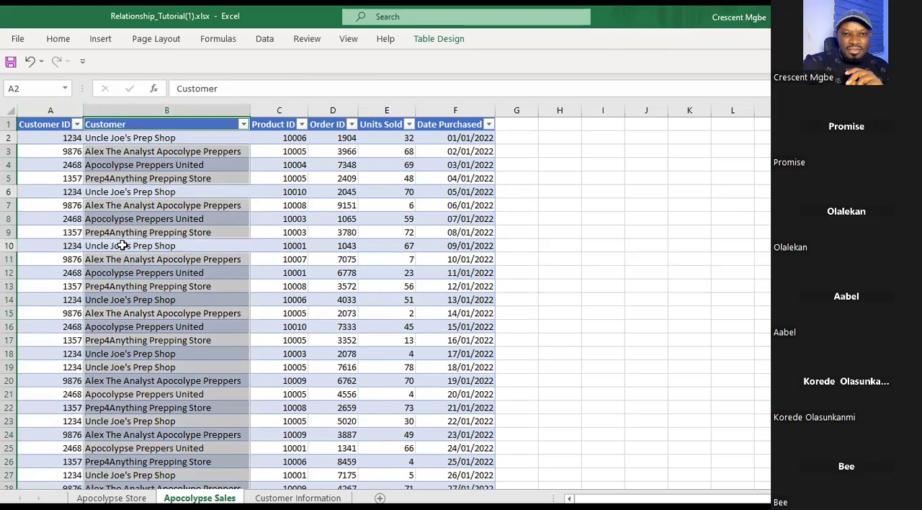
{"action": "scroll", "coordinate": [169, 320], "scroll_direction": "down", "scroll_amount": 7}
{"action": "scroll", "coordinate": [169, 320], "scroll_direction": "down", "scroll_amount": 16}
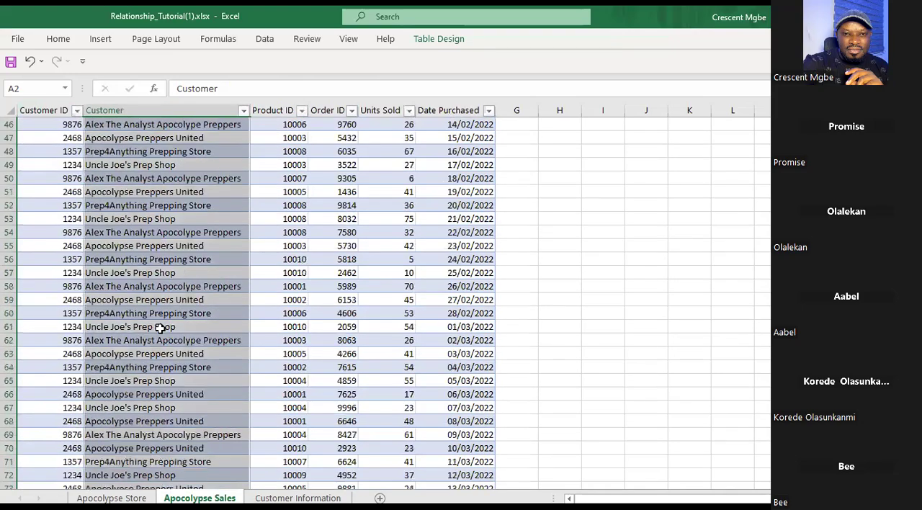
{"action": "scroll", "coordinate": [160, 299], "scroll_direction": "up", "scroll_amount": 8}
{"action": "scroll", "coordinate": [173, 252], "scroll_direction": "up", "scroll_amount": 15}
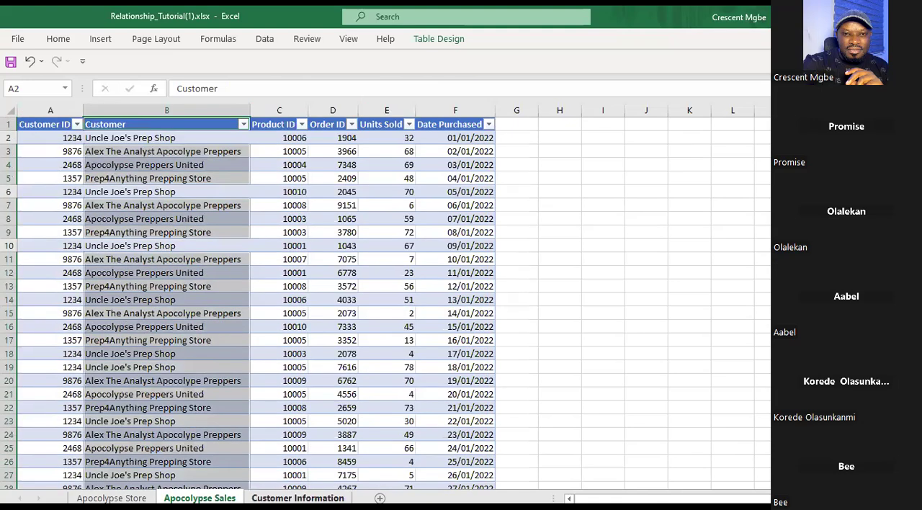
Compare Apocolypse Sales with the Customer Information sheet, highlighting the latter's Customer ID column and its Customer column in turn.
{"action": "left_click", "coordinate": [297, 498]}
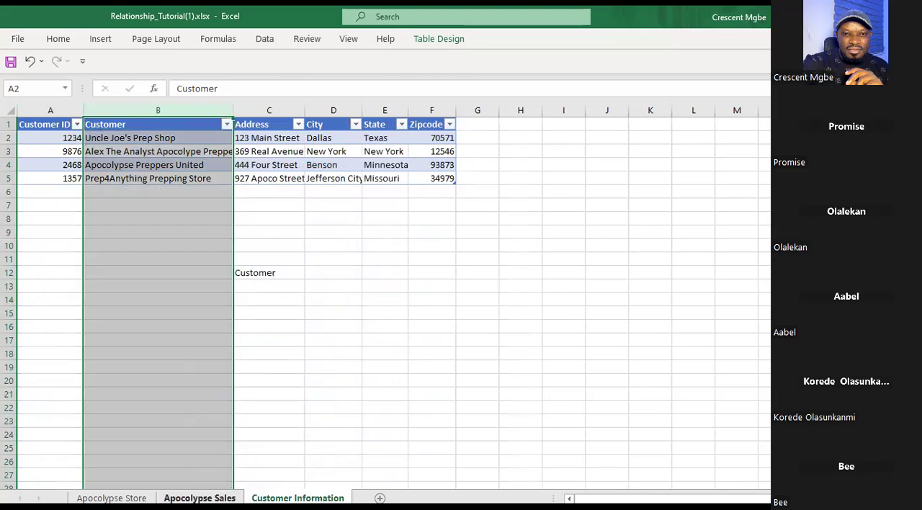
{"action": "left_click", "coordinate": [199, 498]}
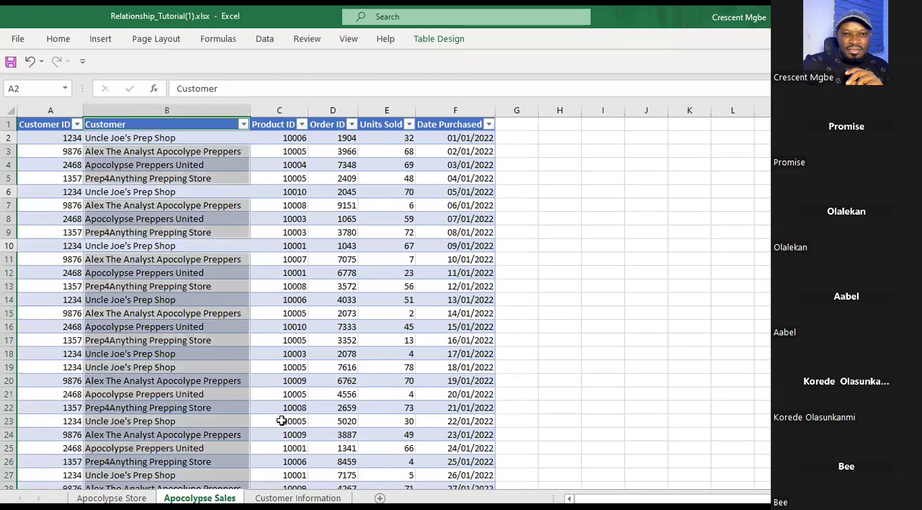
{"action": "key", "text": "ctrl+Page_Down"}
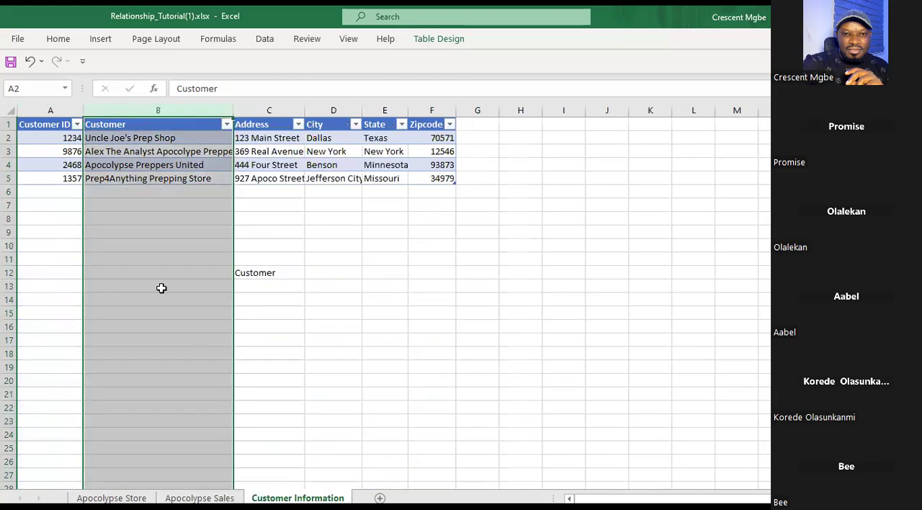
{"action": "left_click", "coordinate": [46, 108]}
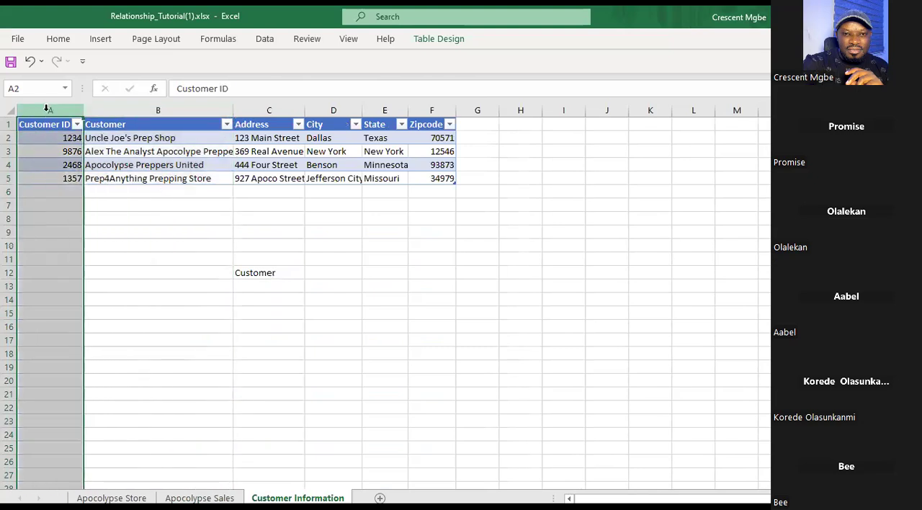
{"action": "left_click", "coordinate": [144, 110]}
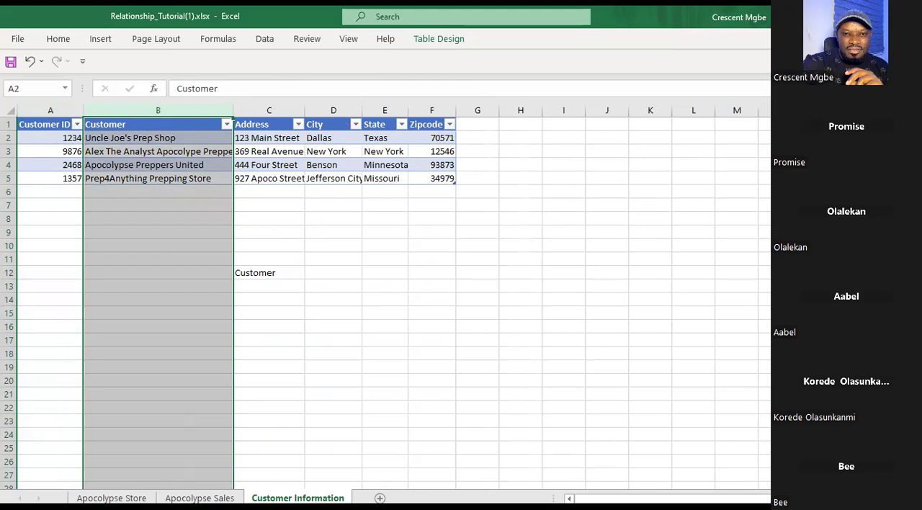
Match the Product ID column of the Apocolypse Store sheet to the Product ID column of Apocolypse Sales.
{"action": "left_click", "coordinate": [112, 498]}
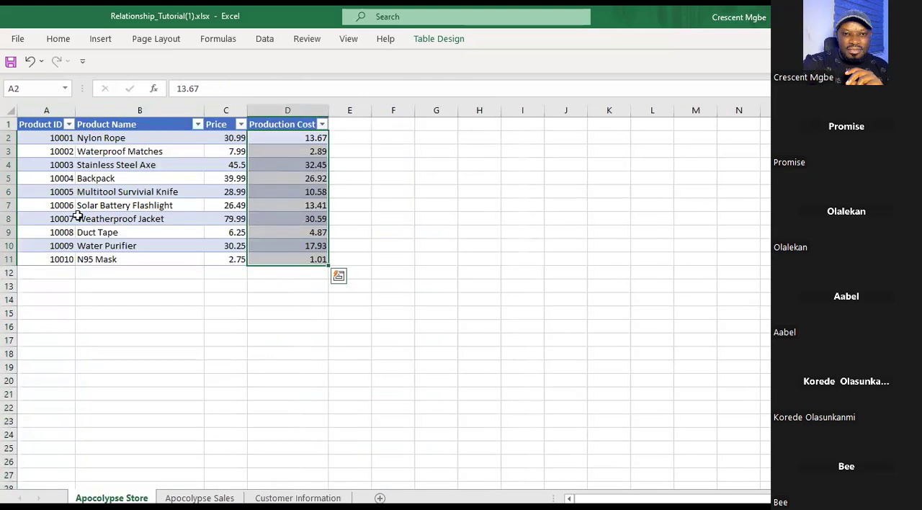
{"action": "left_click", "coordinate": [44, 110]}
{"action": "left_click_drag", "start_coordinate": [44, 111], "coordinate": [44, 108]}
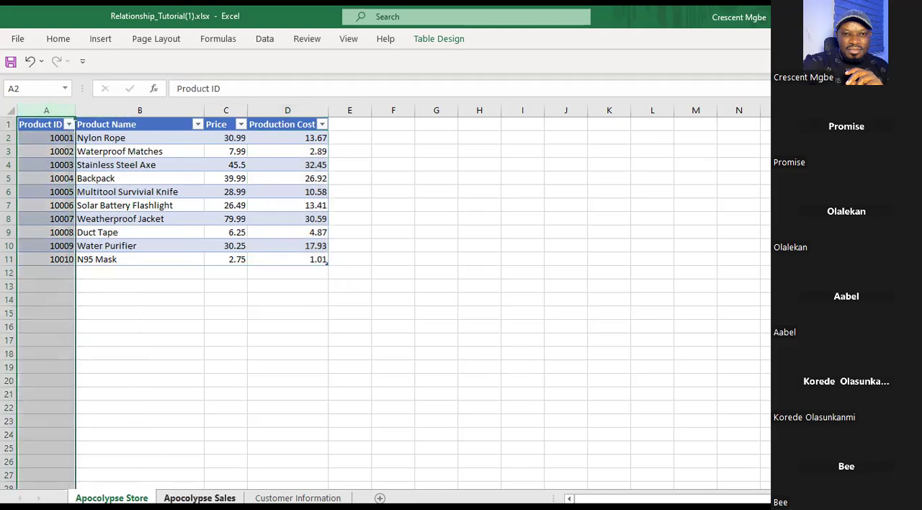
{"action": "left_click", "coordinate": [199, 497]}
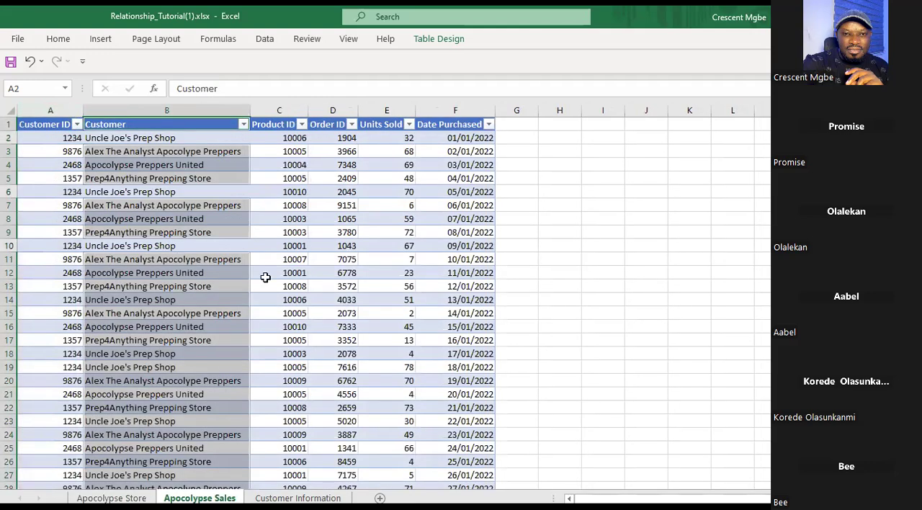
{"action": "left_click", "coordinate": [275, 105]}
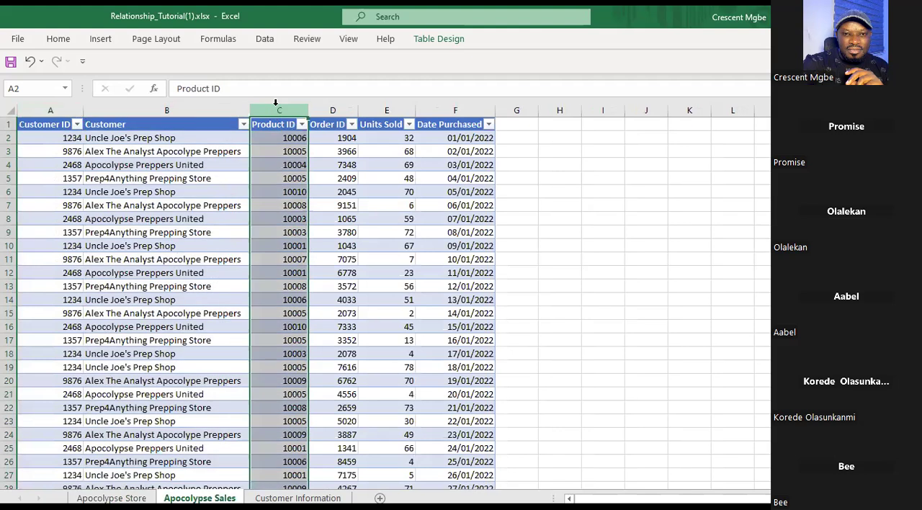
Match Nylon Rope's product ID 10001 on Apocolypse Store to its repeated Apocolypse Sales entries, selecting C10, C12 and C25 together.
{"action": "left_click", "coordinate": [111, 497]}
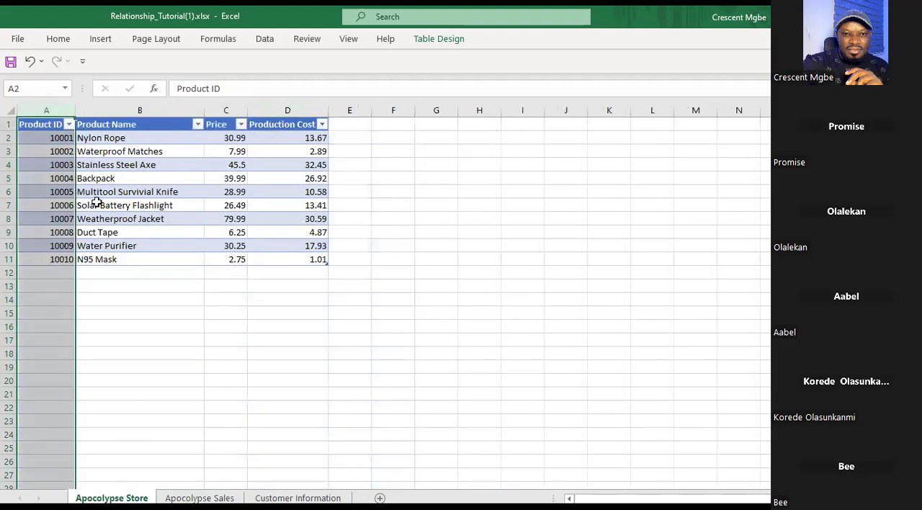
{"action": "left_click", "coordinate": [56, 138]}
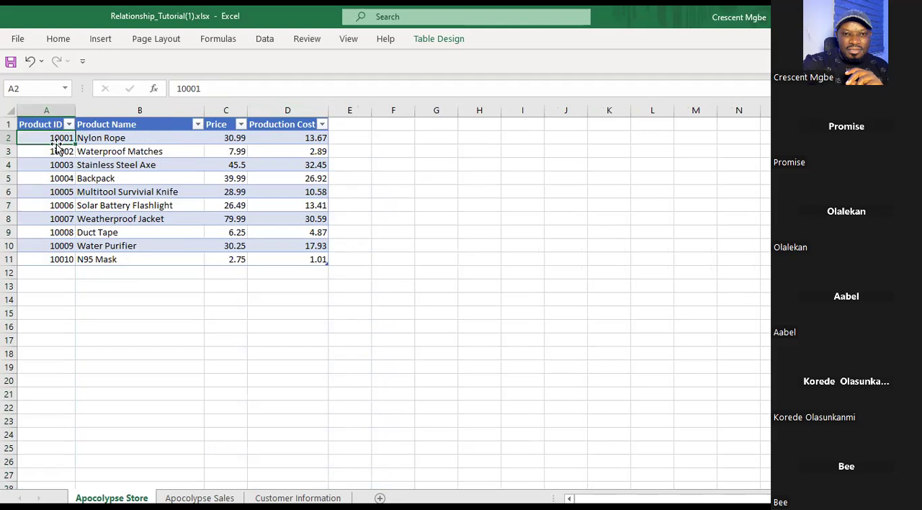
{"action": "left_click", "coordinate": [34, 108]}
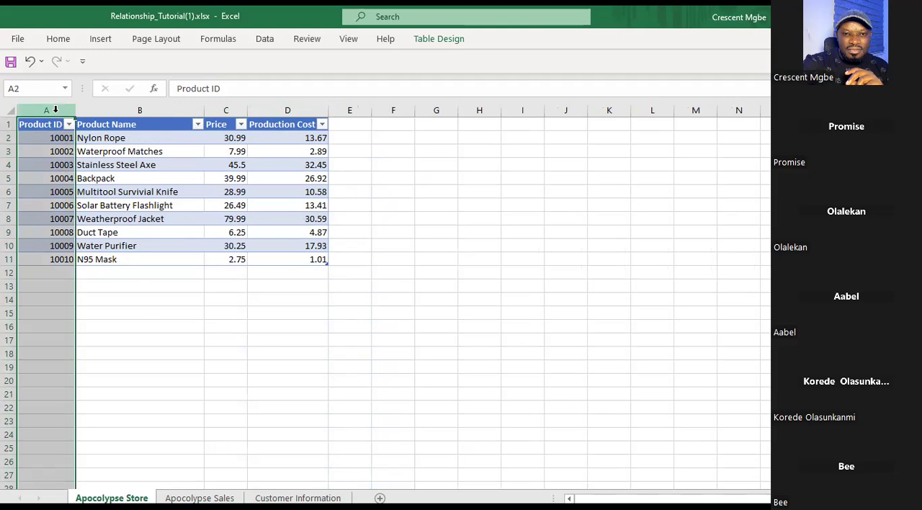
{"action": "left_click", "coordinate": [58, 137]}
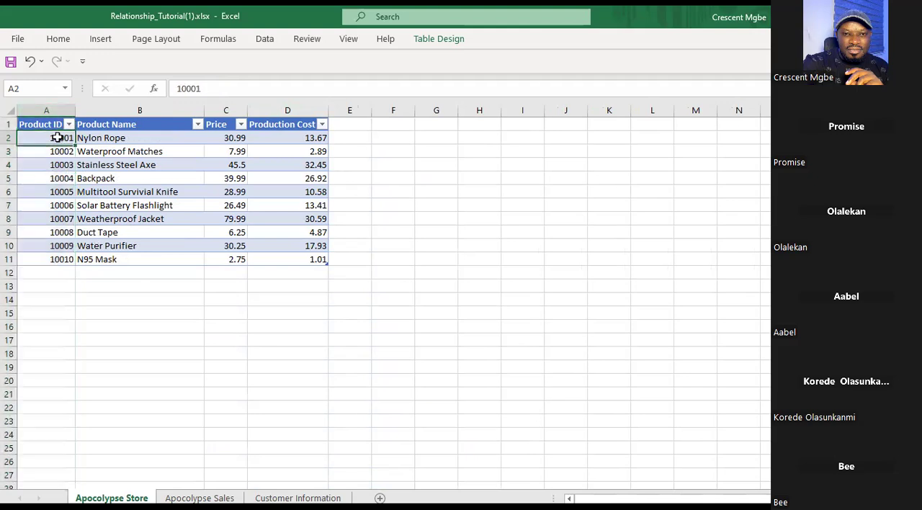
{"action": "left_click", "coordinate": [200, 497]}
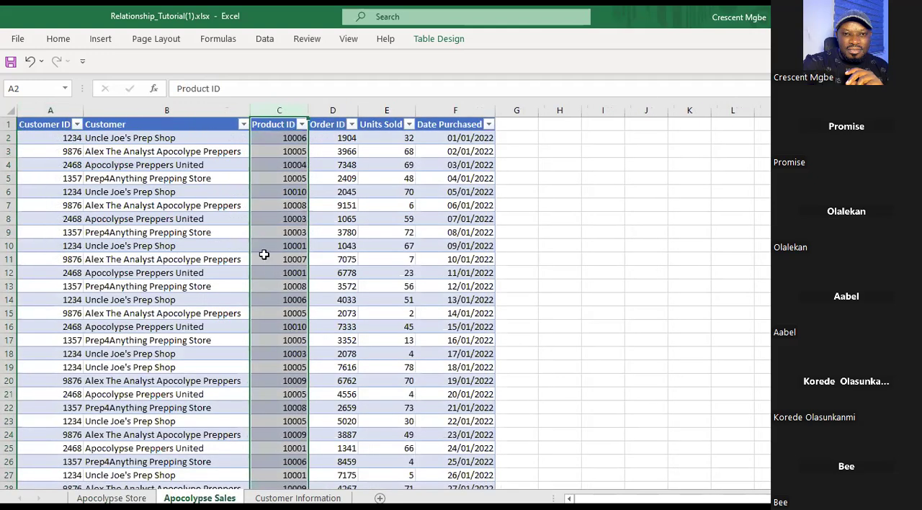
{"action": "left_click", "coordinate": [294, 246]}
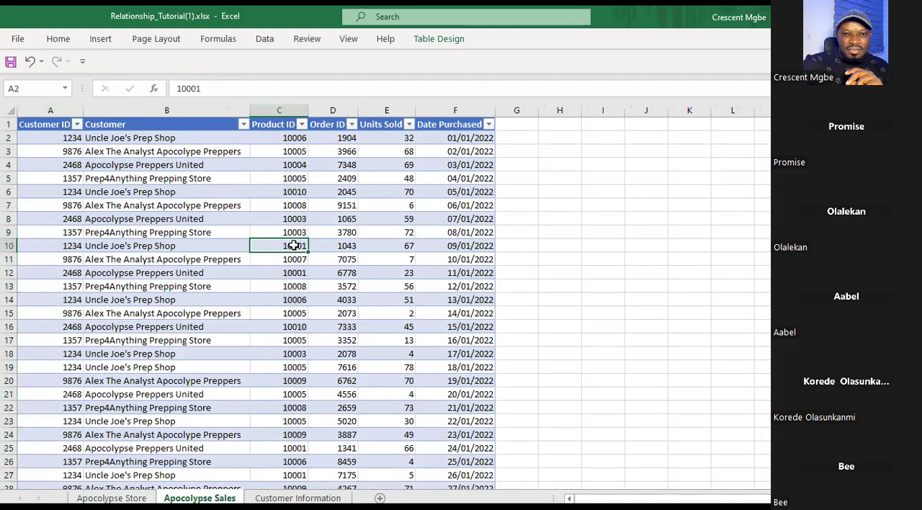
{"action": "left_click", "coordinate": [288, 272], "text": "ctrl"}
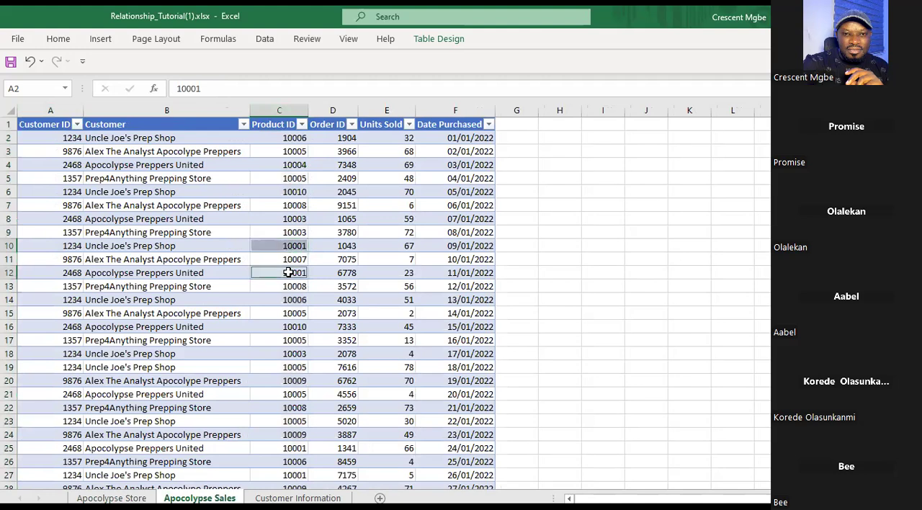
{"action": "left_click", "coordinate": [301, 448], "text": "ctrl"}
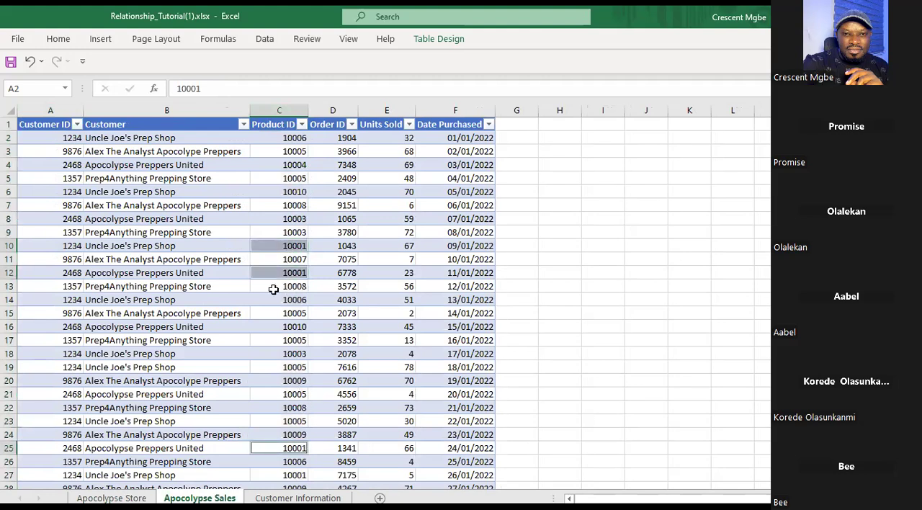
Compare the whole Product ID columns of Apocolypse Sales and Apocolypse Store, ending with the Apocolypse Store column selected.
{"action": "left_click", "coordinate": [280, 108]}
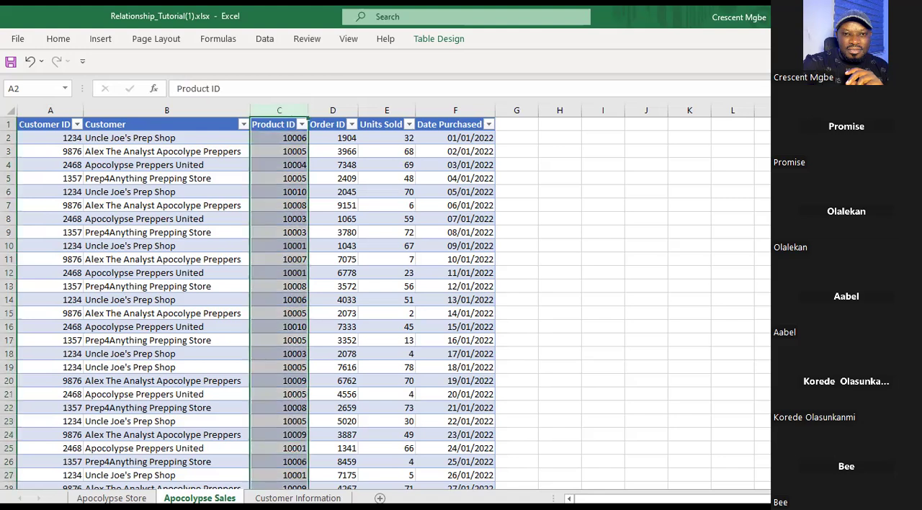
{"action": "left_click", "coordinate": [112, 498]}
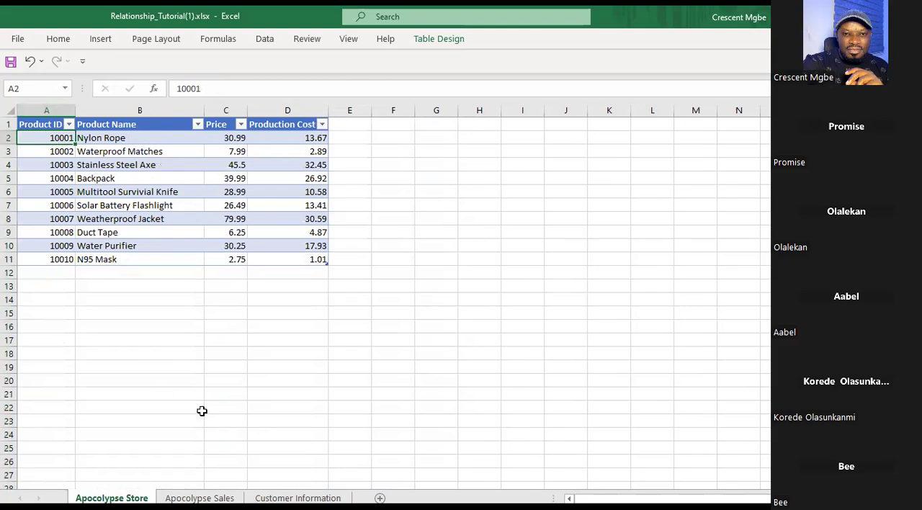
{"action": "left_click", "coordinate": [199, 498]}
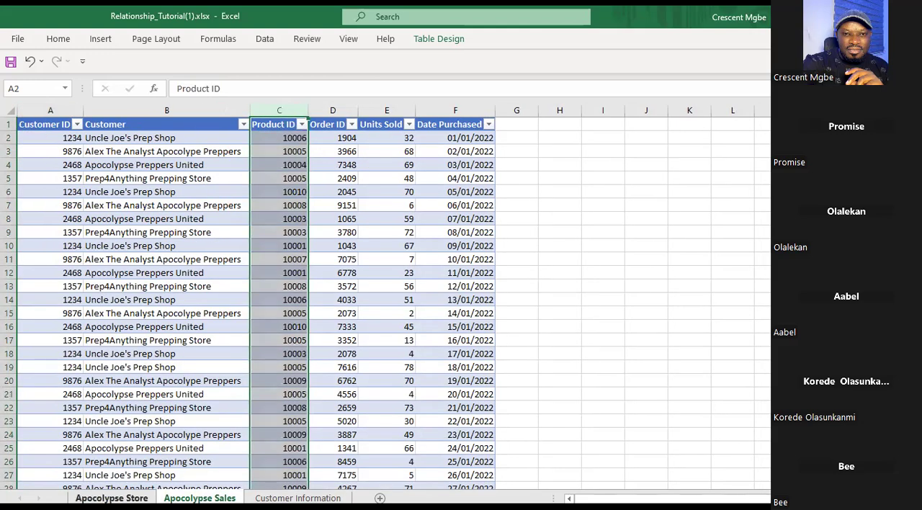
{"action": "left_click", "coordinate": [111, 498]}
{"action": "left_click", "coordinate": [200, 498]}
{"action": "left_click", "coordinate": [111, 498]}
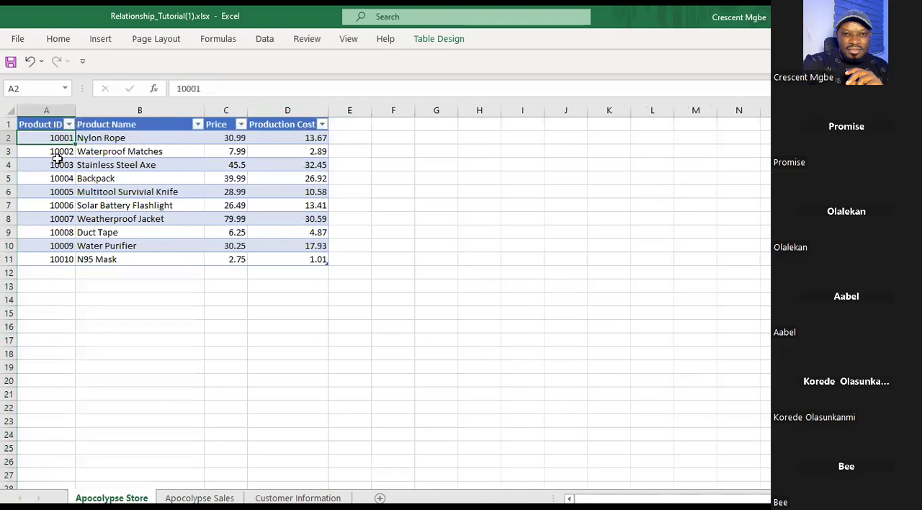
{"action": "left_click", "coordinate": [47, 107]}
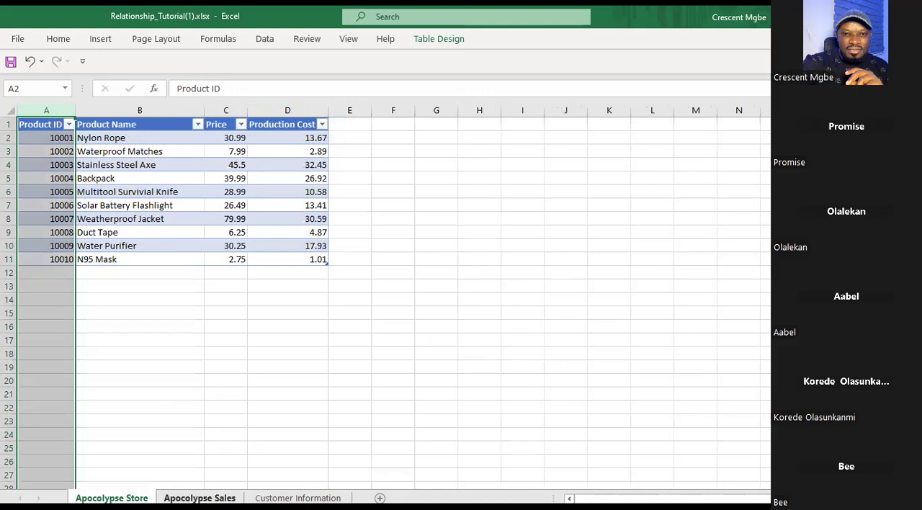
Review the Product ID columns of Apocolypse Sales and Apocolypse Store again, finishing on empty cell I9 of Apocolypse Sales.
{"action": "left_click", "coordinate": [199, 498]}
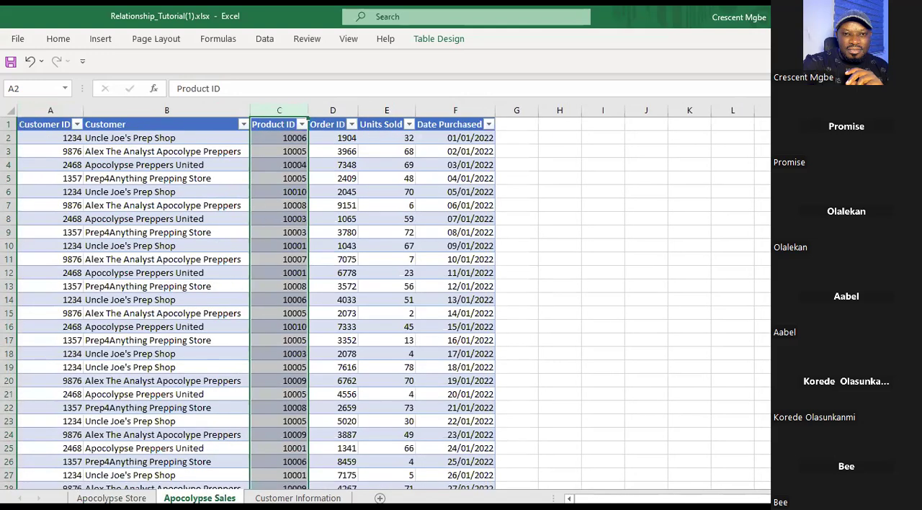
{"action": "left_click", "coordinate": [111, 497]}
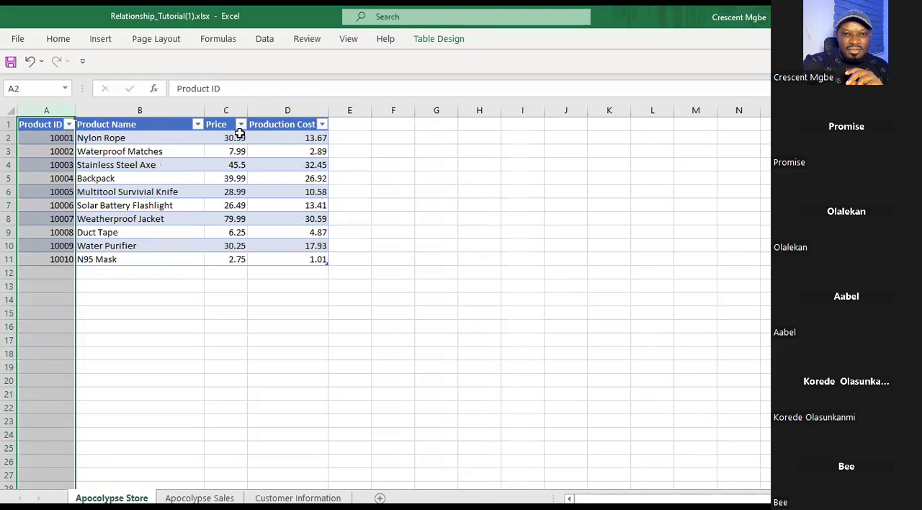
{"action": "left_click", "coordinate": [200, 497]}
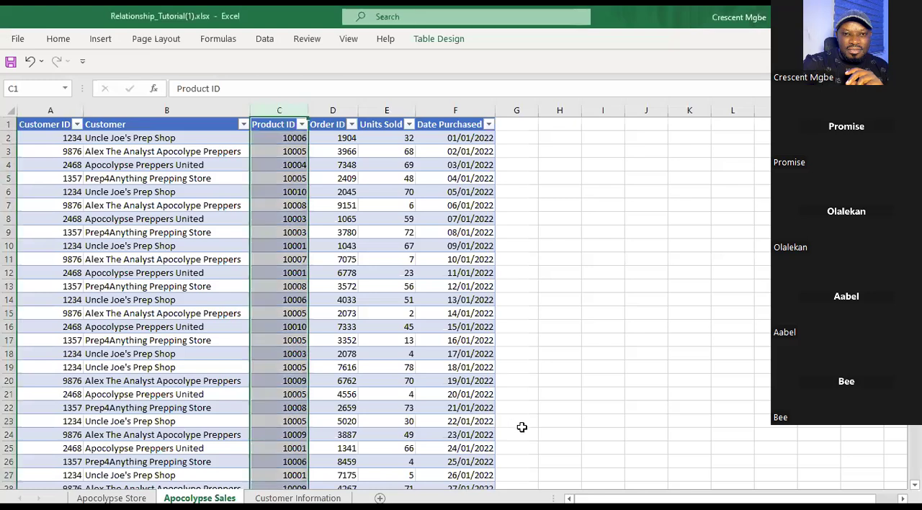
{"action": "left_click", "coordinate": [591, 232]}
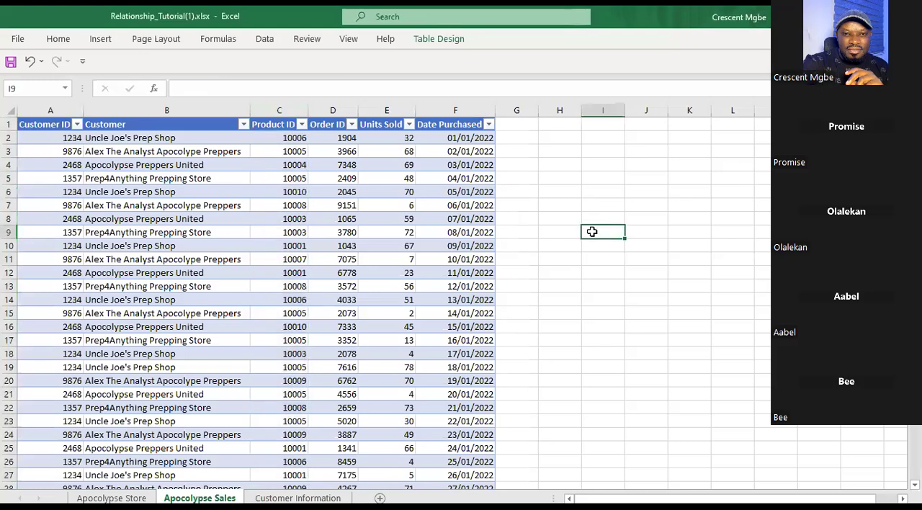
Enter the note "1 to many" in cell L7 of the Customer Information sheet.
{"action": "left_click", "coordinate": [297, 498]}
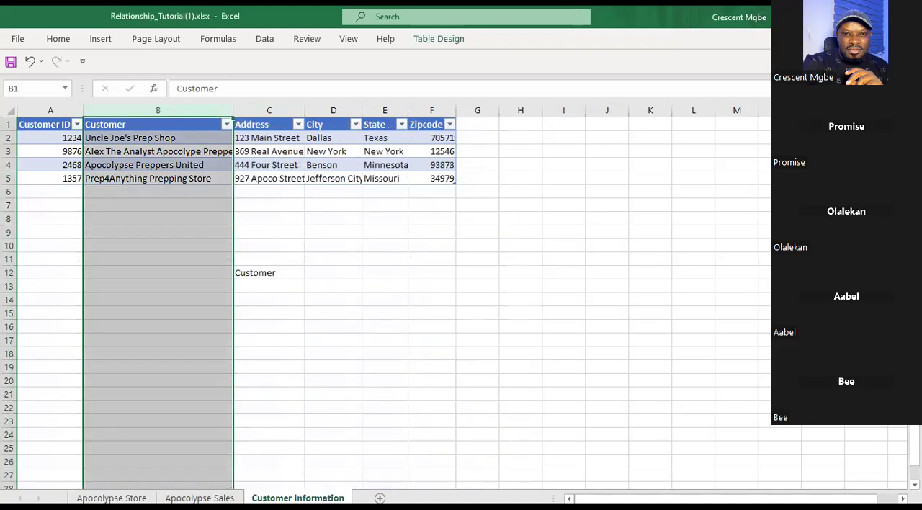
{"action": "left_click", "coordinate": [674, 208]}
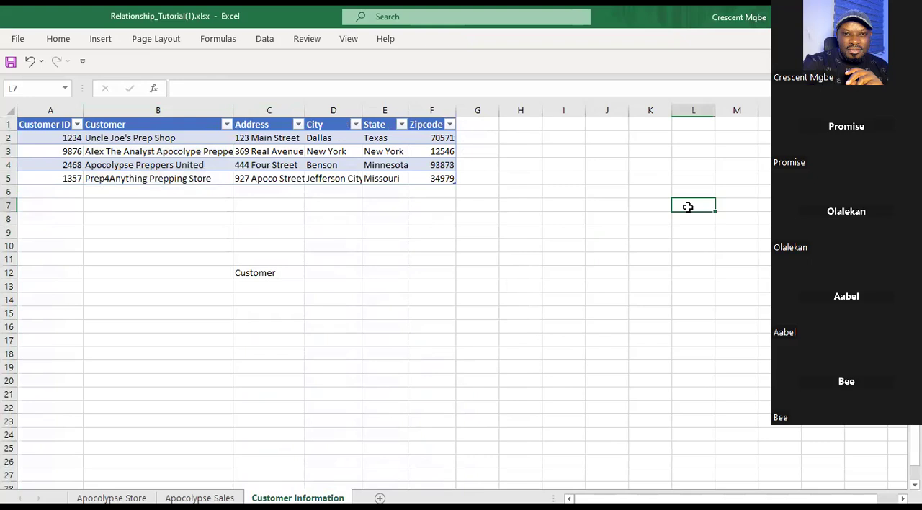
{"action": "type", "text": "1 to many"}
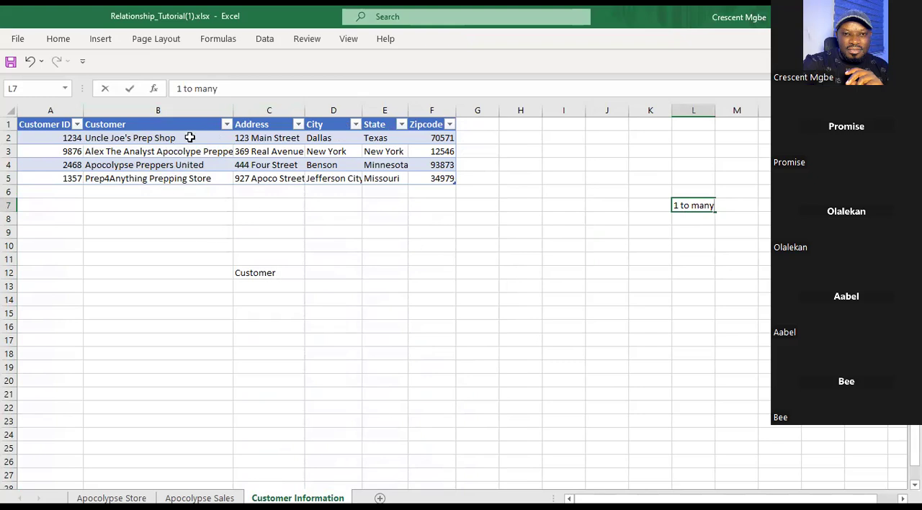
Match Uncle Joe's Prep Shop's customer ID on Customer Information to its repeated Apocolypse Sales entries, selecting A6 and A10 together.
{"action": "left_click", "coordinate": [52, 137]}
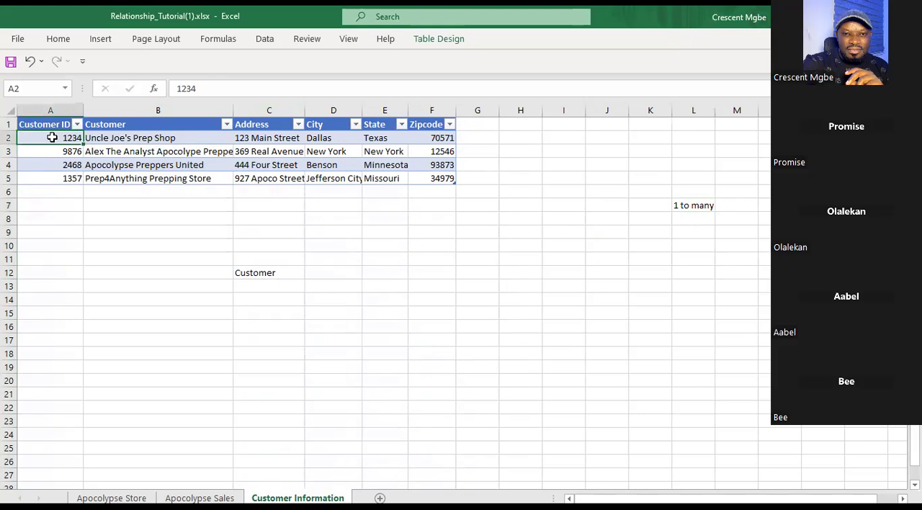
{"action": "left_click", "coordinate": [205, 497]}
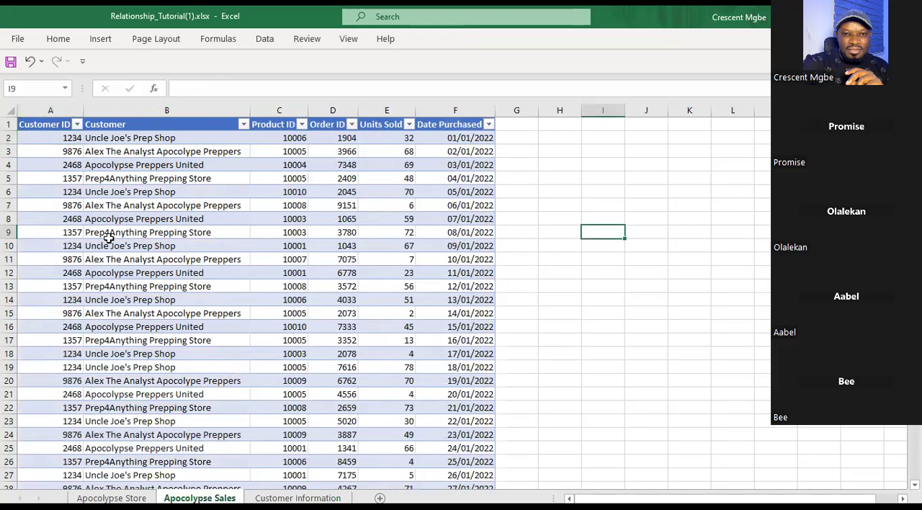
{"action": "left_click", "coordinate": [53, 138]}
{"action": "left_click", "coordinate": [55, 192]}
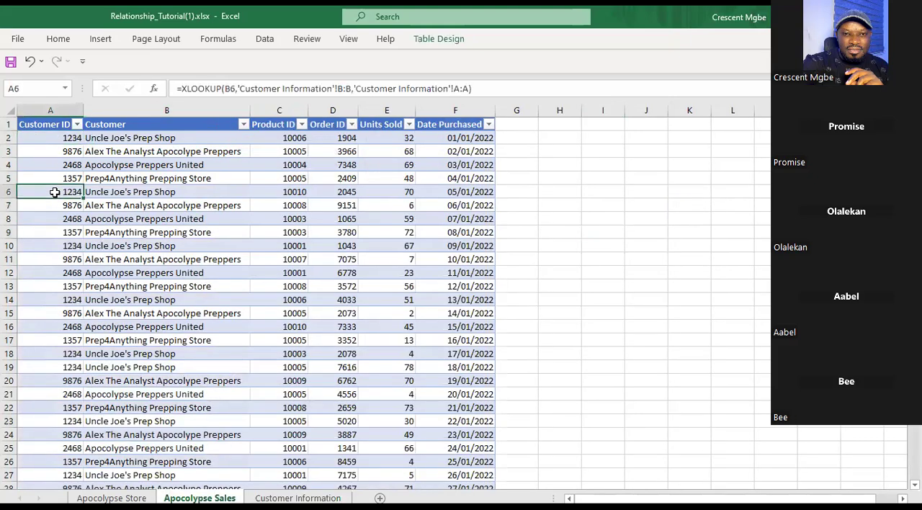
{"action": "left_click", "coordinate": [62, 246]}
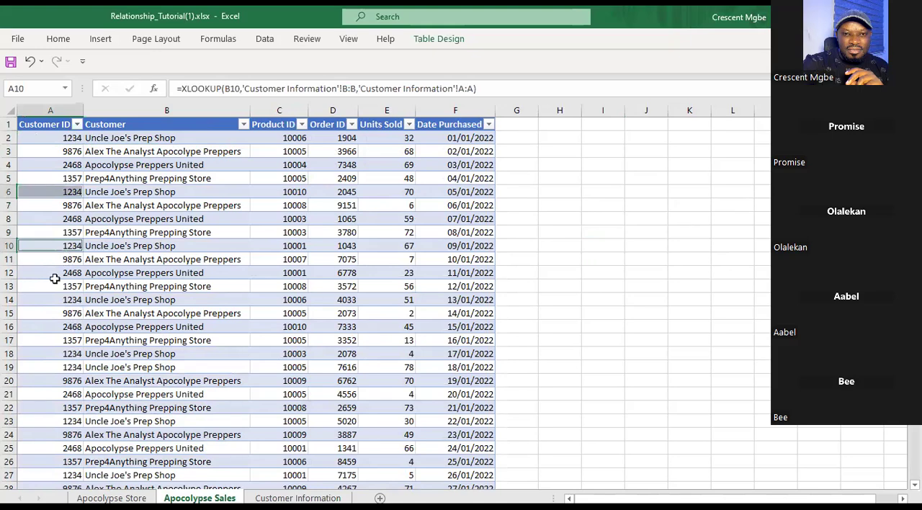
{"action": "scroll", "coordinate": [56, 258], "scroll_direction": "down", "scroll_amount": 1}
{"action": "scroll", "coordinate": [54, 229], "scroll_direction": "up", "scroll_amount": 1}
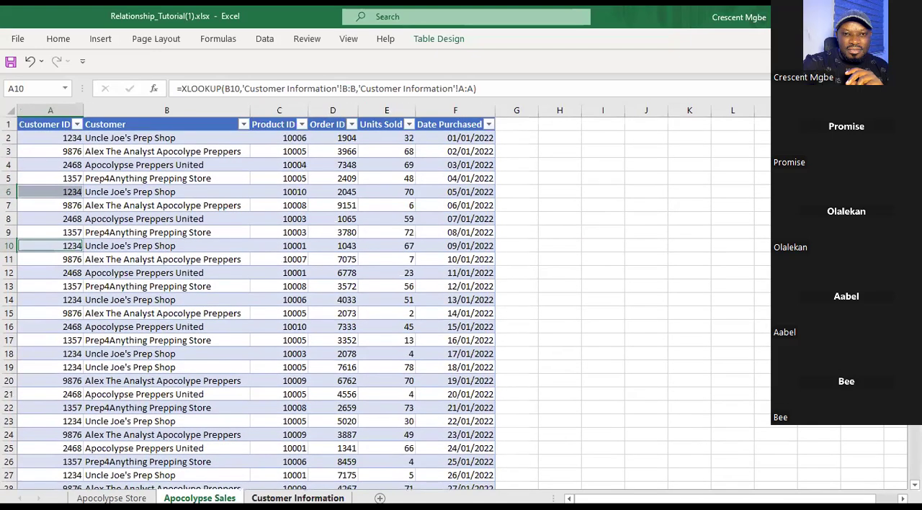
{"action": "left_click", "coordinate": [297, 498]}
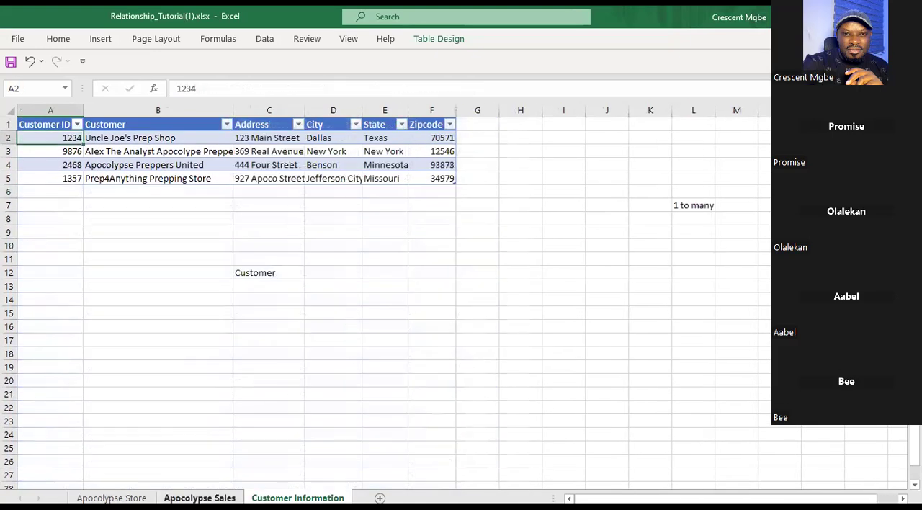
{"action": "left_click", "coordinate": [200, 497]}
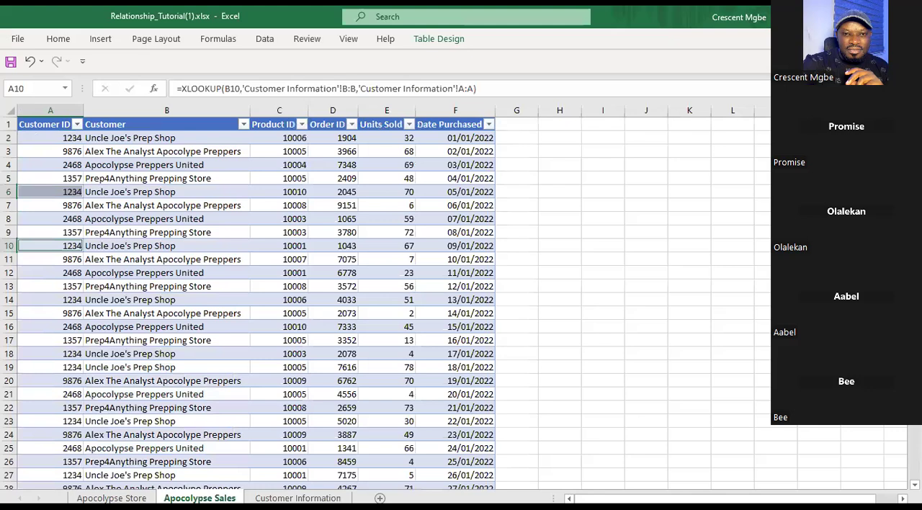
Match Uncle Joe's Prep Shop in Customer Information's Customer column to its repeated Apocolypse Sales entries, adding B2, B6 and B10 to the selection.
{"action": "left_click", "coordinate": [298, 497]}
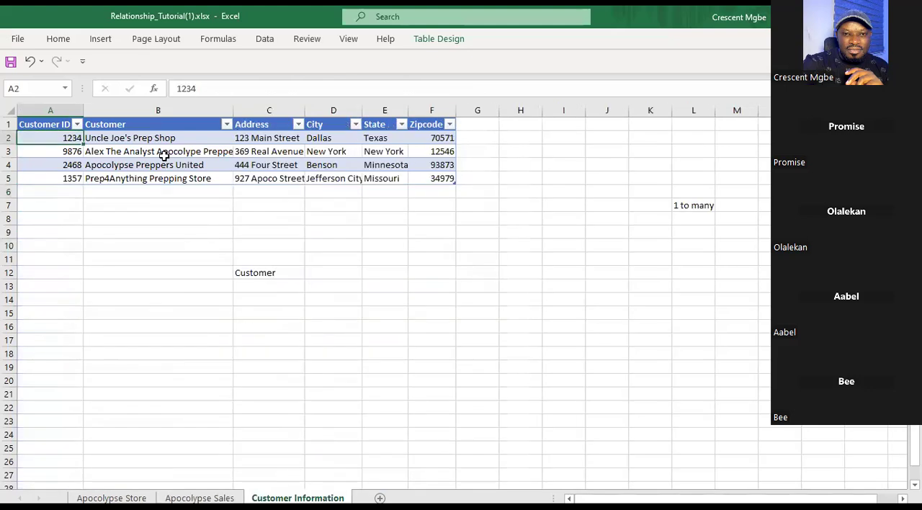
{"action": "left_click", "coordinate": [134, 123]}
{"action": "left_click", "coordinate": [144, 112]}
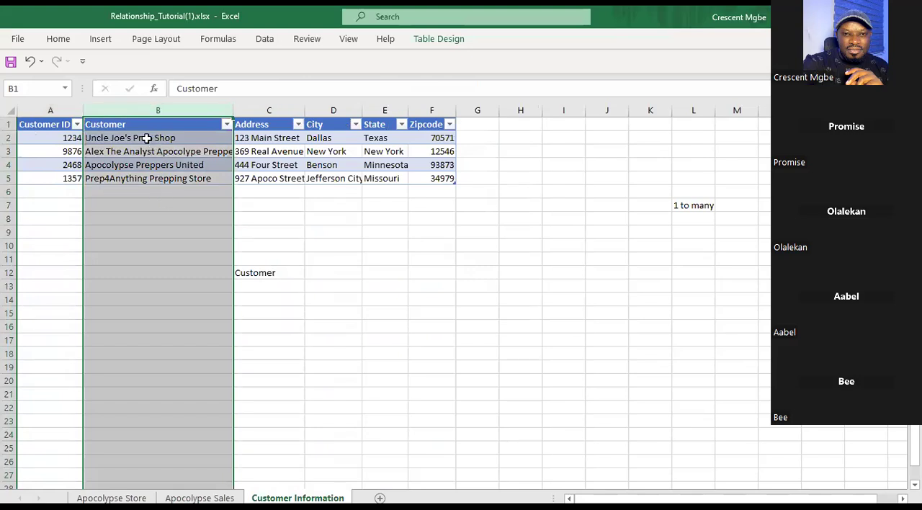
{"action": "left_click", "coordinate": [146, 137]}
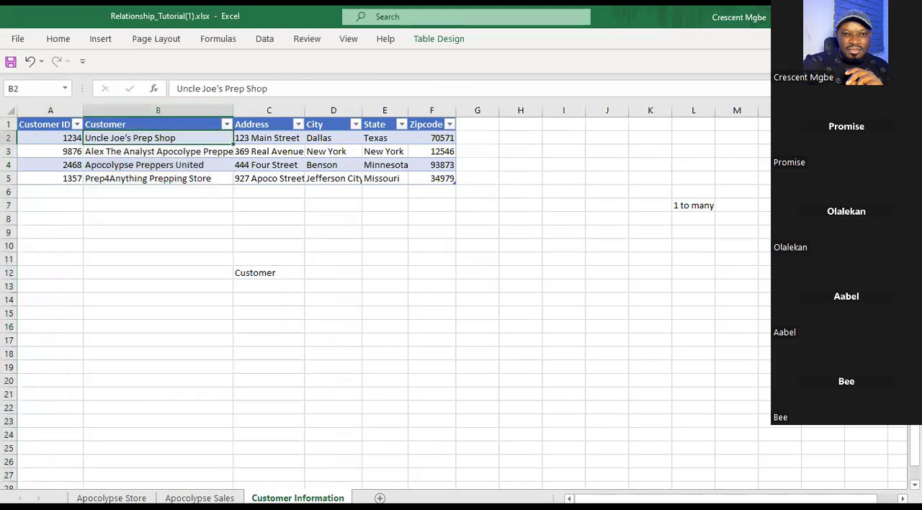
{"action": "left_click", "coordinate": [200, 497]}
{"action": "left_click", "coordinate": [142, 142]}
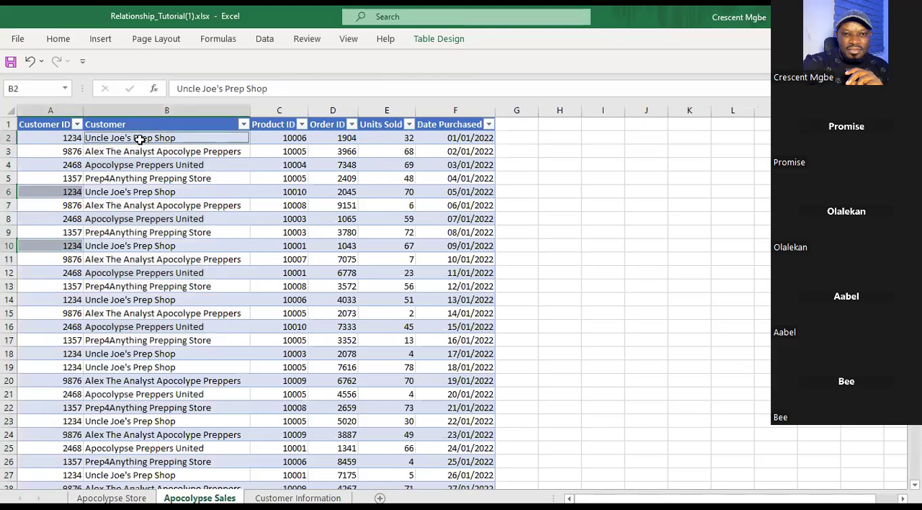
{"action": "left_click", "coordinate": [129, 192], "text": "ctrl"}
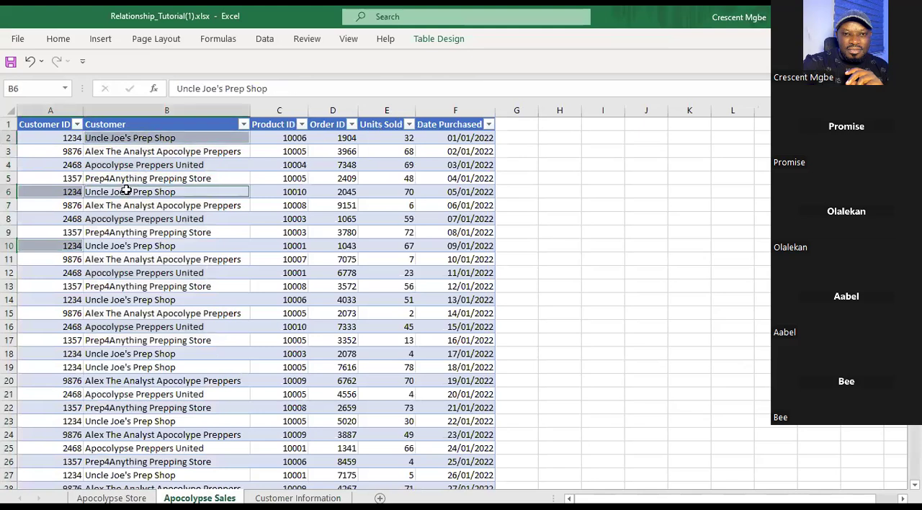
{"action": "left_click", "coordinate": [128, 257], "text": "ctrl"}
{"action": "left_click", "coordinate": [126, 247], "text": "ctrl"}
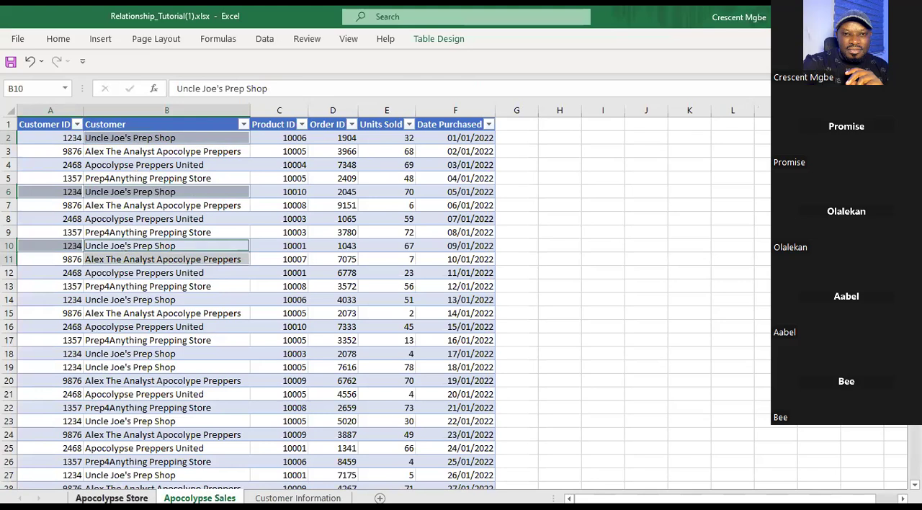
Review Apocolypse Store, then examine the Customer ID and Customer columns of Customer Information and their individual customer entries for uniqueness.
{"action": "left_click", "coordinate": [111, 498]}
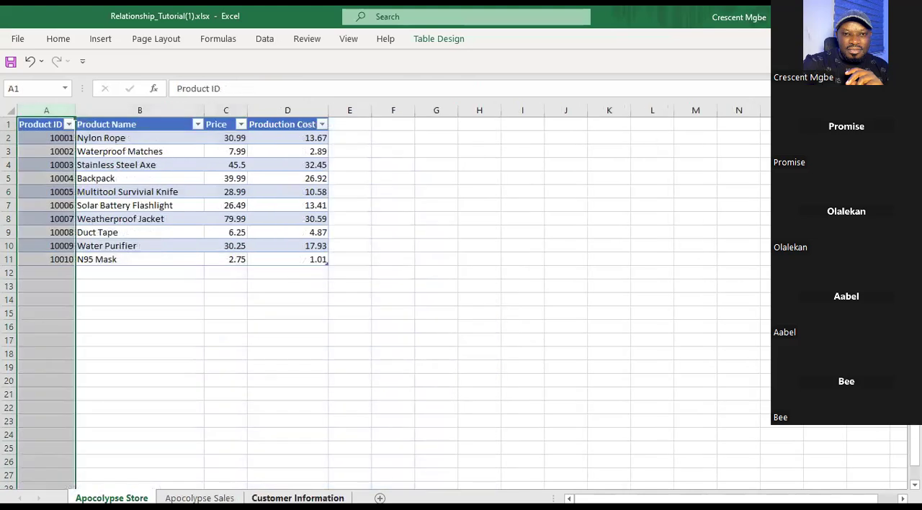
{"action": "left_click", "coordinate": [297, 498]}
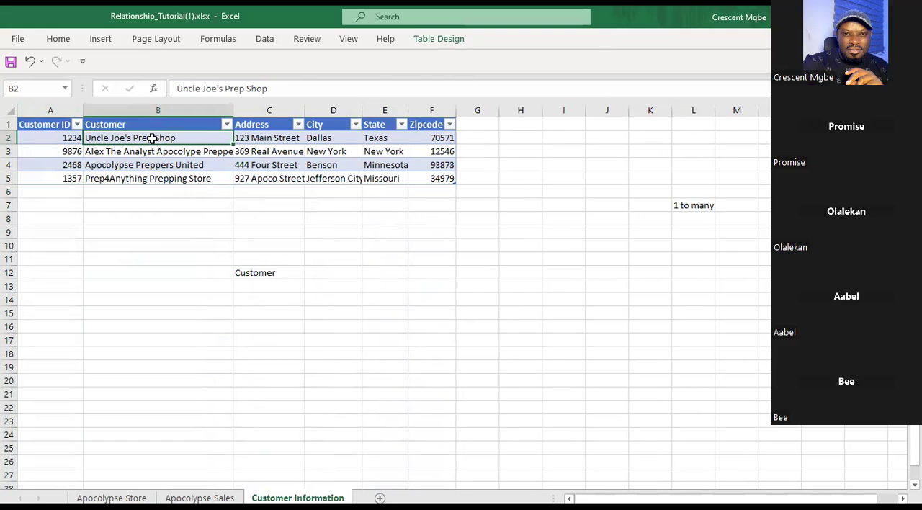
{"action": "left_click", "coordinate": [50, 109]}
{"action": "left_click", "coordinate": [121, 108]}
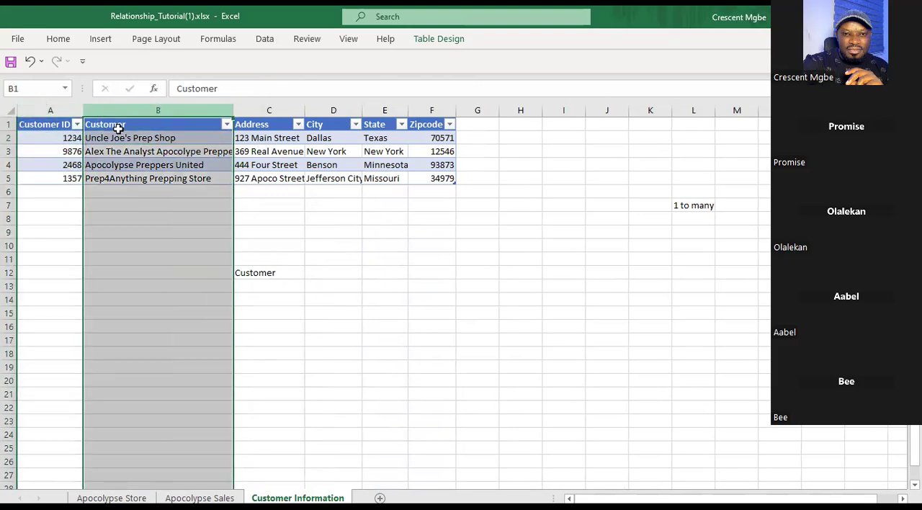
{"action": "left_click", "coordinate": [135, 138]}
{"action": "left_click", "coordinate": [142, 150]}
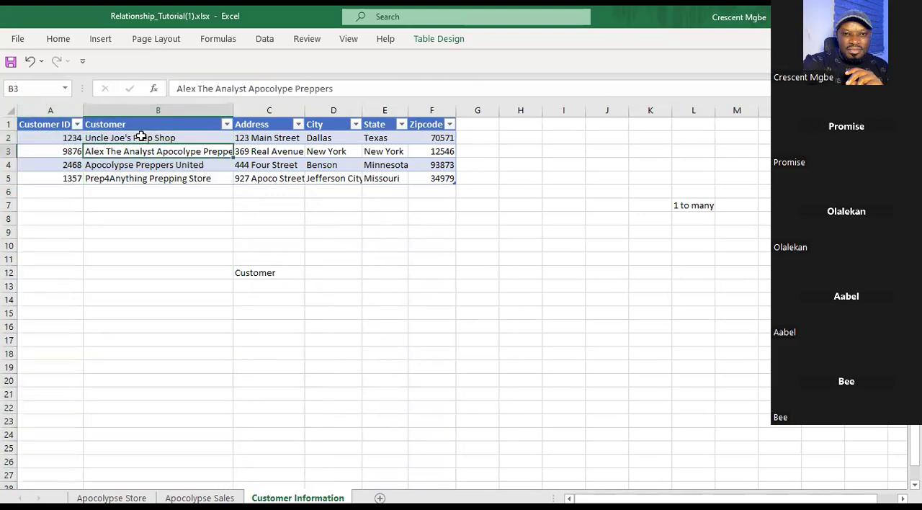
{"action": "left_click", "coordinate": [140, 137]}
{"action": "left_click", "coordinate": [145, 165]}
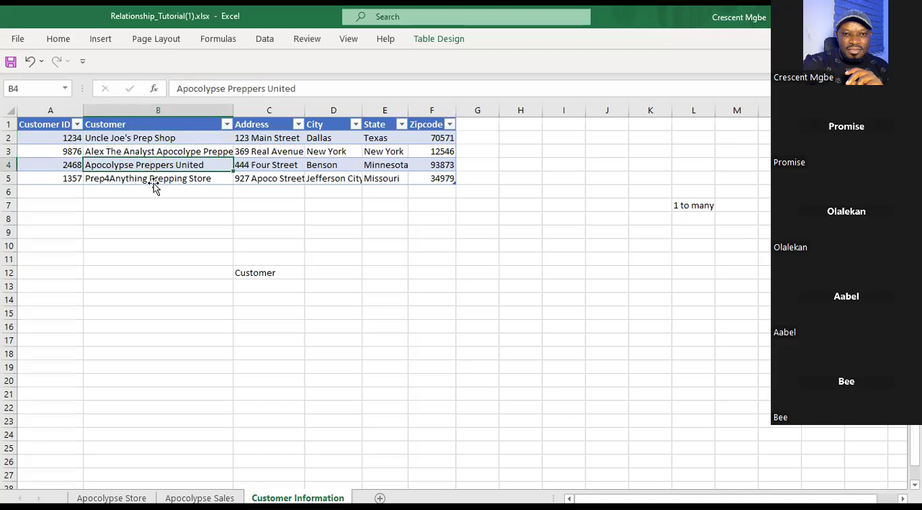
{"action": "key", "text": "ctrl+a"}
{"action": "key", "text": "ctrl+a"}
{"action": "left_click", "coordinate": [146, 240]}
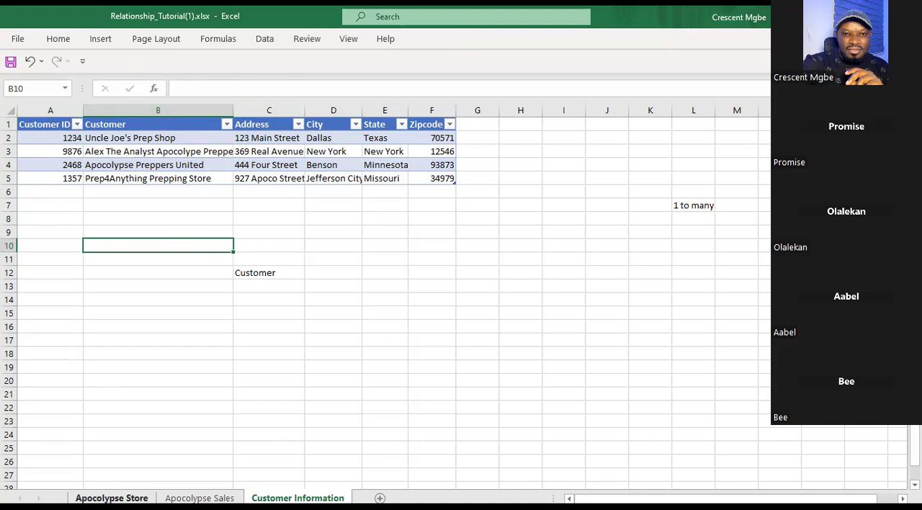
Compare Nylon Rope's single product ID entry on Apocolypse Store with Apocolypse Sales and its first Customer ID cell, returning to Apocolypse Store.
{"action": "left_click", "coordinate": [111, 497]}
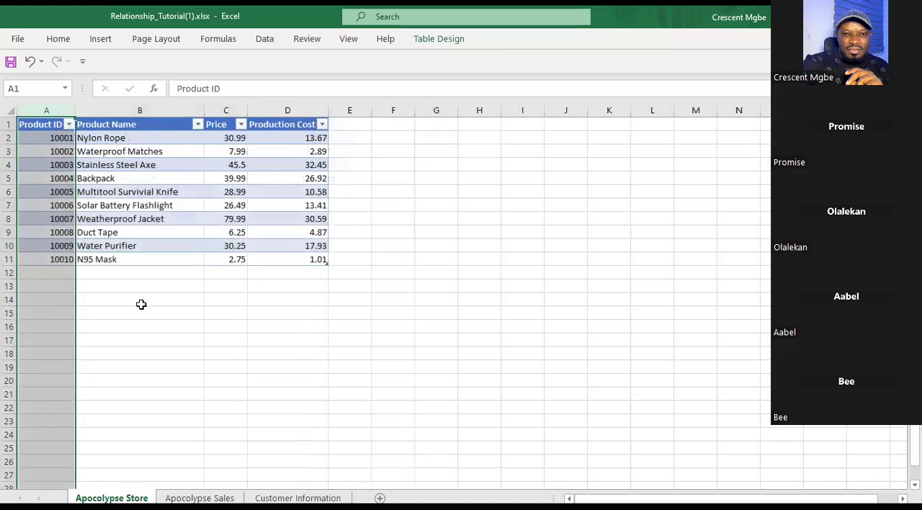
{"action": "left_click", "coordinate": [56, 137]}
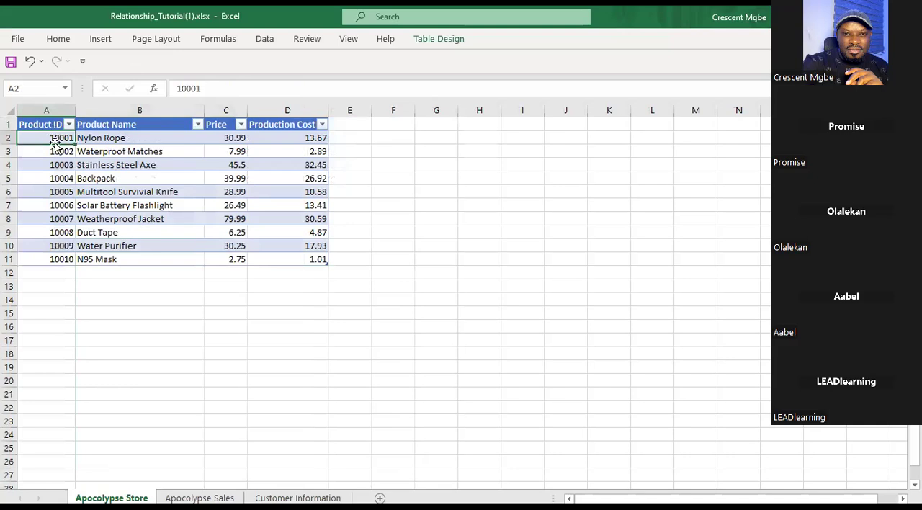
{"action": "left_click", "coordinate": [200, 497]}
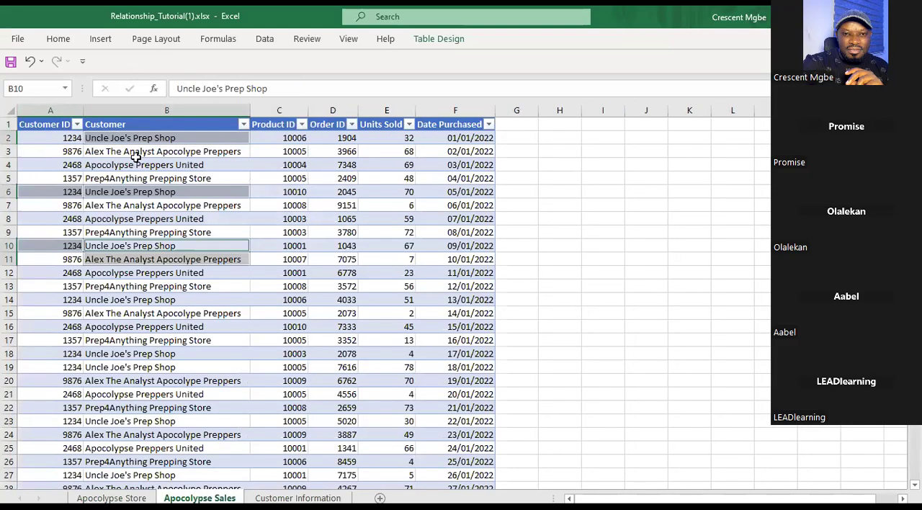
{"action": "left_click", "coordinate": [45, 137]}
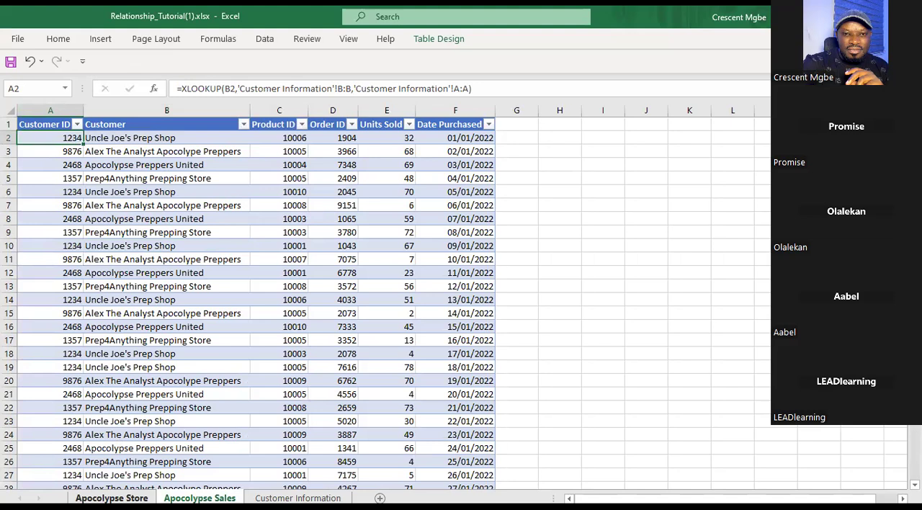
{"action": "key", "text": "ctrl+Page_Up"}
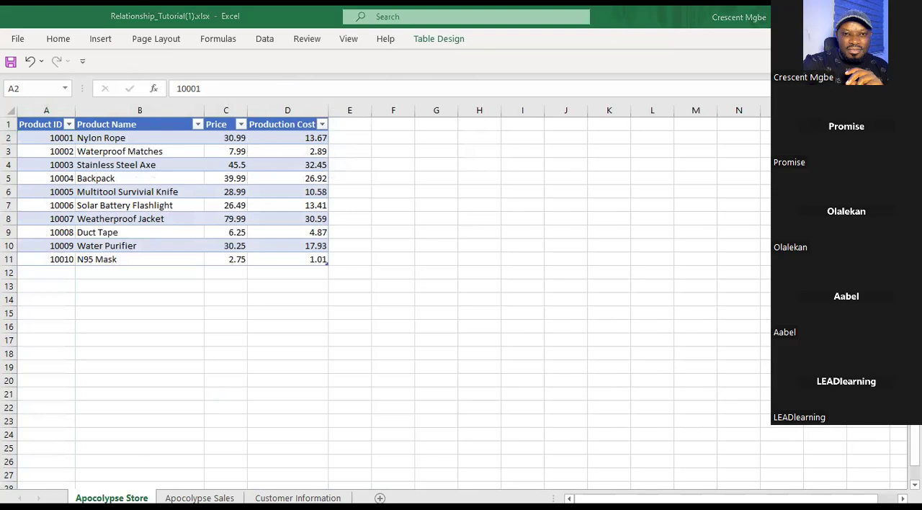
{"action": "left_click", "coordinate": [364, 275]}
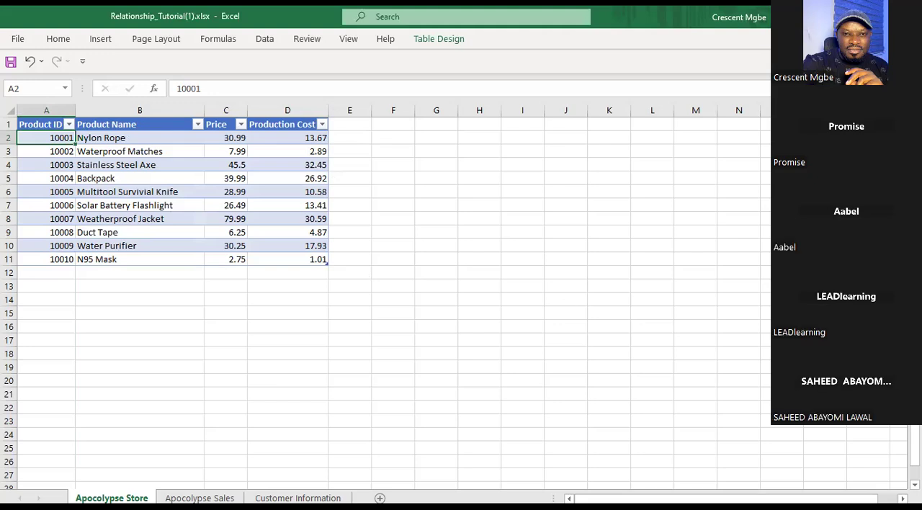
Switch from the Relationship_Tutorial workbook to the blank report in Power BI Desktop.
{"action": "left_click", "coordinate": [632, 507]}
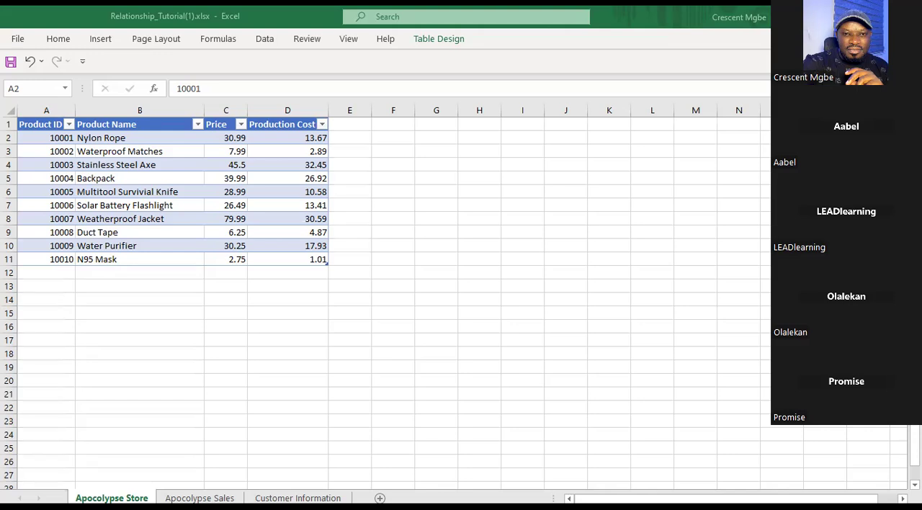
{"action": "key", "text": "alt+Tab"}
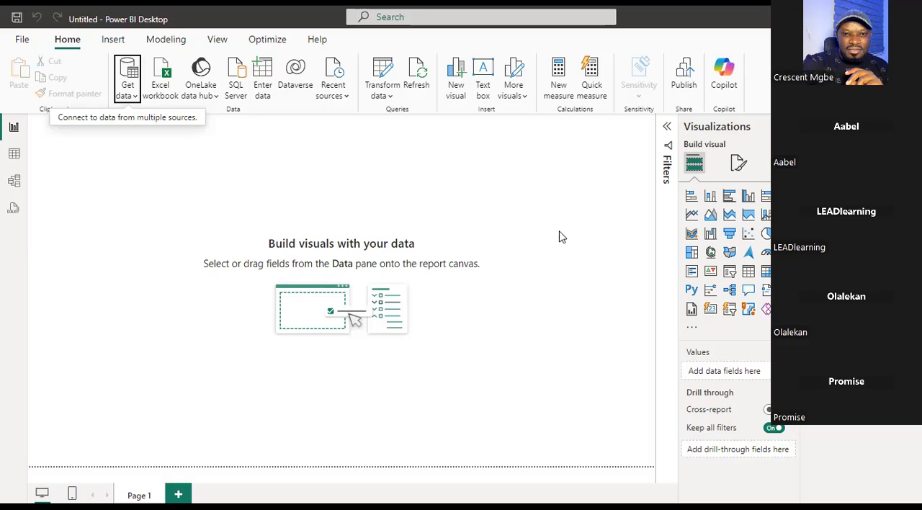
{"action": "left_click", "coordinate": [129, 93]}
{"action": "left_click", "coordinate": [180, 145]}
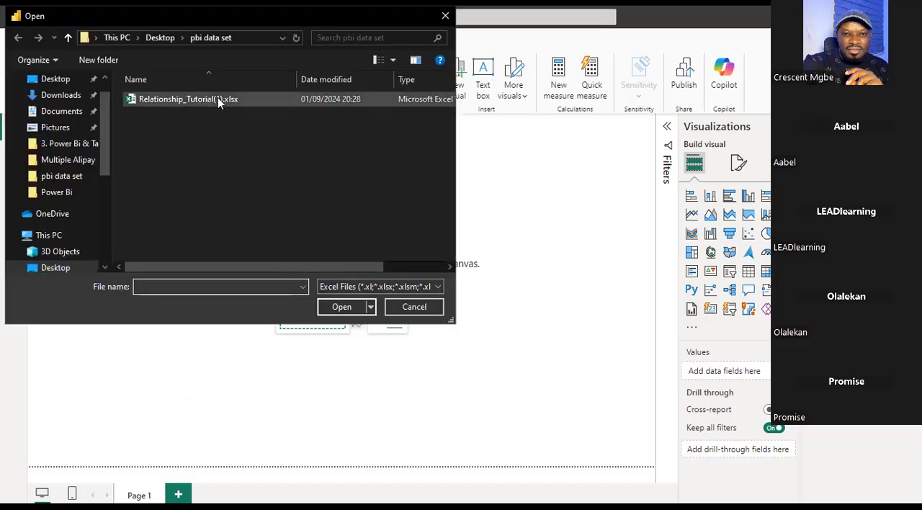
{"action": "left_click", "coordinate": [416, 308]}
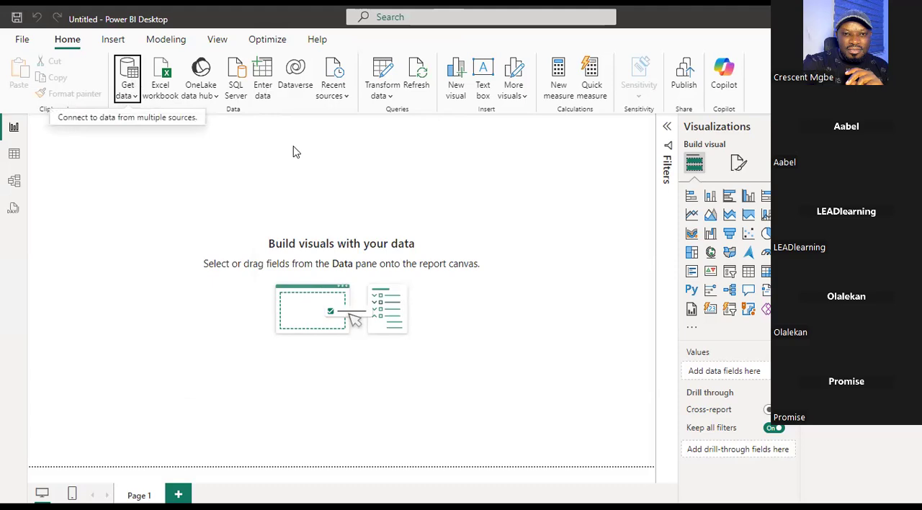
Connect to the Excel workbook Relationship_Tutorial(1).xlsx in the pbi data set folder as the report's data source.
{"action": "left_click", "coordinate": [129, 91]}
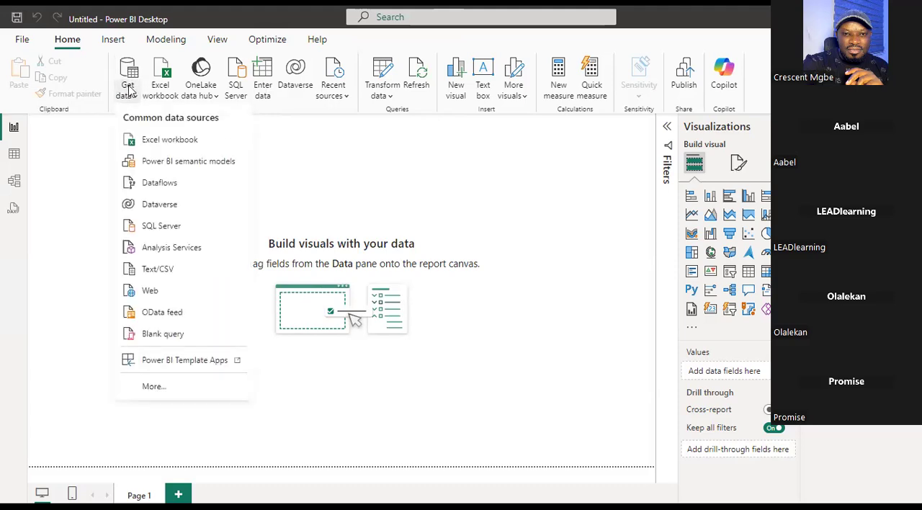
{"action": "left_click", "coordinate": [180, 144]}
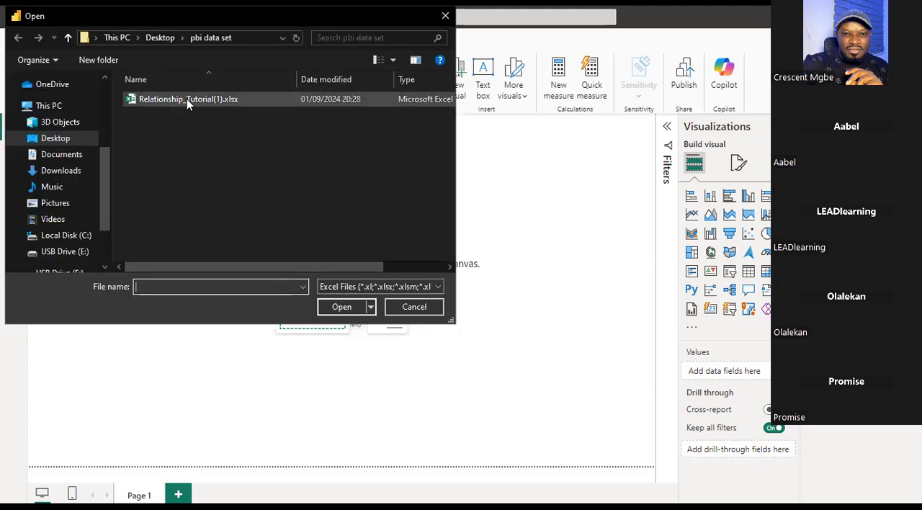
{"action": "left_click", "coordinate": [187, 99]}
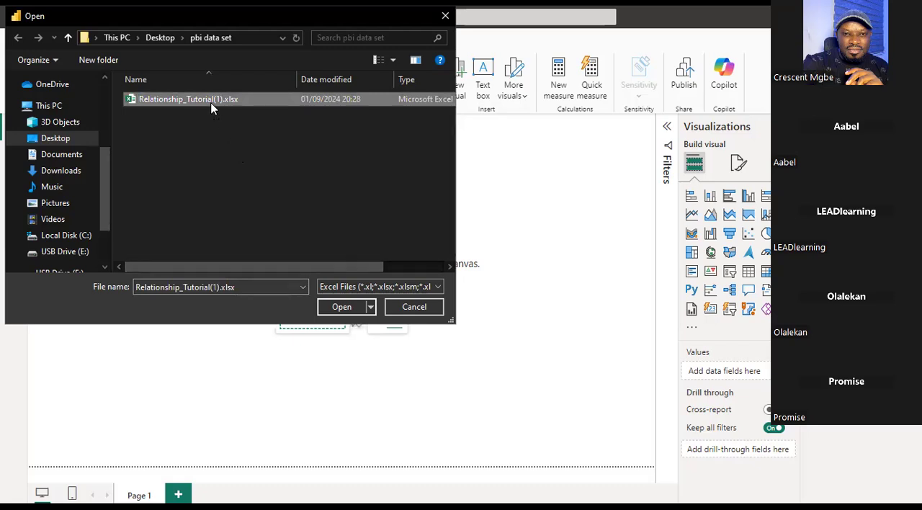
{"action": "left_click", "coordinate": [342, 306]}
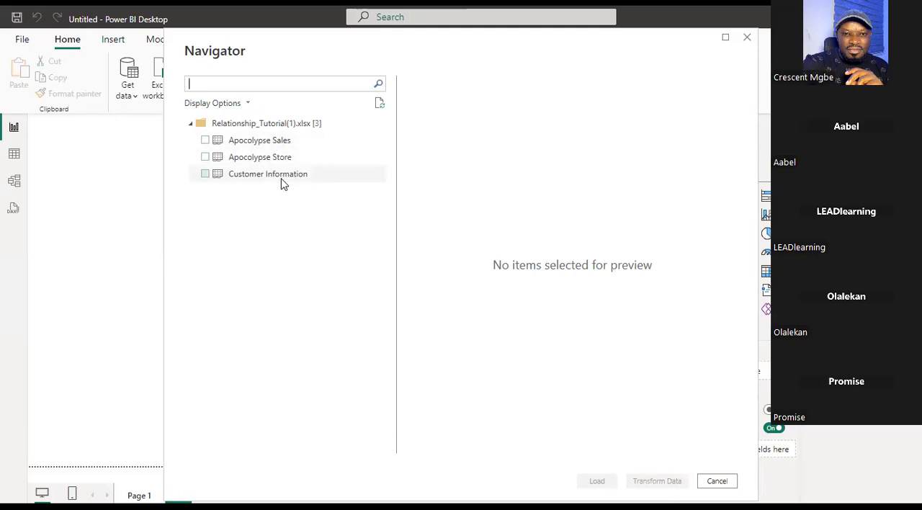
Select the Apocolypse Sales, Apocolypse Store and Customer Information tables of the workbook for import.
{"action": "left_click", "coordinate": [205, 140]}
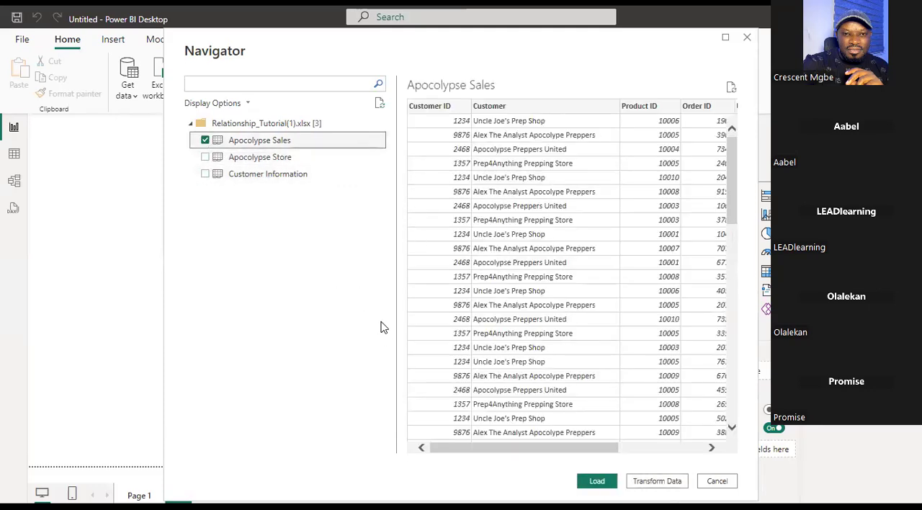
{"action": "left_click", "coordinate": [212, 157]}
{"action": "left_click", "coordinate": [205, 174]}
{"action": "left_click", "coordinate": [205, 157]}
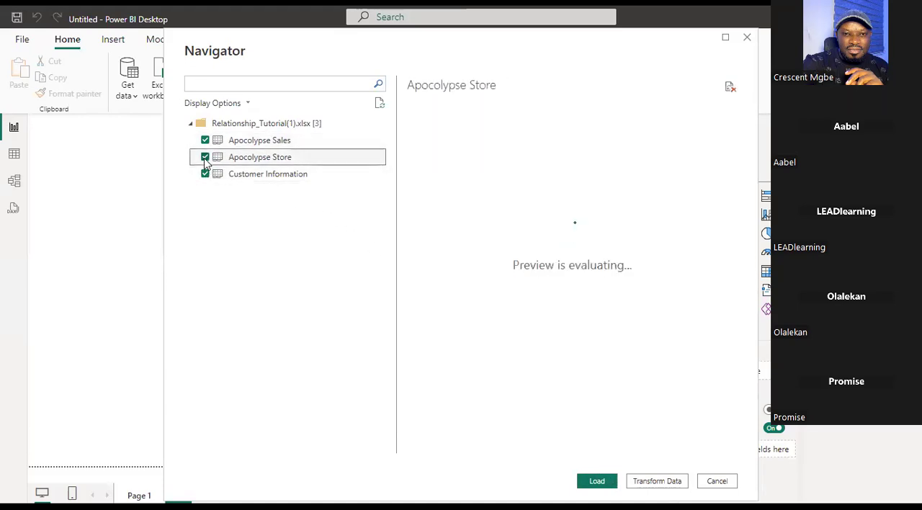
{"action": "left_click", "coordinate": [205, 157]}
{"action": "left_click", "coordinate": [205, 174]}
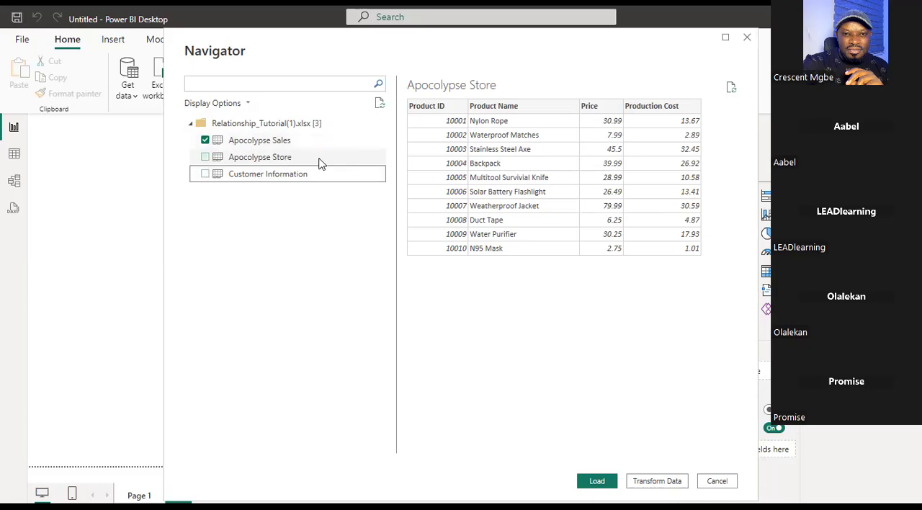
{"action": "left_click", "coordinate": [204, 158]}
{"action": "left_click", "coordinate": [206, 174]}
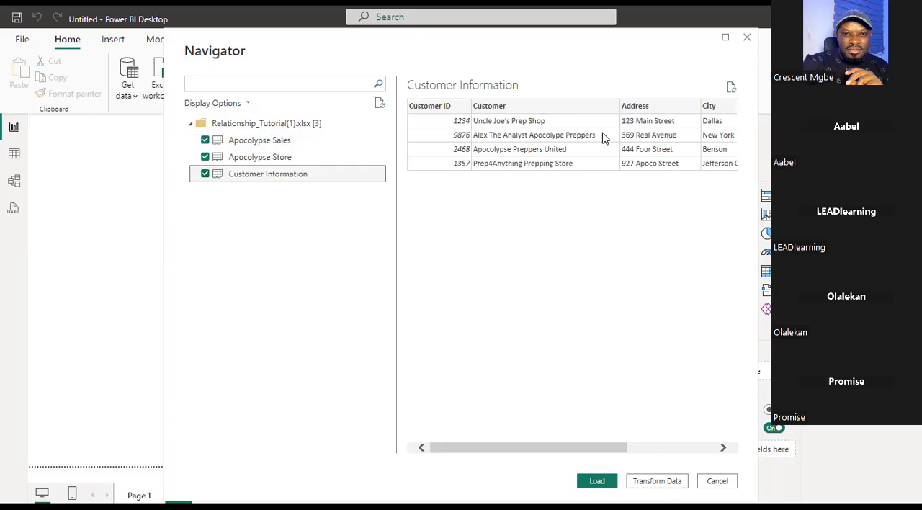
Check the remaining columns in the Customer Information preview and load the three selected tables without transforming them.
{"action": "left_click_drag", "start_coordinate": [565, 446], "coordinate": [497, 445]}
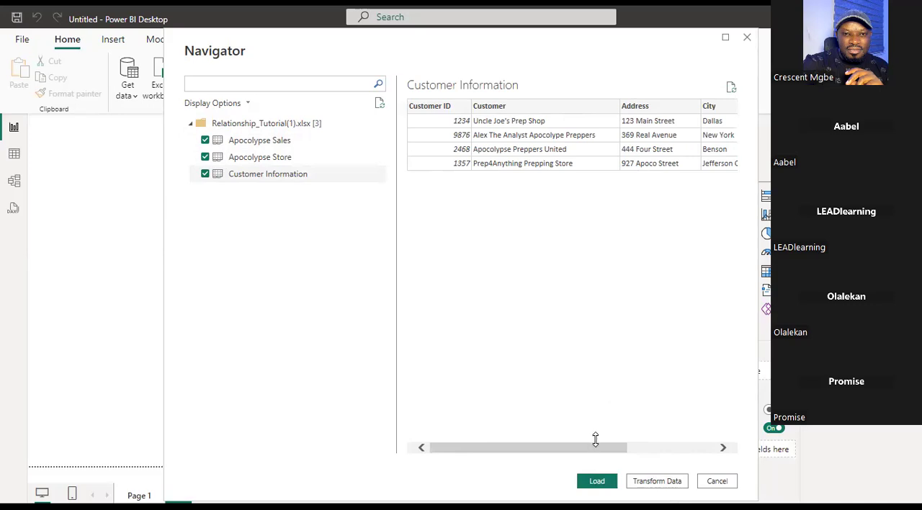
{"action": "left_click_drag", "start_coordinate": [584, 448], "coordinate": [528, 446]}
{"action": "left_click_drag", "start_coordinate": [540, 447], "coordinate": [613, 447]}
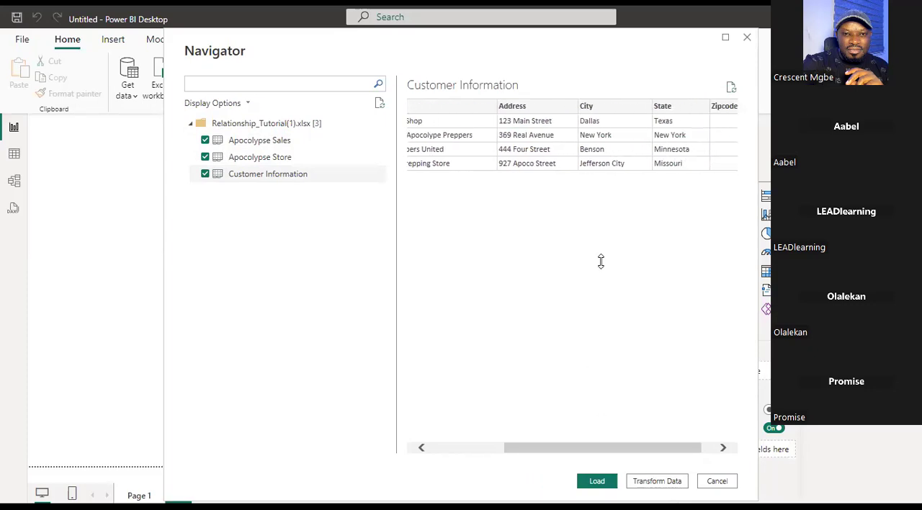
{"action": "left_click", "coordinate": [591, 484]}
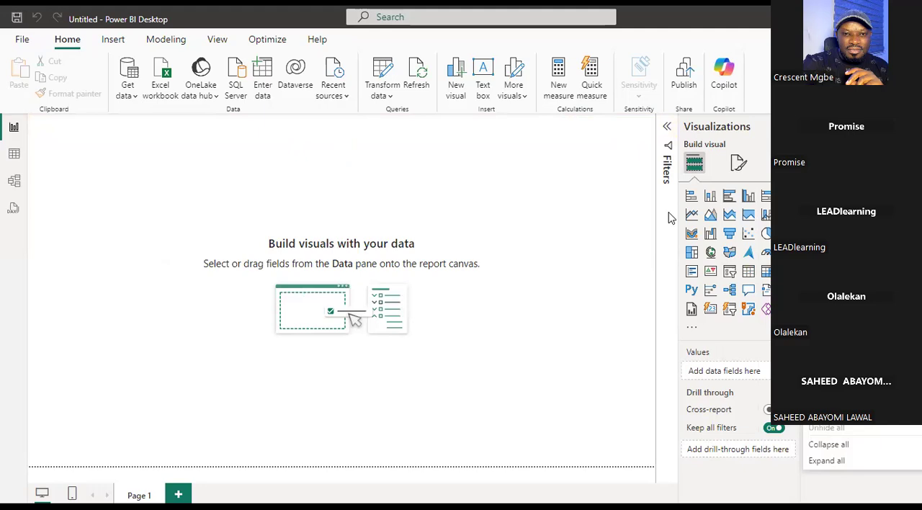
{"action": "right_click", "coordinate": [839, 177]}
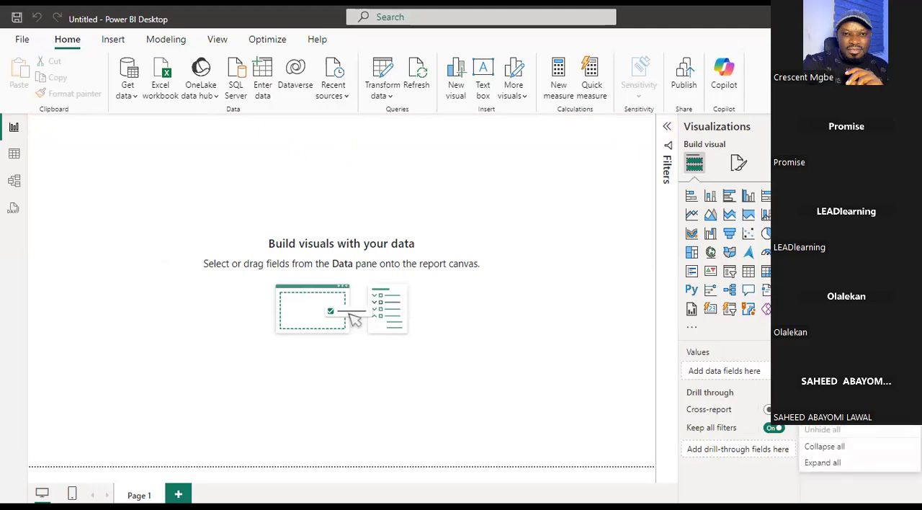
{"action": "key", "text": "Escape"}
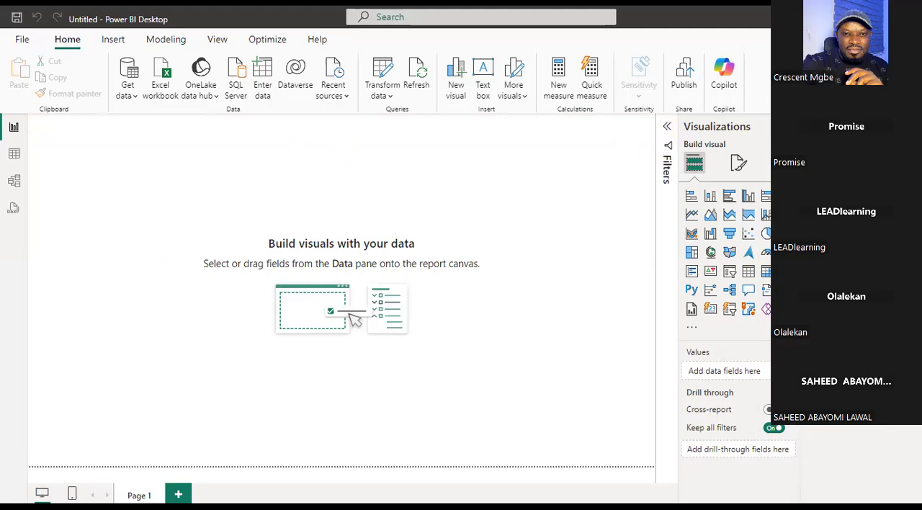
{"action": "left_click", "coordinate": [546, 311]}
{"action": "right_click", "coordinate": [844, 213]}
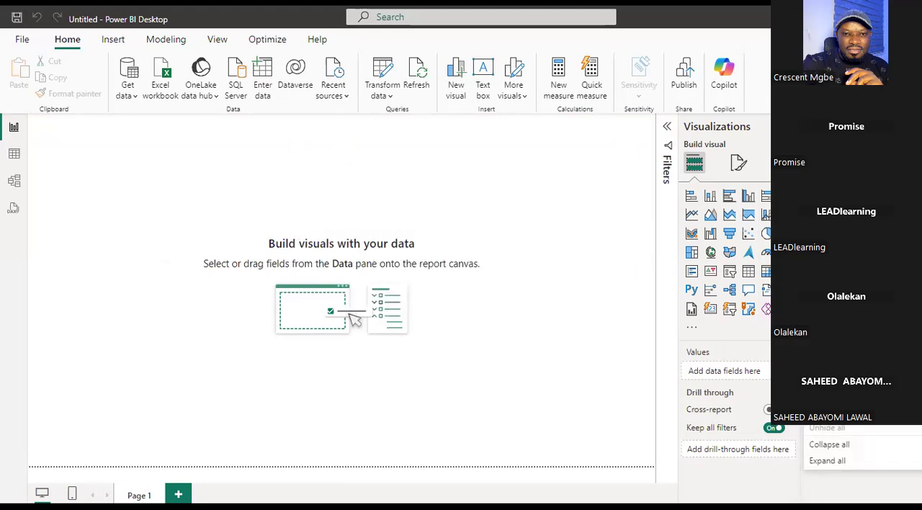
{"action": "left_click", "coordinate": [835, 394]}
{"action": "left_click", "coordinate": [539, 304]}
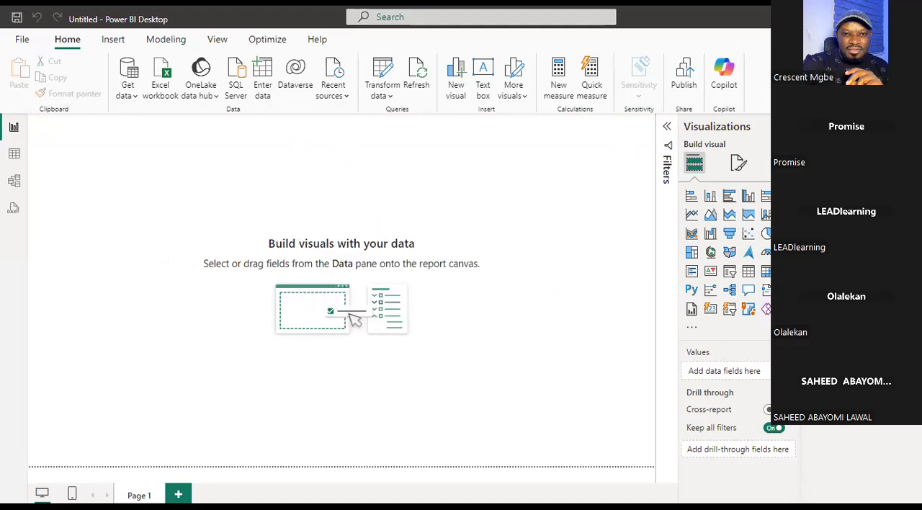
{"action": "right_click", "coordinate": [844, 188]}
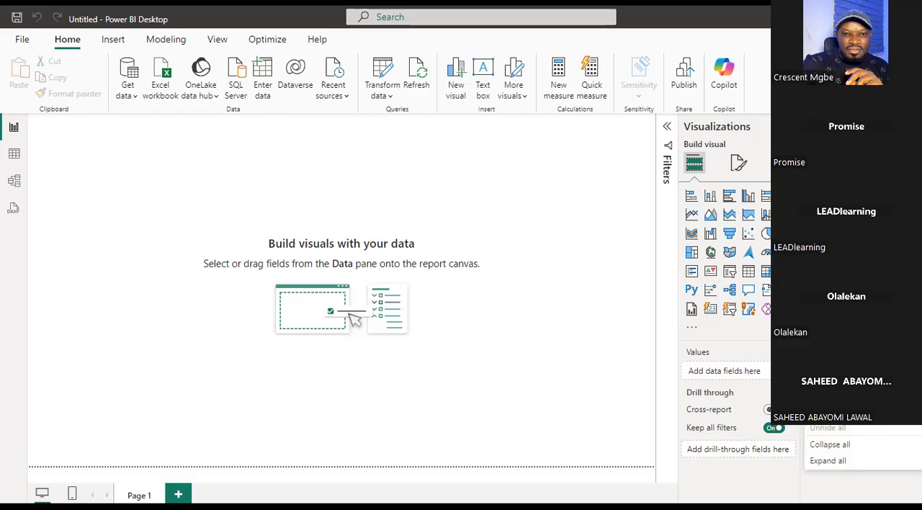
{"action": "left_click", "coordinate": [833, 378]}
{"action": "left_click", "coordinate": [539, 303]}
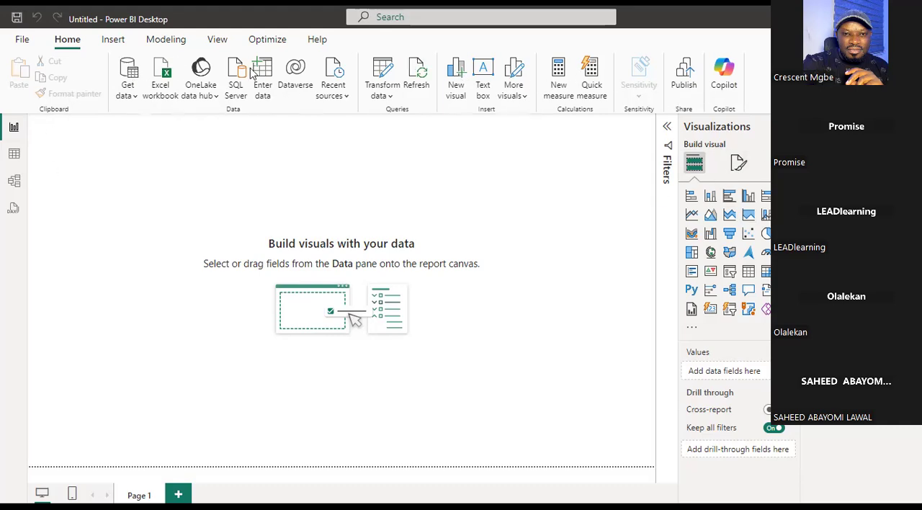
Review the loaded rows of Apocolypse Sales, Apocolypse Store and Customer Information in Table view.
{"action": "left_click", "coordinate": [14, 156]}
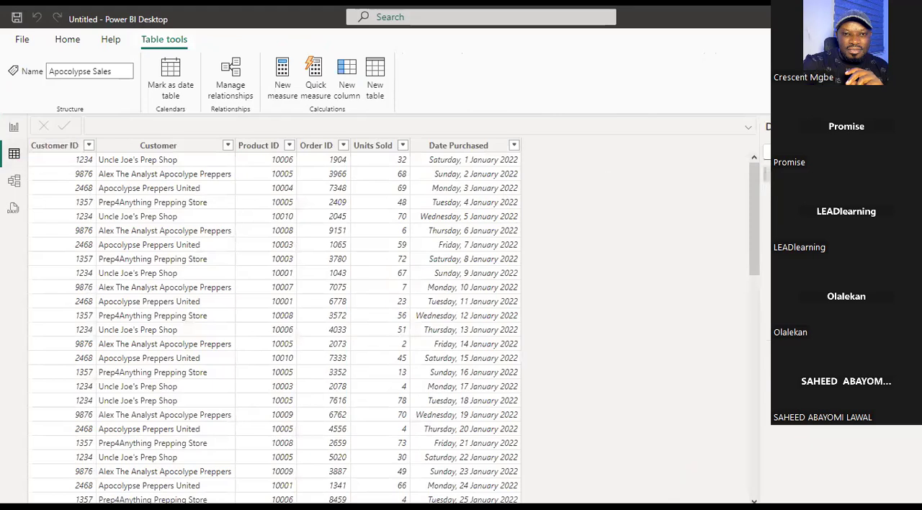
{"action": "mouse_move", "coordinate": [768, 196]}
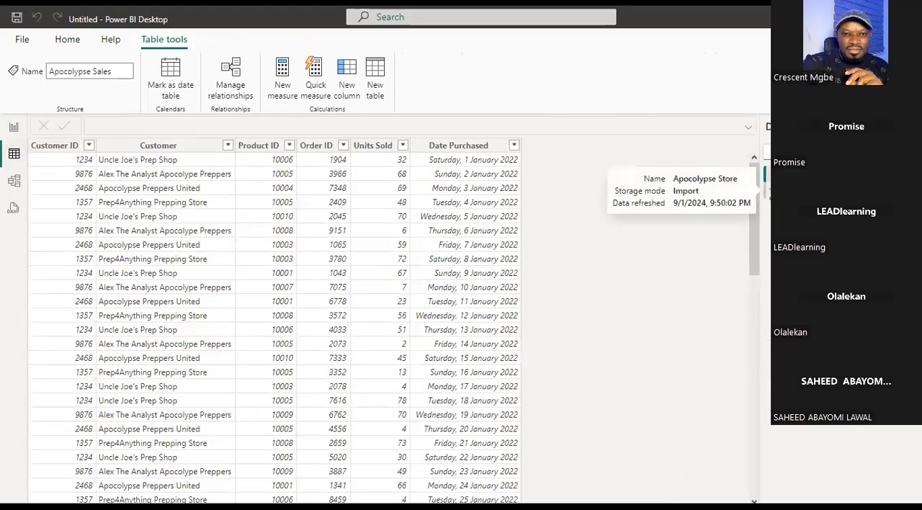
{"action": "left_click", "coordinate": [767, 194]}
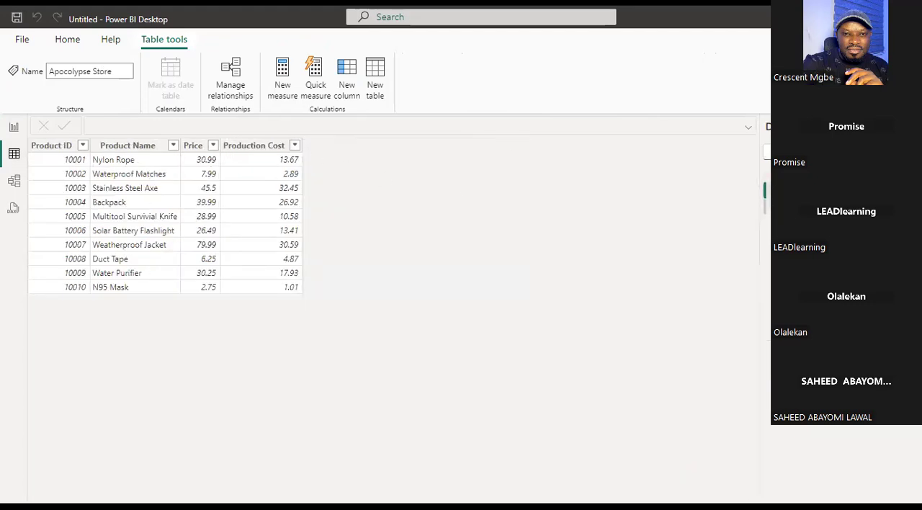
{"action": "left_click", "coordinate": [785, 207]}
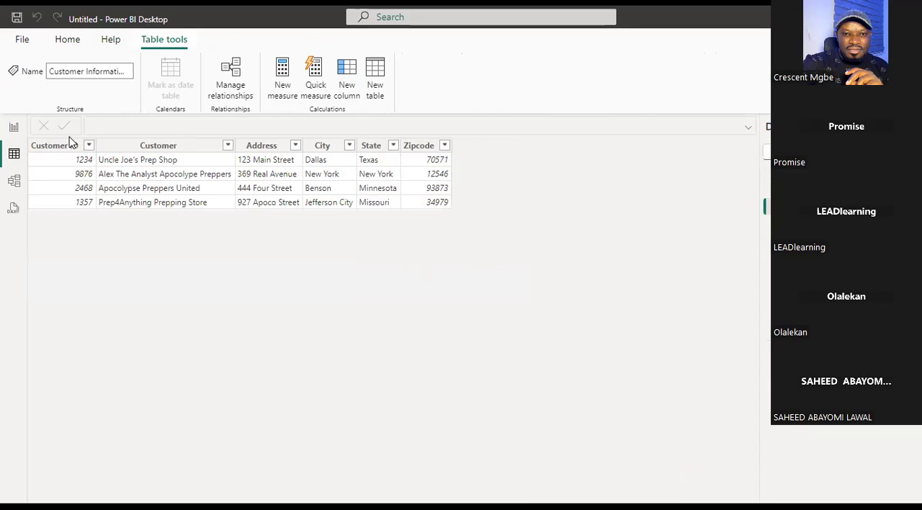
Show the data model diagram with the Properties and Data panes collapsed, selecting the relationship between Apocolypse Sales and Customer Information.
{"action": "left_click", "coordinate": [14, 183]}
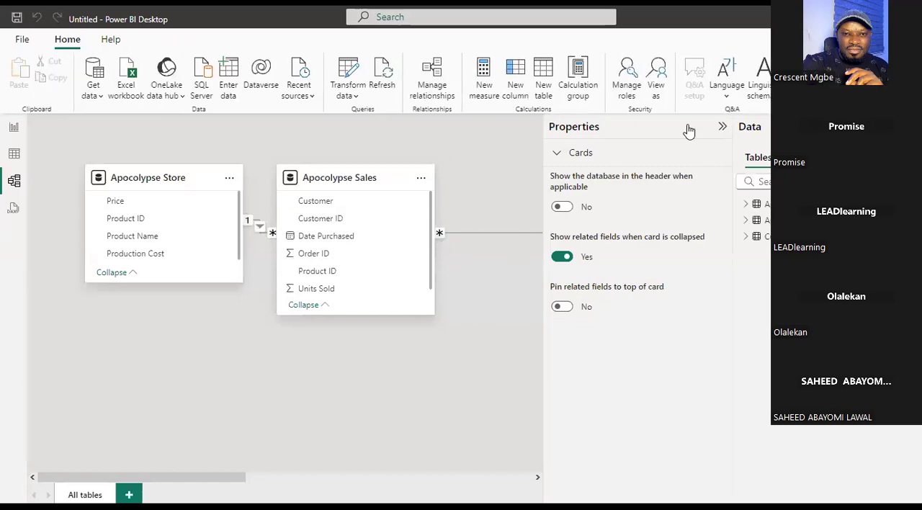
{"action": "left_click", "coordinate": [721, 129]}
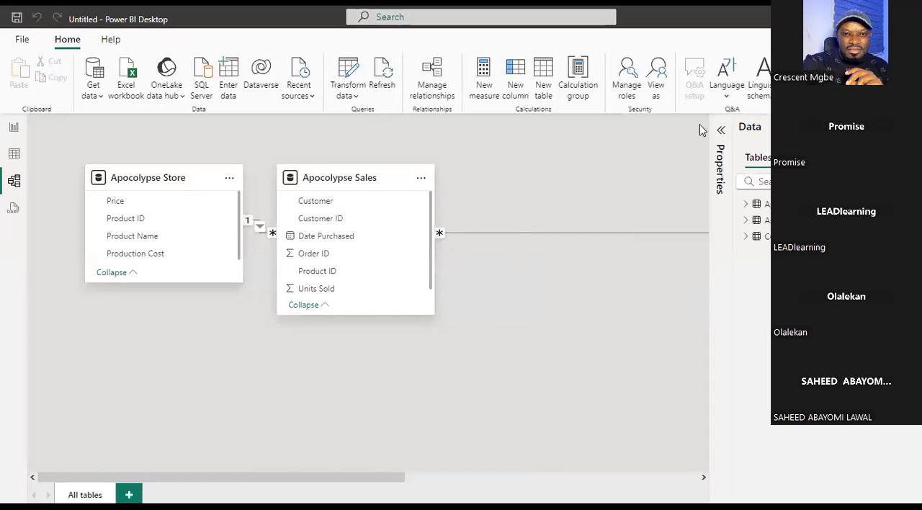
{"action": "left_click", "coordinate": [648, 233]}
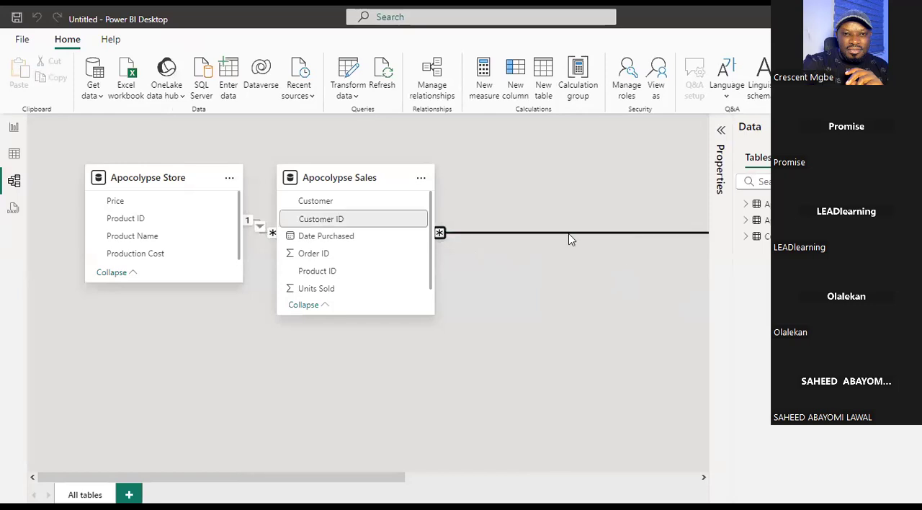
{"action": "left_click", "coordinate": [910, 129]}
{"action": "left_click", "coordinate": [741, 238]}
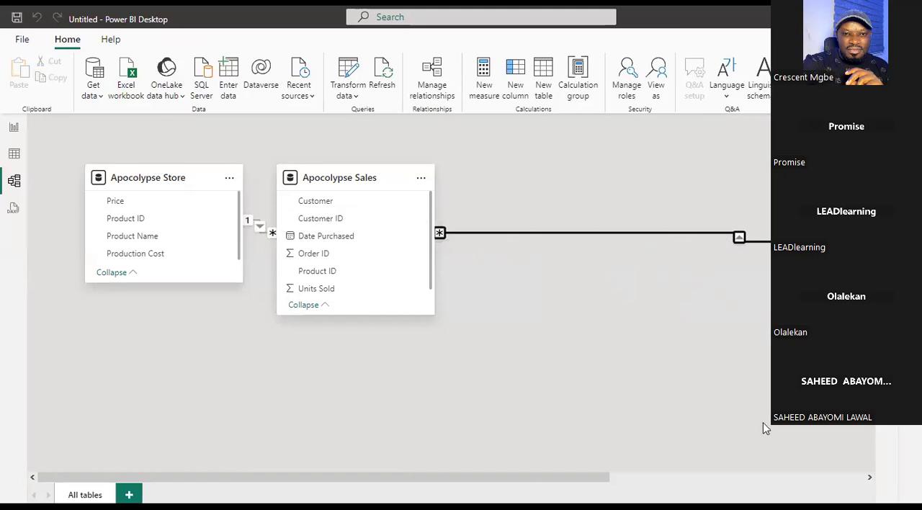
Move the Customer Information card close to Apocolypse Sales and place Apocolypse Sales midway between the other two cards.
{"action": "left_click_drag", "start_coordinate": [604, 477], "coordinate": [720, 485]}
{"action": "left_click", "coordinate": [720, 485]}
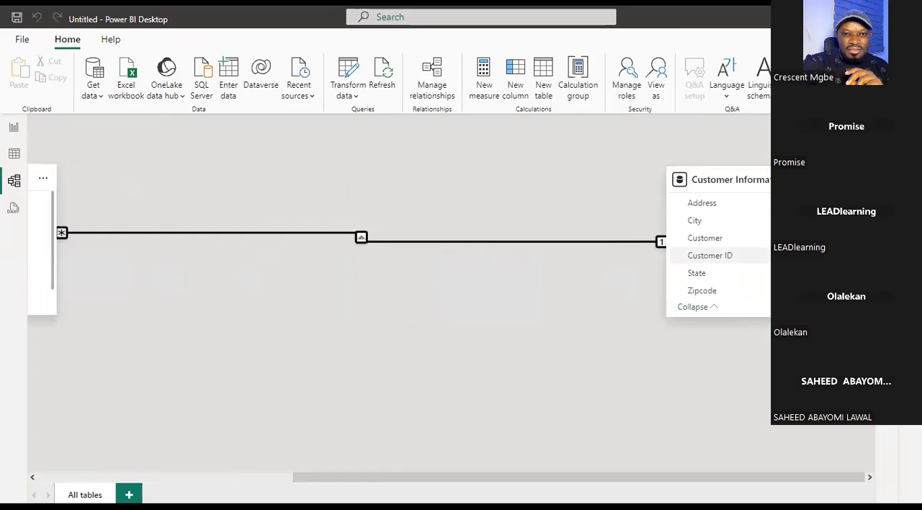
{"action": "left_click_drag", "start_coordinate": [735, 179], "coordinate": [636, 413]}
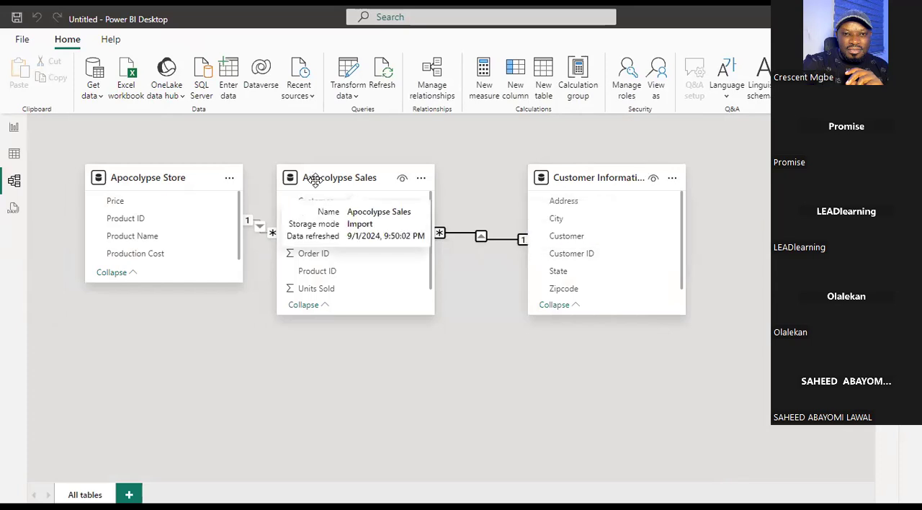
{"action": "left_click_drag", "start_coordinate": [368, 172], "coordinate": [407, 170]}
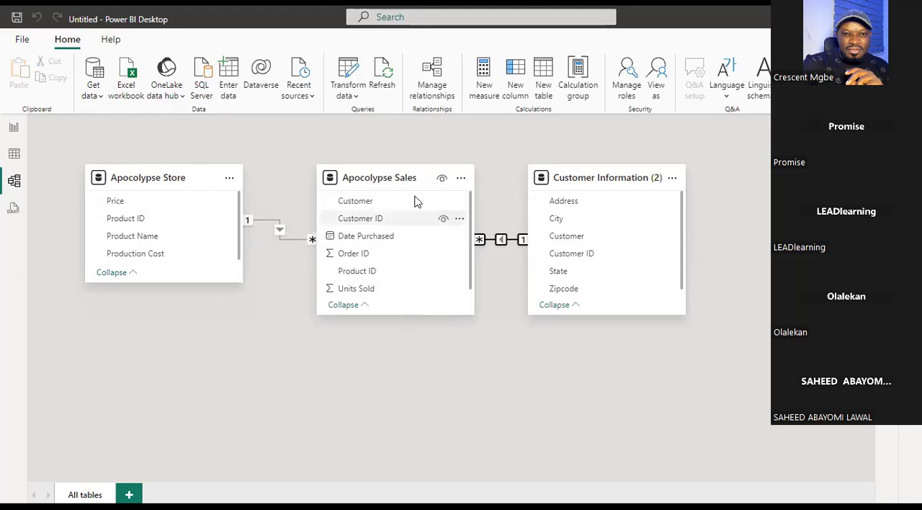
{"action": "left_click_drag", "start_coordinate": [401, 154], "coordinate": [396, 154]}
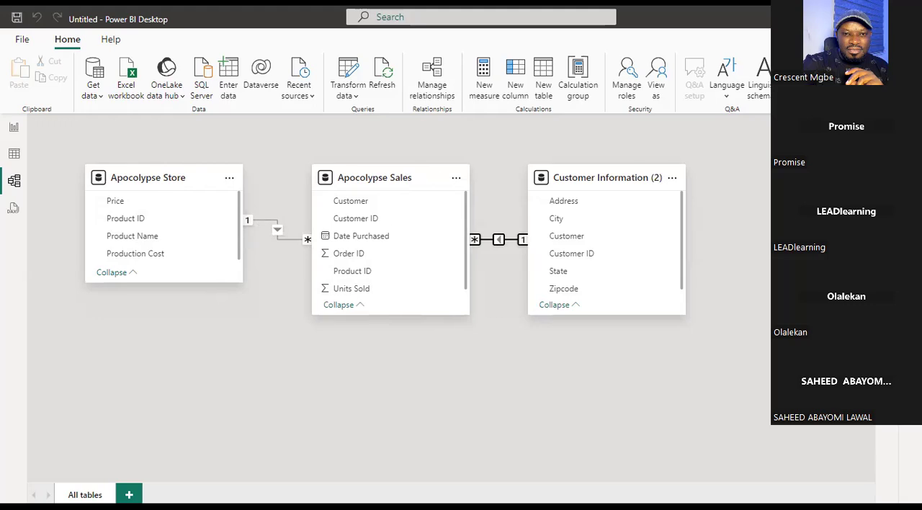
Switch back to the Excel workbook and compare the Apocolypse Sales and Customer Information sheets with the model.
{"action": "key", "text": "alt+Tab"}
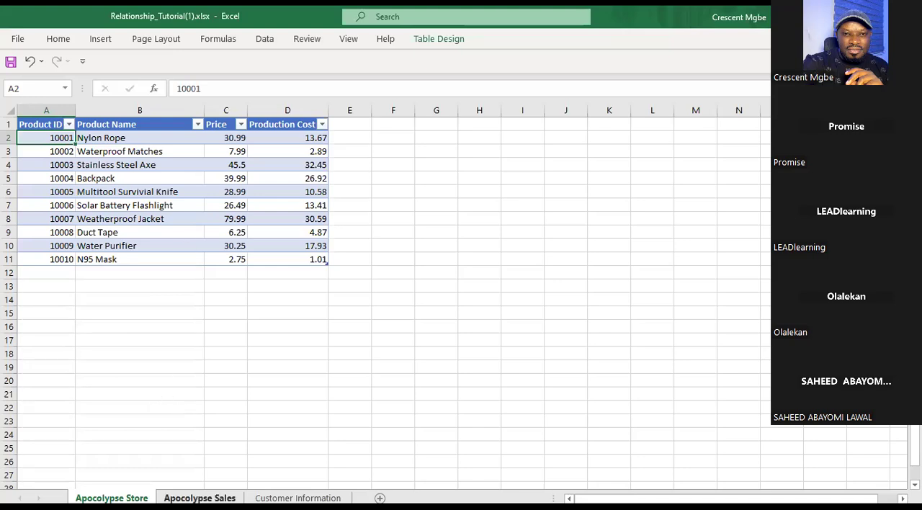
{"action": "left_click", "coordinate": [200, 498]}
{"action": "left_click", "coordinate": [298, 497]}
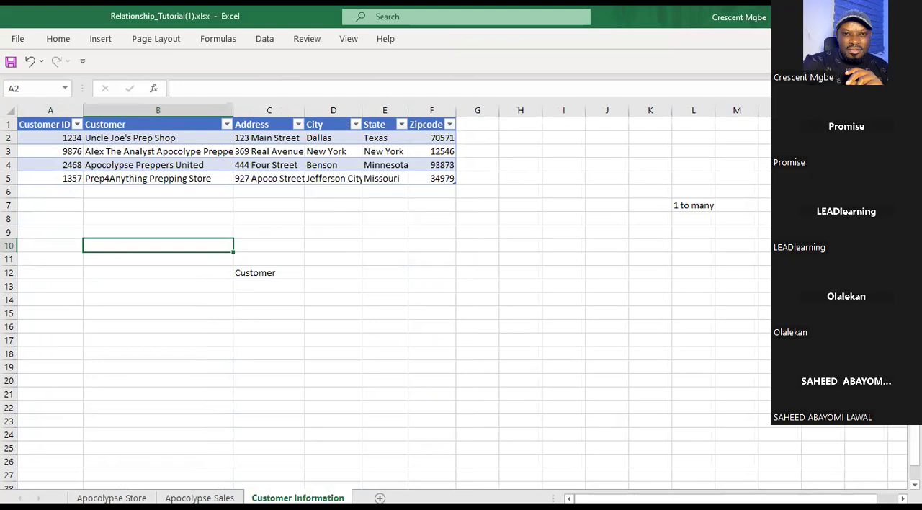
Switch to Power BI Desktop, move the Customer Information (2) card farther from Apocolypse Sales, and shift the Apocolypse Store card slightly outward.
{"action": "key", "text": "alt+Tab"}
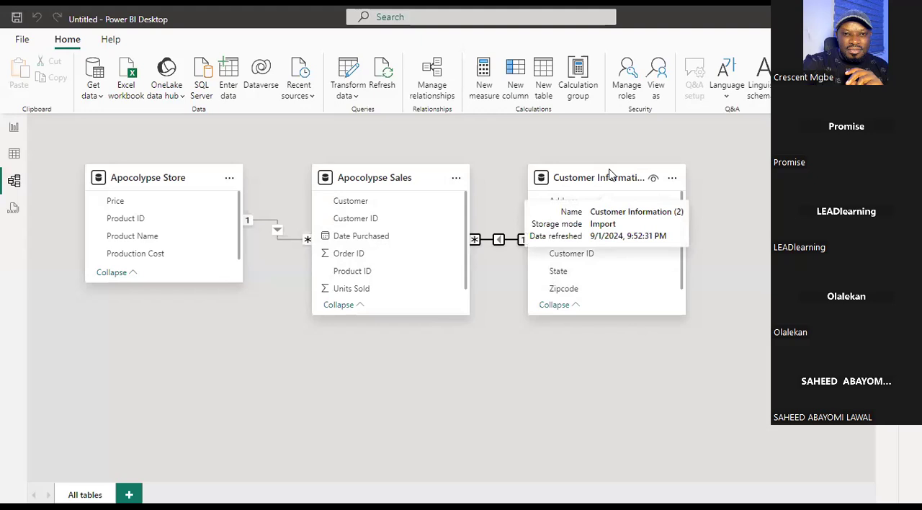
{"action": "left_click_drag", "start_coordinate": [609, 173], "coordinate": [678, 154]}
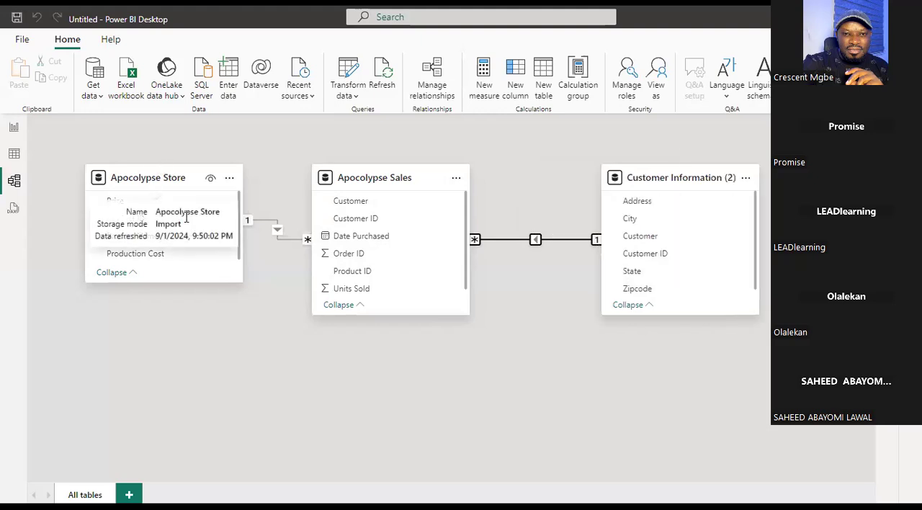
{"action": "left_click_drag", "start_coordinate": [186, 180], "coordinate": [179, 181]}
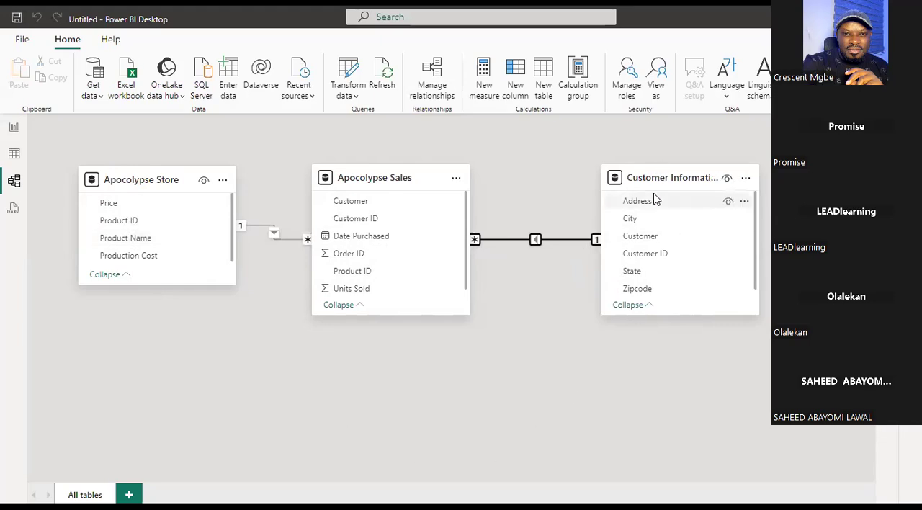
{"action": "left_click", "coordinate": [137, 167]}
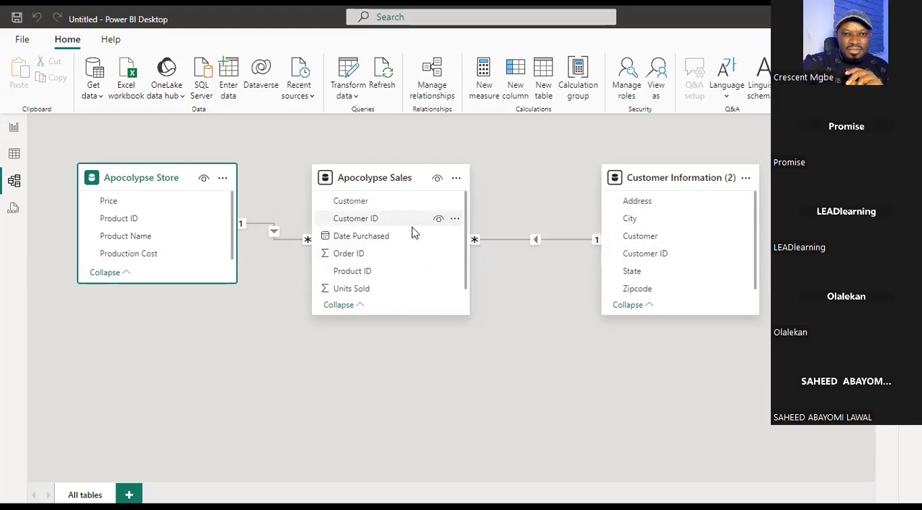
Delete the relationship between the Apocolypse Sales and Customer Information (2) tables.
{"action": "left_click", "coordinate": [475, 244]}
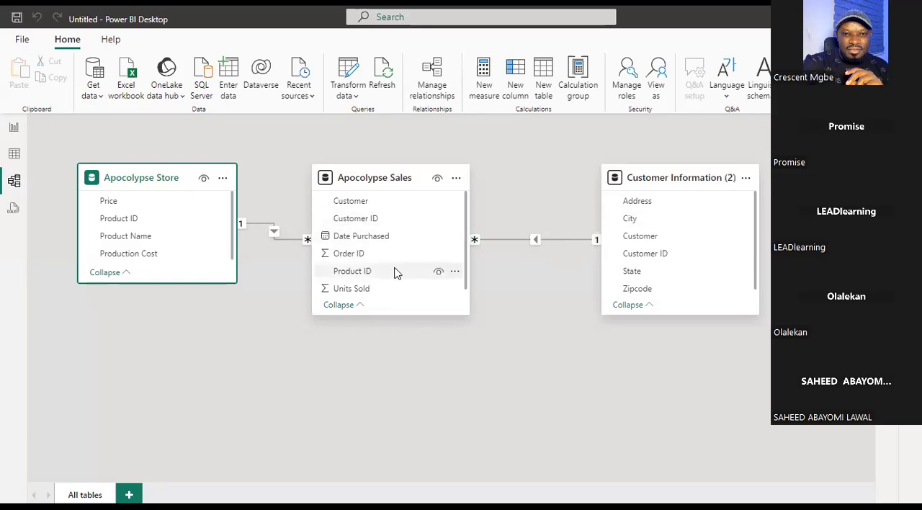
{"action": "right_click", "coordinate": [565, 243]}
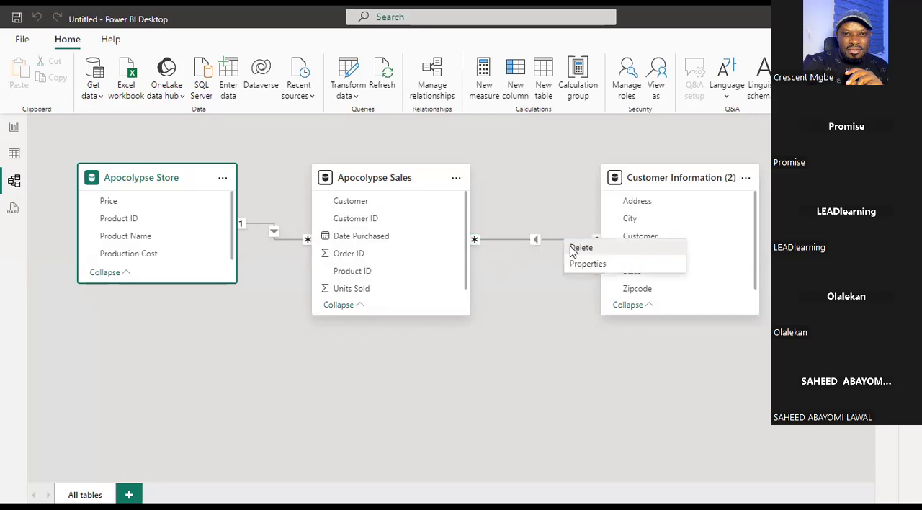
{"action": "key", "text": "Delete"}
{"action": "left_click", "coordinate": [539, 301]}
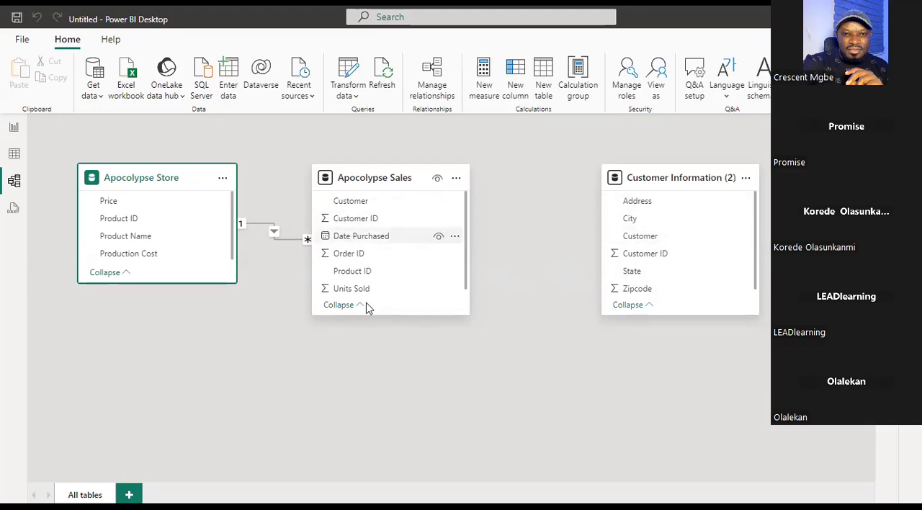
{"action": "scroll", "coordinate": [467, 284], "scroll_direction": "down", "scroll_amount": 1}
{"action": "scroll", "coordinate": [464, 273], "scroll_direction": "up", "scroll_amount": 1}
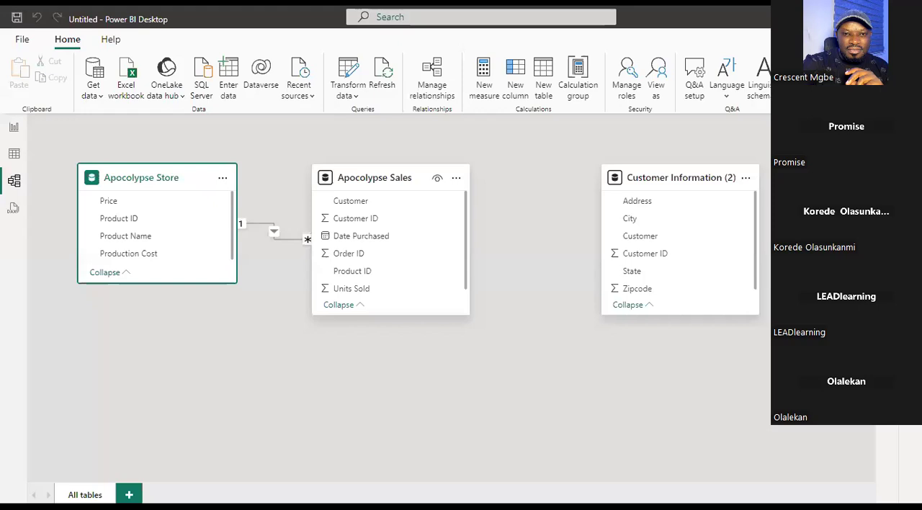
Switch to the Excel workbook and examine the Customer column on the Customer Information sheet.
{"action": "key", "text": "alt+Tab"}
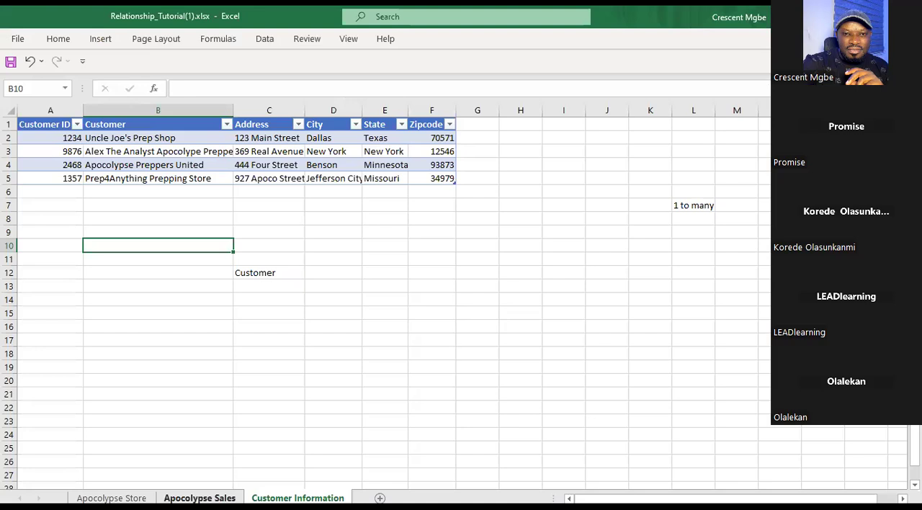
{"action": "left_click", "coordinate": [199, 497]}
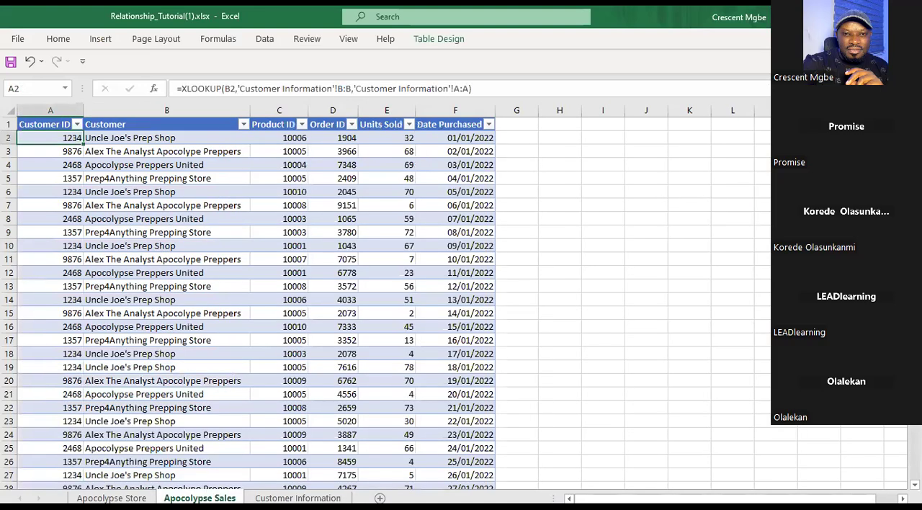
{"action": "left_click", "coordinate": [297, 498]}
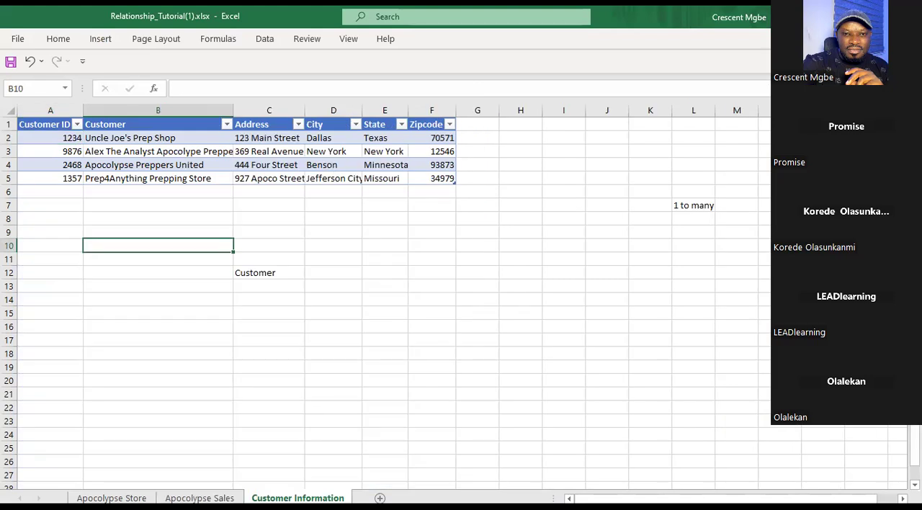
{"action": "left_click", "coordinate": [132, 124]}
{"action": "left_click", "coordinate": [132, 109]}
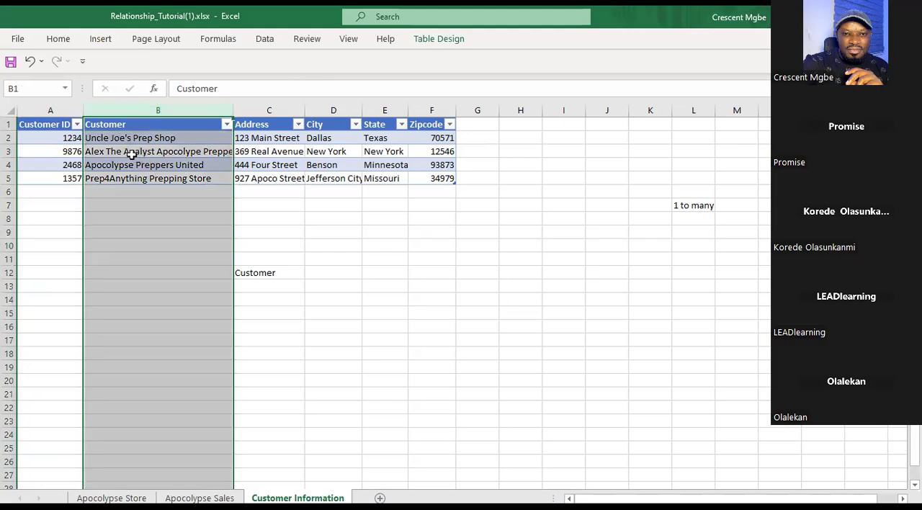
{"action": "left_click", "coordinate": [131, 152]}
{"action": "left_click", "coordinate": [141, 165]}
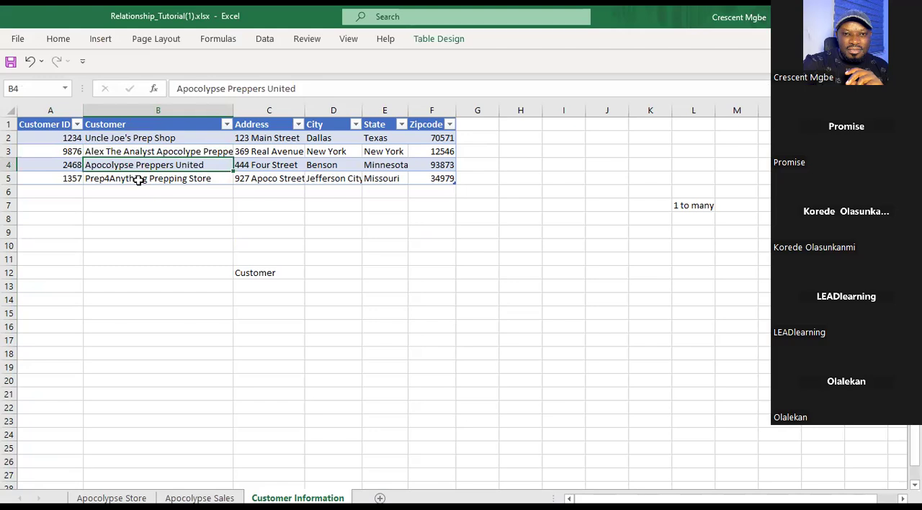
{"action": "left_click", "coordinate": [138, 179]}
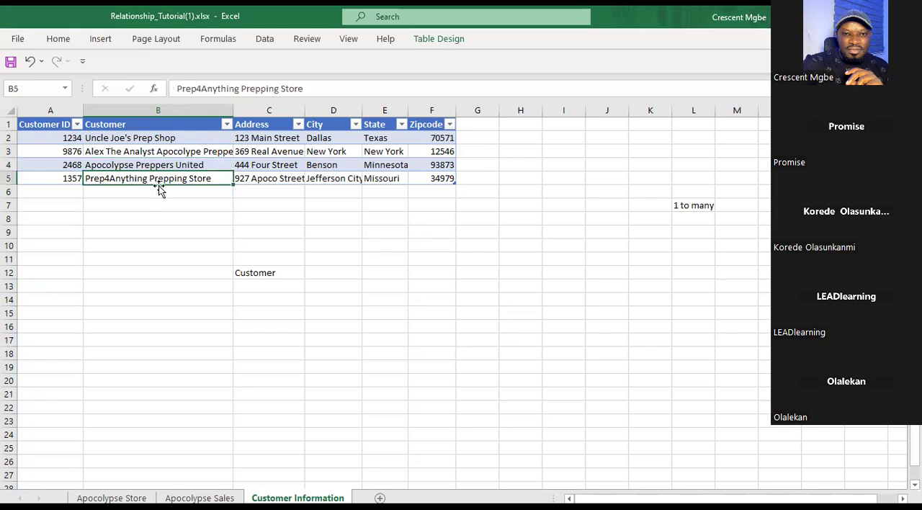
Examine the repeated customer entries in the Customer column of the Apocolypse Sales sheet.
{"action": "left_click", "coordinate": [200, 498]}
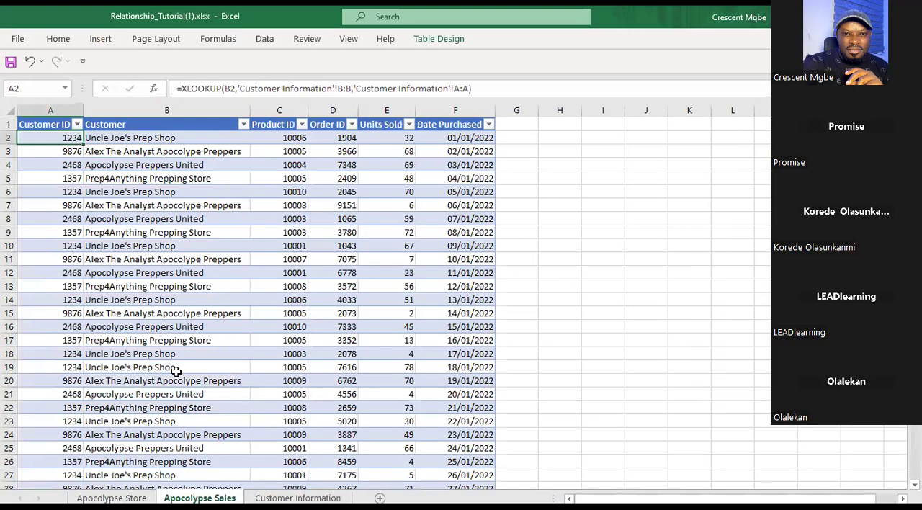
{"action": "left_click", "coordinate": [160, 127]}
{"action": "left_click", "coordinate": [129, 139]}
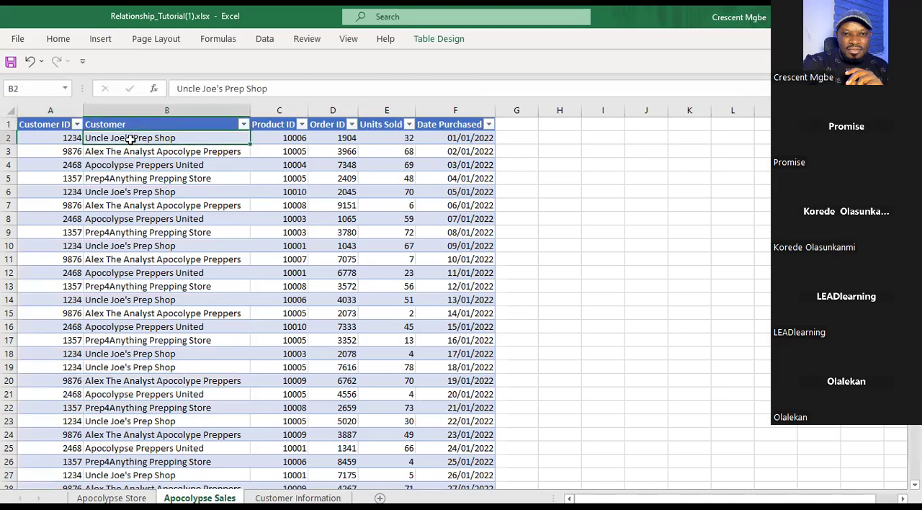
{"action": "left_click", "coordinate": [132, 152]}
{"action": "left_click", "coordinate": [141, 165]}
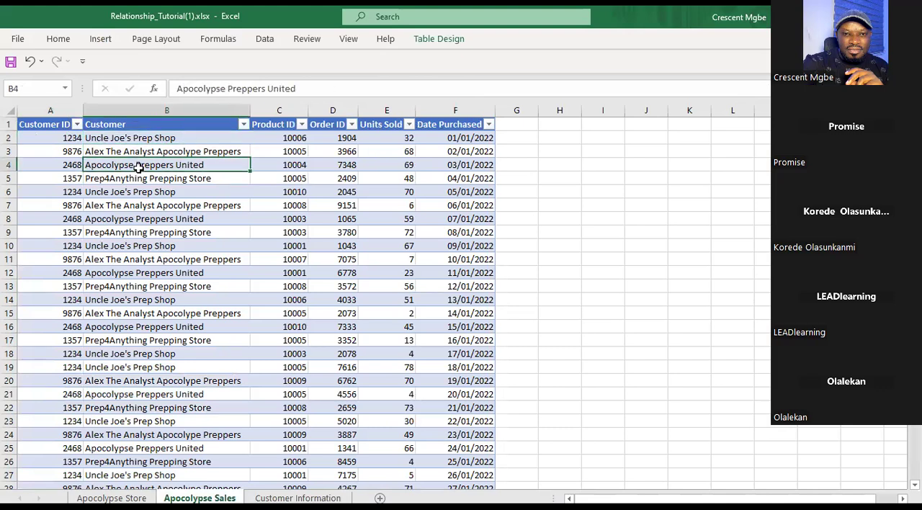
{"action": "left_click", "coordinate": [138, 179]}
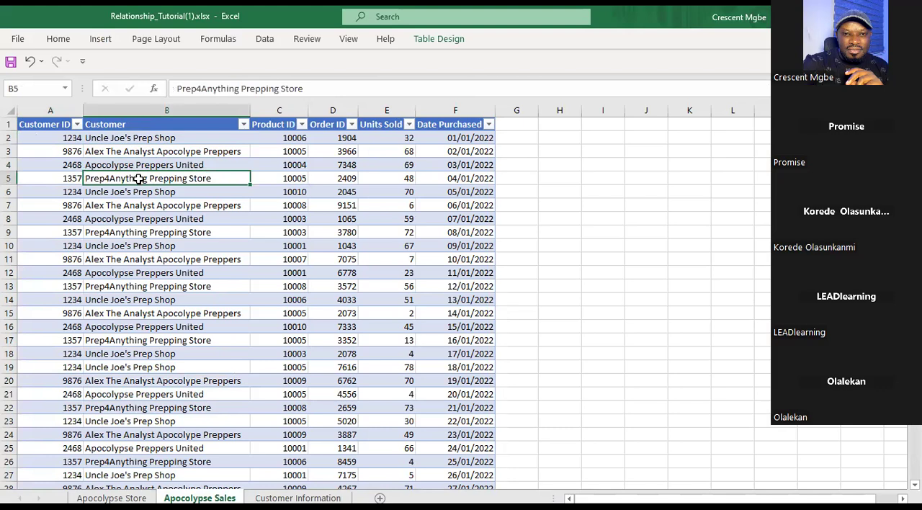
{"action": "left_click_drag", "start_coordinate": [148, 140], "coordinate": [196, 462]}
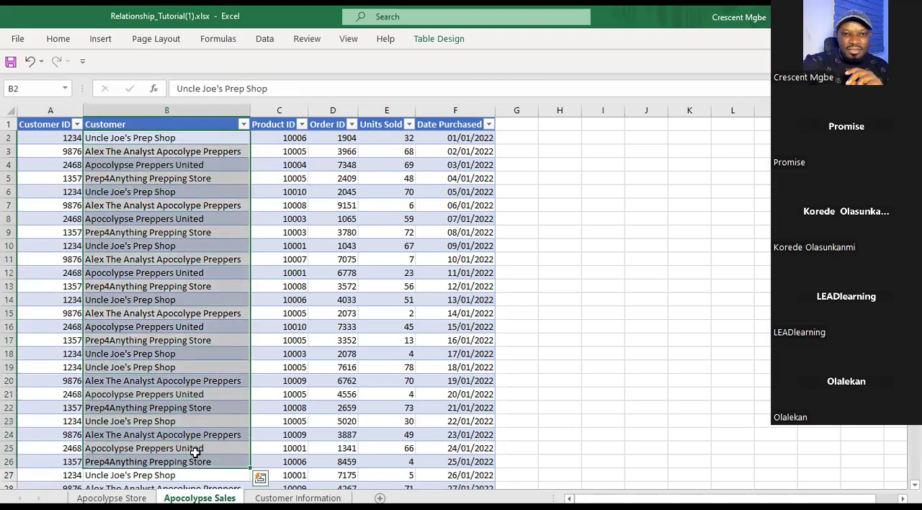
Rename the Customer column header on the Apocolypse Sales sheet to "shope name".
{"action": "left_click", "coordinate": [132, 127]}
{"action": "double_click", "coordinate": [132, 125]}
{"action": "key", "text": "BackSpace"}
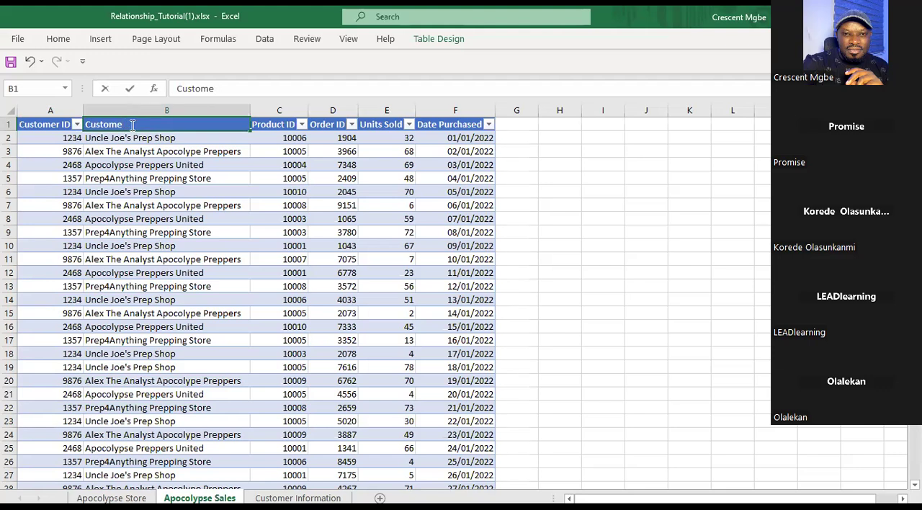
{"action": "key", "text": "BackSpace"}
{"action": "key", "text": "BackSpace"}
{"action": "key", "text": "BackSpace"}
{"action": "key", "text": "BackSpace"}
{"action": "key", "text": "BackSpace"}
{"action": "key", "text": "BackSpace"}
{"action": "key", "text": "BackSpace"}
{"action": "type", "text": "shope name"}
{"action": "left_click", "coordinate": [618, 238]}
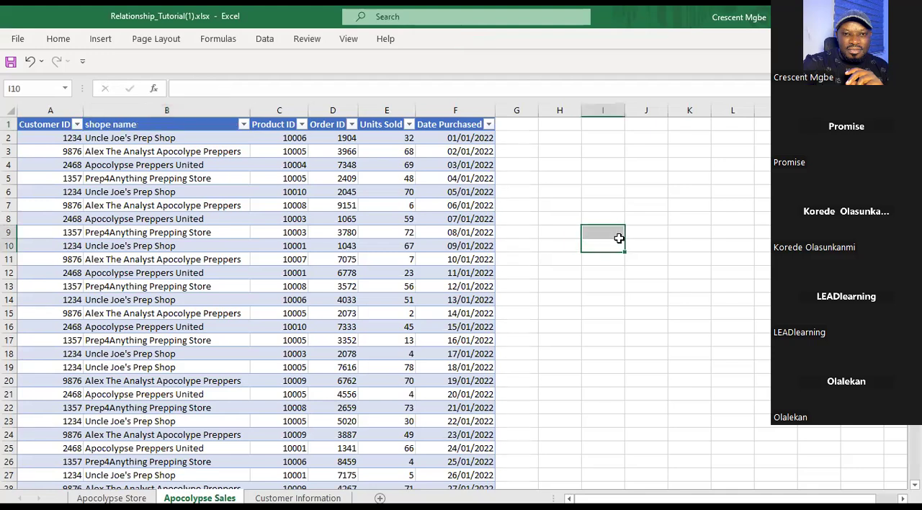
Compare the shope name column on Apocolypse Sales with the Customer column on Customer Information.
{"action": "left_click", "coordinate": [157, 138]}
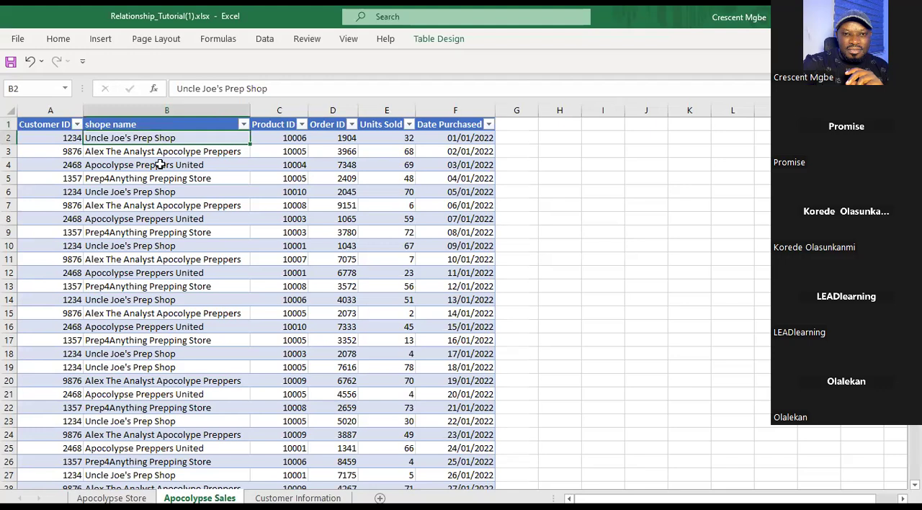
{"action": "left_click", "coordinate": [297, 498]}
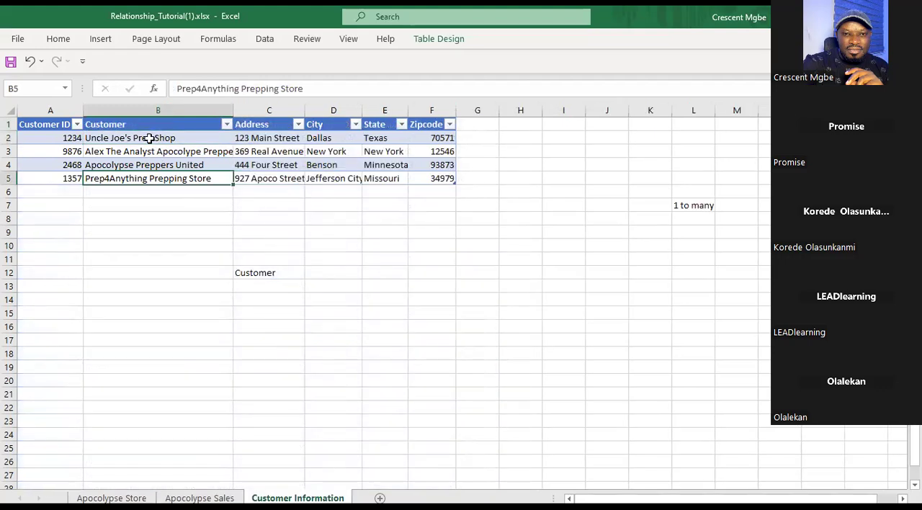
{"action": "left_click_drag", "start_coordinate": [149, 138], "coordinate": [158, 187]}
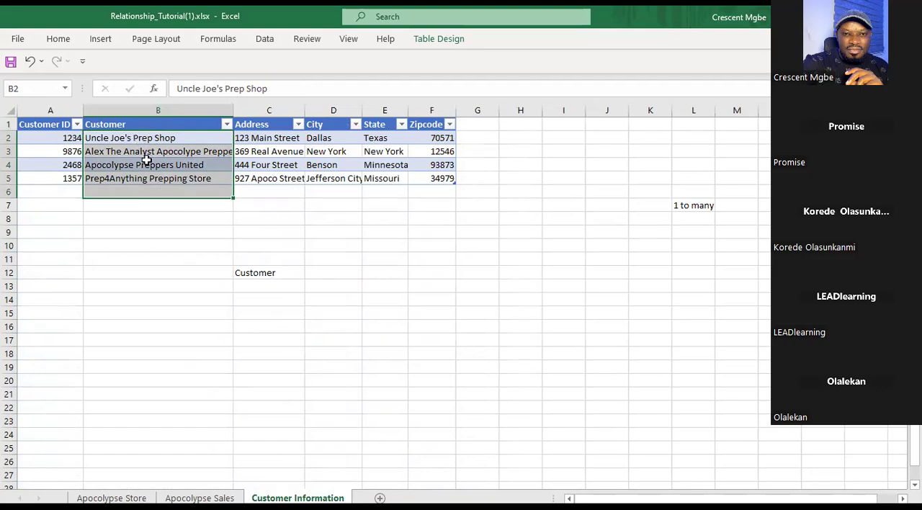
{"action": "left_click", "coordinate": [199, 498]}
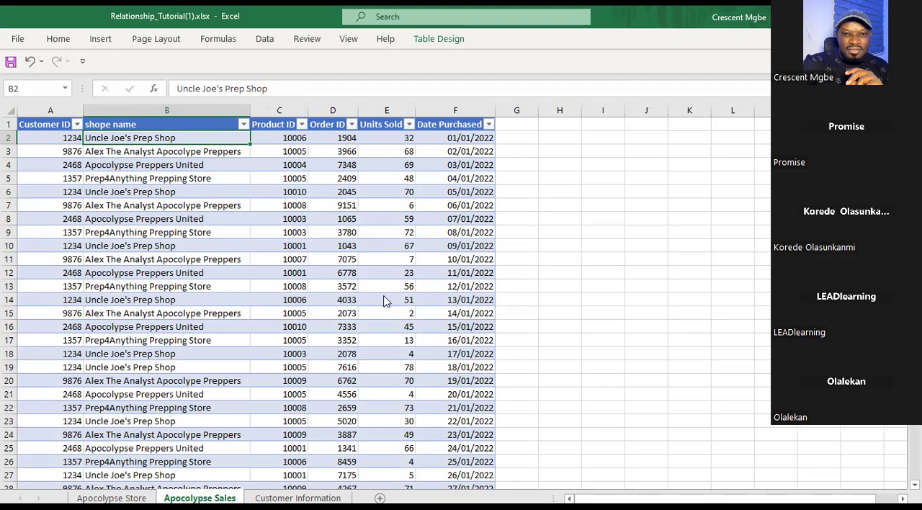
{"action": "key", "text": "ctrl+Page_Down"}
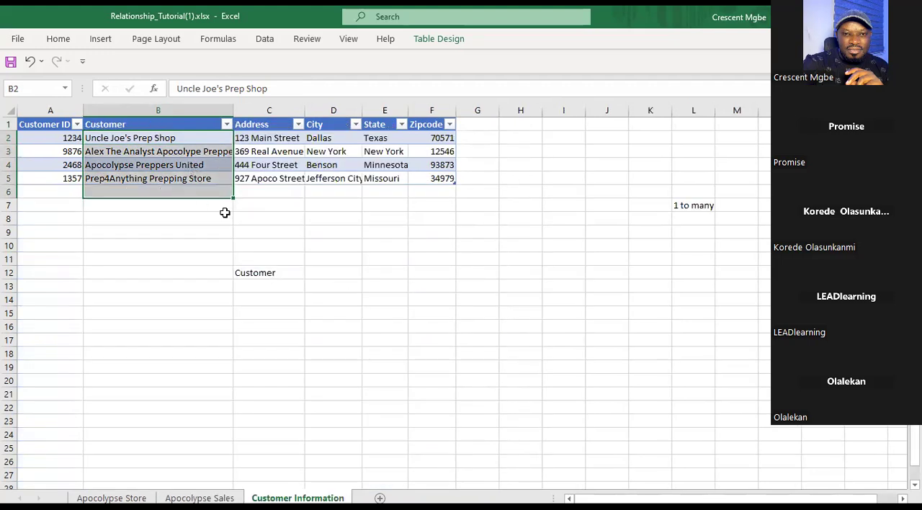
{"action": "left_click", "coordinate": [148, 106]}
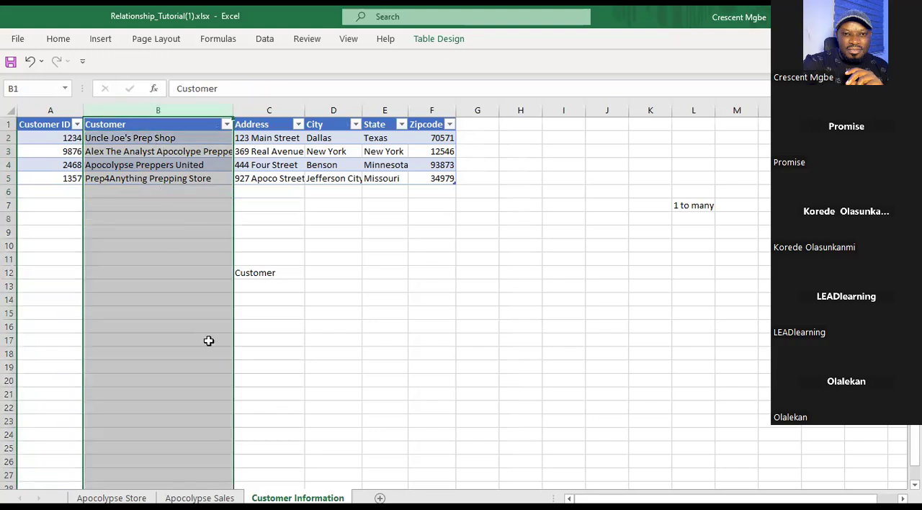
{"action": "left_click", "coordinate": [199, 497]}
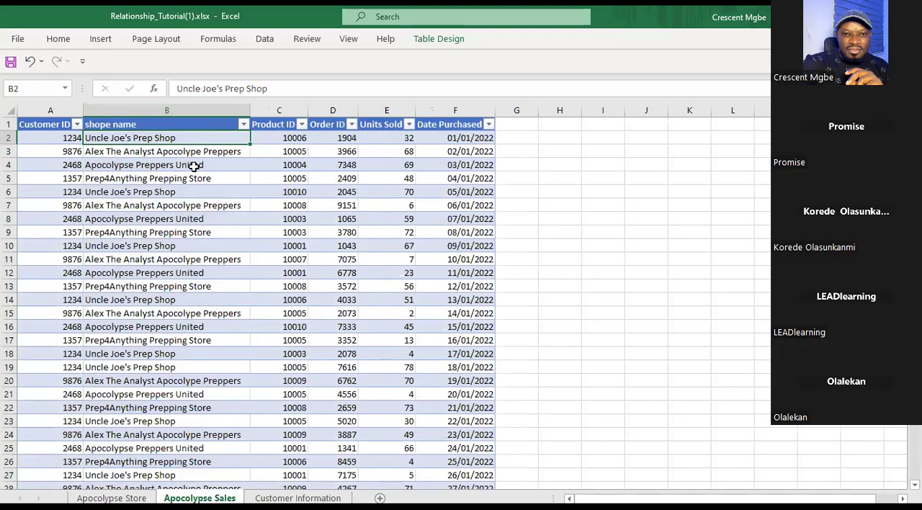
{"action": "left_click", "coordinate": [177, 114]}
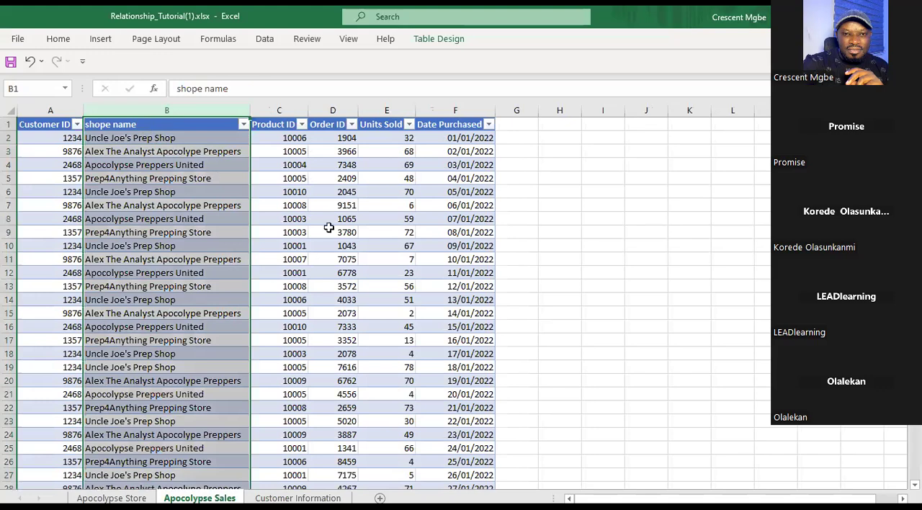
{"action": "left_click", "coordinate": [200, 124]}
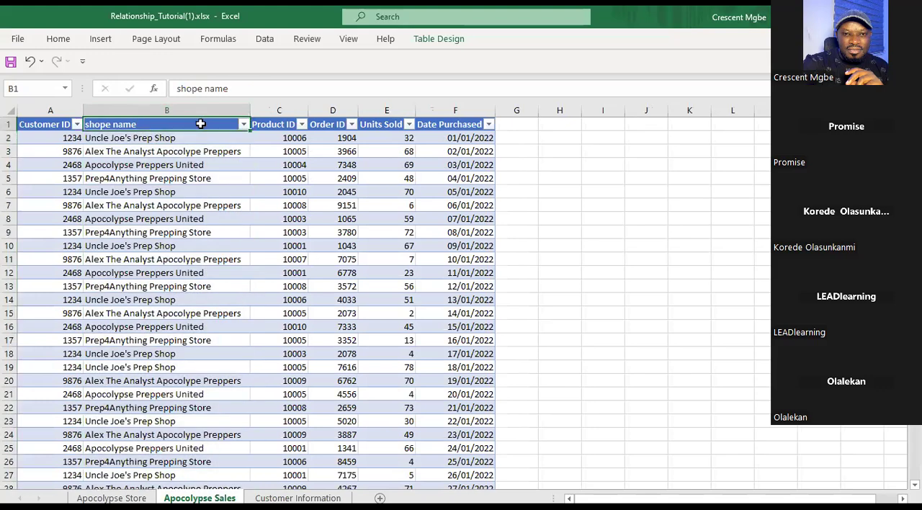
{"action": "left_click_drag", "start_coordinate": [183, 151], "coordinate": [202, 340]}
Compare the Customer ID columns of the Customer Information and Apocolypse Sales sheets, then review the shope name column.
{"action": "left_click", "coordinate": [297, 498]}
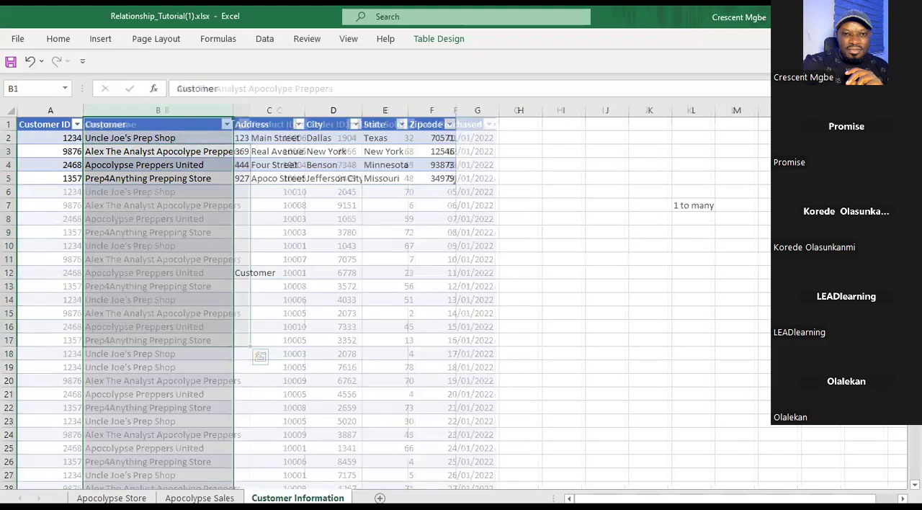
{"action": "left_click", "coordinate": [35, 107]}
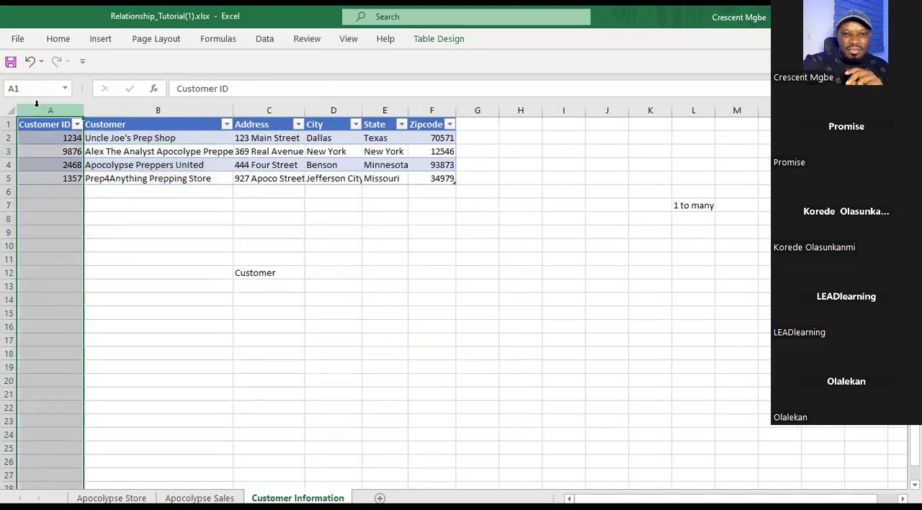
{"action": "left_click", "coordinate": [199, 497]}
{"action": "left_click", "coordinate": [46, 111]}
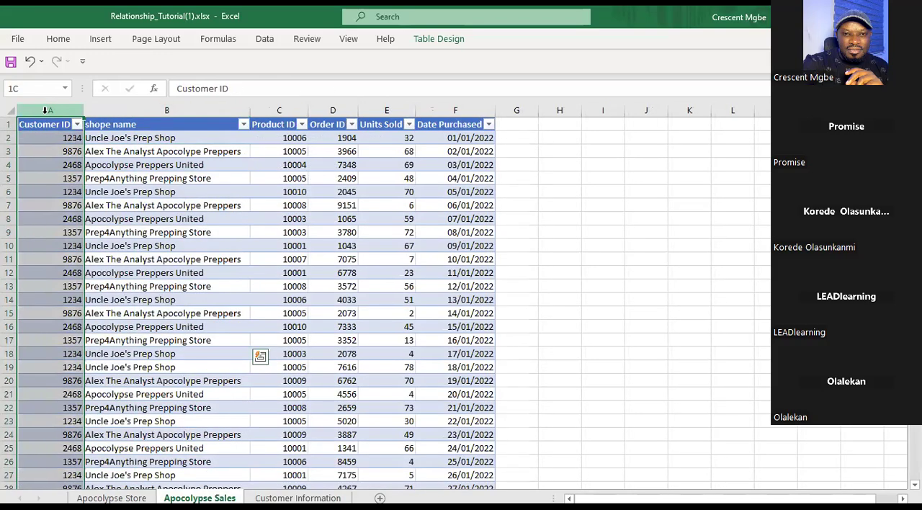
{"action": "left_click", "coordinate": [149, 112]}
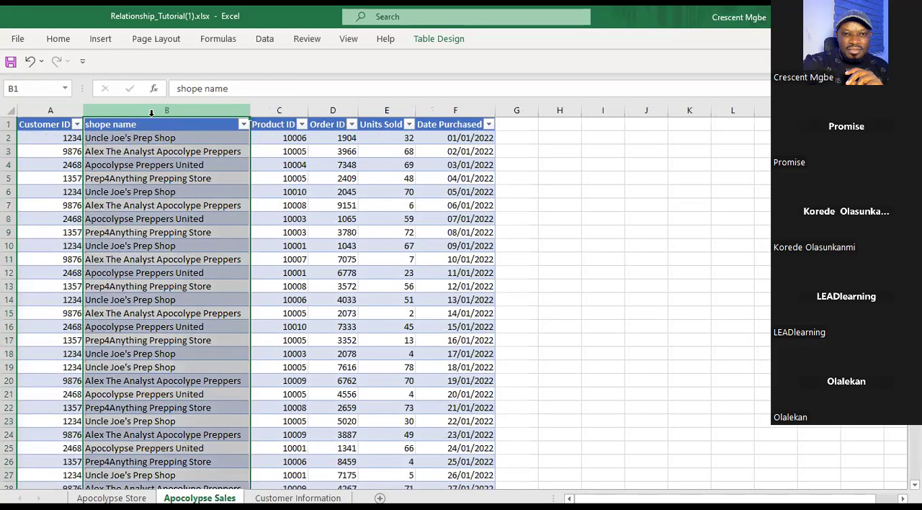
{"action": "left_click", "coordinate": [155, 139]}
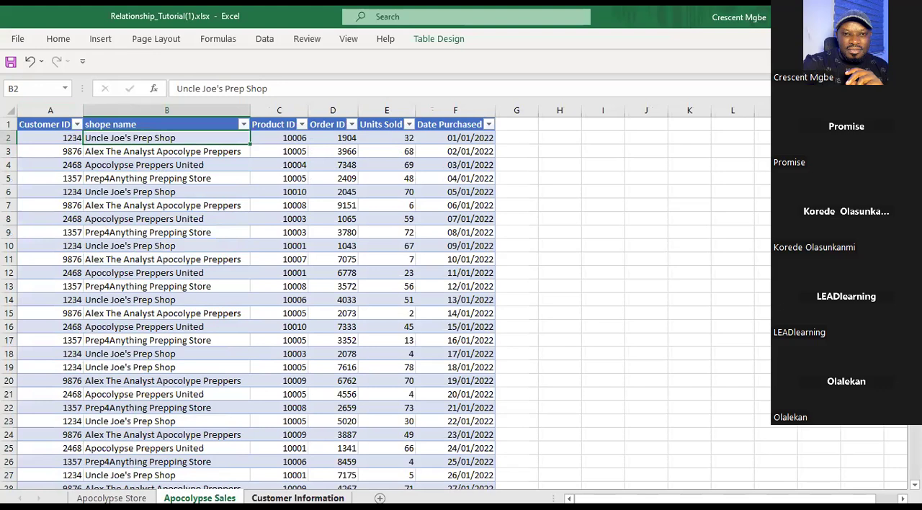
Compare the Customer Information Customer column with shope name on Apocolypse Sales, then undo the header rename on Apocolypse Sales.
{"action": "left_click", "coordinate": [297, 497]}
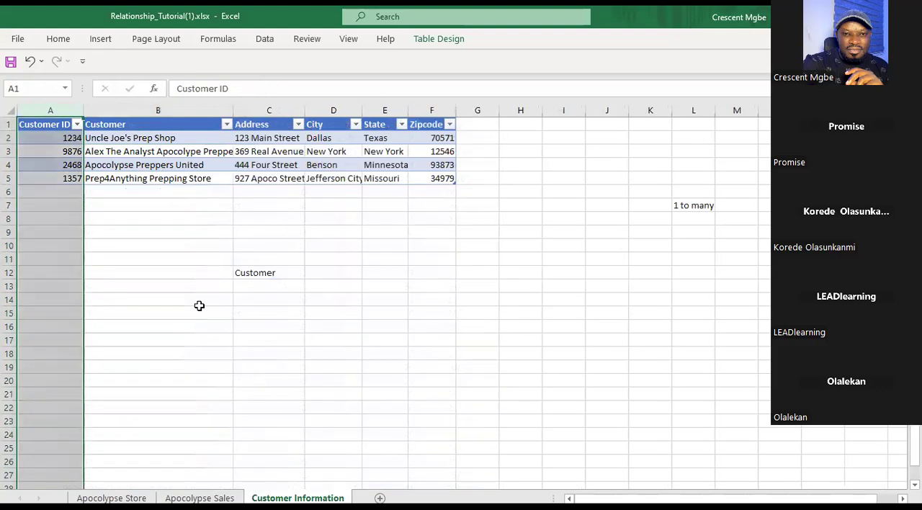
{"action": "left_click", "coordinate": [156, 121]}
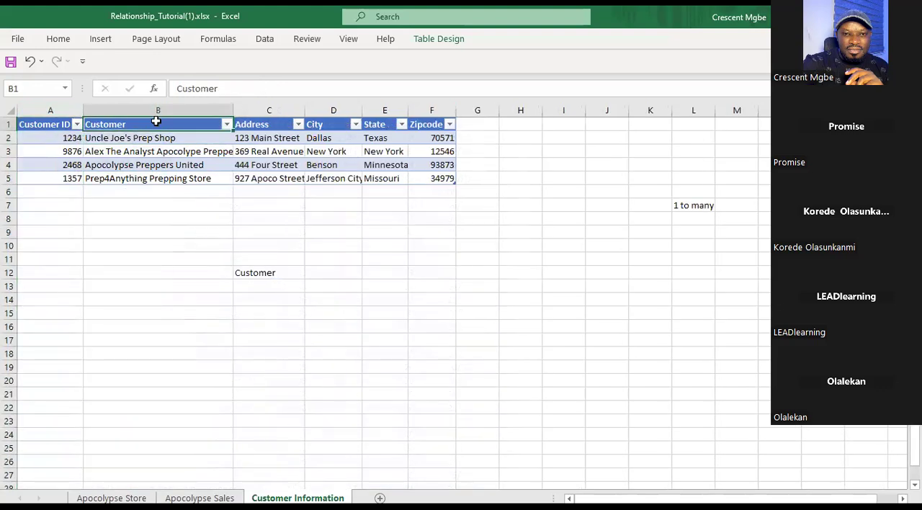
{"action": "left_click", "coordinate": [199, 498]}
{"action": "left_click", "coordinate": [154, 126]}
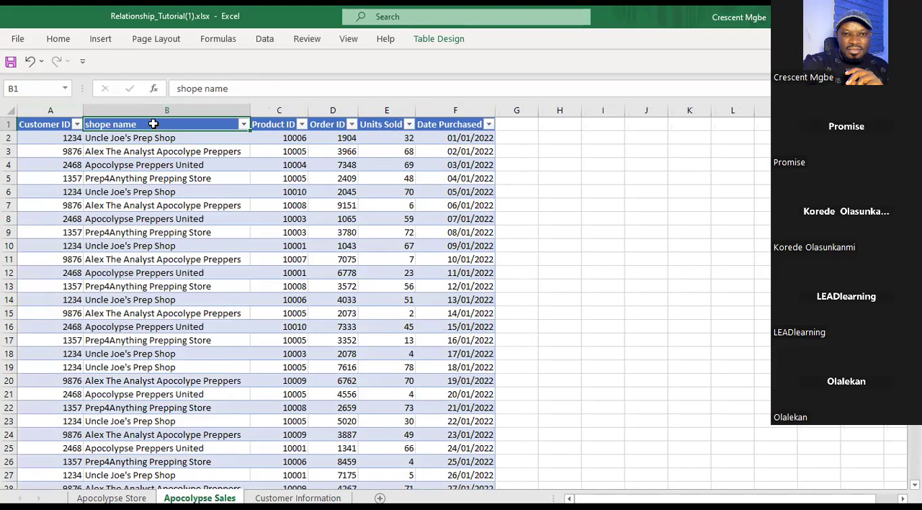
{"action": "left_click_drag", "start_coordinate": [154, 153], "coordinate": [203, 348]}
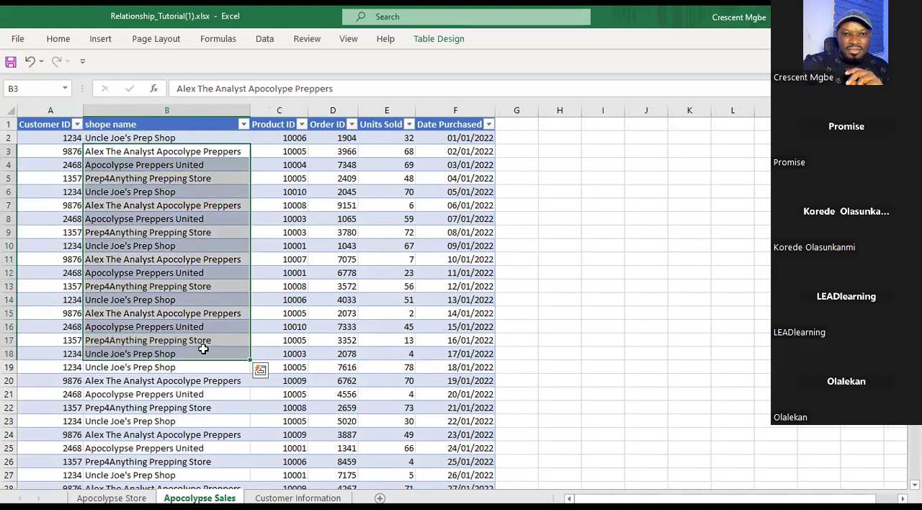
{"action": "key", "text": "ctrl+z"}
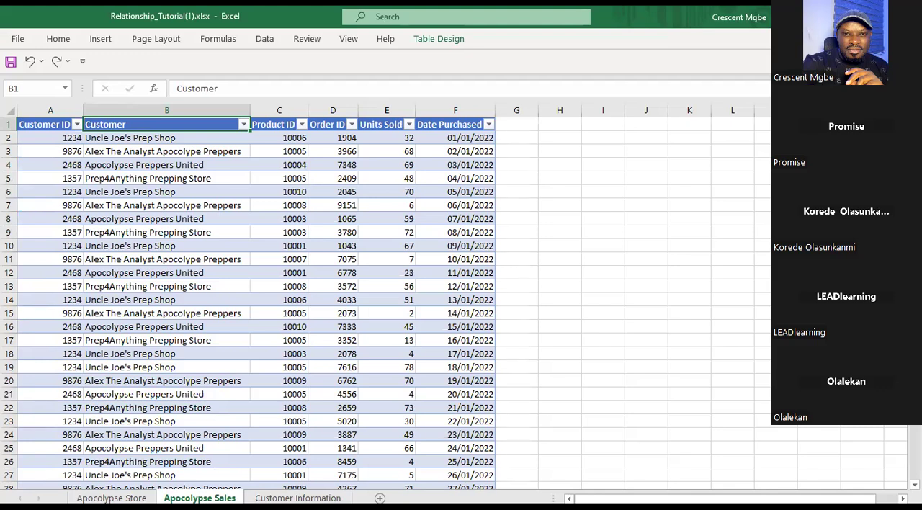
Switch to Power BI Desktop and start a new relationship from Customer in Customer Information (2) to Customer in Apocolypse Sales.
{"action": "key", "text": "alt+Tab"}
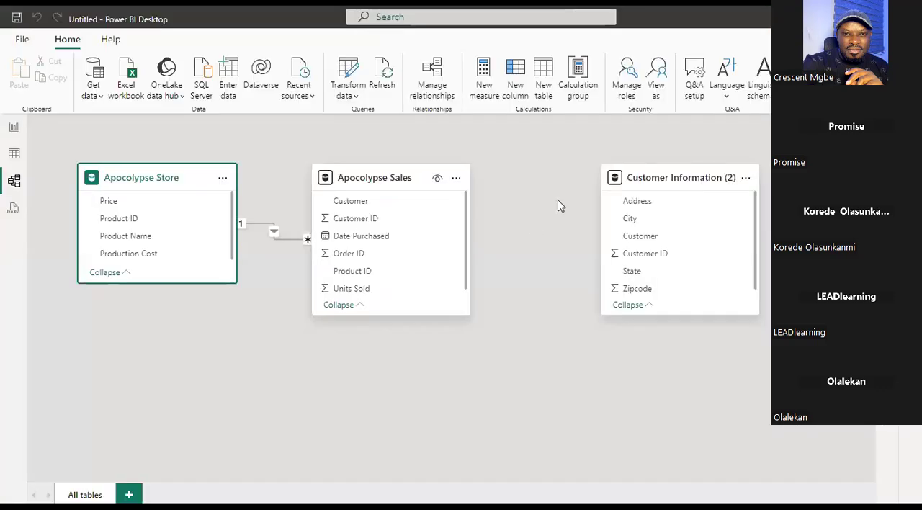
{"action": "left_click", "coordinate": [636, 240]}
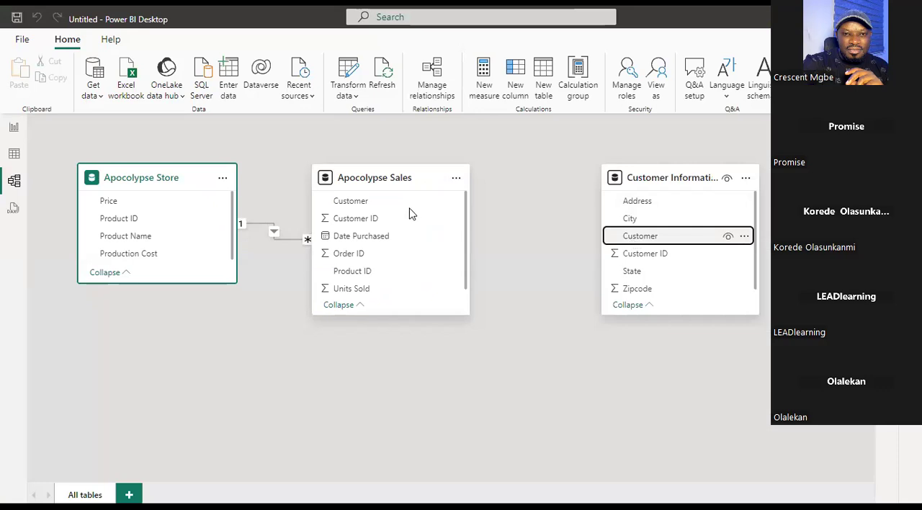
{"action": "left_click_drag", "start_coordinate": [636, 238], "coordinate": [409, 210]}
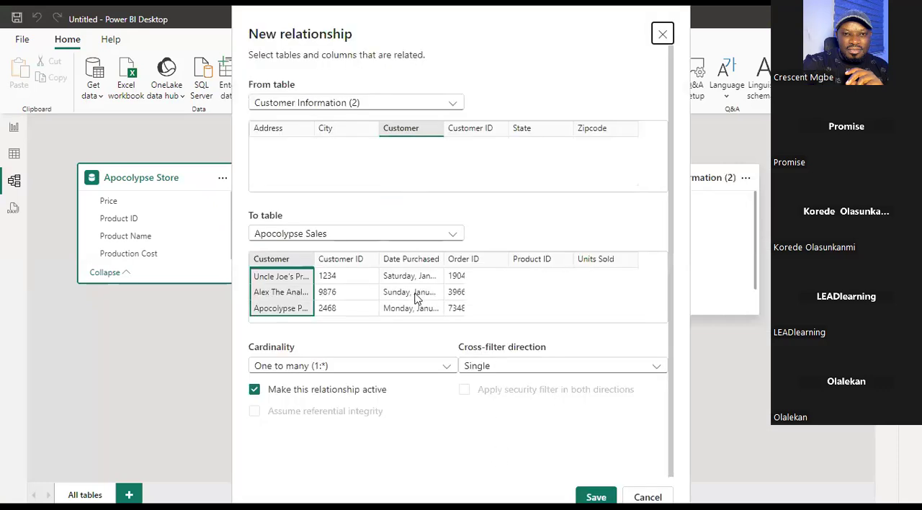
Try alternative column pairings for the new relationship, including Customer ID with Customer ID and Zipcode with Date Purchased.
{"action": "left_click", "coordinate": [416, 132]}
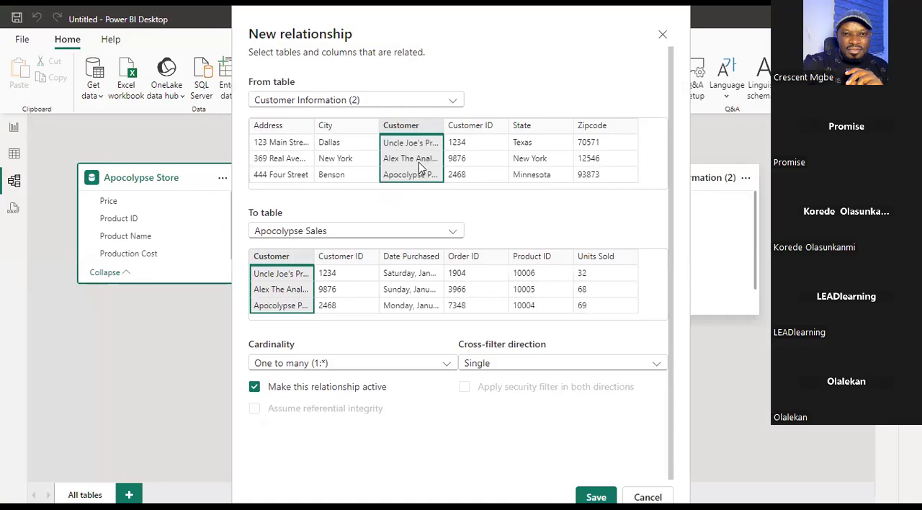
{"action": "left_click", "coordinate": [479, 128]}
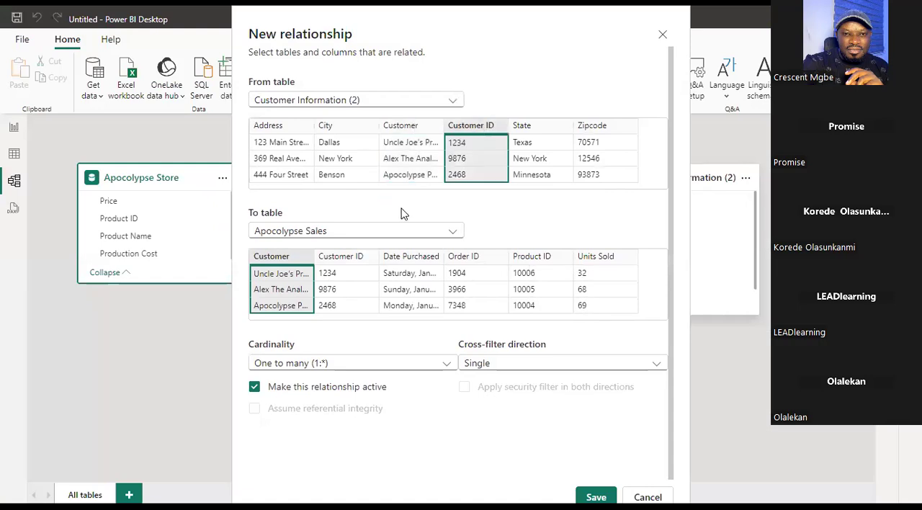
{"action": "left_click", "coordinate": [355, 257]}
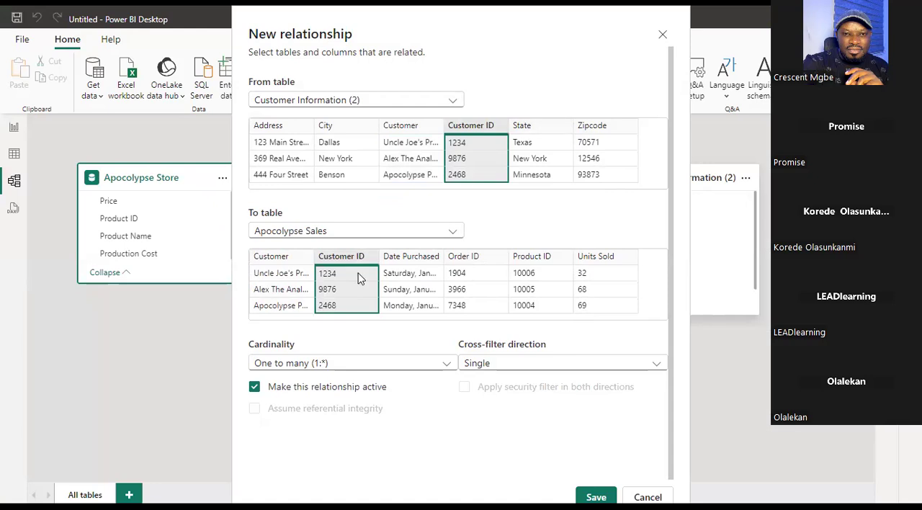
{"action": "left_click", "coordinate": [601, 130]}
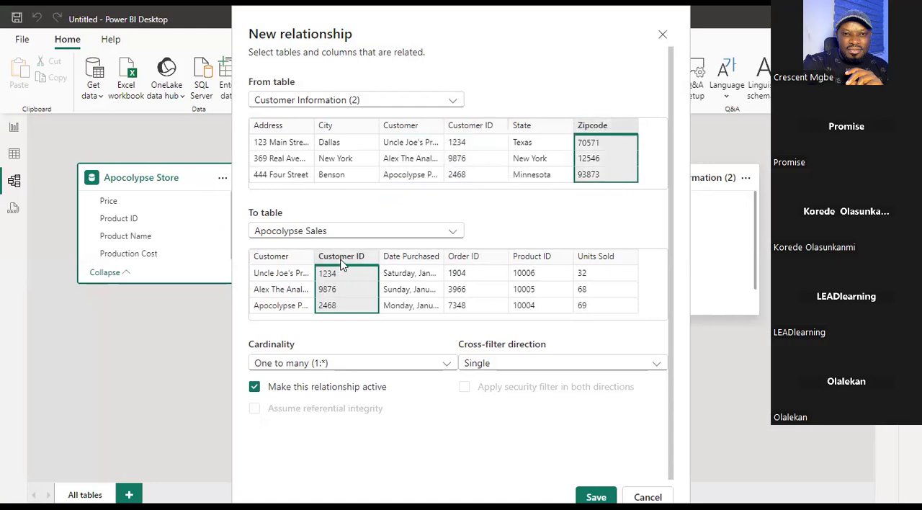
{"action": "left_click", "coordinate": [408, 261]}
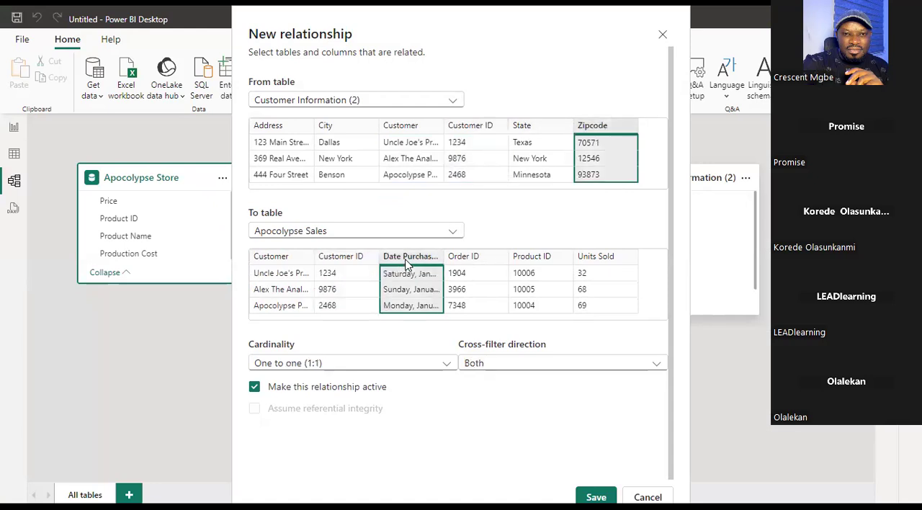
{"action": "left_click", "coordinate": [349, 263]}
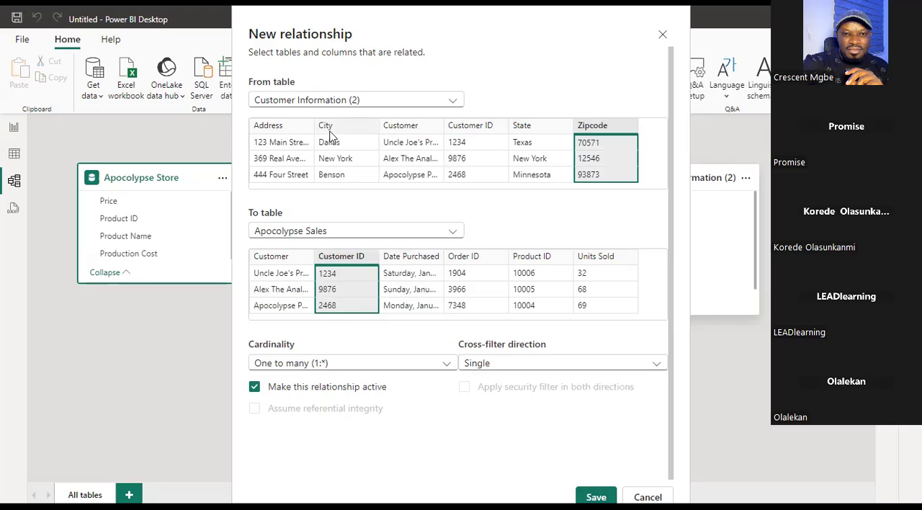
Pair the Customer columns of Customer Information (2) and Apocolypse Sales and save the one-to-many relationship.
{"action": "left_click", "coordinate": [407, 133]}
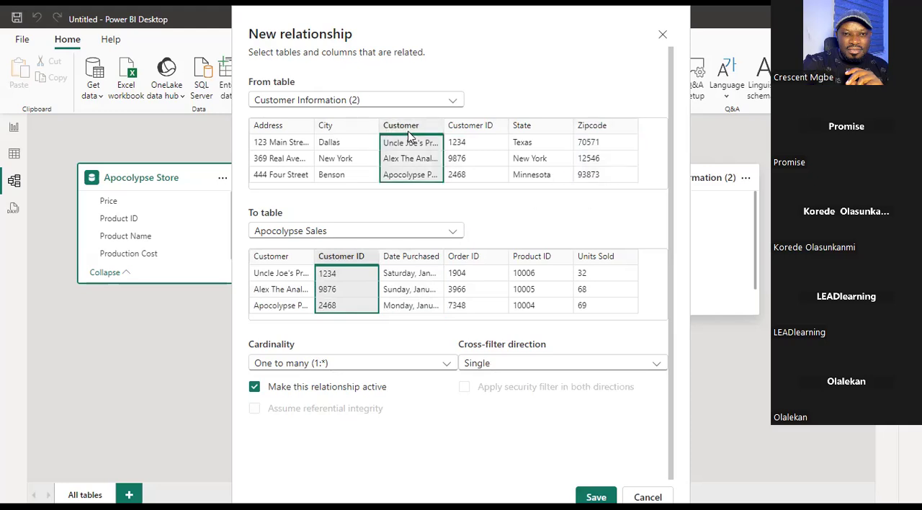
{"action": "left_click", "coordinate": [280, 265]}
{"action": "left_click", "coordinate": [605, 495]}
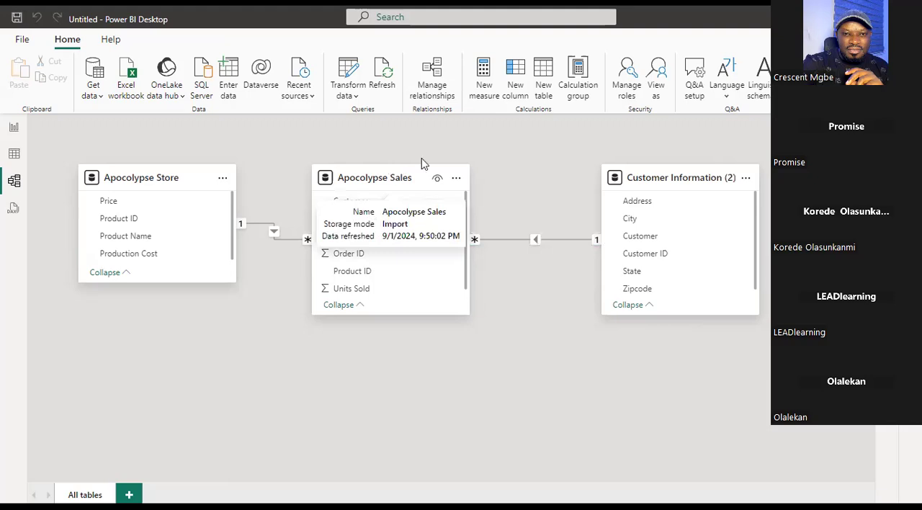
Move the Apocolypse Sales table slightly closer to Customer Information (2) and open the relationship between them for editing.
{"action": "left_click_drag", "start_coordinate": [421, 168], "coordinate": [445, 168]}
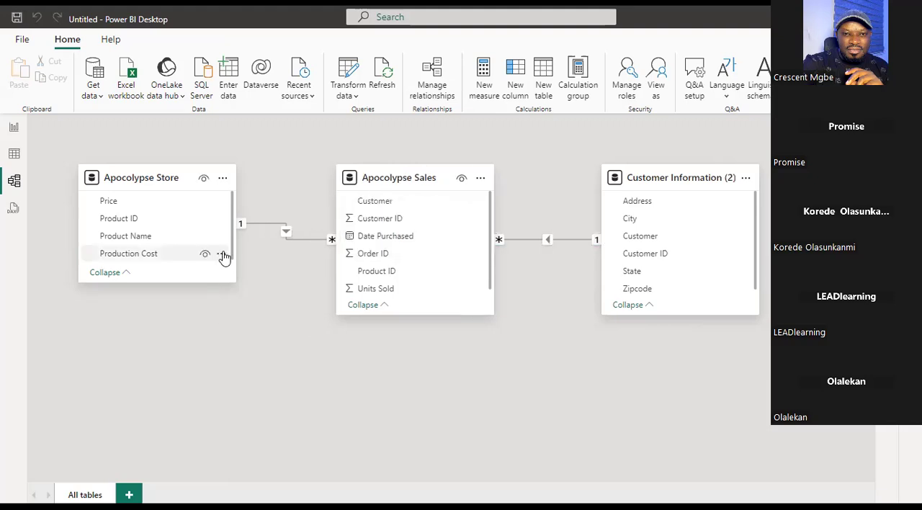
{"action": "right_click", "coordinate": [542, 240]}
{"action": "left_click", "coordinate": [568, 266]}
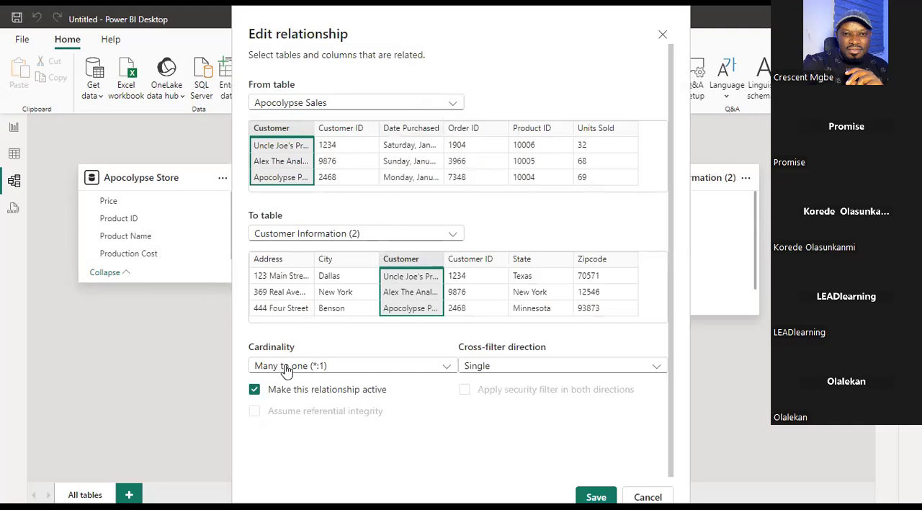
Try to set the cardinality from Apocolypse Sales to Customer Information (2) to One to many (1:*).
{"action": "left_click", "coordinate": [447, 367]}
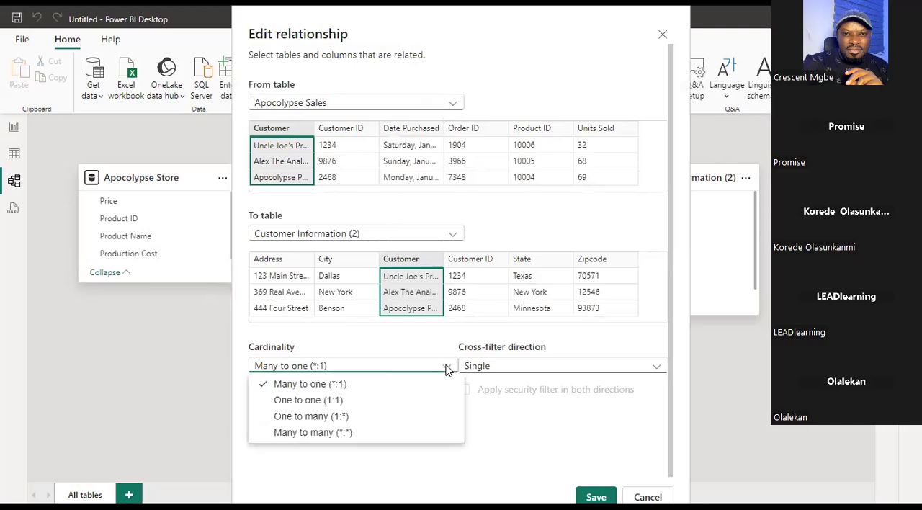
{"action": "left_click", "coordinate": [314, 416]}
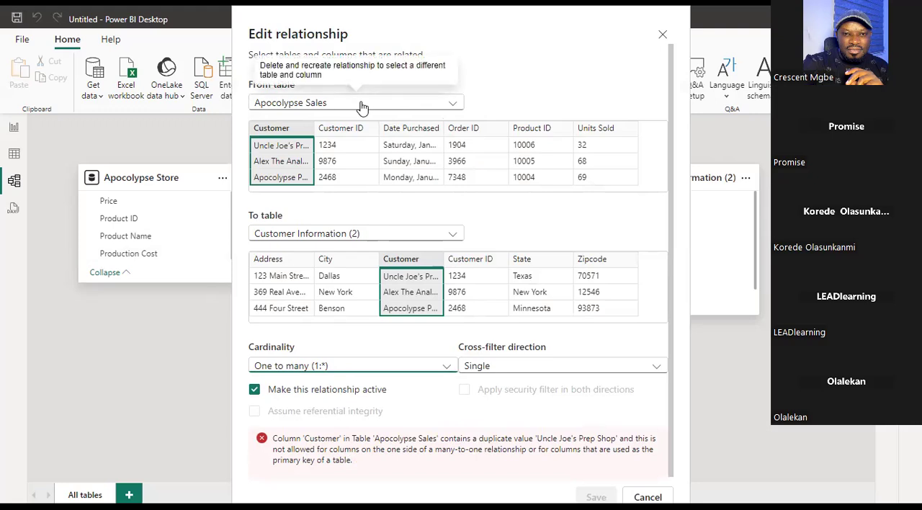
{"action": "scroll", "coordinate": [291, 151], "scroll_direction": "down", "scroll_amount": 1}
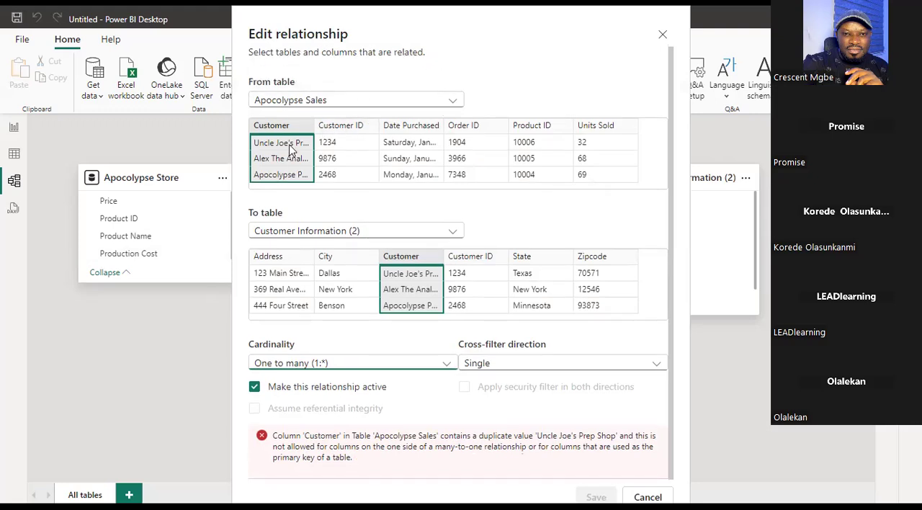
Select Customer ID as the related column in both Apocolypse Sales and Customer Information (2).
{"action": "left_click", "coordinate": [343, 145]}
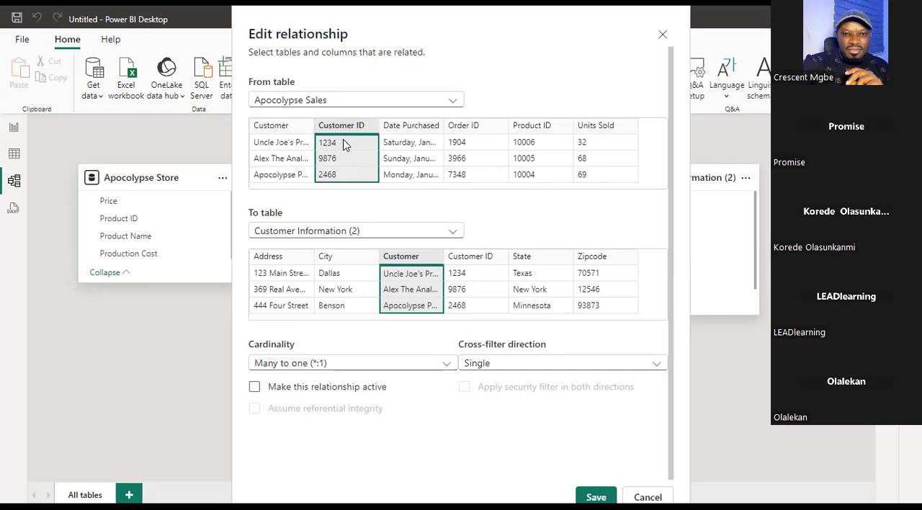
{"action": "left_click", "coordinate": [288, 286]}
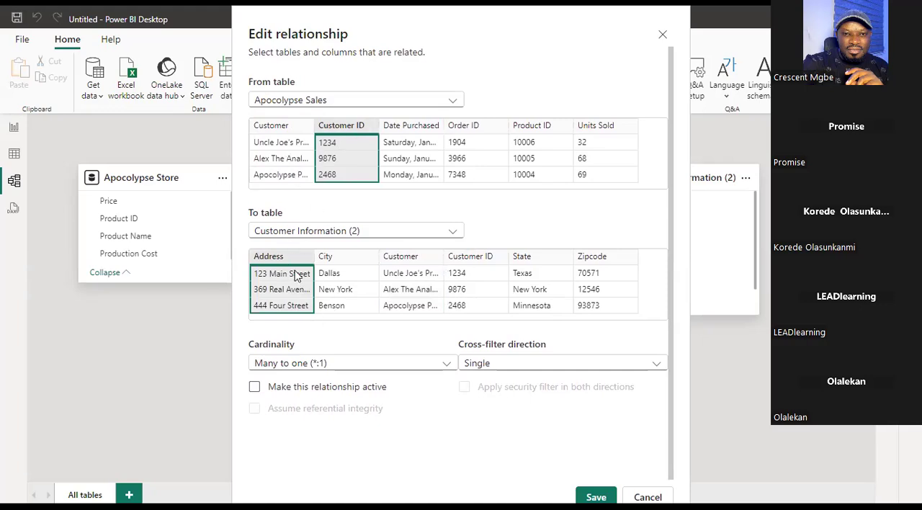
{"action": "scroll", "coordinate": [340, 160], "scroll_direction": "up", "scroll_amount": 1}
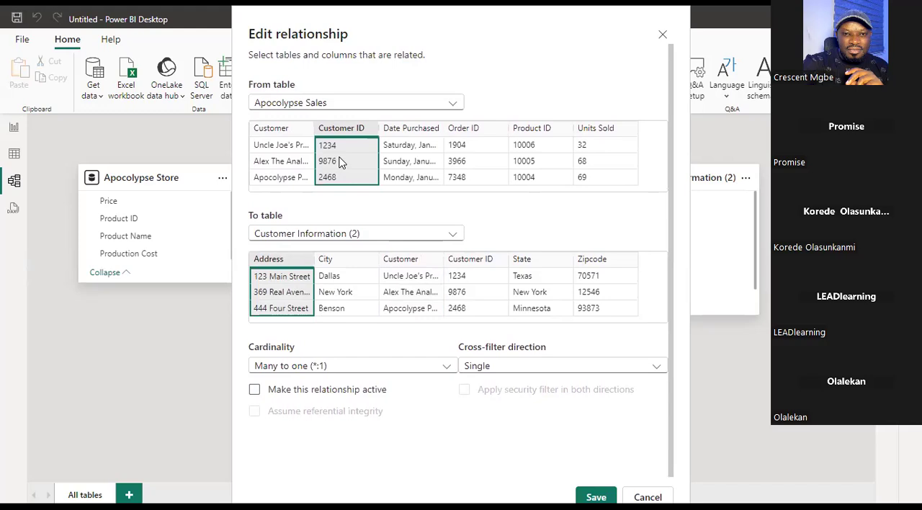
{"action": "left_click", "coordinate": [280, 132]}
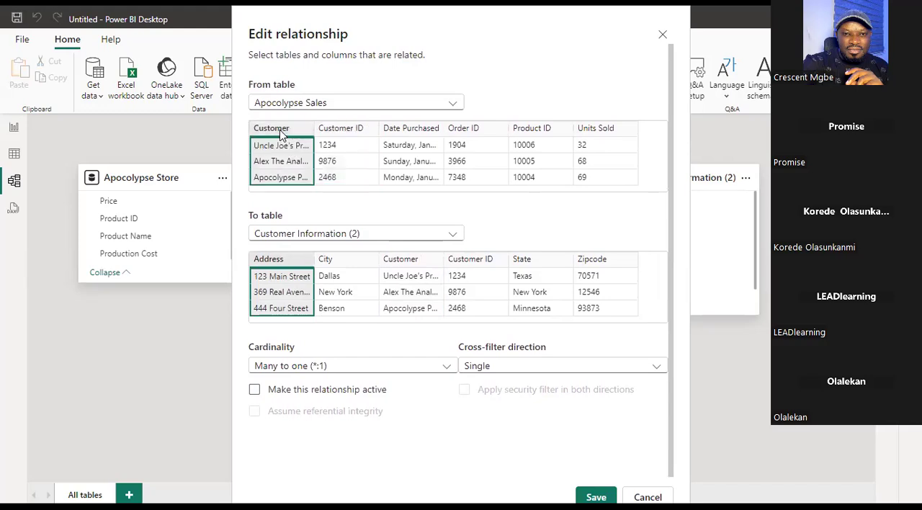
{"action": "left_click", "coordinate": [362, 144]}
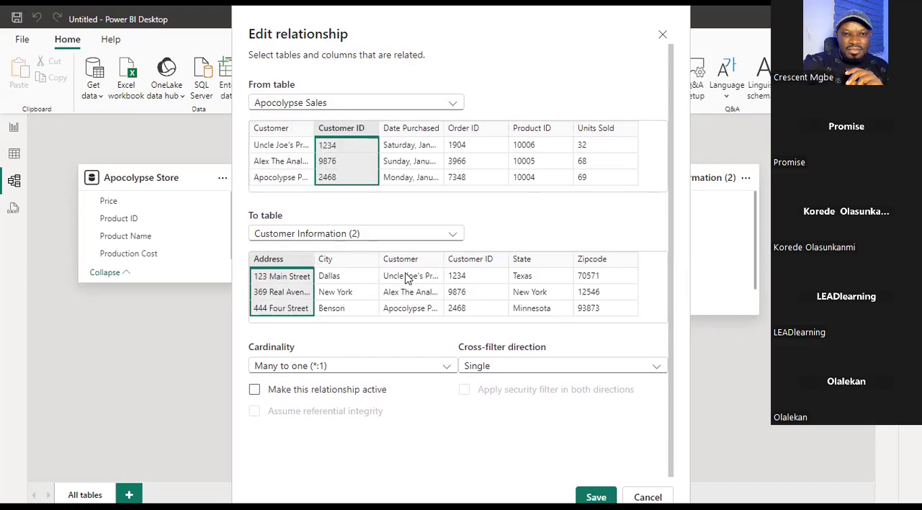
{"action": "left_click", "coordinate": [470, 274]}
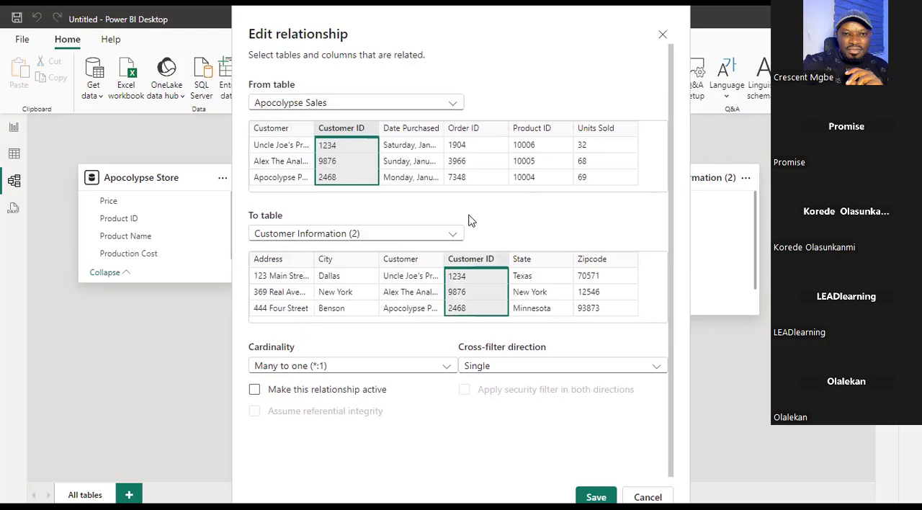
Review the cardinality options available for the Customer ID relationship.
{"action": "left_click", "coordinate": [346, 365]}
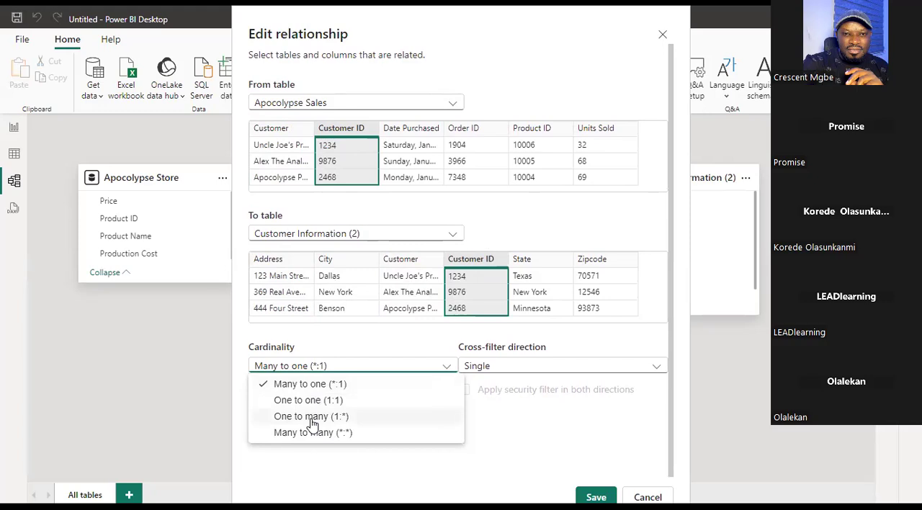
{"action": "left_click", "coordinate": [515, 438]}
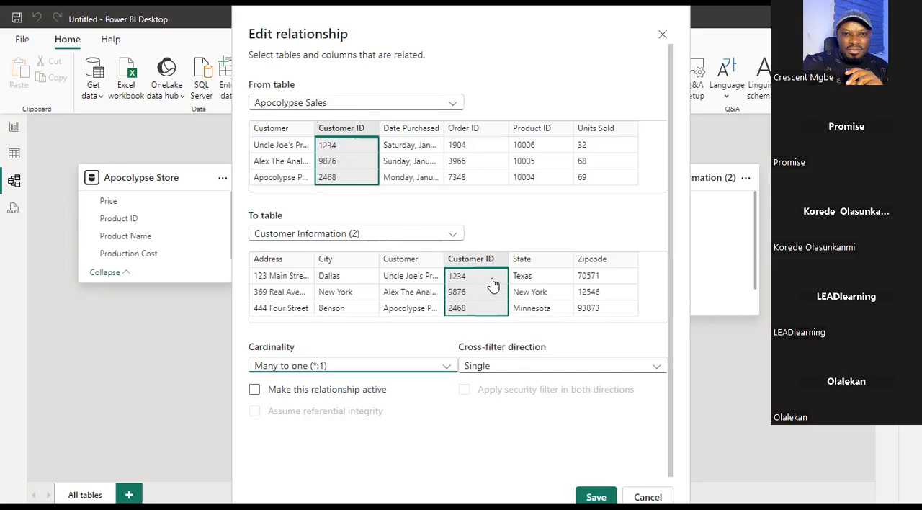
{"action": "left_click", "coordinate": [334, 366]}
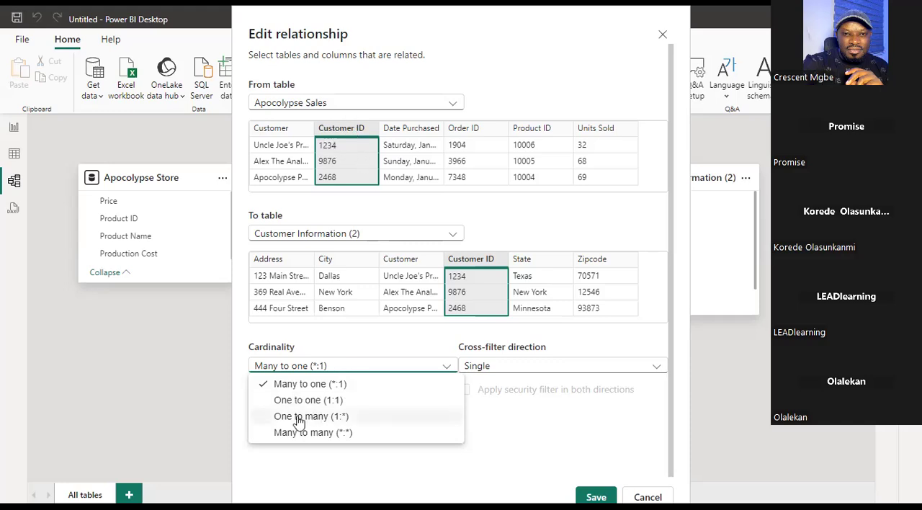
Review which tables can be chosen as the From table and the To table of the relationship.
{"action": "left_click", "coordinate": [442, 106]}
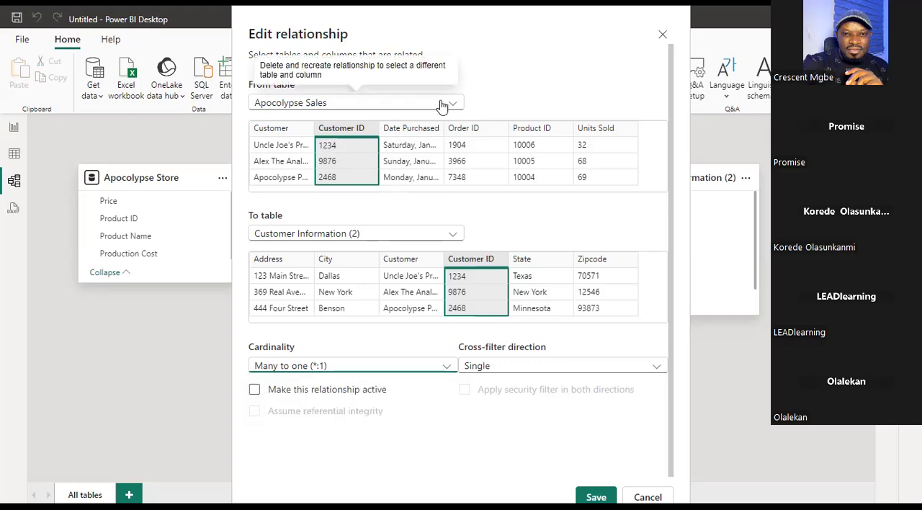
{"action": "left_click", "coordinate": [442, 105]}
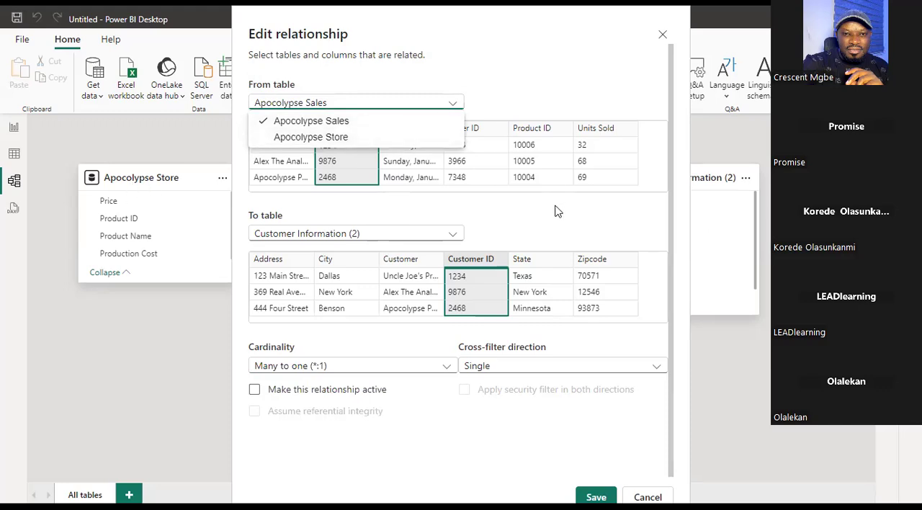
{"action": "left_click", "coordinate": [371, 124]}
{"action": "left_click", "coordinate": [333, 104]}
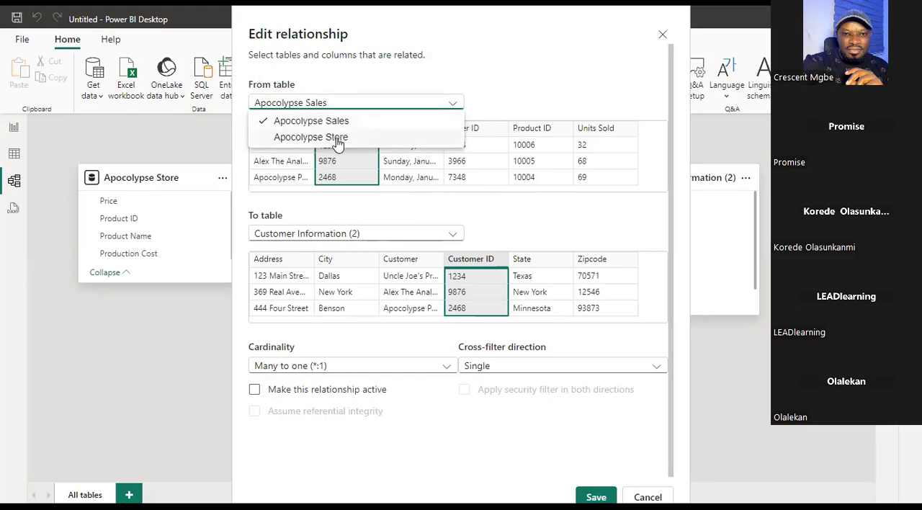
{"action": "left_click", "coordinate": [483, 223]}
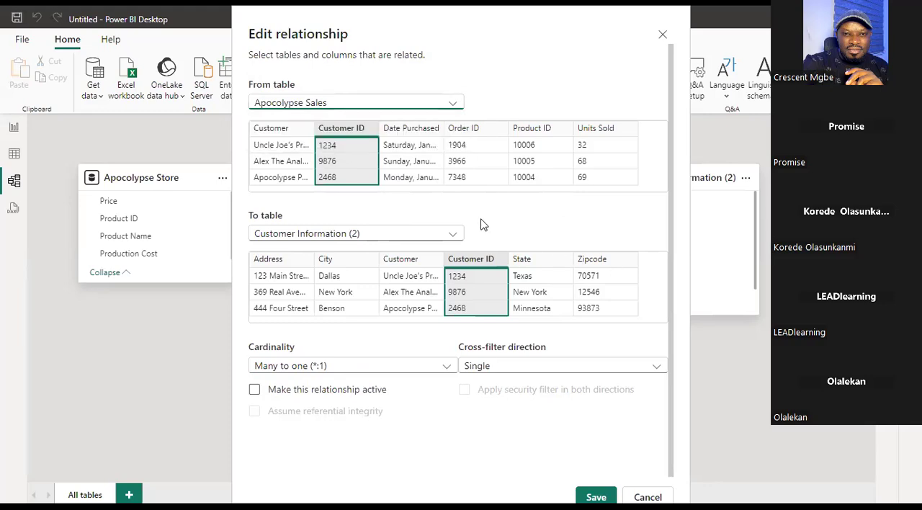
{"action": "left_click", "coordinate": [407, 238]}
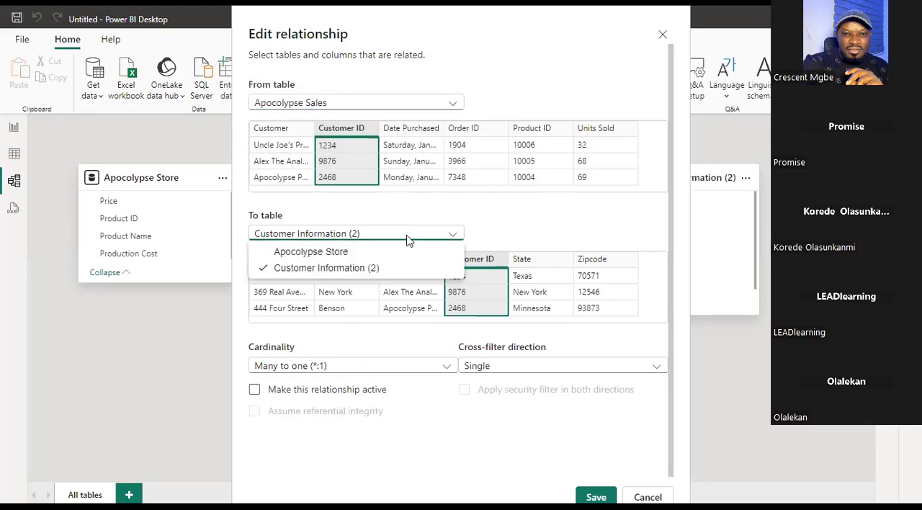
Swap the table order so Customer Information (2) is the From table and Apocolypse Sales the To table, related on Customer ID.
{"action": "left_click", "coordinate": [358, 254]}
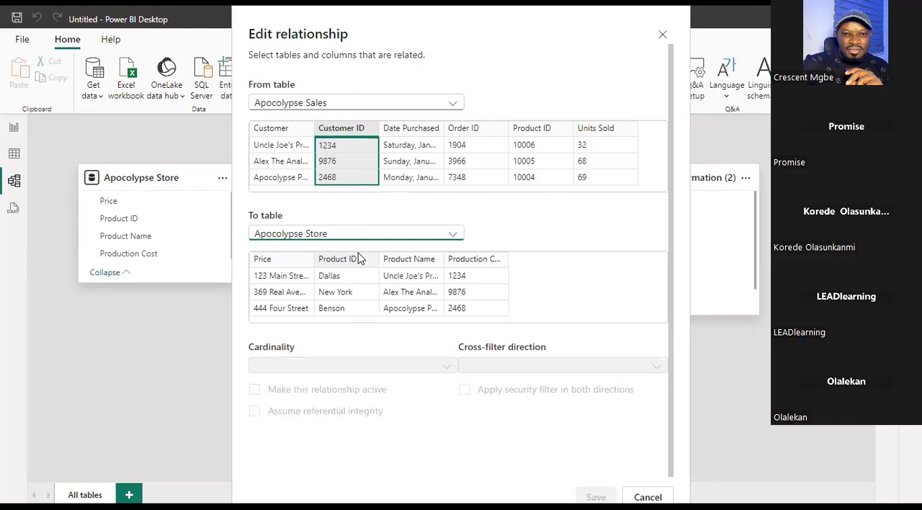
{"action": "left_click", "coordinate": [373, 105]}
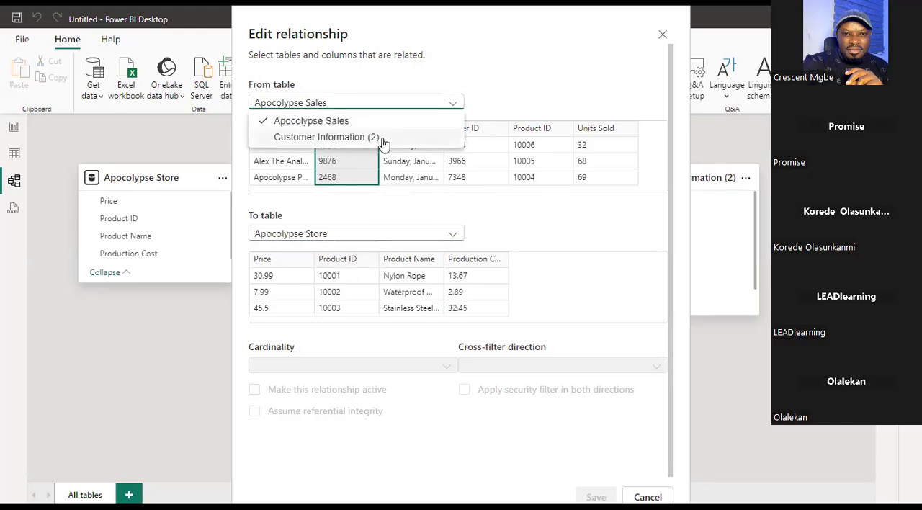
{"action": "left_click", "coordinate": [384, 141]}
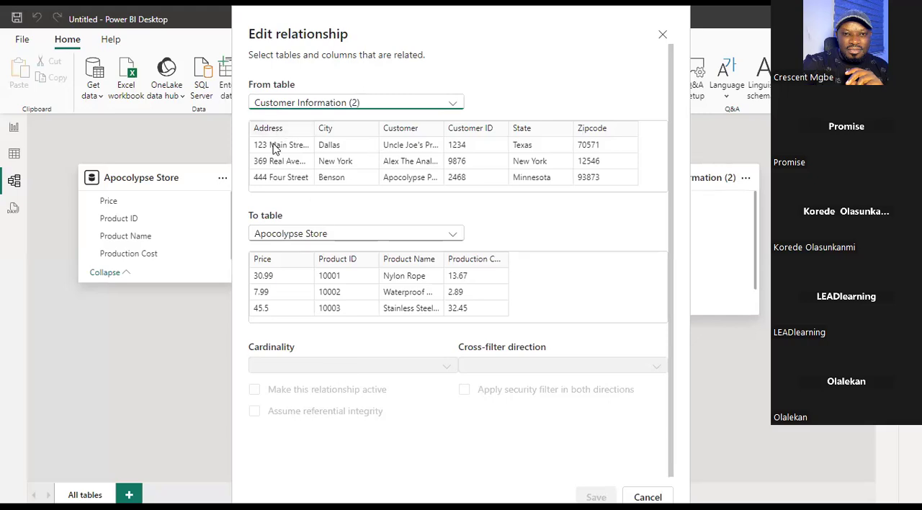
{"action": "left_click", "coordinate": [474, 148]}
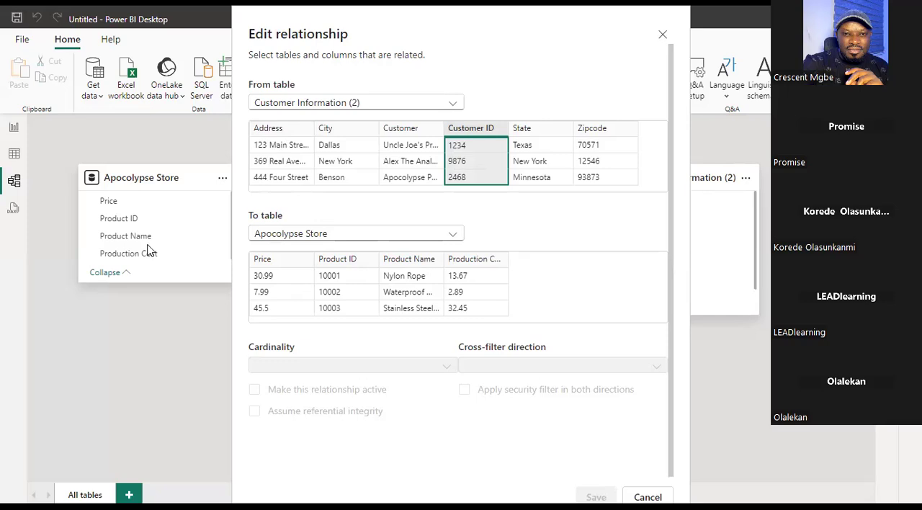
{"action": "left_click", "coordinate": [308, 235]}
{"action": "left_click", "coordinate": [348, 253]}
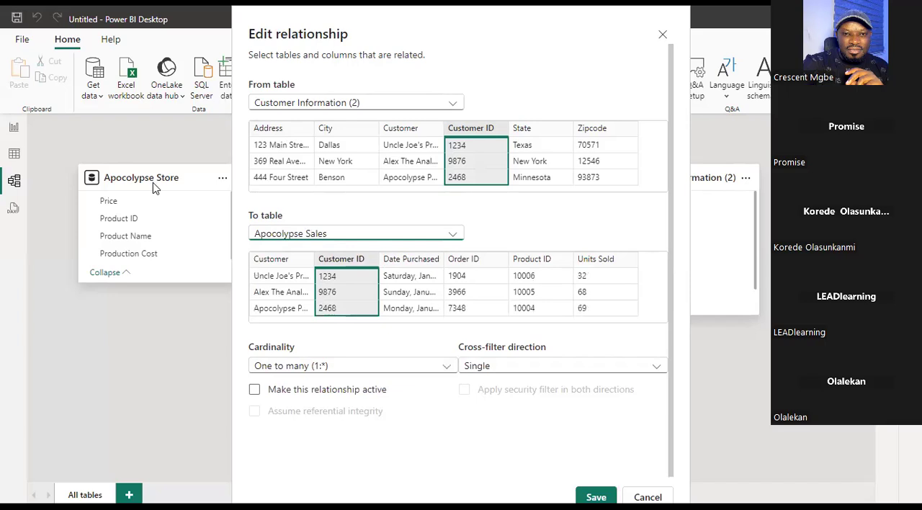
Review the cardinality options for the Customer ID relationship from Customer Information (2) to Apocolypse Sales.
{"action": "left_click", "coordinate": [320, 369]}
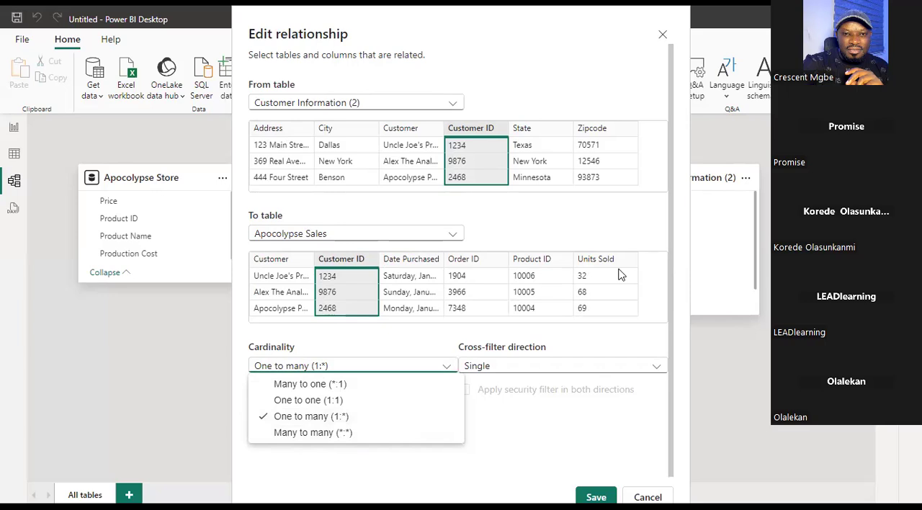
{"action": "left_click", "coordinate": [606, 231]}
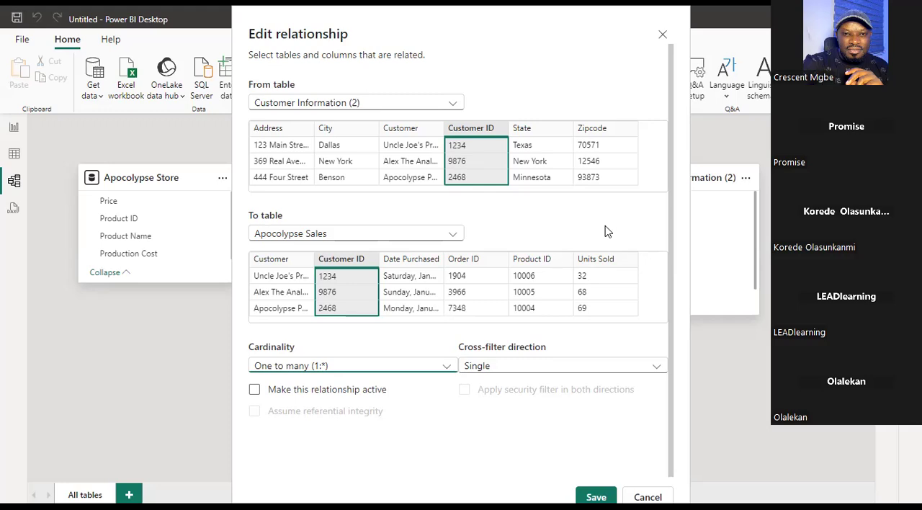
{"action": "left_click", "coordinate": [421, 367]}
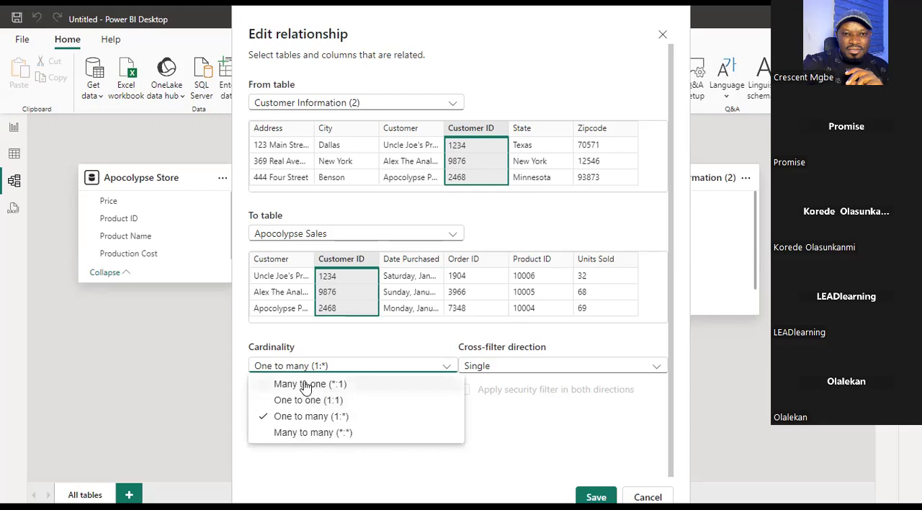
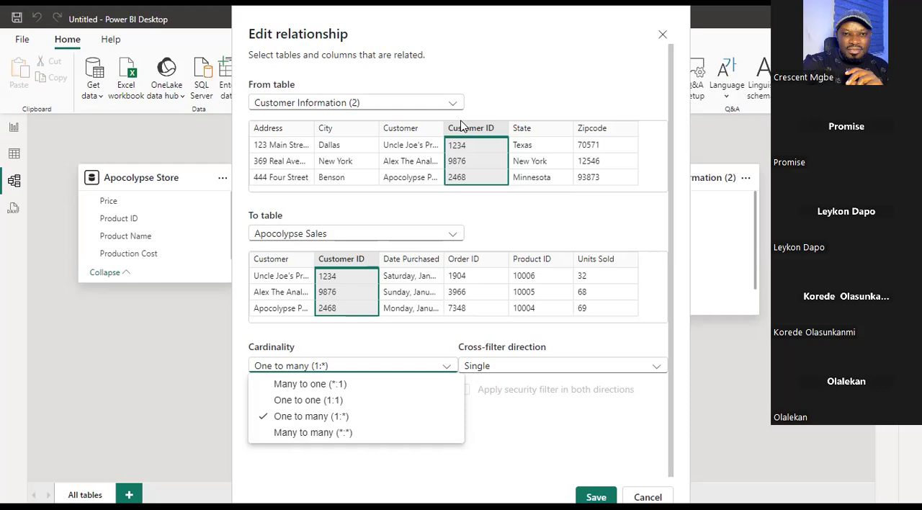
Set Apocolypse Sales as the From table and Apocolypse Store as the To table of the relationship being edited.
{"action": "left_click", "coordinate": [452, 240]}
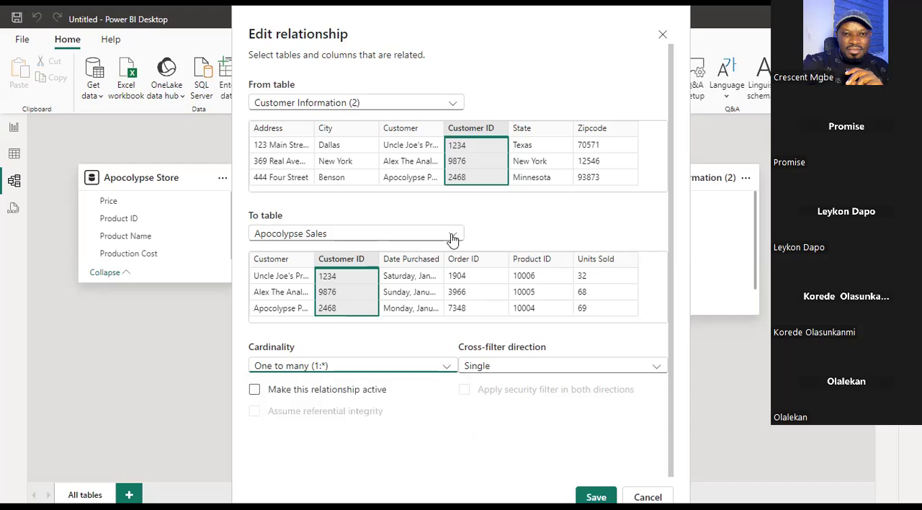
{"action": "left_click", "coordinate": [451, 238]}
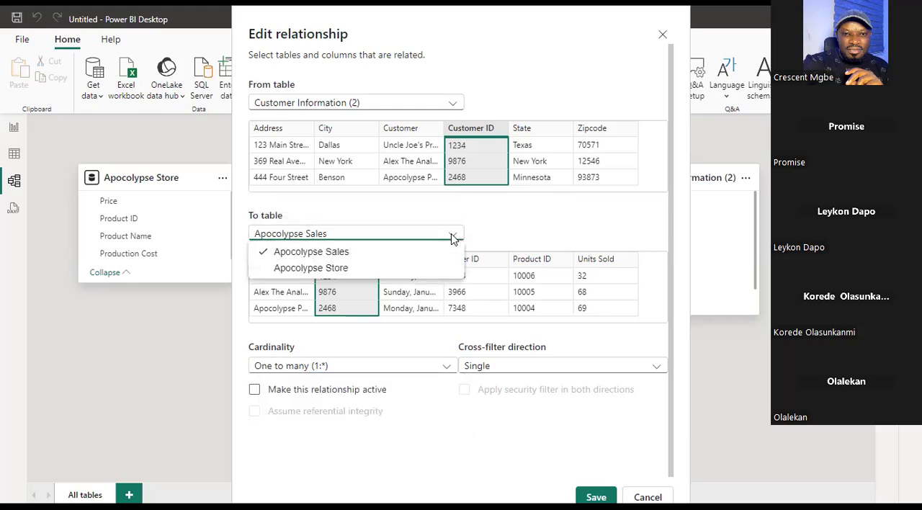
{"action": "left_click", "coordinate": [373, 268]}
{"action": "left_click", "coordinate": [425, 101]}
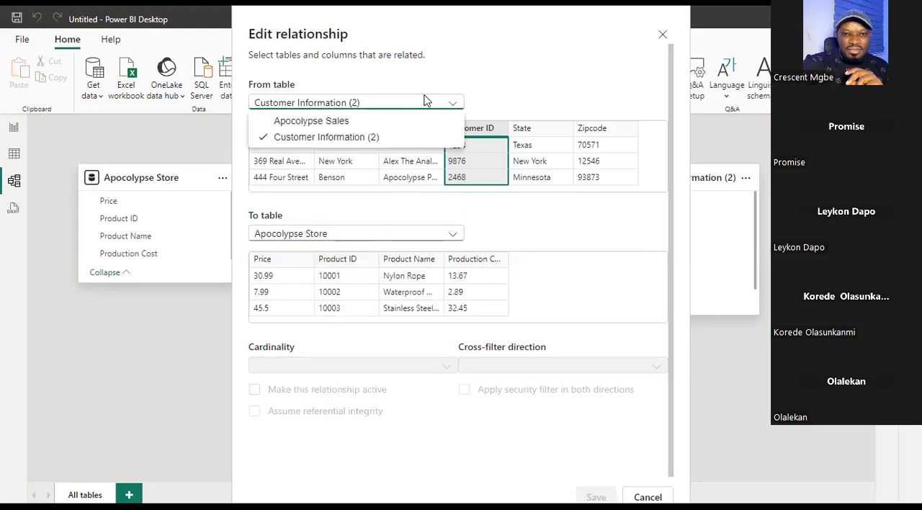
{"action": "left_click", "coordinate": [411, 120]}
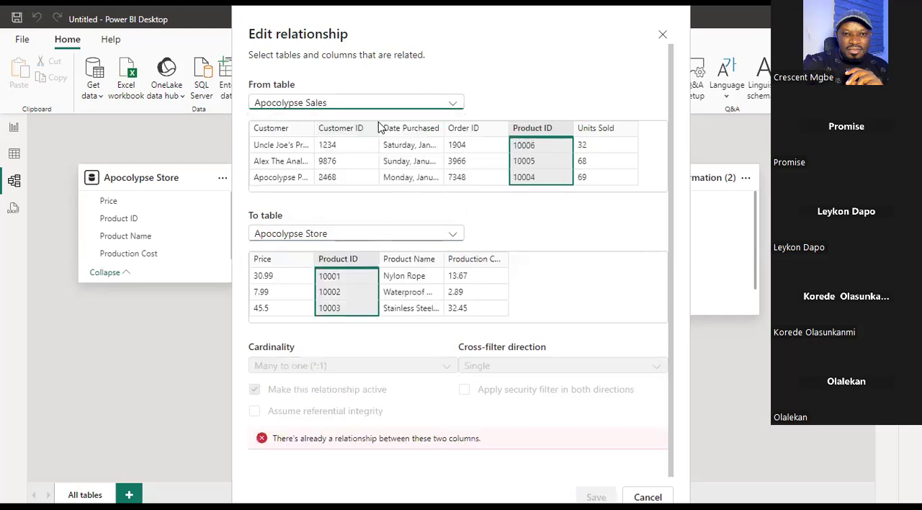
Change the To table to Customer Information (2) and relate its Customer ID to the Product ID of Apocolypse Sales.
{"action": "left_click", "coordinate": [441, 235]}
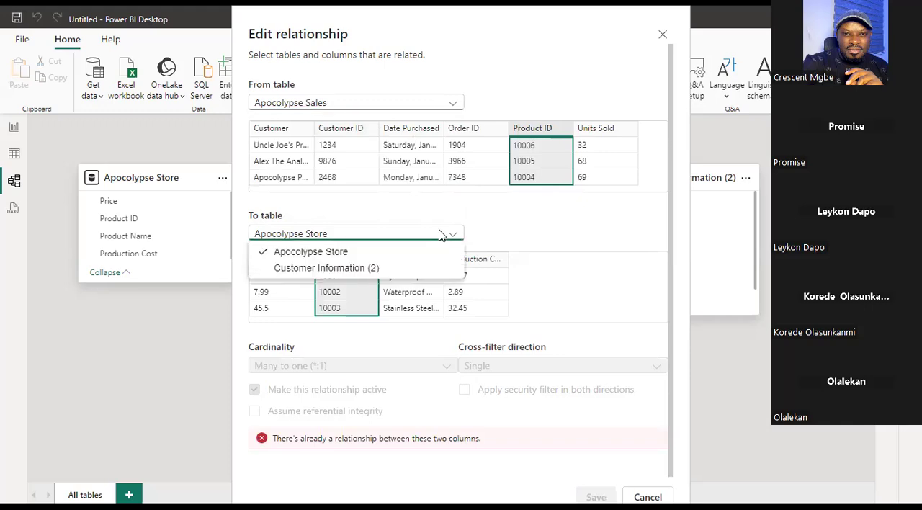
{"action": "left_click", "coordinate": [404, 268]}
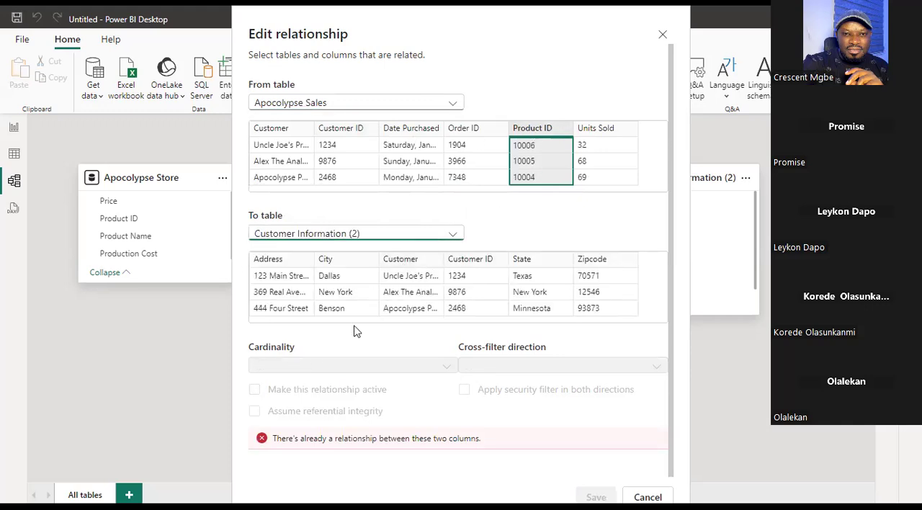
{"action": "left_click", "coordinate": [530, 140]}
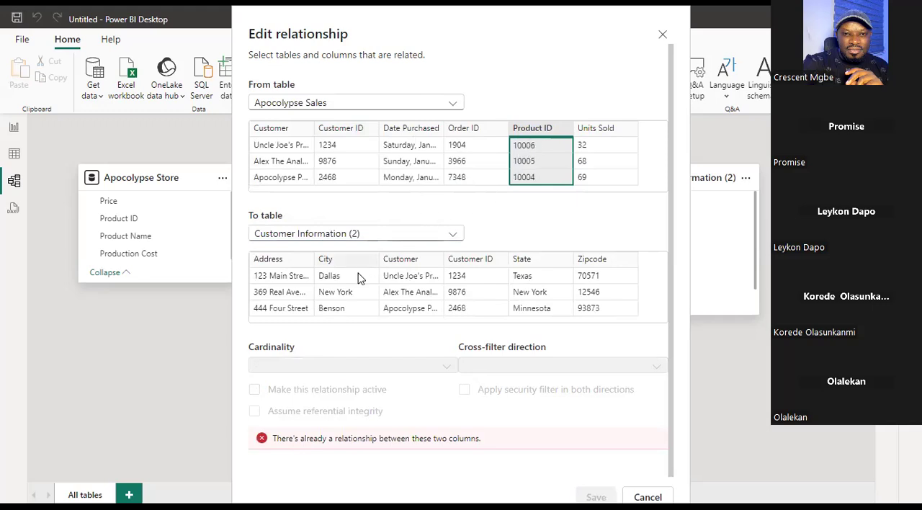
{"action": "left_click", "coordinate": [468, 276]}
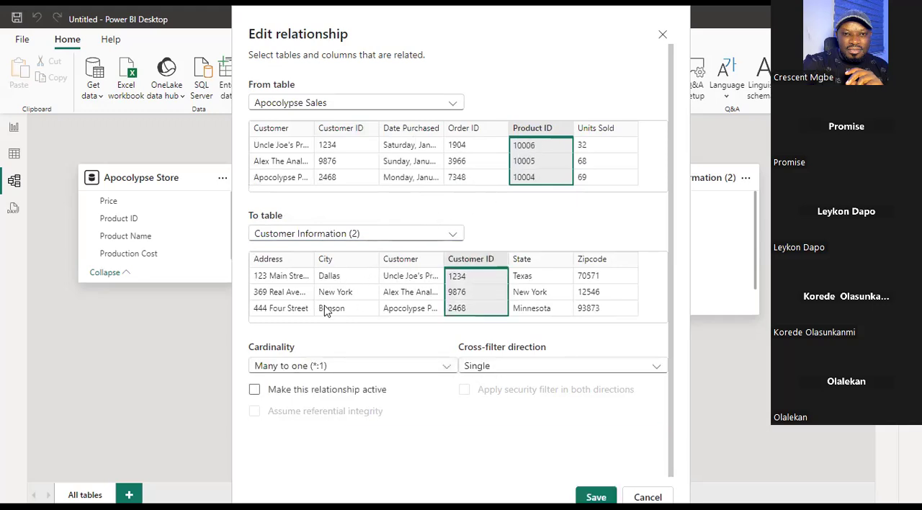
Review the cardinality options for the Product ID to Customer ID pairing and close the relationship editor without saving.
{"action": "left_click", "coordinate": [356, 365]}
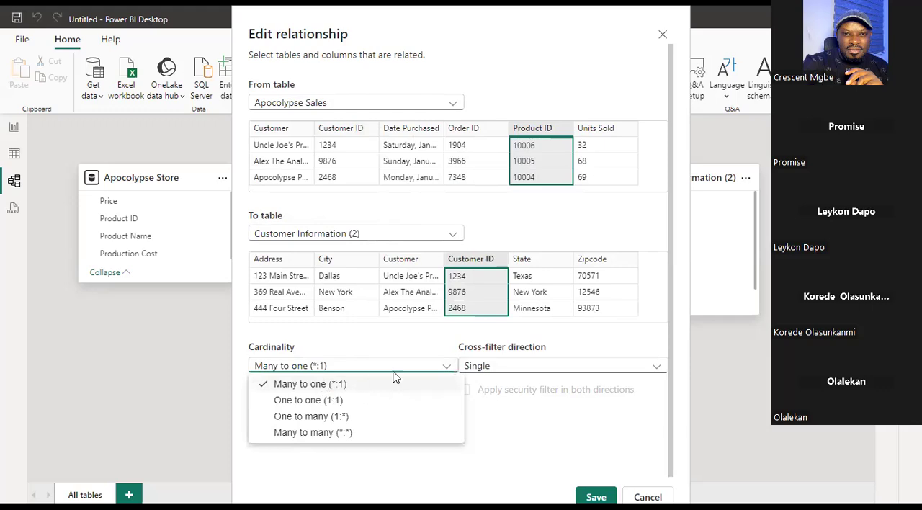
{"action": "left_click", "coordinate": [407, 363]}
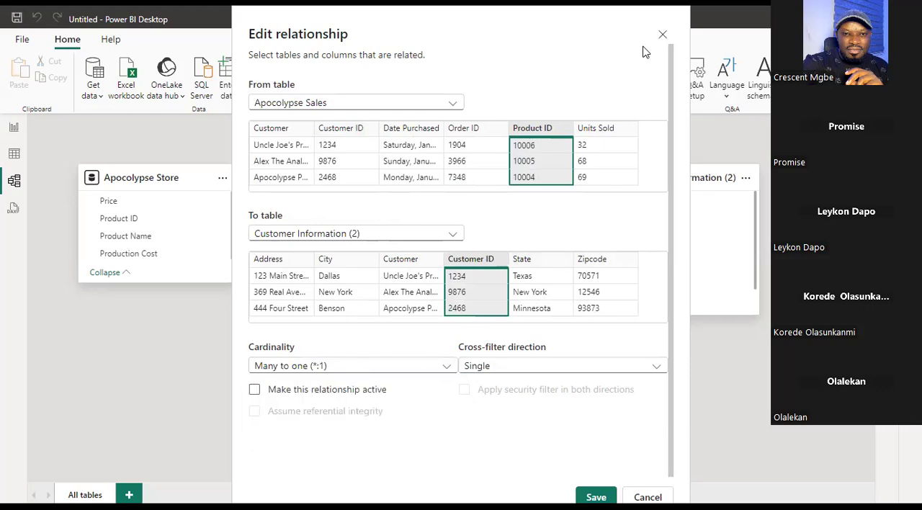
{"action": "left_click", "coordinate": [661, 35]}
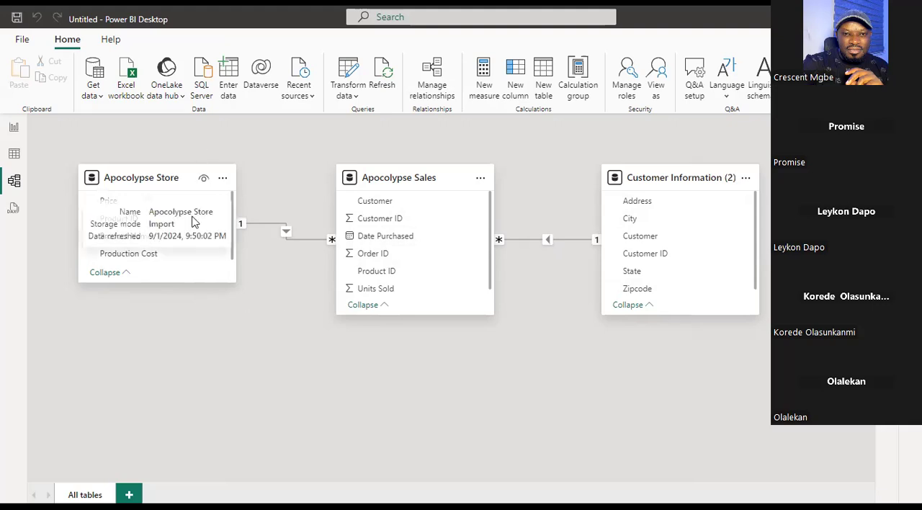
Build a map visual on the report page showing Sum of Units Sold by State from Customer Information (2).
{"action": "left_click", "coordinate": [13, 128]}
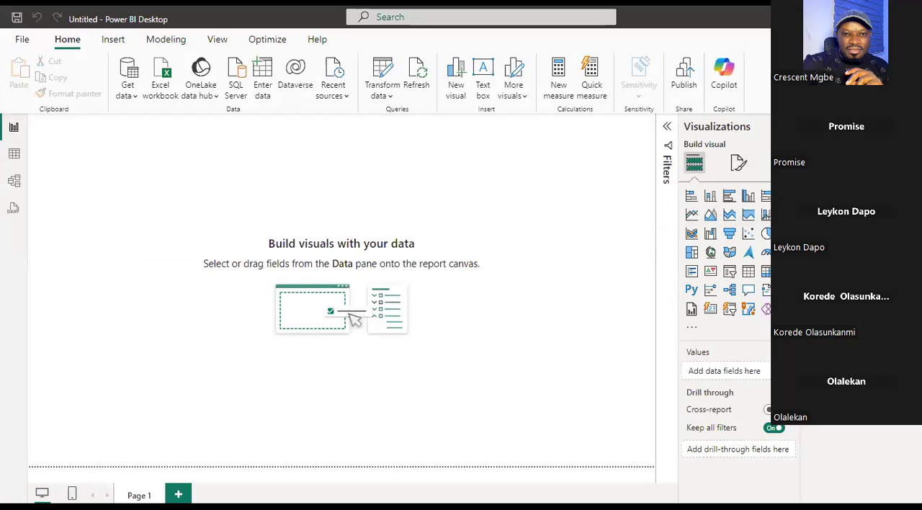
{"action": "left_click", "coordinate": [816, 174]}
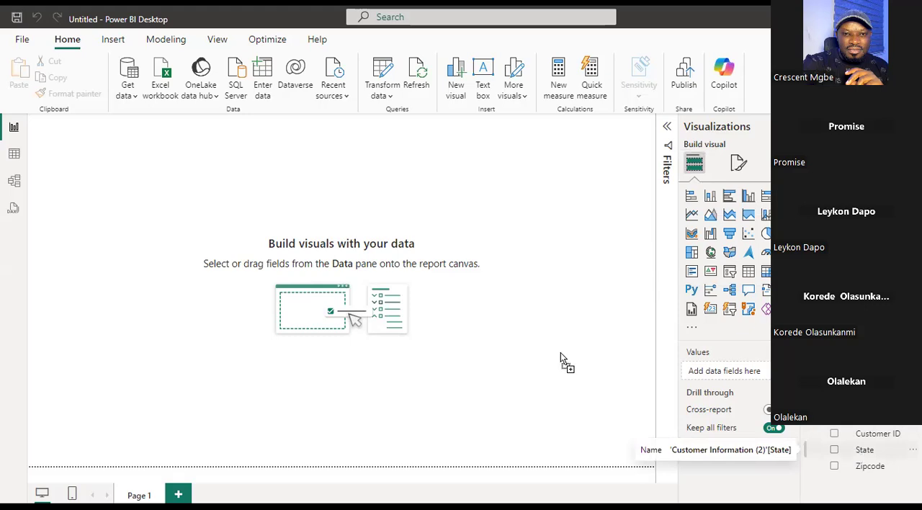
{"action": "left_click_drag", "start_coordinate": [530, 310], "coordinate": [532, 309]}
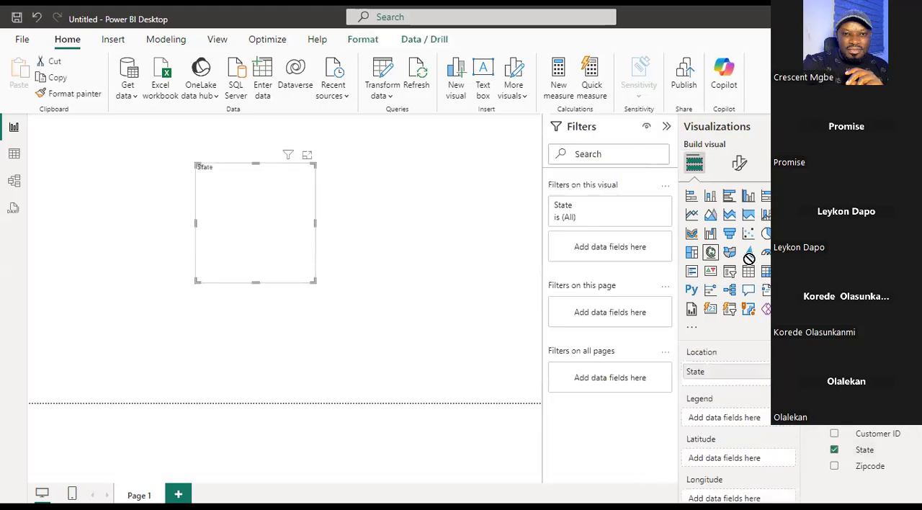
{"action": "left_click_drag", "start_coordinate": [263, 237], "coordinate": [264, 237]}
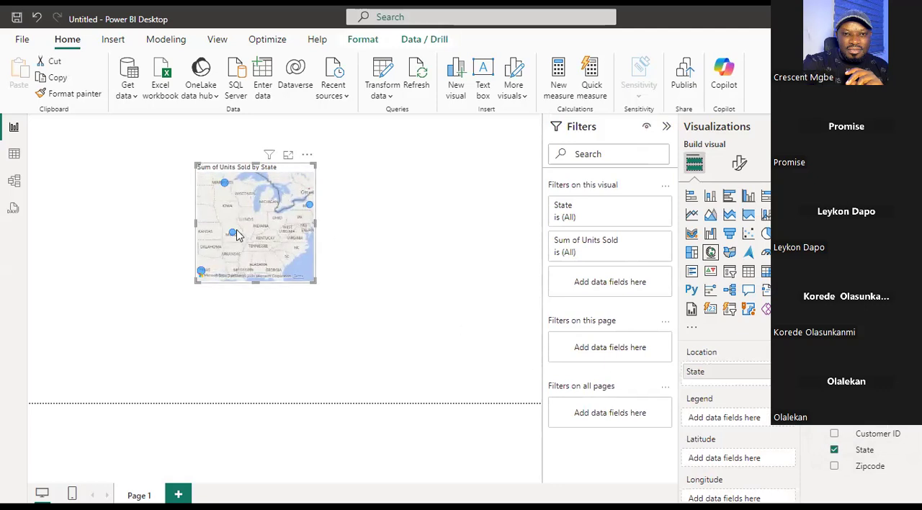
Try the units-sold visual as a table, matrix, stacked column and pie chart, and settle on the stacked column chart.
{"action": "left_click", "coordinate": [749, 273]}
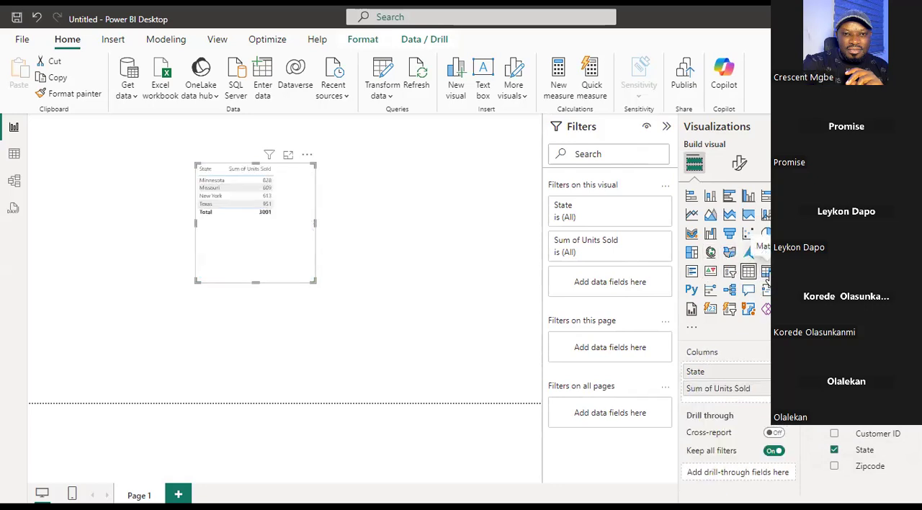
{"action": "left_click", "coordinate": [766, 275]}
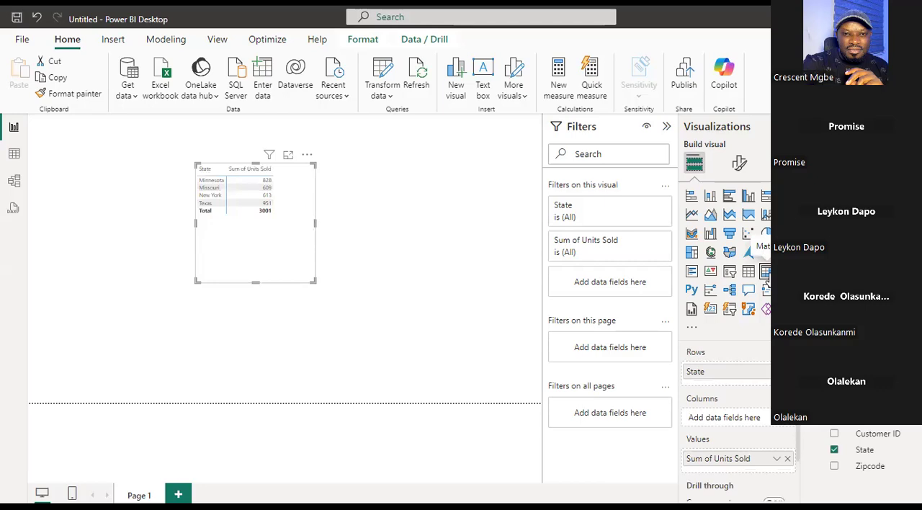
{"action": "left_click", "coordinate": [712, 197]}
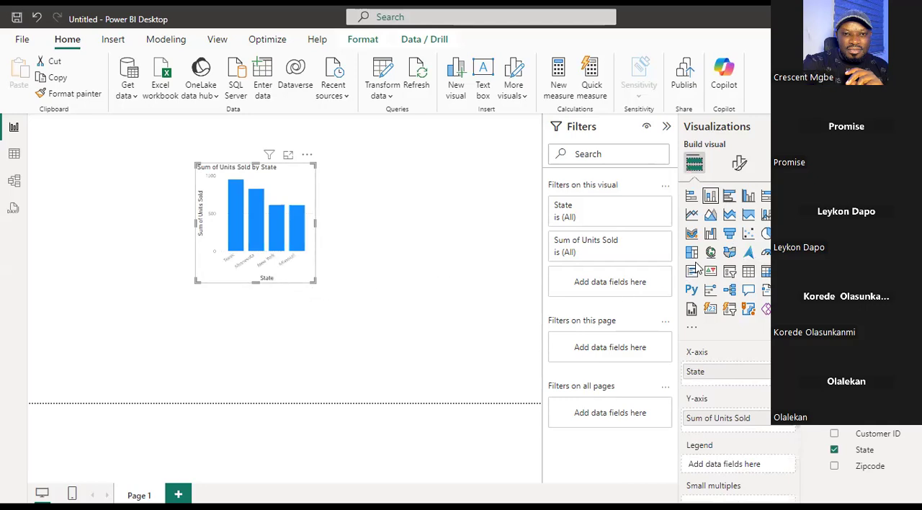
{"action": "left_click", "coordinate": [765, 234]}
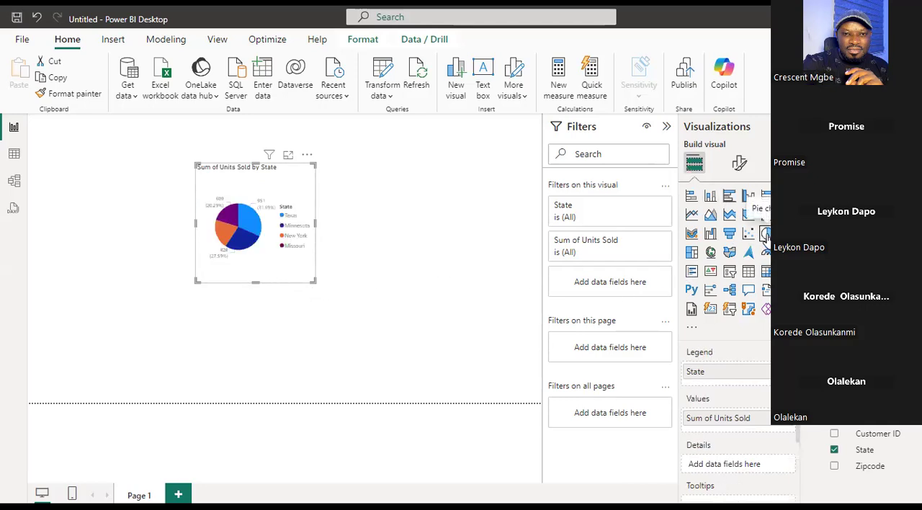
{"action": "left_click", "coordinate": [712, 198]}
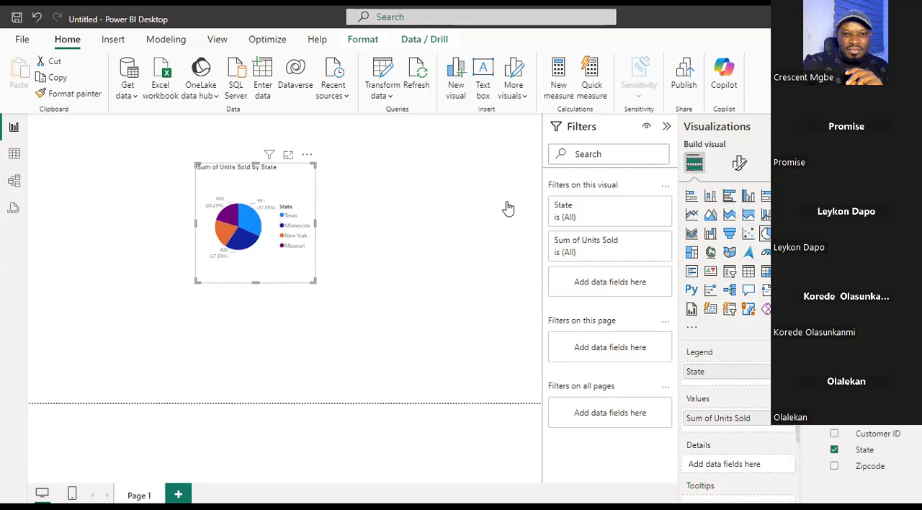
Enlarge the column chart on the report page and inspect the units sold for the Texas, Minnesota and New York bars.
{"action": "left_click_drag", "start_coordinate": [313, 281], "coordinate": [484, 341]}
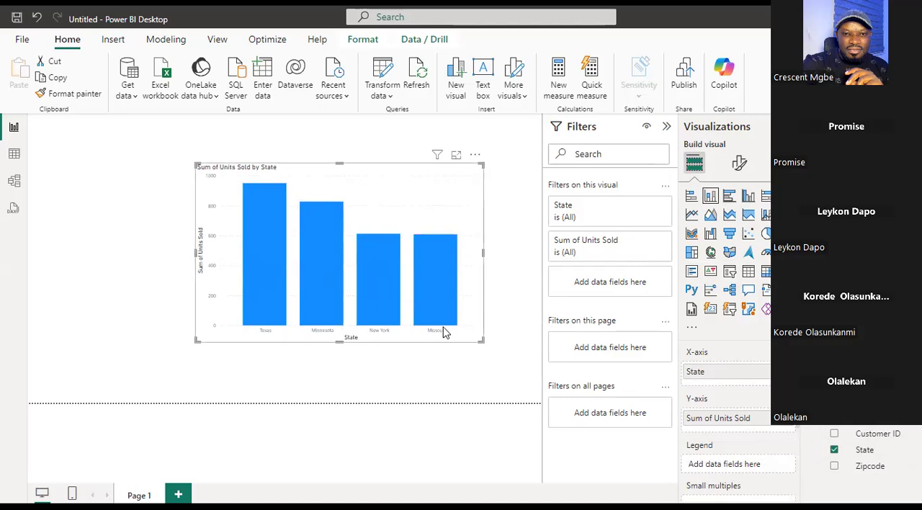
{"action": "mouse_move", "coordinate": [248, 196]}
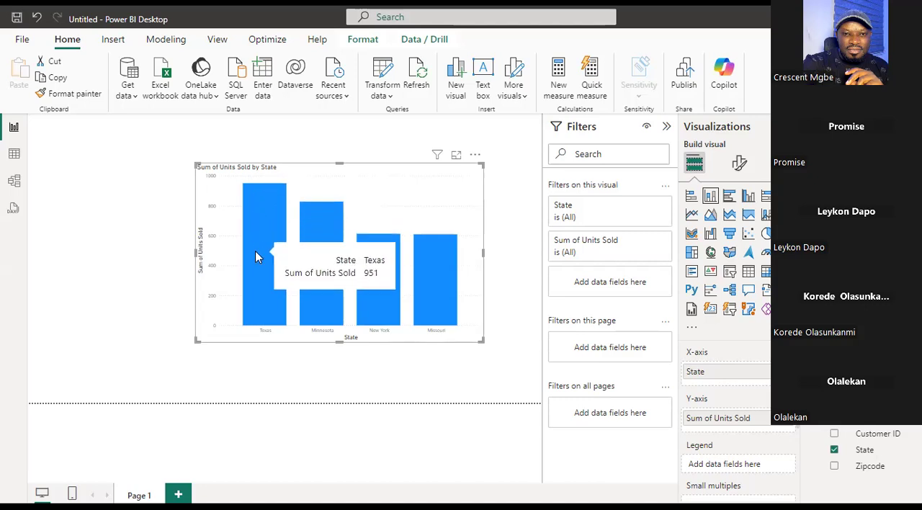
{"action": "mouse_move", "coordinate": [315, 220]}
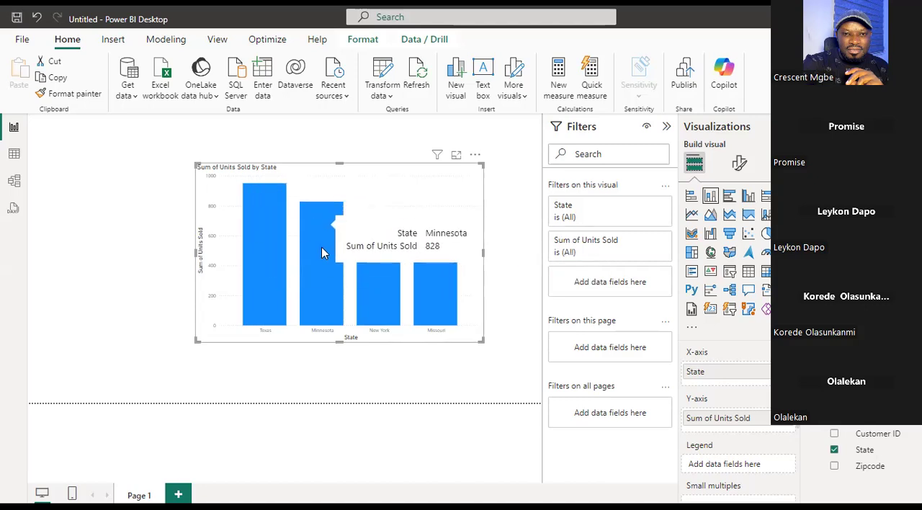
{"action": "mouse_move", "coordinate": [389, 286]}
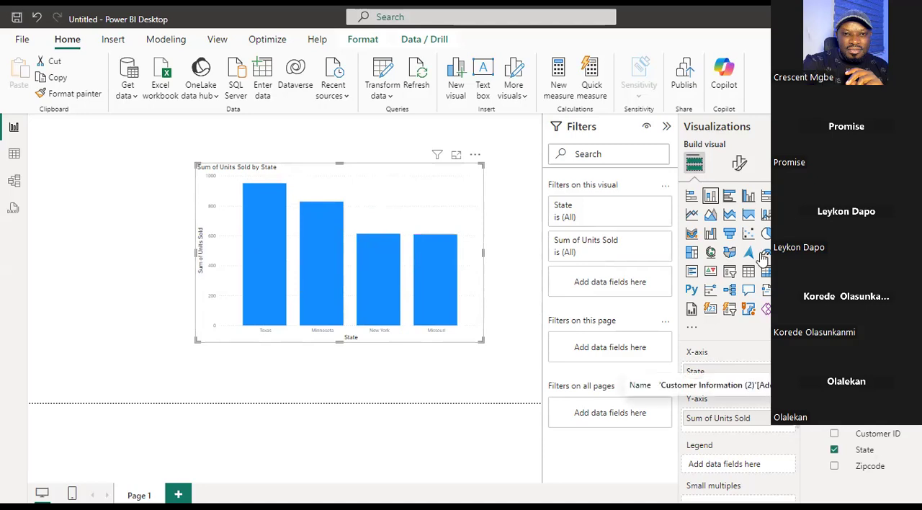
Delete the relationship between Apocolypse Sales and Customer Information (2) in the data model.
{"action": "left_click", "coordinate": [14, 181]}
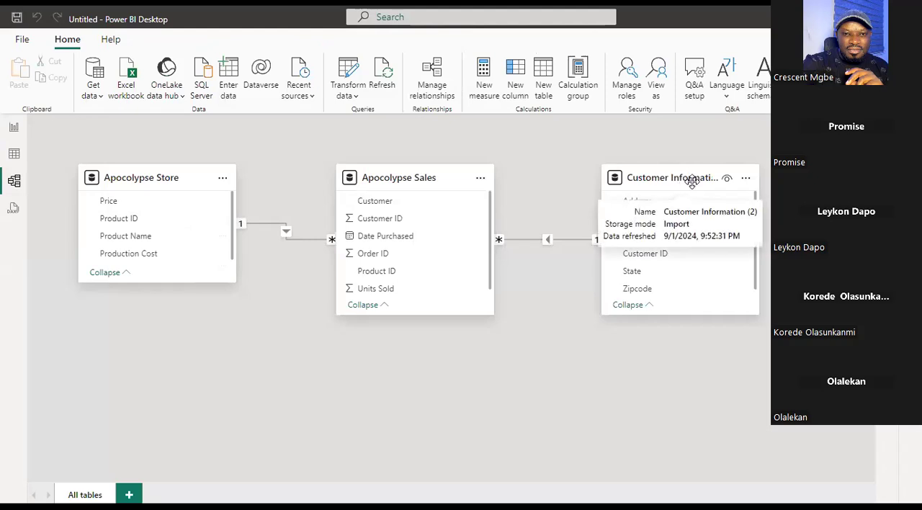
{"action": "right_click", "coordinate": [554, 246]}
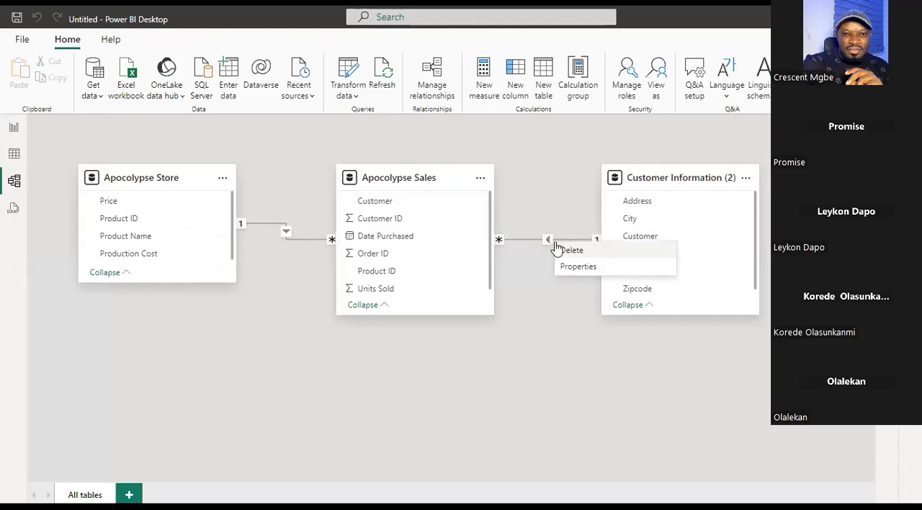
{"action": "left_click", "coordinate": [571, 250]}
{"action": "left_click", "coordinate": [537, 300]}
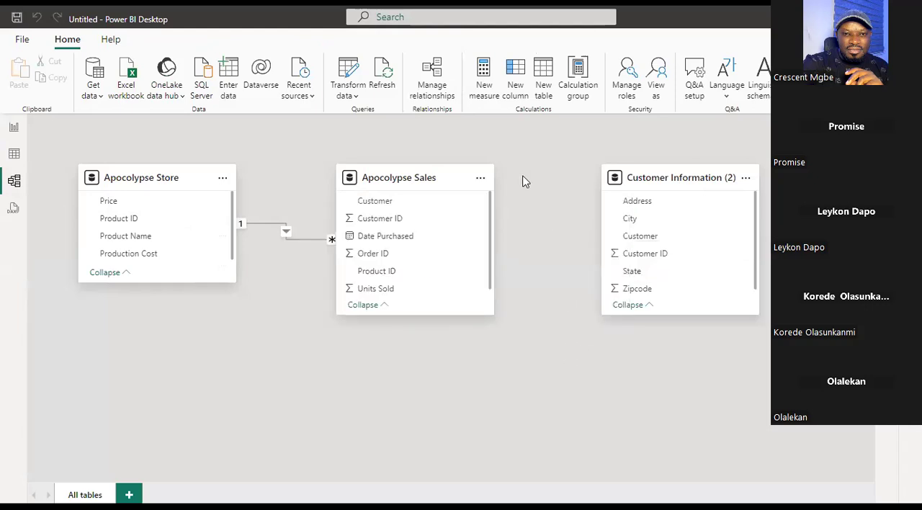
Return to the report page, enlarge the Sum of Units Sold by State chart and move it towards the page's upper-left corner.
{"action": "left_click", "coordinate": [13, 129]}
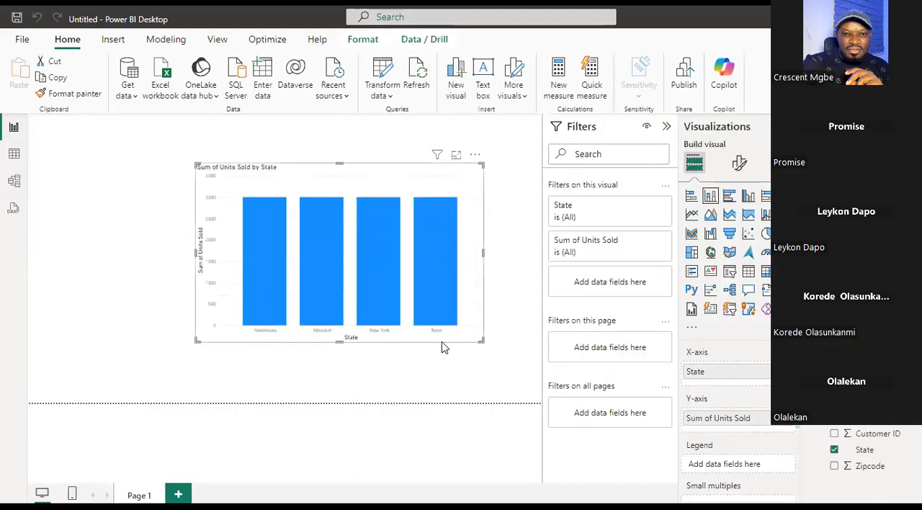
{"action": "left_click_drag", "start_coordinate": [483, 340], "coordinate": [519, 360]}
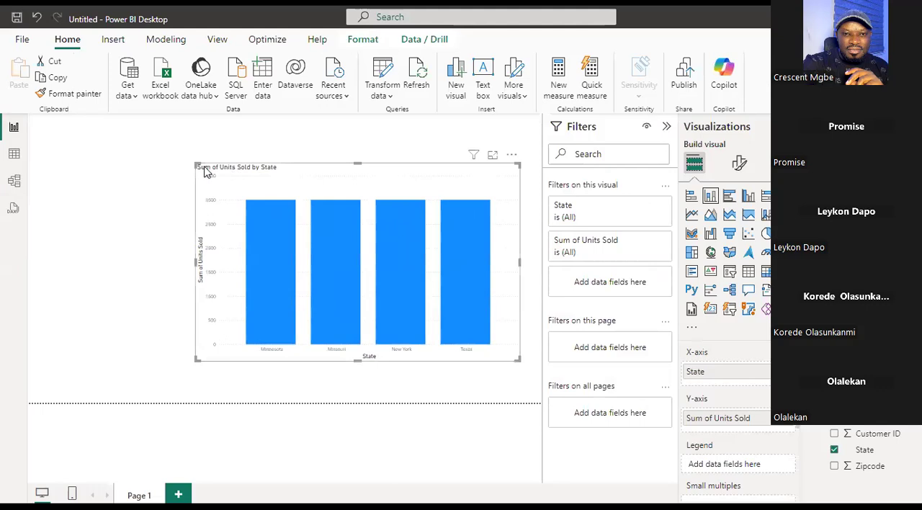
{"action": "left_click_drag", "start_coordinate": [195, 160], "coordinate": [140, 143]}
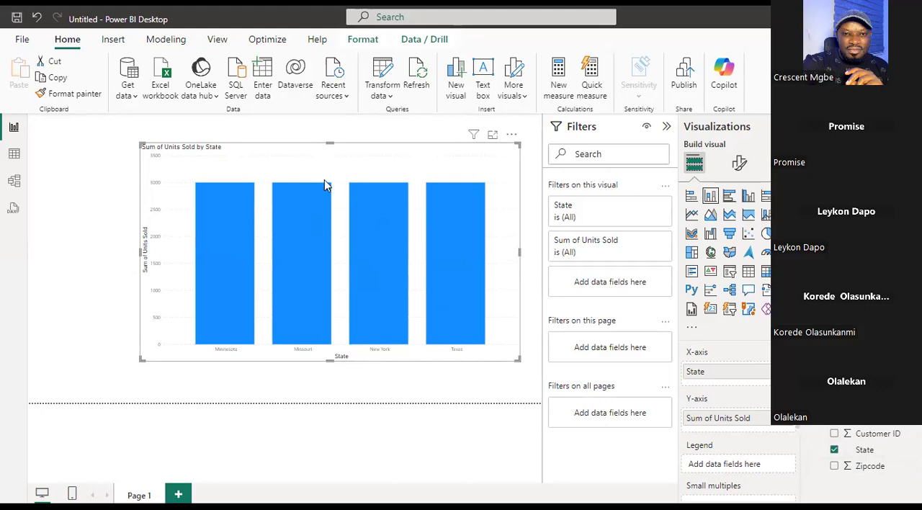
{"action": "left_click_drag", "start_coordinate": [261, 151], "coordinate": [209, 139]}
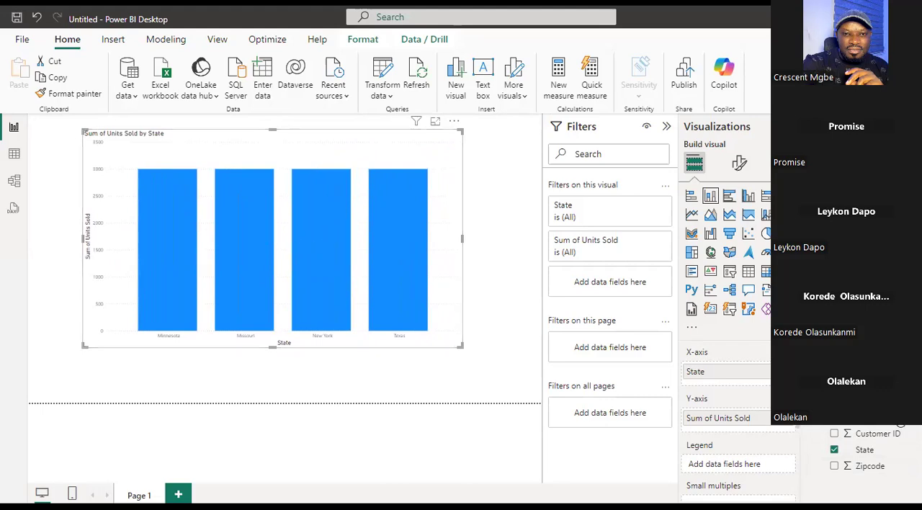
Start a new relationship in the data model from Customer ID in Customer Information (2) to Customer ID in Apocolypse Sales.
{"action": "left_click", "coordinate": [15, 184]}
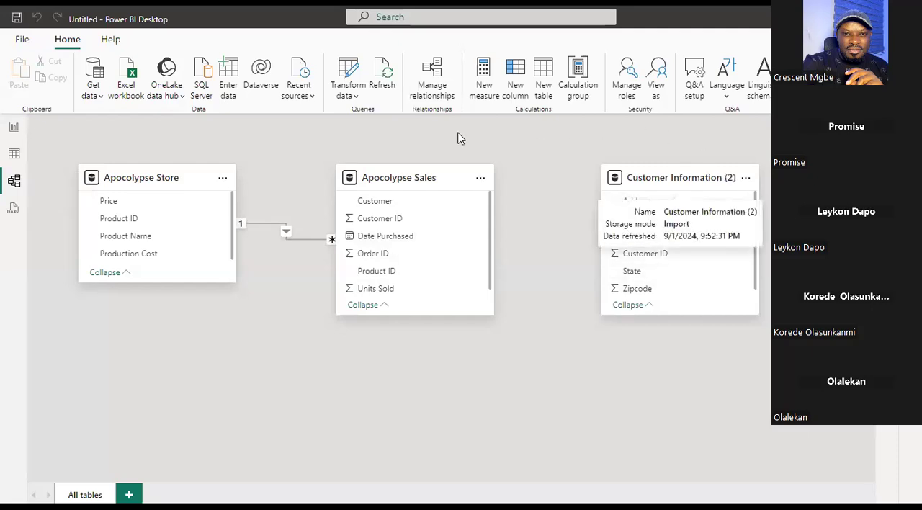
{"action": "left_click", "coordinate": [390, 219]}
{"action": "left_click_drag", "start_coordinate": [665, 246], "coordinate": [416, 222]}
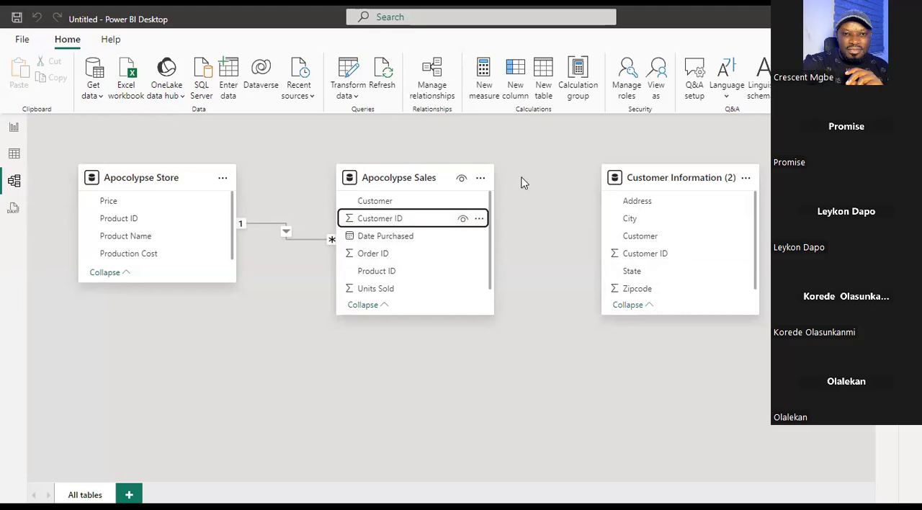
{"action": "left_click", "coordinate": [679, 256]}
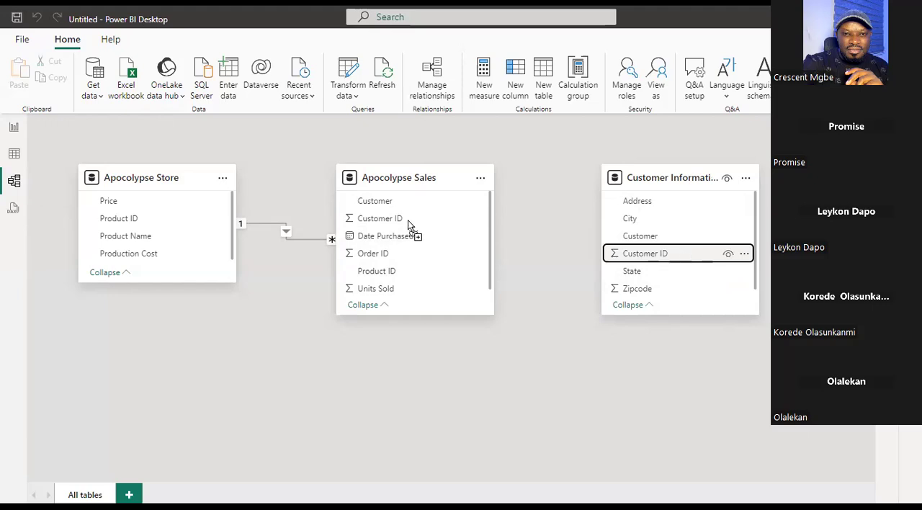
{"action": "left_click_drag", "start_coordinate": [442, 262], "coordinate": [423, 268]}
{"action": "left_click_drag", "start_coordinate": [418, 218], "coordinate": [419, 218]}
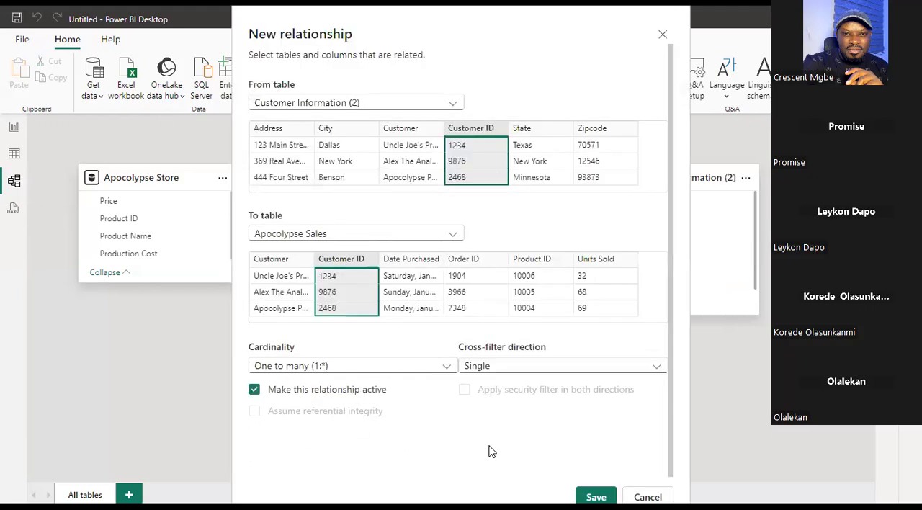
Save the one-to-many relationship with Single cross-filter direction after reviewing the direction options, and check the units-sold chart on the report page.
{"action": "left_click", "coordinate": [576, 367]}
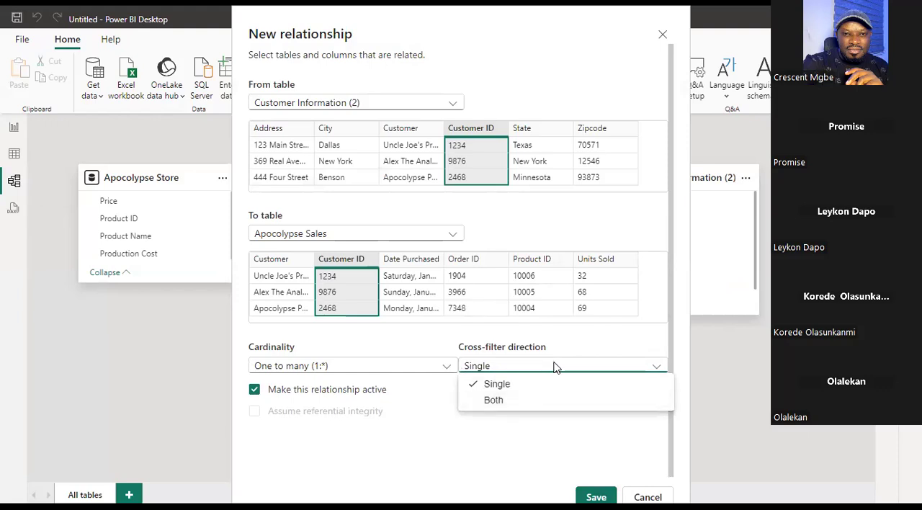
{"action": "left_click", "coordinate": [551, 366]}
{"action": "left_click", "coordinate": [535, 369]}
{"action": "left_click", "coordinate": [534, 367]}
{"action": "left_click", "coordinate": [533, 369]}
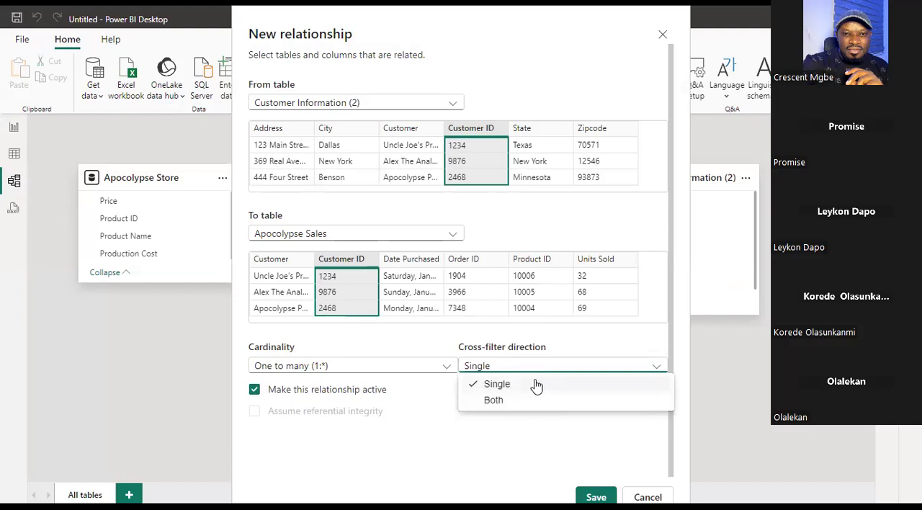
{"action": "left_click", "coordinate": [542, 367]}
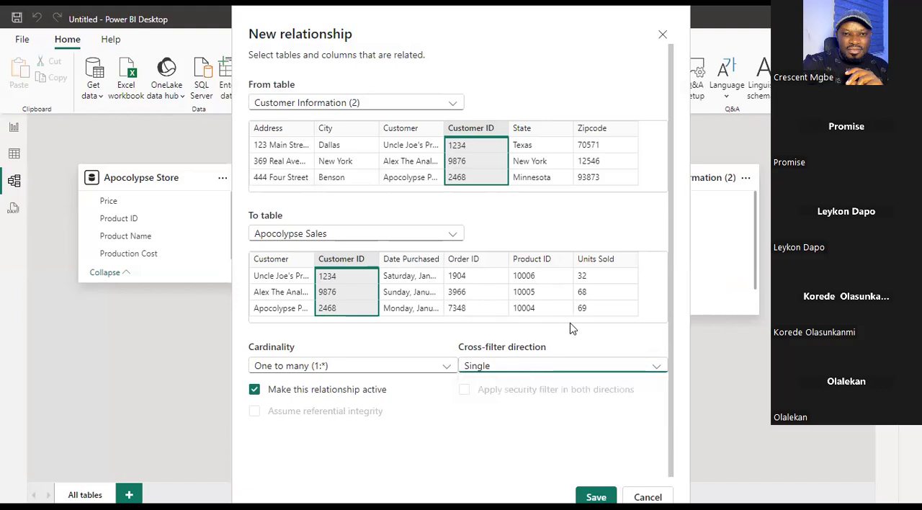
{"action": "left_click", "coordinate": [596, 497]}
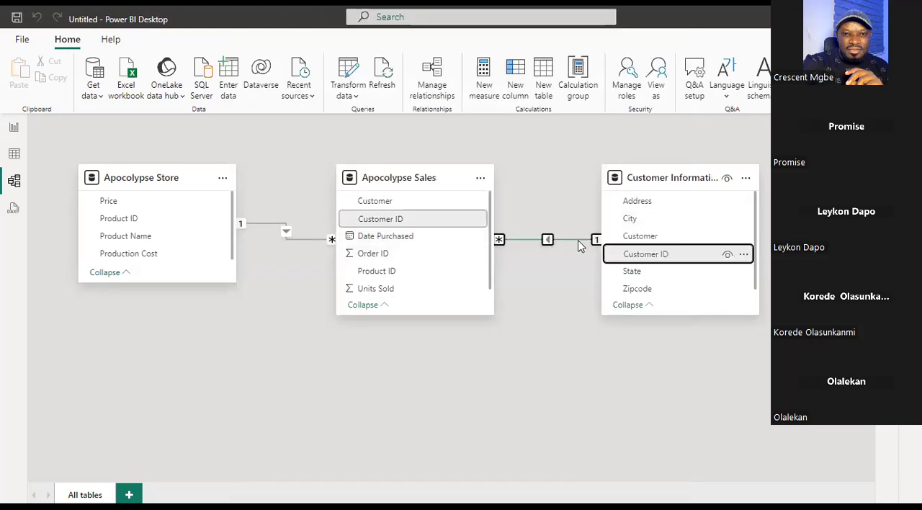
{"action": "left_click", "coordinate": [13, 128]}
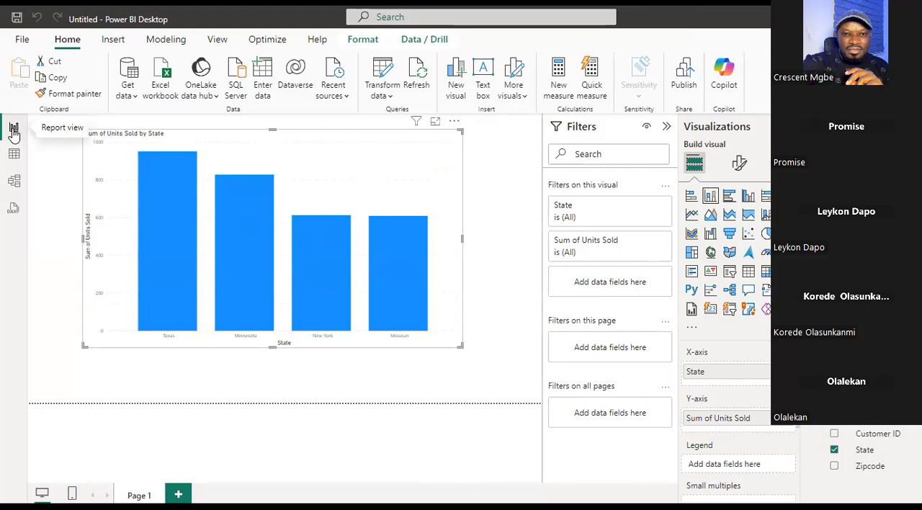
Edit the relationship between Apocolypse Sales and Customer Information (2), setting its cross-filter direction to Both.
{"action": "left_click", "coordinate": [14, 181]}
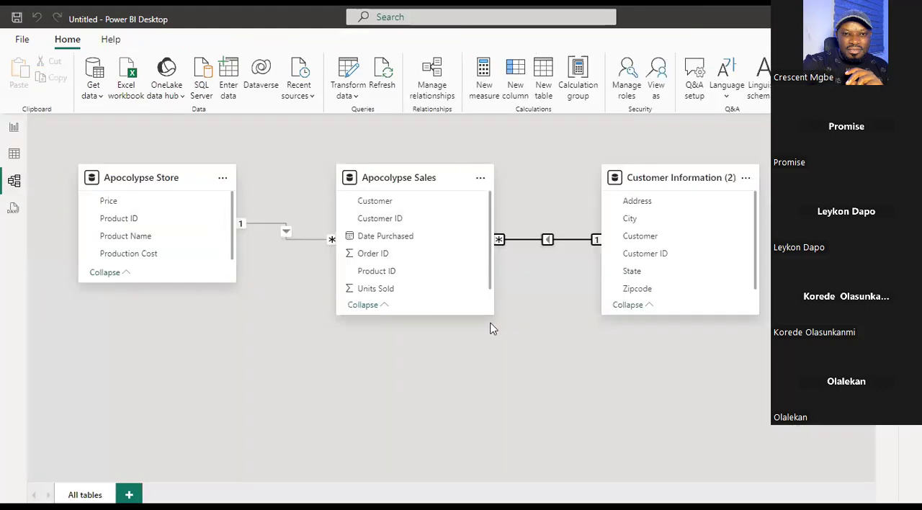
{"action": "right_click", "coordinate": [558, 238]}
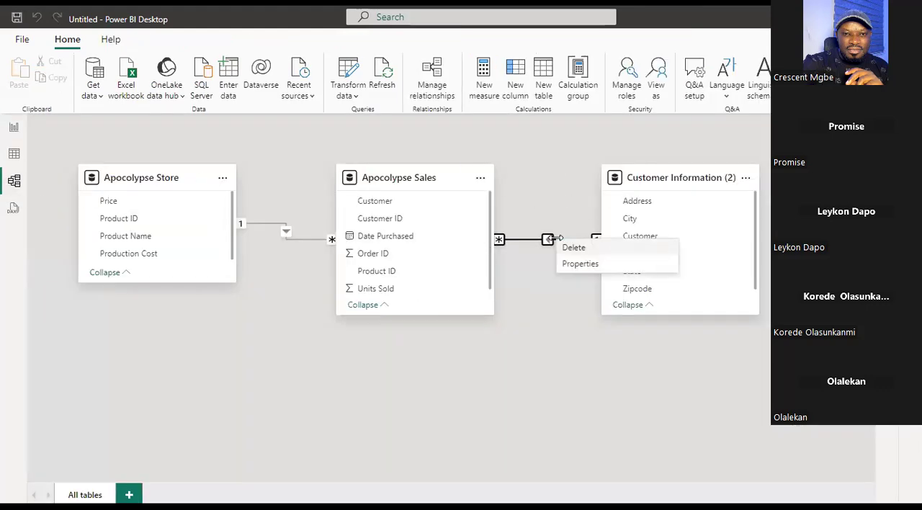
{"action": "left_click", "coordinate": [577, 263]}
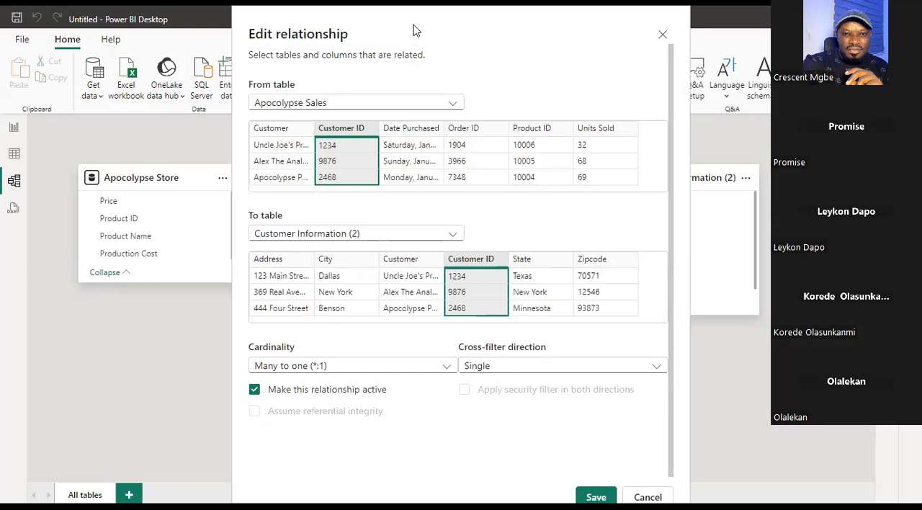
{"action": "left_click_drag", "start_coordinate": [416, 30], "coordinate": [389, 354]}
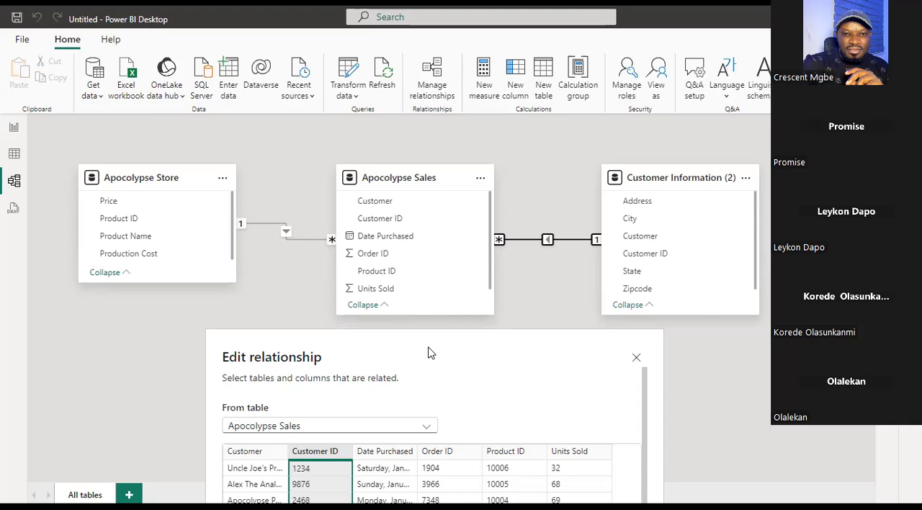
{"action": "left_click_drag", "start_coordinate": [506, 160], "coordinate": [467, 354]}
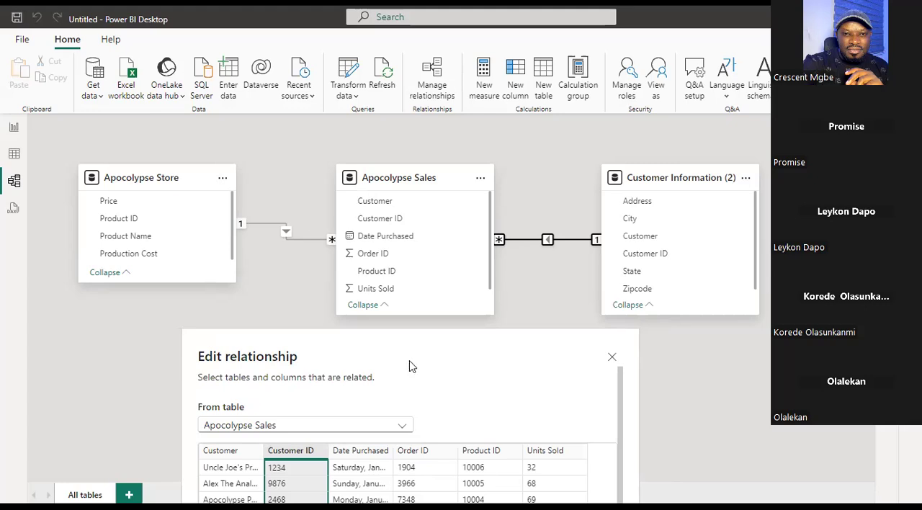
{"action": "left_click", "coordinate": [529, 384]}
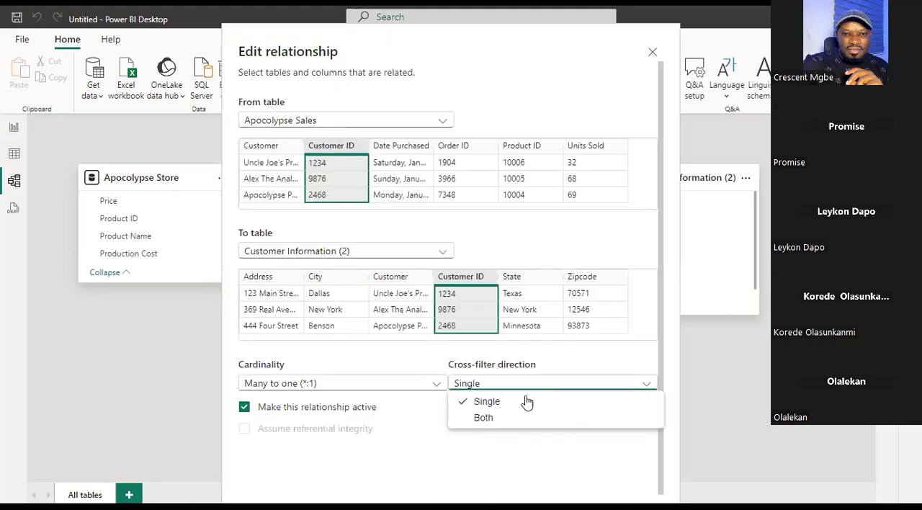
{"action": "left_click", "coordinate": [508, 423]}
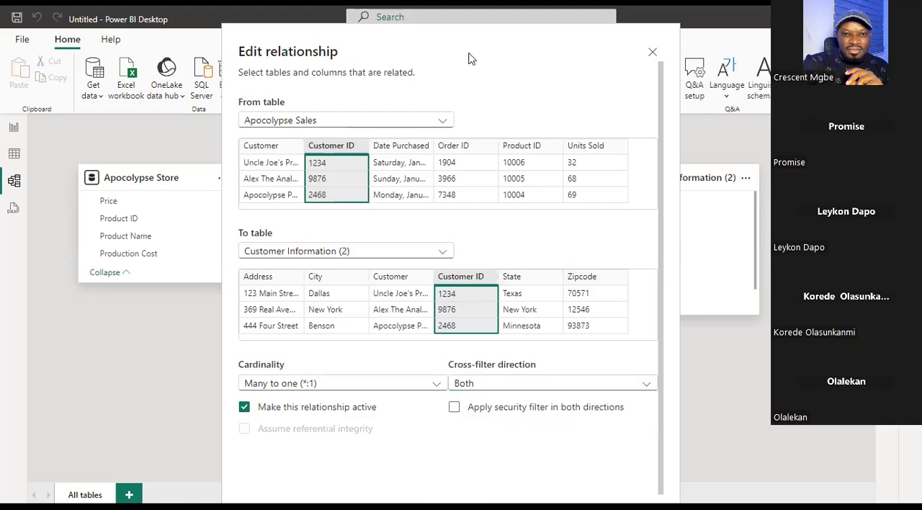
{"action": "left_click", "coordinate": [613, 497]}
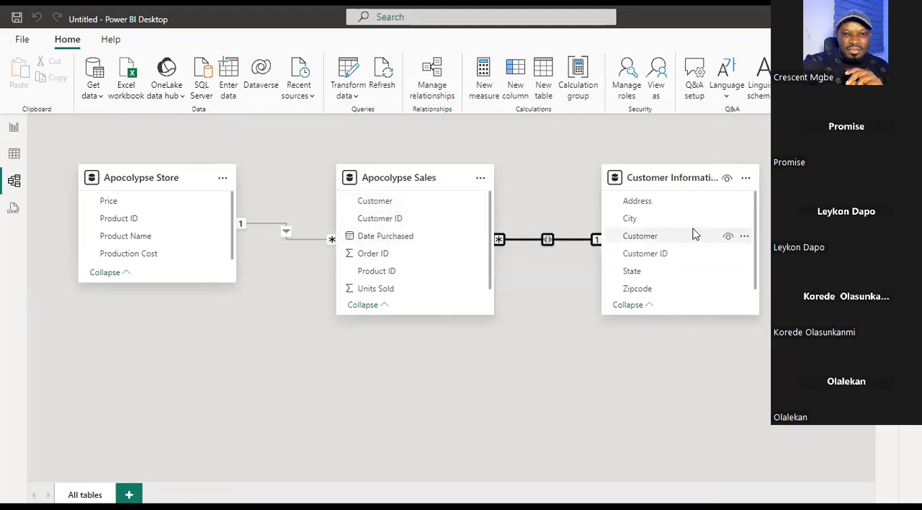
Return to the report page and shift the Sum of Units Sold by State chart slightly down and to the right.
{"action": "left_click", "coordinate": [10, 129]}
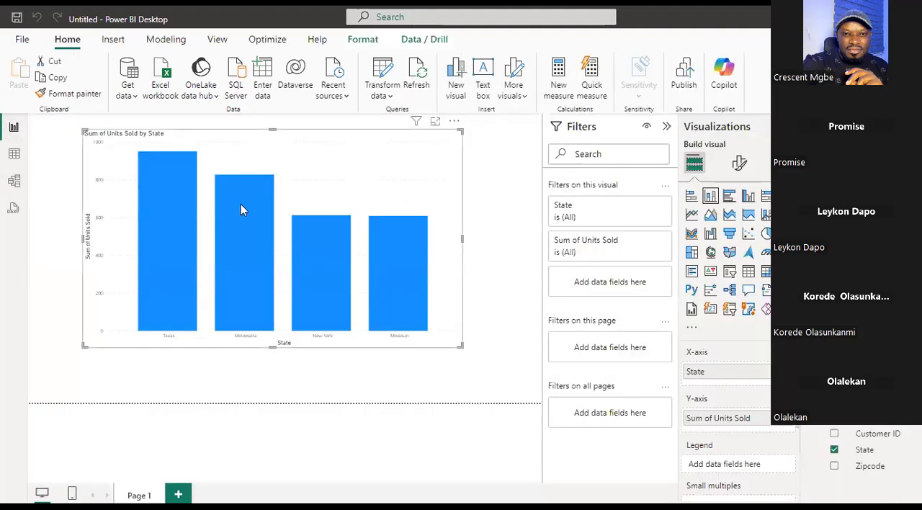
{"action": "left_click_drag", "start_coordinate": [338, 147], "coordinate": [346, 165]}
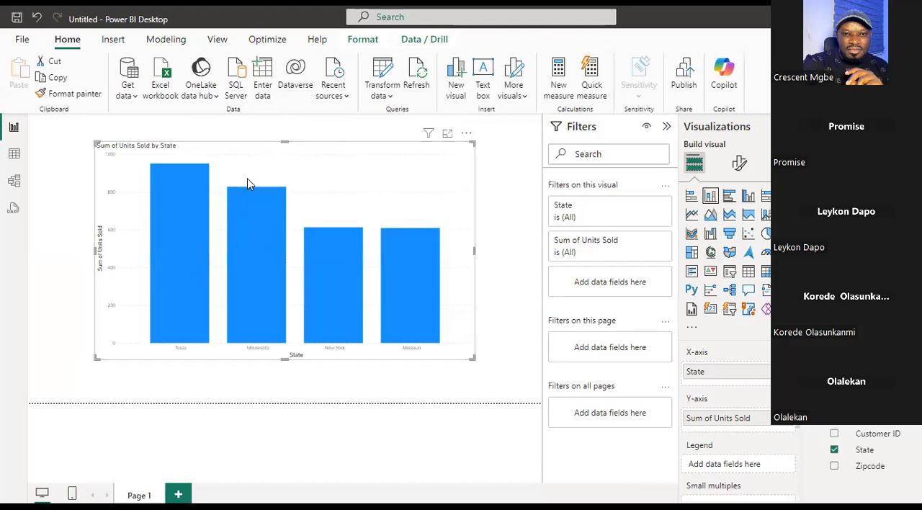
Set the cross-filter direction of the Apocolypse Sales to Customer Information (2) relationship to Single and save it.
{"action": "left_click", "coordinate": [11, 180]}
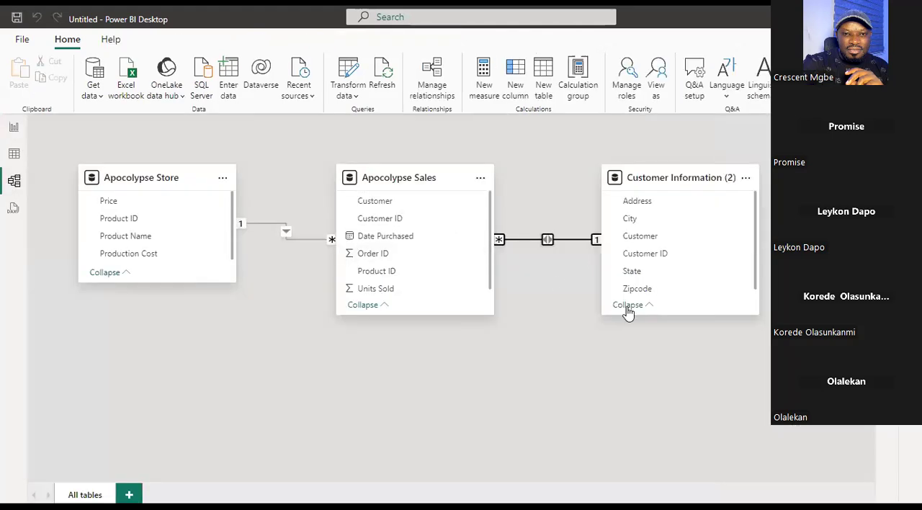
{"action": "right_click", "coordinate": [568, 241]}
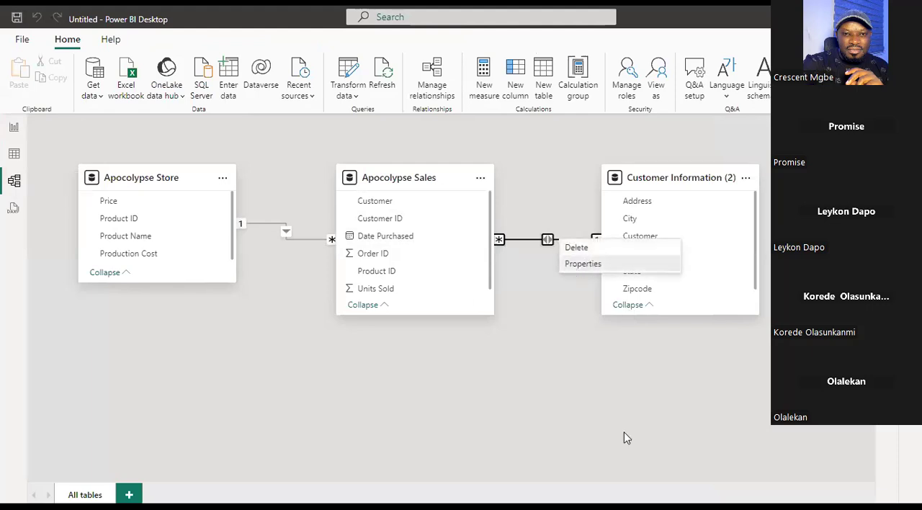
{"action": "left_click", "coordinate": [582, 263]}
{"action": "left_click", "coordinate": [561, 366]}
{"action": "left_click", "coordinate": [497, 382]}
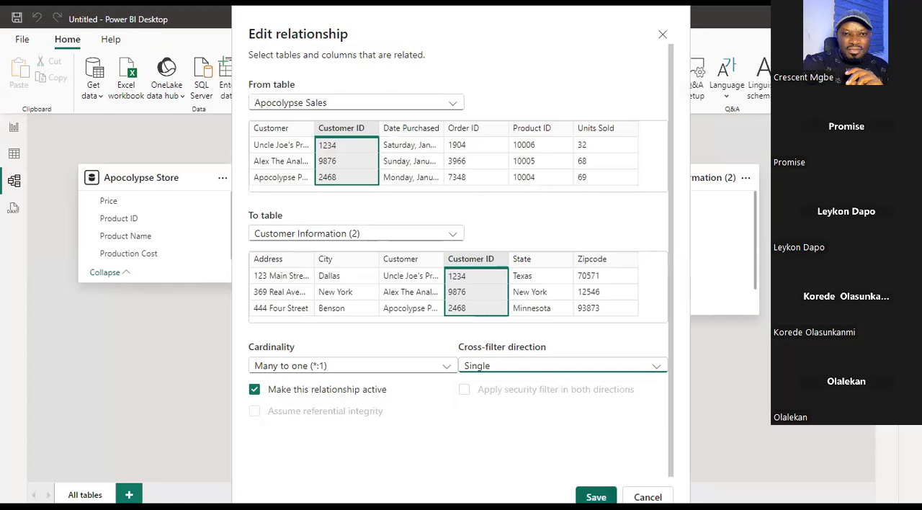
{"action": "left_click", "coordinate": [596, 496]}
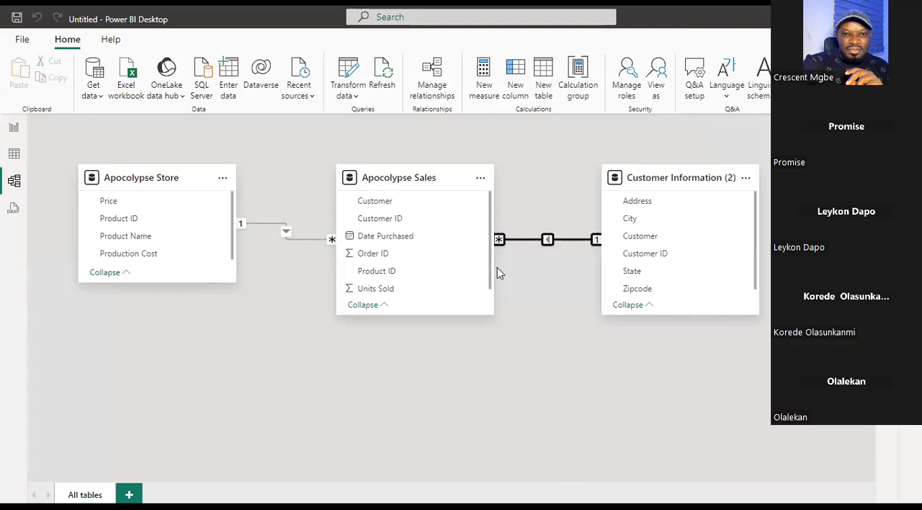
Switch to the Class_Assesment[1].xlsx workbook in Excel and look through the order rows on the Order1 sheet.
{"action": "key", "text": "alt+Tab"}
{"action": "scroll", "coordinate": [529, 246], "scroll_direction": "down", "scroll_amount": 20}
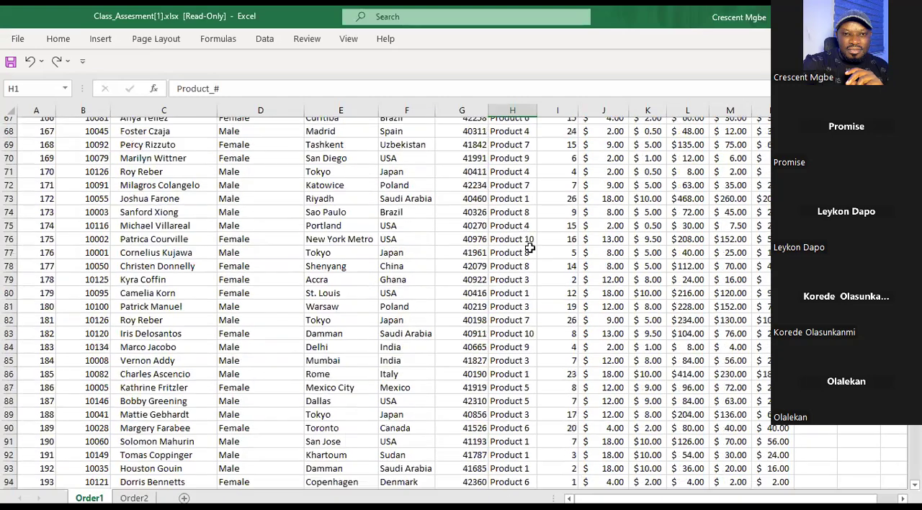
{"action": "scroll", "coordinate": [529, 247], "scroll_direction": "down", "scroll_amount": 4}
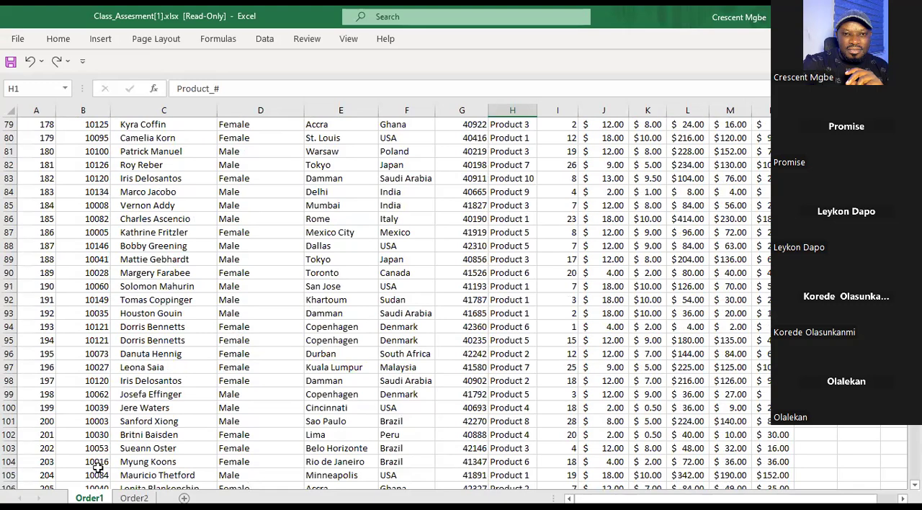
{"action": "scroll", "coordinate": [252, 245], "scroll_direction": "up", "scroll_amount": 20}
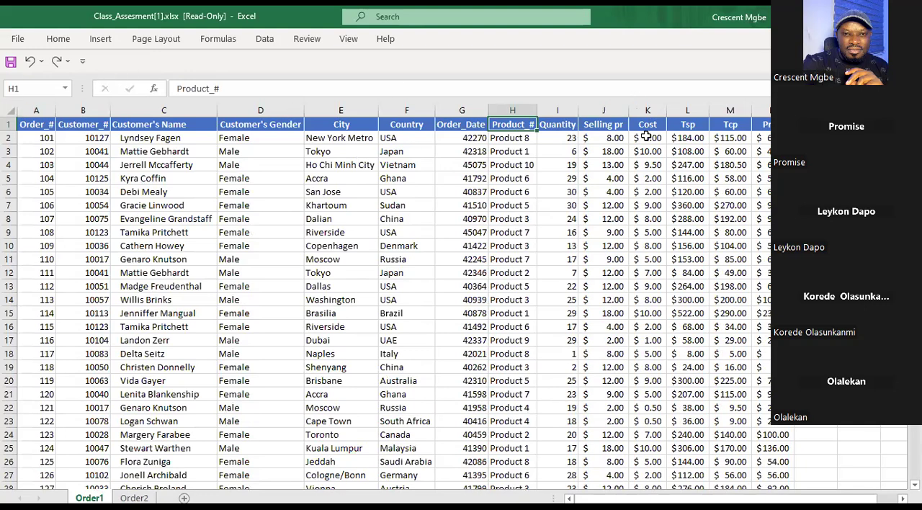
Highlight the order-related headers Order_#, Order_Date and Quantity together on the Order1 sheet.
{"action": "left_click", "coordinate": [815, 164]}
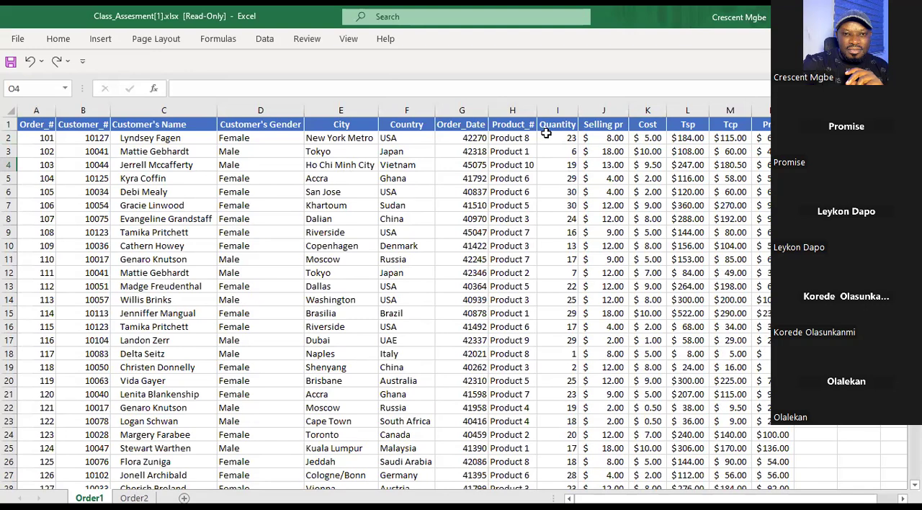
{"action": "left_click", "coordinate": [30, 125]}
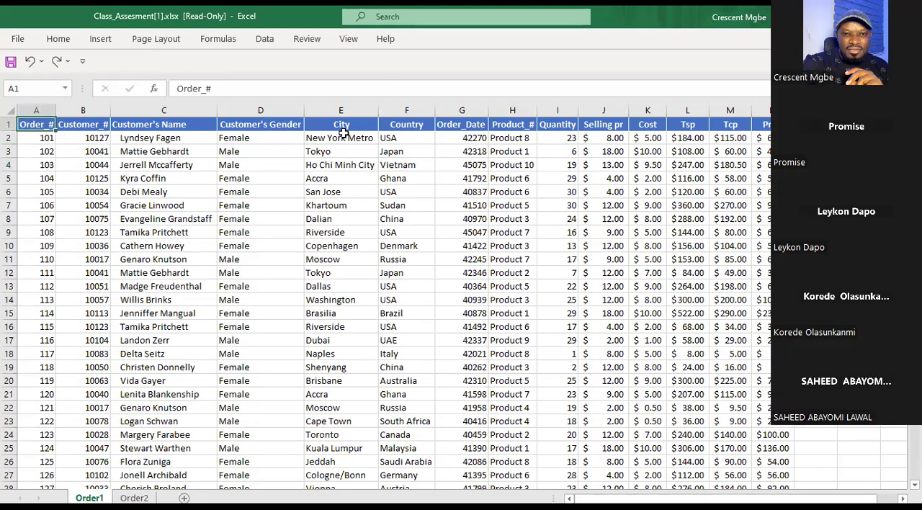
{"action": "left_click", "coordinate": [470, 125]}
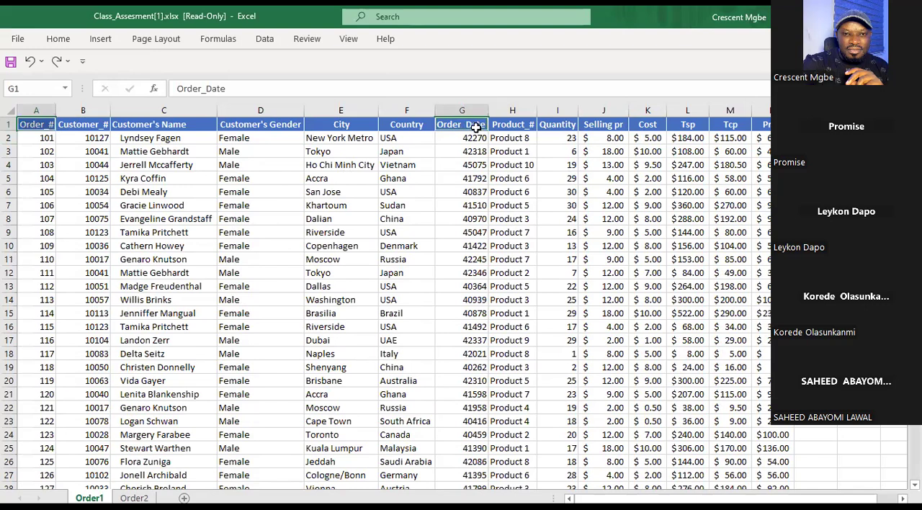
{"action": "left_click", "coordinate": [568, 125]}
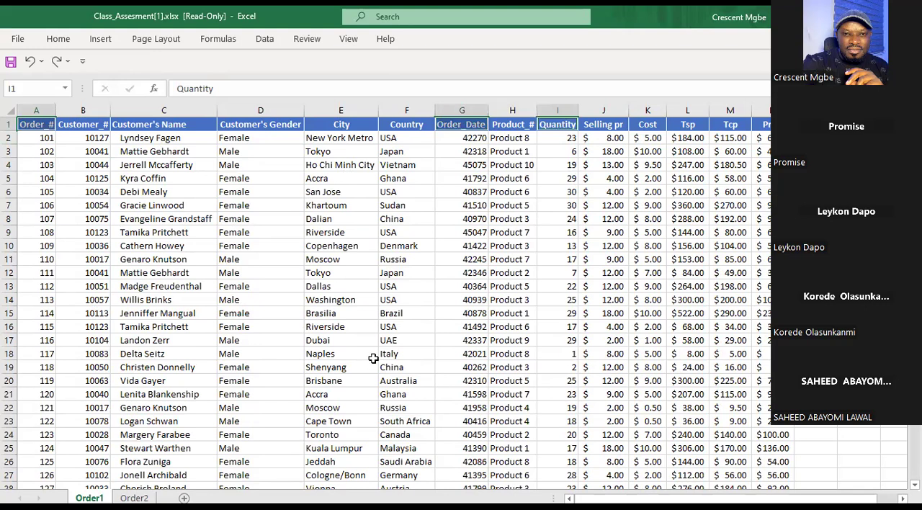
Highlight the customer-related headers Customer_#, Customer's Name, Customer's Gender, City and Country together on the Order1 sheet.
{"action": "left_click", "coordinate": [97, 126]}
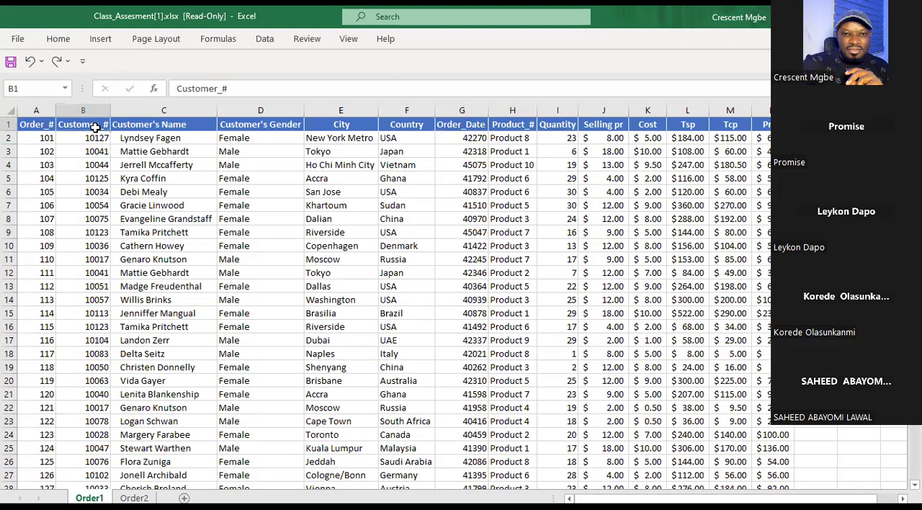
{"action": "left_click", "coordinate": [173, 127], "text": "ctrl"}
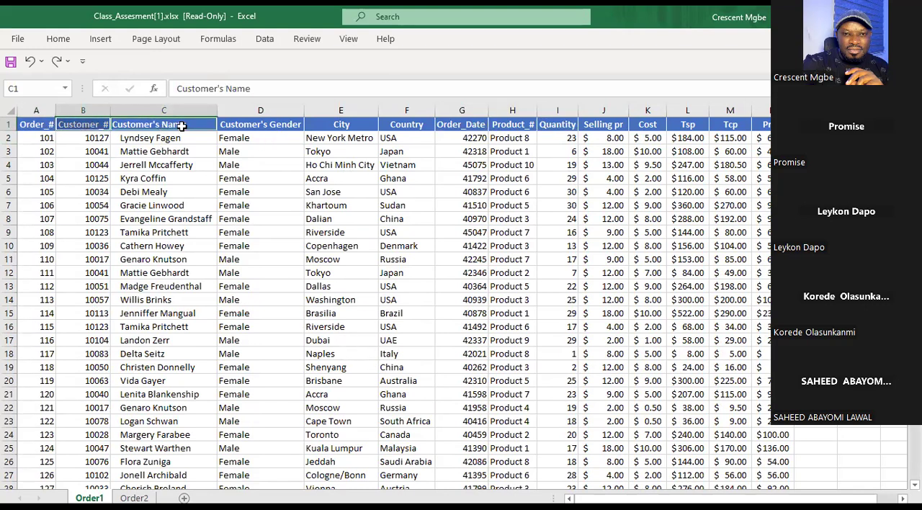
{"action": "left_click", "coordinate": [267, 127], "text": "ctrl"}
{"action": "left_click", "coordinate": [338, 124], "text": "ctrl"}
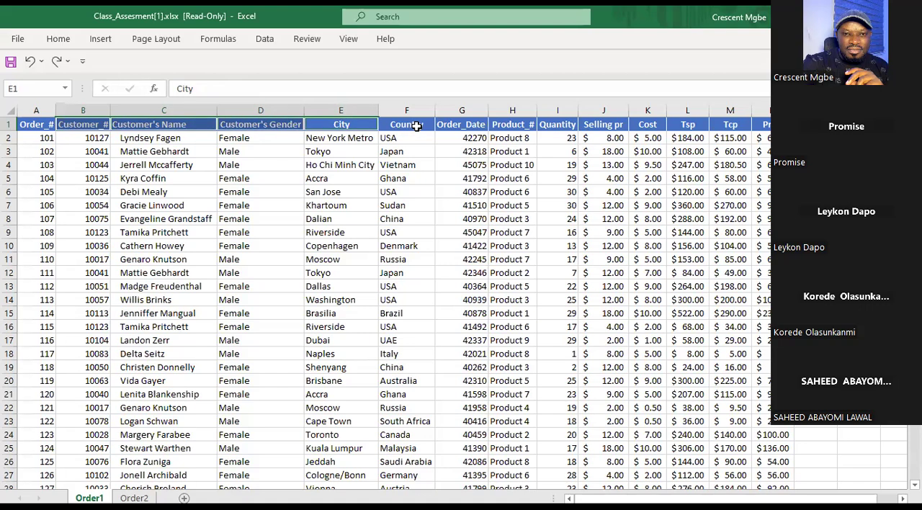
{"action": "left_click", "coordinate": [416, 126], "text": "ctrl"}
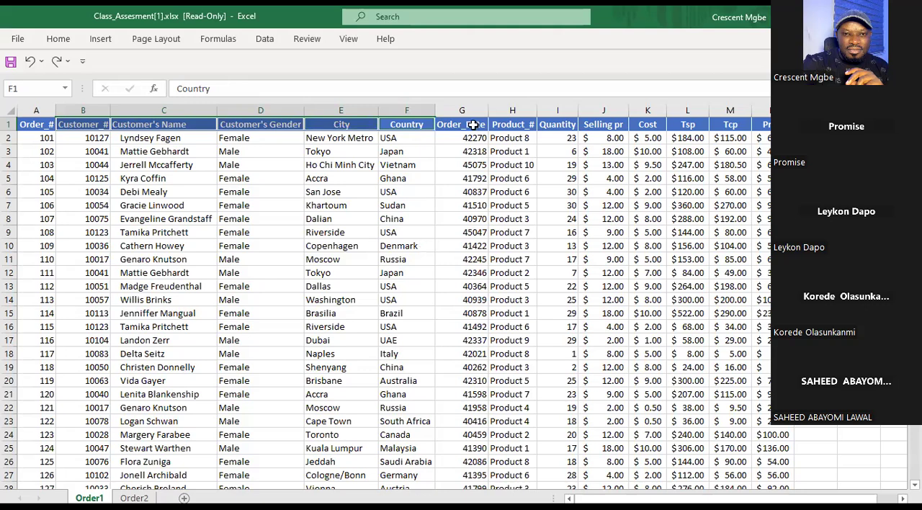
Highlight the product-related headers Product_#, Selling pr, Cost, Tsp, Tcp and Profit together on the Order1 sheet.
{"action": "left_click", "coordinate": [517, 125]}
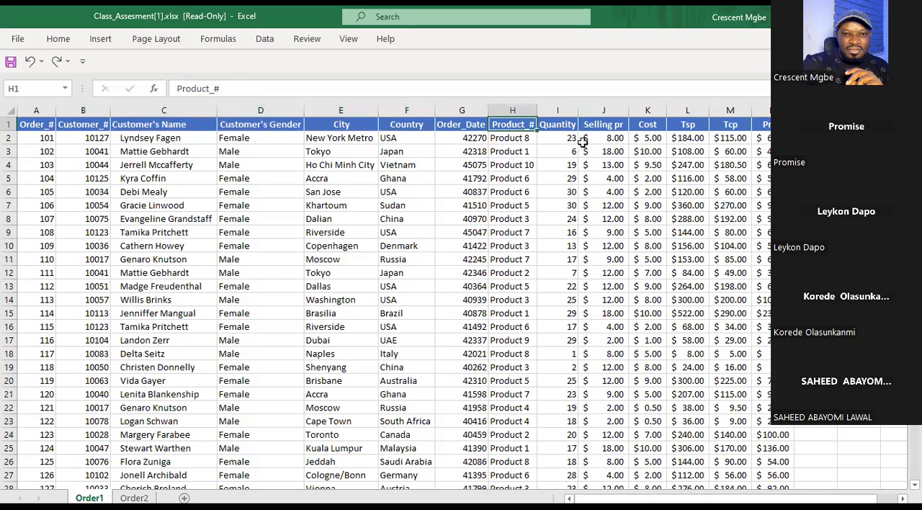
{"action": "left_click", "coordinate": [616, 126], "text": "ctrl"}
{"action": "left_click", "coordinate": [652, 128], "text": "ctrl"}
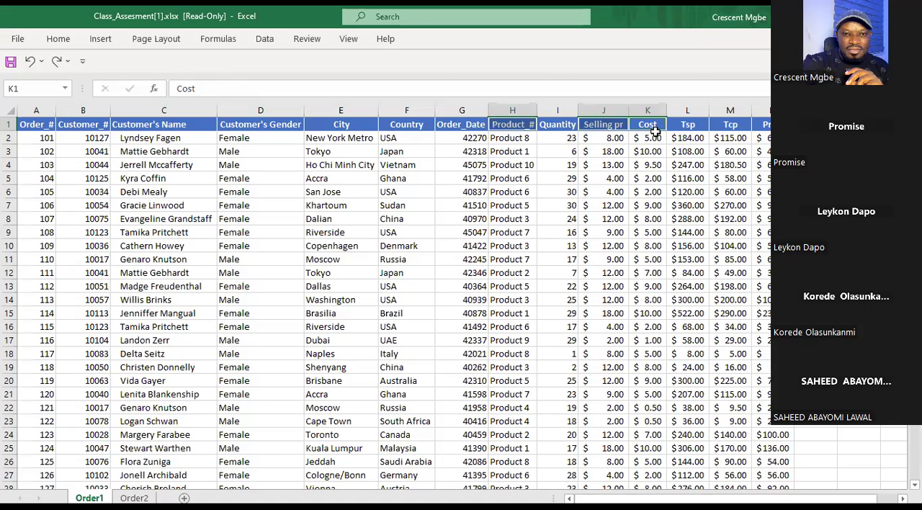
{"action": "left_click", "coordinate": [692, 128], "text": "ctrl"}
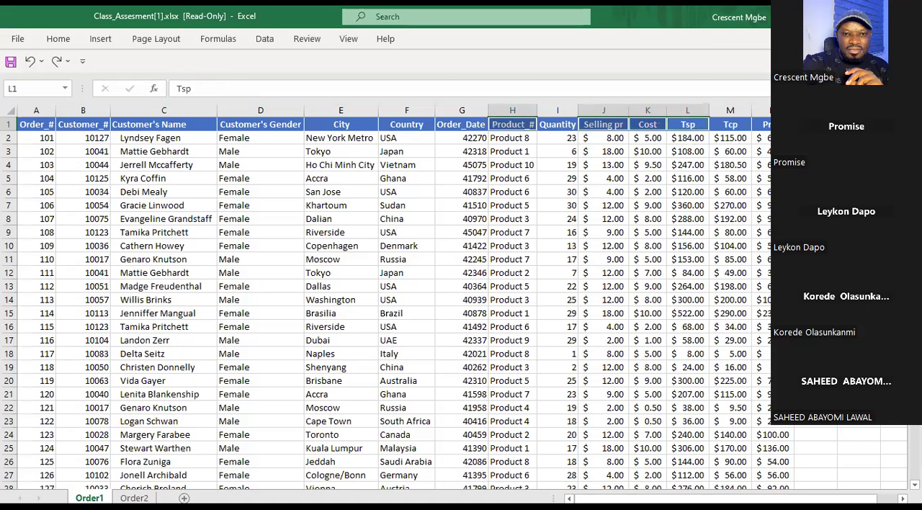
{"action": "left_click", "coordinate": [777, 128], "text": "ctrl"}
{"action": "left_click", "coordinate": [728, 128], "text": "ctrl"}
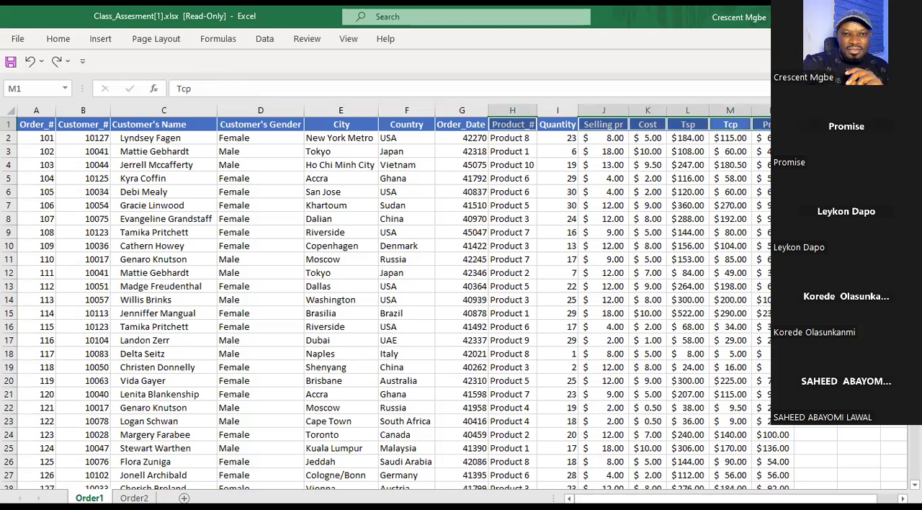
Point out sample order, customer and product entries in the first rows of the Order1 sheet.
{"action": "left_click", "coordinate": [251, 246]}
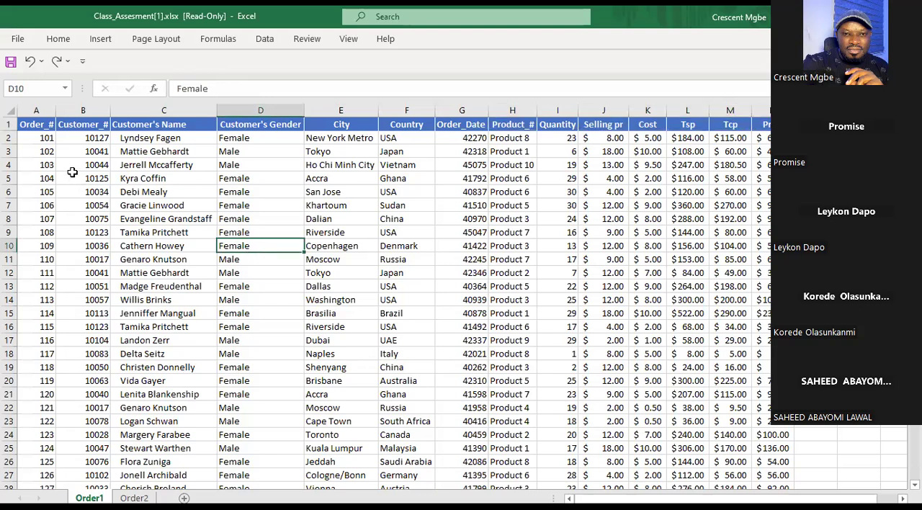
{"action": "left_click", "coordinate": [31, 126]}
{"action": "left_click", "coordinate": [140, 143]}
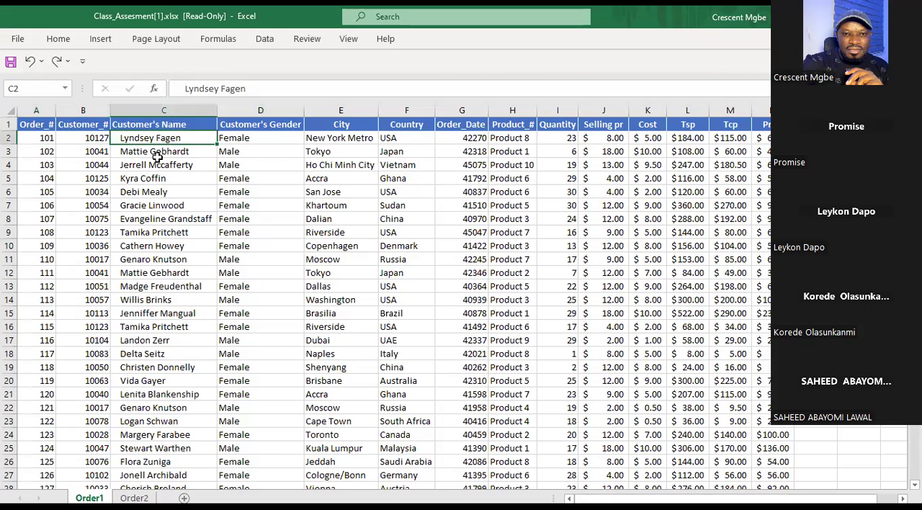
{"action": "left_click", "coordinate": [484, 153]}
{"action": "left_click", "coordinate": [518, 151]}
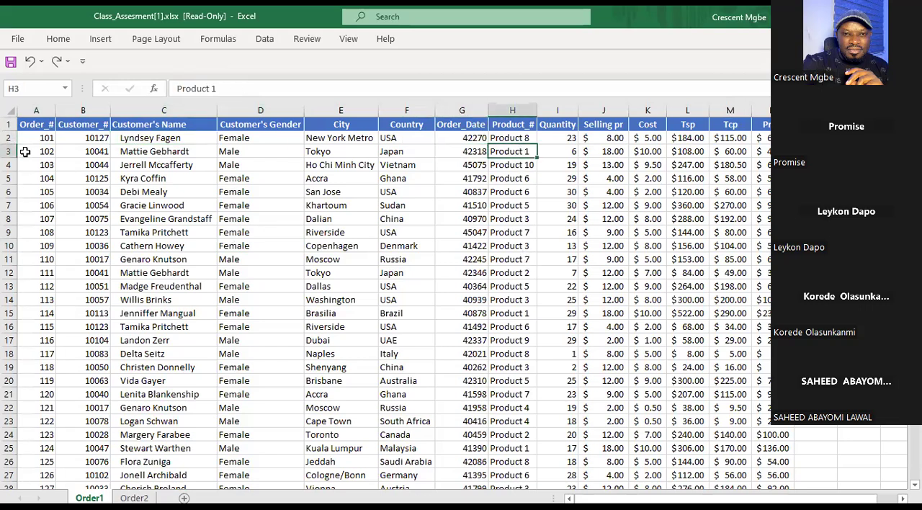
Check the Order_# range on the Order1 sheet by inspecting its first and last order rows.
{"action": "left_click", "coordinate": [44, 141]}
{"action": "scroll", "coordinate": [51, 216], "scroll_direction": "down", "scroll_amount": 15}
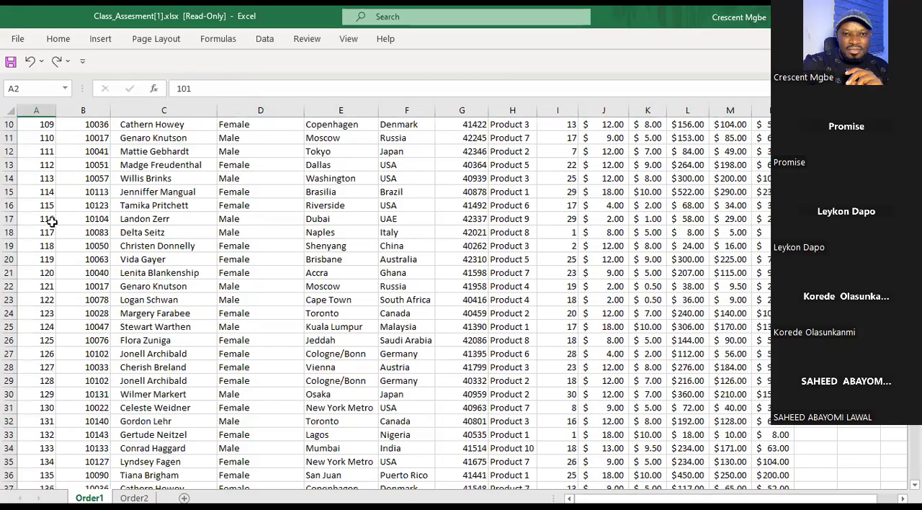
{"action": "scroll", "coordinate": [50, 283], "scroll_direction": "down", "scroll_amount": 20}
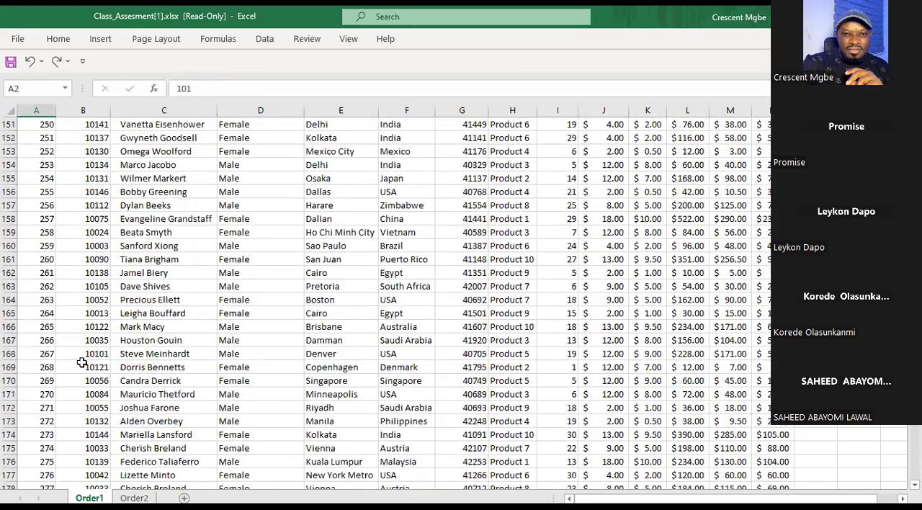
{"action": "scroll", "coordinate": [88, 388], "scroll_direction": "down", "scroll_amount": 12}
{"action": "scroll", "coordinate": [86, 241], "scroll_direction": "up", "scroll_amount": 6}
{"action": "left_click", "coordinate": [51, 258]}
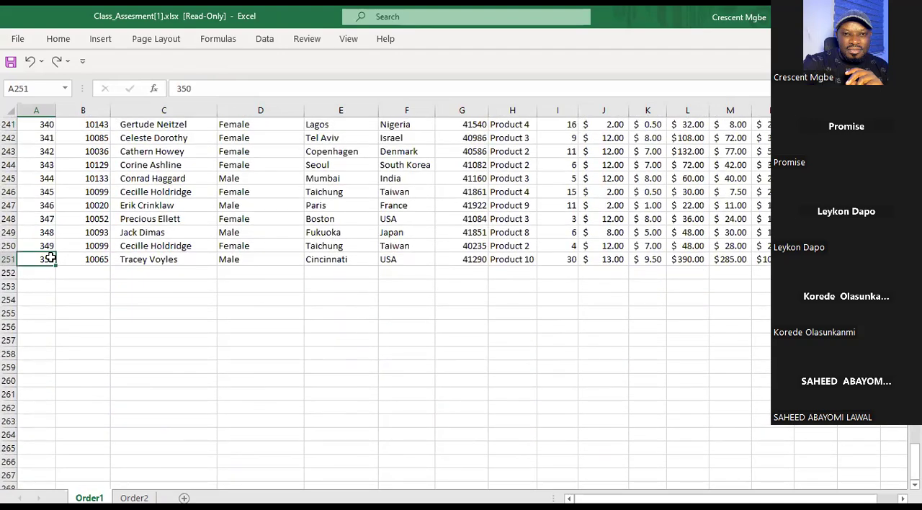
Open the Order2 sheet and check its Order_# range from the first order row to the last.
{"action": "left_click", "coordinate": [134, 497]}
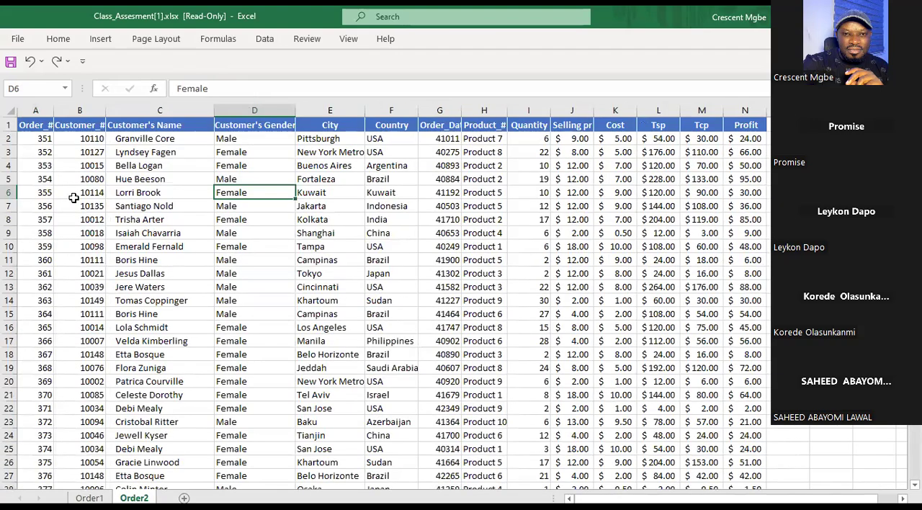
{"action": "left_click", "coordinate": [39, 140]}
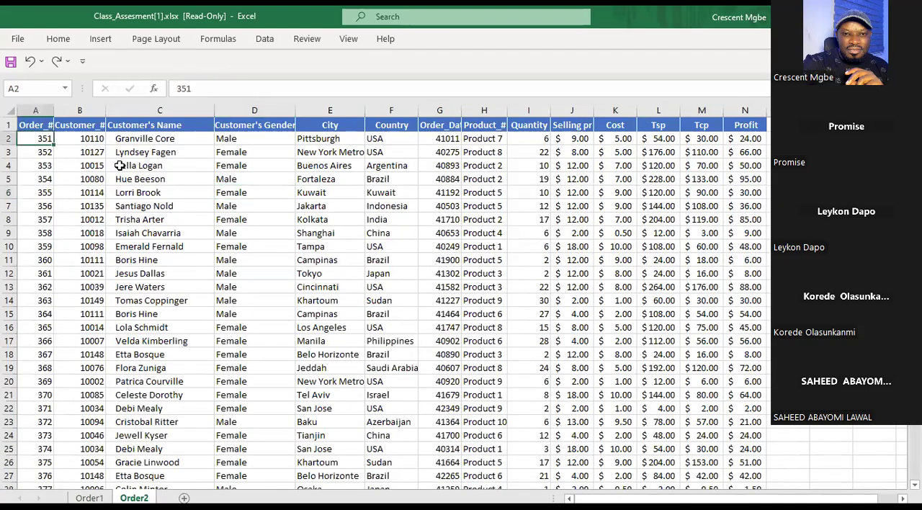
{"action": "scroll", "coordinate": [95, 295], "scroll_direction": "down", "scroll_amount": 4}
{"action": "scroll", "coordinate": [97, 307], "scroll_direction": "down", "scroll_amount": 20}
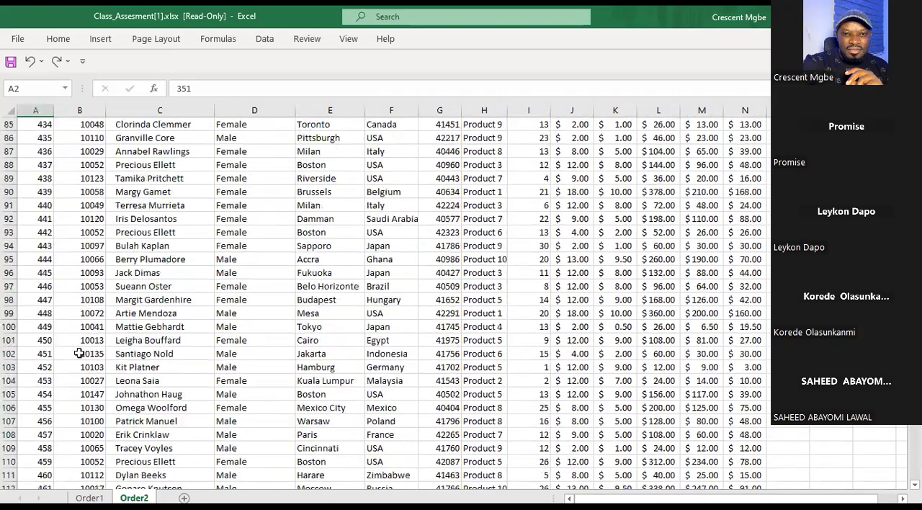
{"action": "scroll", "coordinate": [81, 361], "scroll_direction": "down", "scroll_amount": 20}
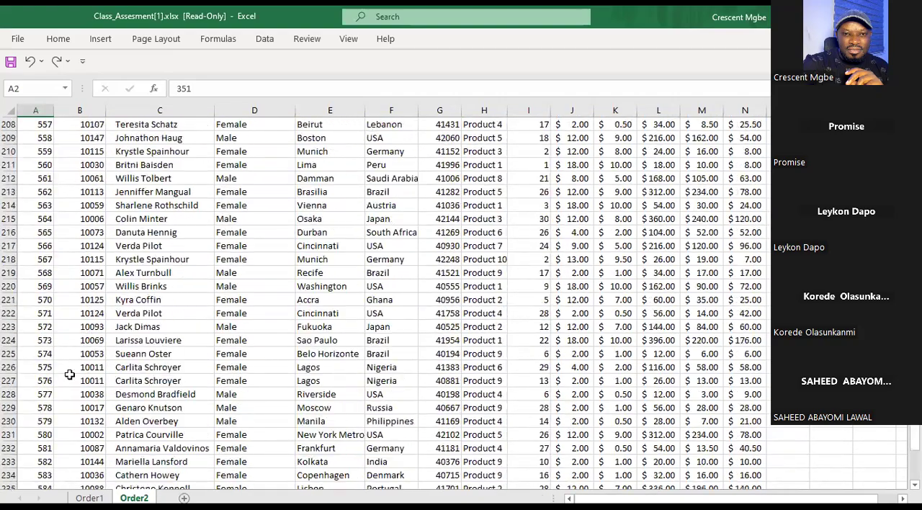
{"action": "left_click", "coordinate": [50, 260]}
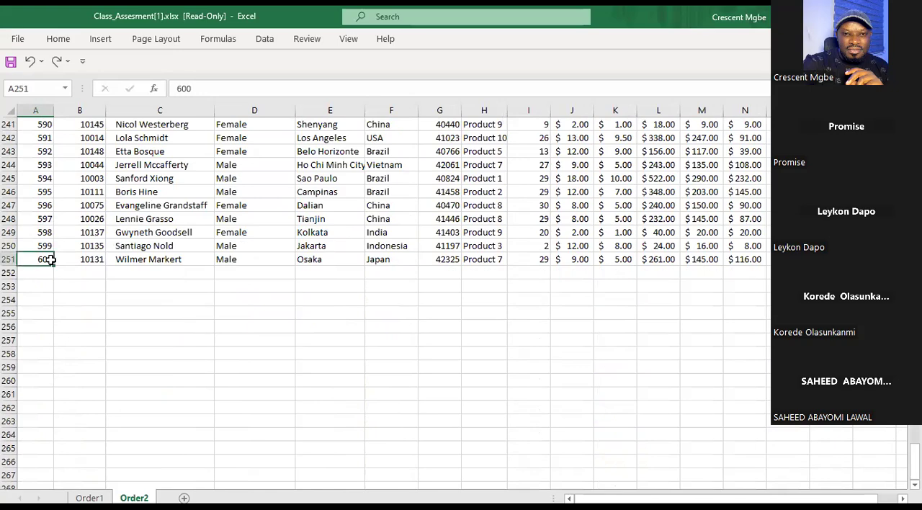
Compare the column headers of Order2 with those of Order1, including Customer_# and Customer's Name.
{"action": "scroll", "coordinate": [50, 260], "scroll_direction": "up", "scroll_amount": 5}
{"action": "left_click_drag", "start_coordinate": [915, 461], "coordinate": [915, 124]}
{"action": "left_click", "coordinate": [37, 124]}
{"action": "left_click", "coordinate": [72, 124]}
{"action": "left_click", "coordinate": [158, 126]}
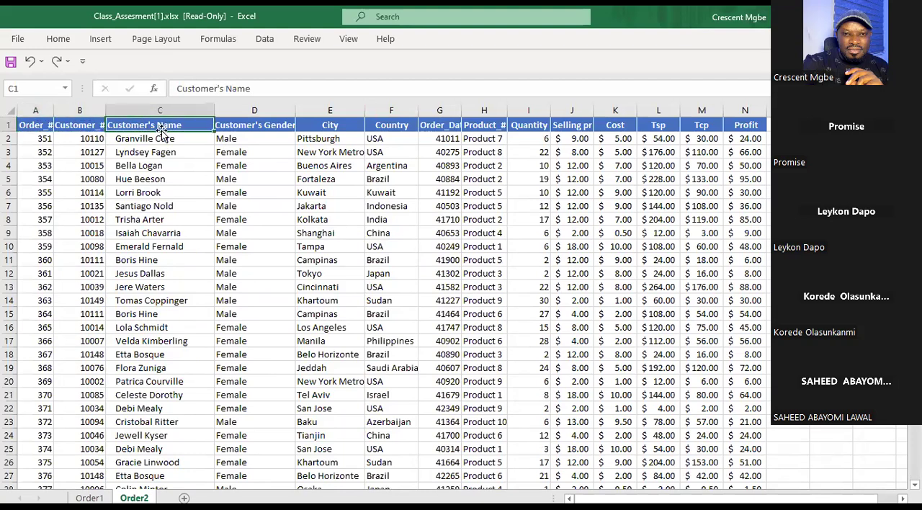
{"action": "left_click", "coordinate": [89, 497]}
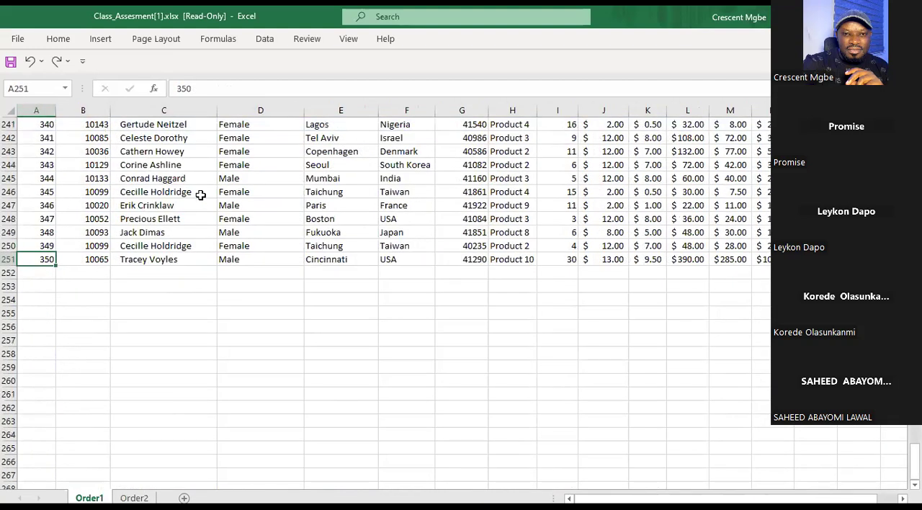
{"action": "left_click_drag", "start_coordinate": [914, 461], "coordinate": [915, 136]}
{"action": "left_click", "coordinate": [92, 128]}
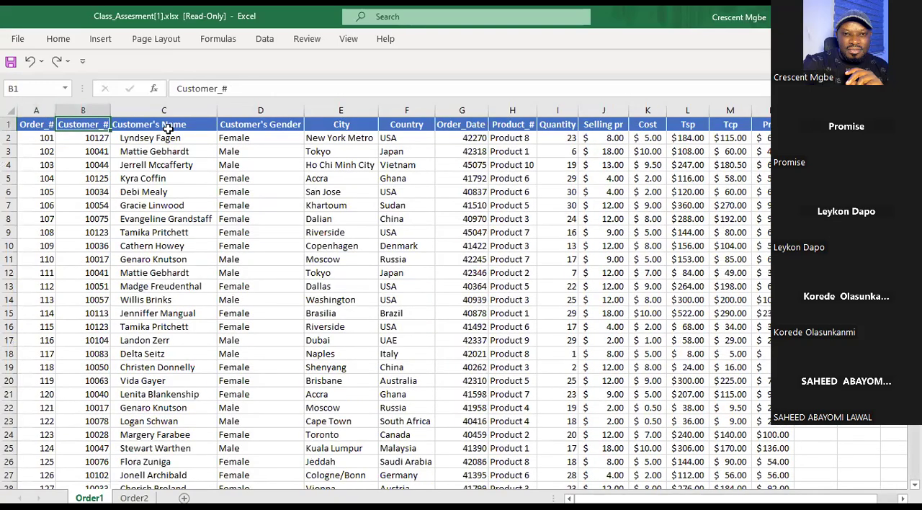
{"action": "left_click", "coordinate": [158, 126]}
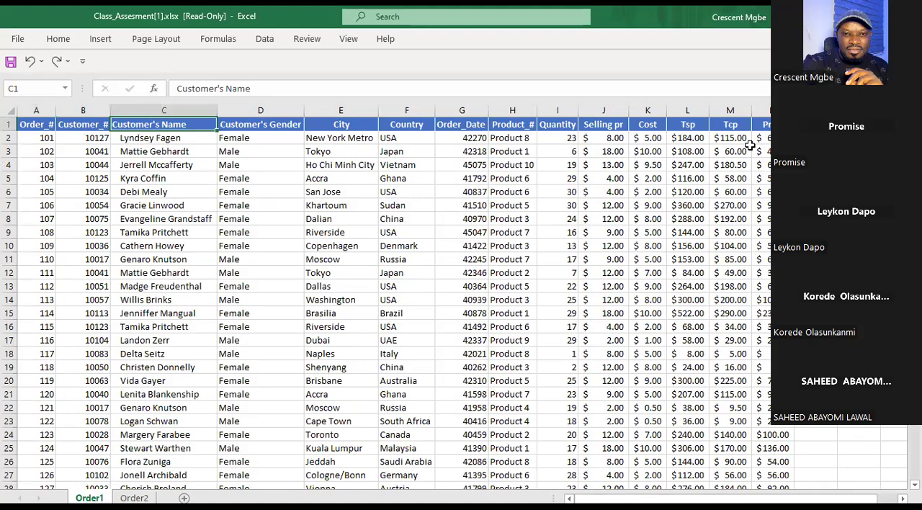
Alternate between the Order1 and Order2 sheets to compare their column layout and starting order numbers.
{"action": "left_click", "coordinate": [134, 497]}
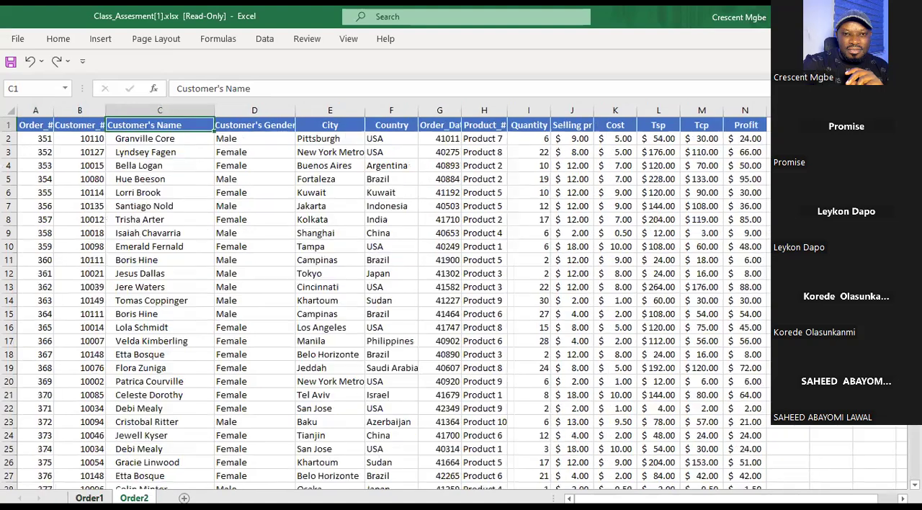
{"action": "left_click", "coordinate": [90, 498]}
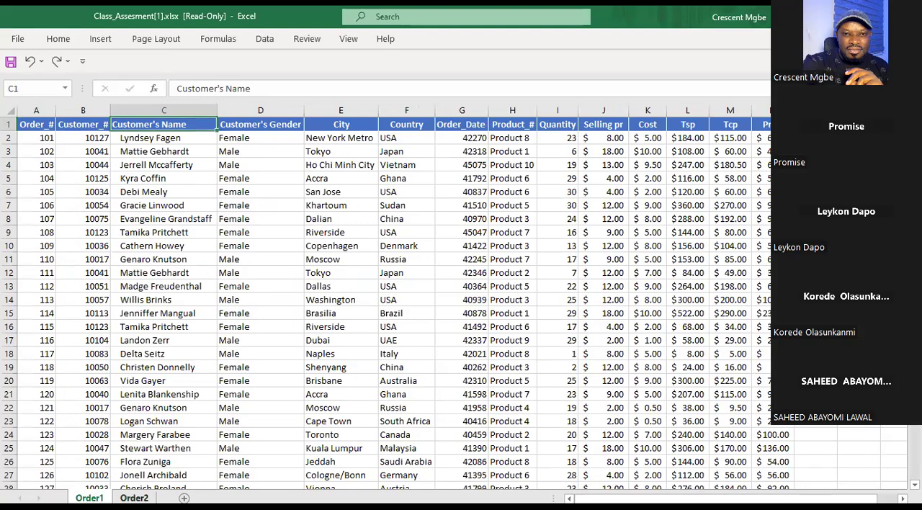
{"action": "left_click", "coordinate": [134, 498]}
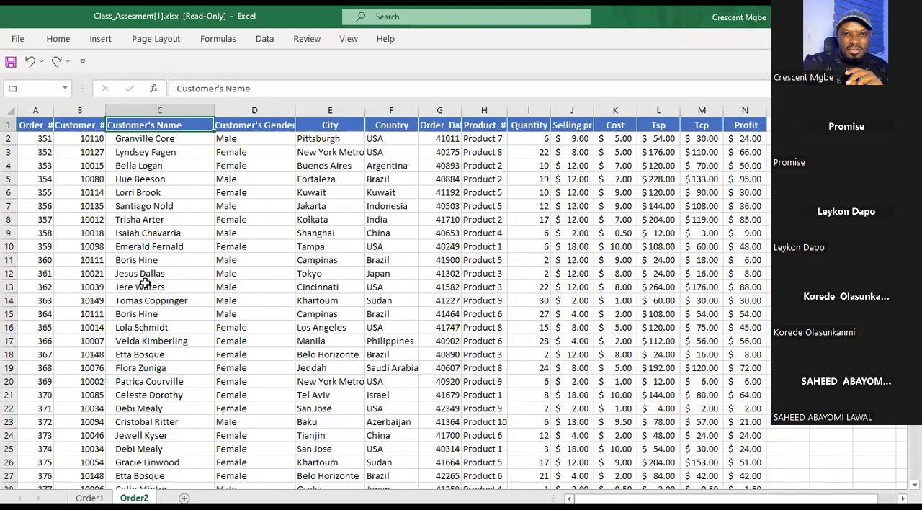
{"action": "left_click", "coordinate": [32, 139]}
{"action": "left_click", "coordinate": [31, 124]}
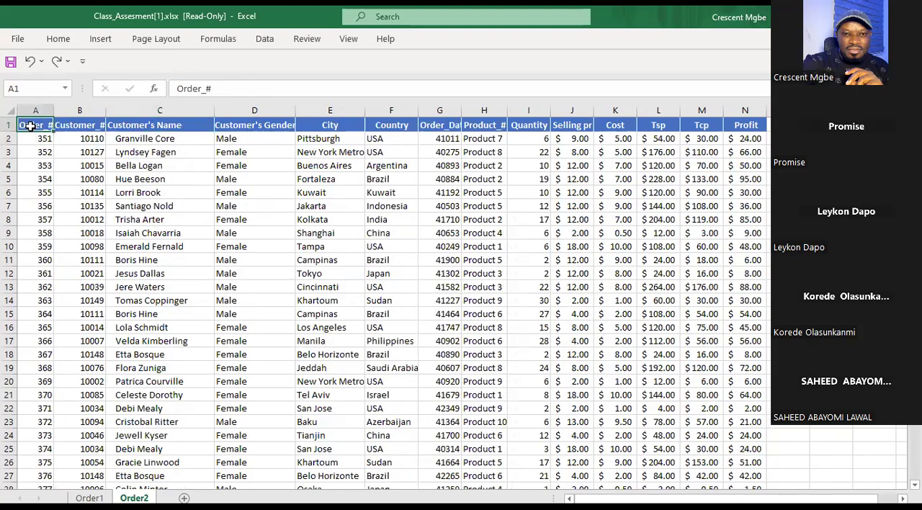
{"action": "left_click", "coordinate": [89, 498]}
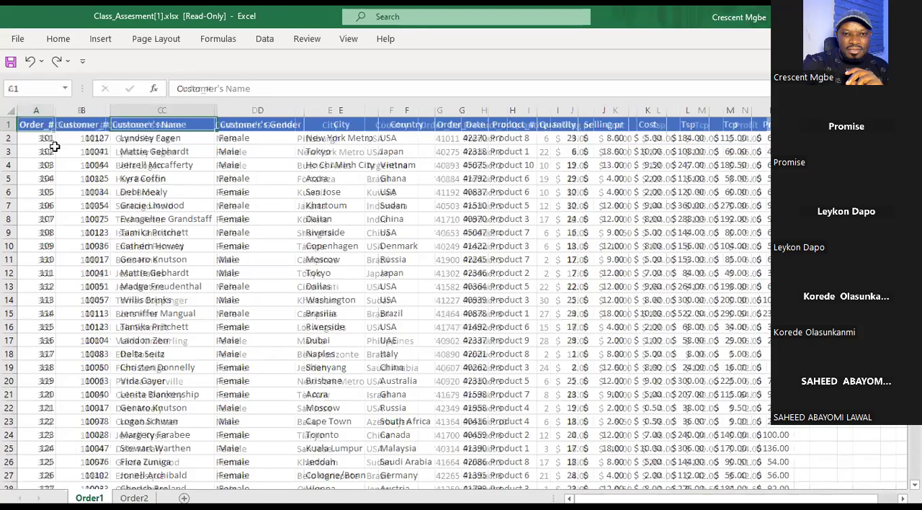
On the Order2 sheet, select all order rows from cell A2 across to the Profit column, without headers, and copy them.
{"action": "left_click", "coordinate": [134, 498]}
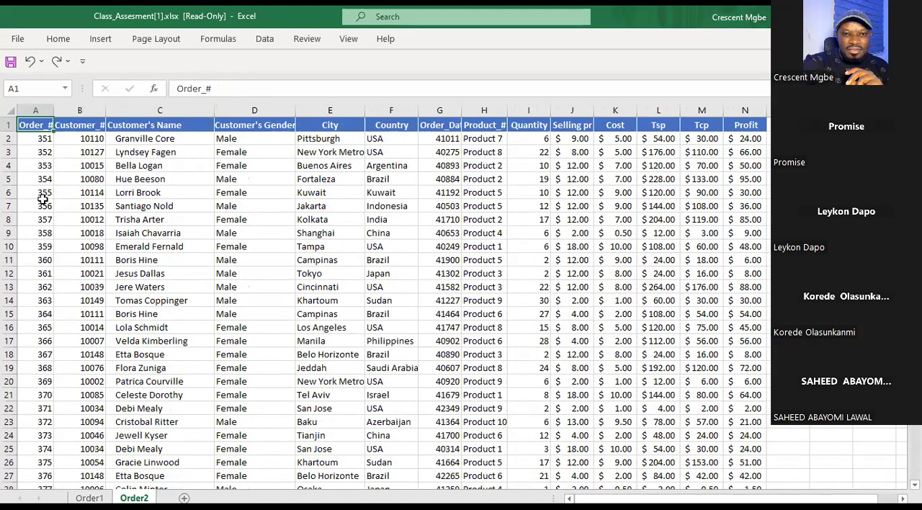
{"action": "left_click_drag", "start_coordinate": [29, 137], "coordinate": [752, 175]}
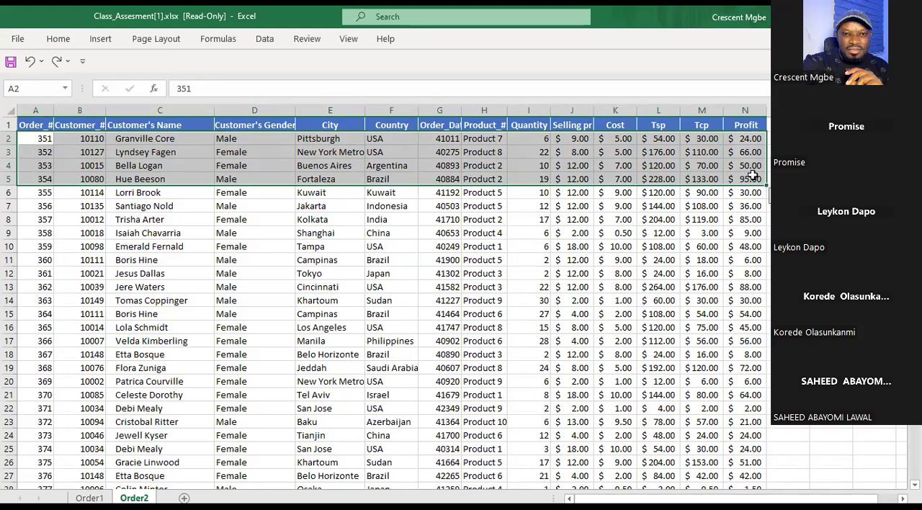
{"action": "key", "text": "ctrl+shift+Down"}
{"action": "key", "text": "ctrl+c"}
Paste the copied Order2 rows into Order1 starting at cell A252, dismissing the Update Values file prompt.
{"action": "left_click", "coordinate": [90, 497]}
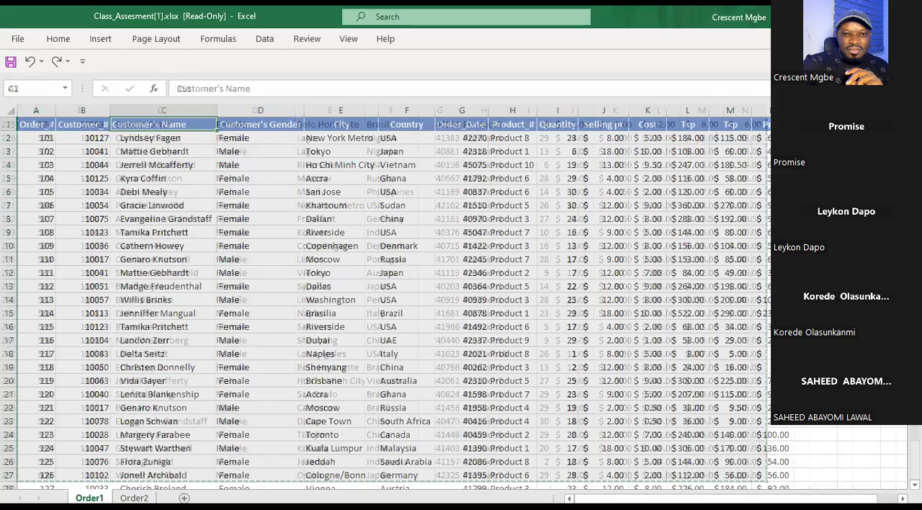
{"action": "scroll", "coordinate": [191, 314], "scroll_direction": "down", "scroll_amount": 20}
{"action": "scroll", "coordinate": [101, 366], "scroll_direction": "down", "scroll_amount": 20}
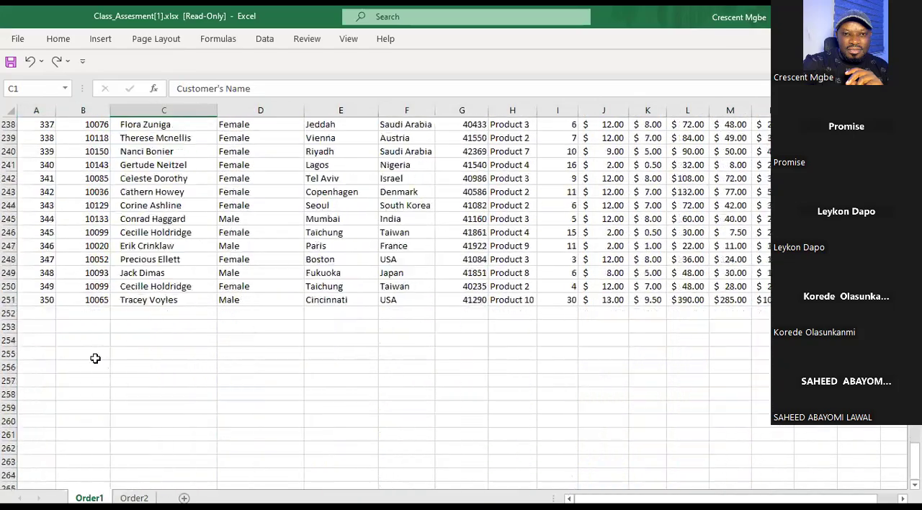
{"action": "scroll", "coordinate": [95, 358], "scroll_direction": "down", "scroll_amount": 9}
{"action": "scroll", "coordinate": [96, 244], "scroll_direction": "up", "scroll_amount": 7}
{"action": "left_click", "coordinate": [40, 231]}
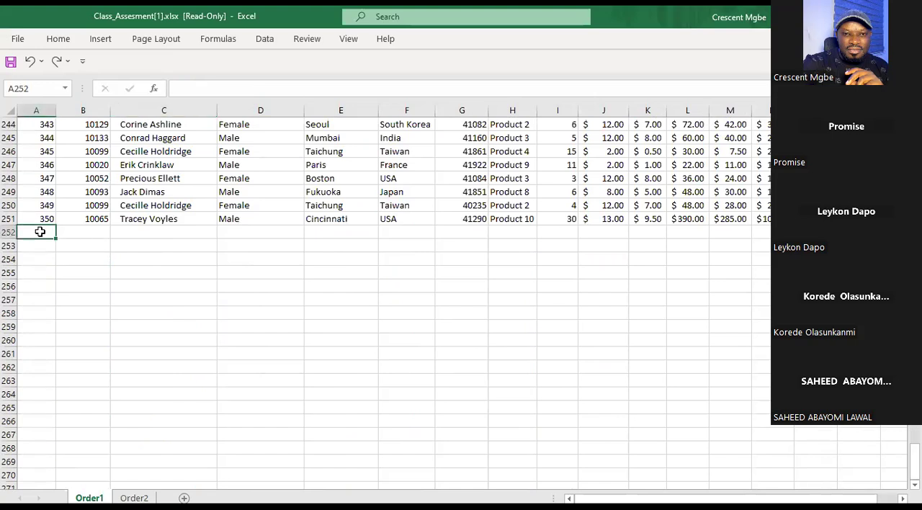
{"action": "key", "text": "ctrl+v"}
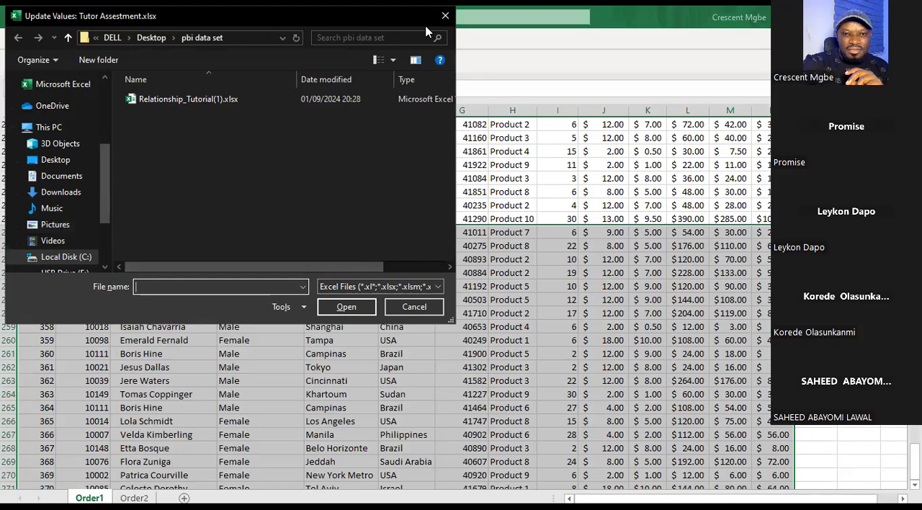
{"action": "left_click", "coordinate": [445, 15]}
Deselect the pasted block and inspect the formula in the pasted Tsp cell L259.
{"action": "left_click", "coordinate": [815, 205]}
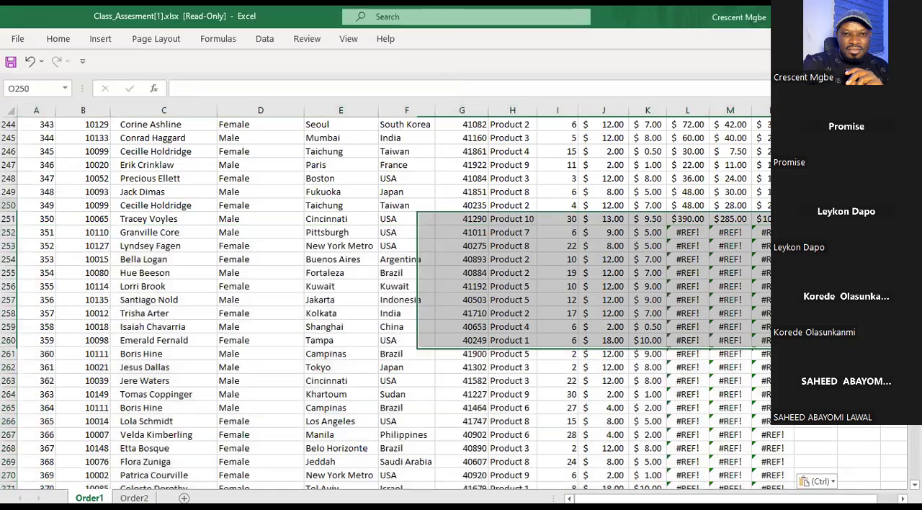
{"action": "scroll", "coordinate": [734, 324], "scroll_direction": "up", "scroll_amount": 3}
{"action": "scroll", "coordinate": [727, 318], "scroll_direction": "down", "scroll_amount": 4}
{"action": "left_click", "coordinate": [686, 286]}
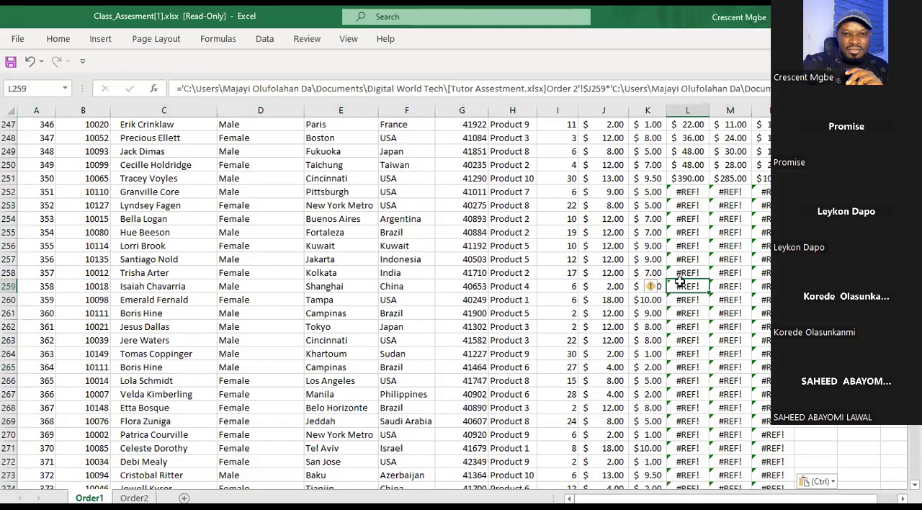
Examine where the pasted rows join the original Order1 rows, around orders 350 and 351.
{"action": "scroll", "coordinate": [684, 288], "scroll_direction": "up", "scroll_amount": 7}
{"action": "scroll", "coordinate": [195, 297], "scroll_direction": "up", "scroll_amount": 1}
{"action": "scroll", "coordinate": [196, 298], "scroll_direction": "down", "scroll_amount": 3}
{"action": "scroll", "coordinate": [144, 259], "scroll_direction": "up", "scroll_amount": 3}
{"action": "scroll", "coordinate": [82, 237], "scroll_direction": "down", "scroll_amount": 3}
{"action": "scroll", "coordinate": [79, 239], "scroll_direction": "down", "scroll_amount": 5}
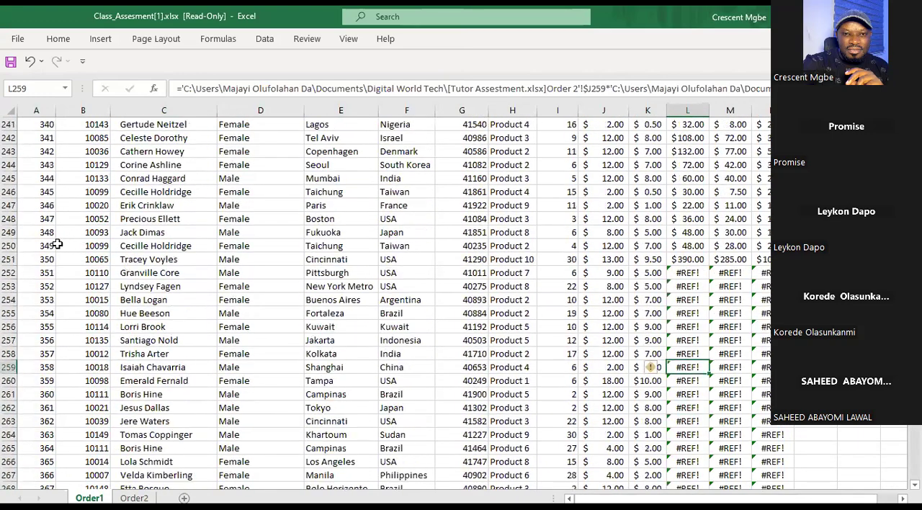
{"action": "scroll", "coordinate": [64, 247], "scroll_direction": "up", "scroll_amount": 1}
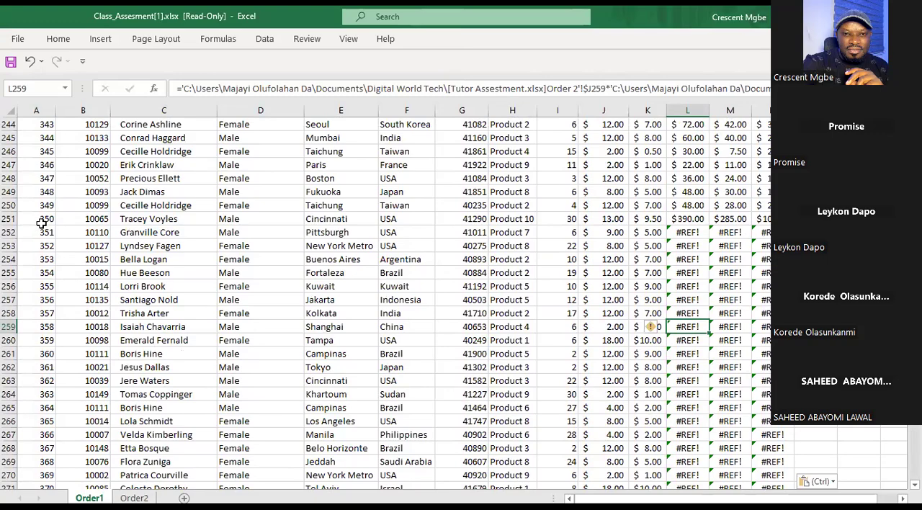
{"action": "left_click", "coordinate": [43, 222]}
{"action": "left_click", "coordinate": [48, 234]}
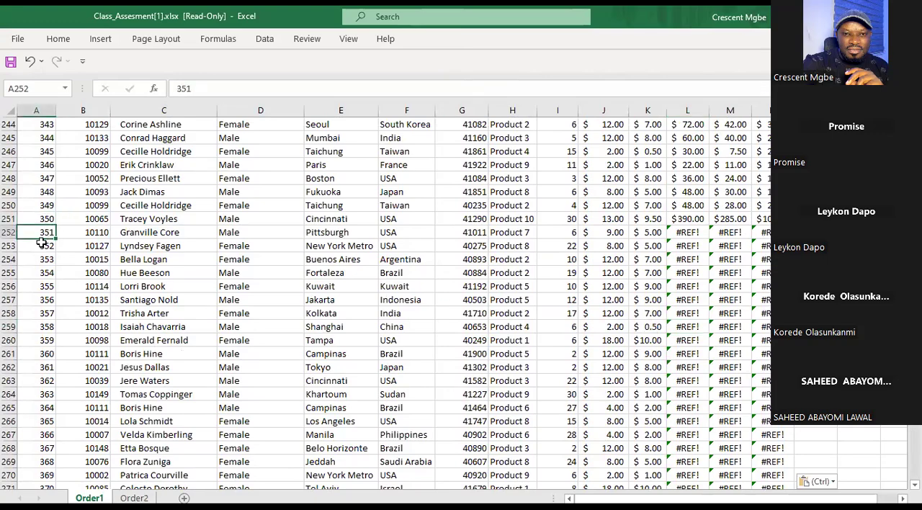
Undo the paste of the Order2 rows below order 350 on the Order1 sheet.
{"action": "scroll", "coordinate": [302, 269], "scroll_direction": "down", "scroll_amount": 1}
{"action": "scroll", "coordinate": [313, 254], "scroll_direction": "up", "scroll_amount": 4}
{"action": "scroll", "coordinate": [314, 254], "scroll_direction": "up", "scroll_amount": 9}
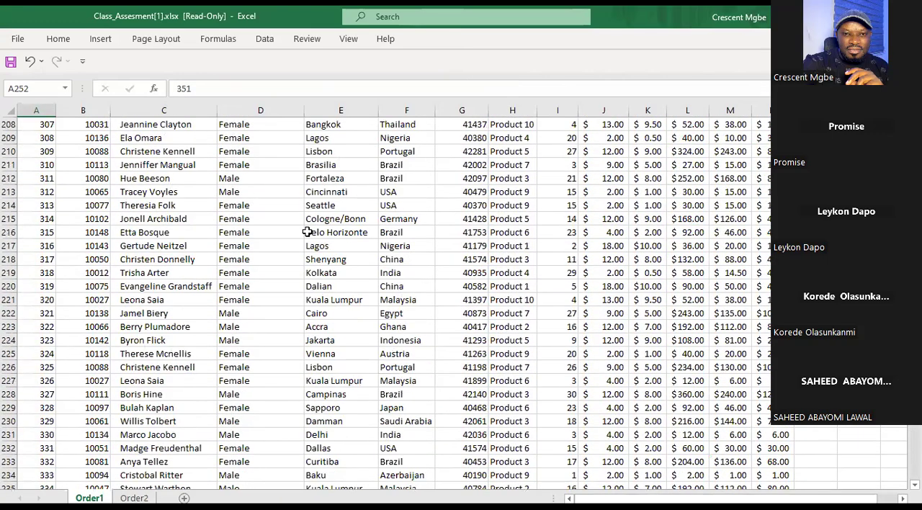
{"action": "key", "text": "ctrl+z"}
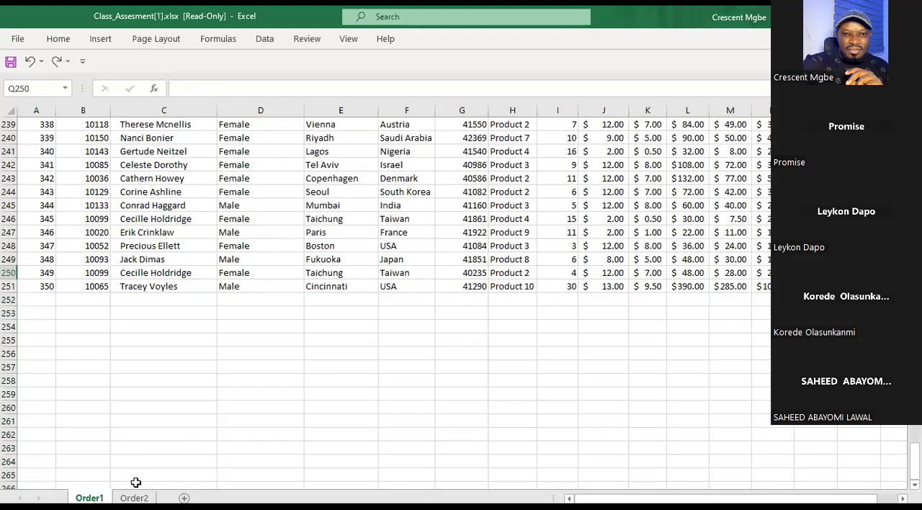
On the Order2 sheet, release the copied range, fill the value of J234 down to J251, and select cell L235.
{"action": "left_click", "coordinate": [134, 498]}
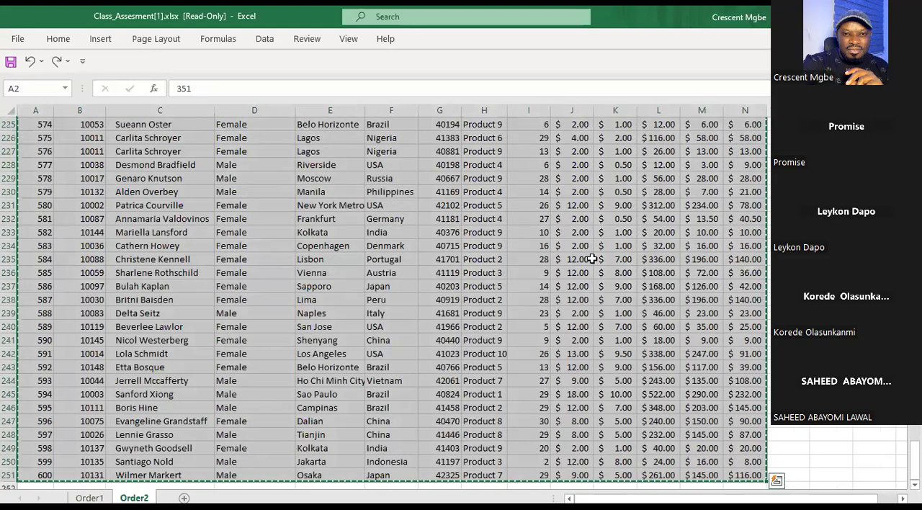
{"action": "left_click", "coordinate": [591, 258]}
{"action": "double_click", "coordinate": [592, 259]}
{"action": "left_click", "coordinate": [586, 242]}
{"action": "double_click", "coordinate": [593, 251]}
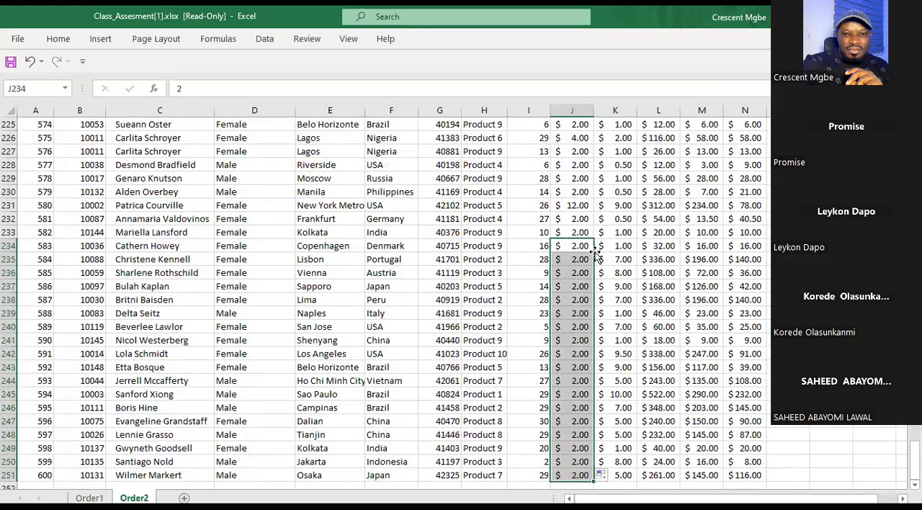
{"action": "left_click", "coordinate": [671, 257]}
{"action": "scroll", "coordinate": [468, 245], "scroll_direction": "down", "scroll_amount": 3}
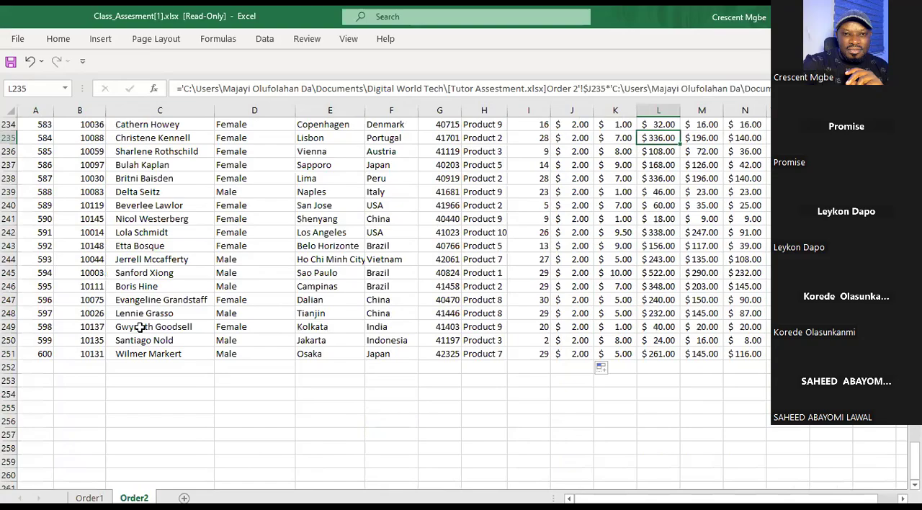
Return to the Order1 sheet and review its order table from the header row down to the last order.
{"action": "left_click", "coordinate": [89, 498]}
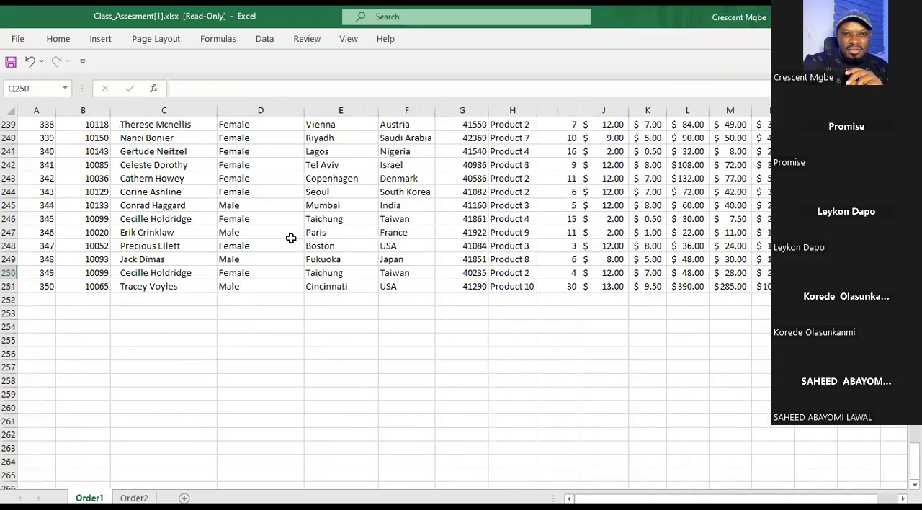
{"action": "scroll", "coordinate": [349, 244], "scroll_direction": "up", "scroll_amount": 6}
{"action": "scroll", "coordinate": [348, 244], "scroll_direction": "up", "scroll_amount": 20}
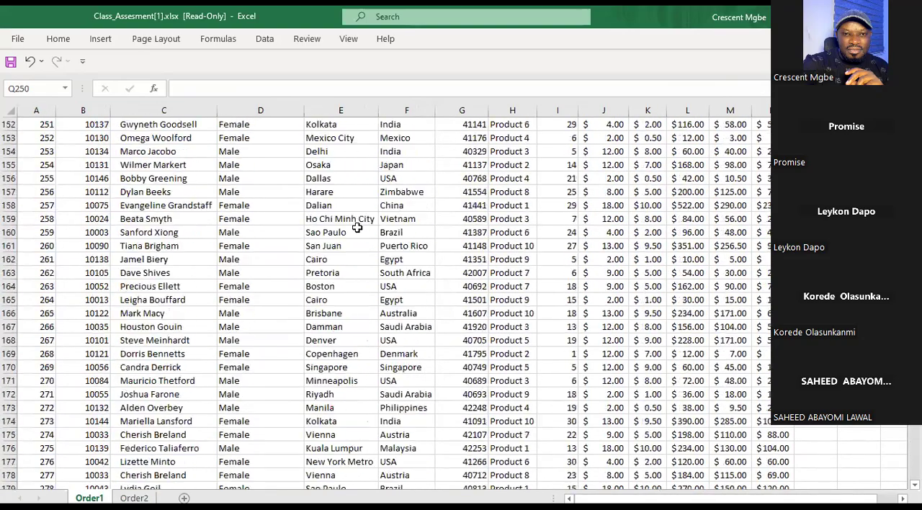
{"action": "scroll", "coordinate": [349, 201], "scroll_direction": "up", "scroll_amount": 20}
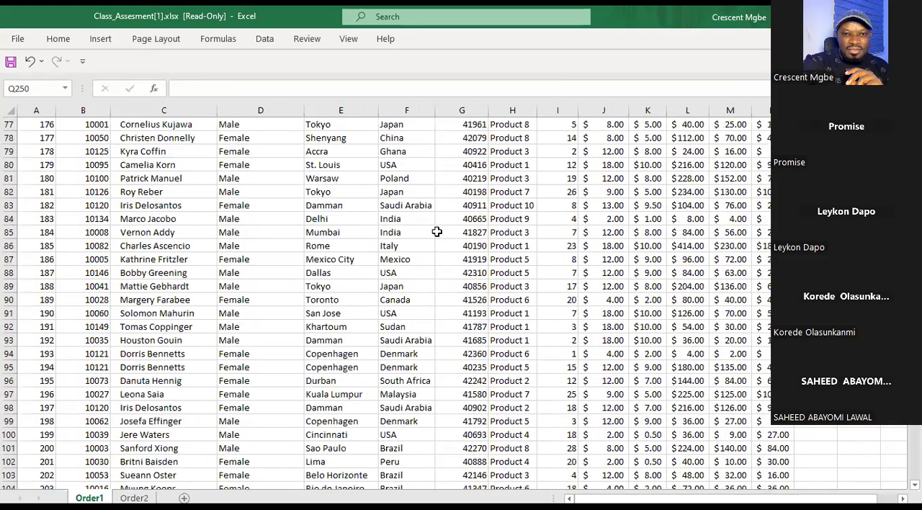
{"action": "scroll", "coordinate": [439, 210], "scroll_direction": "up", "scroll_amount": 18}
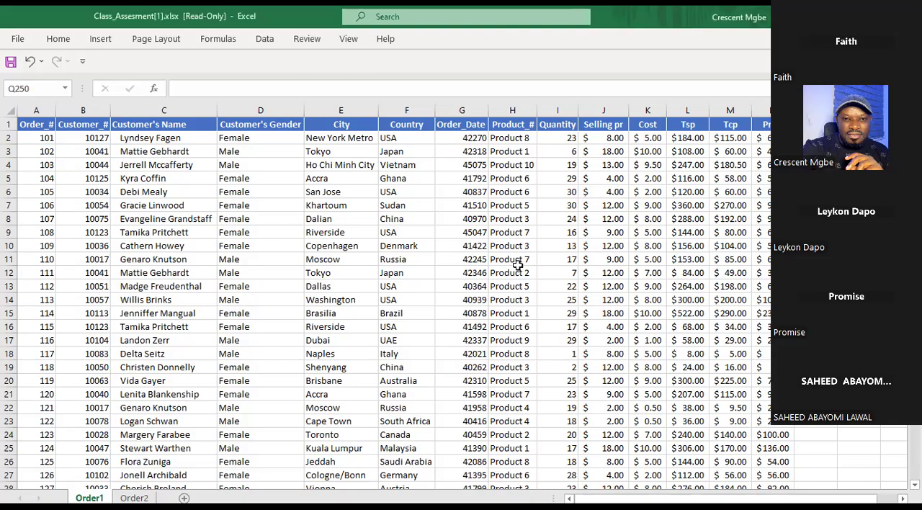
{"action": "scroll", "coordinate": [518, 265], "scroll_direction": "down", "scroll_amount": 20}
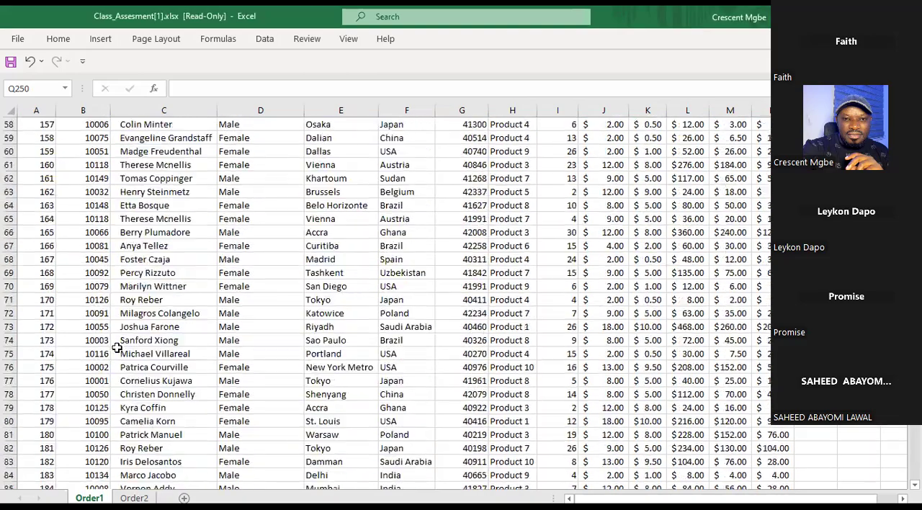
{"action": "scroll", "coordinate": [116, 358], "scroll_direction": "down", "scroll_amount": 20}
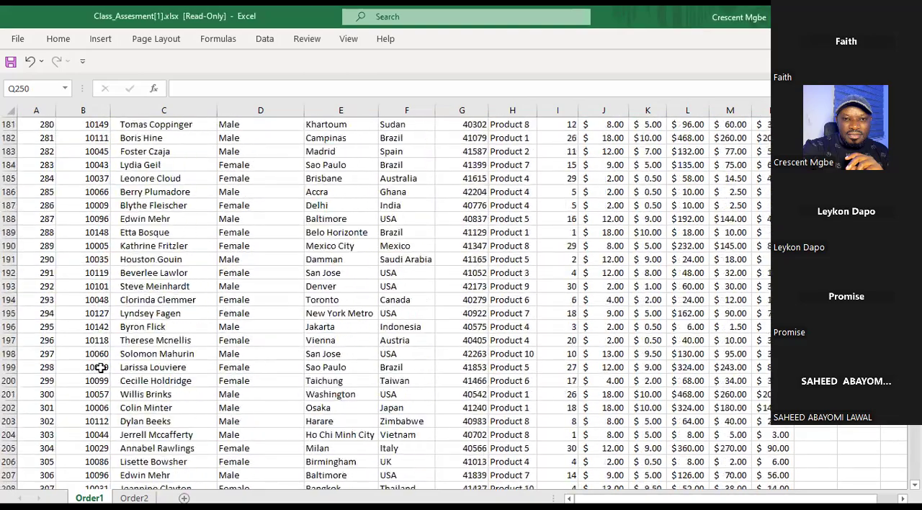
{"action": "scroll", "coordinate": [113, 368], "scroll_direction": "down", "scroll_amount": 13}
{"action": "scroll", "coordinate": [385, 323], "scroll_direction": "up", "scroll_amount": 5}
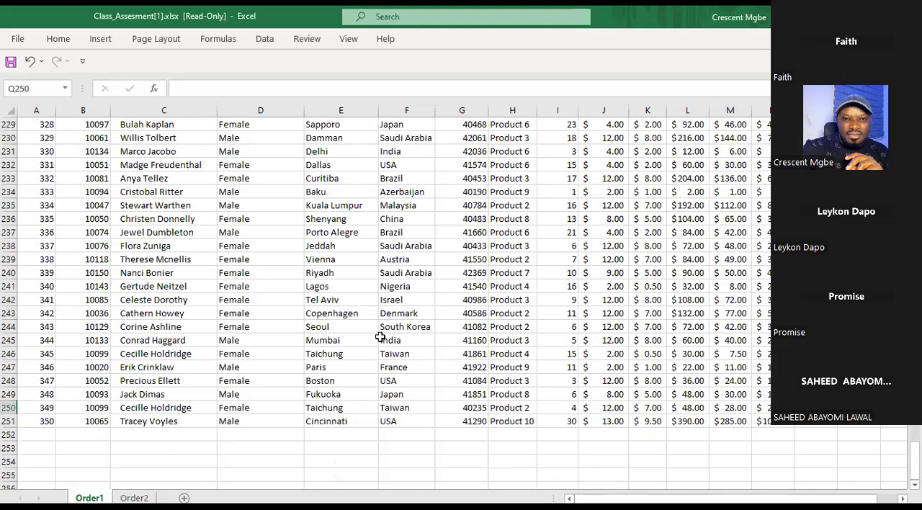